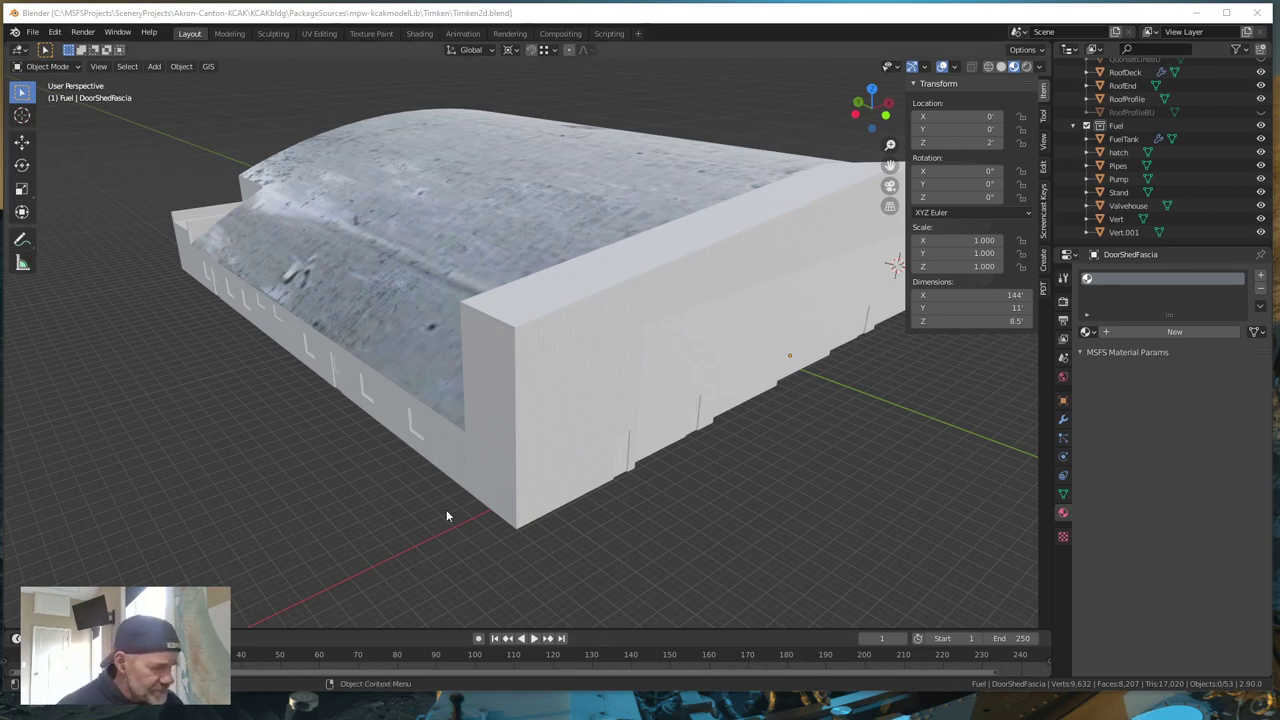
- Orbit and zoom around the Blender hangar model to inspect its lower sides
{"action": "middle_click_drag", "start_coordinate": [561, 590], "coordinate": [523, 510]}
{"action": "scroll", "coordinate": [503, 481], "scroll_direction": "up", "scroll_amount": 5}
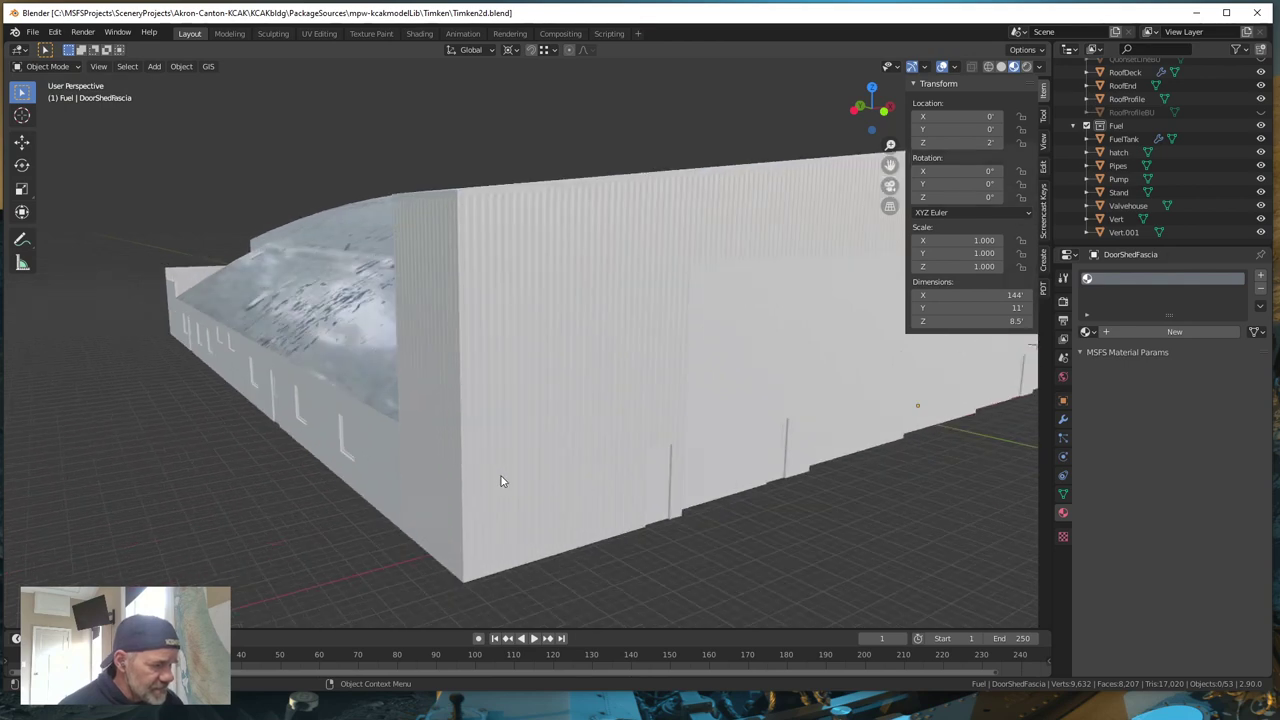
{"action": "scroll", "coordinate": [503, 481], "scroll_direction": "down", "scroll_amount": 5}
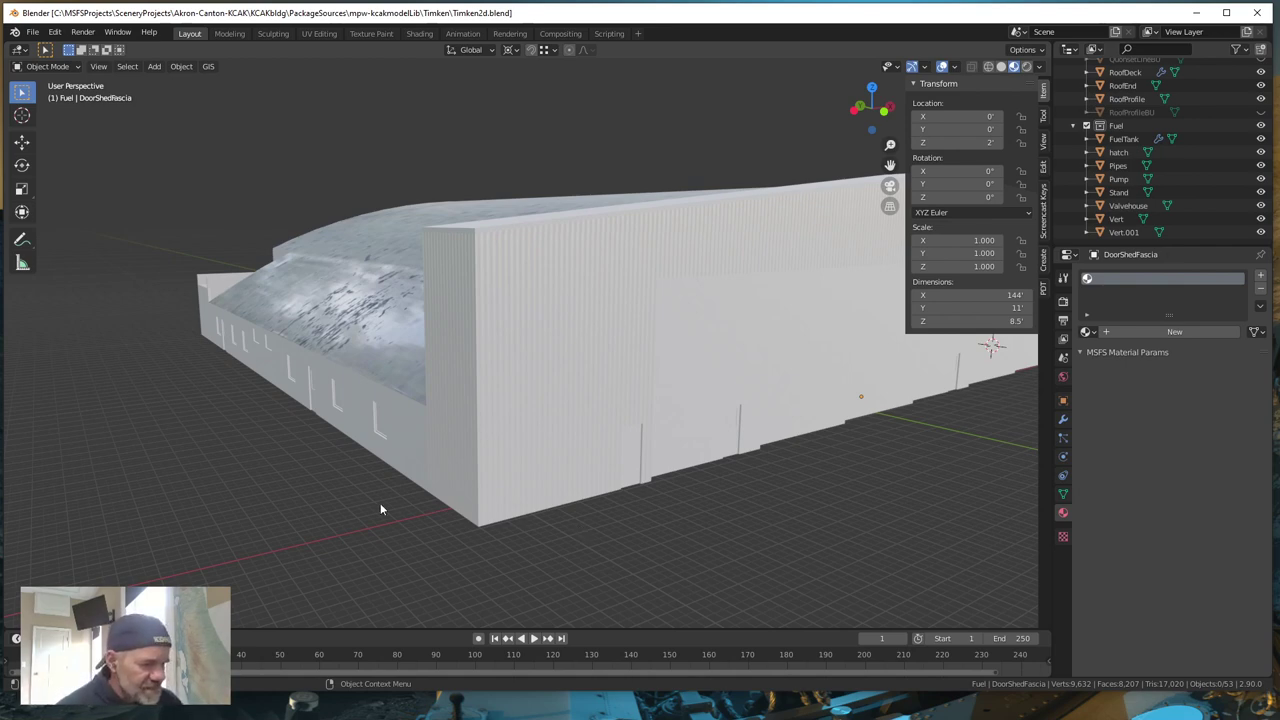
{"action": "middle_click_drag", "start_coordinate": [500, 515], "coordinate": [567, 499]}
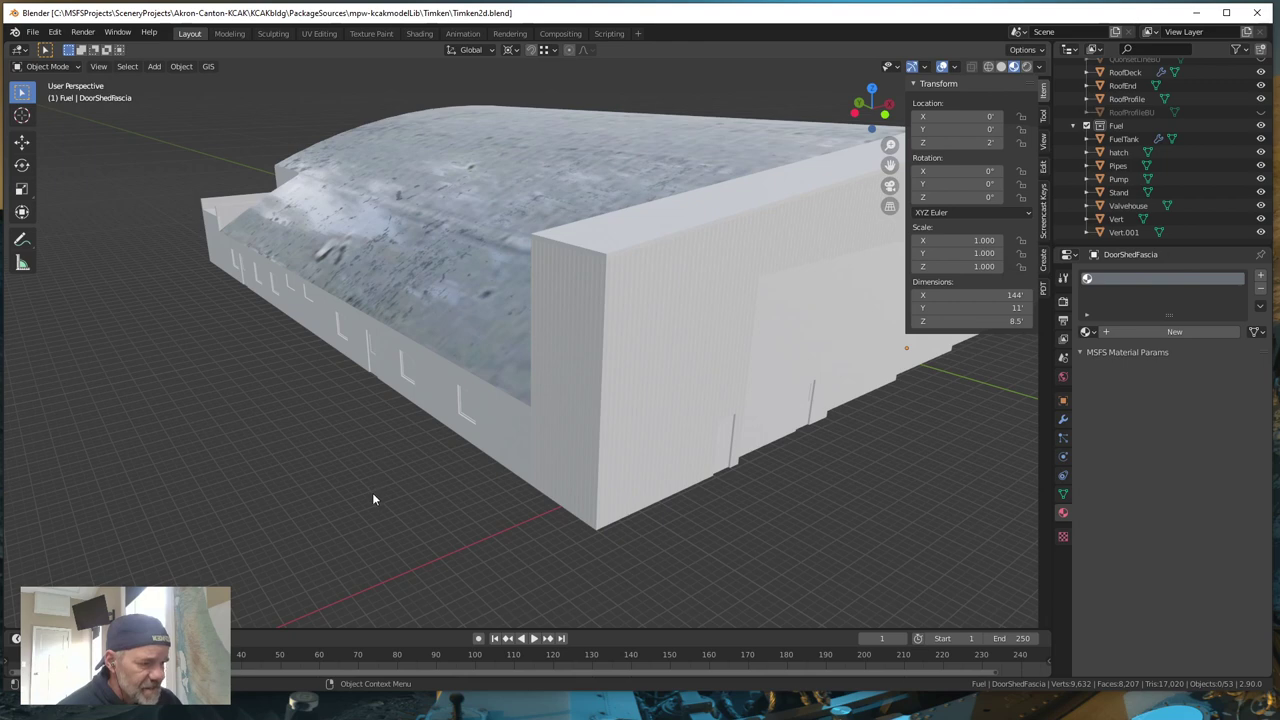
{"action": "middle_click_drag", "start_coordinate": [372, 492], "coordinate": [410, 488]}
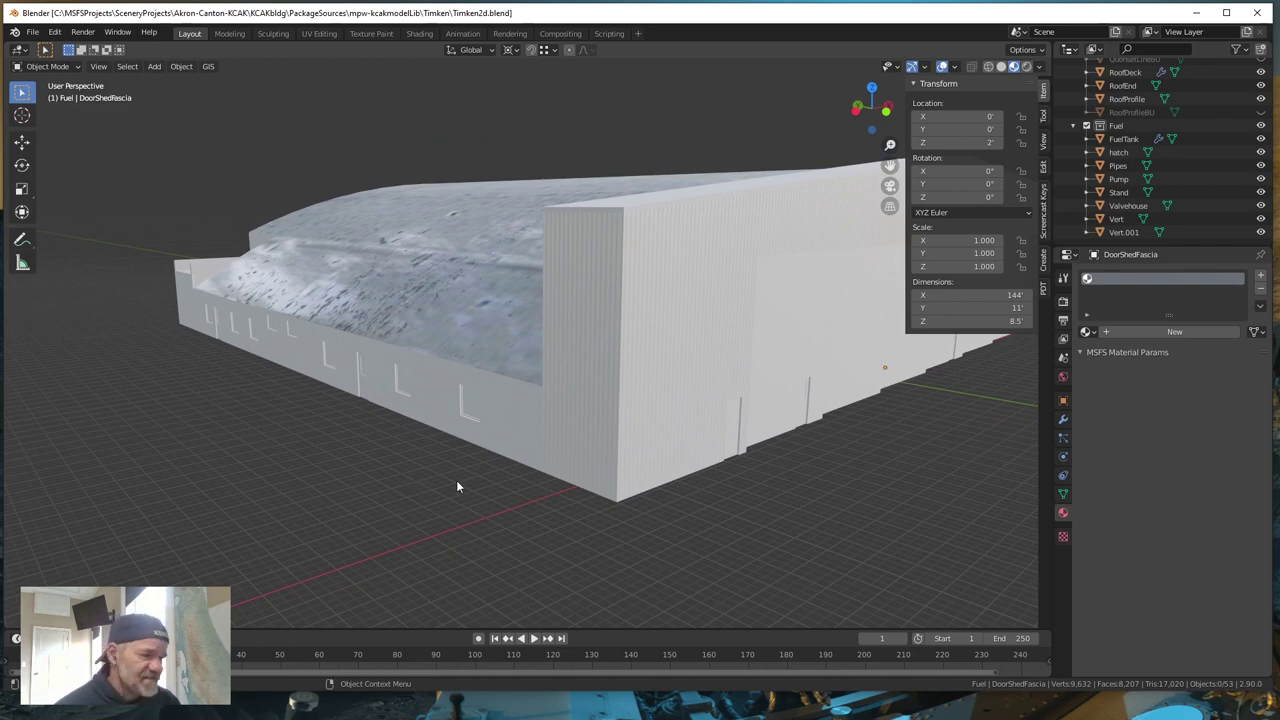
{"action": "scroll", "coordinate": [457, 480], "scroll_direction": "up", "scroll_amount": 2}
{"action": "middle_click_drag", "start_coordinate": [408, 519], "coordinate": [338, 420]}
{"action": "scroll", "coordinate": [310, 422], "scroll_direction": "up", "scroll_amount": 3}
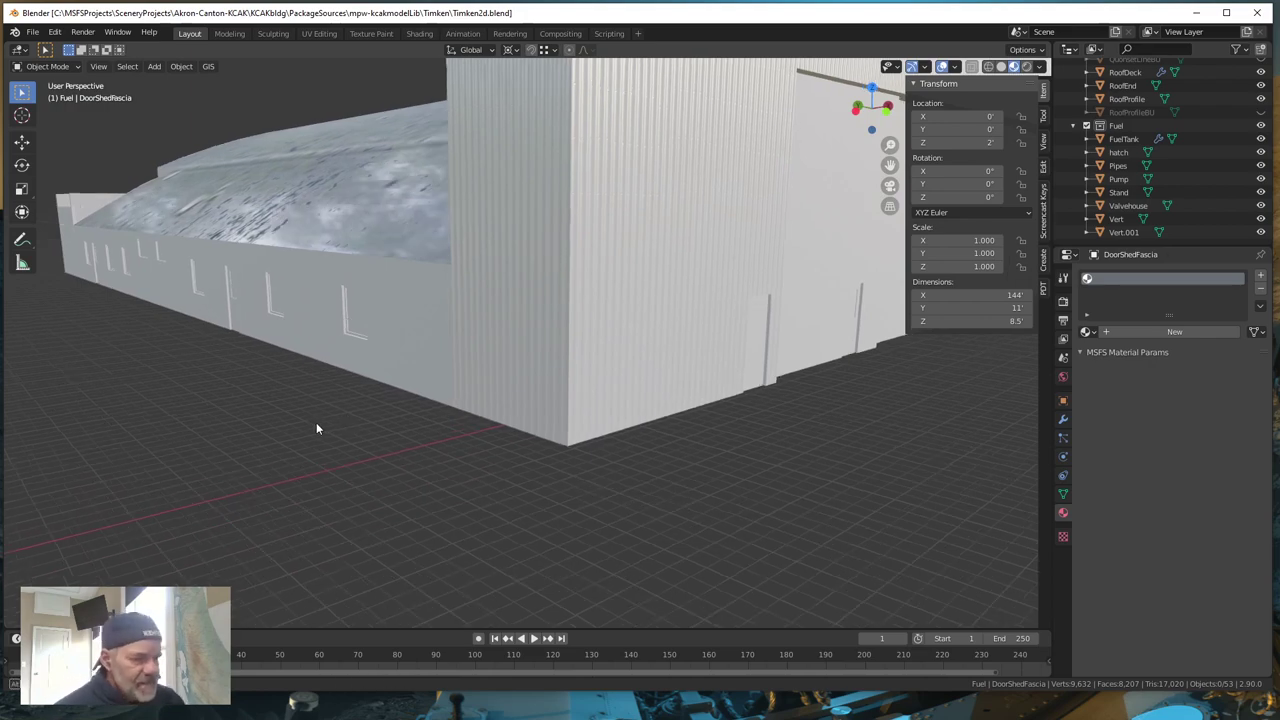
{"action": "middle_click_drag", "start_coordinate": [338, 440], "coordinate": [334, 437]}
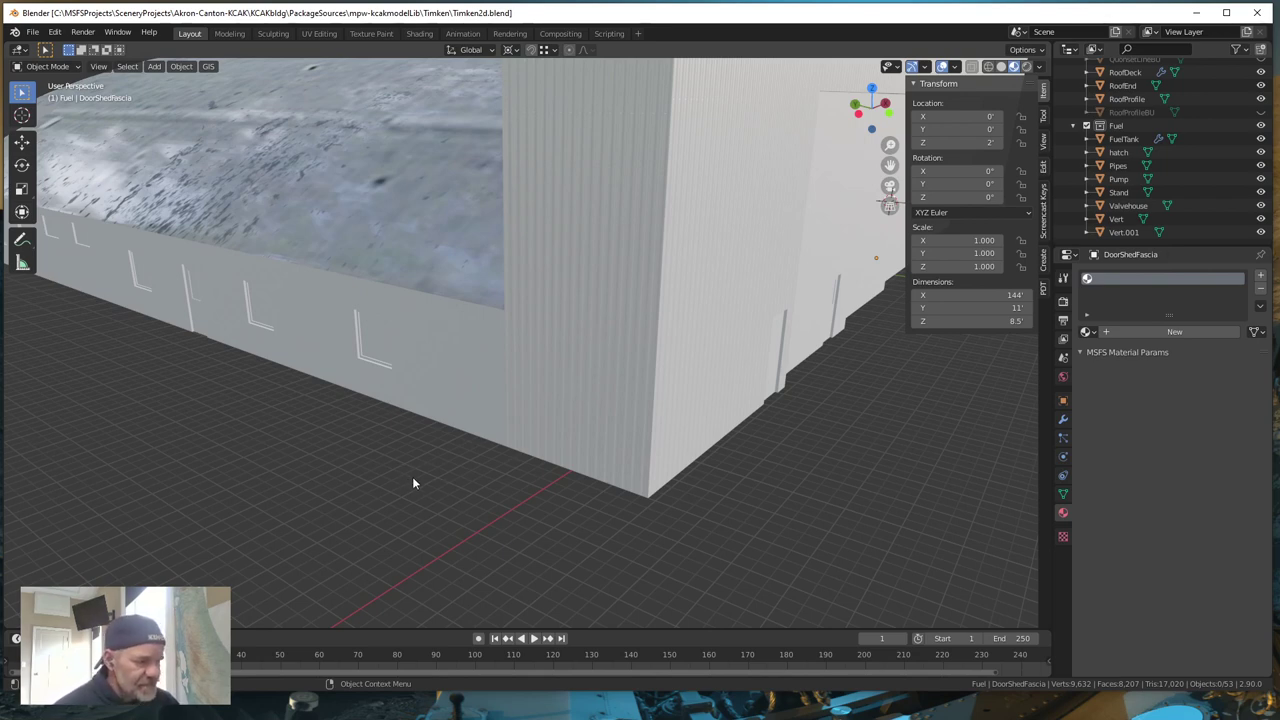
{"action": "middle_click_drag", "start_coordinate": [303, 498], "coordinate": [621, 308]}
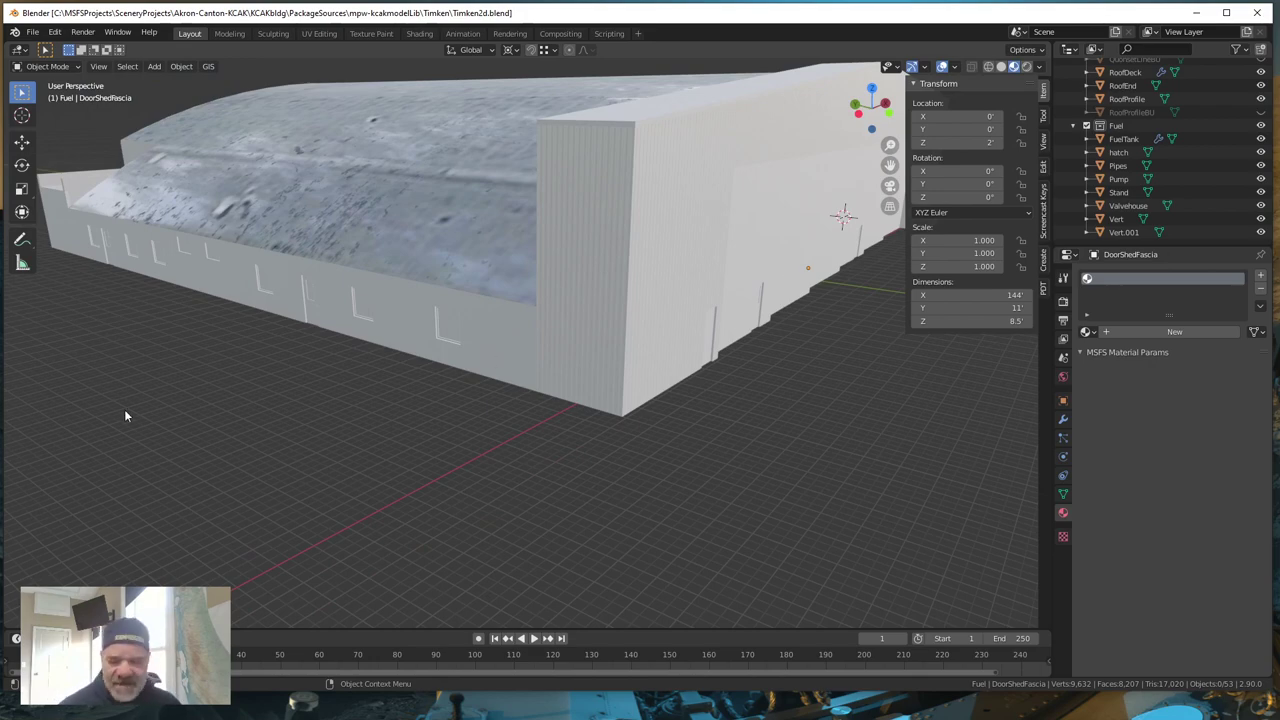
- Look over the hangar roof, corner and end wall, then pull up Google Earth's aerial view
{"action": "scroll", "coordinate": [160, 414], "scroll_direction": "up", "scroll_amount": 4}
{"action": "middle_click_drag", "start_coordinate": [126, 446], "coordinate": [681, 453]}
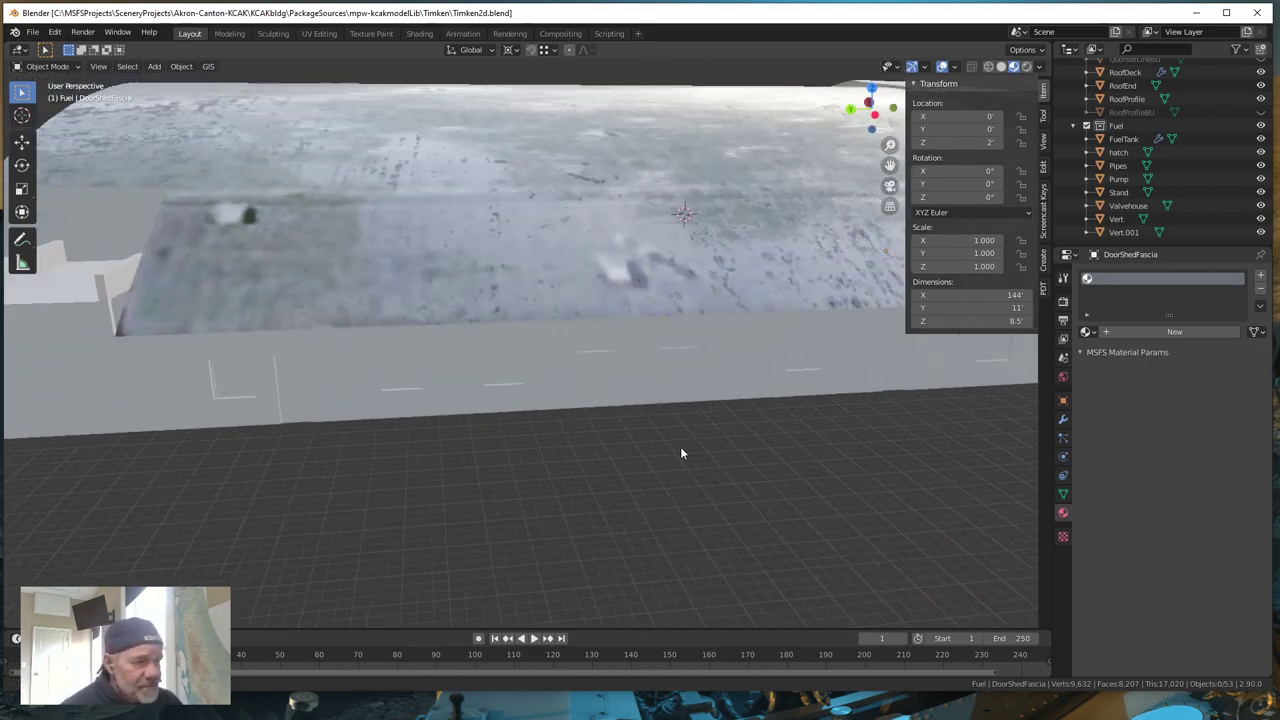
{"action": "scroll", "coordinate": [681, 453], "scroll_direction": "down", "scroll_amount": 5}
{"action": "middle_click_drag", "start_coordinate": [406, 506], "coordinate": [480, 480]}
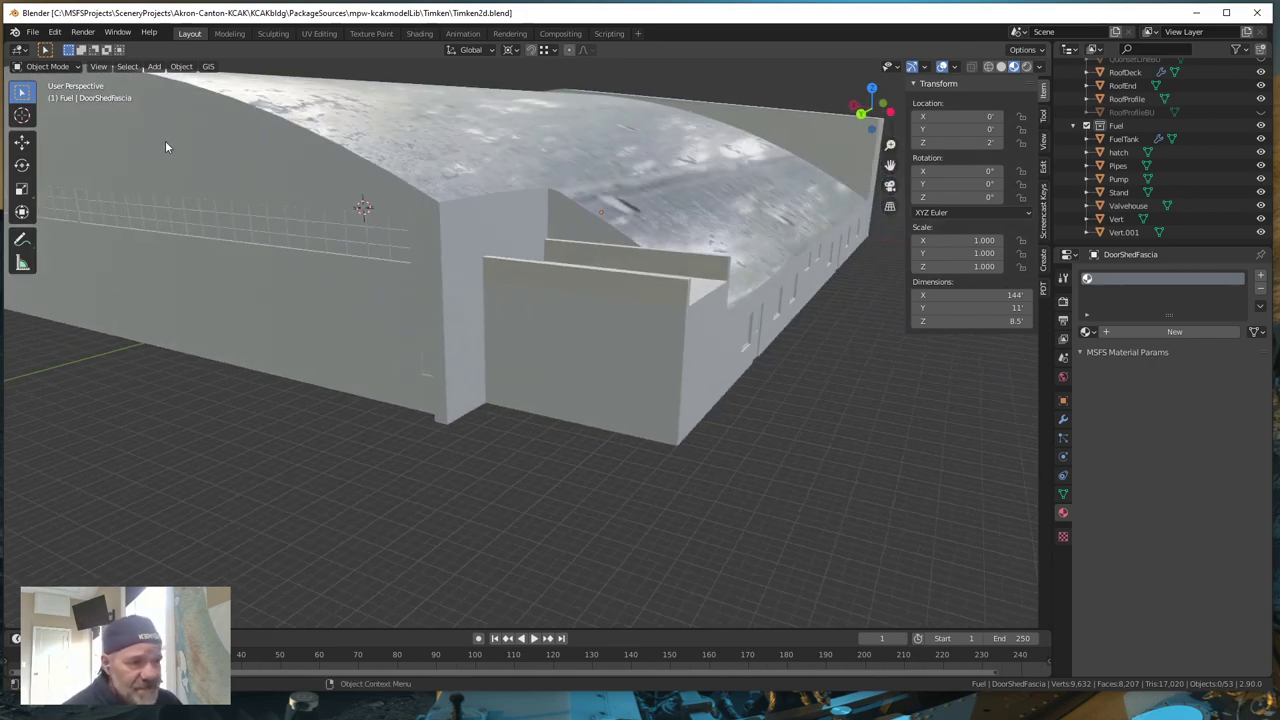
{"action": "middle_click_drag", "start_coordinate": [583, 464], "coordinate": [437, 463]}
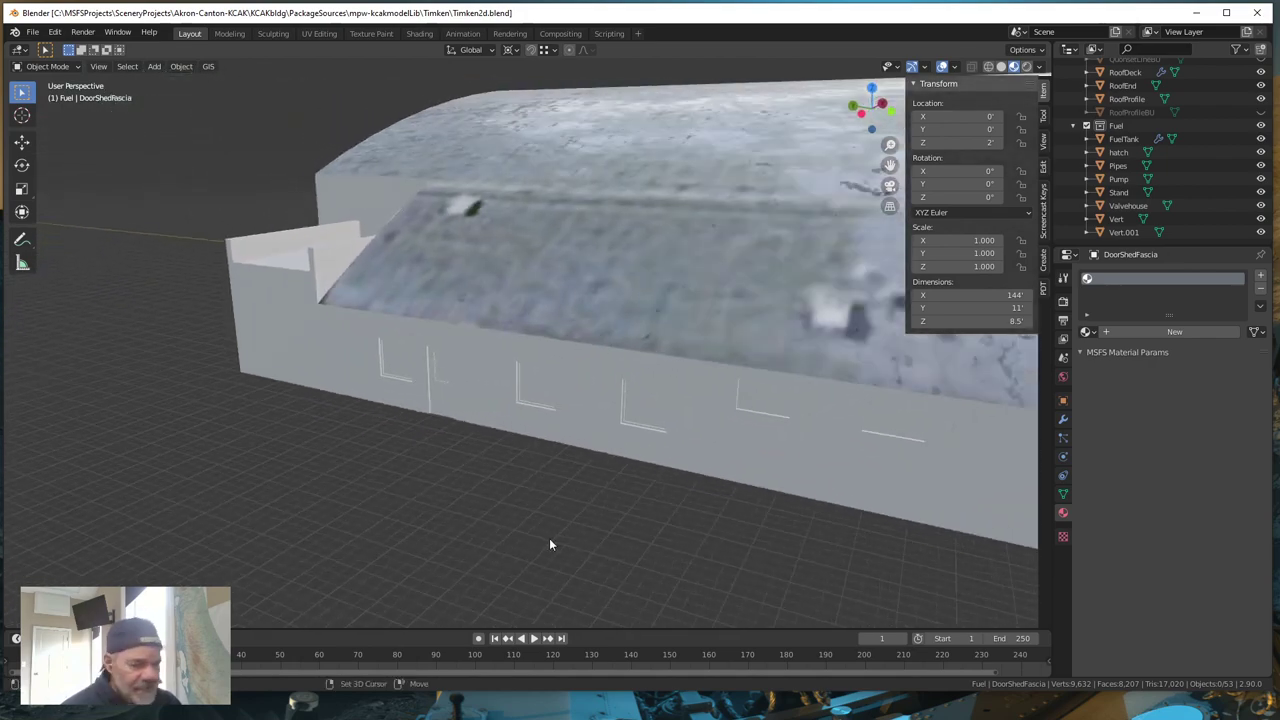
{"action": "scroll", "coordinate": [454, 514], "scroll_direction": "up", "scroll_amount": 5}
{"action": "scroll", "coordinate": [533, 558], "scroll_direction": "down", "scroll_amount": 6}
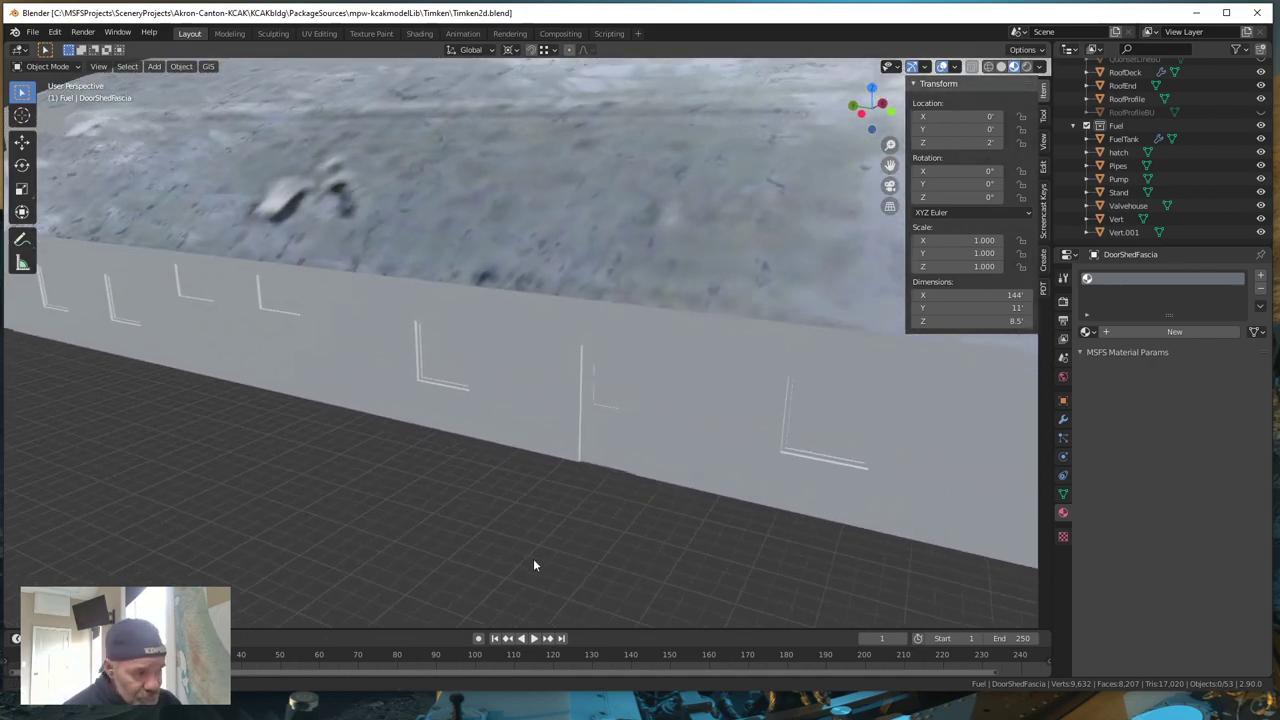
{"action": "middle_click_drag", "start_coordinate": [577, 534], "coordinate": [432, 528]}
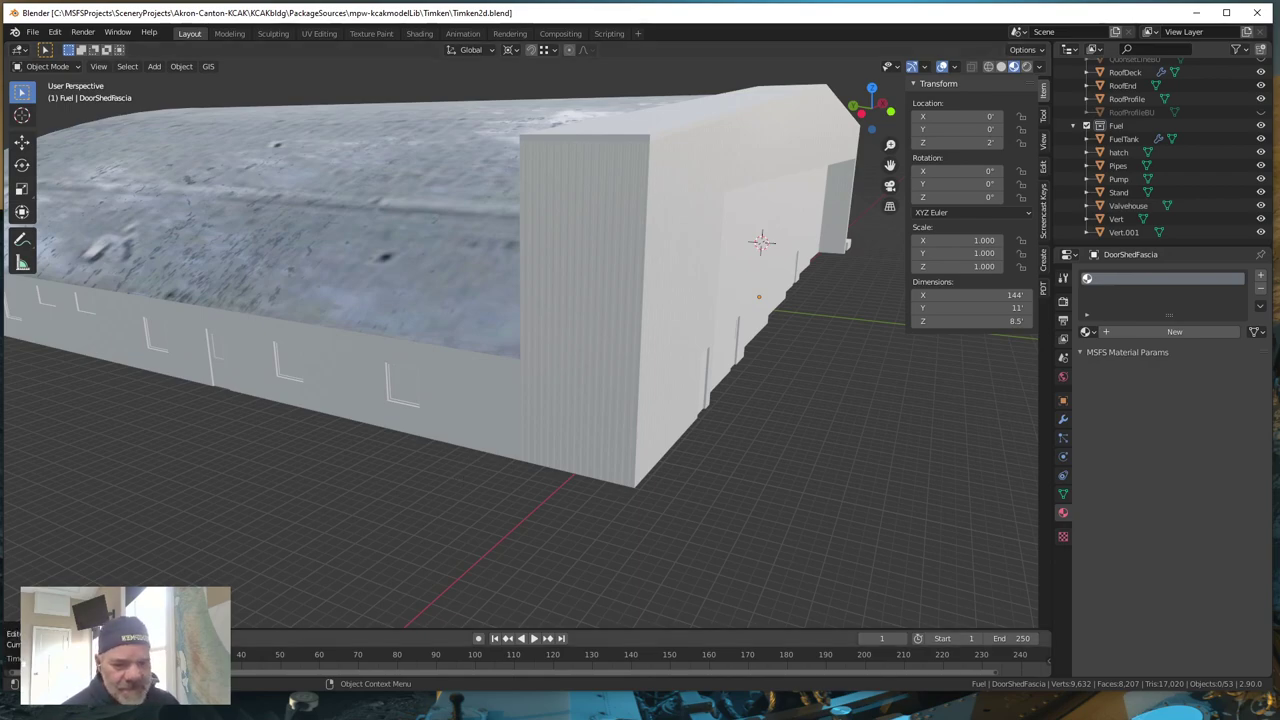
{"action": "key", "text": "alt+Tab"}
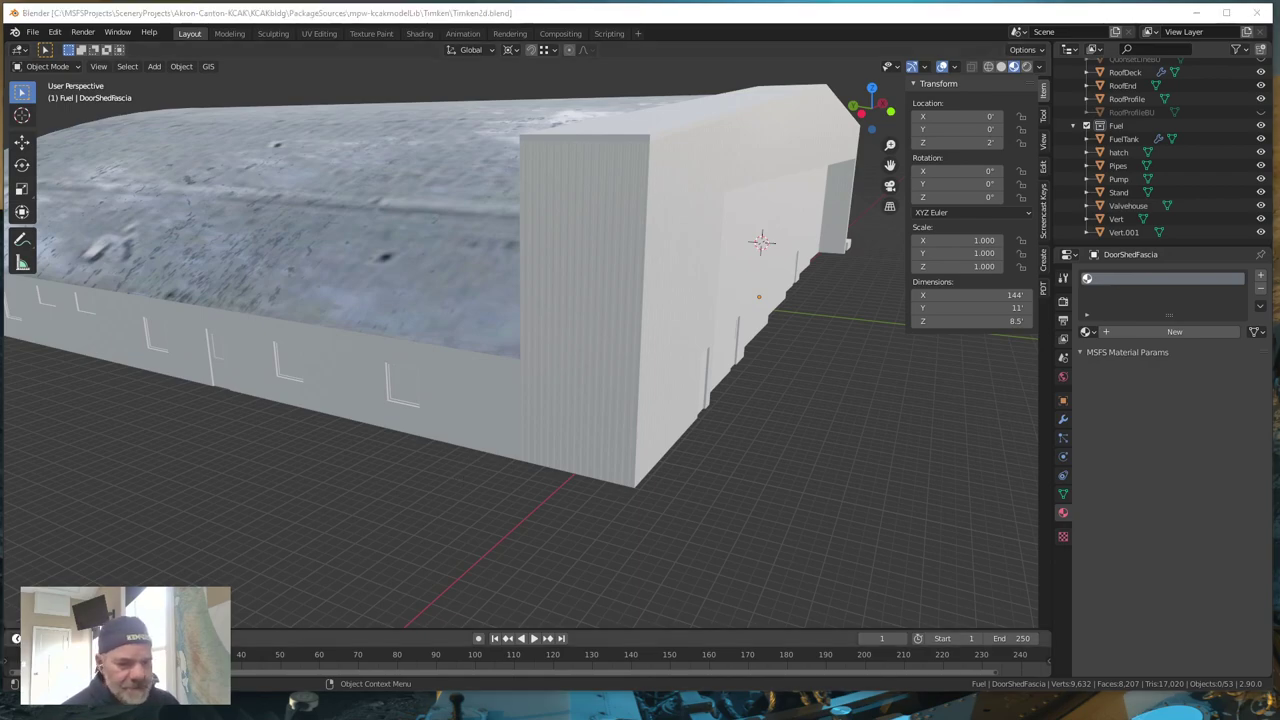
{"action": "left_click_drag", "start_coordinate": [638, 485], "coordinate": [648, 457]}
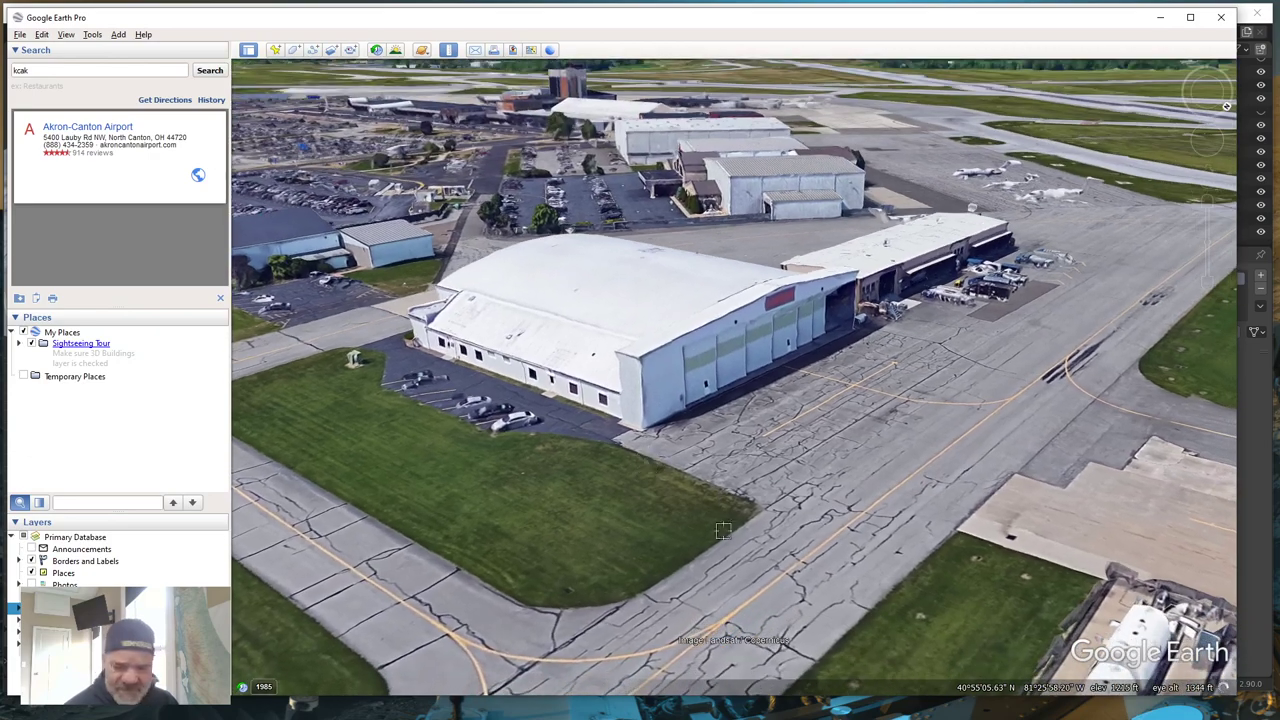
- Pan, tilt and zoom around the real Akron-Canton hangar, then minimize Google Earth Pro
{"action": "left_click_drag", "start_coordinate": [548, 563], "coordinate": [563, 473]}
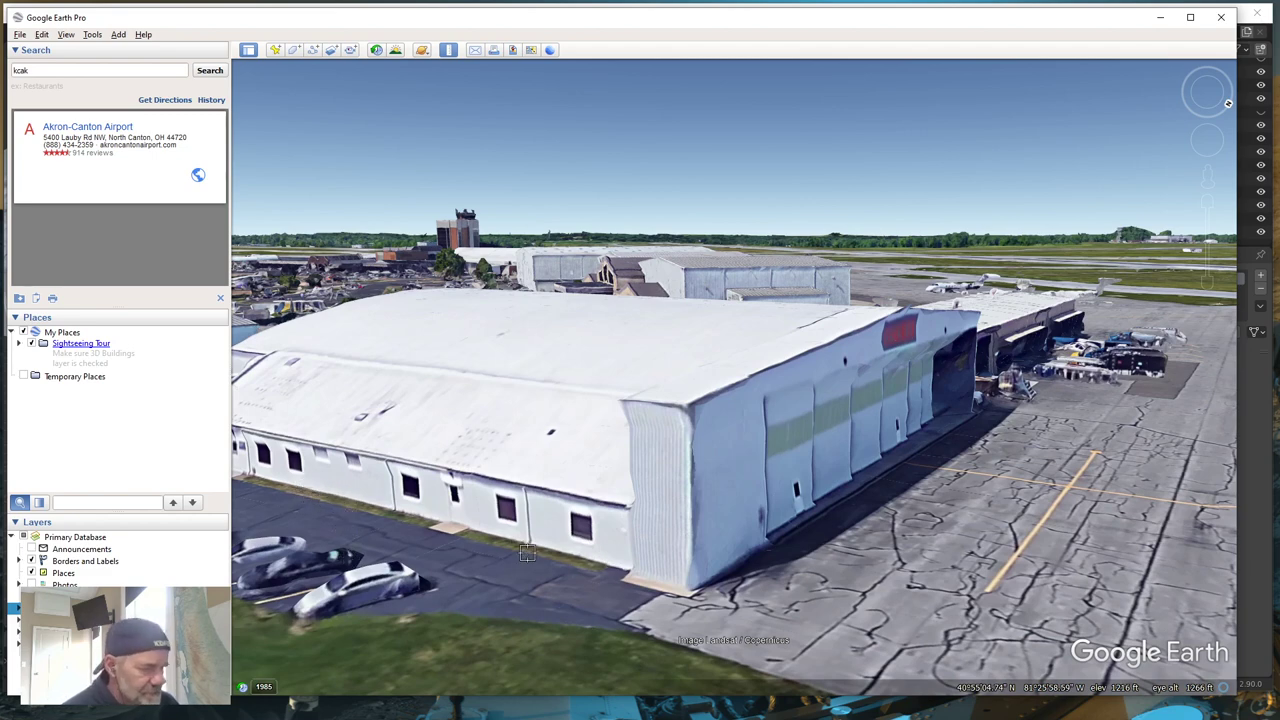
{"action": "scroll", "coordinate": [527, 582], "scroll_direction": "down", "scroll_amount": 1}
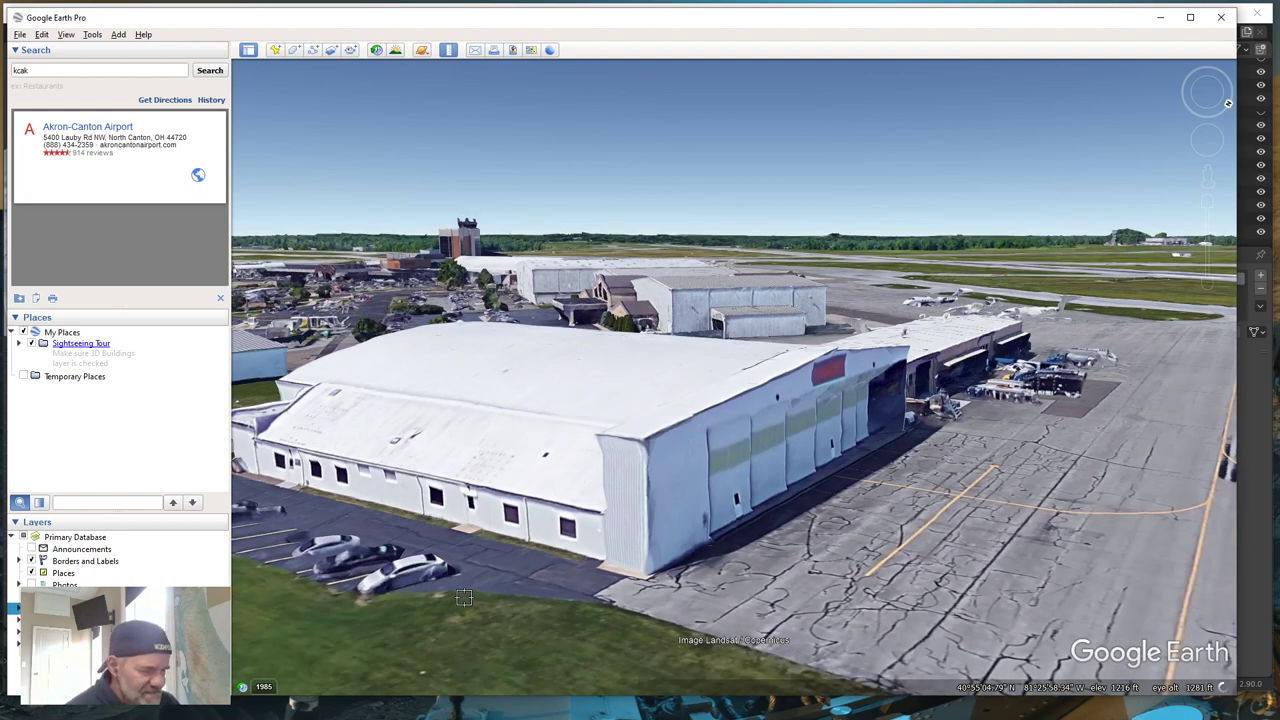
{"action": "middle_click_drag", "start_coordinate": [455, 596], "coordinate": [415, 606]}
{"action": "left_click_drag", "start_coordinate": [357, 607], "coordinate": [516, 612]}
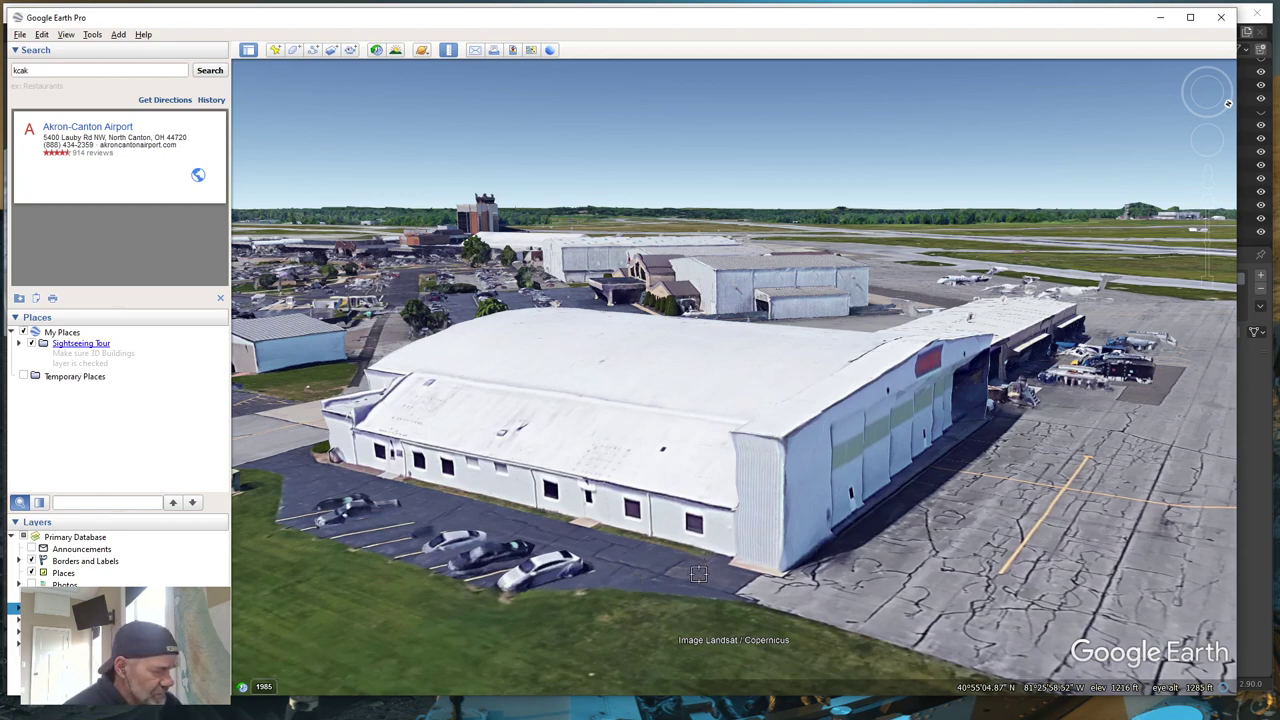
{"action": "middle_click_drag", "start_coordinate": [698, 573], "coordinate": [695, 524]}
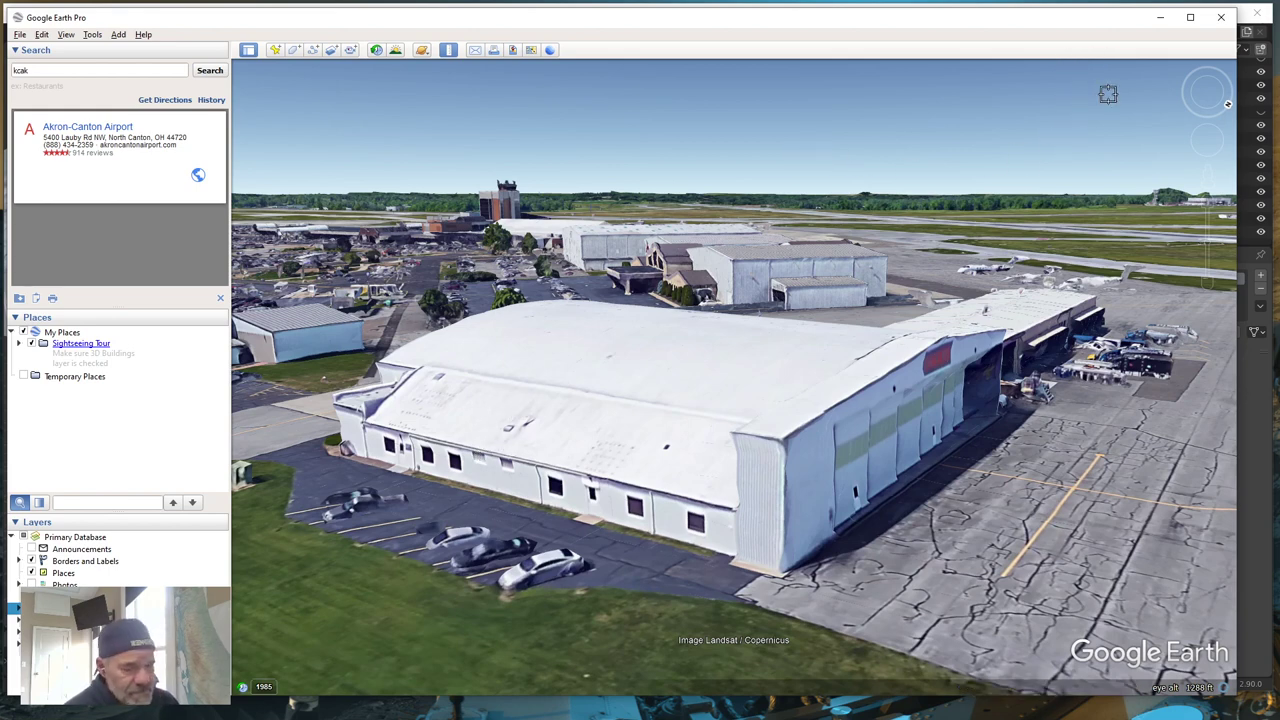
{"action": "left_click", "coordinate": [1160, 20]}
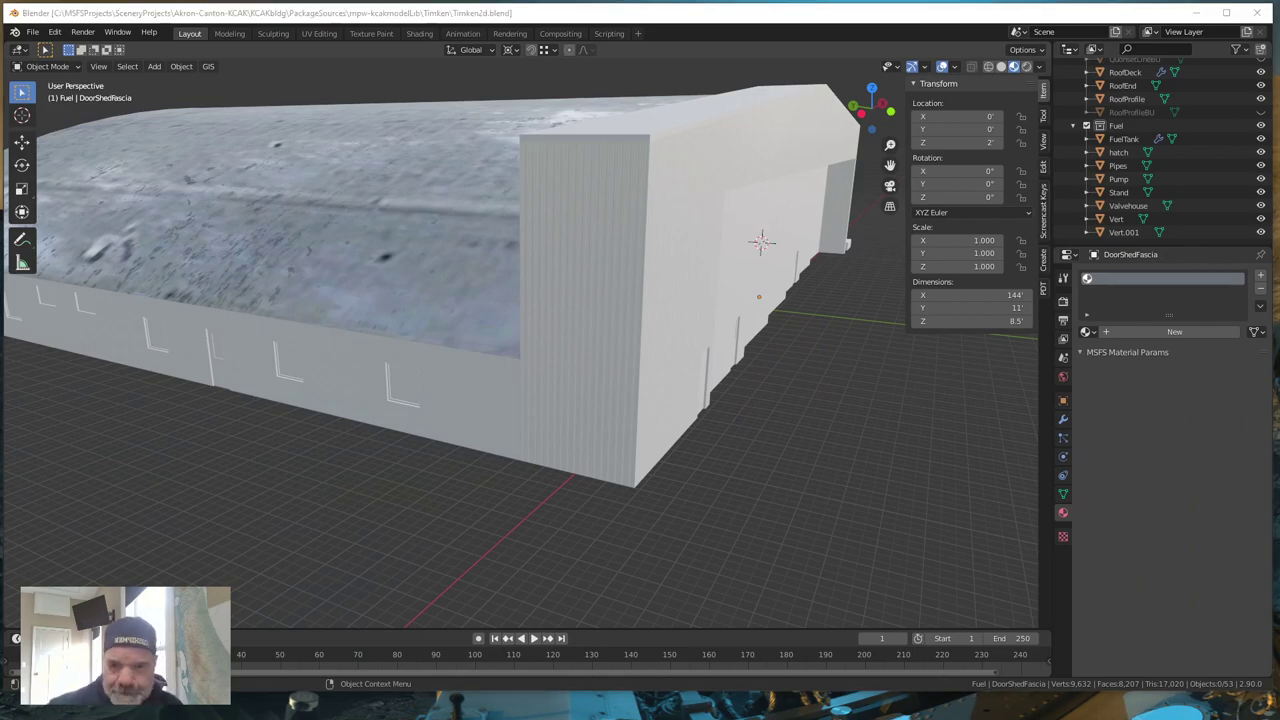
- Delete the leftover Bricks019_4K_AORMf.png~ file from the Bricks019_4K texture folder
{"action": "key", "text": "alt+Tab"}
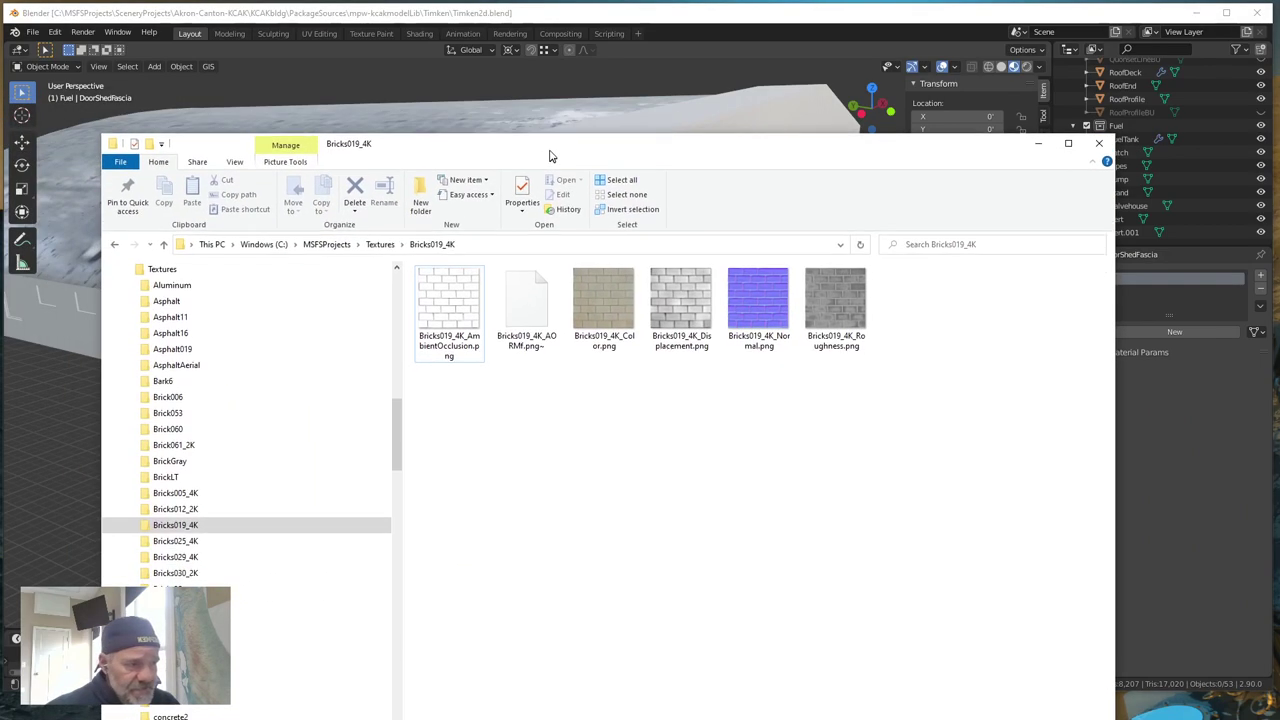
{"action": "left_click_drag", "start_coordinate": [560, 150], "coordinate": [499, 79]}
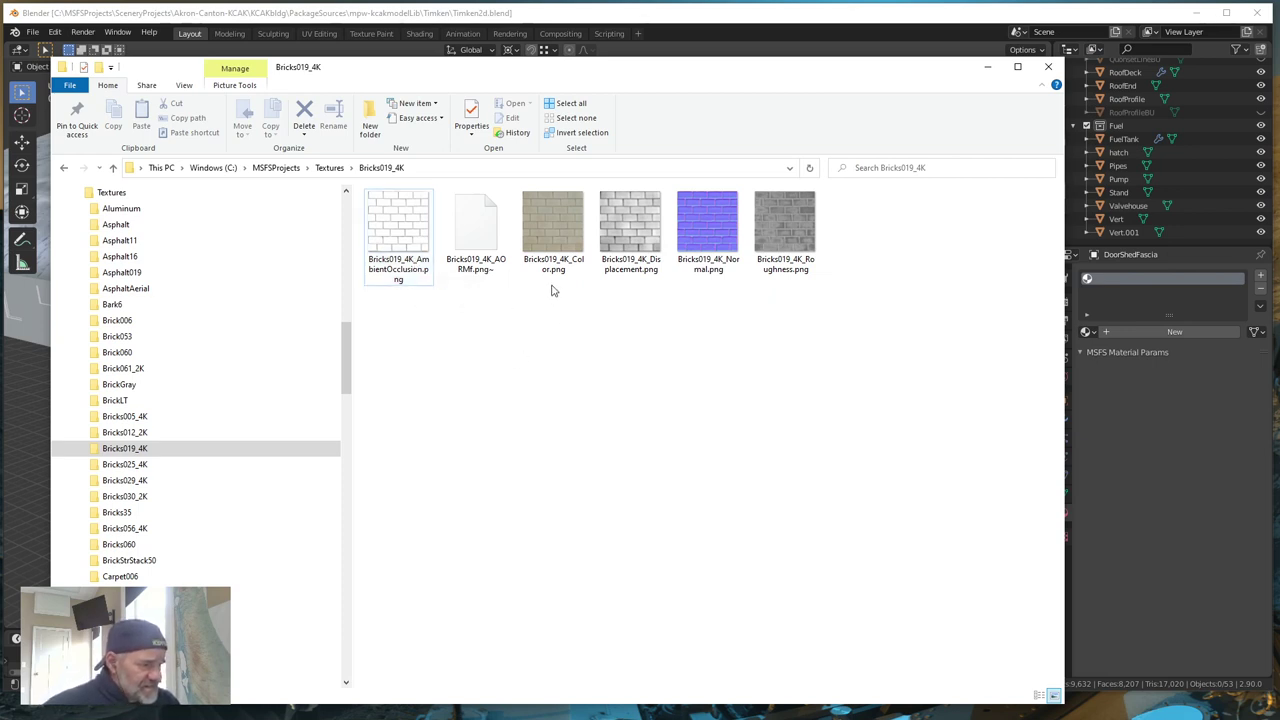
{"action": "left_click", "coordinate": [481, 247]}
{"action": "key", "text": "Delete"}
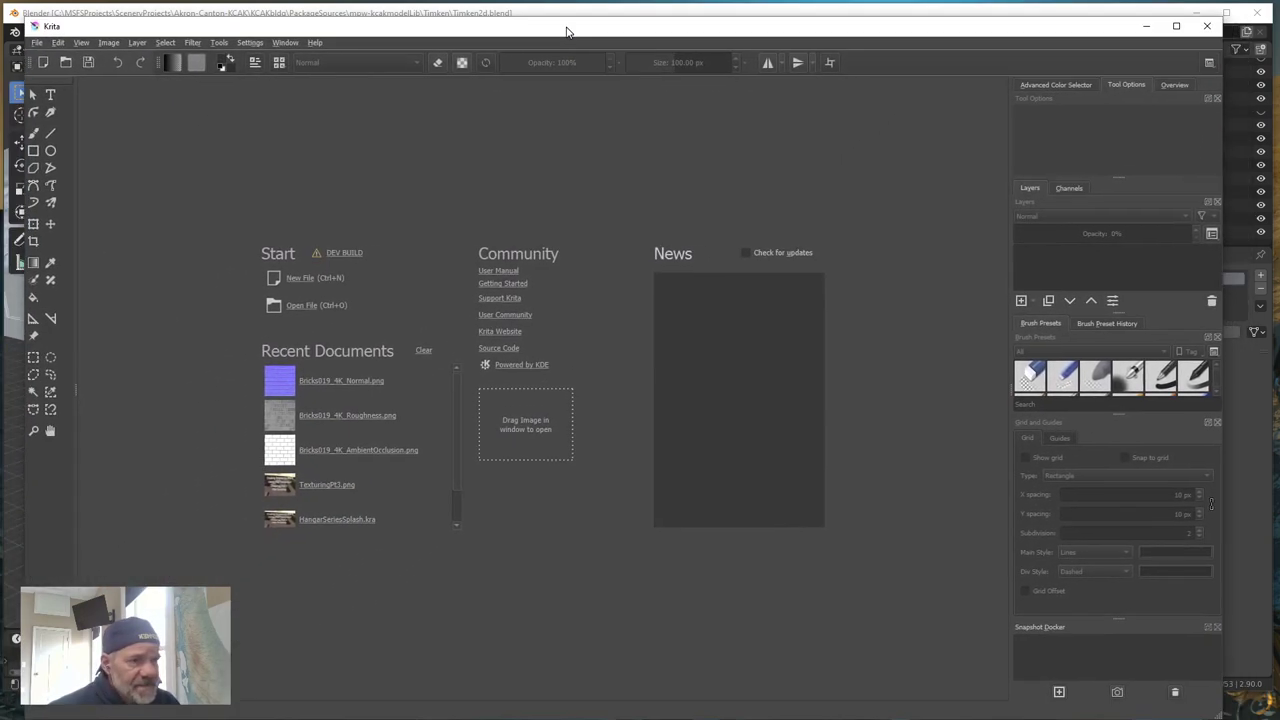
- Open Krita's new-document settings showing a 4096 × 4096 16-bit RGB/Alpha image at 72 ppi
{"action": "left_click_drag", "start_coordinate": [566, 32], "coordinate": [552, 25]}
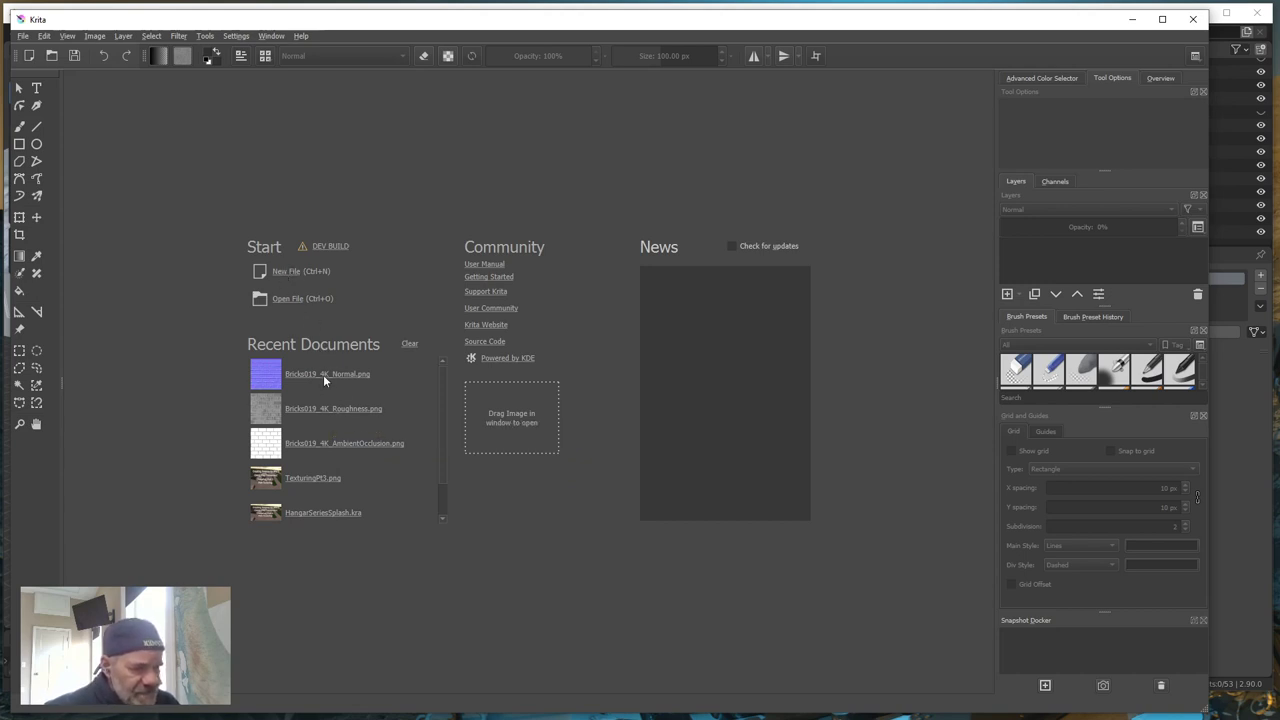
{"action": "left_click", "coordinate": [282, 272]}
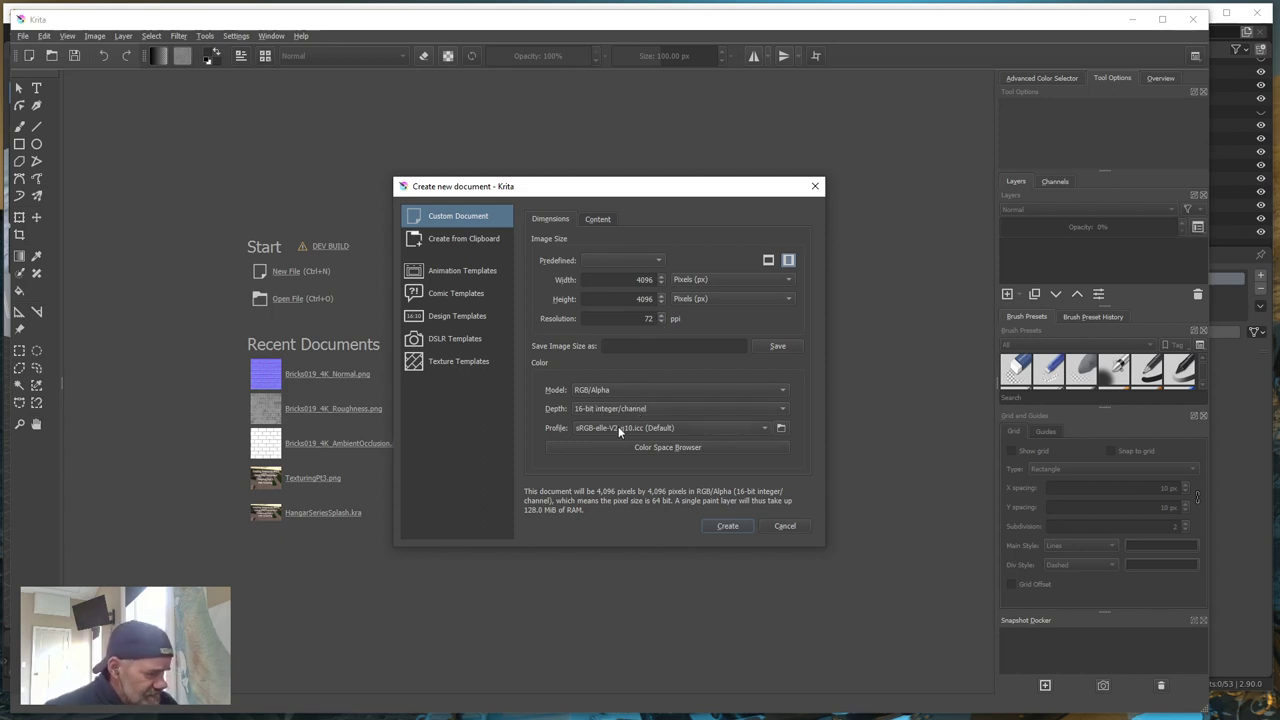
- Create the 4096 × 4096 16-bit RGB/Alpha document and zoom the canvas out
{"action": "left_click", "coordinate": [728, 524]}
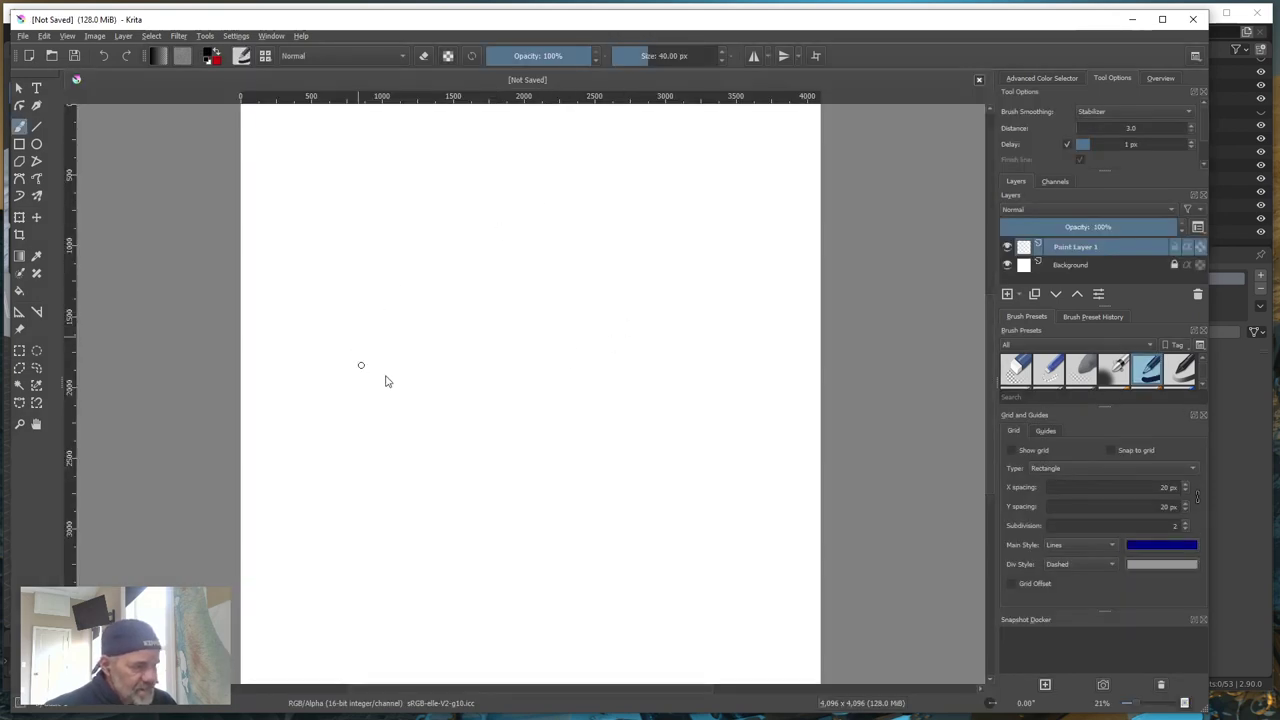
{"action": "scroll", "coordinate": [483, 415], "scroll_direction": "down", "scroll_amount": 1, "text": "ctrl"}
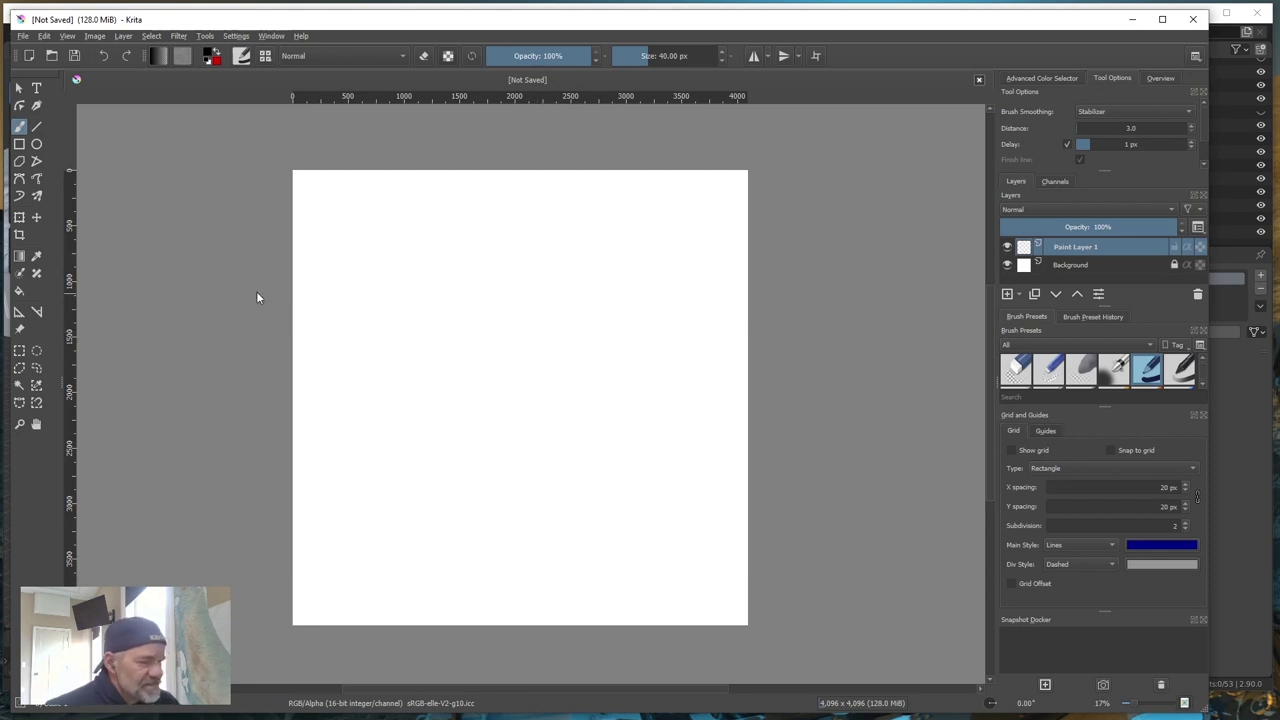
- Add a new paint layer named White and hide Paint Layer 1 and Background
{"action": "left_click", "coordinate": [124, 37]}
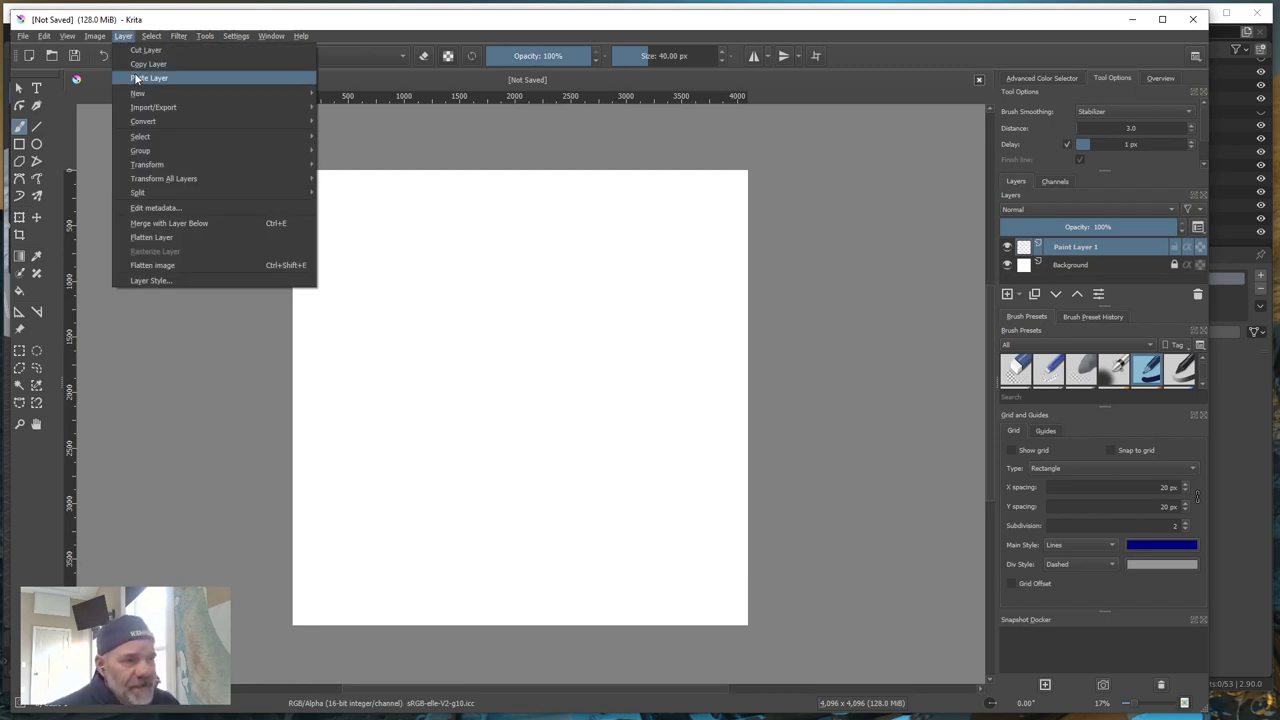
{"action": "mouse_move", "coordinate": [152, 94]}
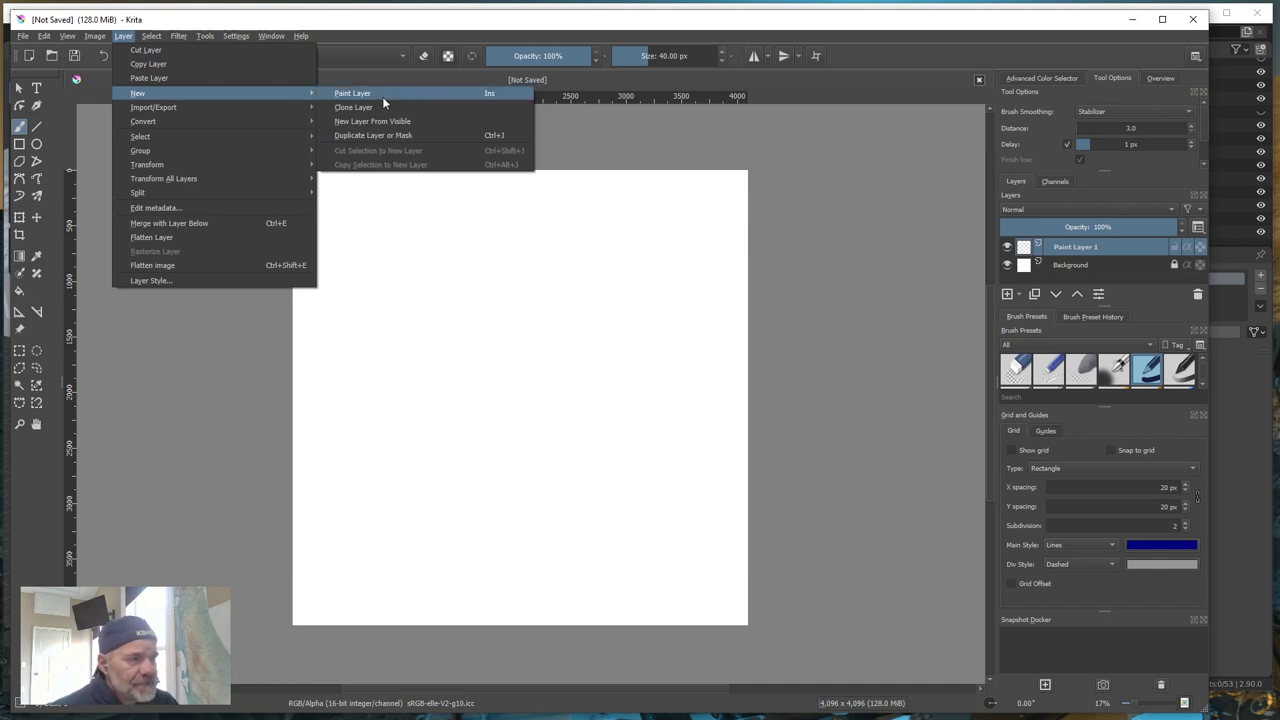
{"action": "left_click", "coordinate": [378, 93]}
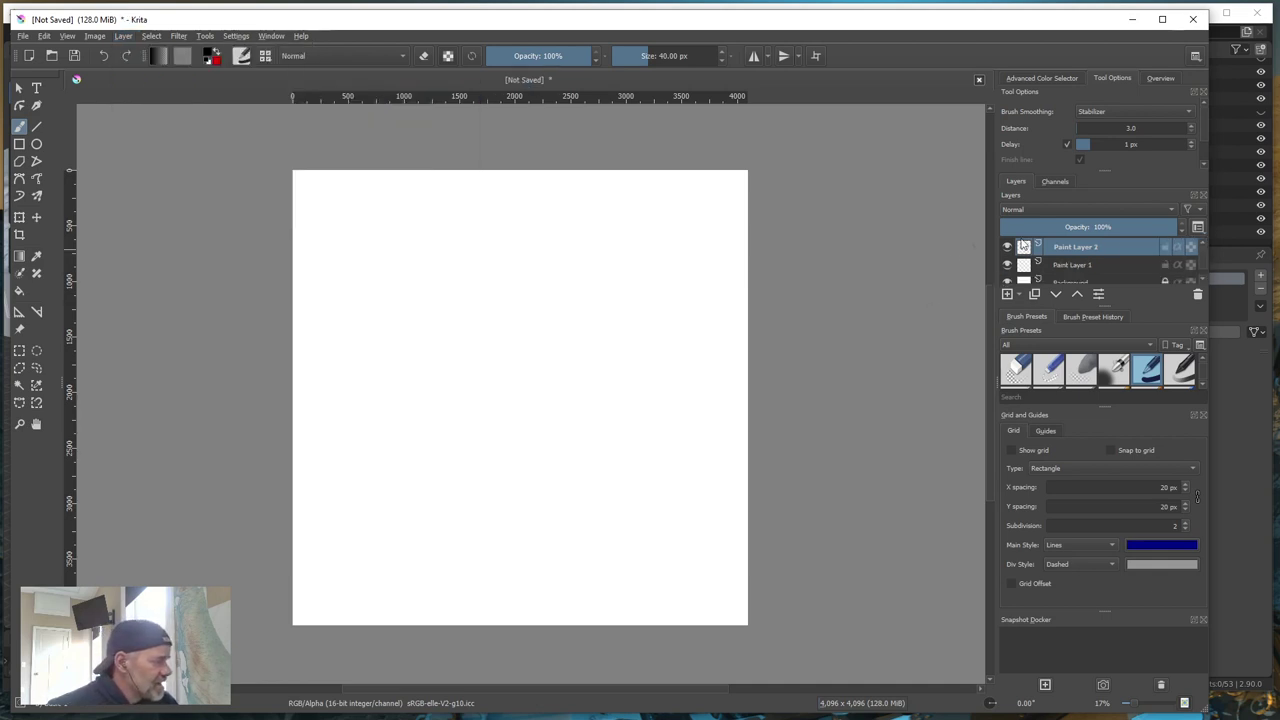
{"action": "double_click", "coordinate": [1093, 247]}
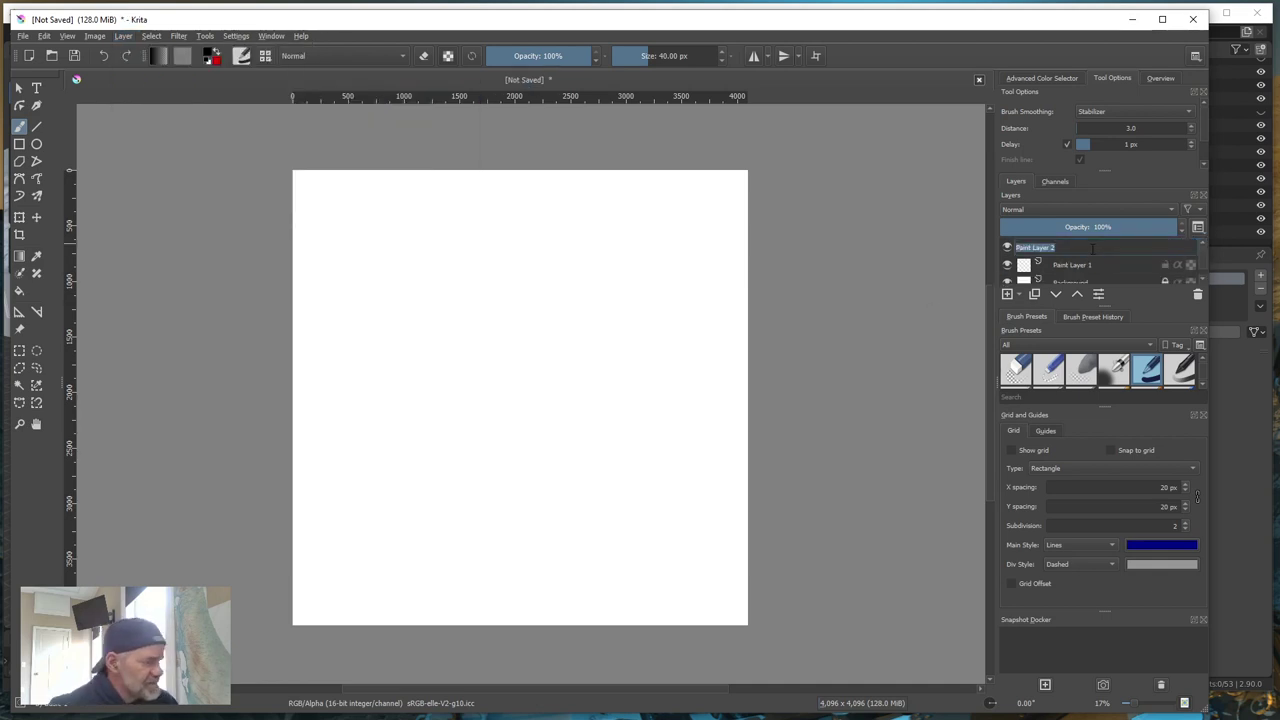
{"action": "type", "text": "Wh"}
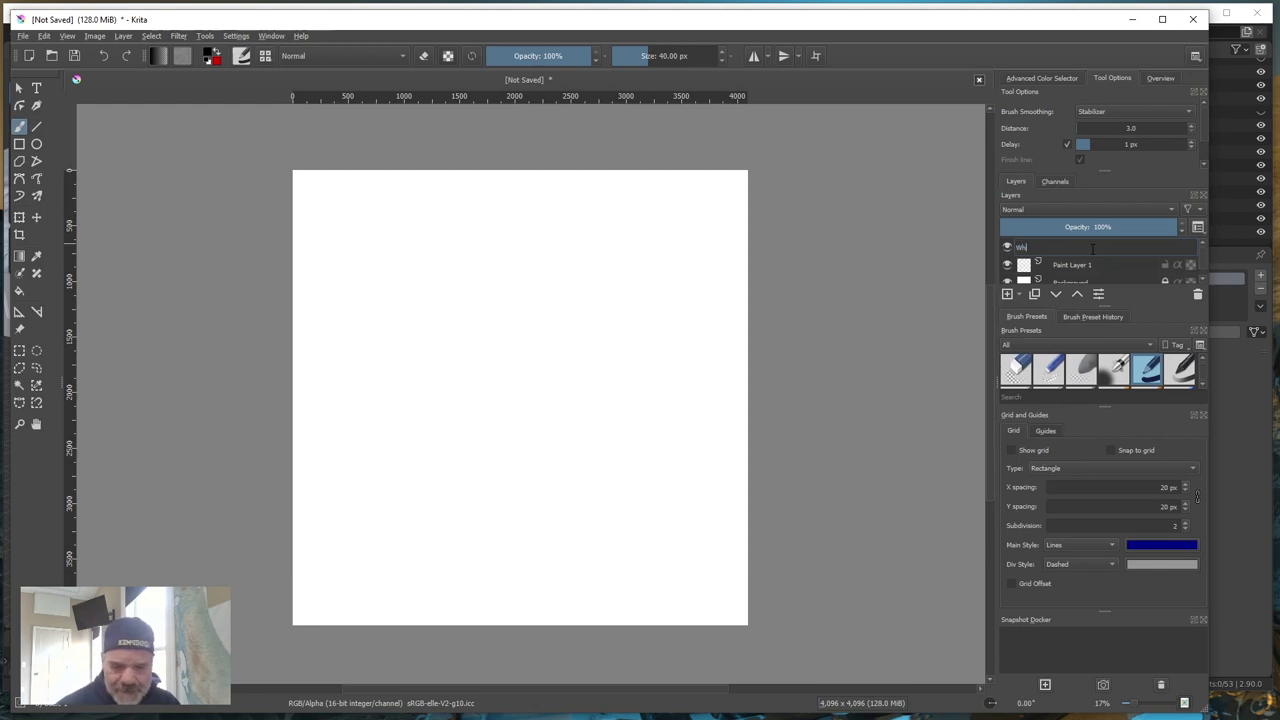
{"action": "type", "text": "ite"}
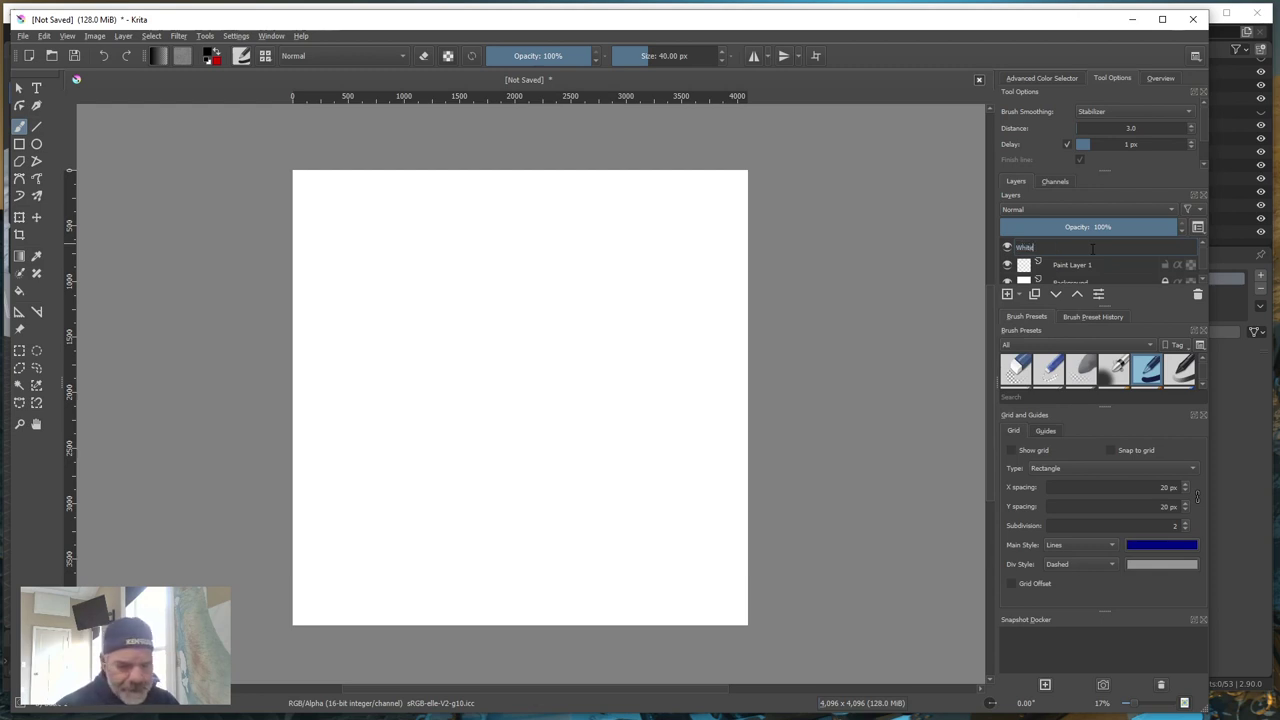
{"action": "key", "text": "Return"}
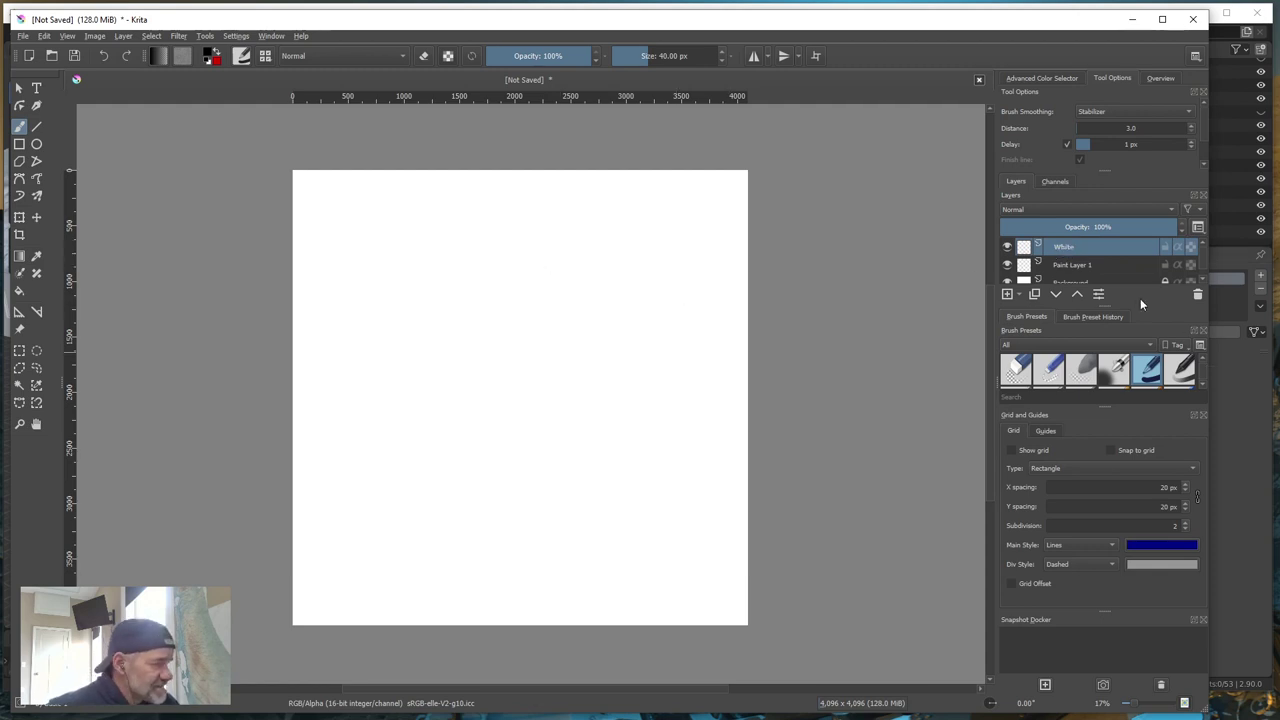
{"action": "left_click", "coordinate": [1007, 264]}
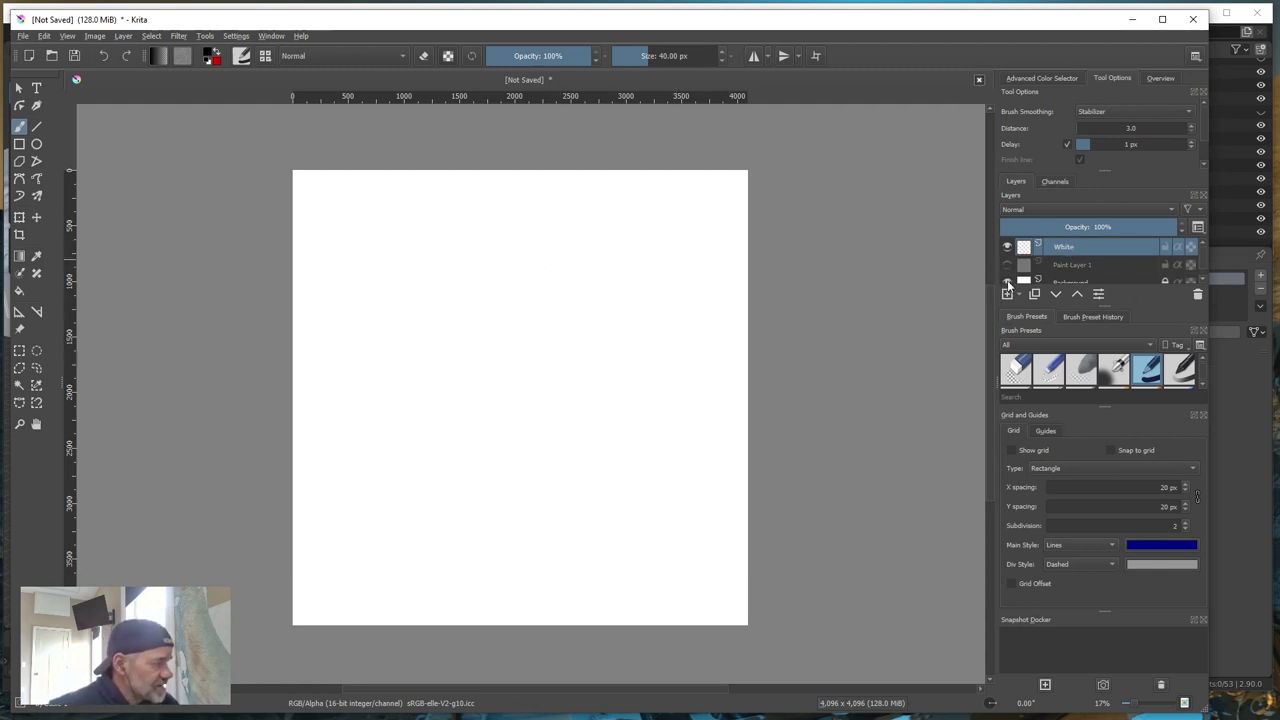
{"action": "left_click", "coordinate": [1007, 281]}
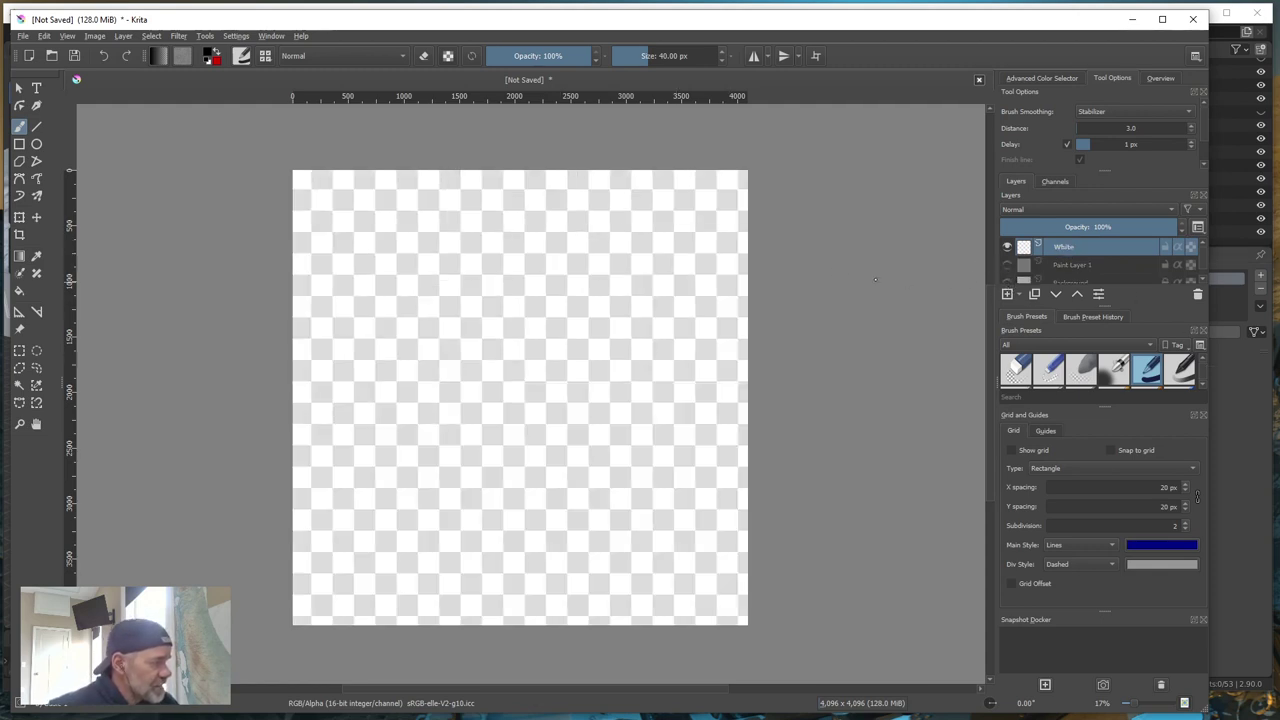
- Select the whole canvas, fill it with pure white on the White layer, then deselect
{"action": "left_click", "coordinate": [19, 352]}
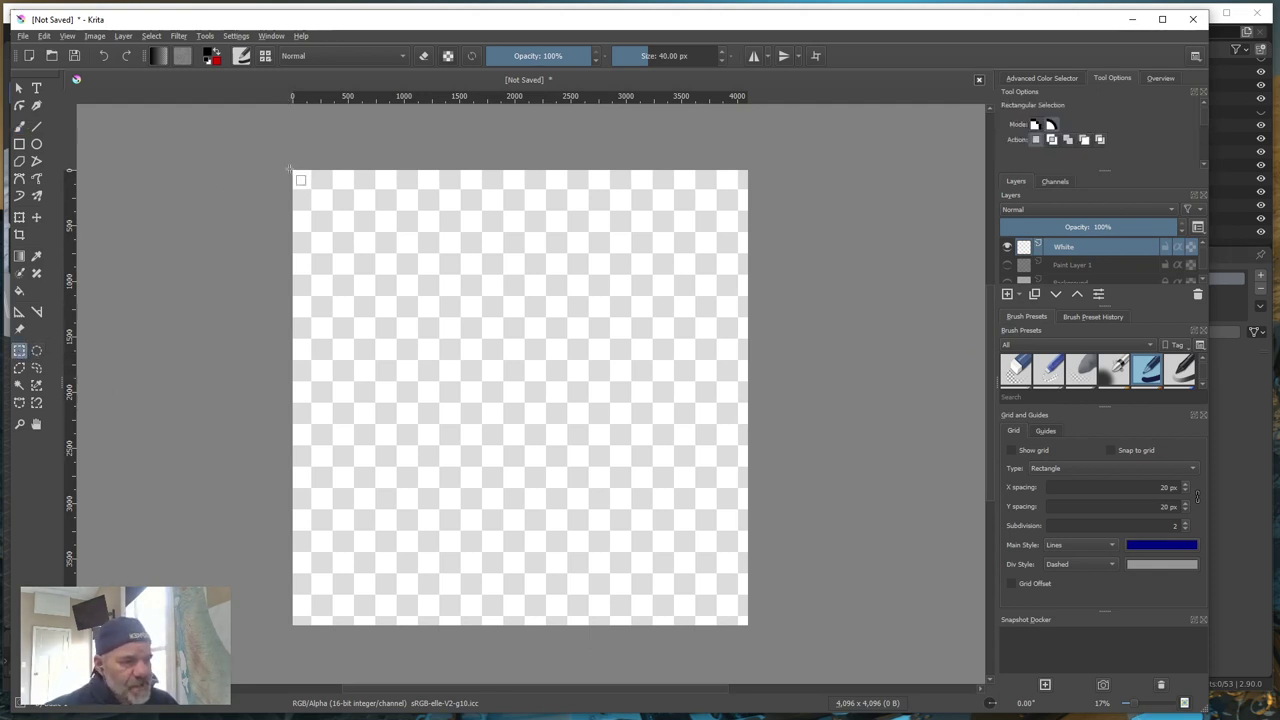
{"action": "left_click_drag", "start_coordinate": [290, 168], "coordinate": [754, 628]}
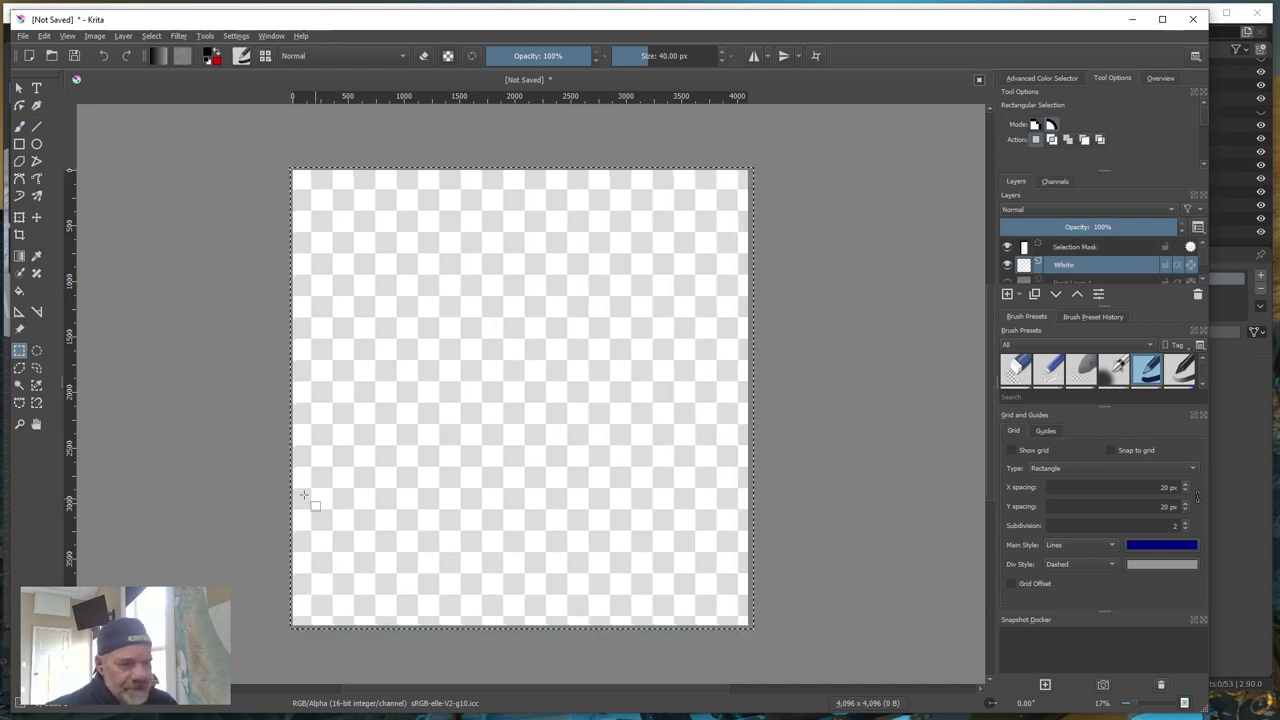
{"action": "left_click", "coordinate": [213, 56]}
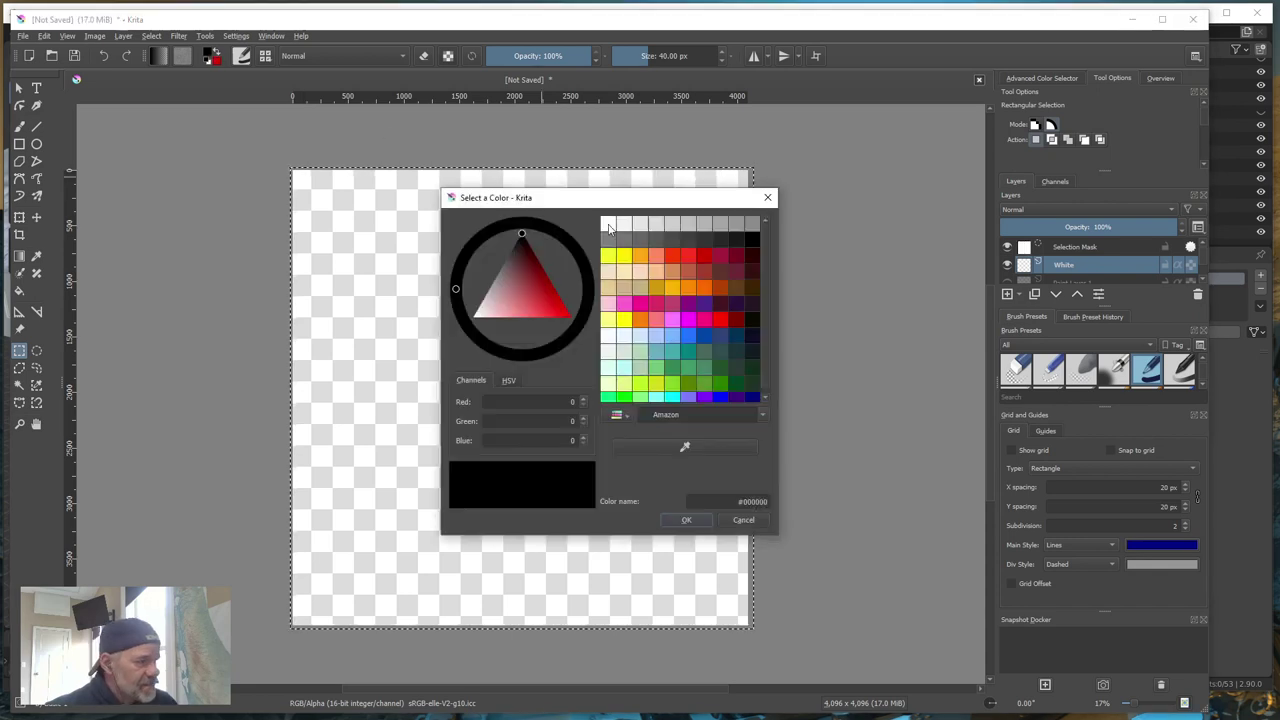
{"action": "left_click", "coordinate": [608, 226]}
{"action": "left_click", "coordinate": [686, 520]}
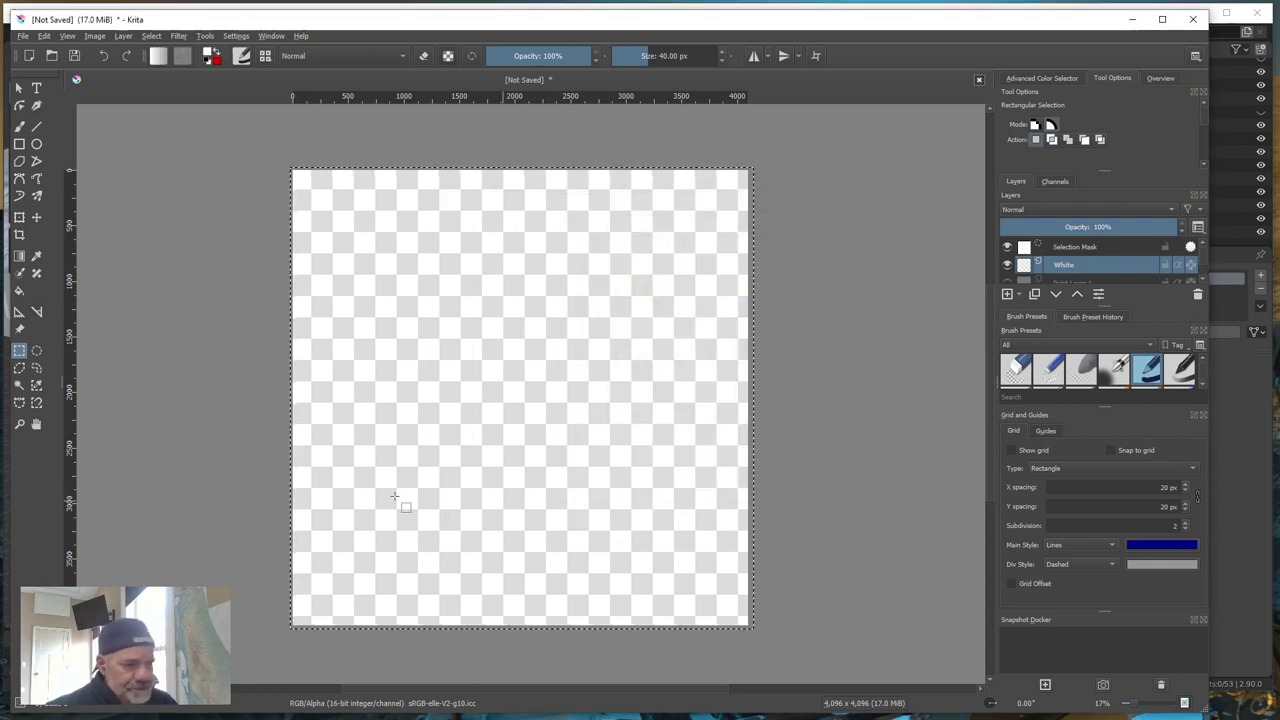
{"action": "left_click", "coordinate": [19, 290]}
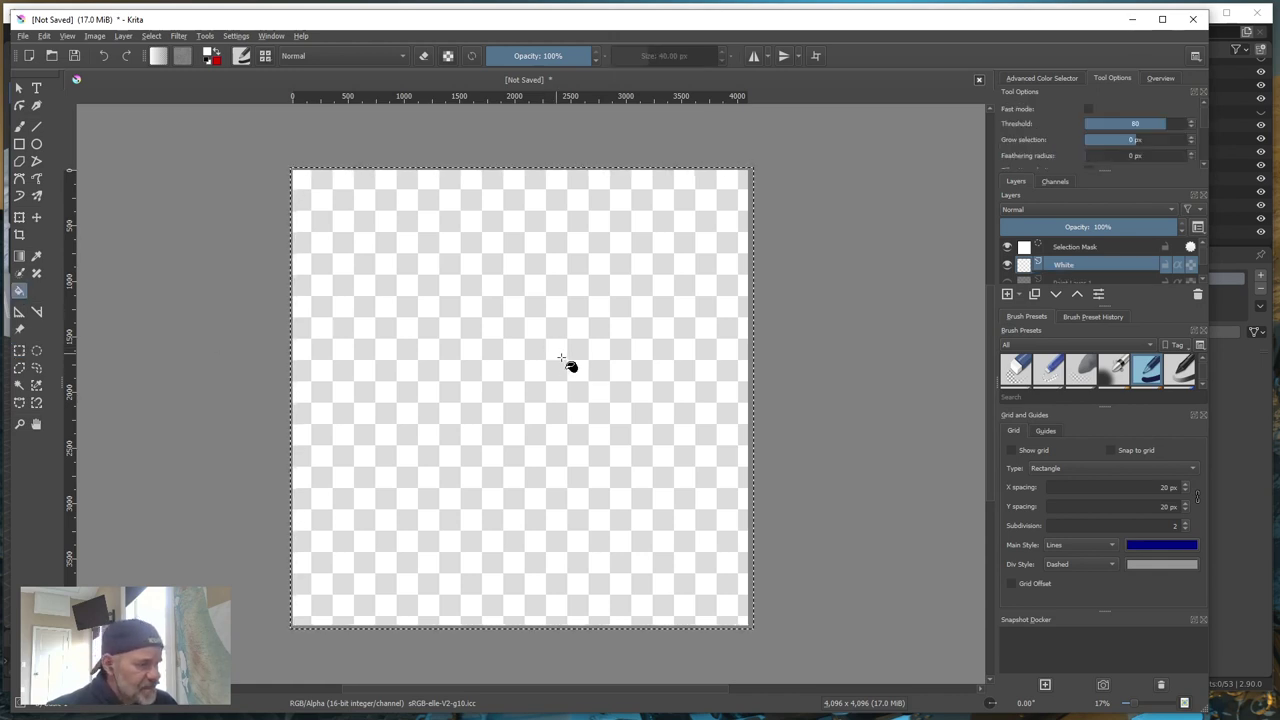
{"action": "left_click", "coordinate": [710, 481]}
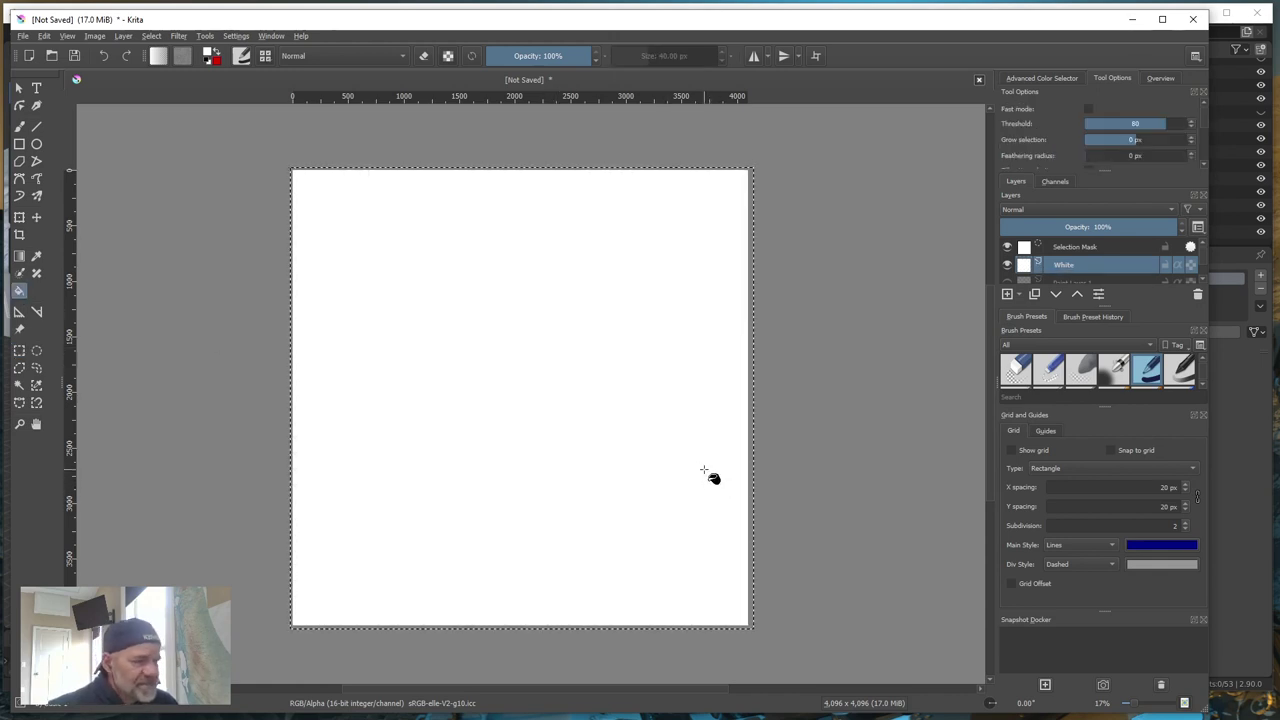
{"action": "left_click", "coordinate": [153, 37]}
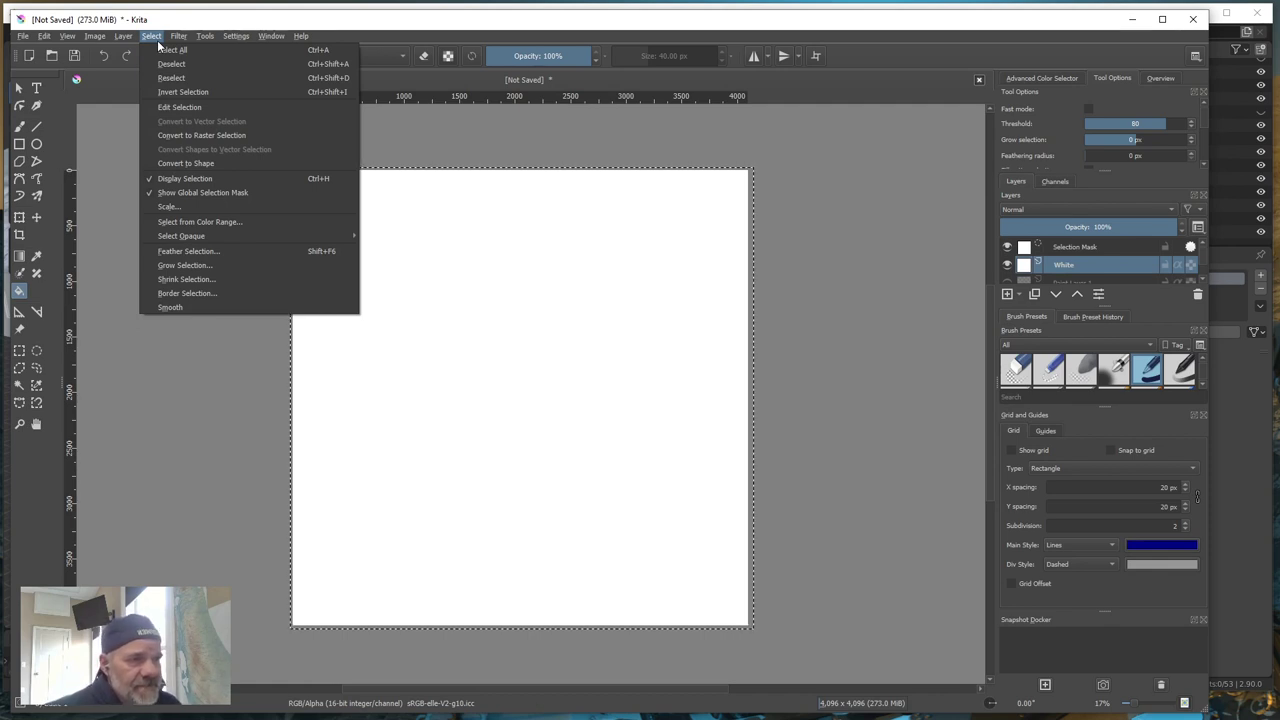
{"action": "left_click", "coordinate": [172, 64]}
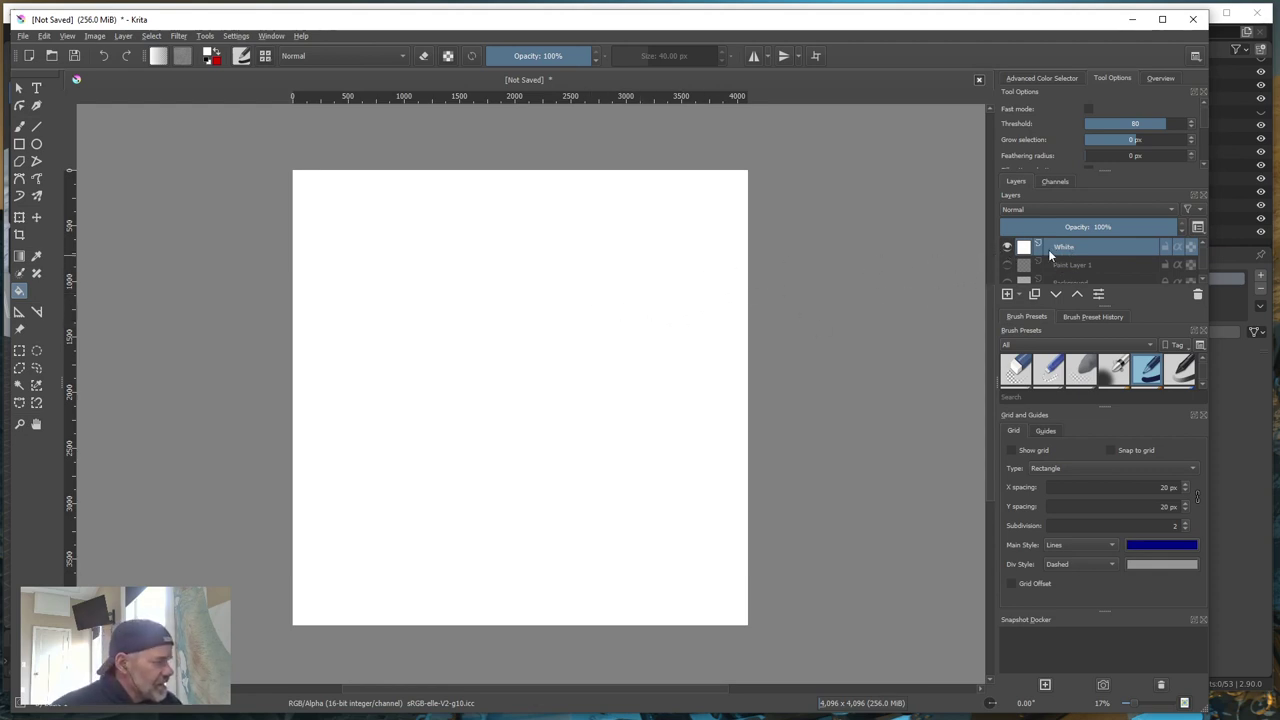
- Open Bricks019_4K_Roughness.png from the Bricks019_4K folder, accepting its suggested colour profile
{"action": "left_click", "coordinate": [24, 37]}
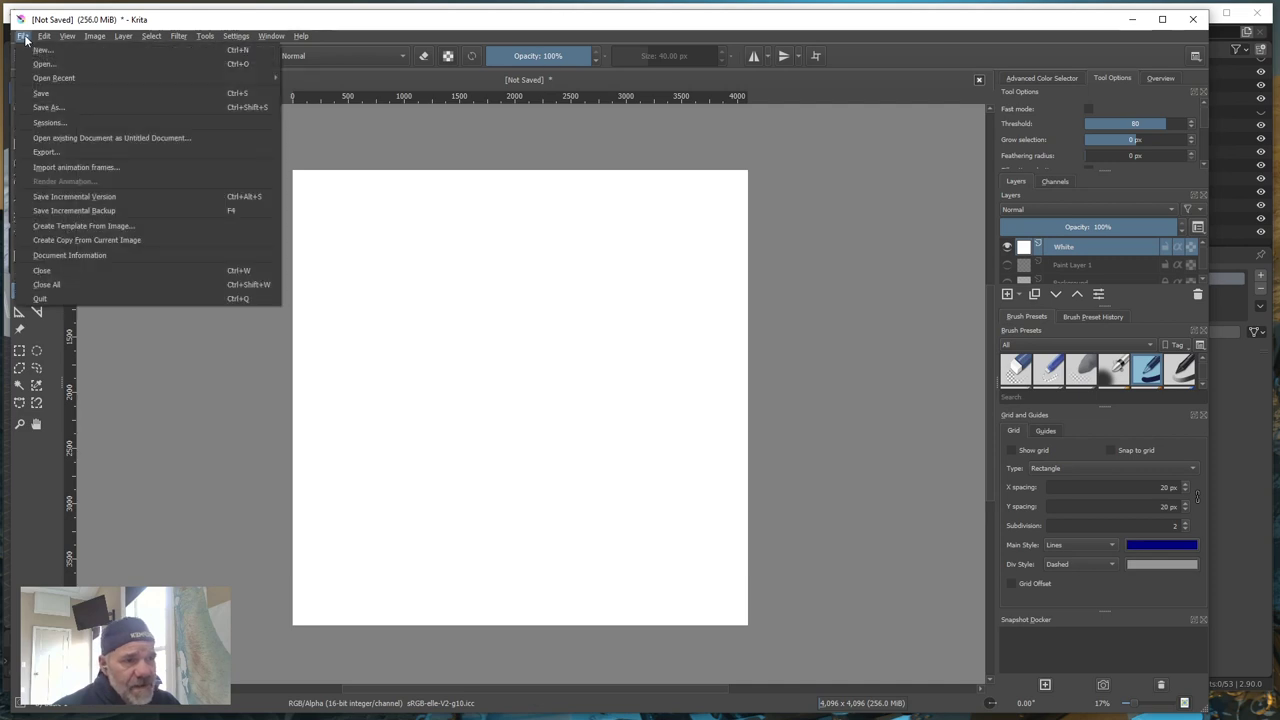
{"action": "left_click", "coordinate": [42, 63]}
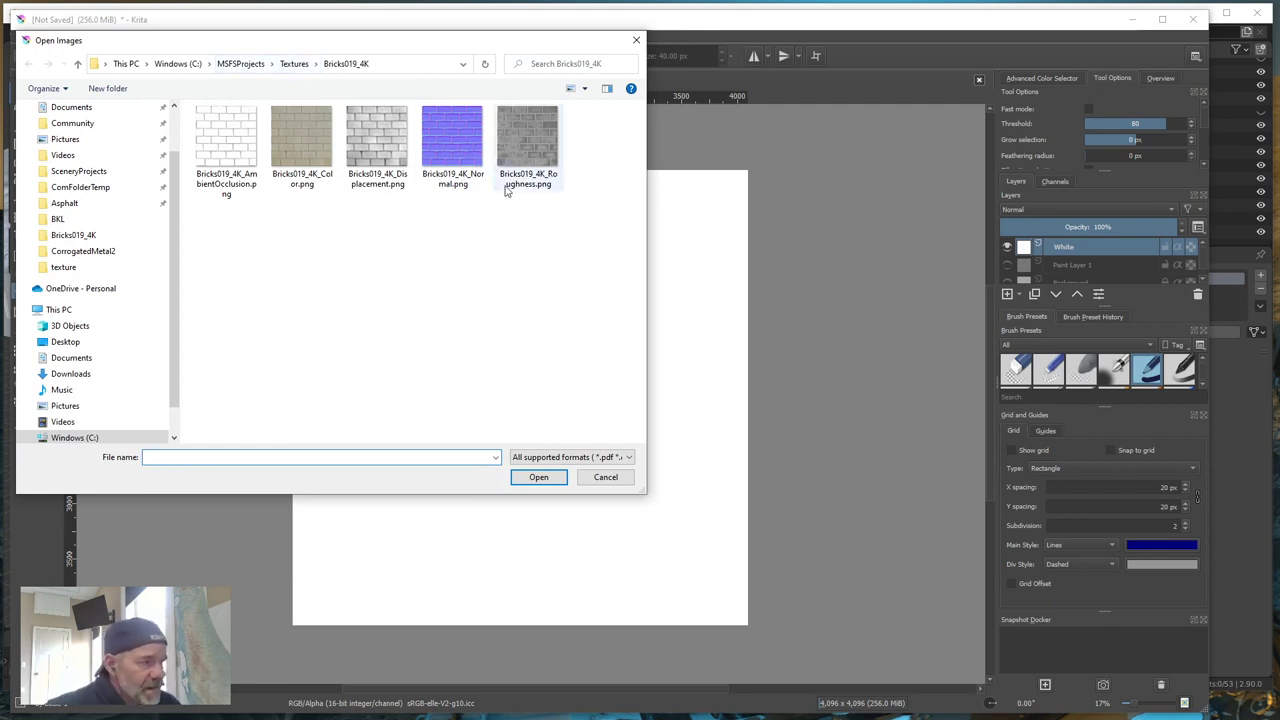
{"action": "left_click", "coordinate": [531, 146]}
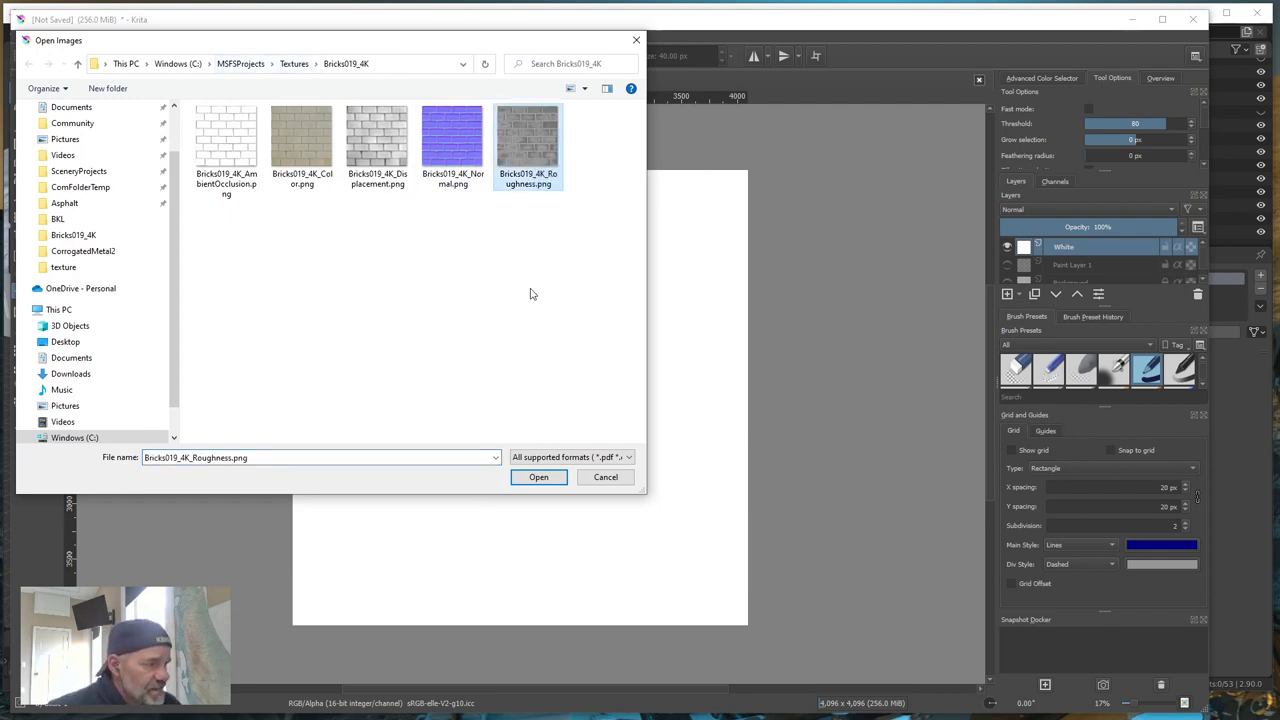
{"action": "left_click", "coordinate": [538, 477]}
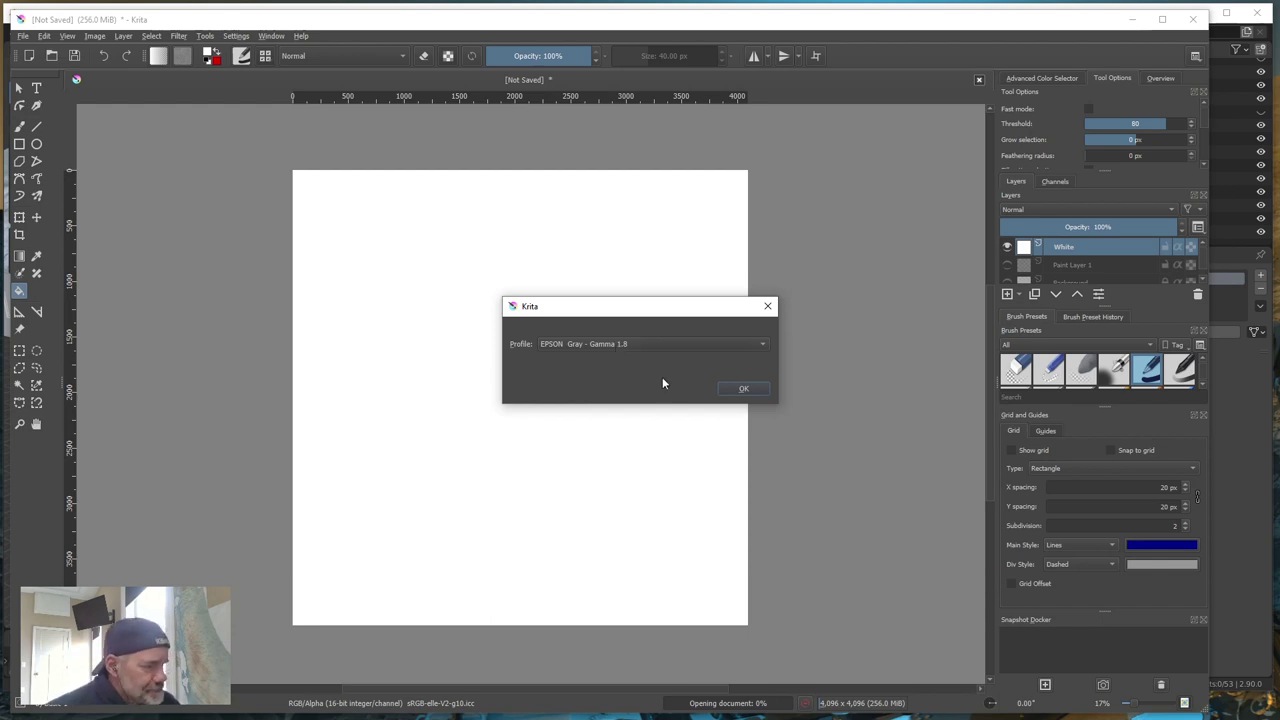
{"action": "left_click", "coordinate": [744, 390]}
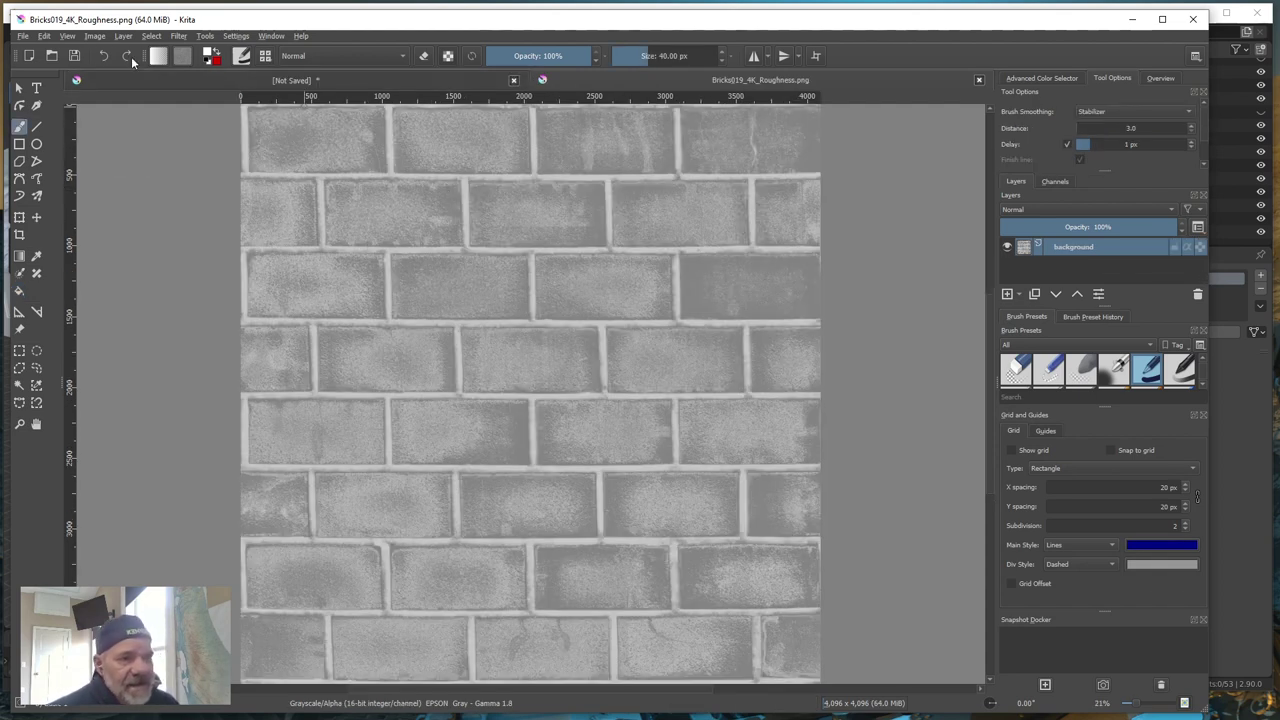
- Open Bricks019_4K_AmbientOcclusion.png, accepting the grey colour profile
{"action": "left_click", "coordinate": [22, 36]}
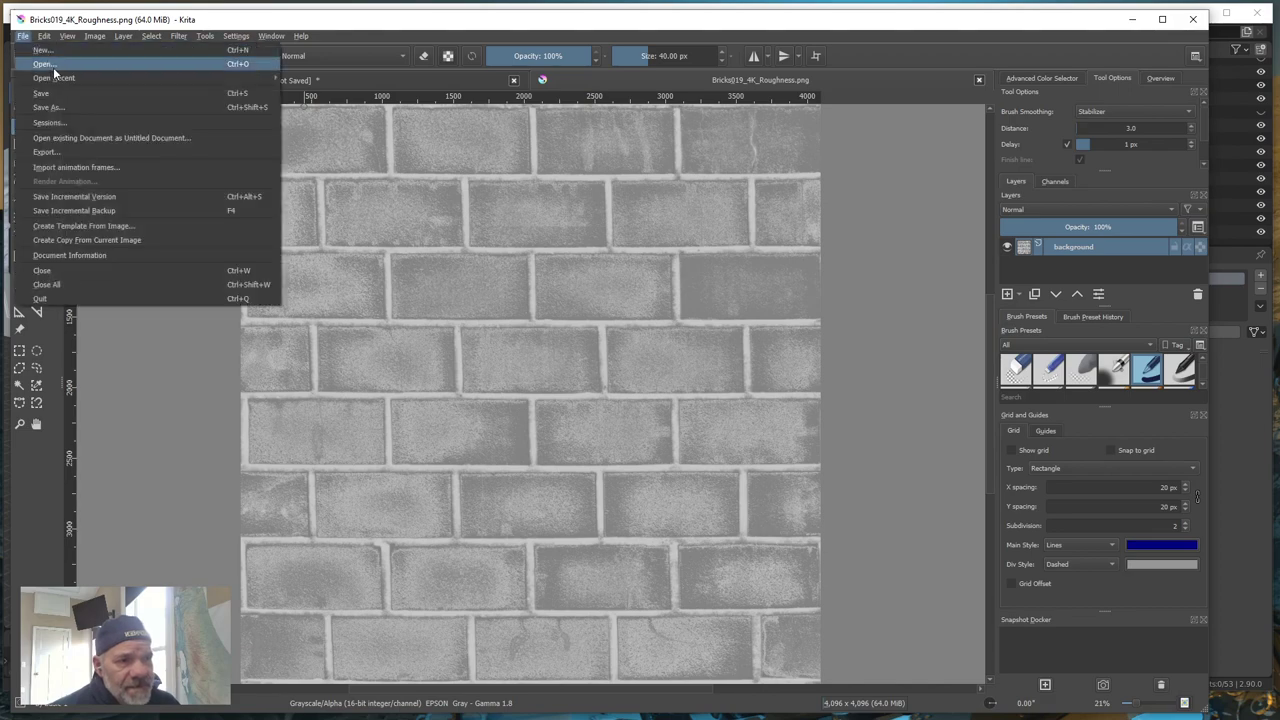
{"action": "left_click", "coordinate": [46, 63]}
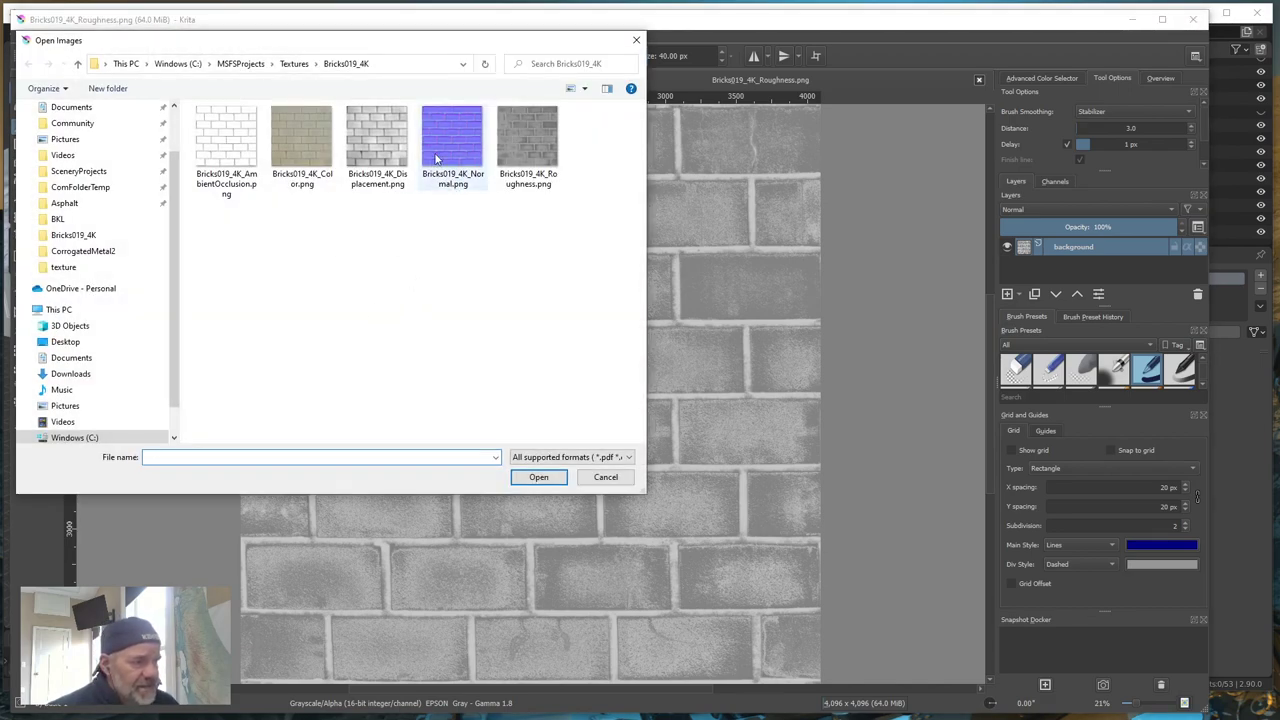
{"action": "left_click", "coordinate": [225, 162]}
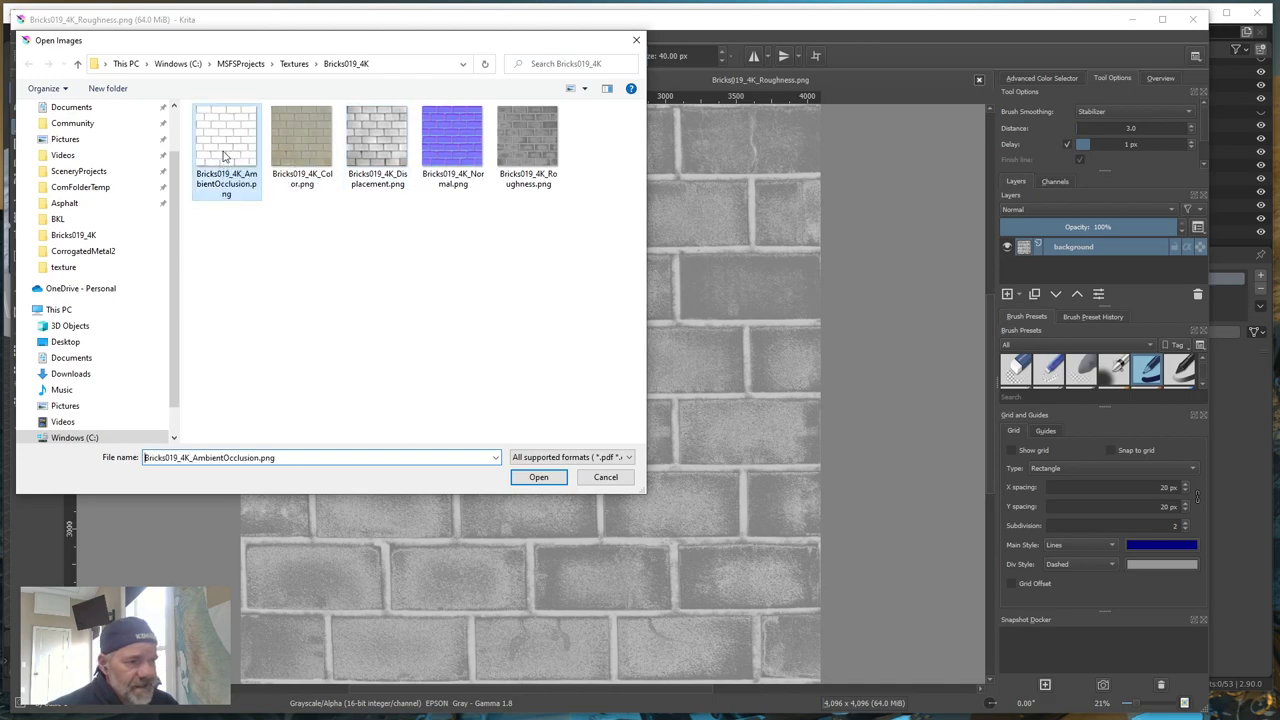
{"action": "left_click", "coordinate": [538, 477]}
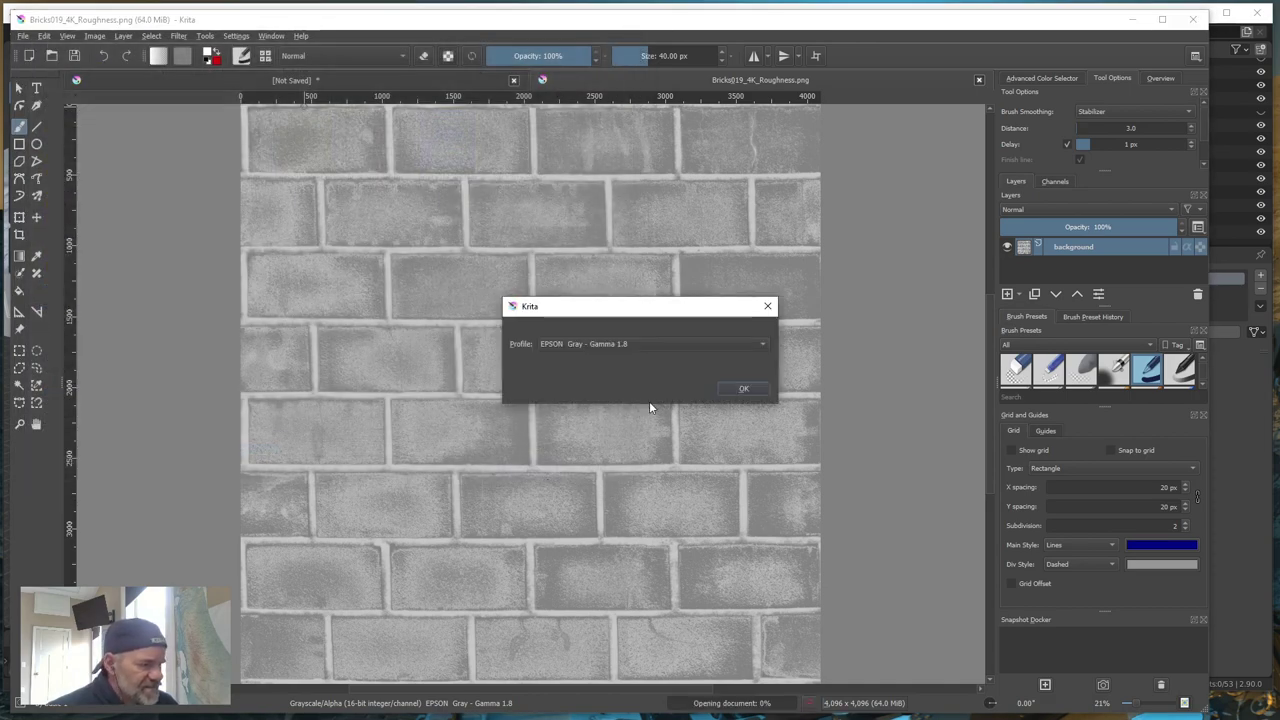
{"action": "left_click", "coordinate": [745, 389]}
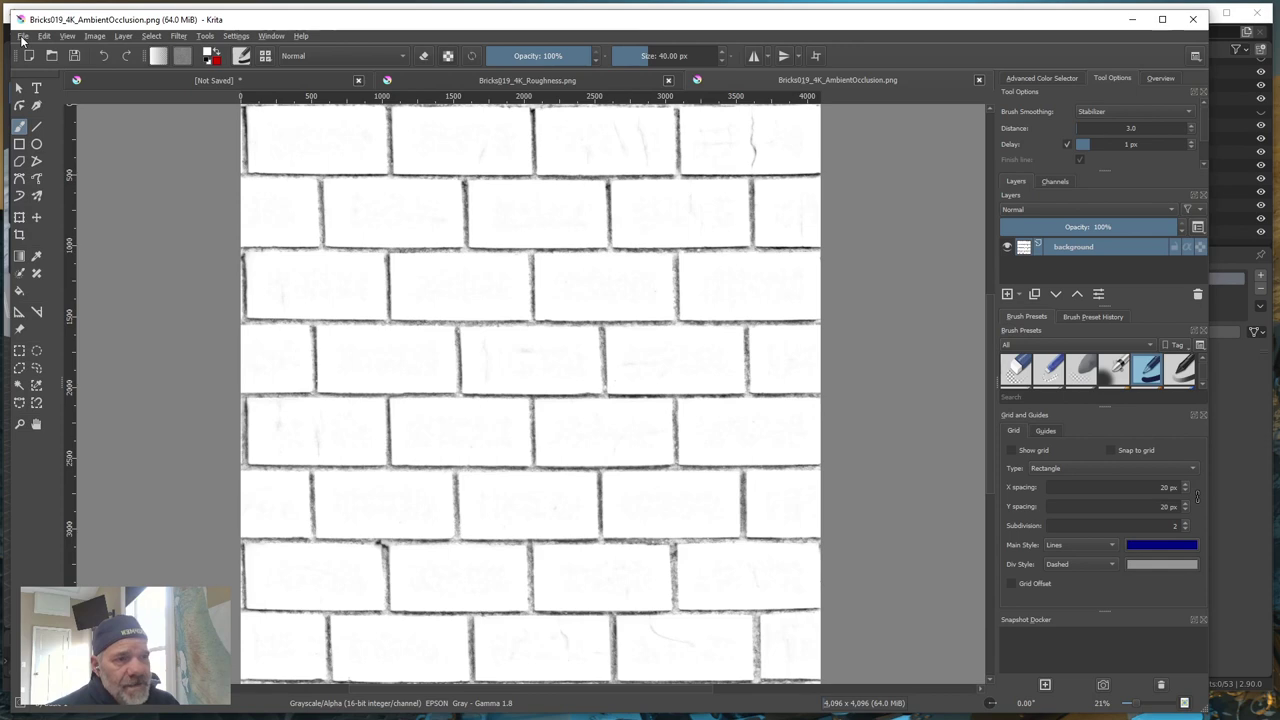
- Open Bricks019_4K_Normal.png, then return to the unsaved white canvas
{"action": "left_click", "coordinate": [22, 37]}
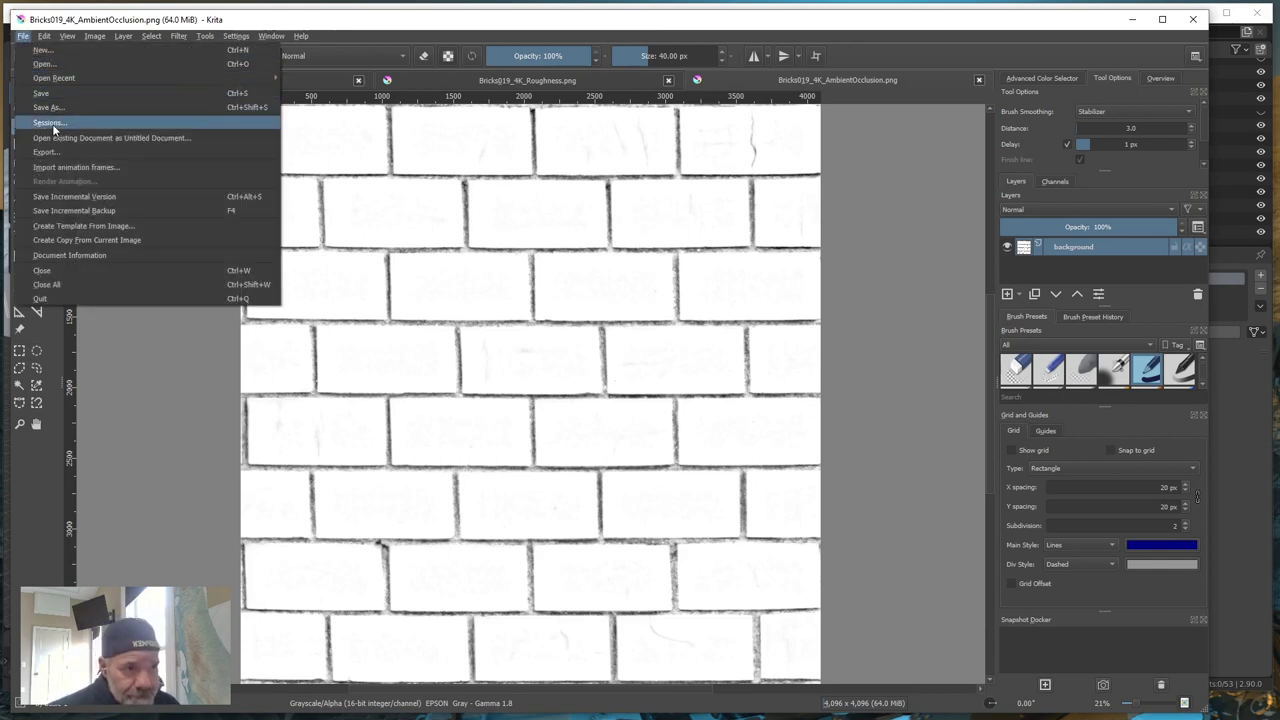
{"action": "left_click", "coordinate": [53, 66]}
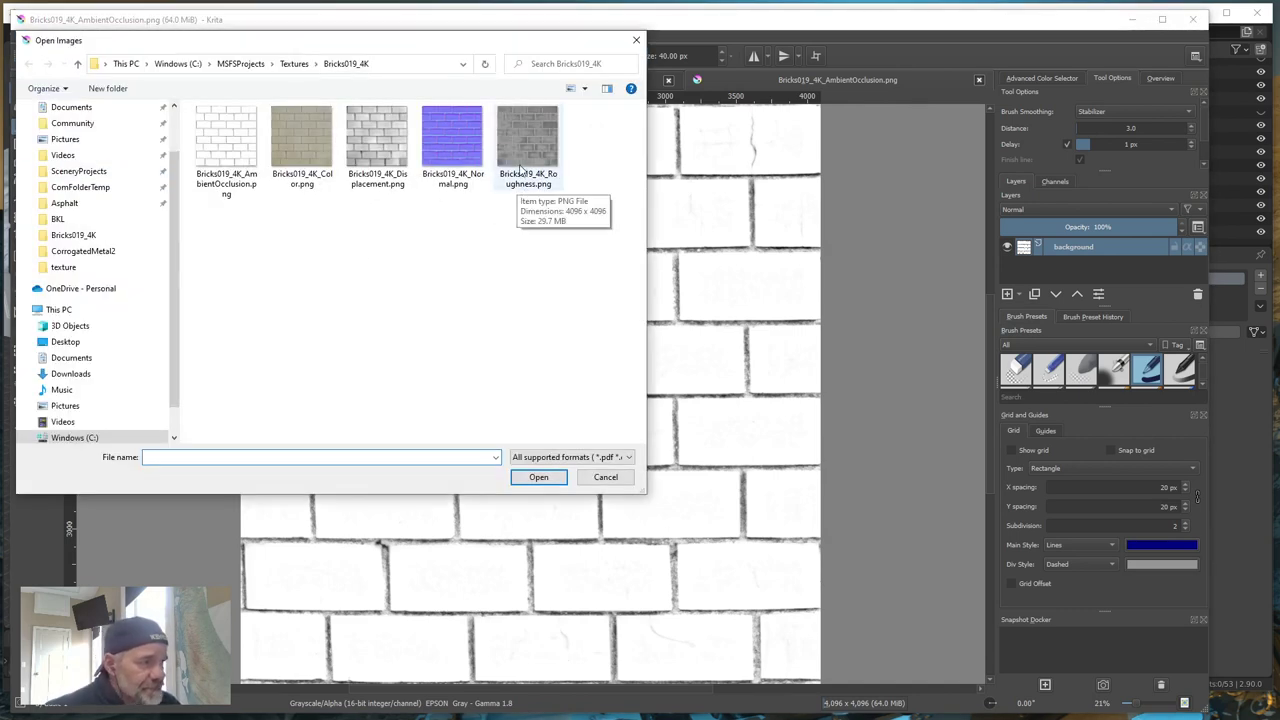
{"action": "left_click", "coordinate": [463, 148]}
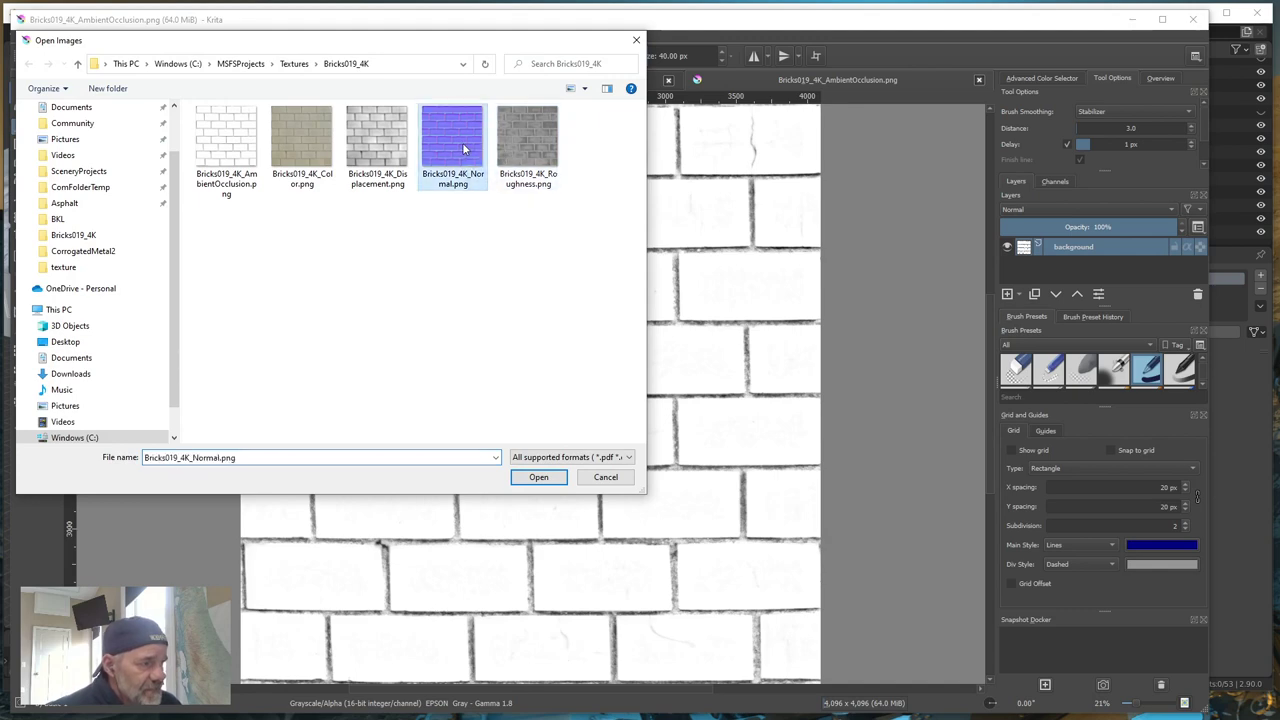
{"action": "left_click", "coordinate": [538, 477]}
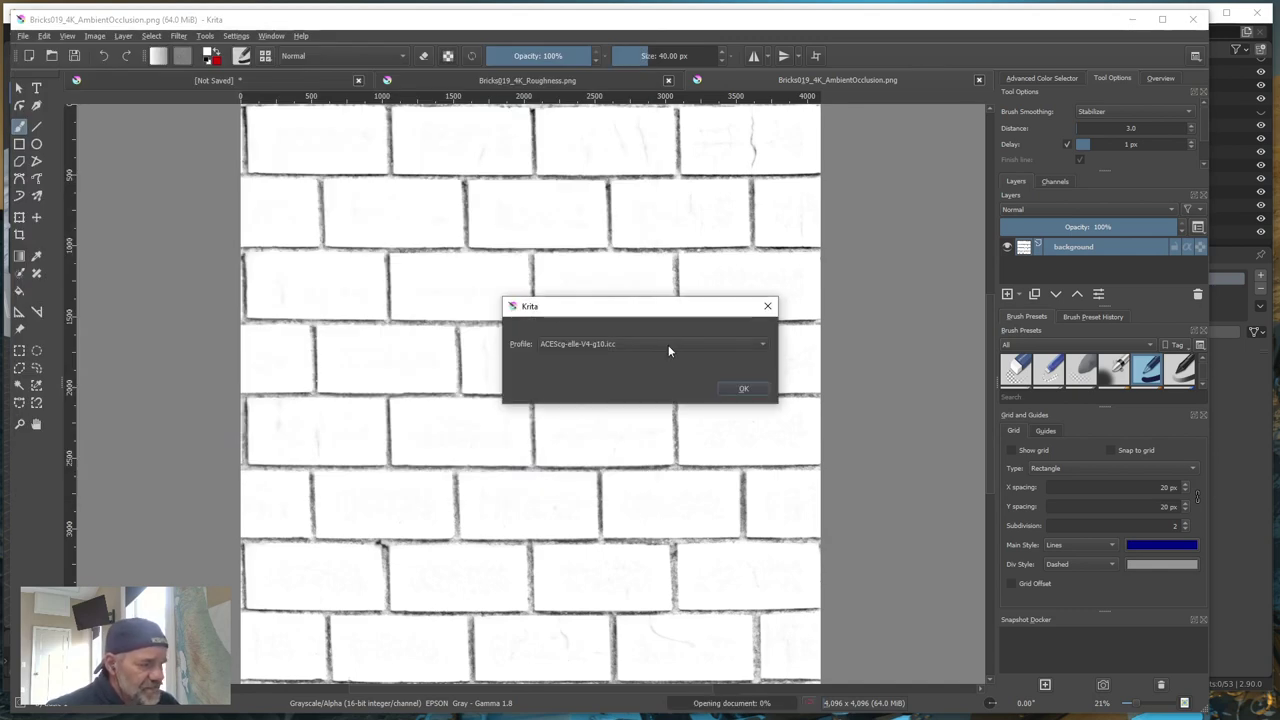
{"action": "left_click", "coordinate": [744, 389]}
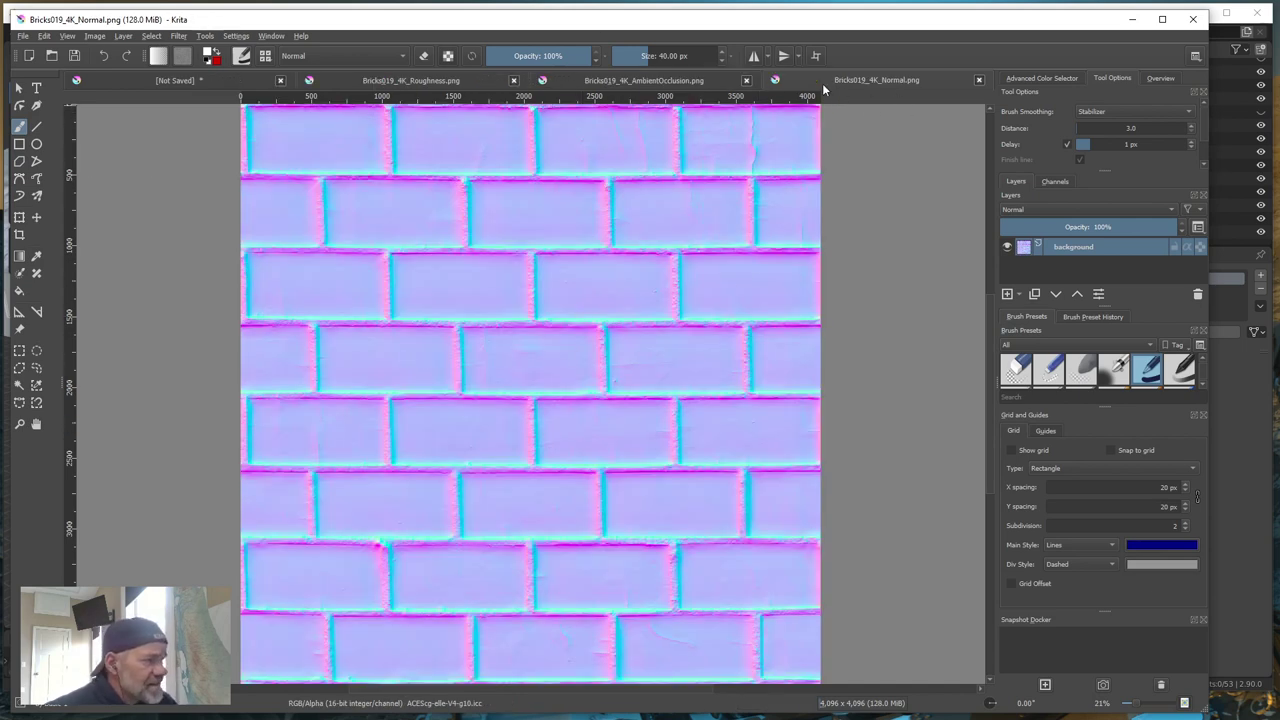
{"action": "left_click", "coordinate": [182, 80]}
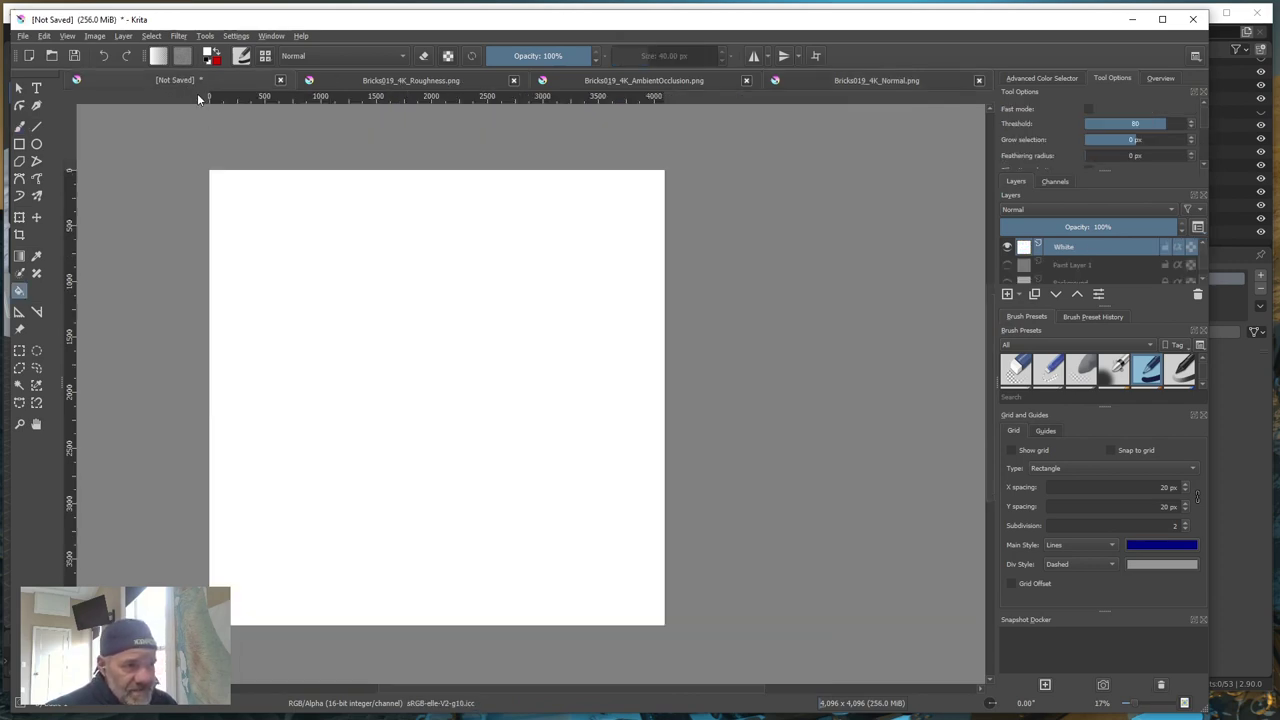
- Save the white canvas as Brick19.kra in the Bricks019_4K texture folder
{"action": "left_click", "coordinate": [22, 36]}
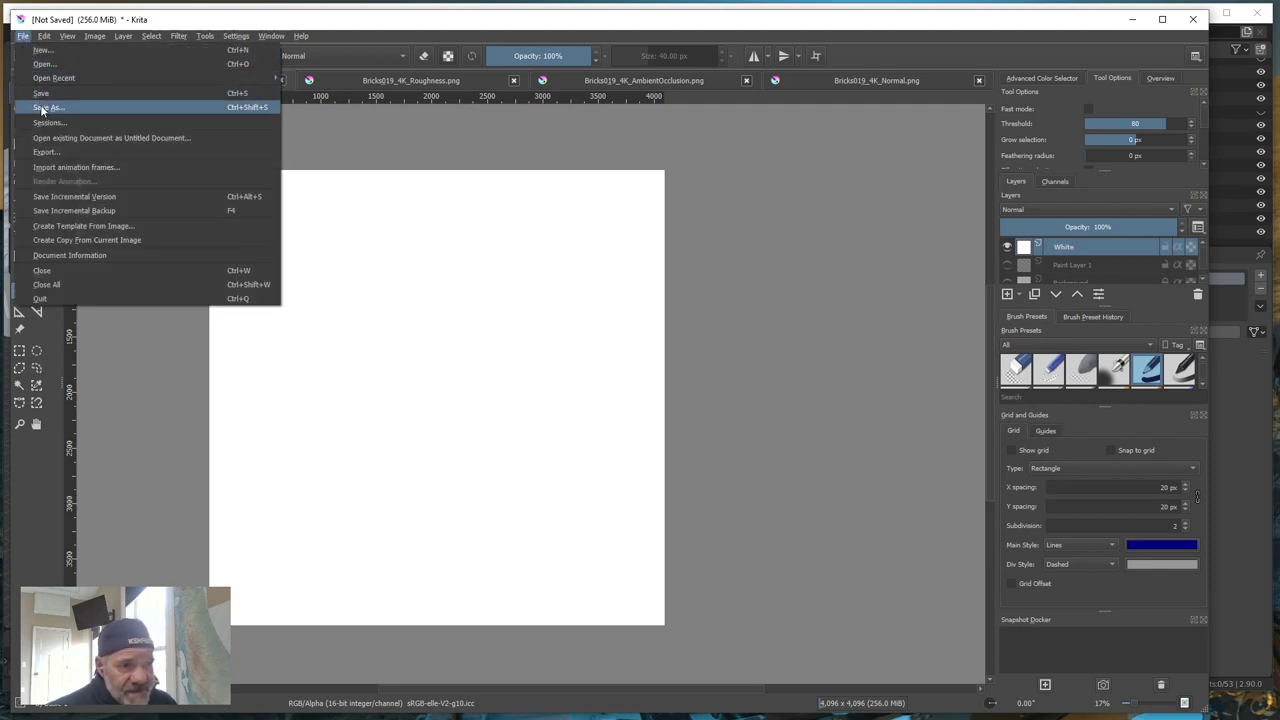
{"action": "left_click", "coordinate": [42, 108]}
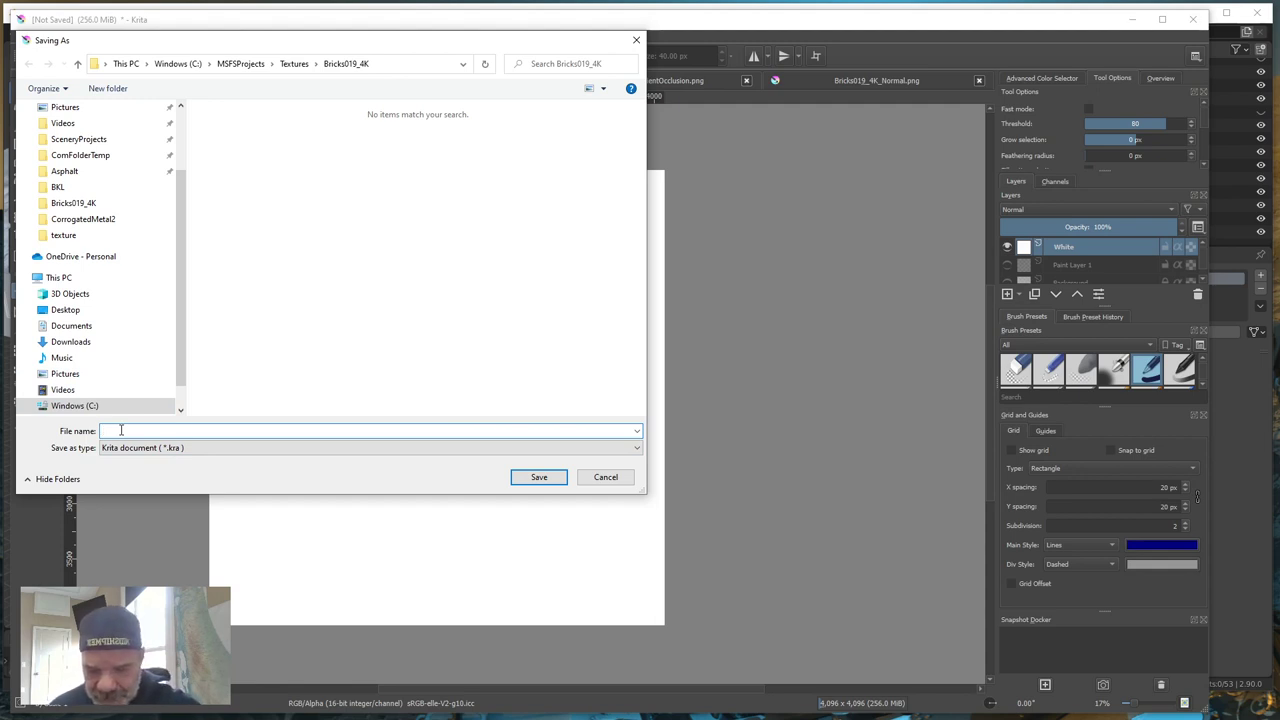
{"action": "type", "text": "Brick"}
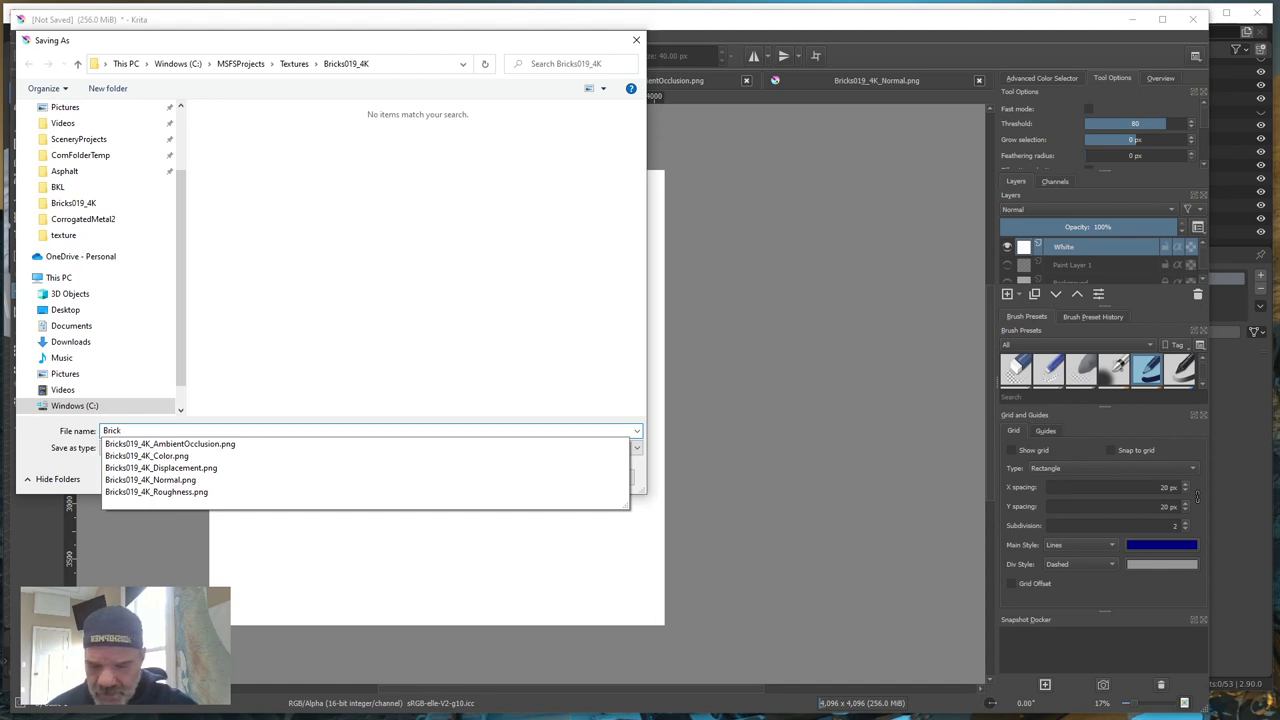
{"action": "key", "text": "Escape"}
{"action": "type", "text": "10"}
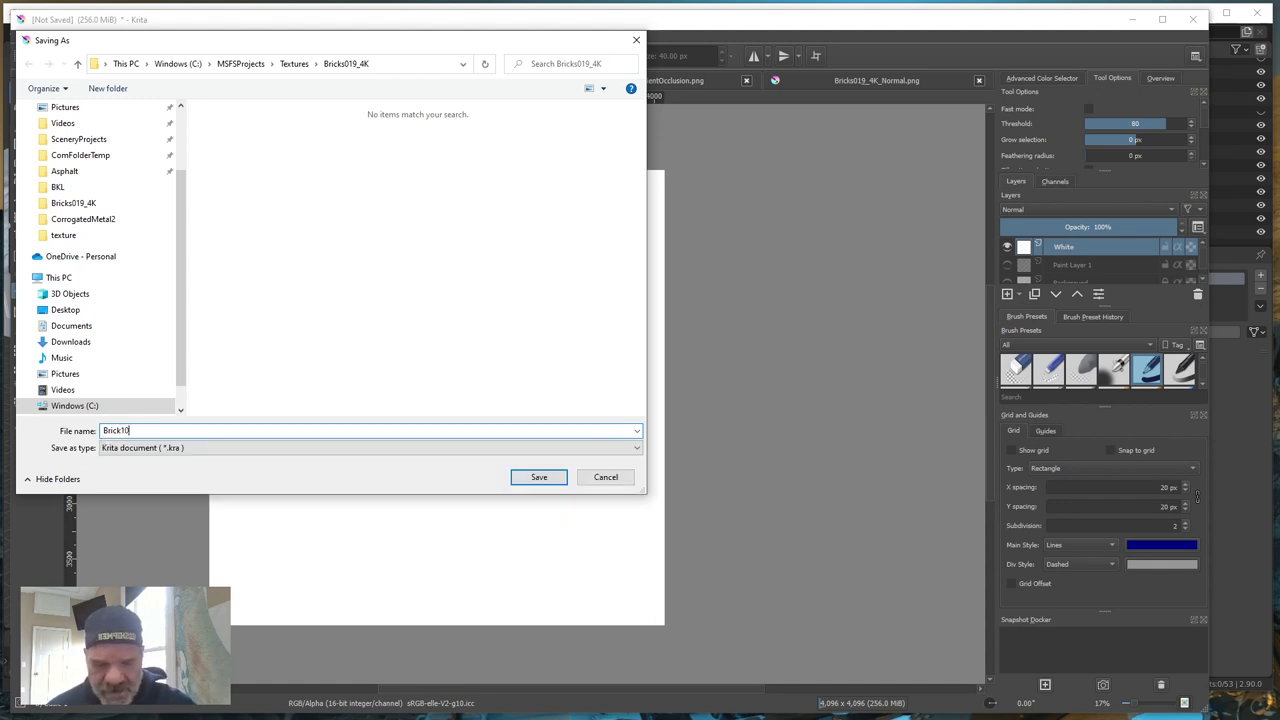
{"action": "key", "text": "BackSpace"}
{"action": "type", "text": "9"}
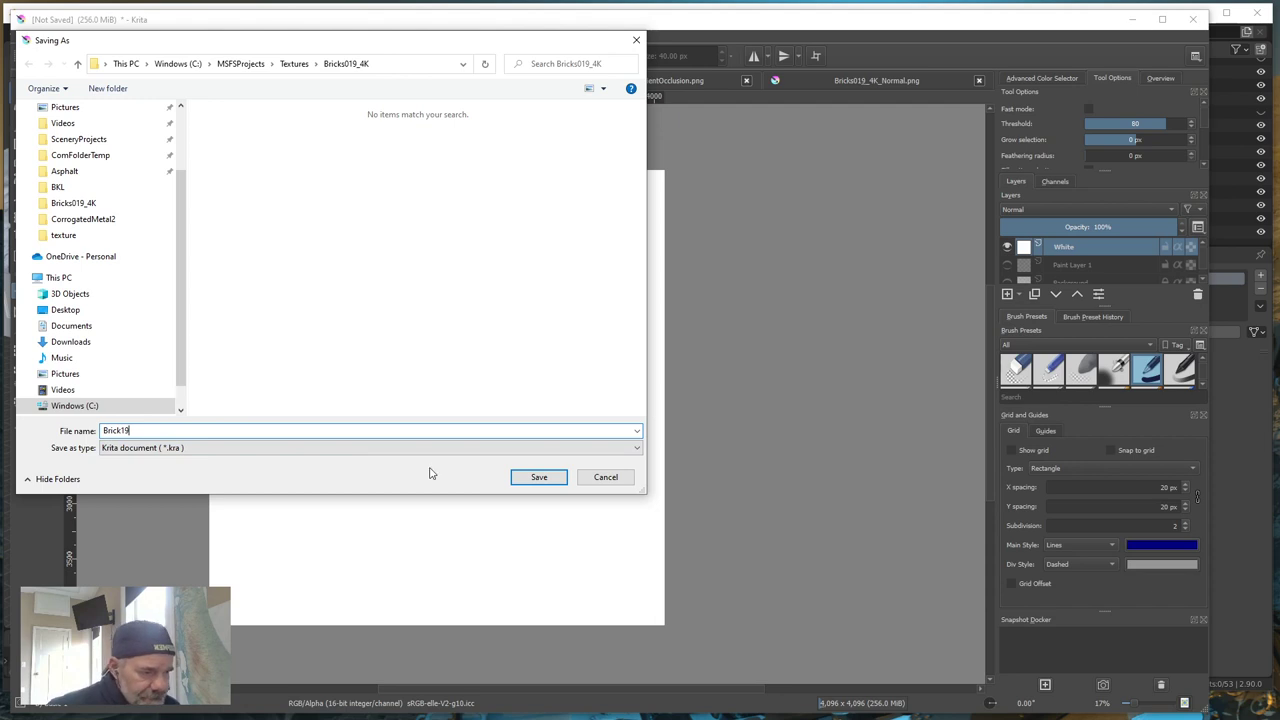
{"action": "left_click", "coordinate": [539, 477]}
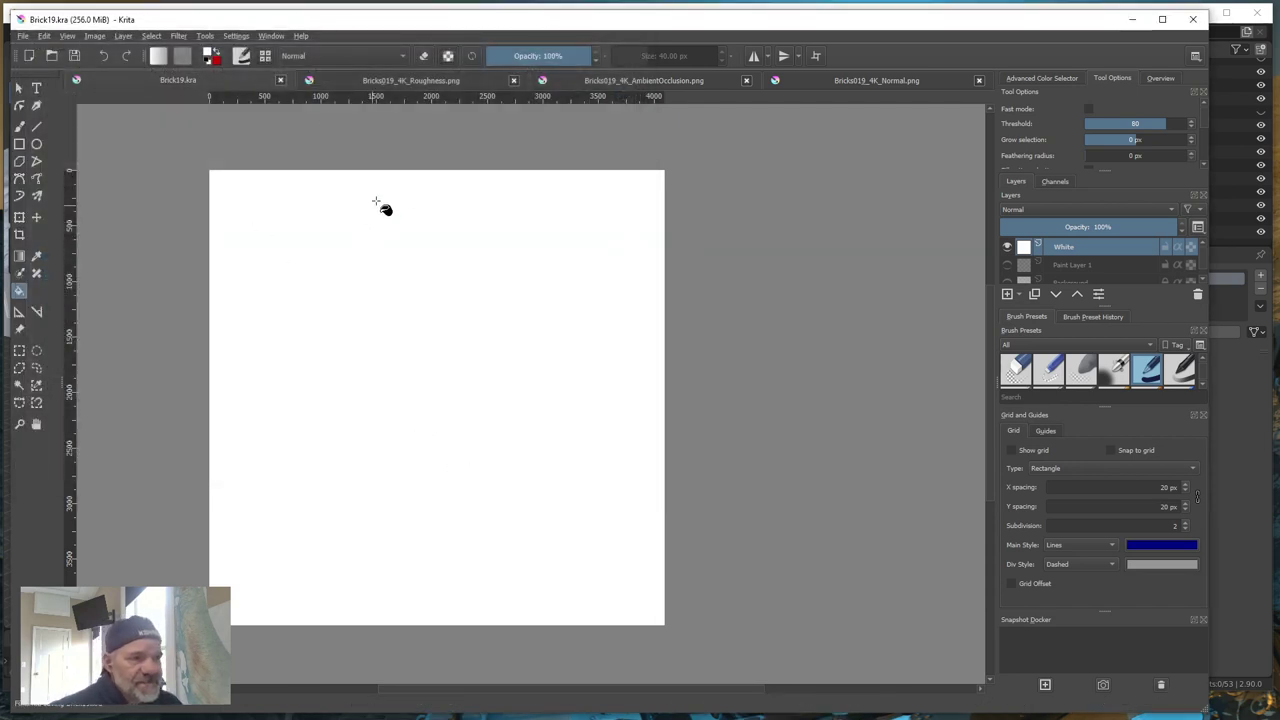
- Switch to Bricks019_4K_Roughness.png and inspect its background layer's channel properties, leaving them unchanged
{"action": "left_click", "coordinate": [421, 78]}
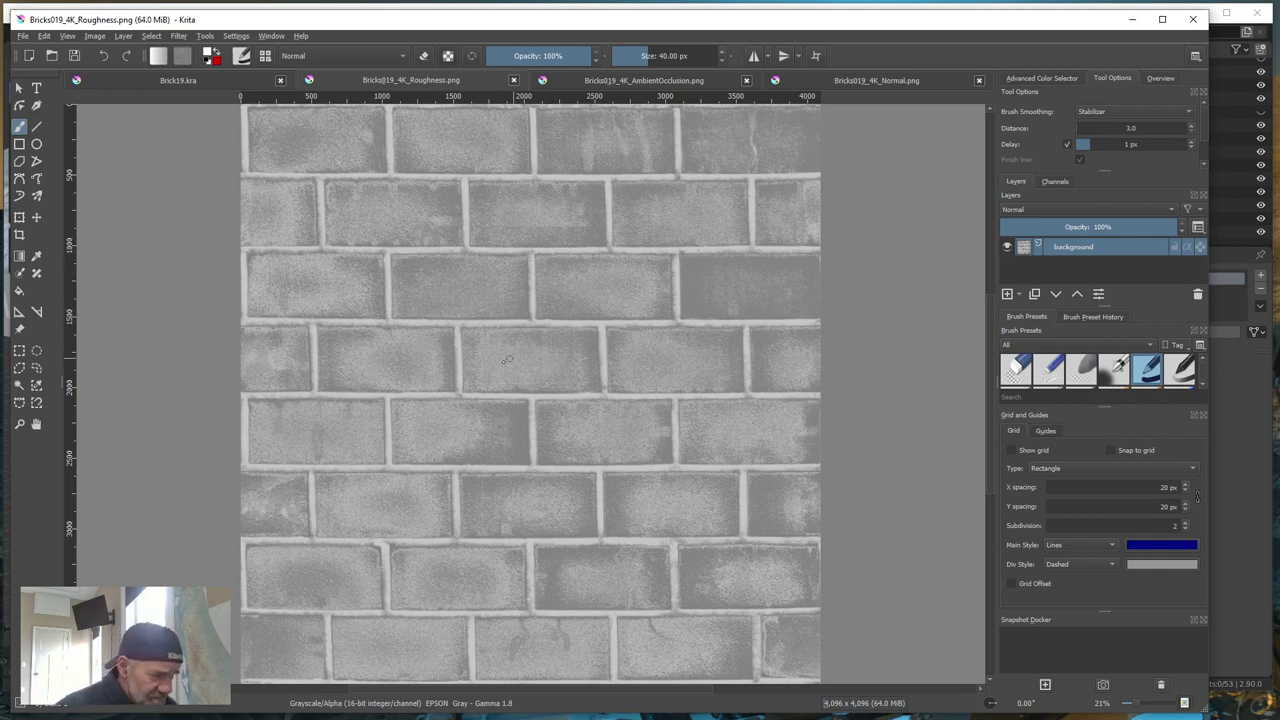
{"action": "right_click", "coordinate": [1088, 253]}
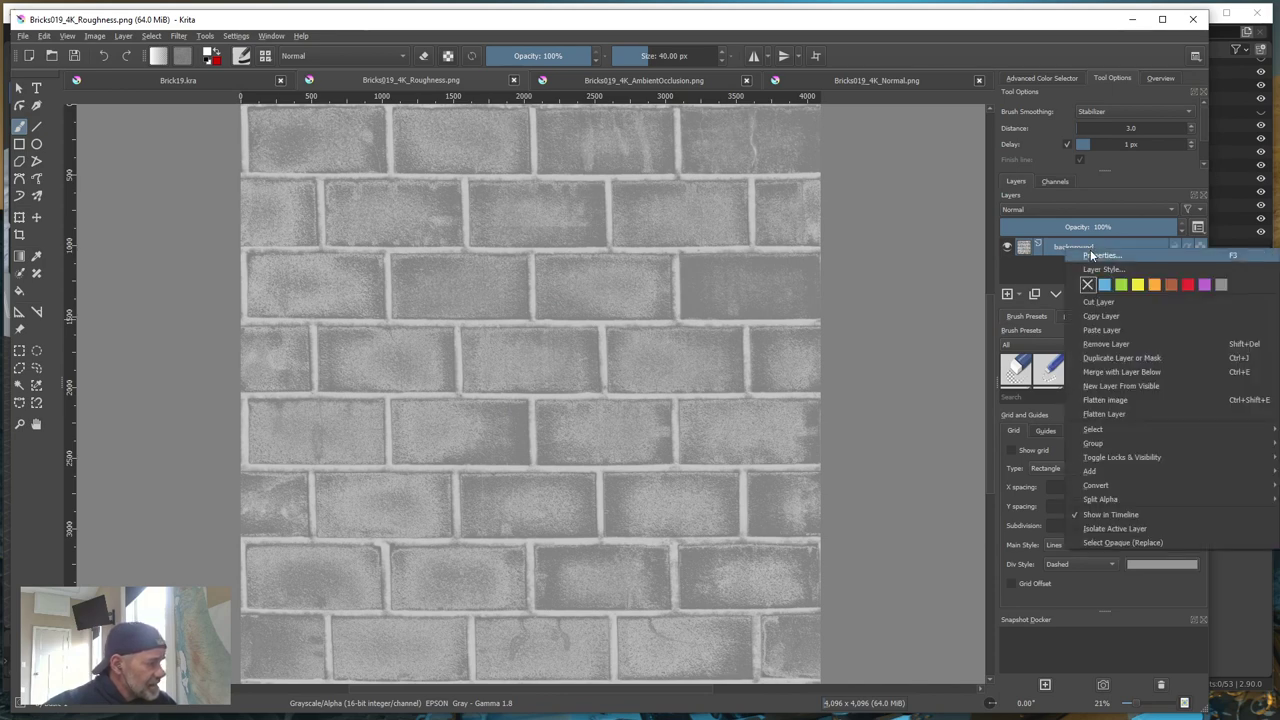
{"action": "left_click", "coordinate": [1102, 257]}
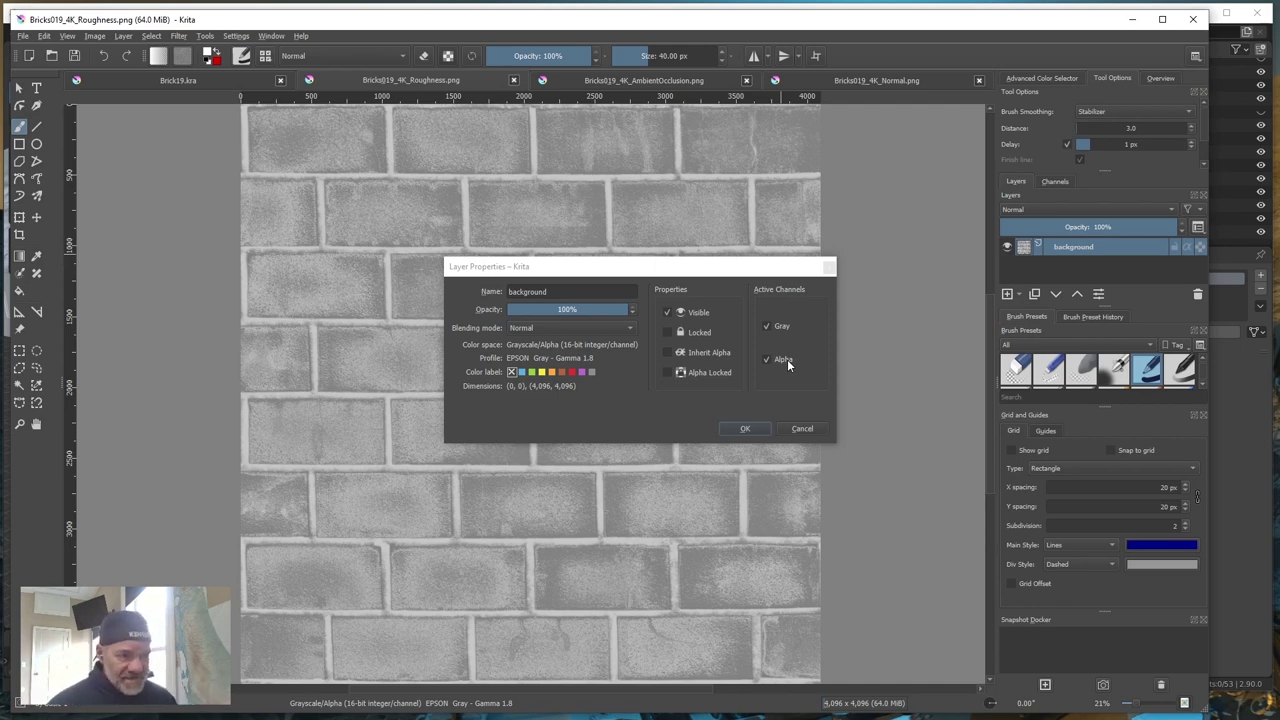
{"action": "left_click", "coordinate": [803, 428]}
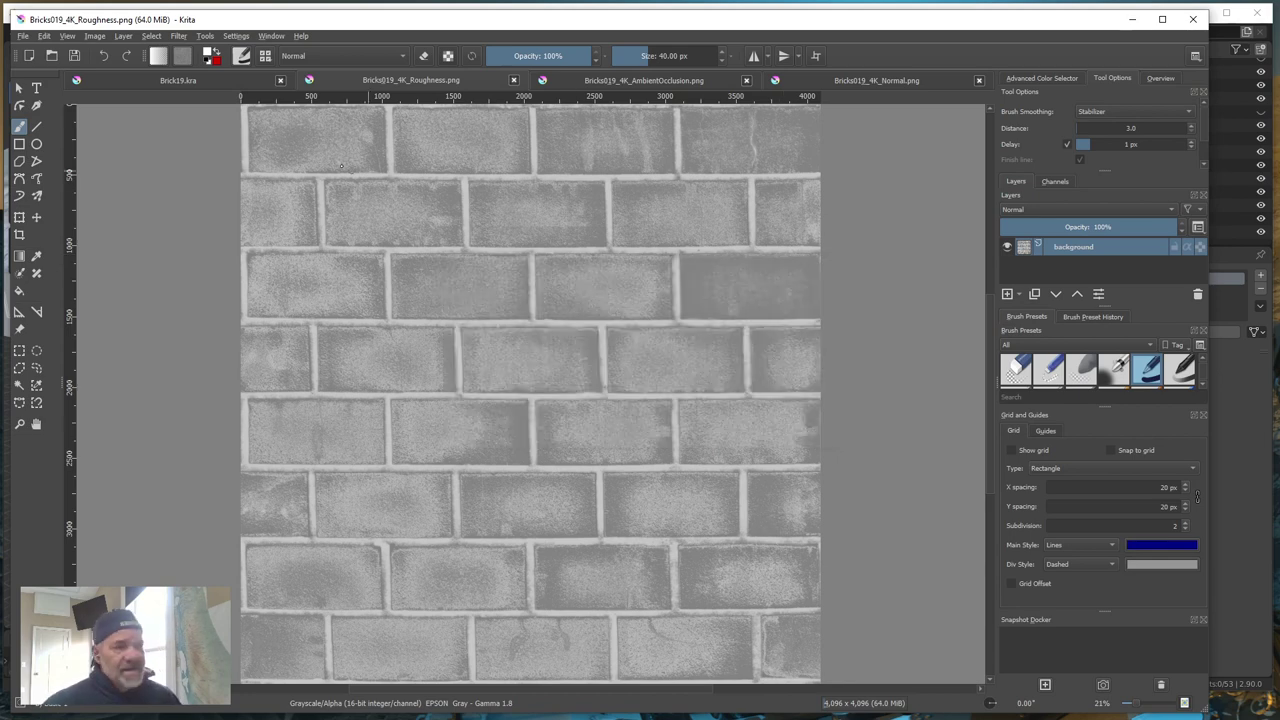
{"action": "left_click", "coordinate": [163, 80]}
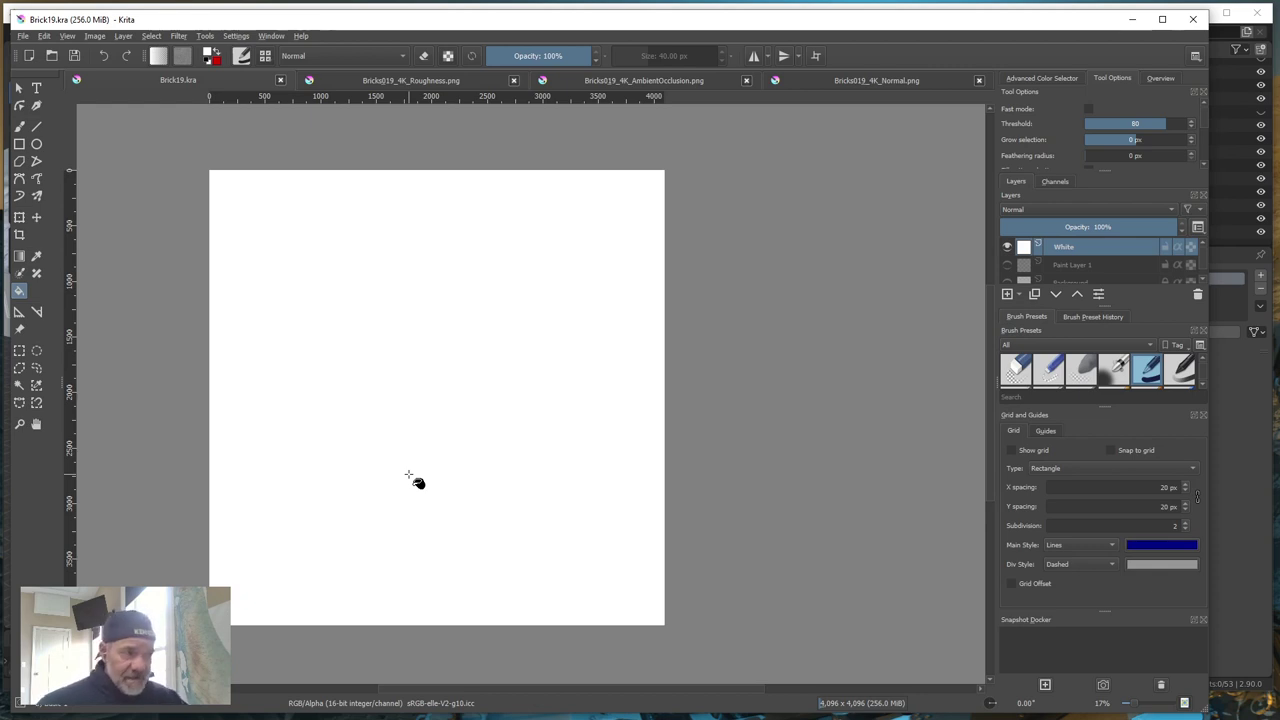
{"action": "left_click", "coordinate": [447, 78]}
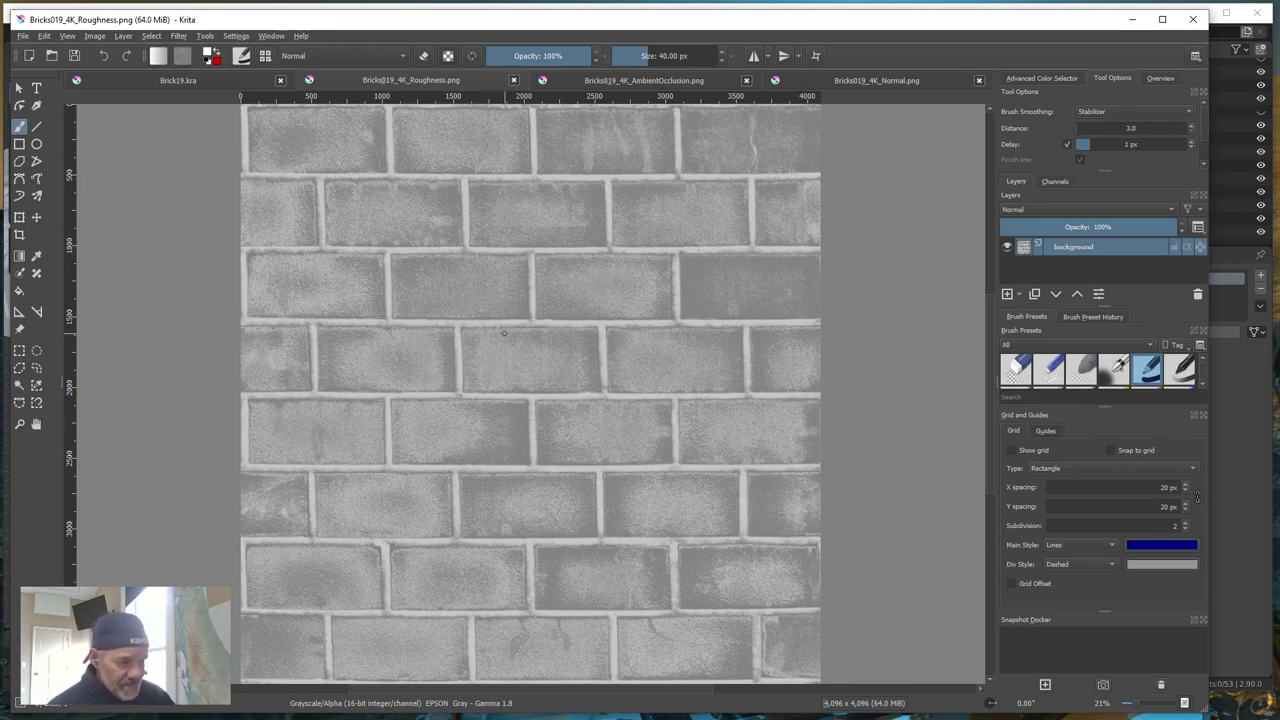
{"action": "left_click", "coordinate": [181, 80]}
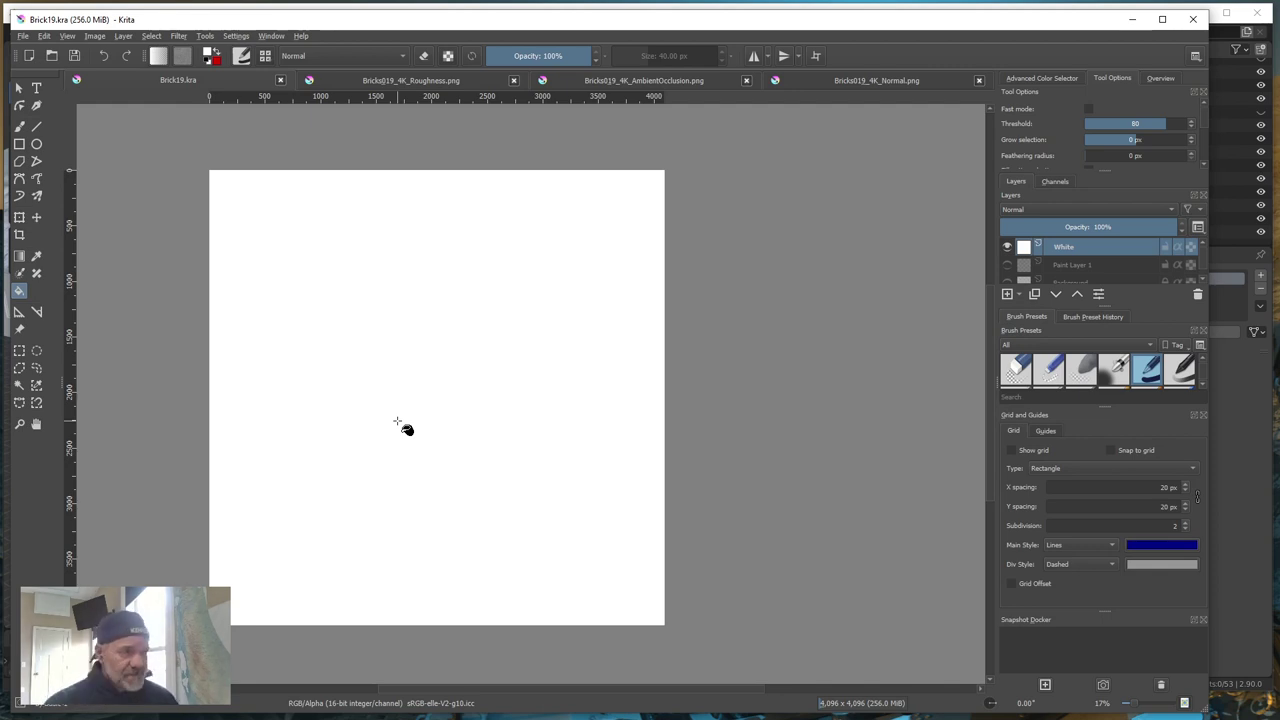
{"action": "left_click", "coordinate": [427, 80]}
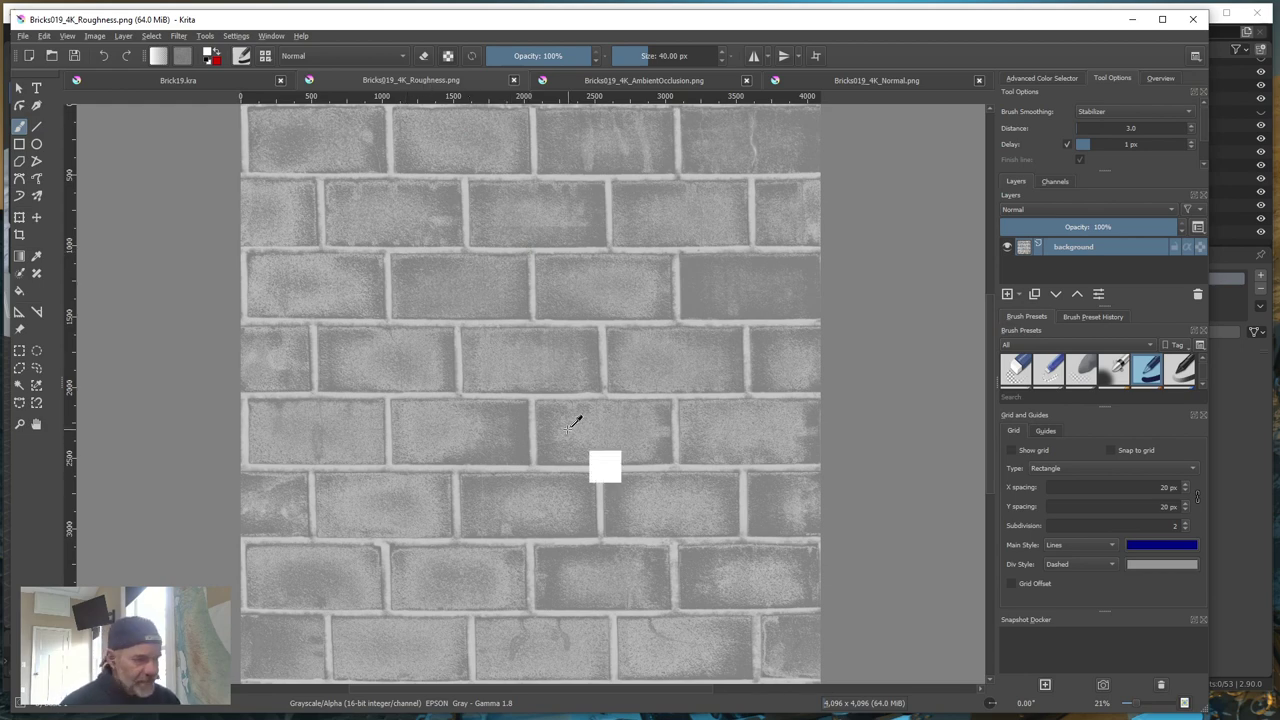
- Paste the whole Bricks019_4K_Roughness texture into Brick19.kra as a new layer above White
{"action": "key", "text": "ctrl+a"}
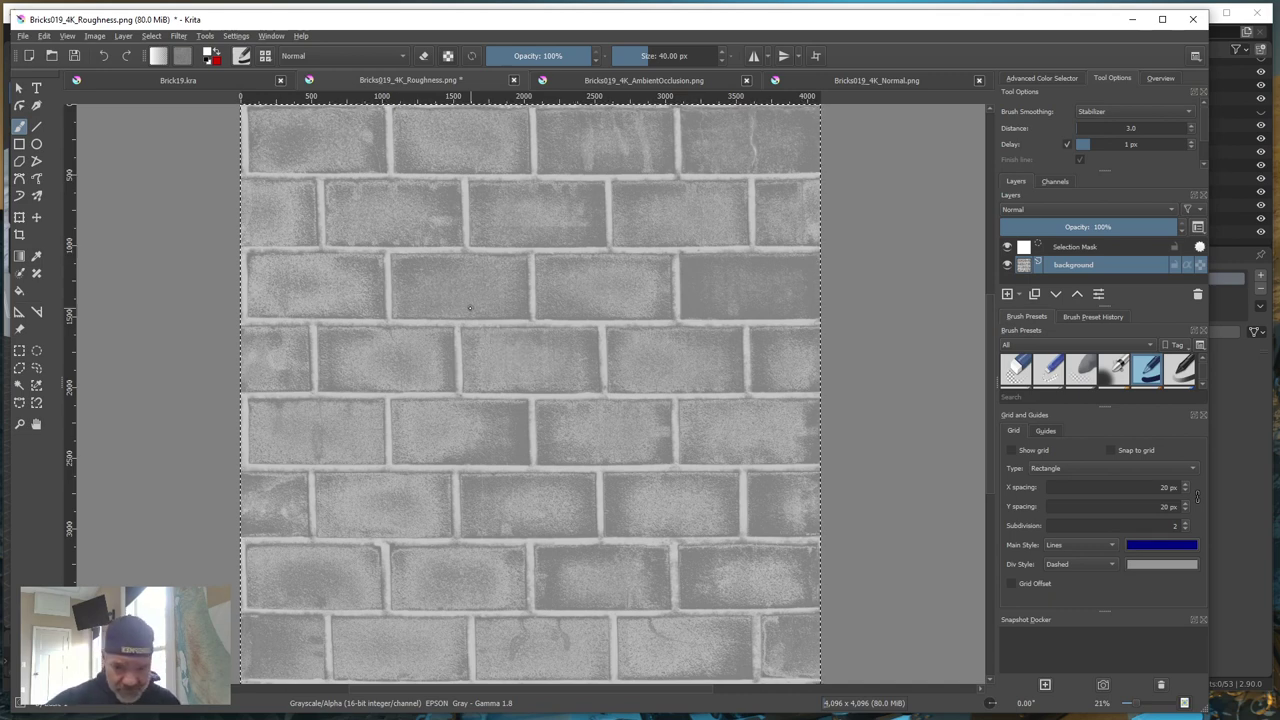
{"action": "left_click", "coordinate": [170, 77]}
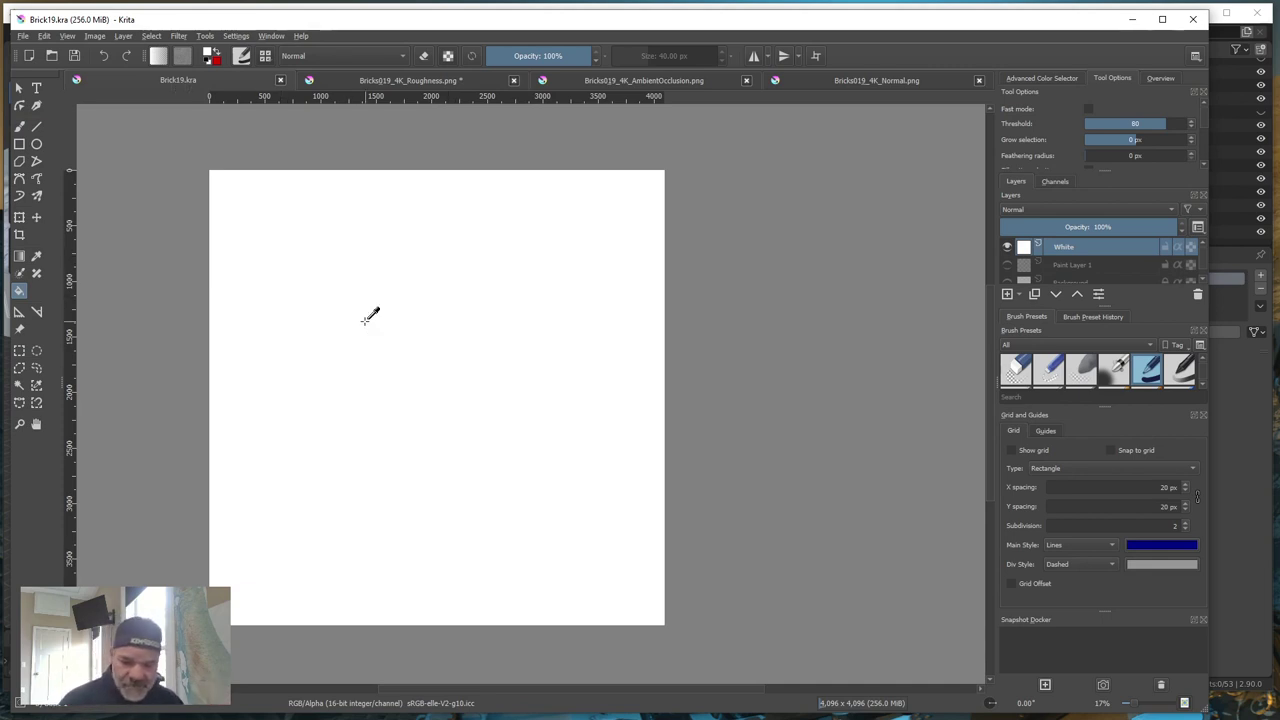
{"action": "key", "text": "ctrl+v"}
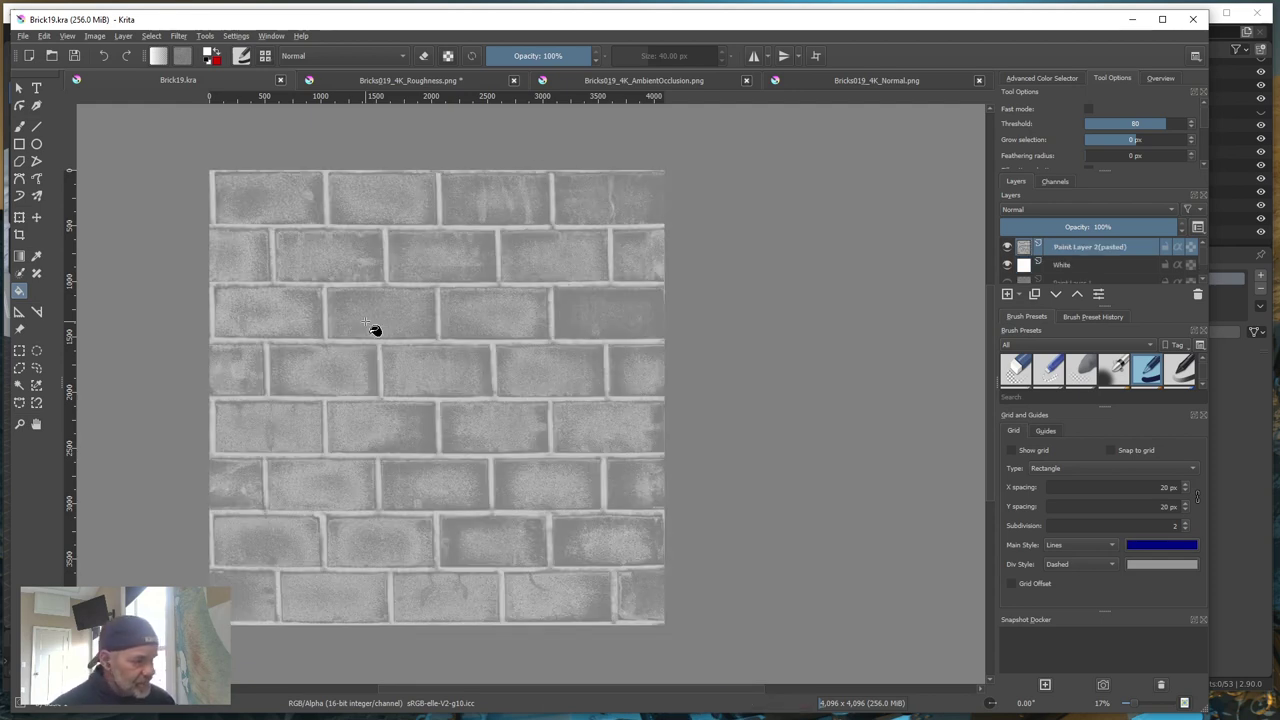
- Rename the pasted roughness layer to R
{"action": "double_click", "coordinate": [1078, 248]}
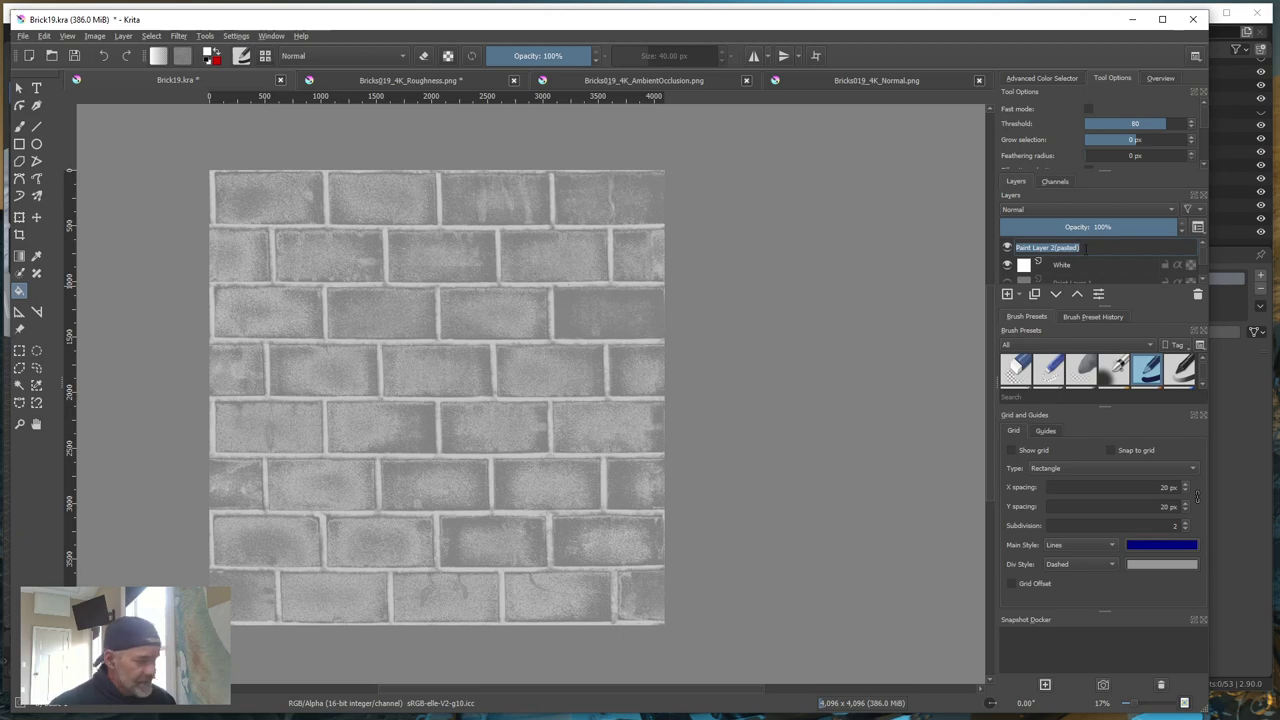
{"action": "type", "text": "R"}
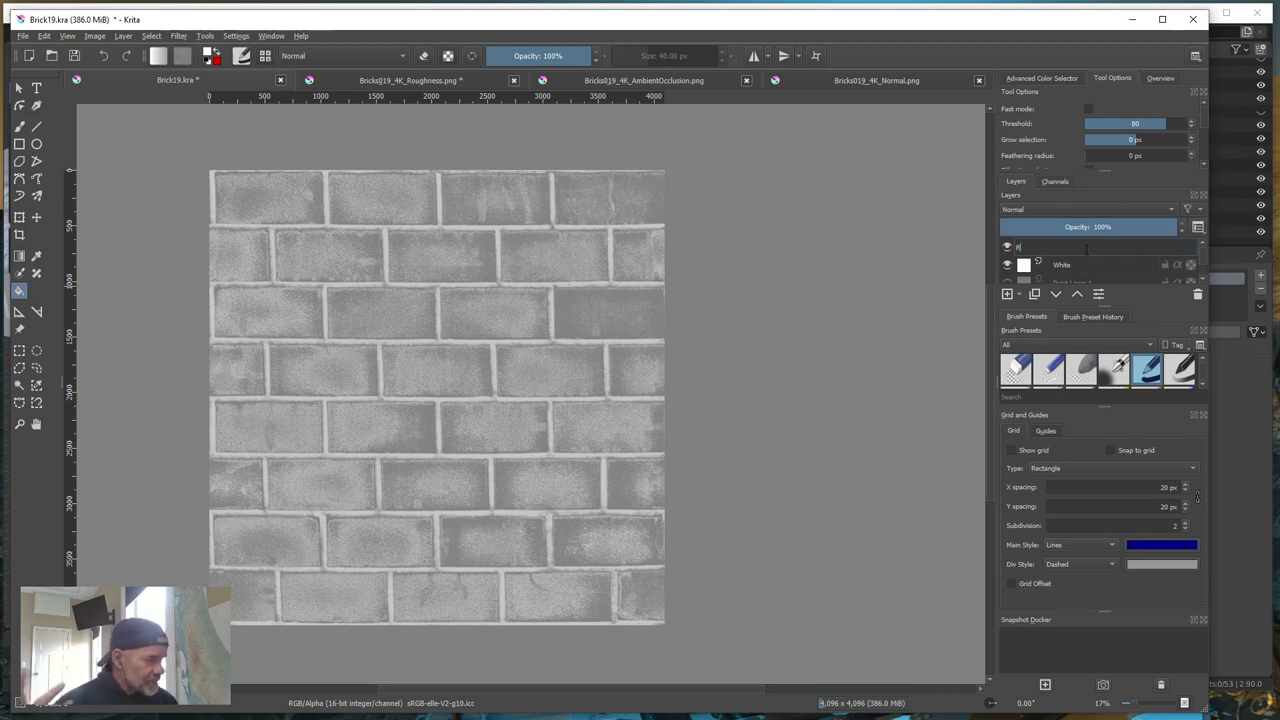
{"action": "key", "text": "Return"}
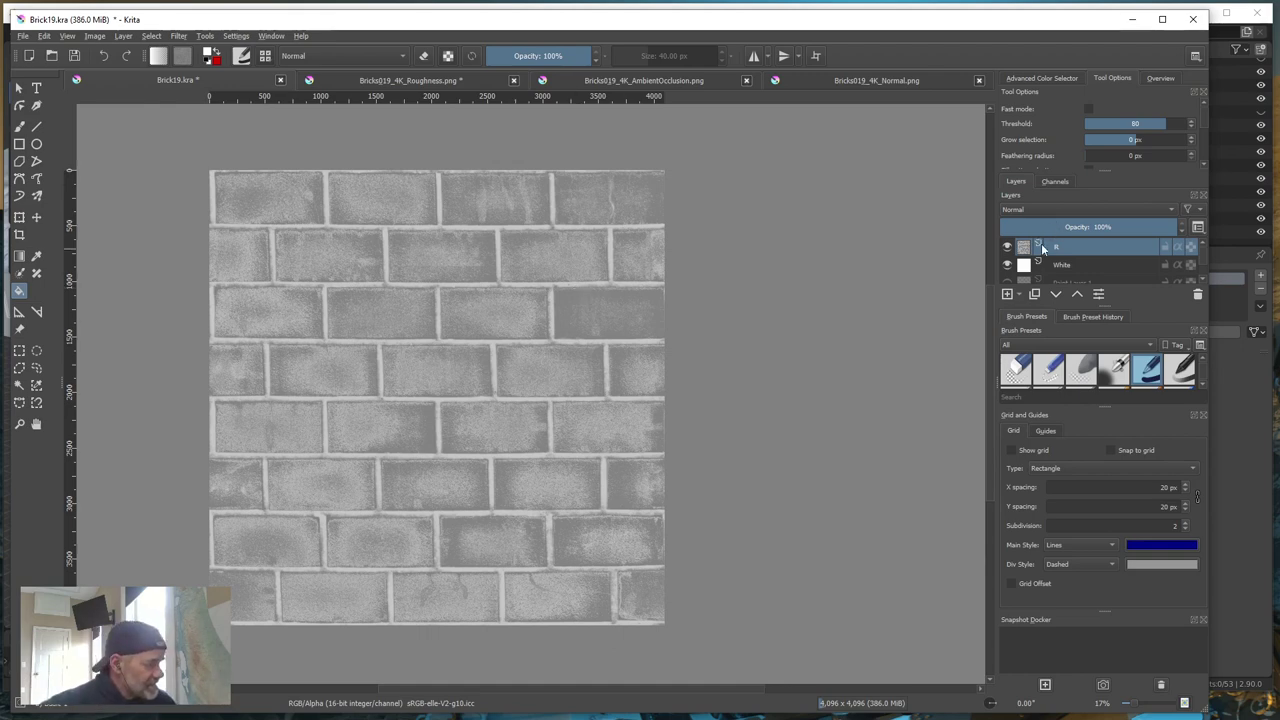
- Restrict layer R to the Green channel by disabling Blue and Red, keeping Alpha on
{"action": "right_click", "coordinate": [1054, 248]}
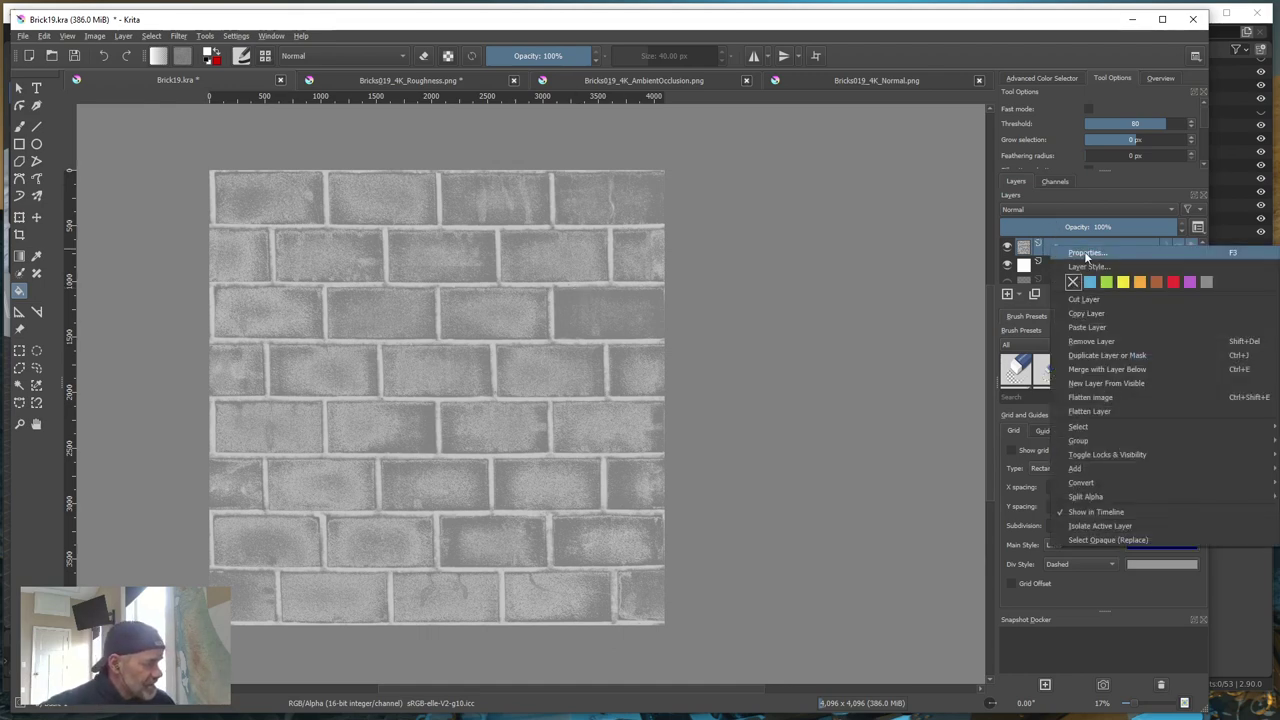
{"action": "left_click", "coordinate": [1082, 251]}
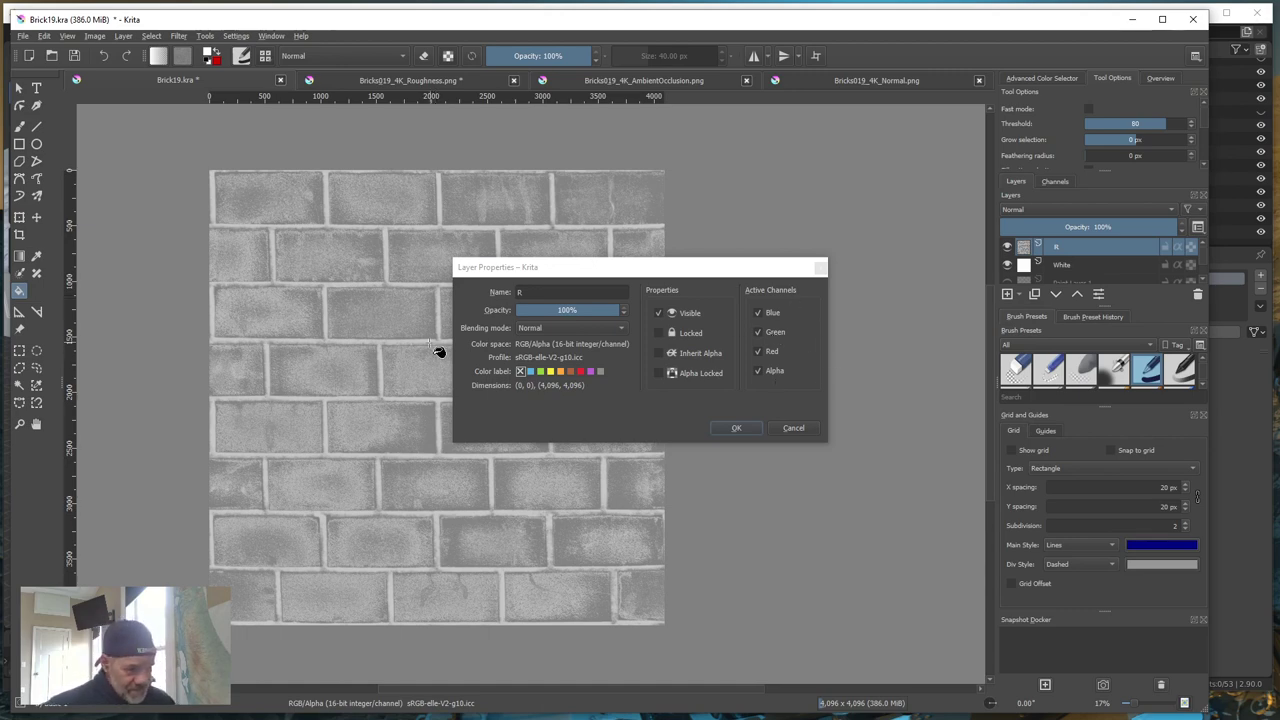
{"action": "left_click", "coordinate": [758, 312]}
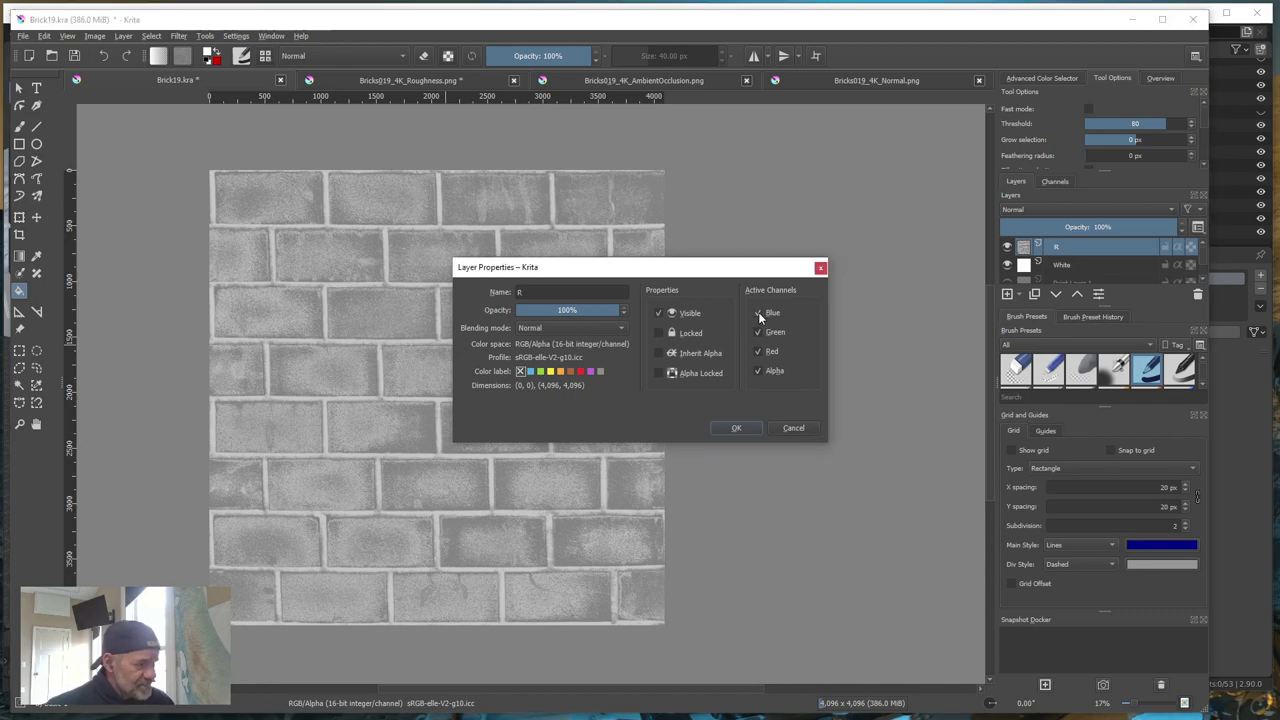
{"action": "left_click", "coordinate": [757, 351]}
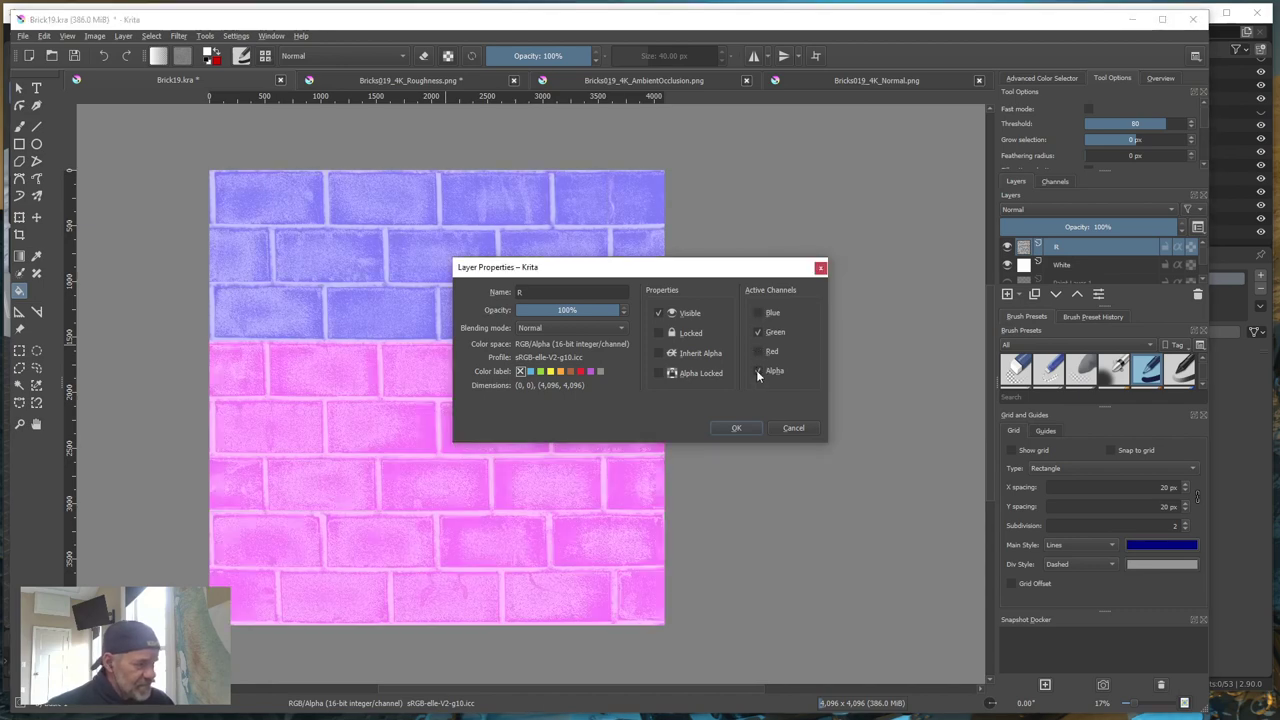
{"action": "left_click", "coordinate": [757, 370]}
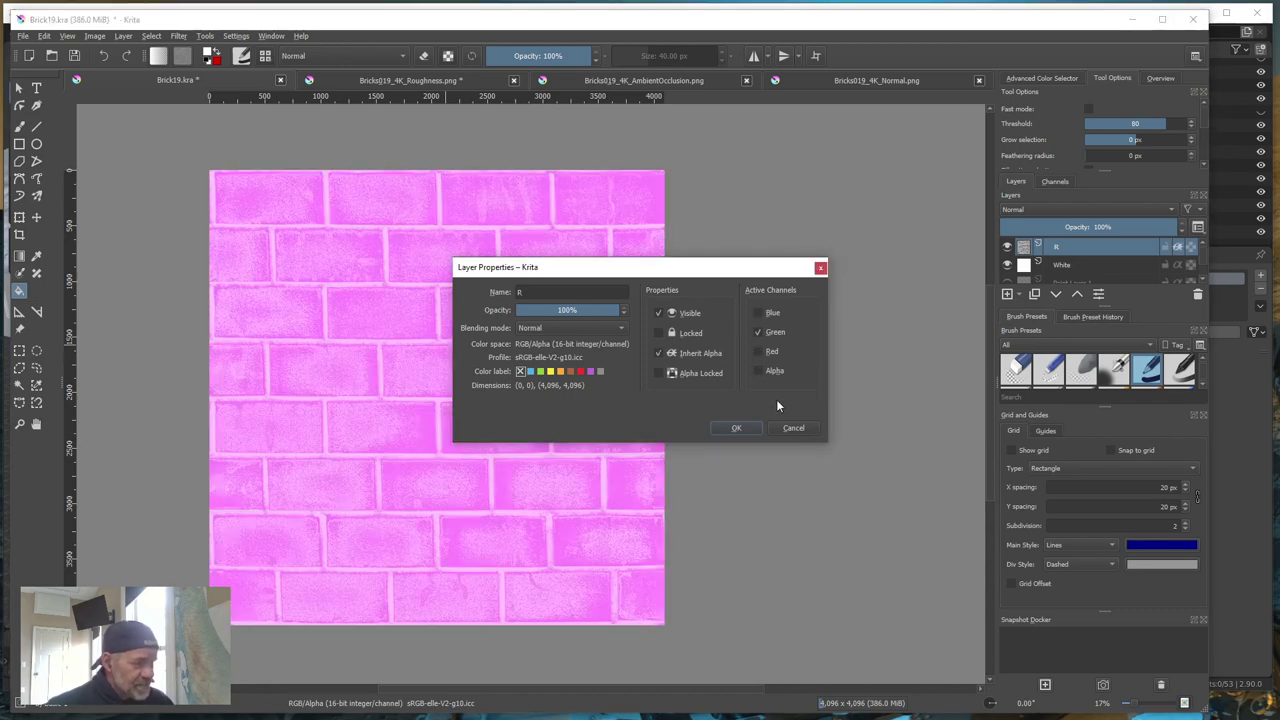
{"action": "left_click", "coordinate": [756, 370]}
{"action": "left_click", "coordinate": [738, 428]}
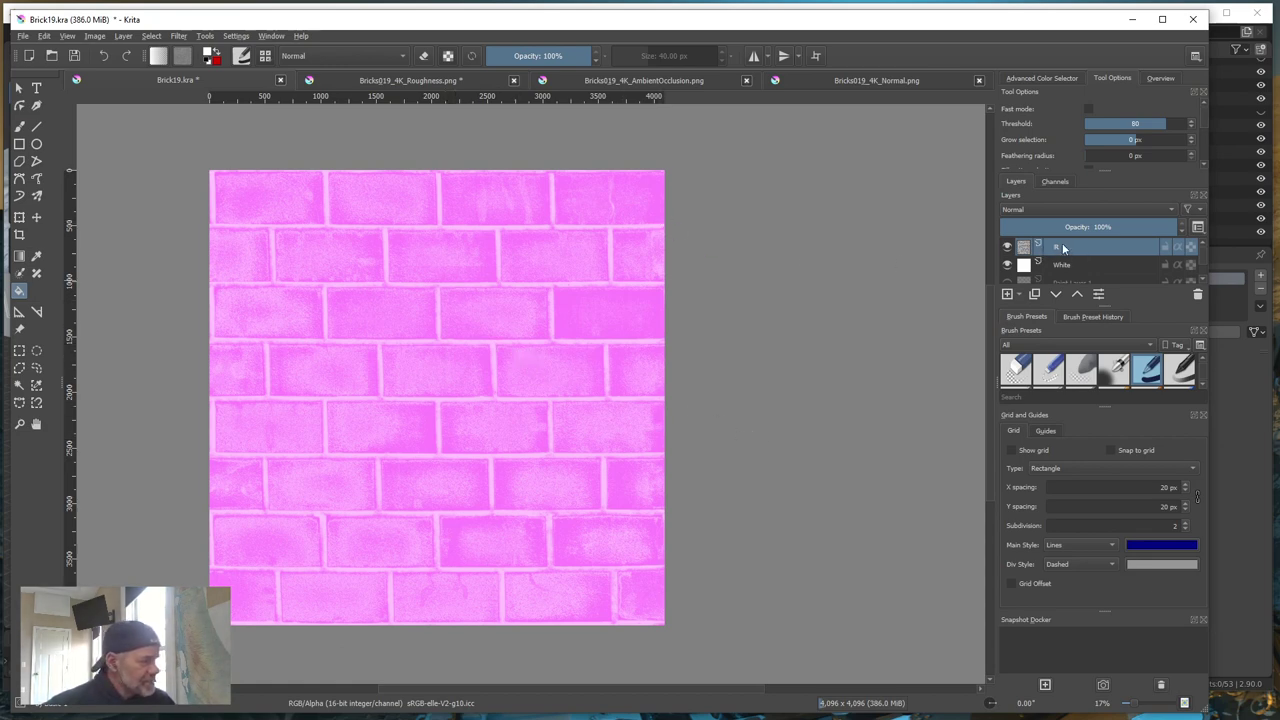
- Reopen layer R's properties to verify the channels, closing without changes
{"action": "mouse_move", "coordinate": [1064, 252]}
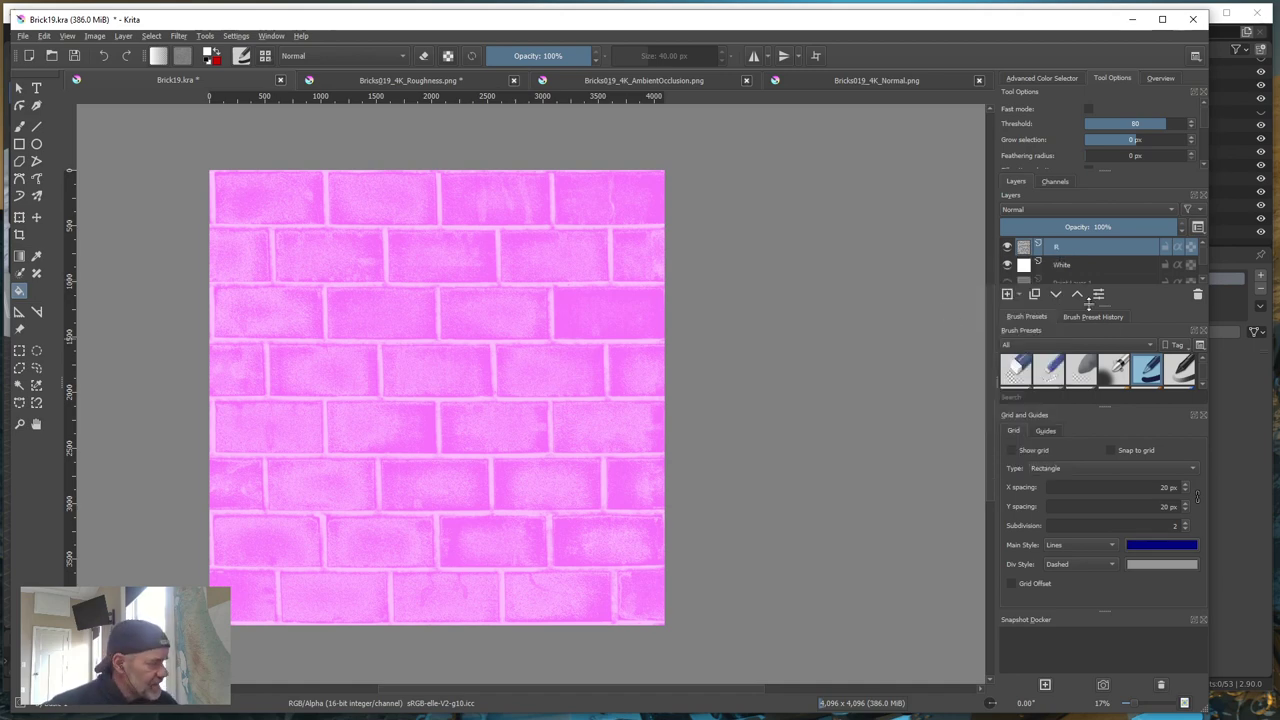
{"action": "right_click", "coordinate": [1062, 250]}
{"action": "left_click", "coordinate": [1078, 253]}
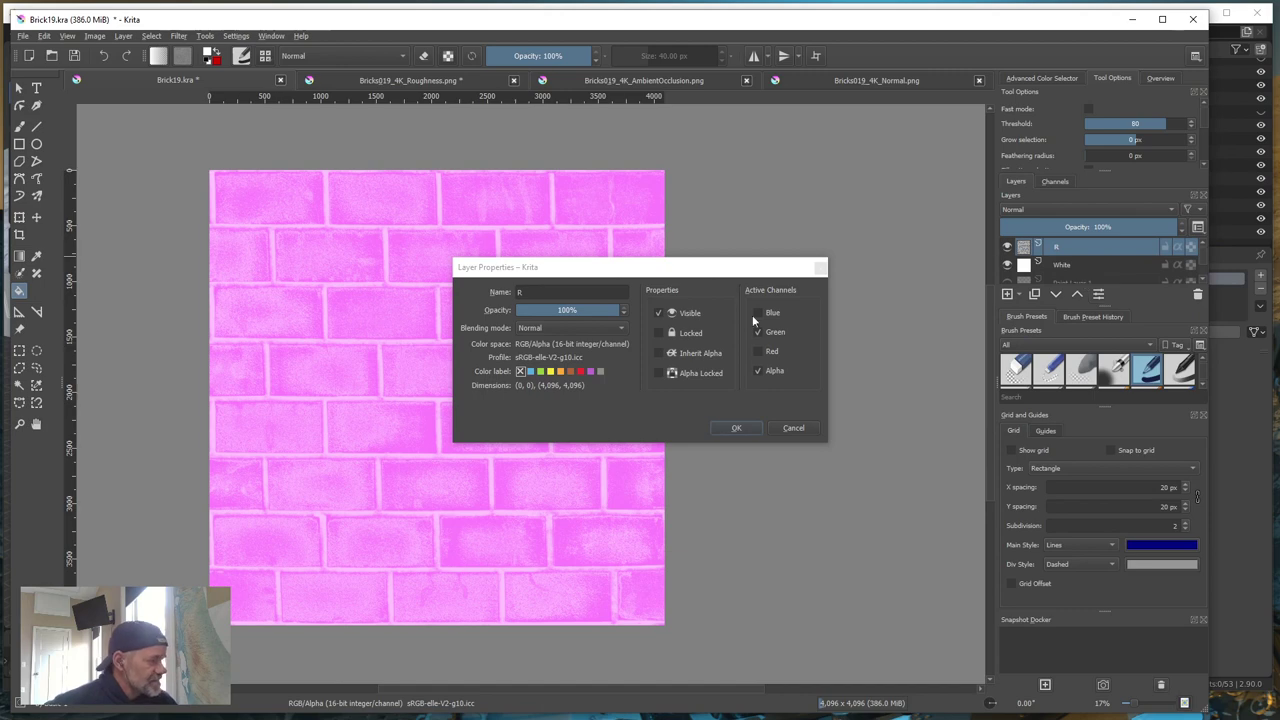
{"action": "left_click", "coordinate": [792, 427]}
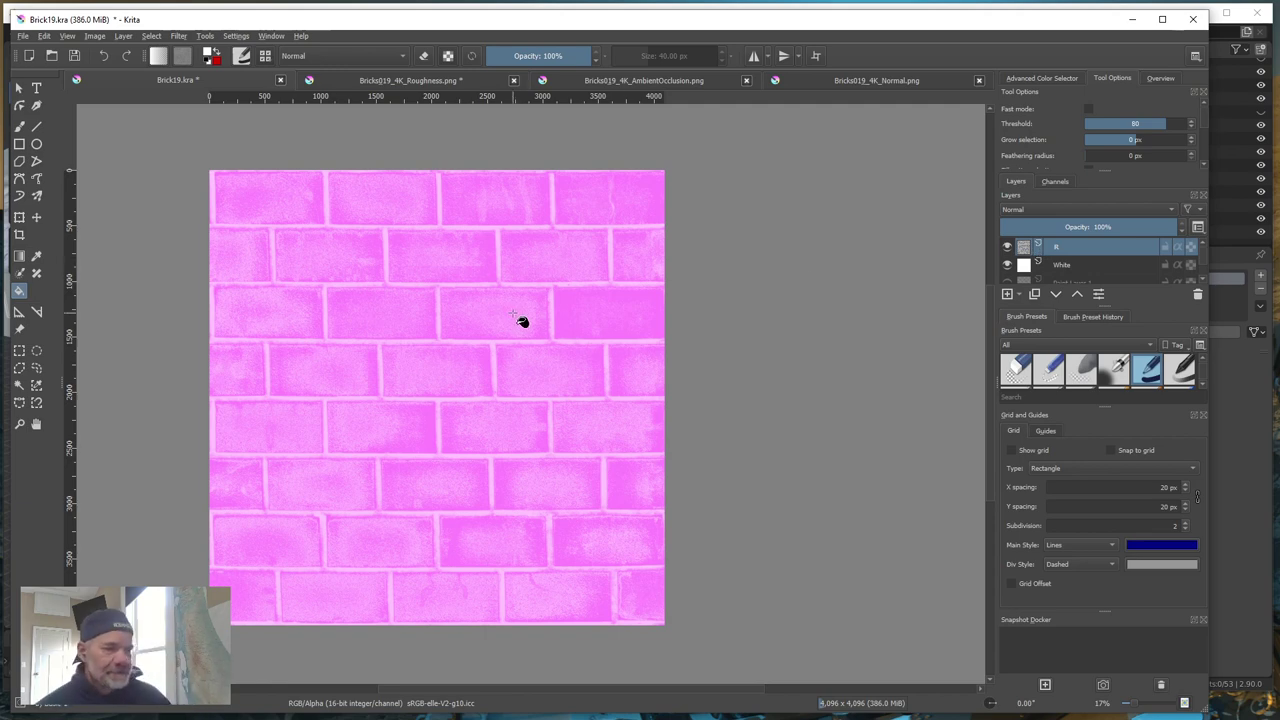
- Switch to Bricks019_4K_AmbientOcclusion.png and check its background layer's properties without changes
{"action": "left_click", "coordinate": [646, 78]}
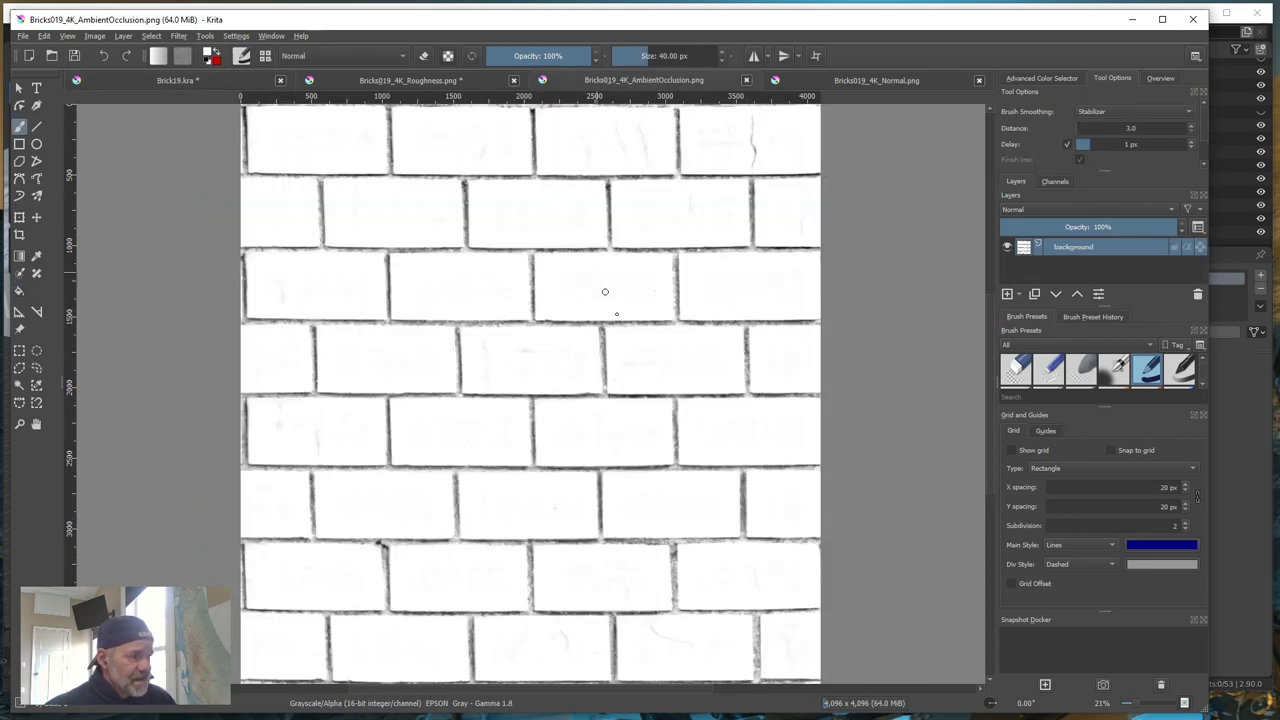
{"action": "right_click", "coordinate": [1073, 246]}
{"action": "left_click", "coordinate": [1075, 260]}
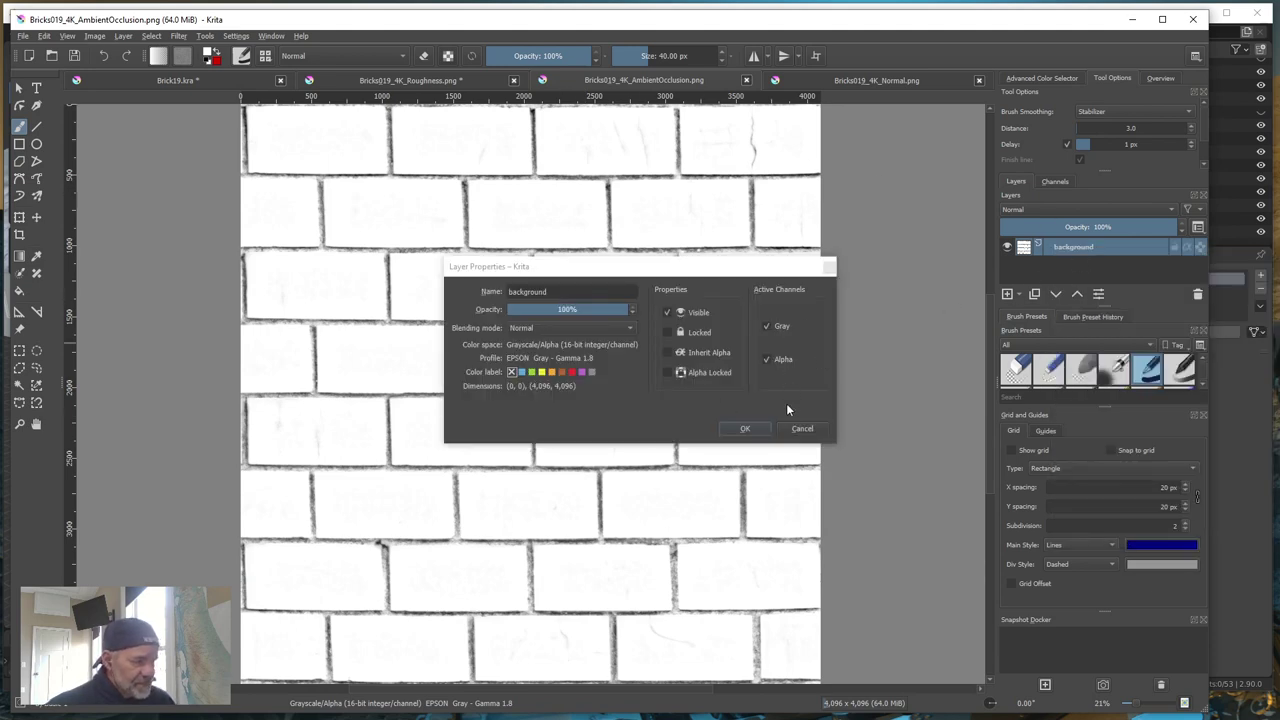
{"action": "left_click", "coordinate": [803, 428]}
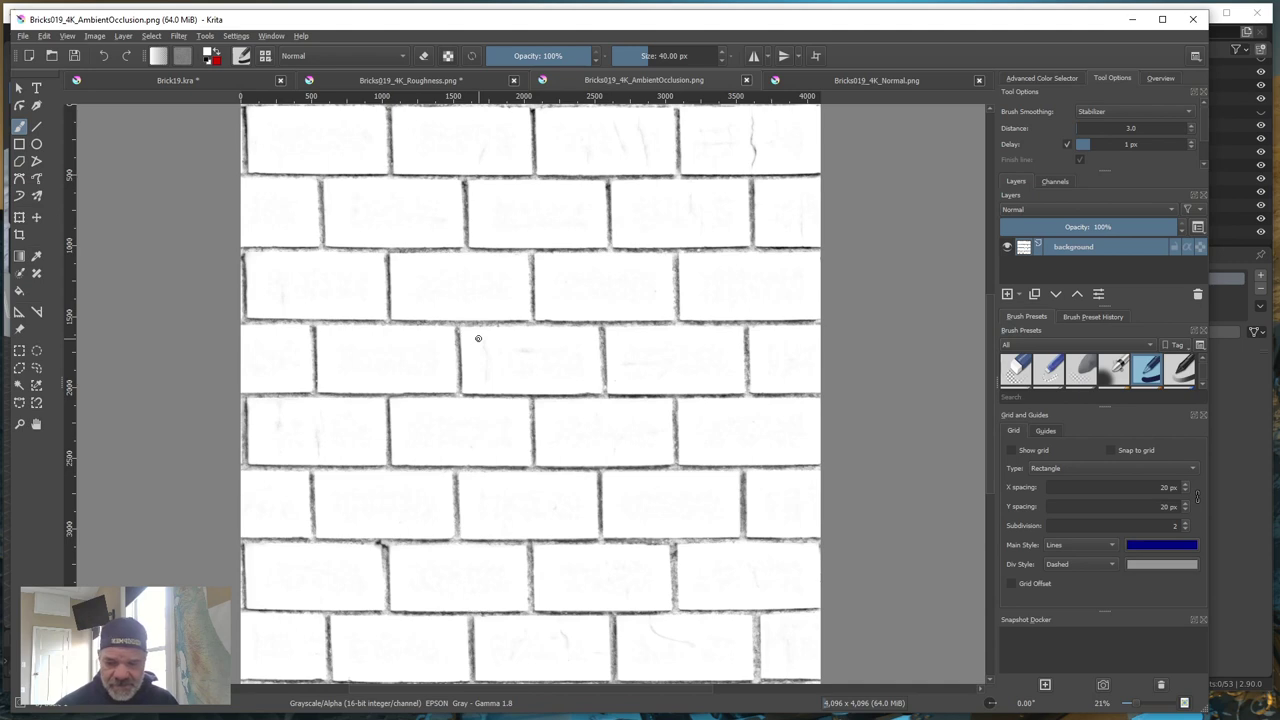
- Copy the entire ambient occlusion image and return to Brick19.kra
{"action": "key", "text": "ctrl+a"}
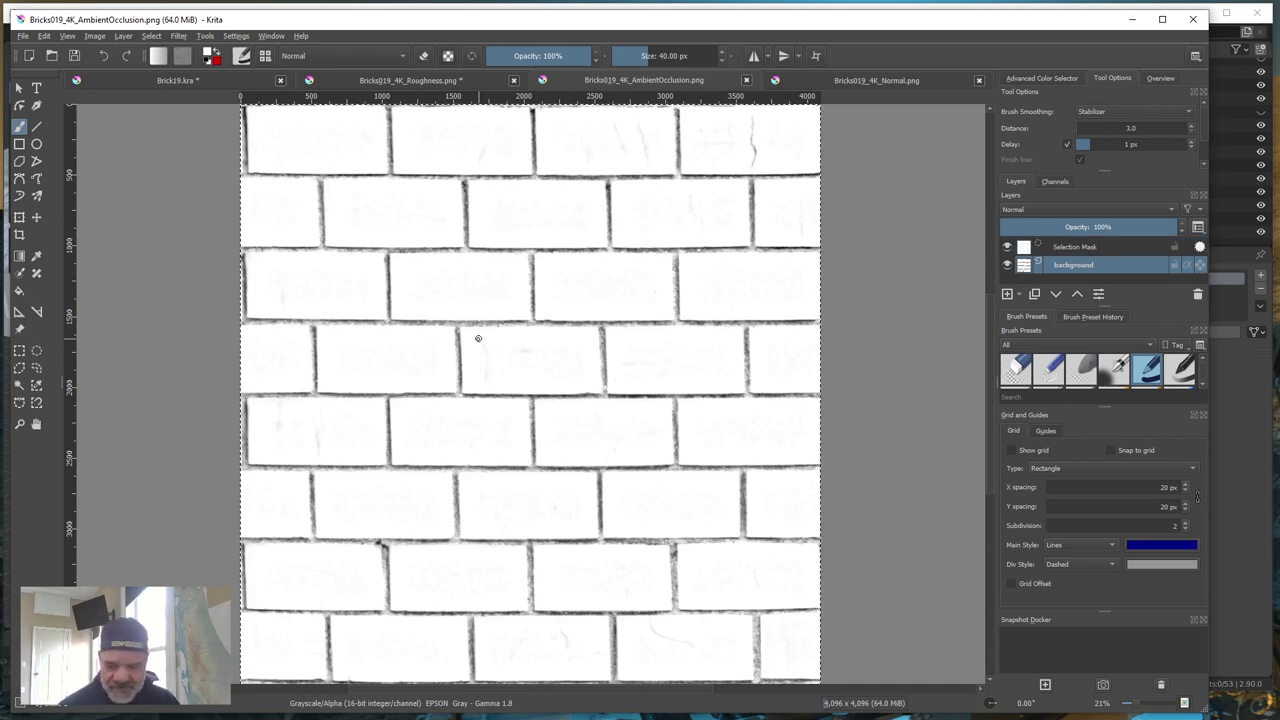
{"action": "left_click", "coordinate": [478, 338]}
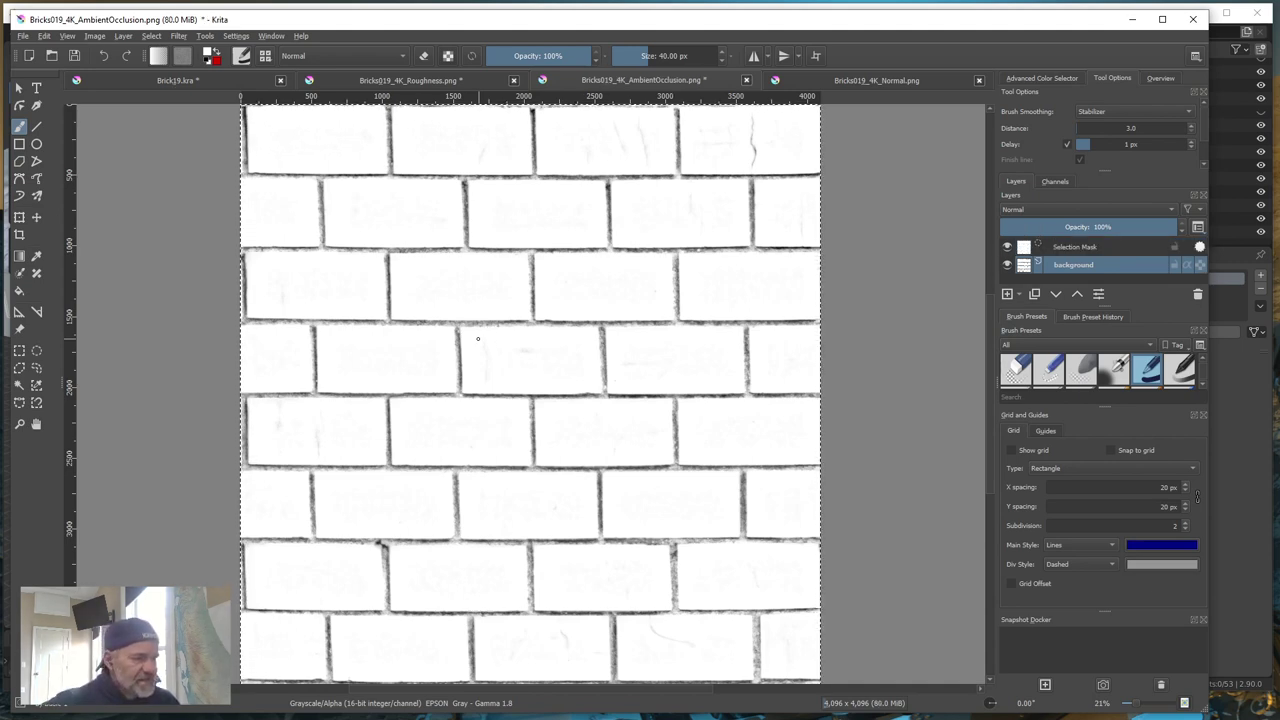
{"action": "left_click", "coordinate": [180, 79]}
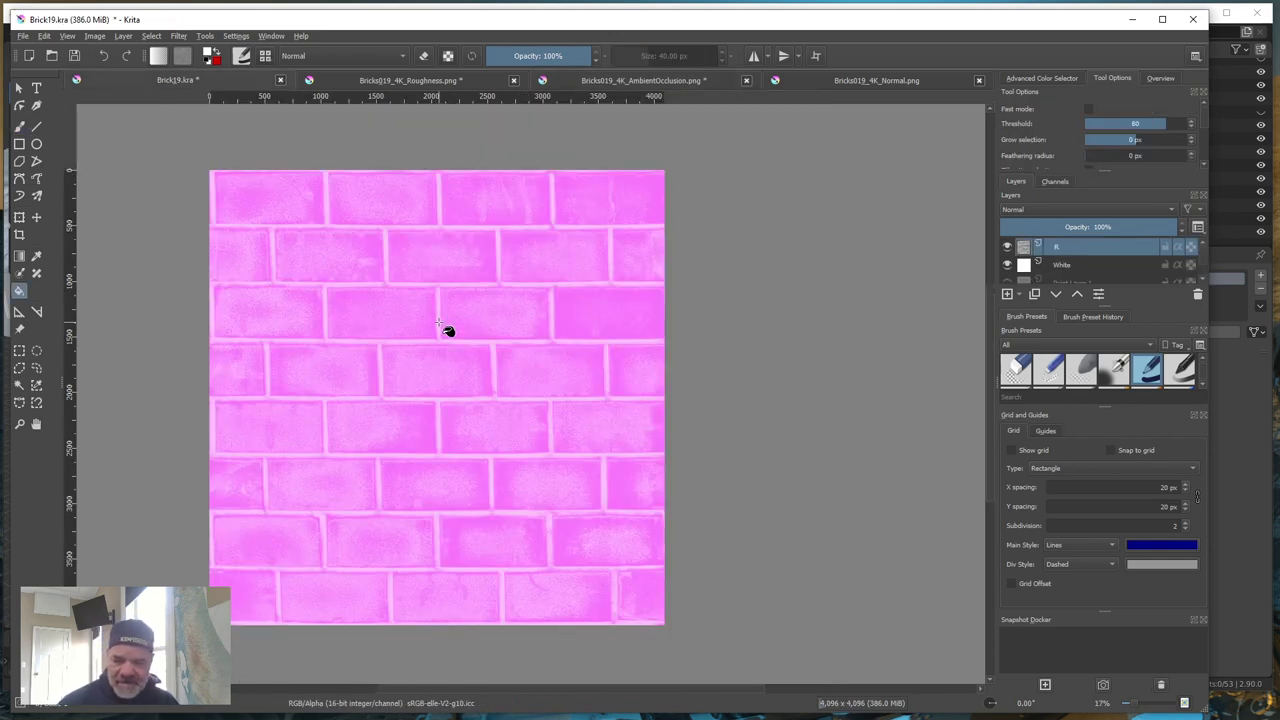
- Paste the ambient occlusion image as a new layer named AO
{"action": "key", "text": "ctrl+v"}
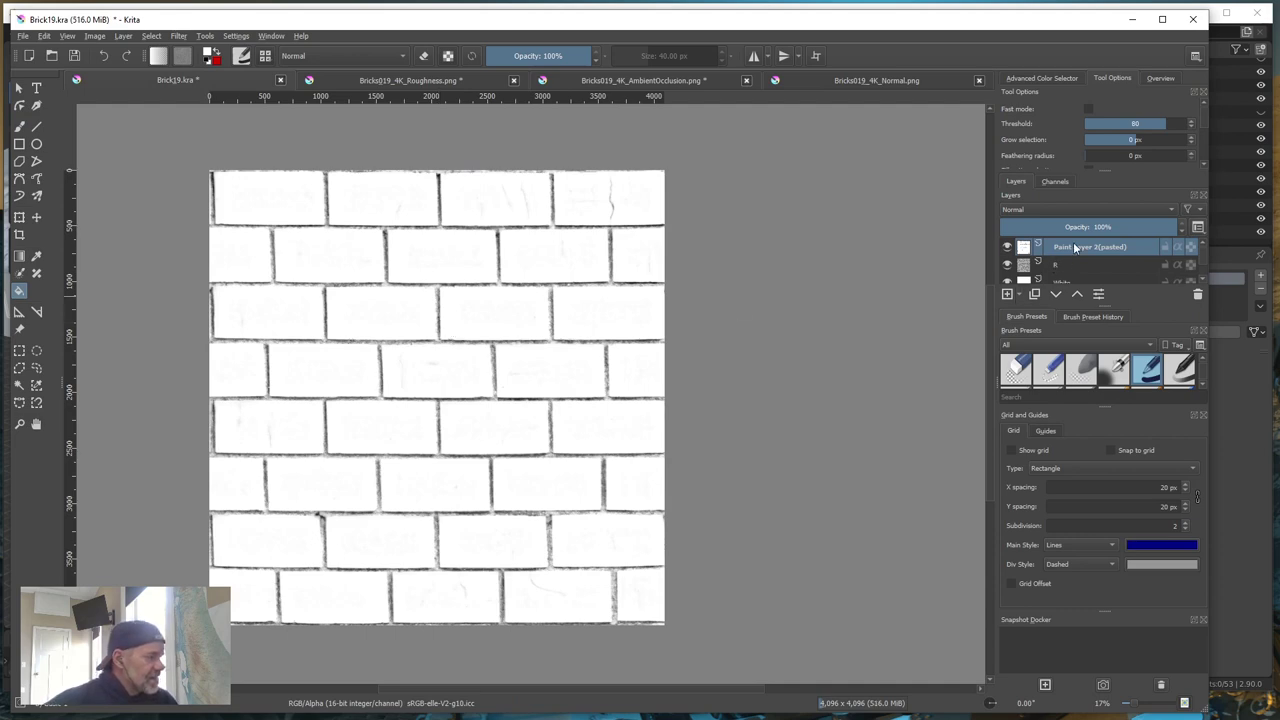
{"action": "double_click", "coordinate": [1075, 247]}
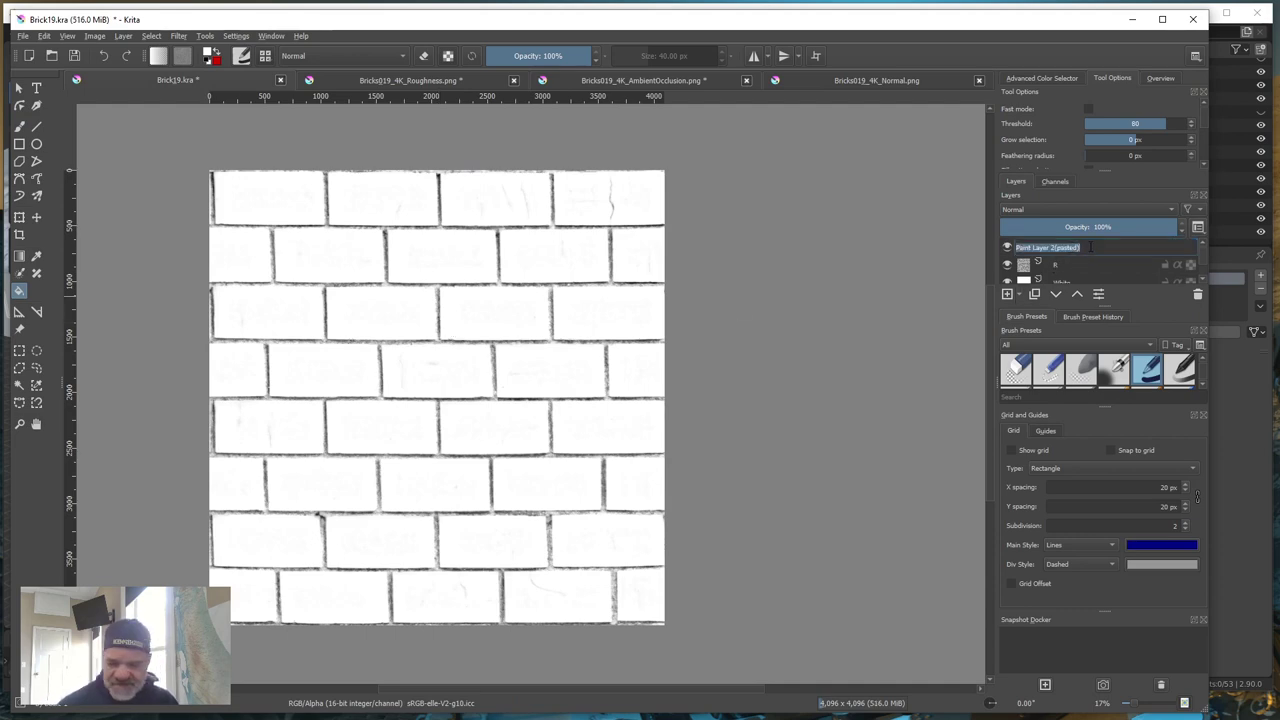
{"action": "type", "text": "AO"}
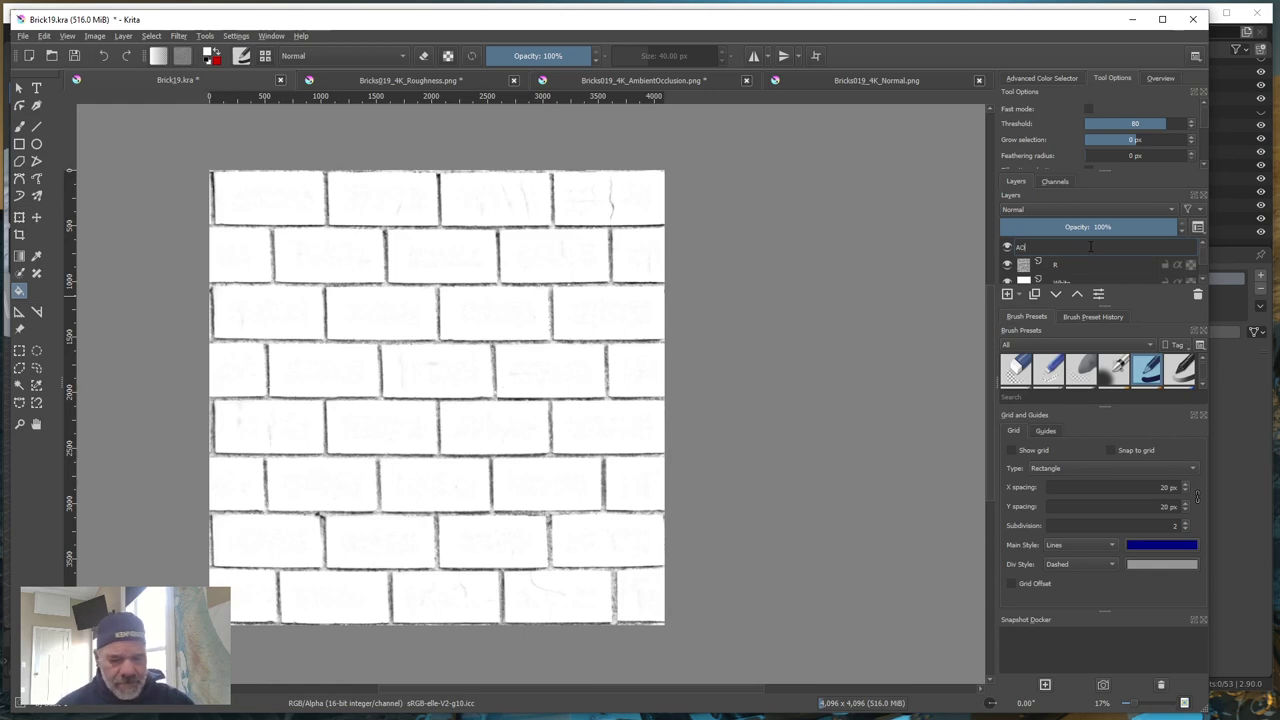
{"action": "key", "text": "Return"}
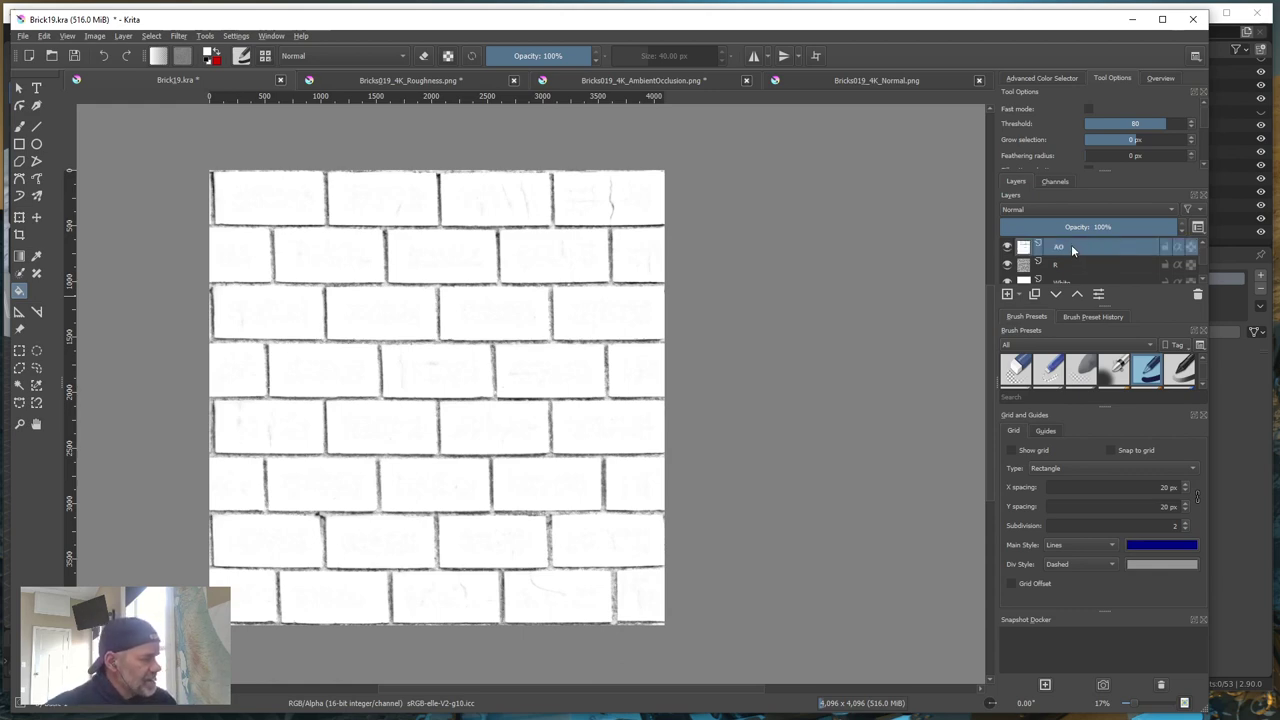
- Limit layer AO to the Red channel by disabling Blue, Green and Alpha, with Inherit Alpha
{"action": "right_click", "coordinate": [1073, 249]}
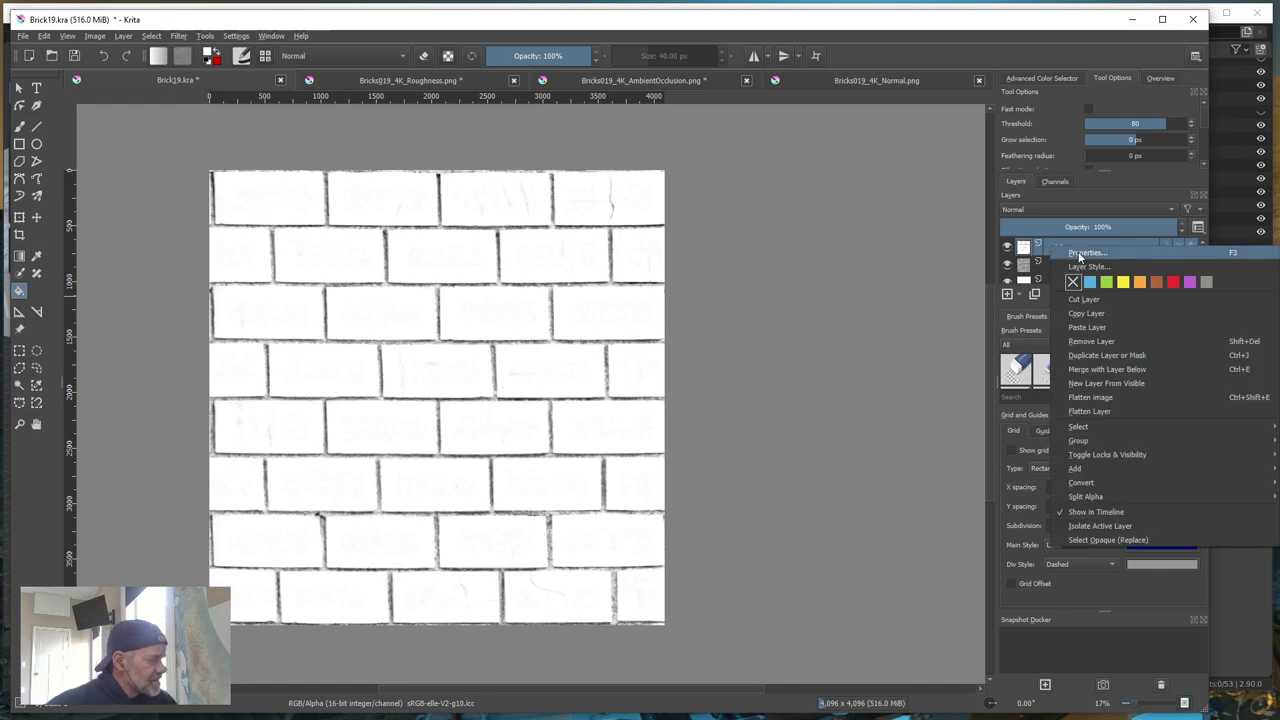
{"action": "left_click", "coordinate": [1082, 253]}
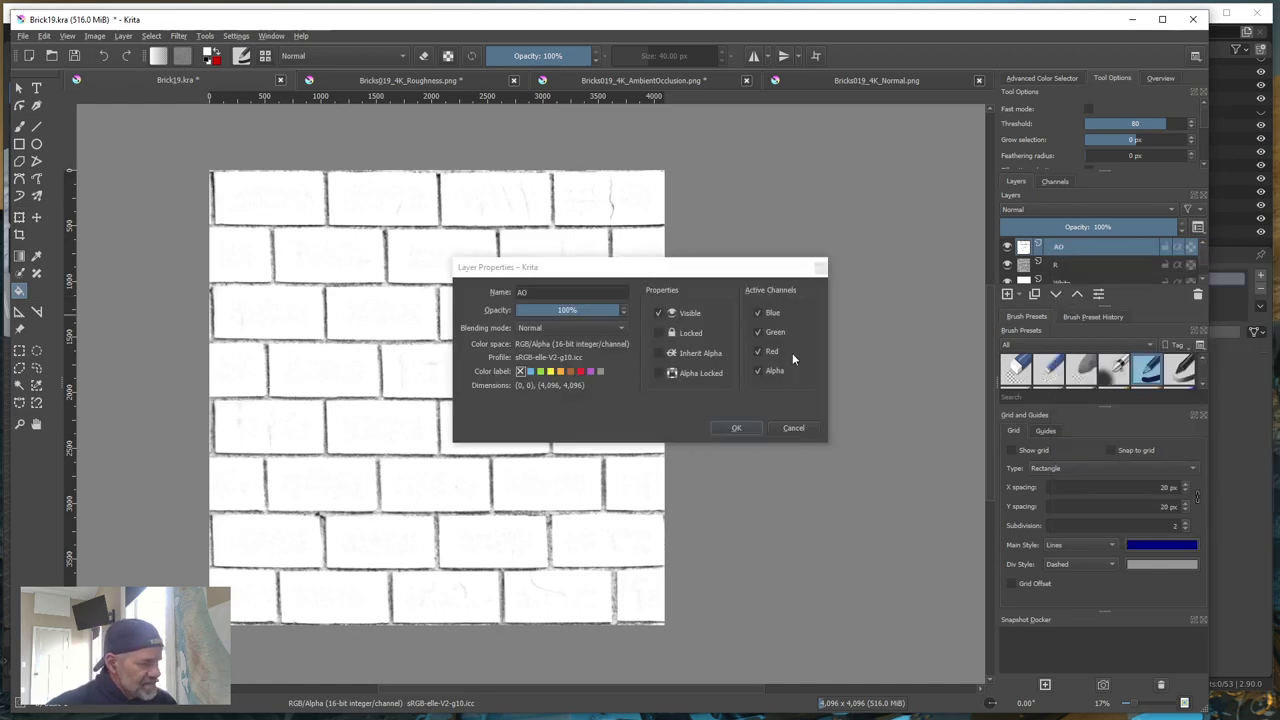
{"action": "left_click", "coordinate": [759, 313]}
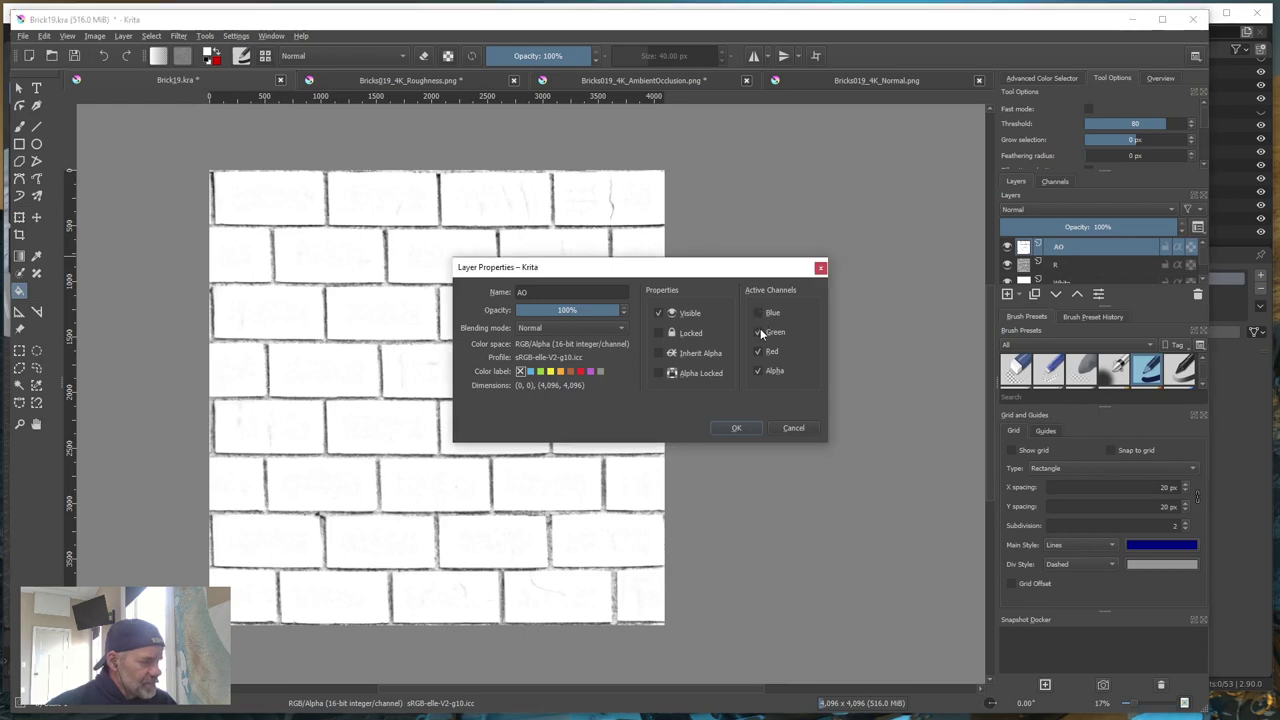
{"action": "left_click", "coordinate": [757, 332]}
{"action": "left_click", "coordinate": [758, 371]}
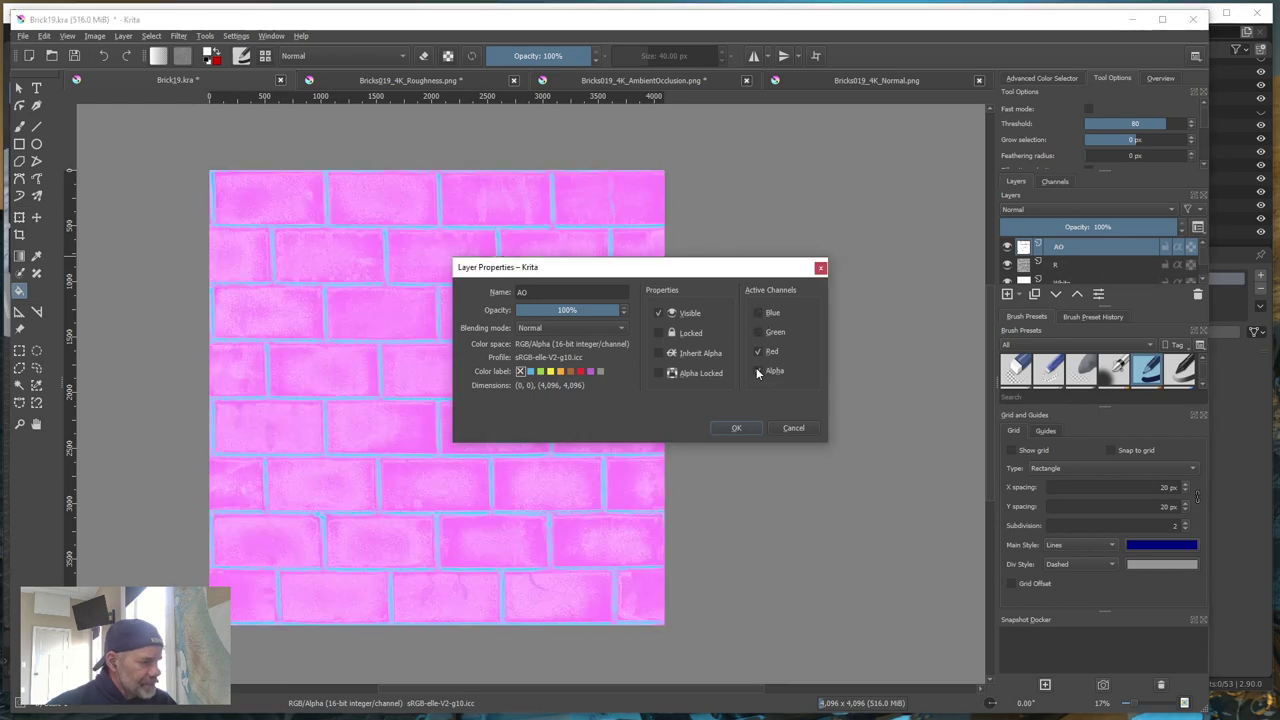
{"action": "left_click", "coordinate": [731, 428]}
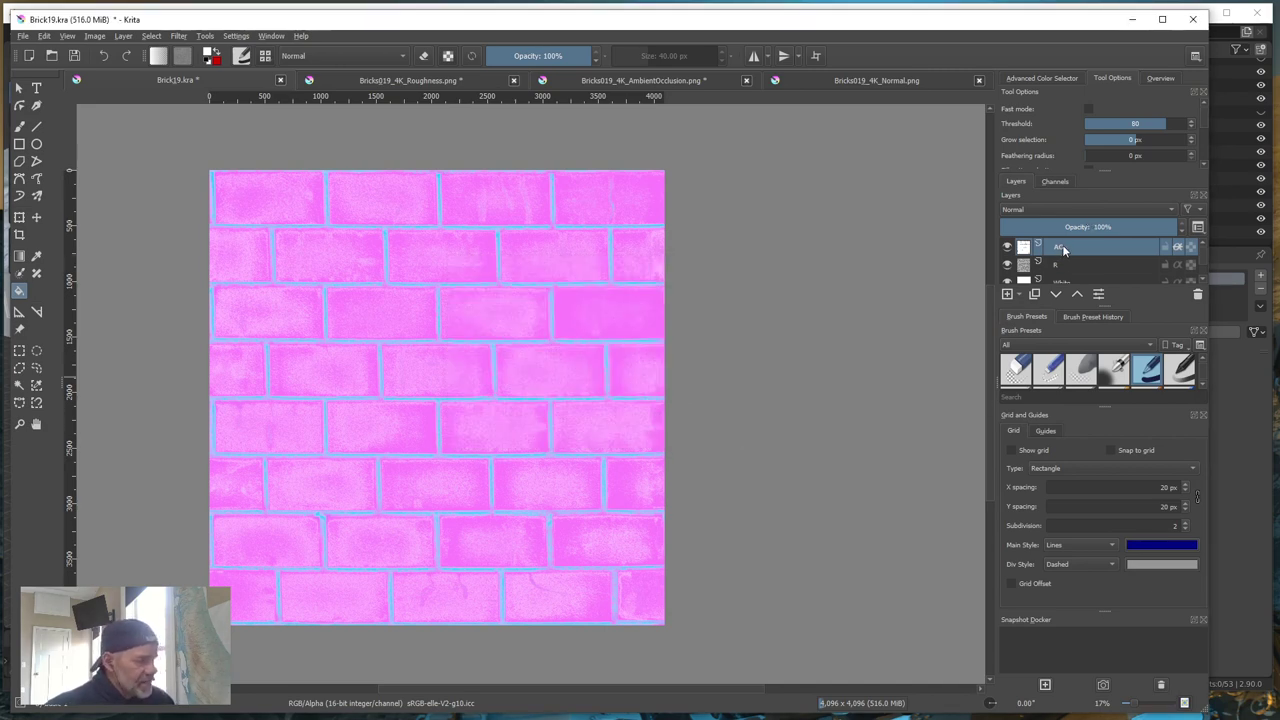
{"action": "mouse_move", "coordinate": [1051, 267]}
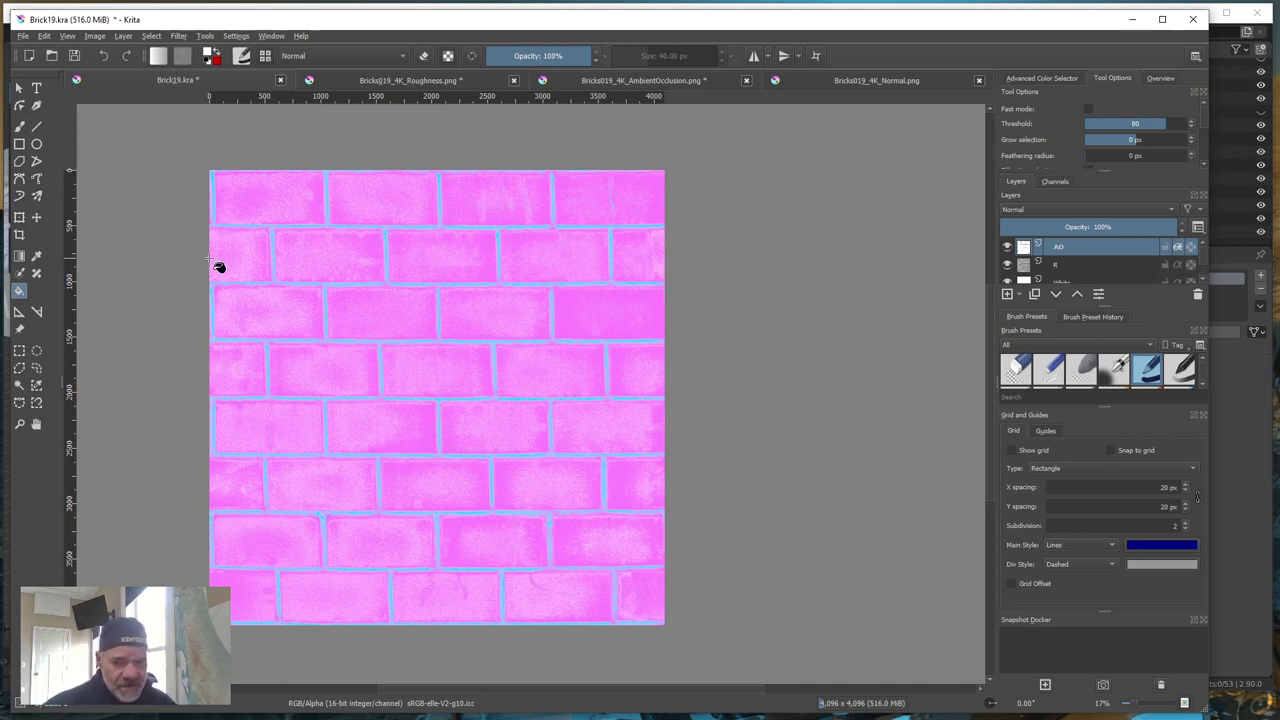
- Add a new paint layer above AO named M
{"action": "left_click", "coordinate": [125, 36]}
{"action": "mouse_move", "coordinate": [150, 93]}
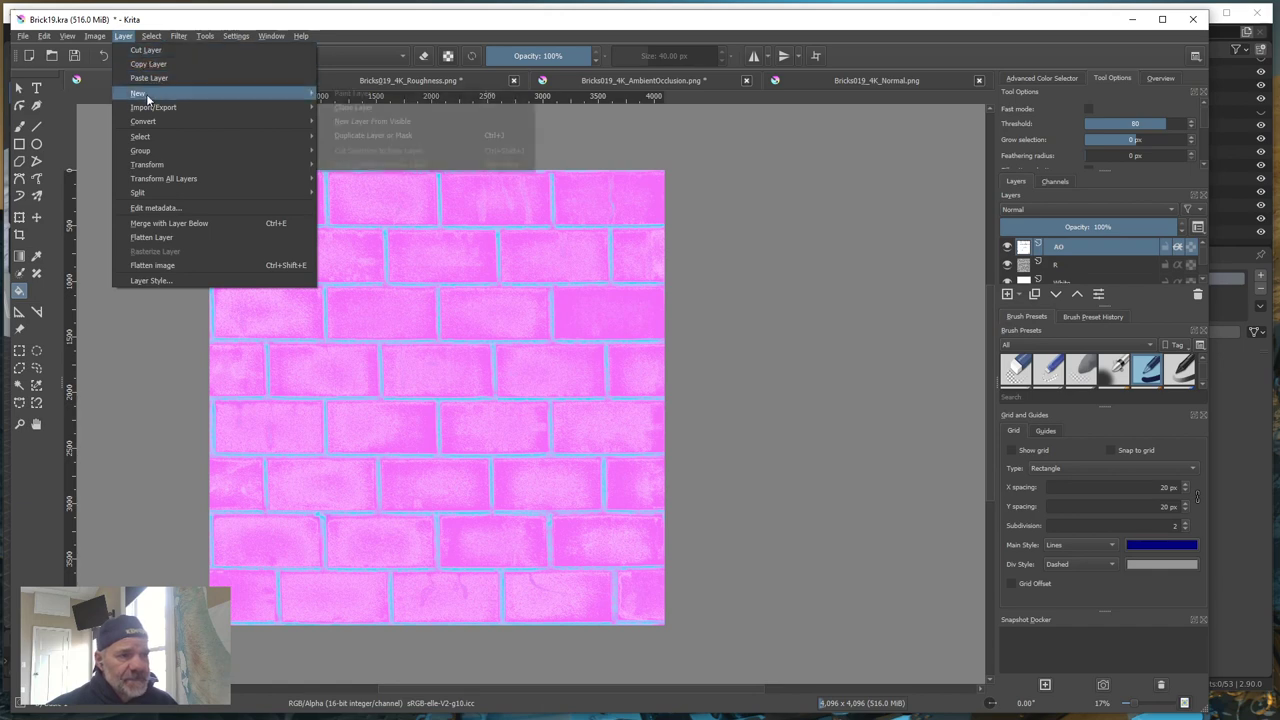
{"action": "left_click", "coordinate": [376, 94]}
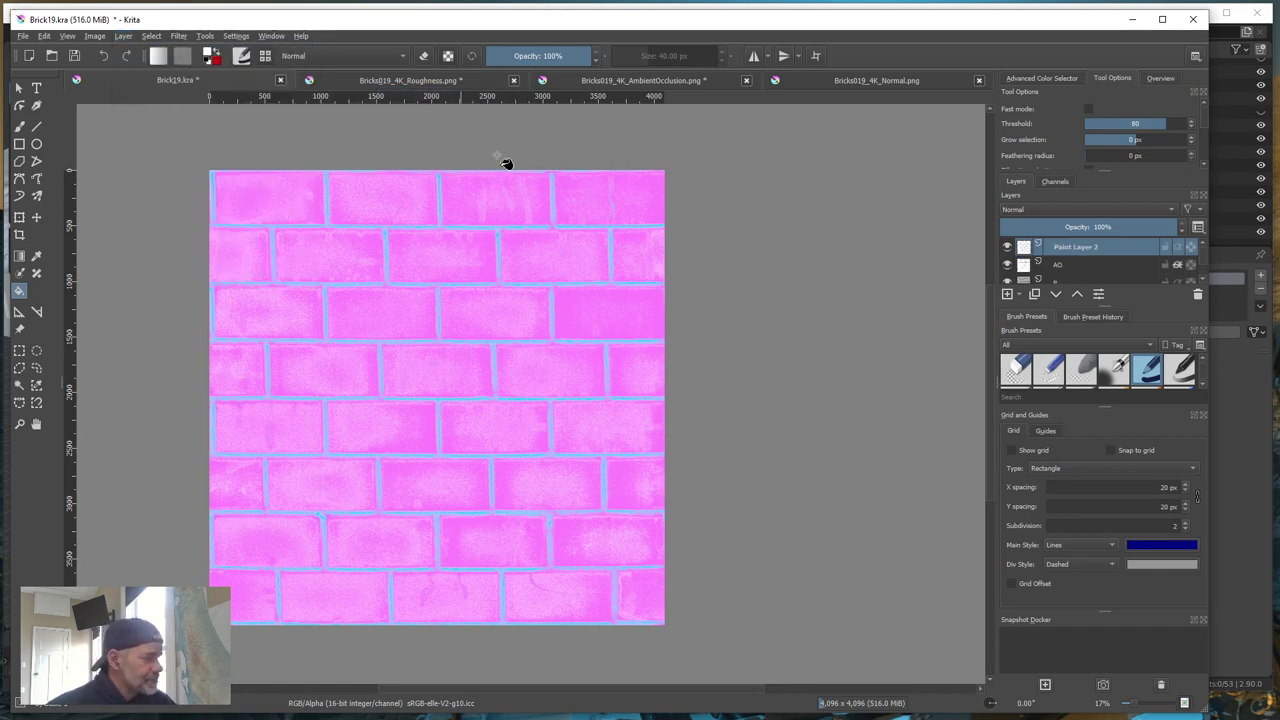
{"action": "double_click", "coordinate": [1084, 250]}
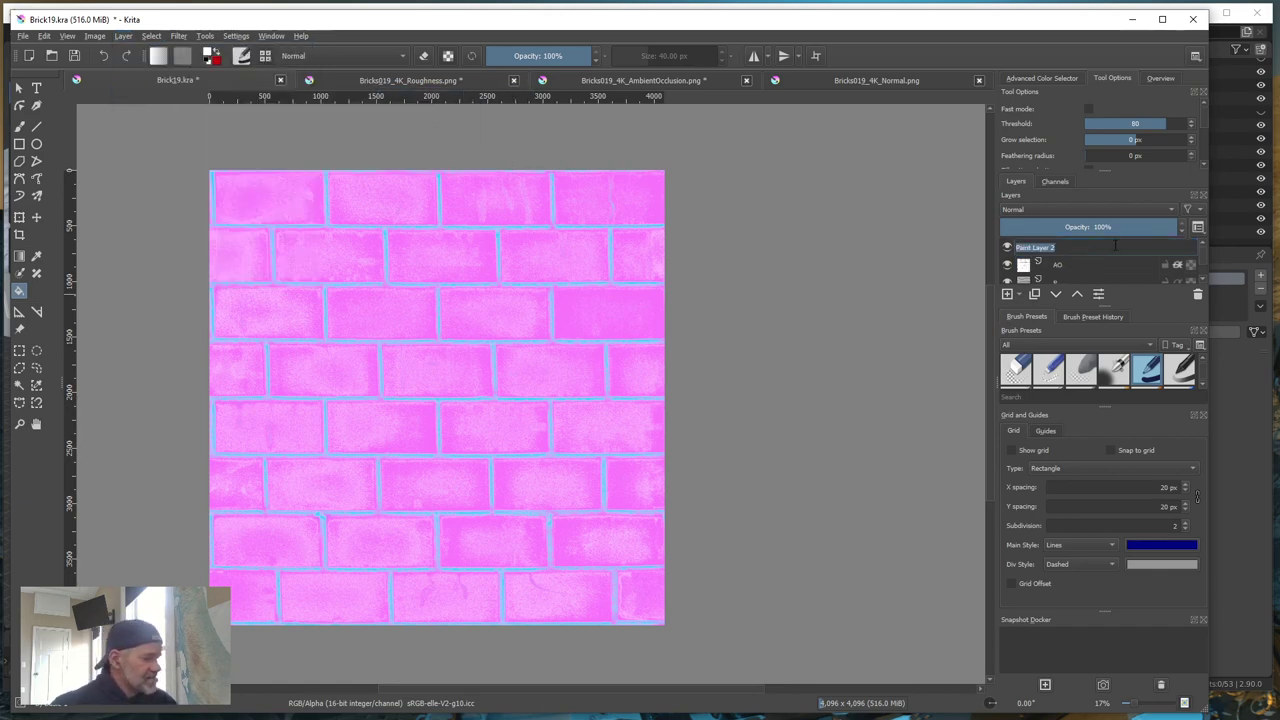
{"action": "type", "text": "M"}
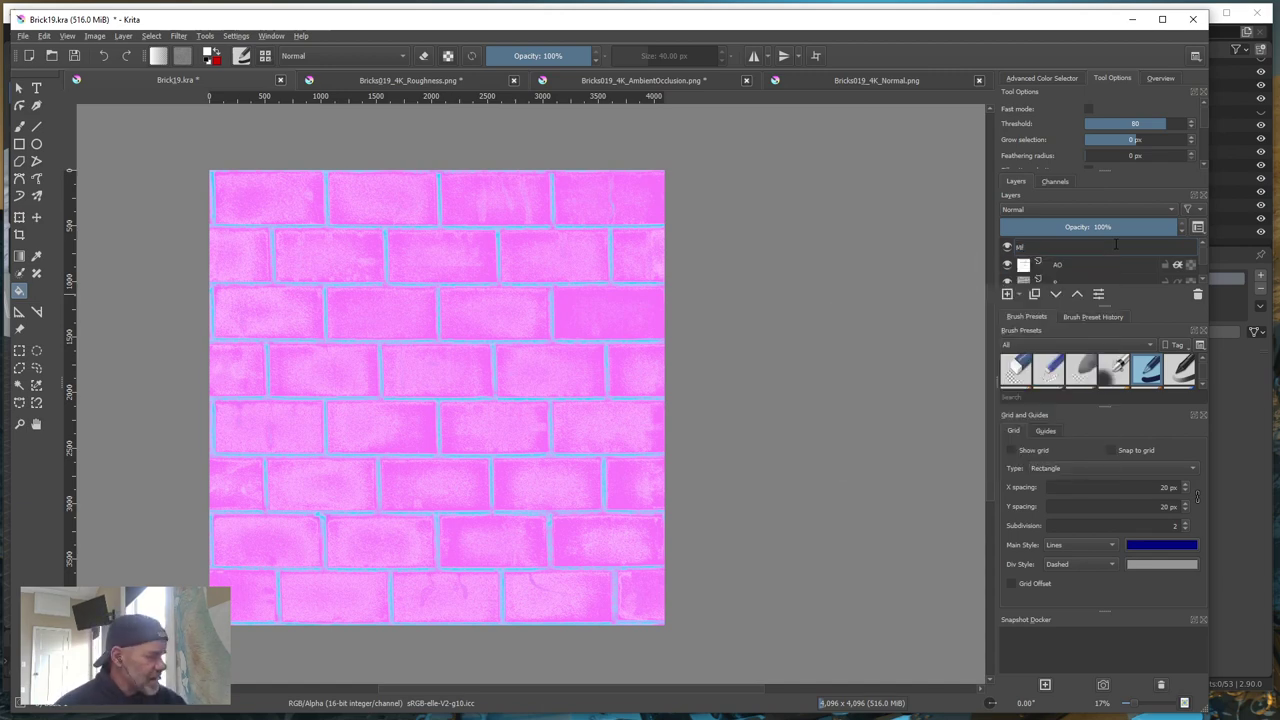
{"action": "key", "text": "Return"}
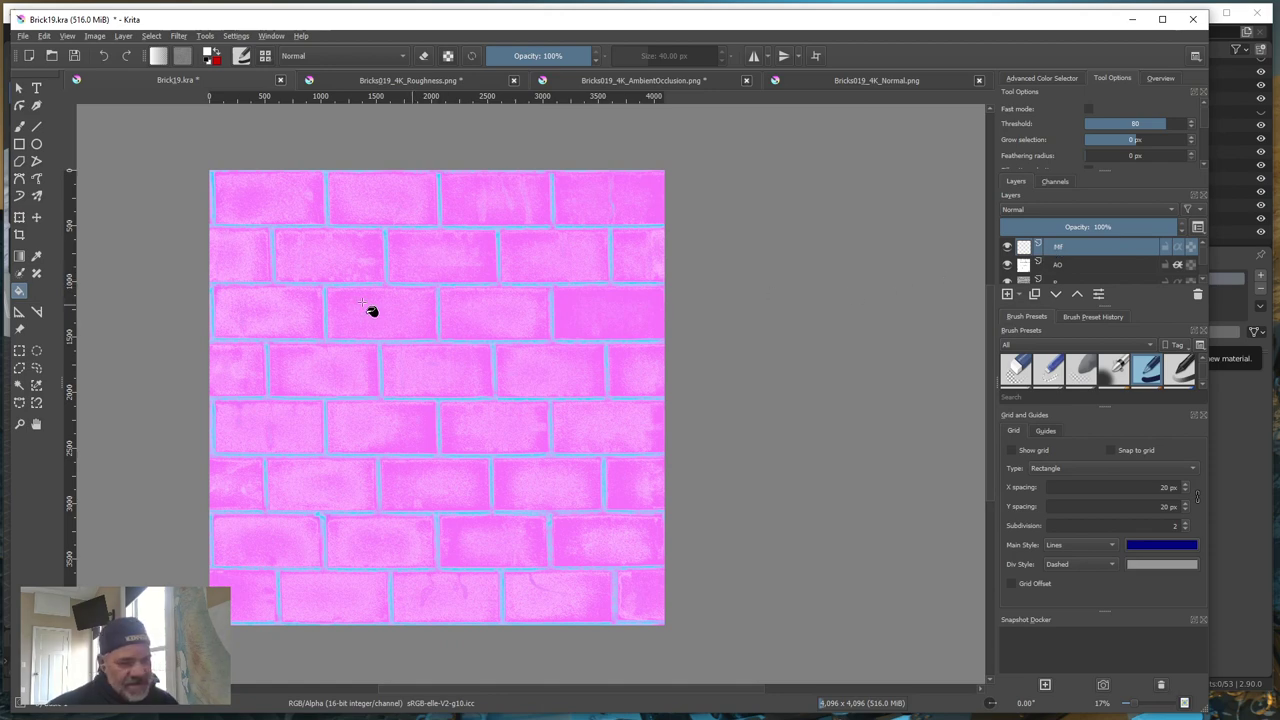
- Select the whole canvas and fill layer M with solid black
{"action": "left_click", "coordinate": [19, 351]}
{"action": "left_click_drag", "start_coordinate": [208, 168], "coordinate": [671, 635]}
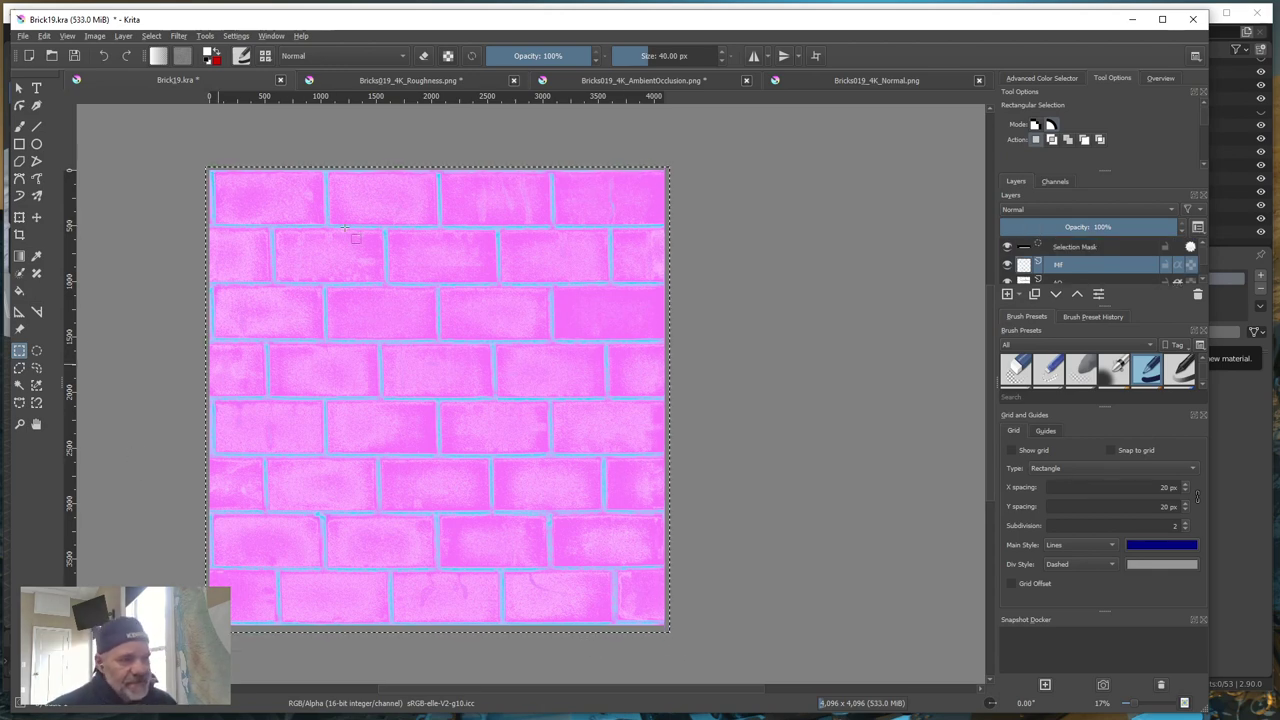
{"action": "left_click", "coordinate": [211, 55]}
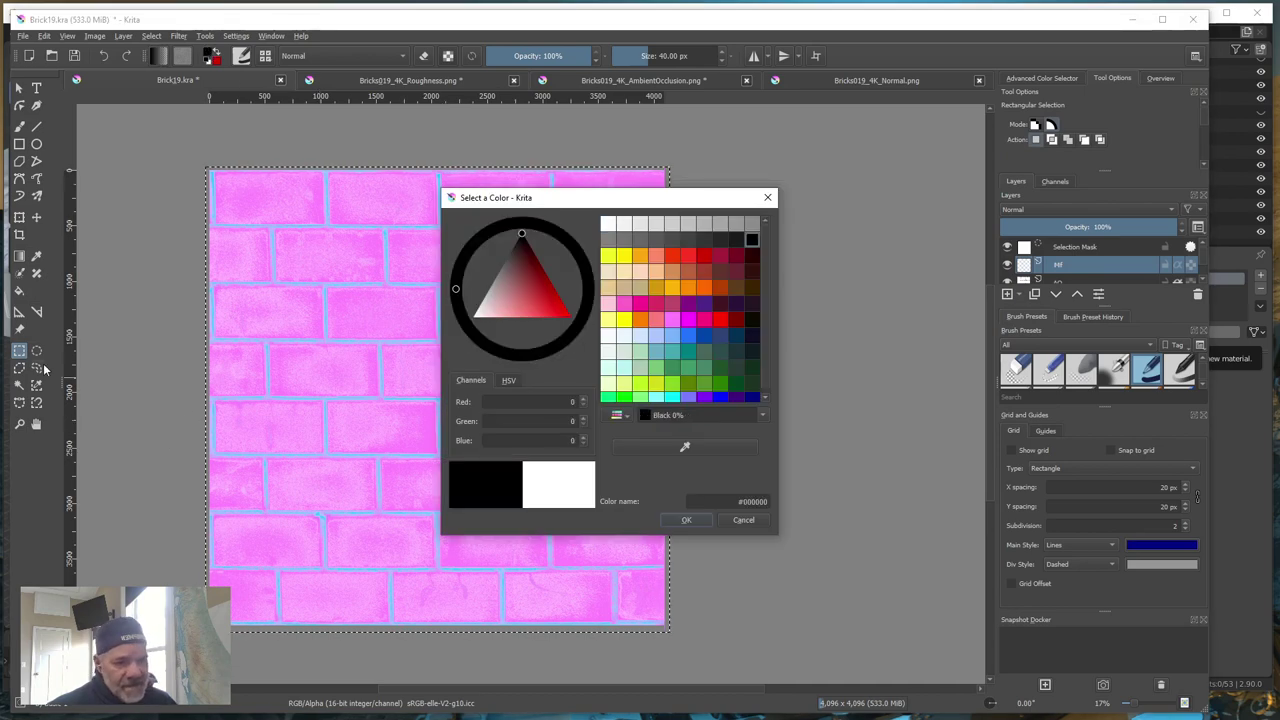
{"action": "left_click", "coordinate": [690, 521]}
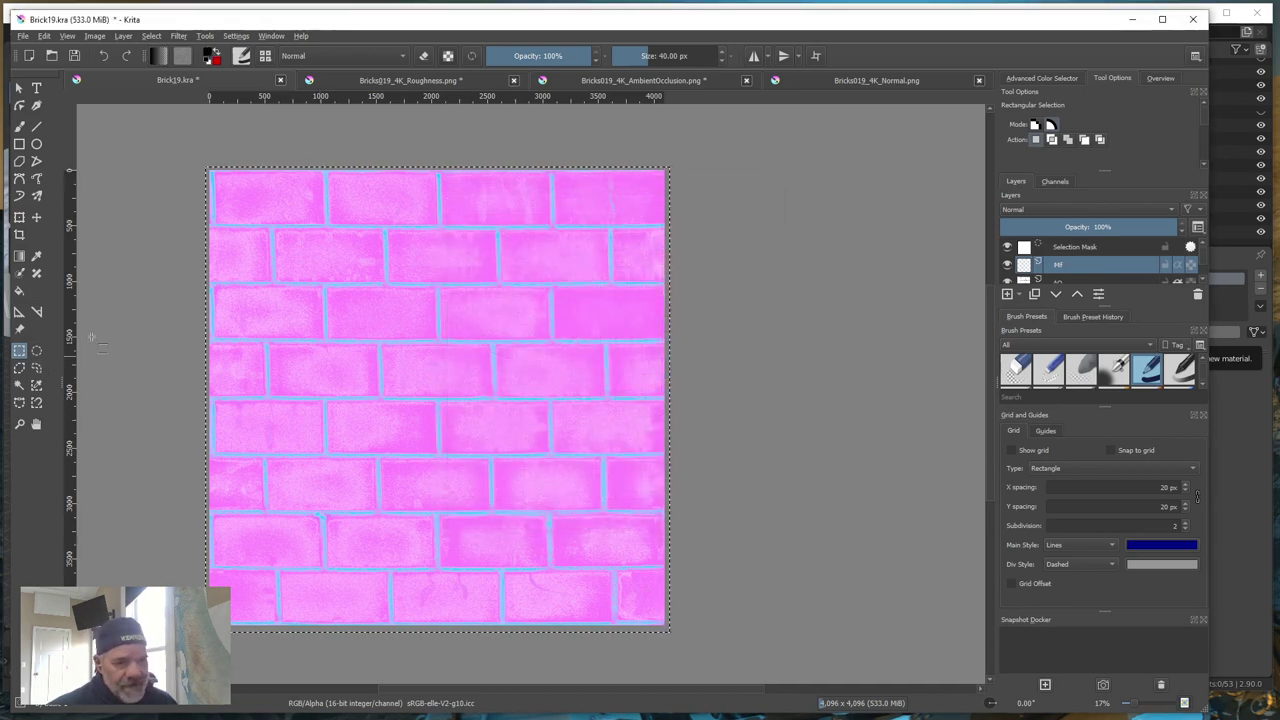
{"action": "left_click", "coordinate": [18, 292]}
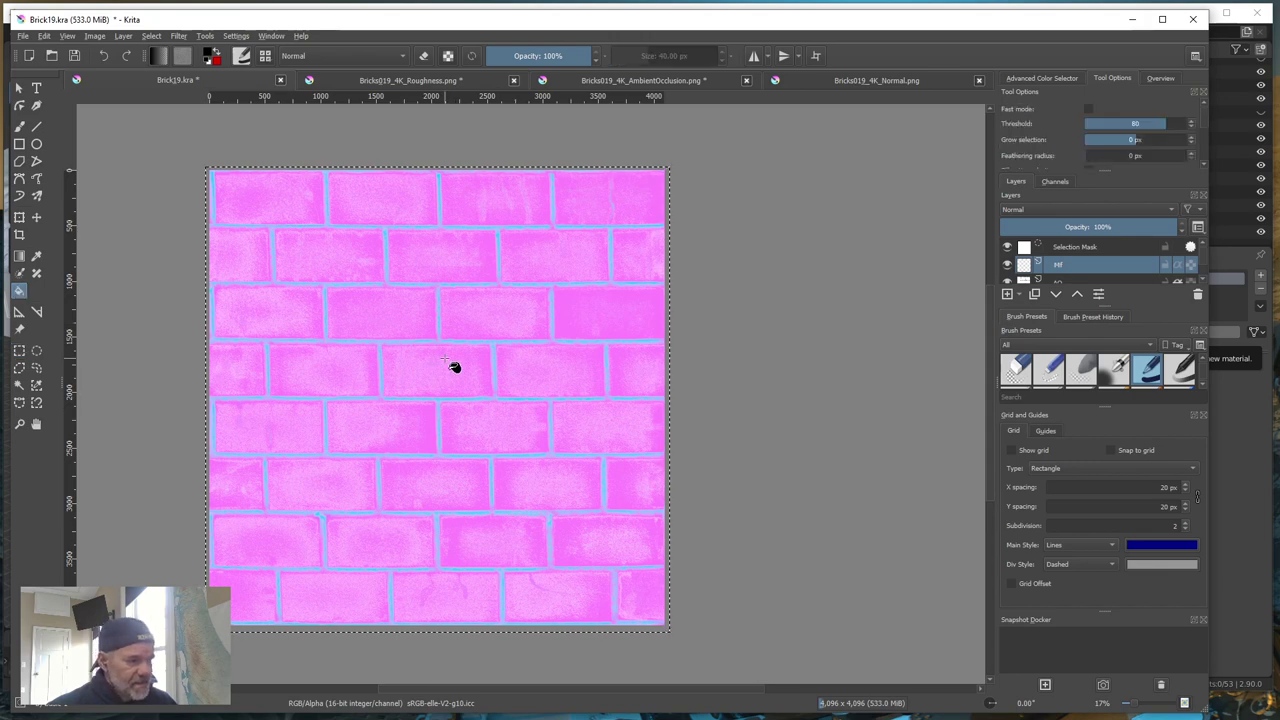
{"action": "left_click", "coordinate": [451, 366]}
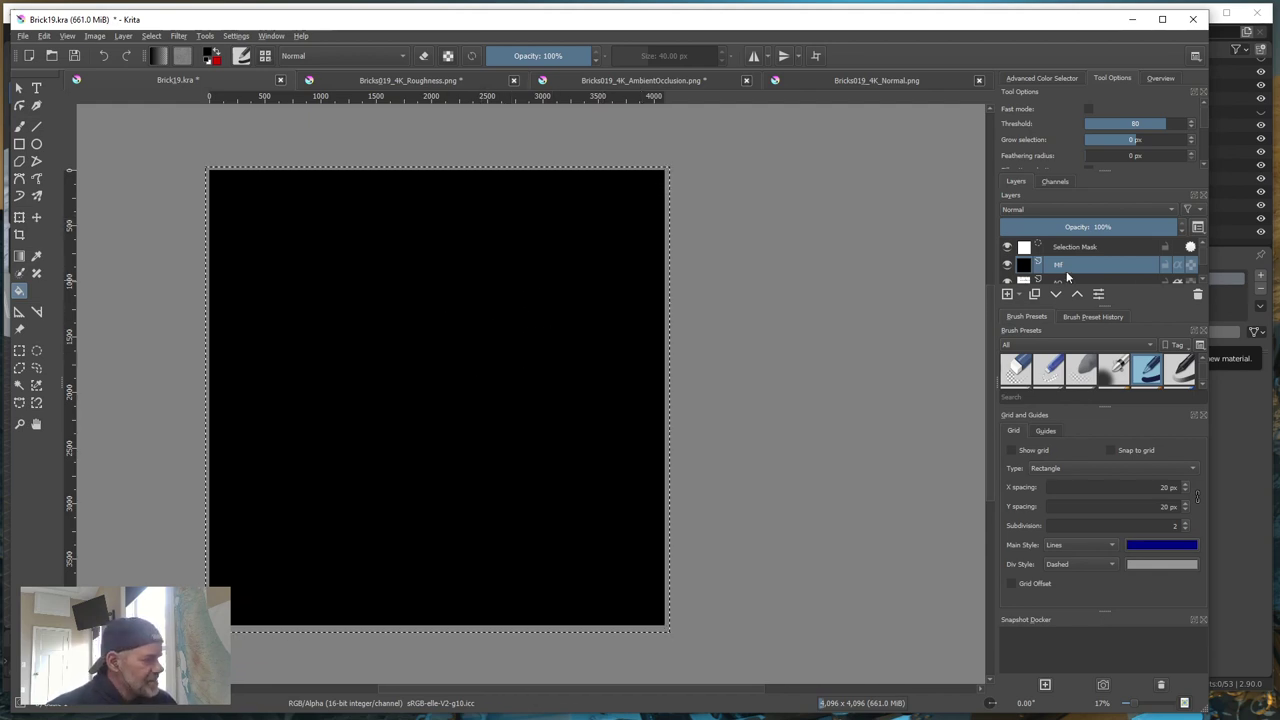
- Restrict the black layer to the Blue channel, unchecking Green and Alpha and inheriting alpha
{"action": "right_click", "coordinate": [1053, 264]}
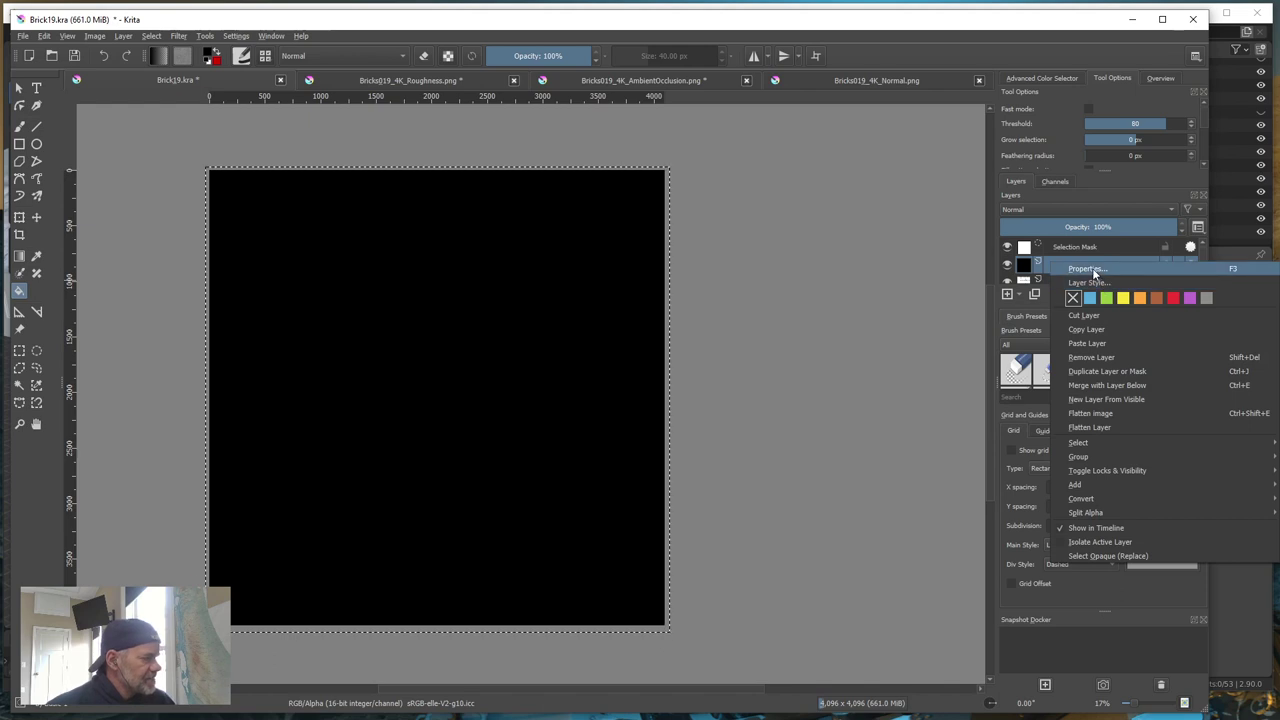
{"action": "left_click", "coordinate": [1086, 269]}
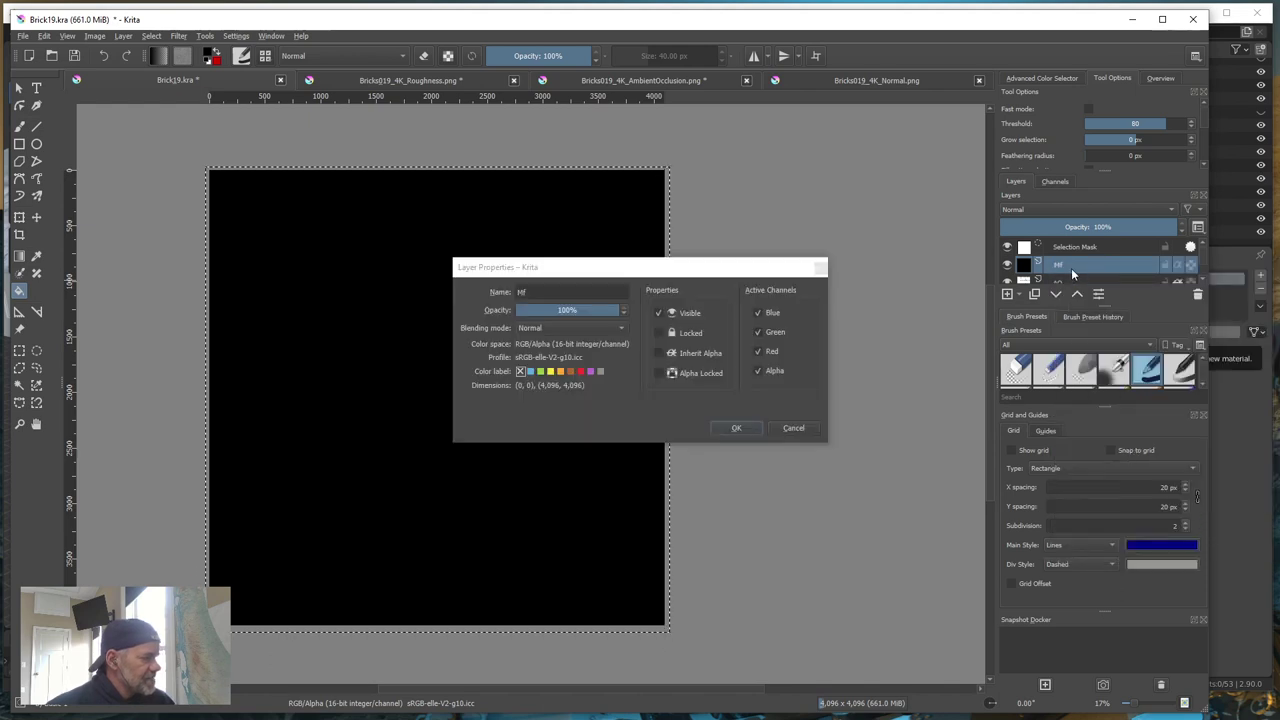
{"action": "left_click", "coordinate": [757, 332]}
{"action": "left_click", "coordinate": [757, 371]}
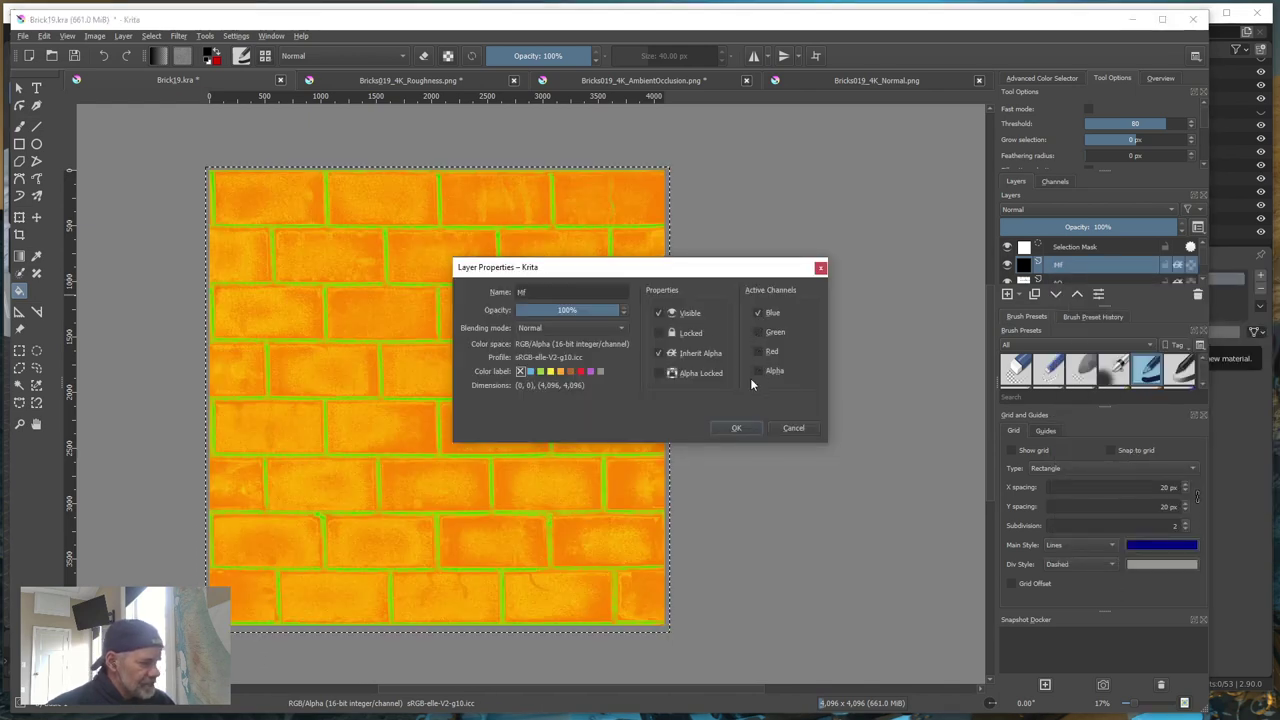
{"action": "left_click", "coordinate": [736, 428]}
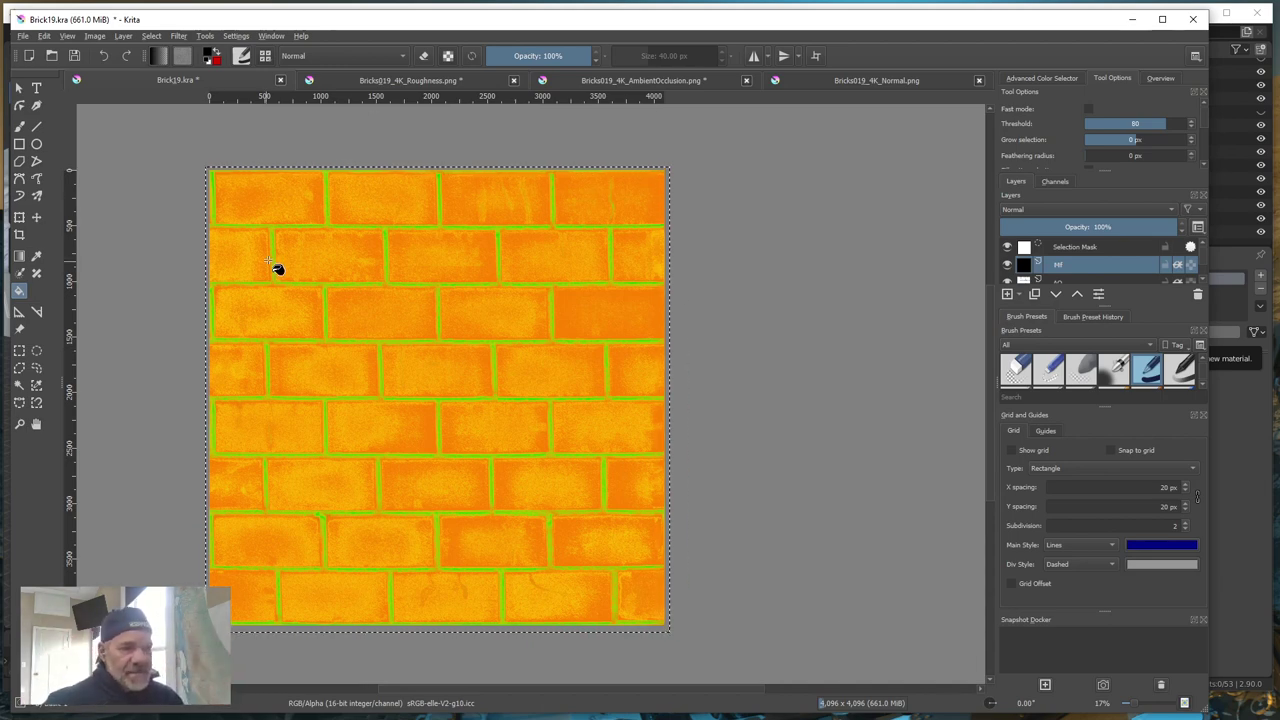
- Export the composite as PNG Brick19_AORMf.png into Bricks019_4K, accepting compression level 3
{"action": "left_click", "coordinate": [27, 40]}
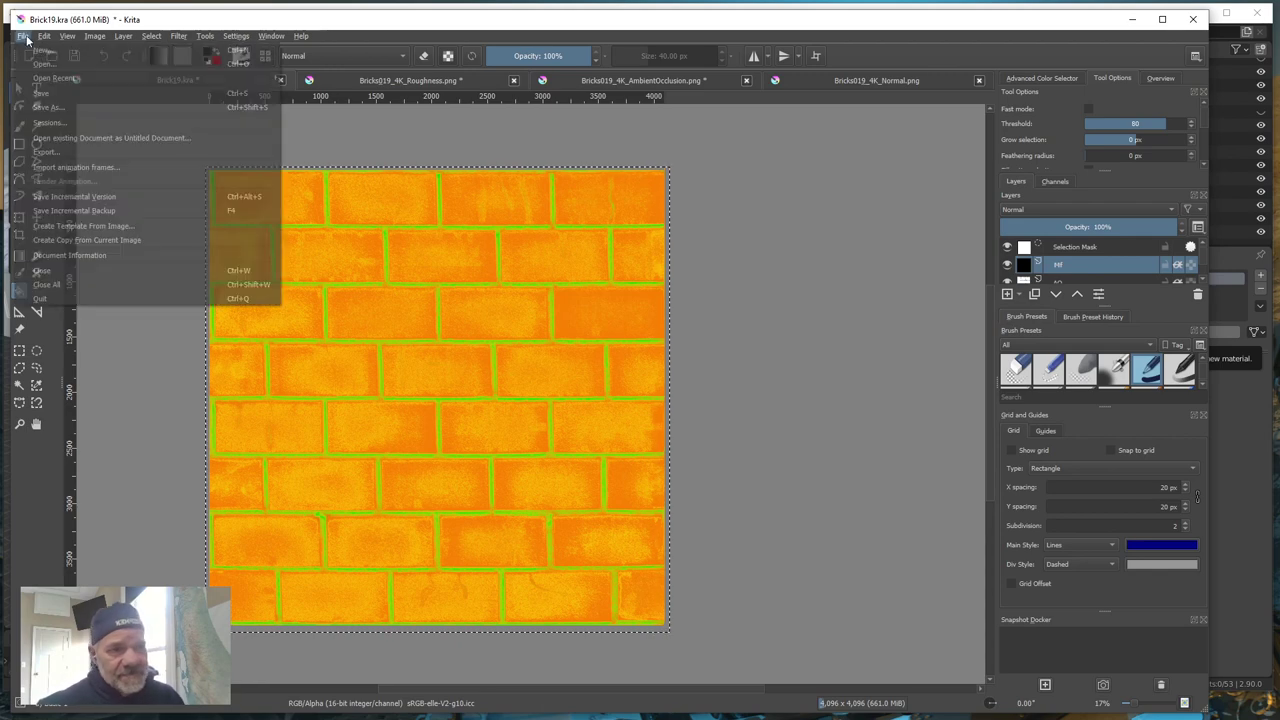
{"action": "left_click", "coordinate": [44, 92]}
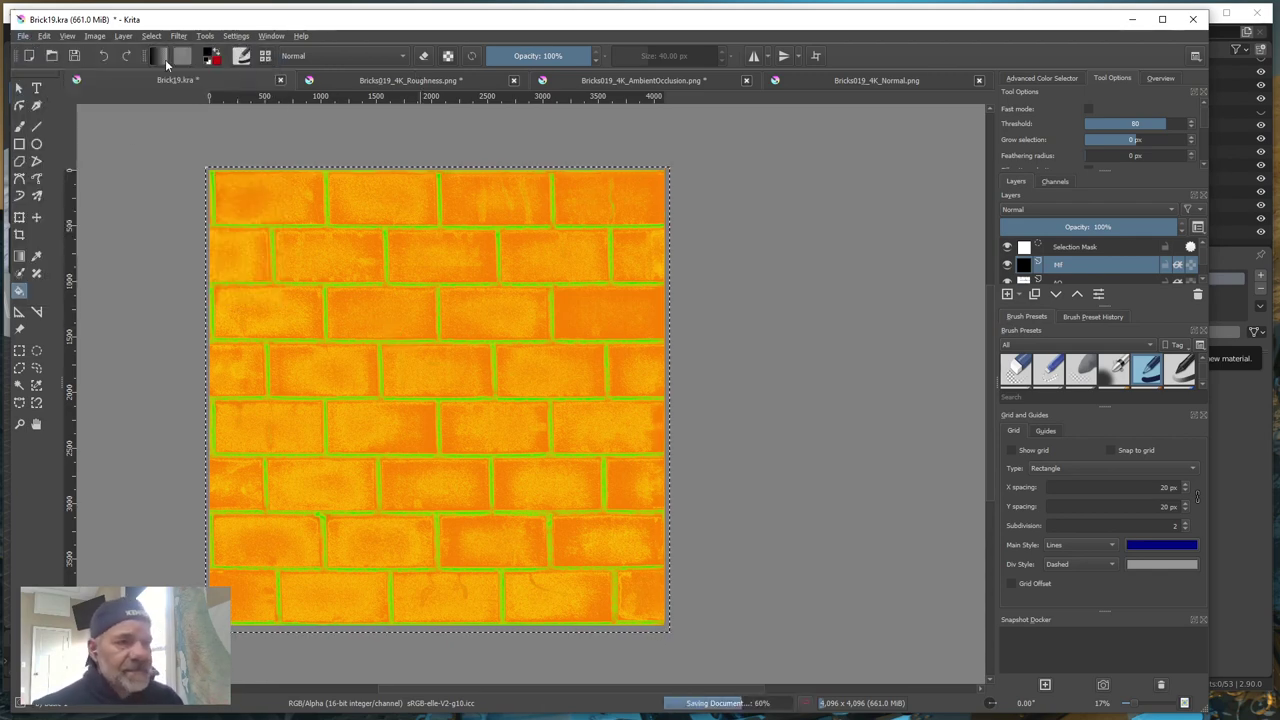
{"action": "left_click", "coordinate": [23, 36]}
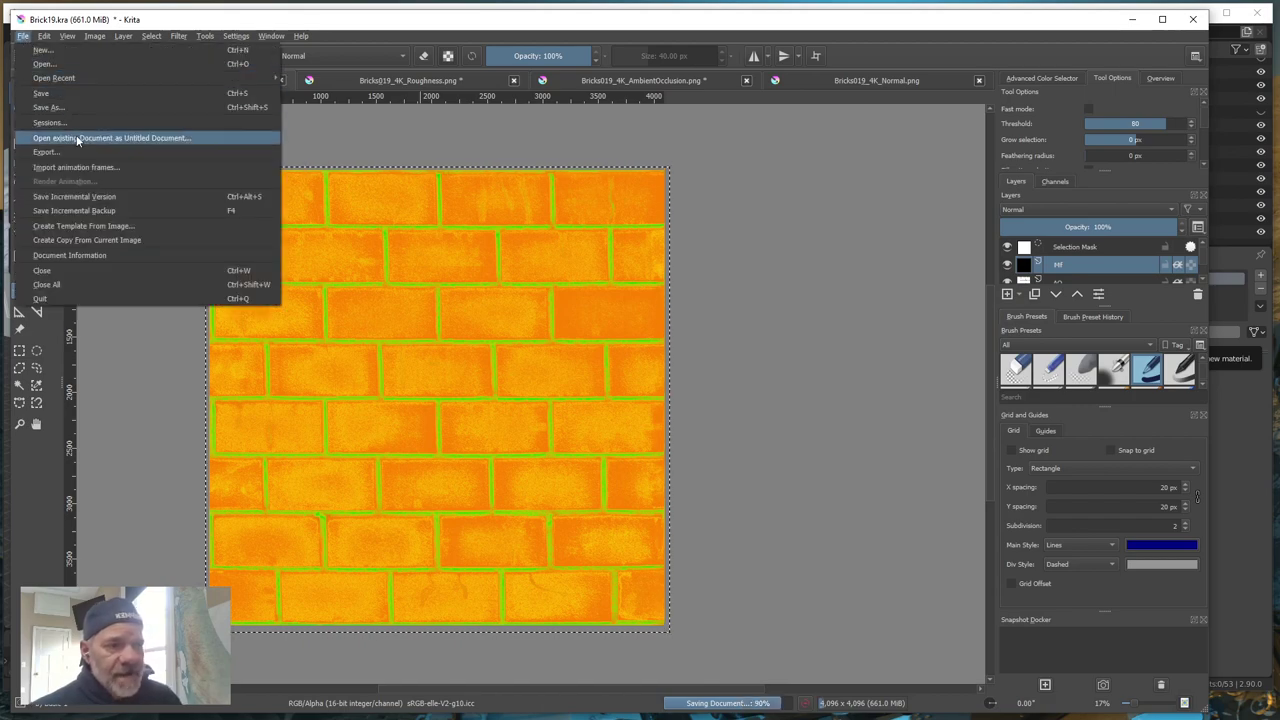
{"action": "left_click", "coordinate": [47, 153]}
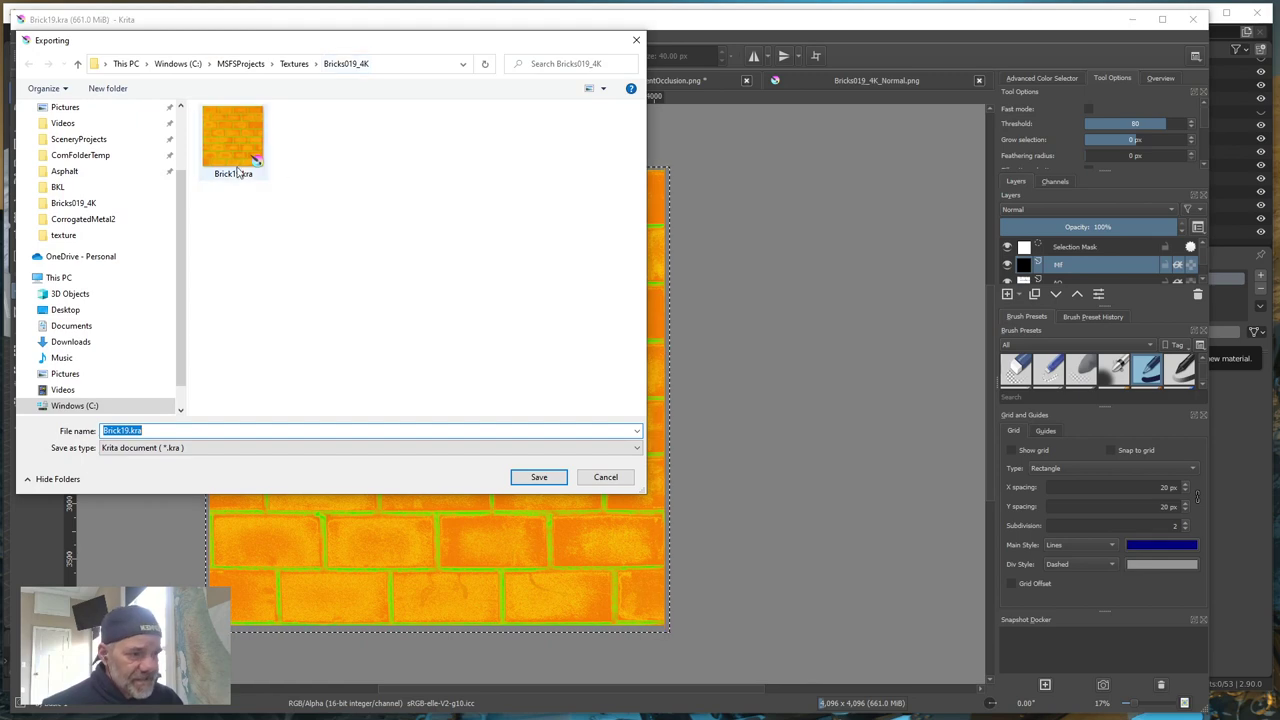
{"action": "left_click", "coordinate": [129, 432]}
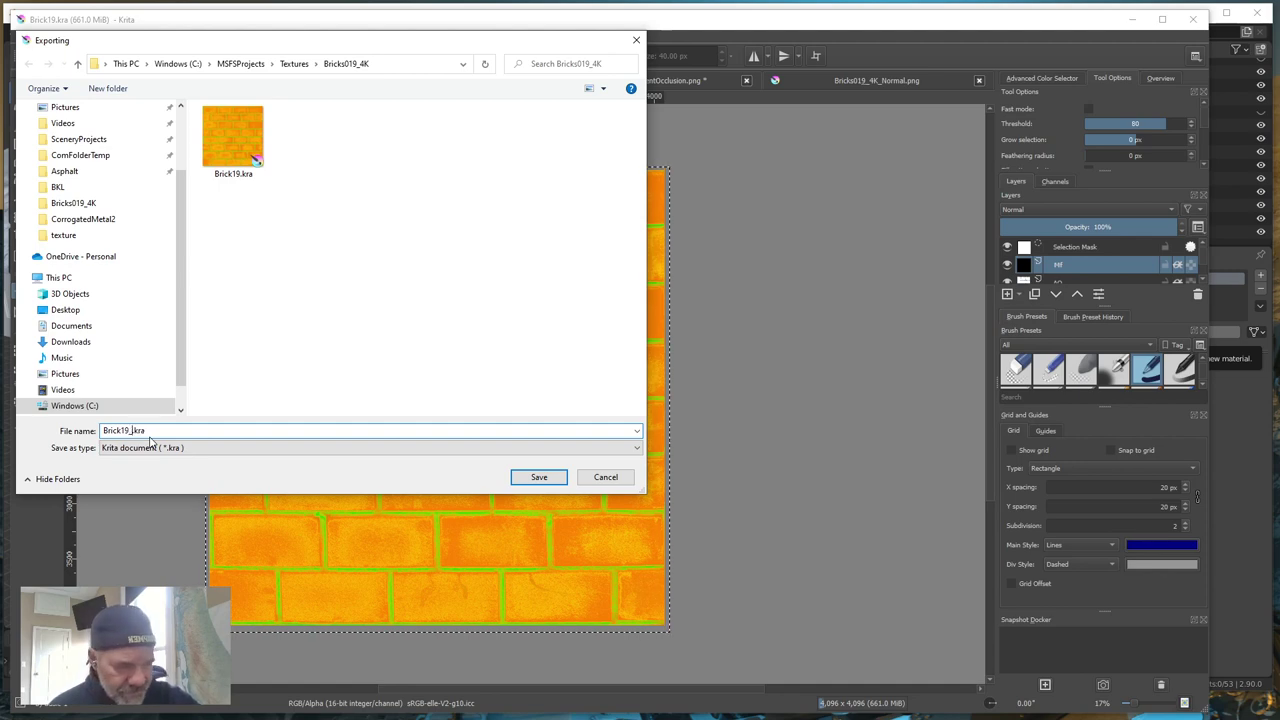
{"action": "type", "text": "_"}
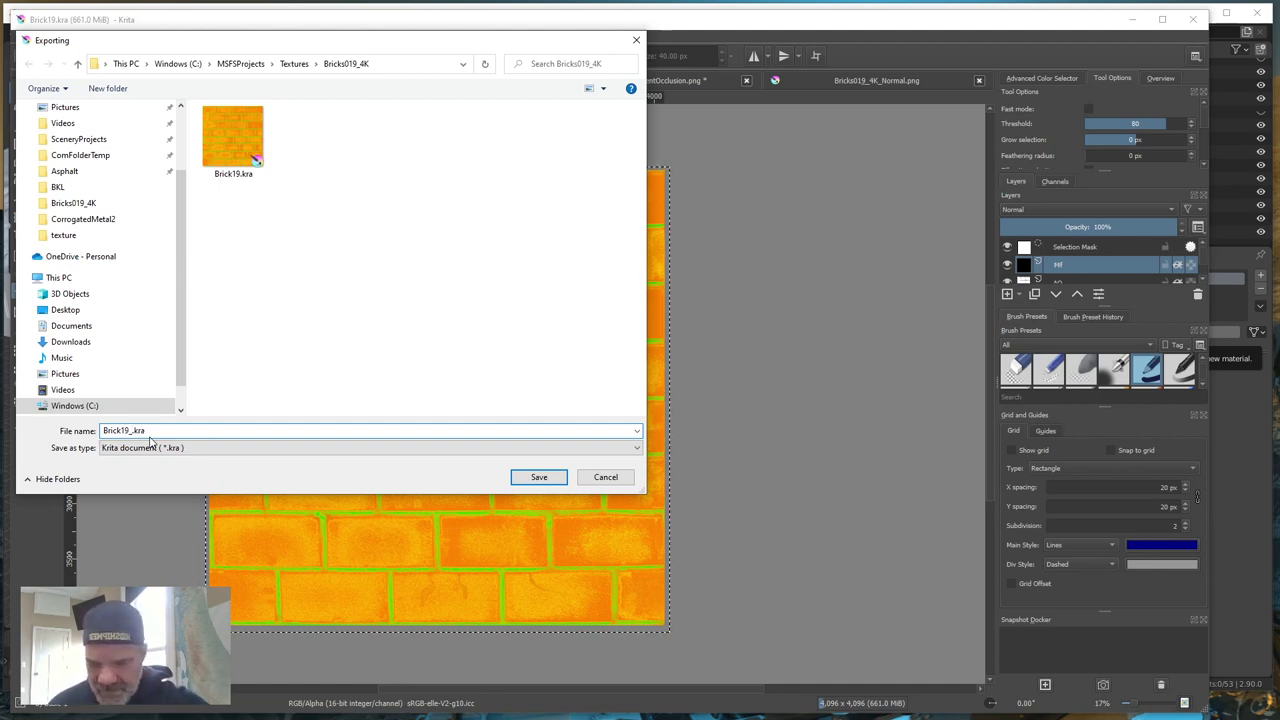
{"action": "type", "text": "AORM"}
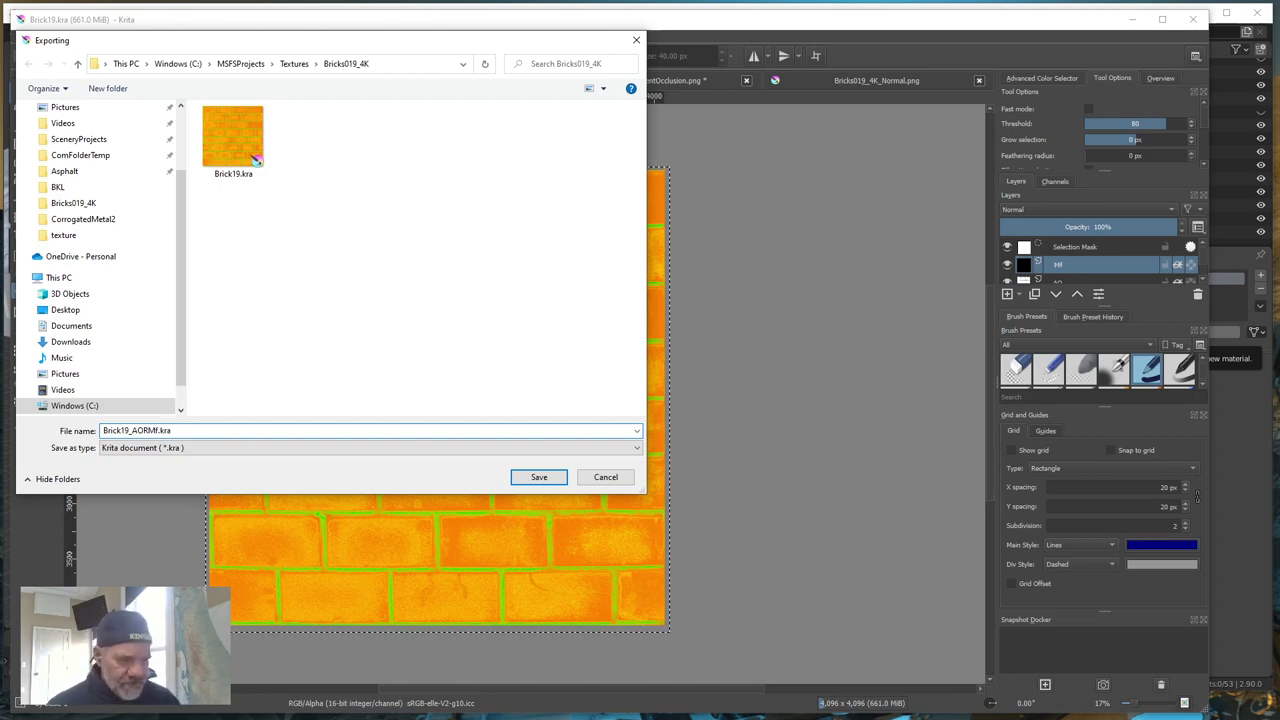
{"action": "left_click", "coordinate": [598, 449]}
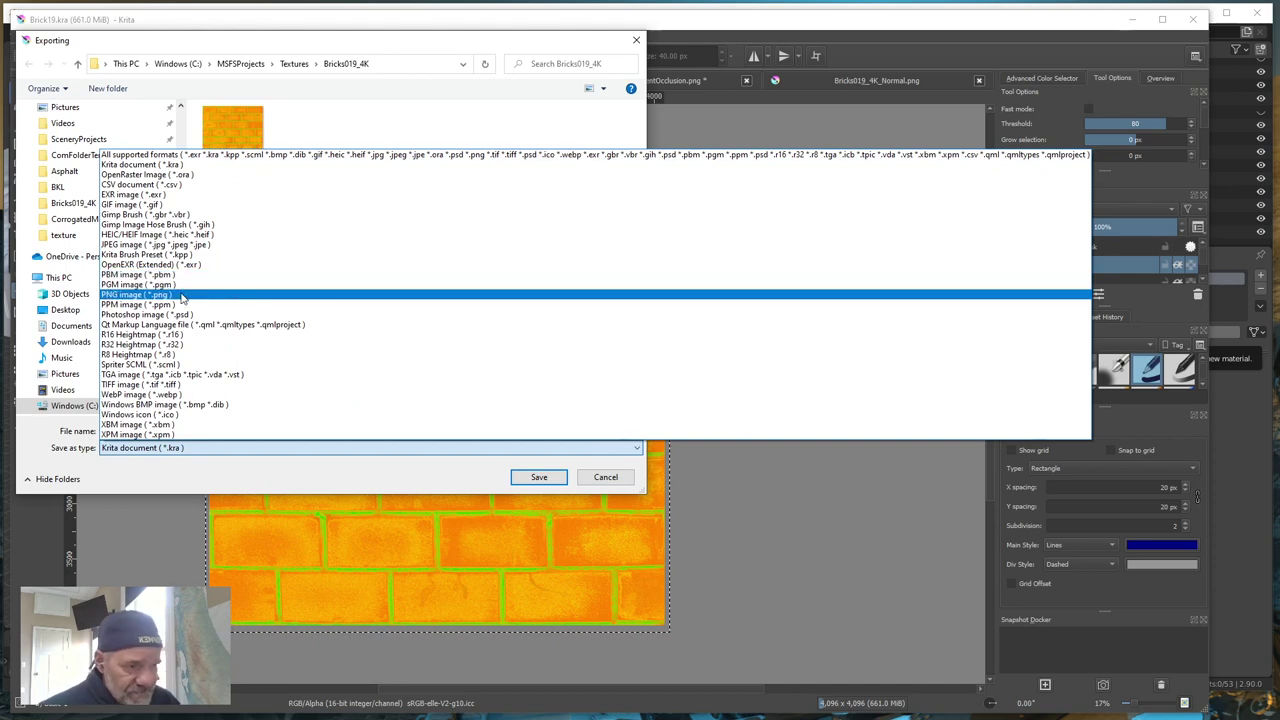
{"action": "left_click", "coordinate": [162, 295]}
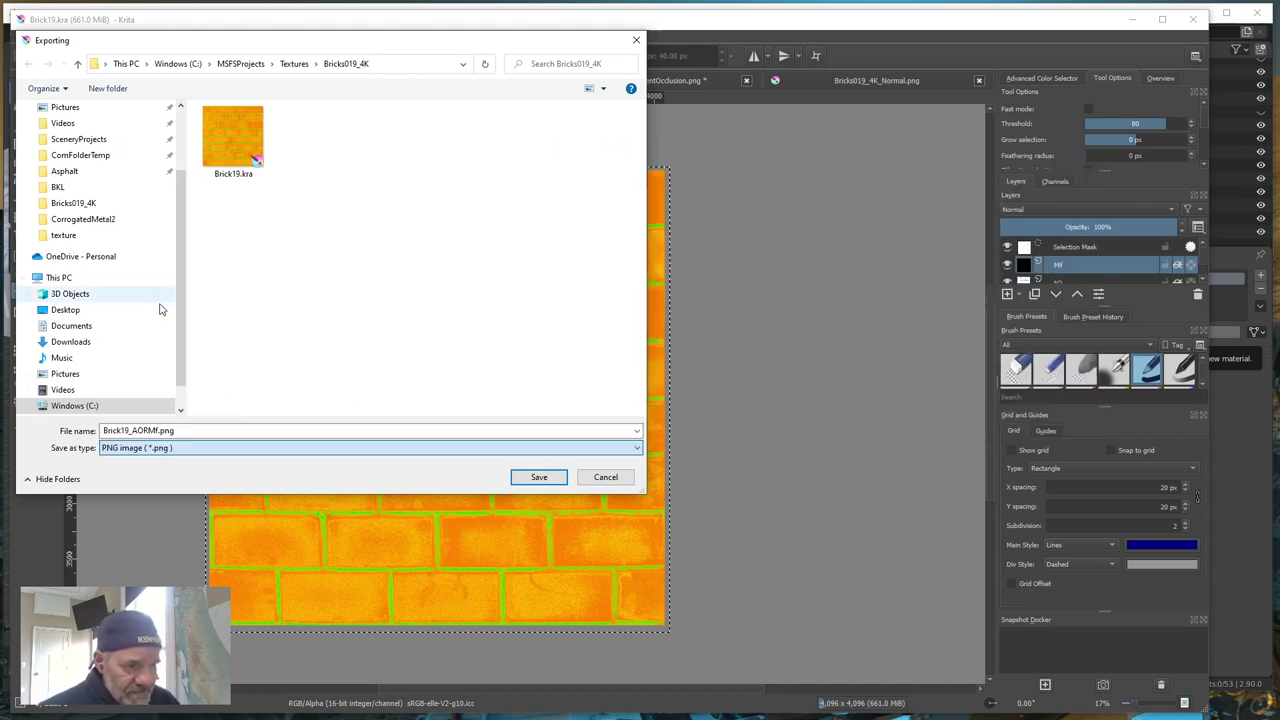
{"action": "left_click", "coordinate": [123, 431]}
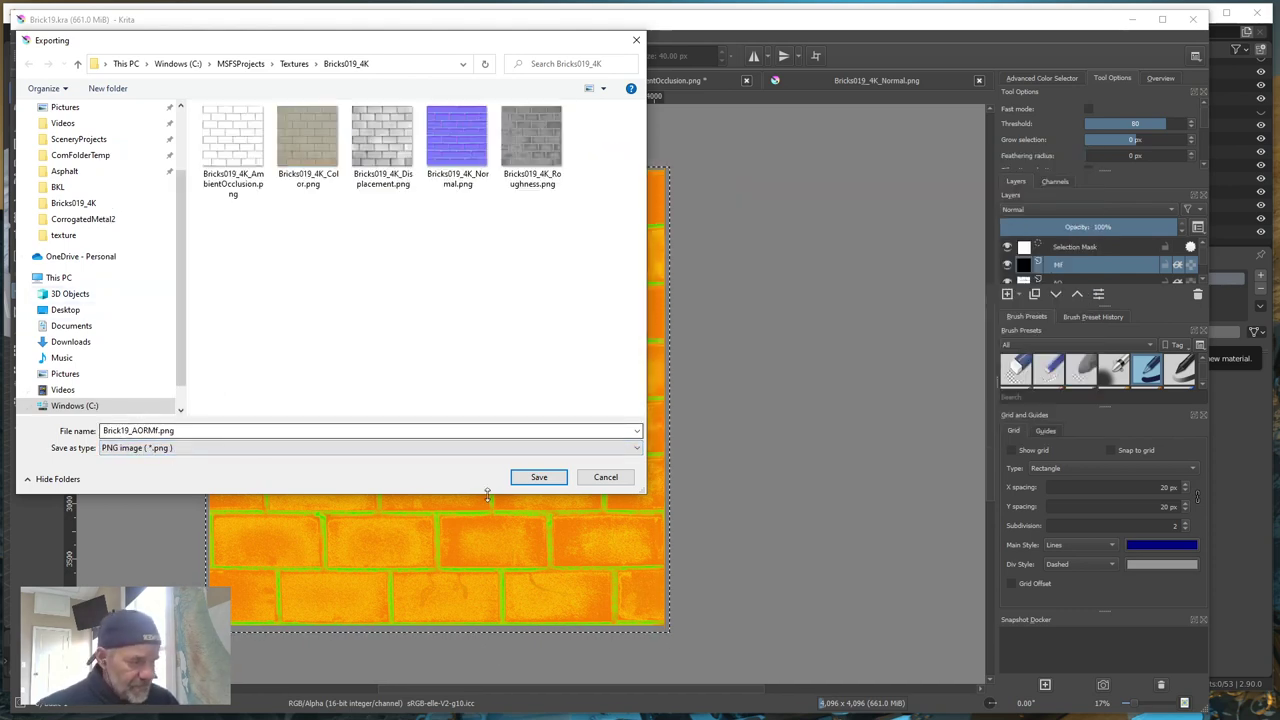
{"action": "left_click", "coordinate": [540, 478]}
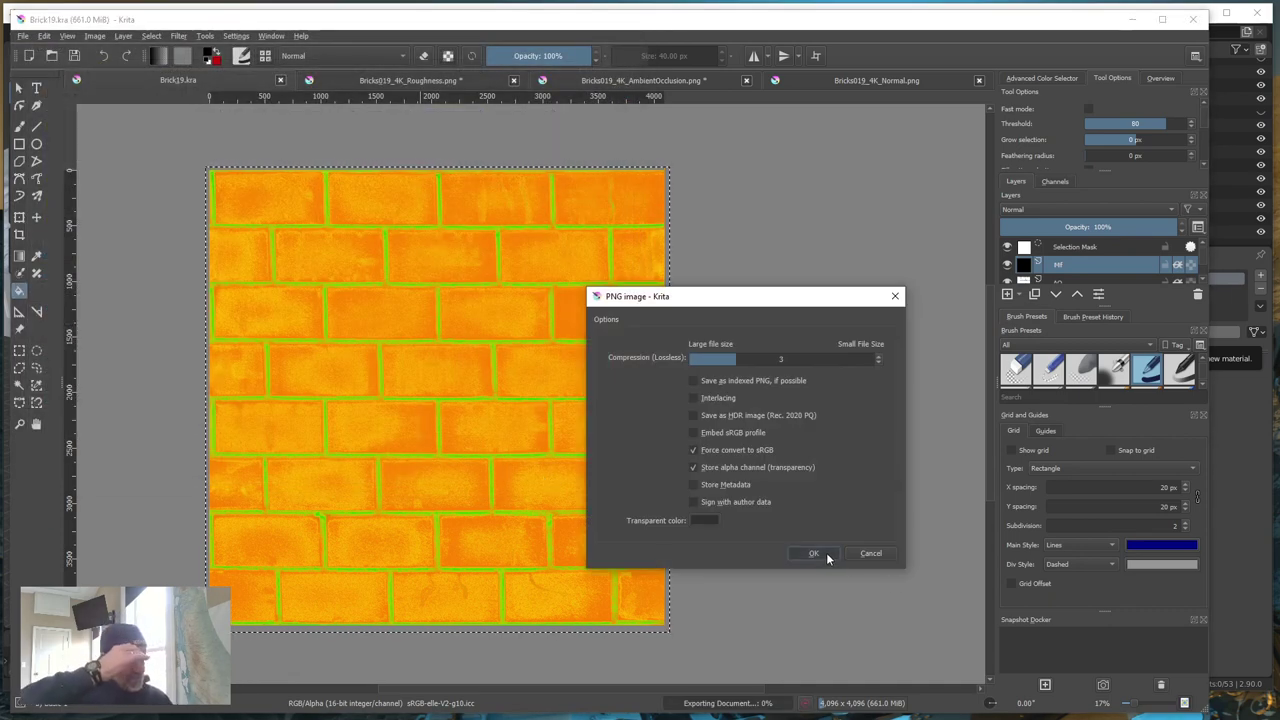
{"action": "left_click", "coordinate": [826, 552]}
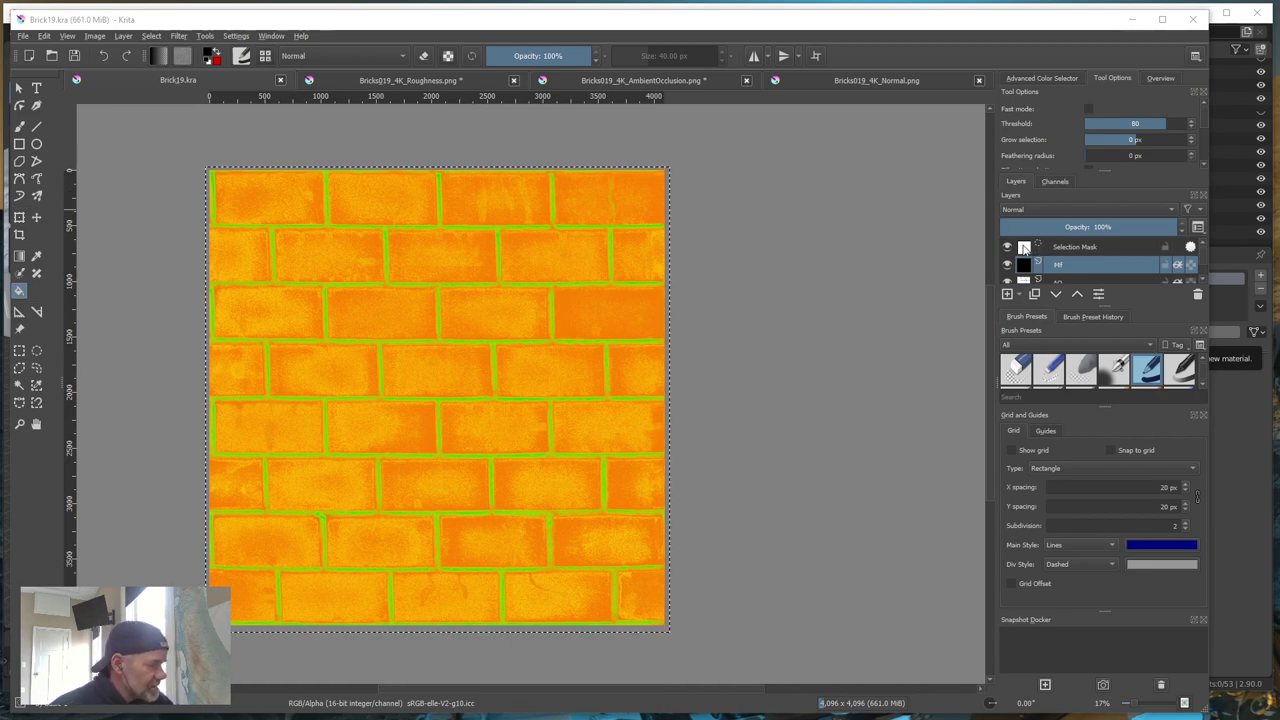
- Deselect all, then hide and reshow the top, AO and R layers to check each channel
{"action": "left_click", "coordinate": [151, 36]}
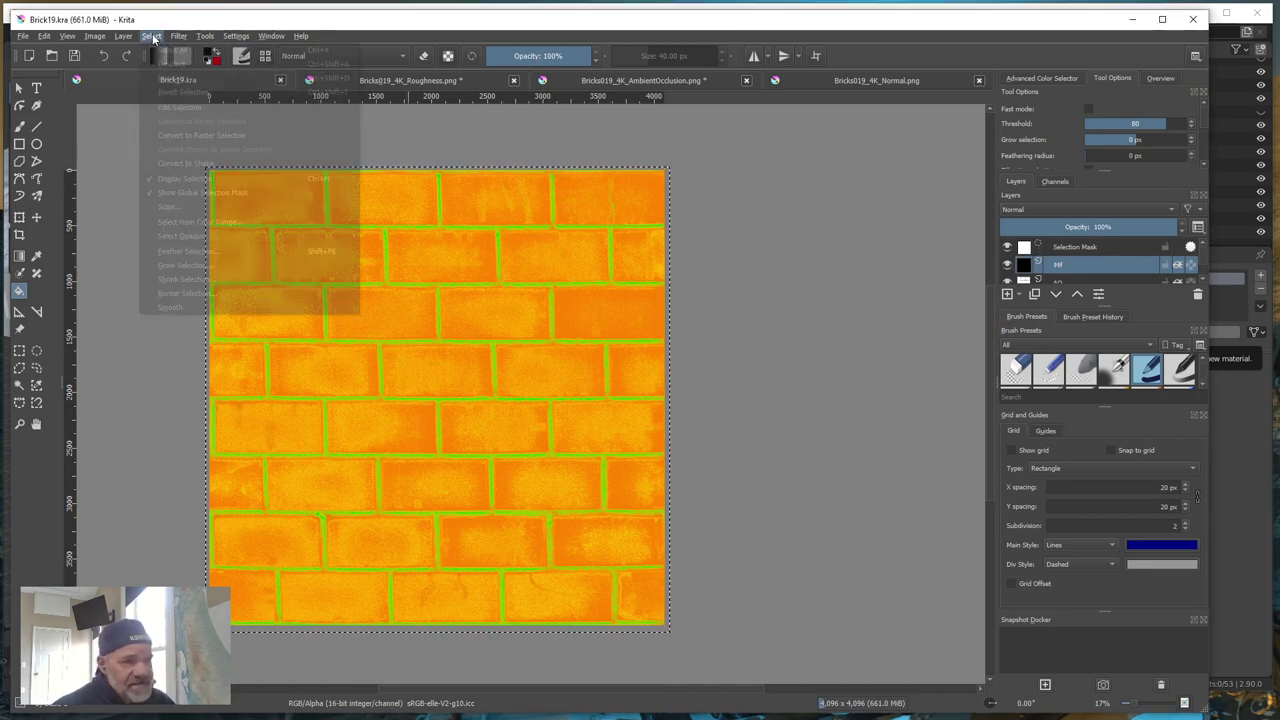
{"action": "left_click", "coordinate": [322, 63]}
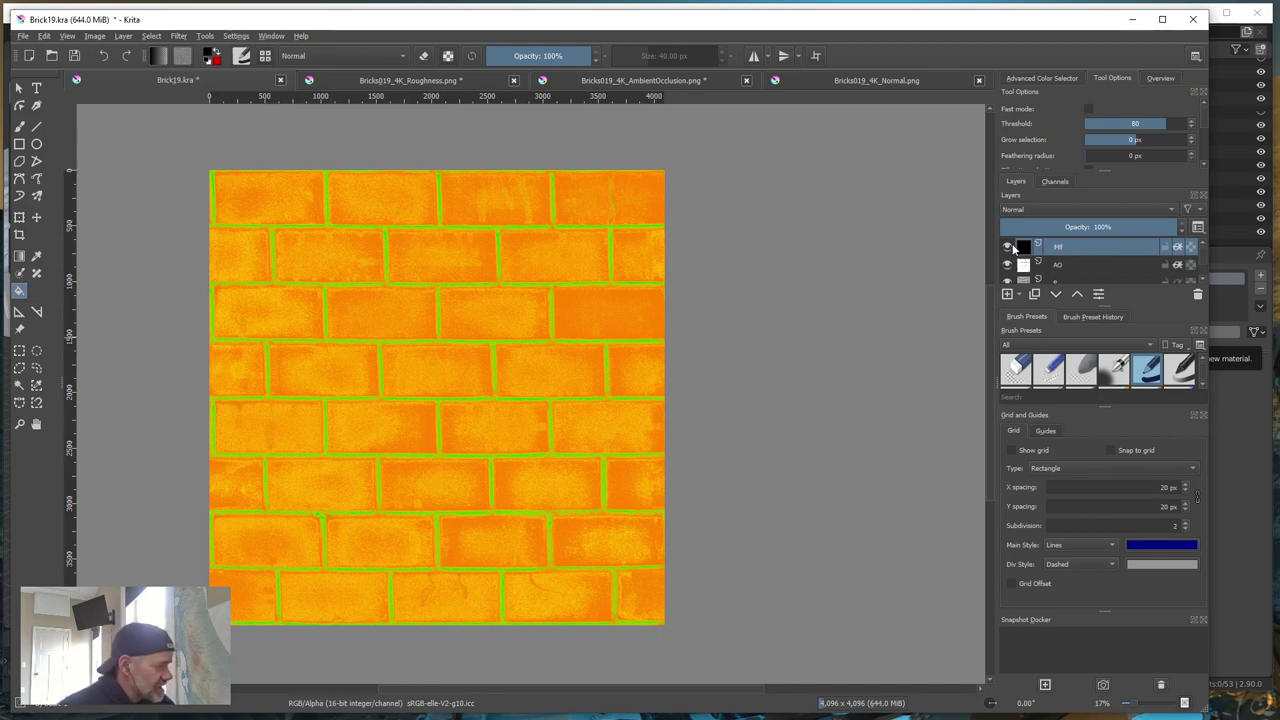
{"action": "left_click", "coordinate": [1008, 248]}
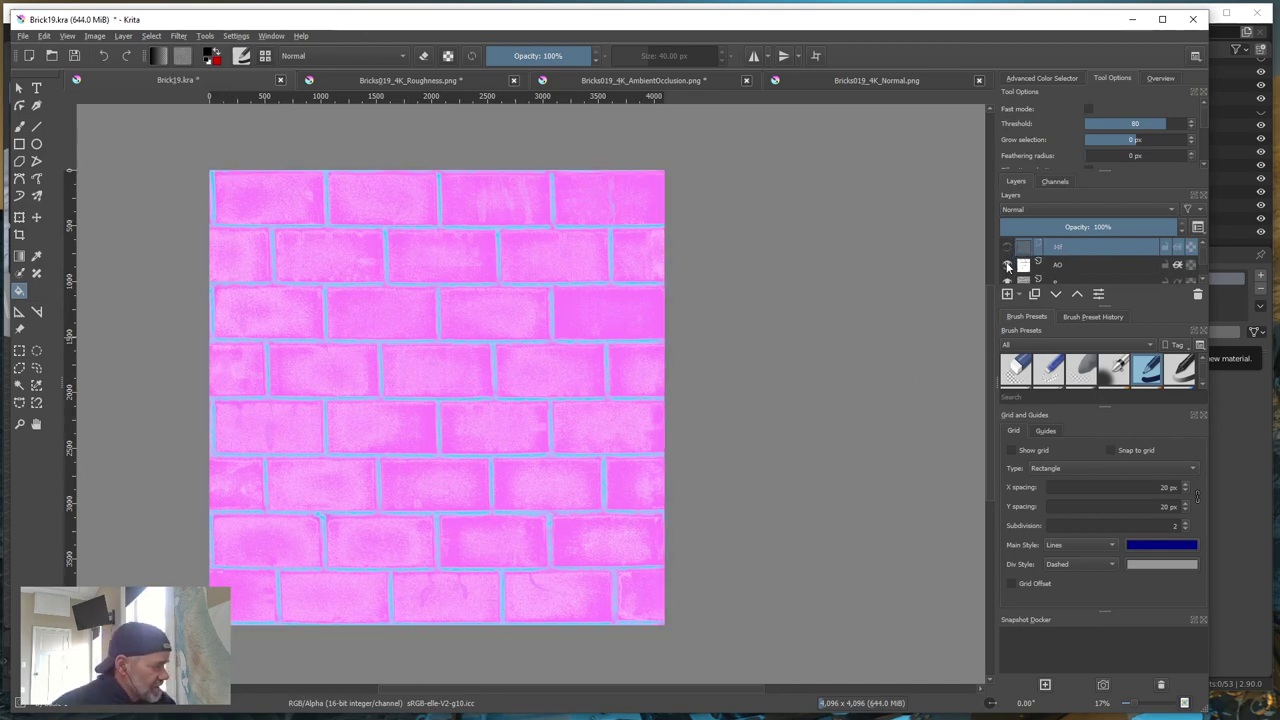
{"action": "left_click", "coordinate": [1008, 265]}
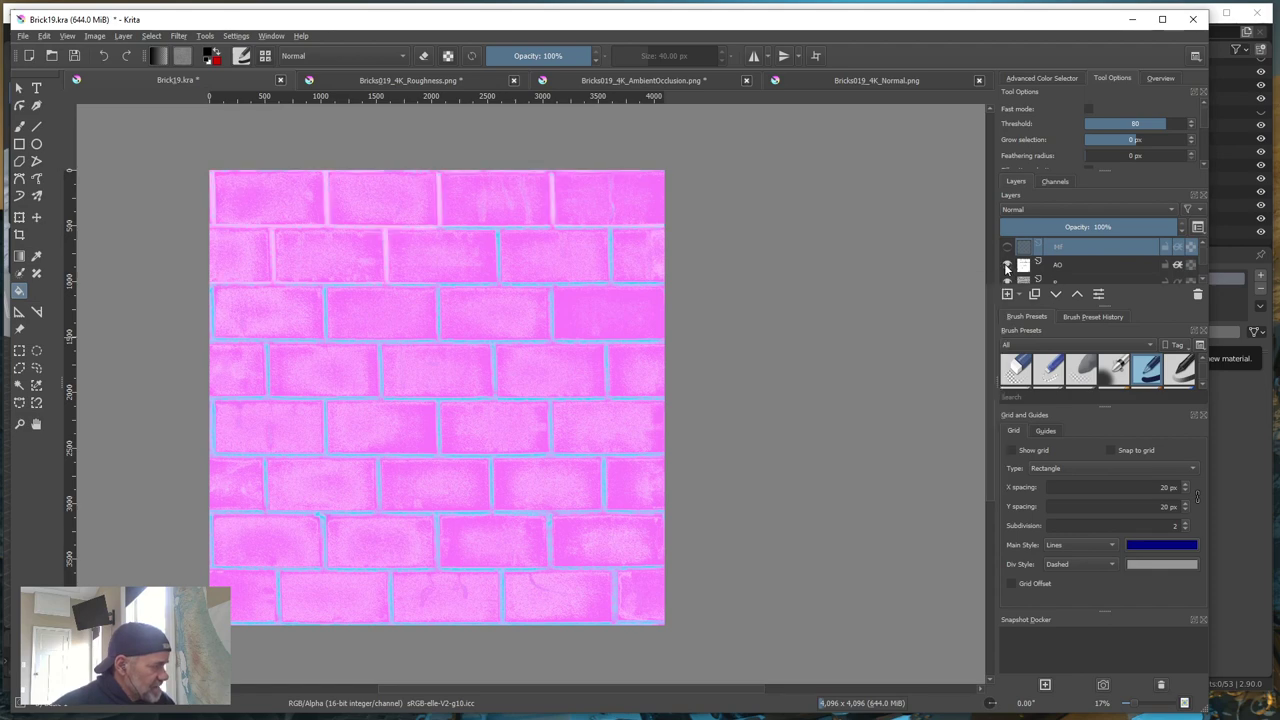
{"action": "scroll", "coordinate": [1017, 266], "scroll_direction": "down", "scroll_amount": 2}
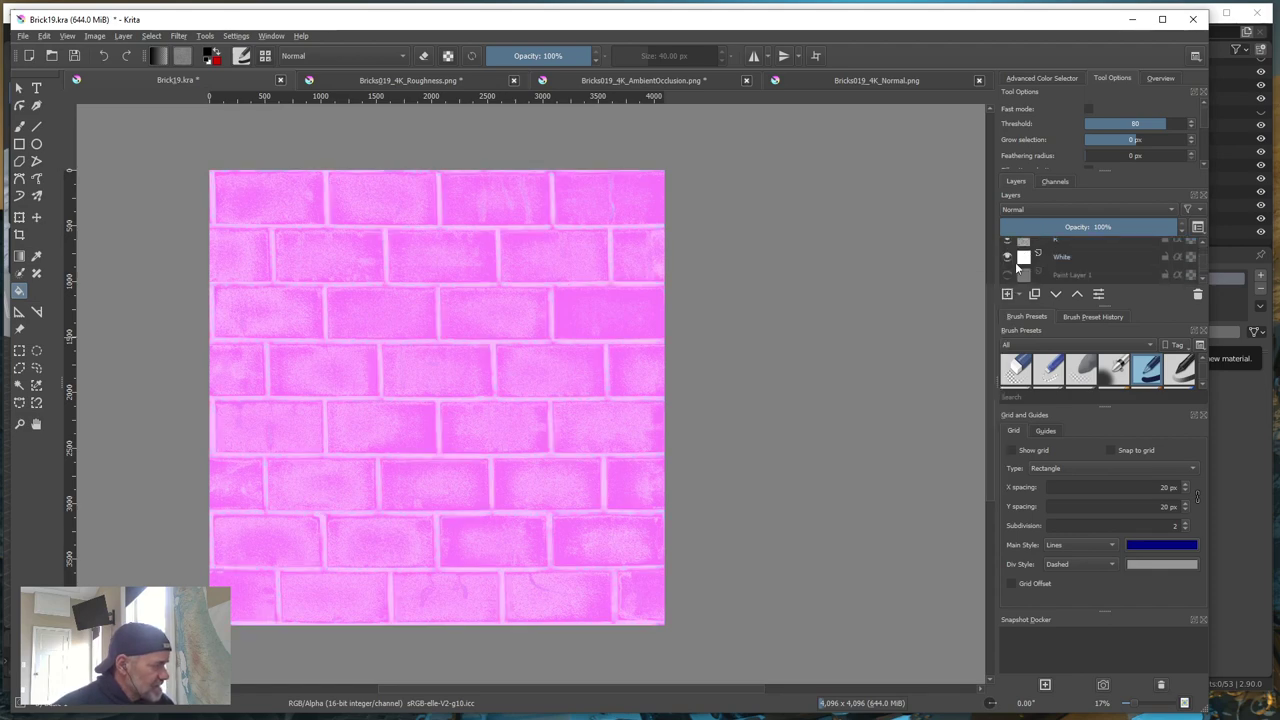
{"action": "left_click", "coordinate": [1008, 243]}
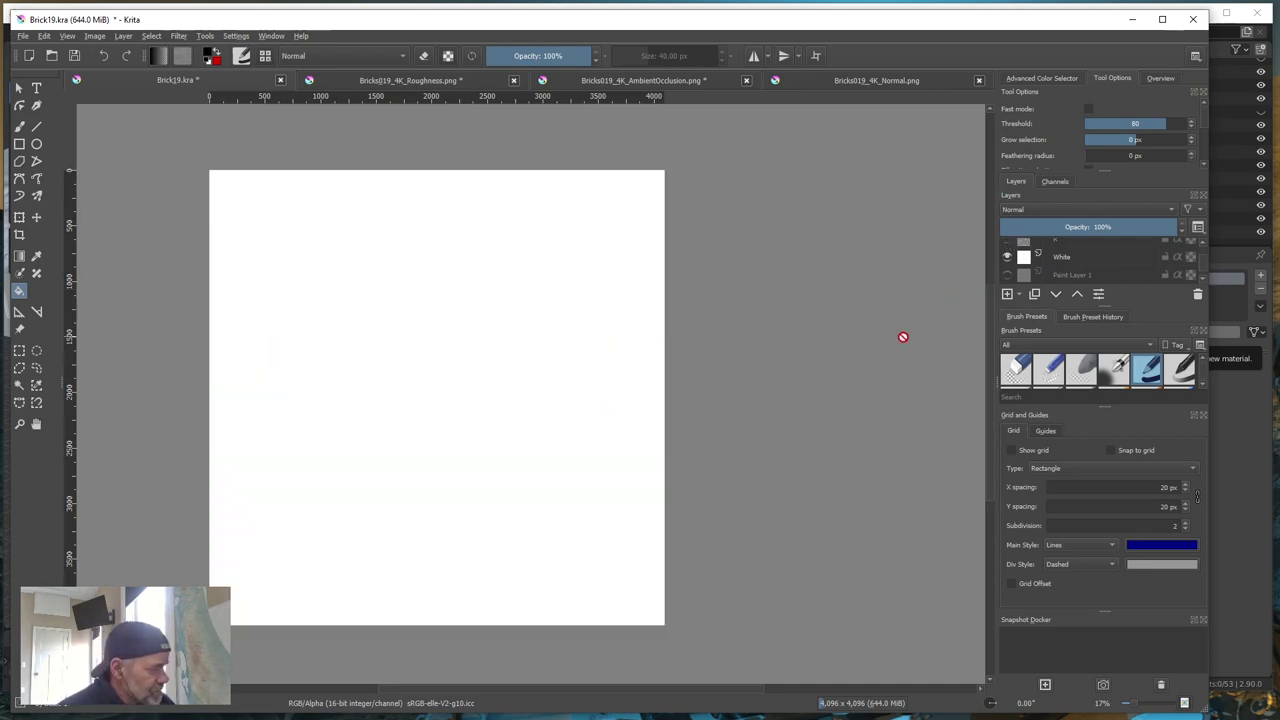
{"action": "scroll", "coordinate": [903, 337], "scroll_direction": "up", "scroll_amount": 1}
{"action": "scroll", "coordinate": [1058, 259], "scroll_direction": "up", "scroll_amount": 1}
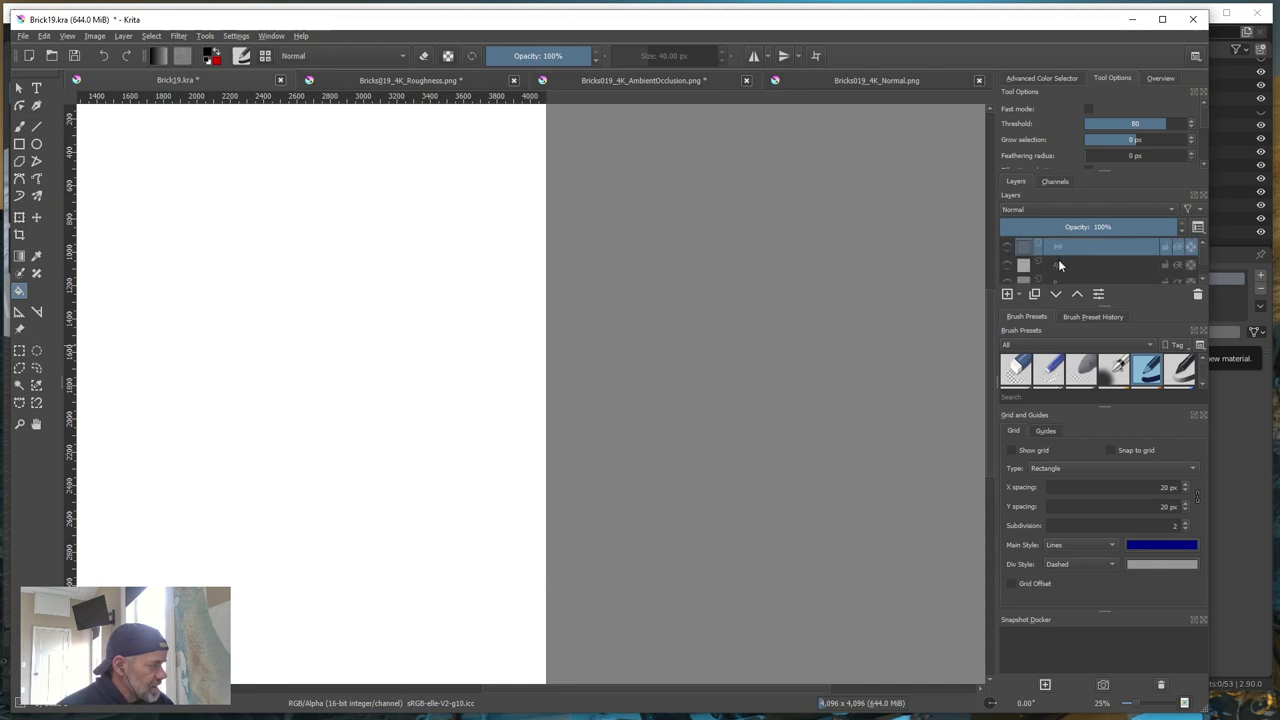
{"action": "left_click", "coordinate": [1007, 246]}
{"action": "left_click", "coordinate": [1008, 263]}
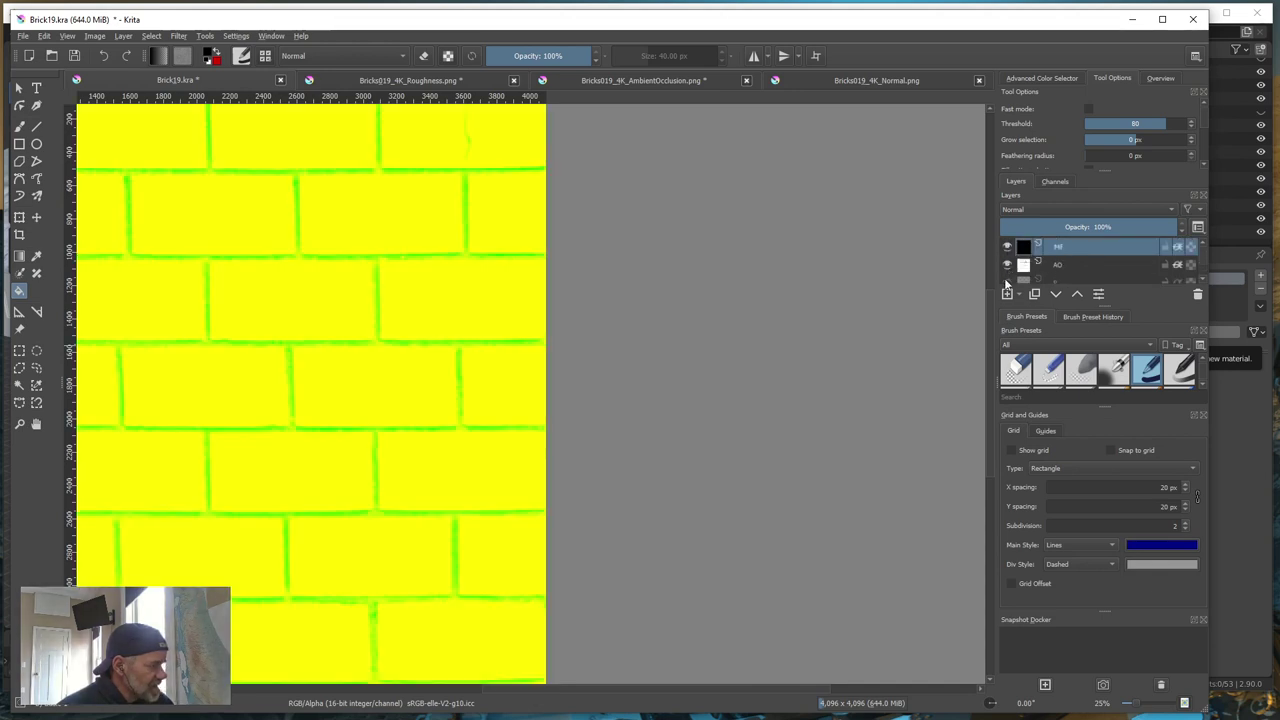
{"action": "left_click", "coordinate": [1007, 282]}
- Hide the White layer so only the orange brick composite shows
{"action": "scroll", "coordinate": [1055, 270], "scroll_direction": "down", "scroll_amount": 1}
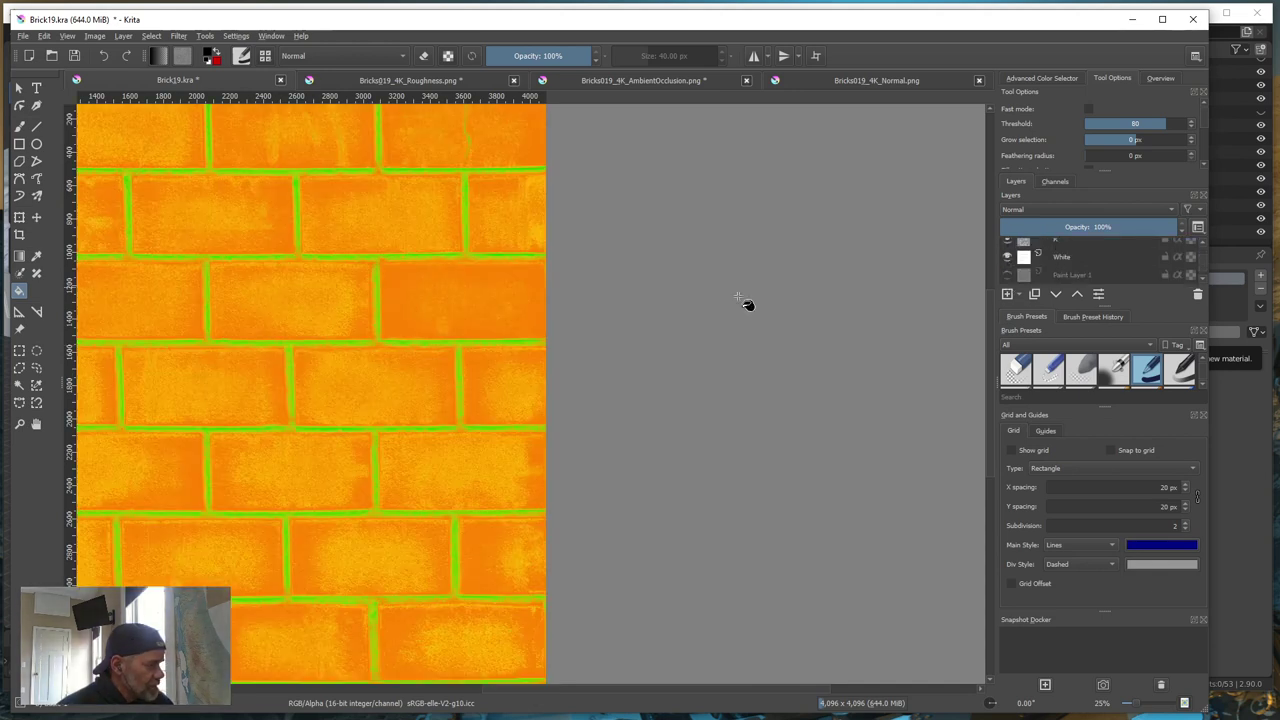
{"action": "scroll", "coordinate": [414, 380], "scroll_direction": "down", "scroll_amount": 3}
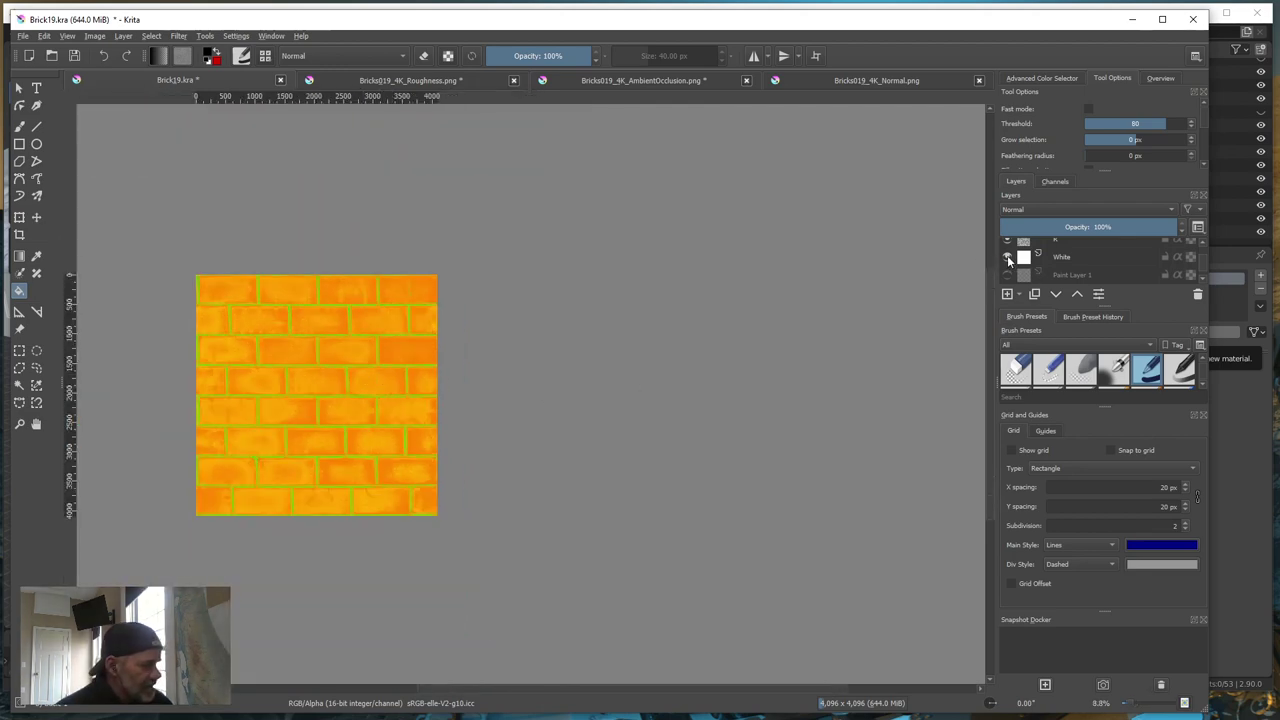
{"action": "left_click", "coordinate": [1008, 257]}
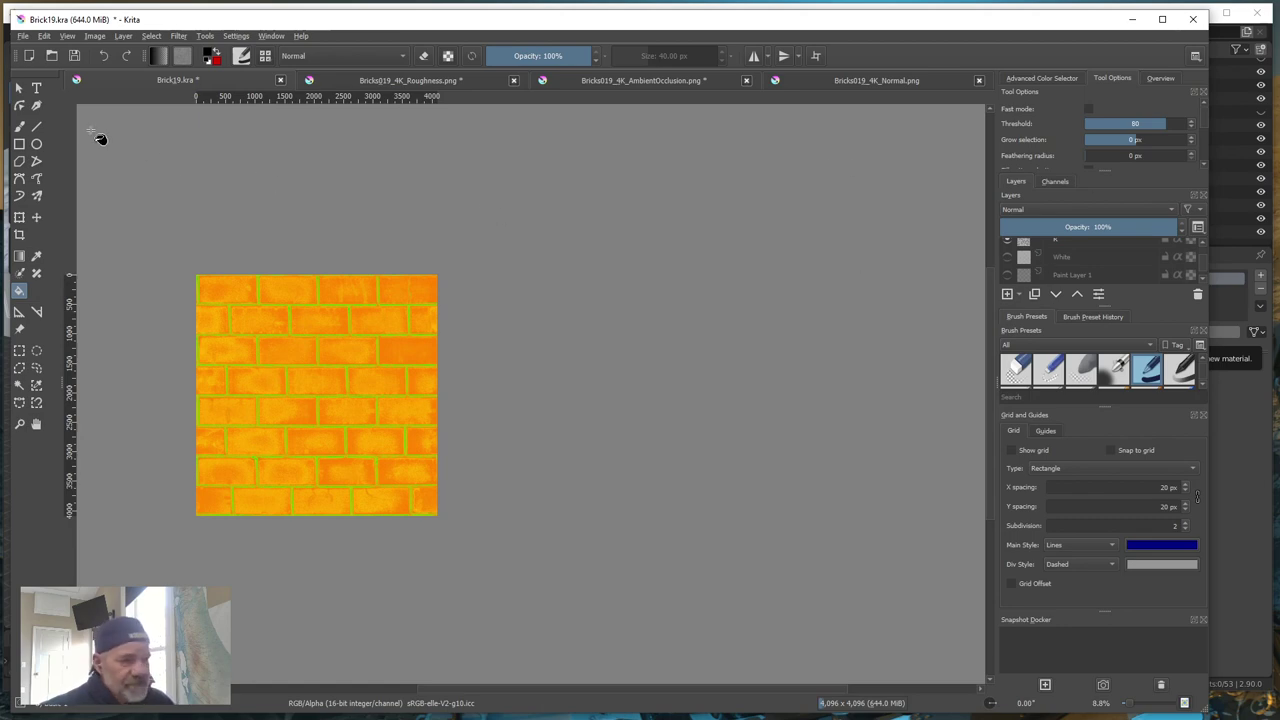
- Re-export the composite over Brick19_AORMf.png in Bricks019_4K, confirming the replacement
{"action": "left_click", "coordinate": [23, 36]}
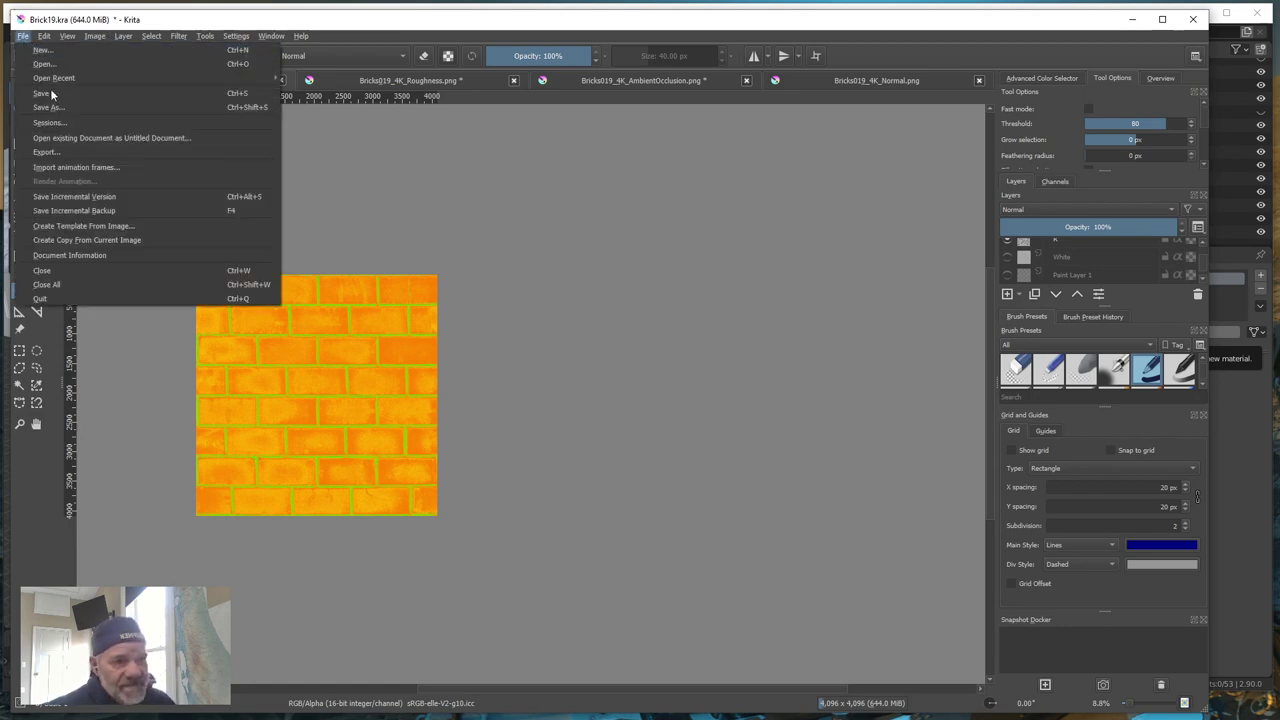
{"action": "left_click", "coordinate": [42, 152]}
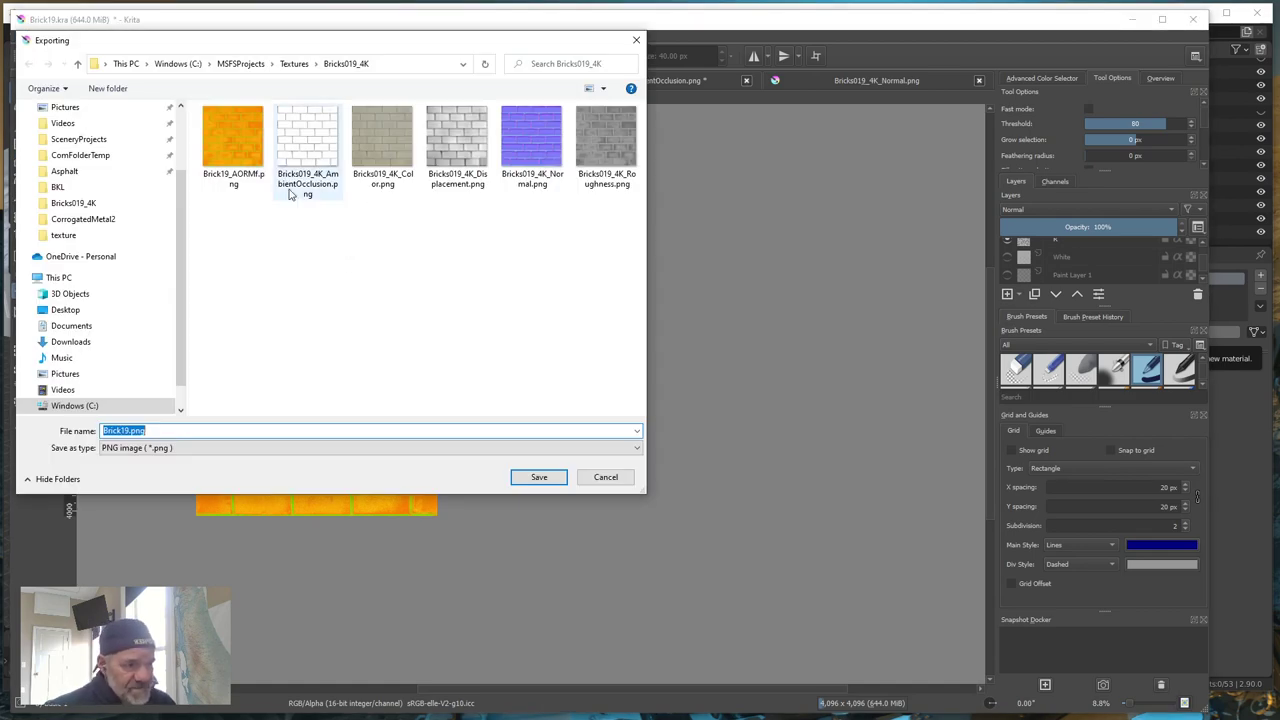
{"action": "left_click", "coordinate": [246, 162]}
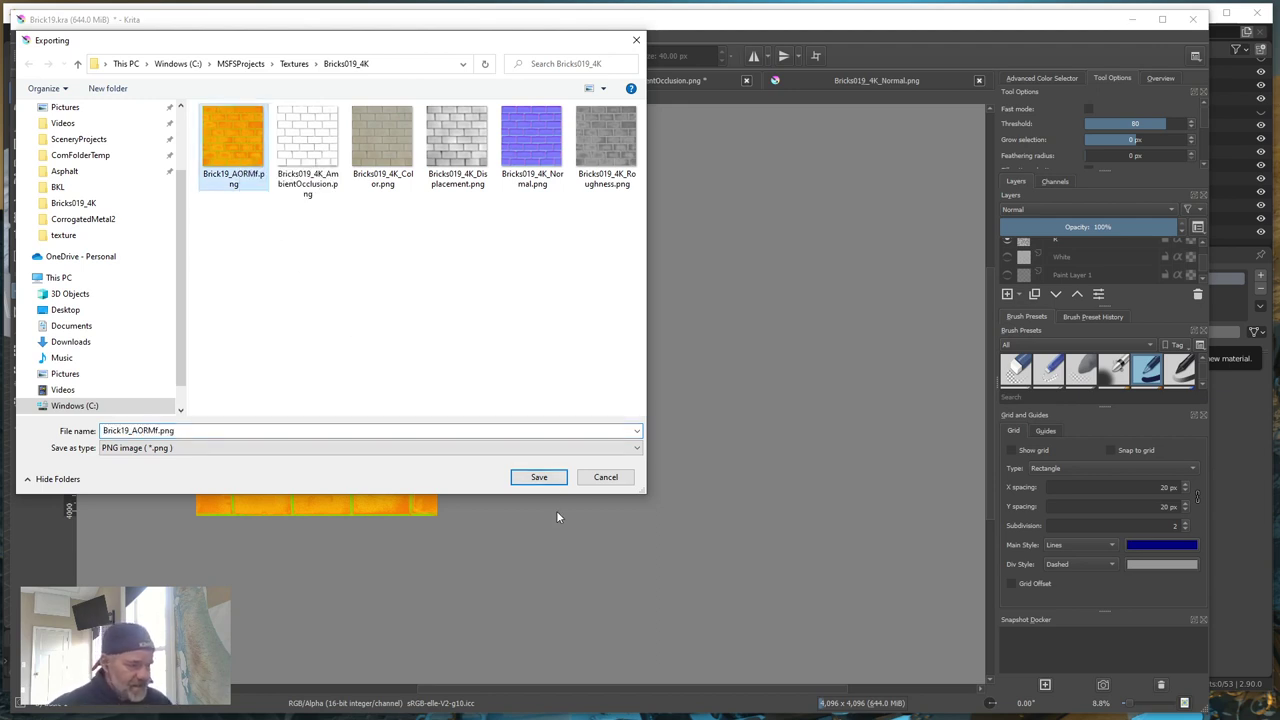
{"action": "left_click", "coordinate": [539, 478]}
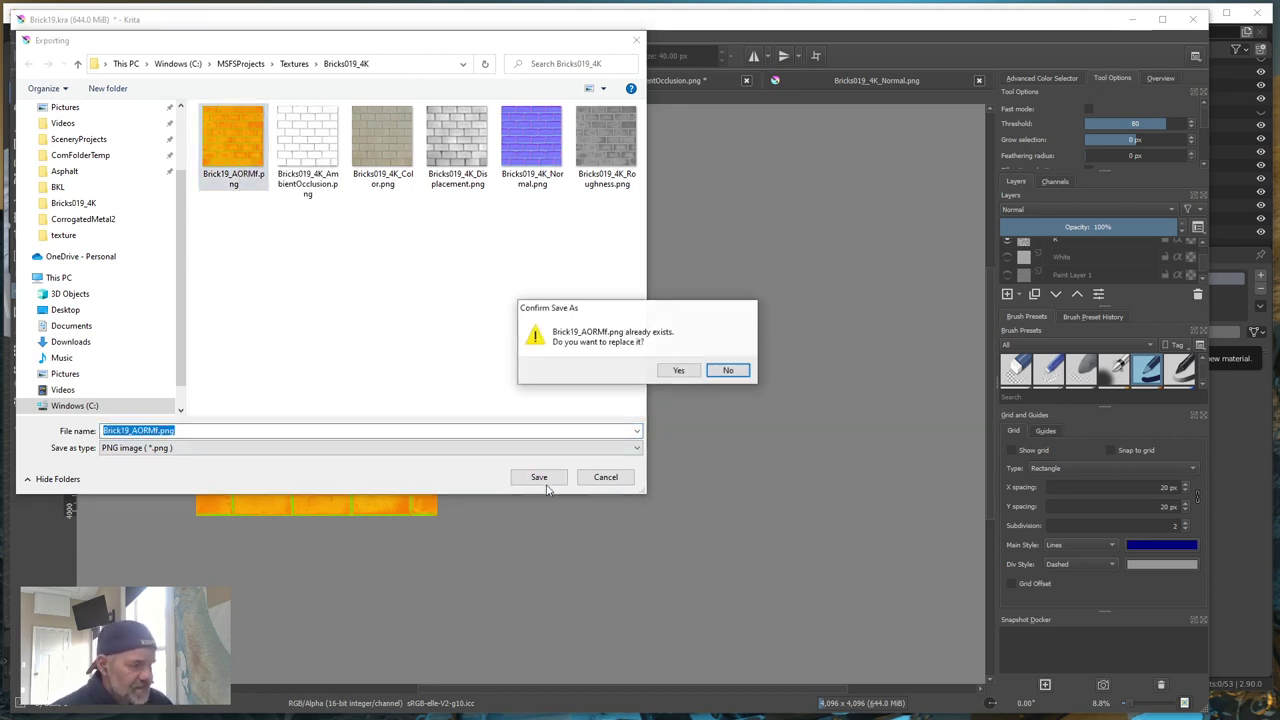
{"action": "left_click", "coordinate": [680, 370]}
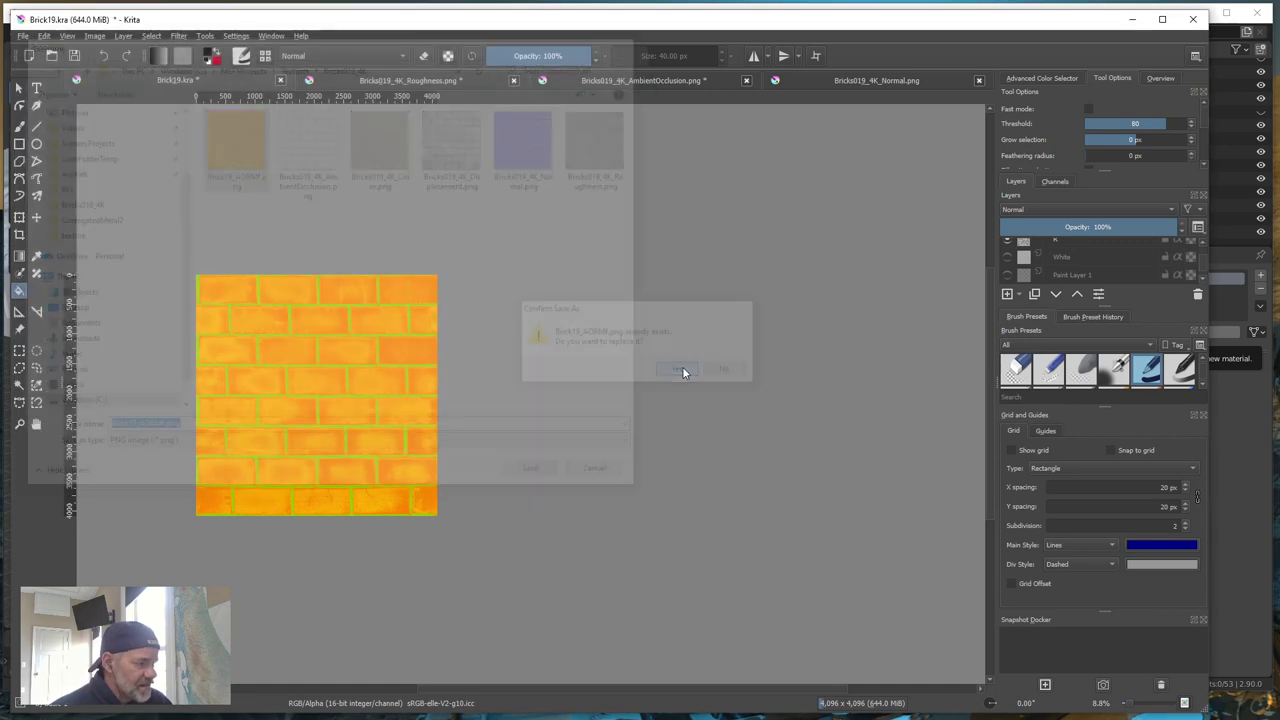
{"action": "left_click", "coordinate": [815, 554]}
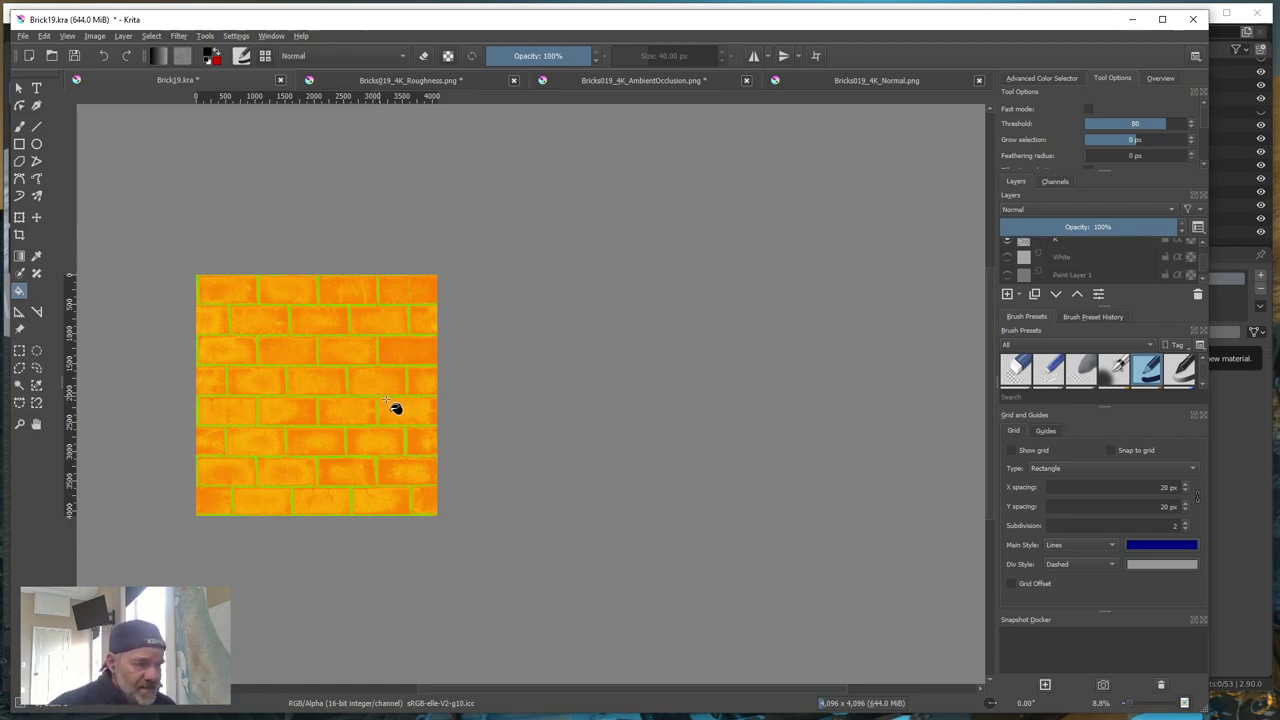
- Hide the Hf and AO texture layers and the layer below them
{"action": "scroll", "coordinate": [1040, 260], "scroll_direction": "up", "scroll_amount": 3}
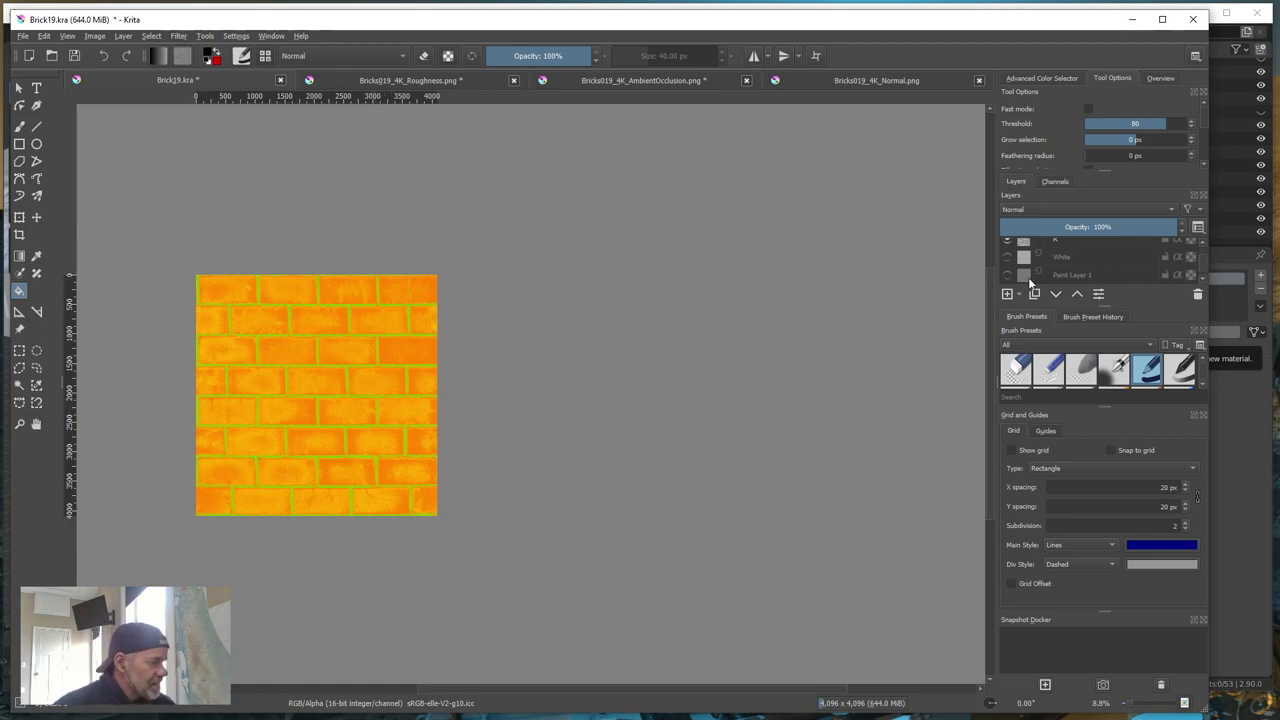
{"action": "left_click", "coordinate": [1040, 247]}
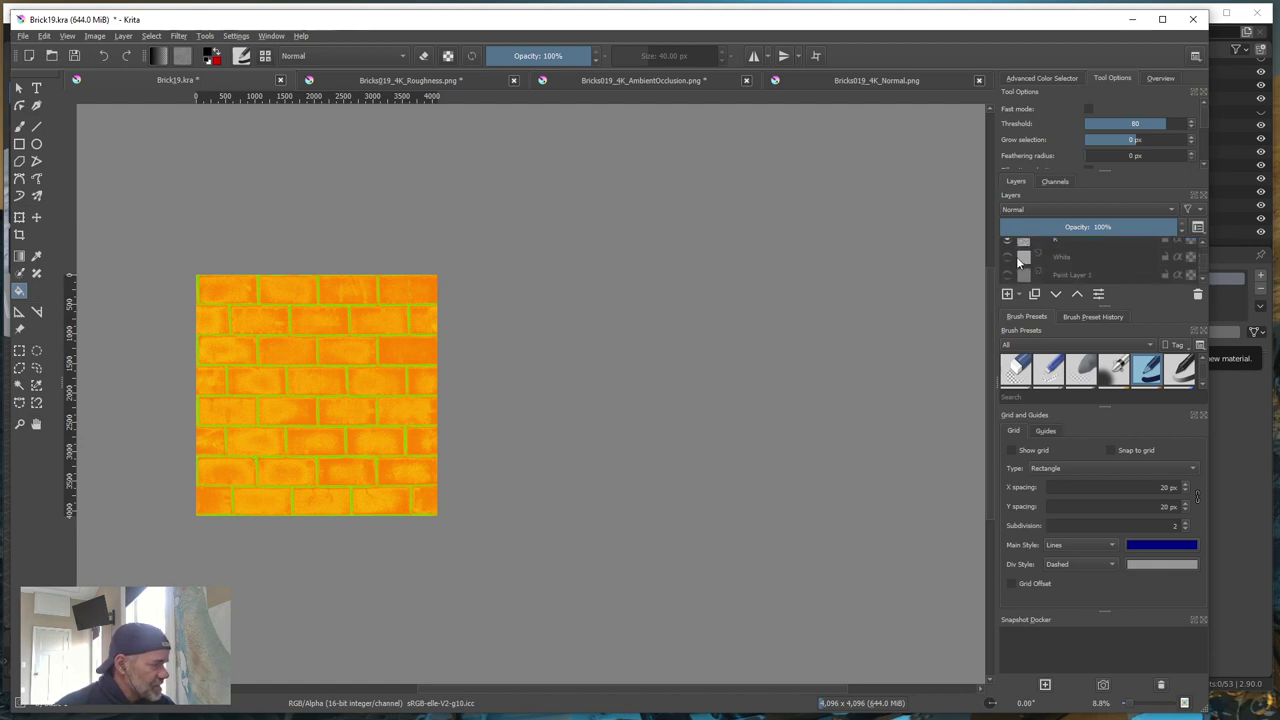
{"action": "left_click", "coordinate": [1008, 247]}
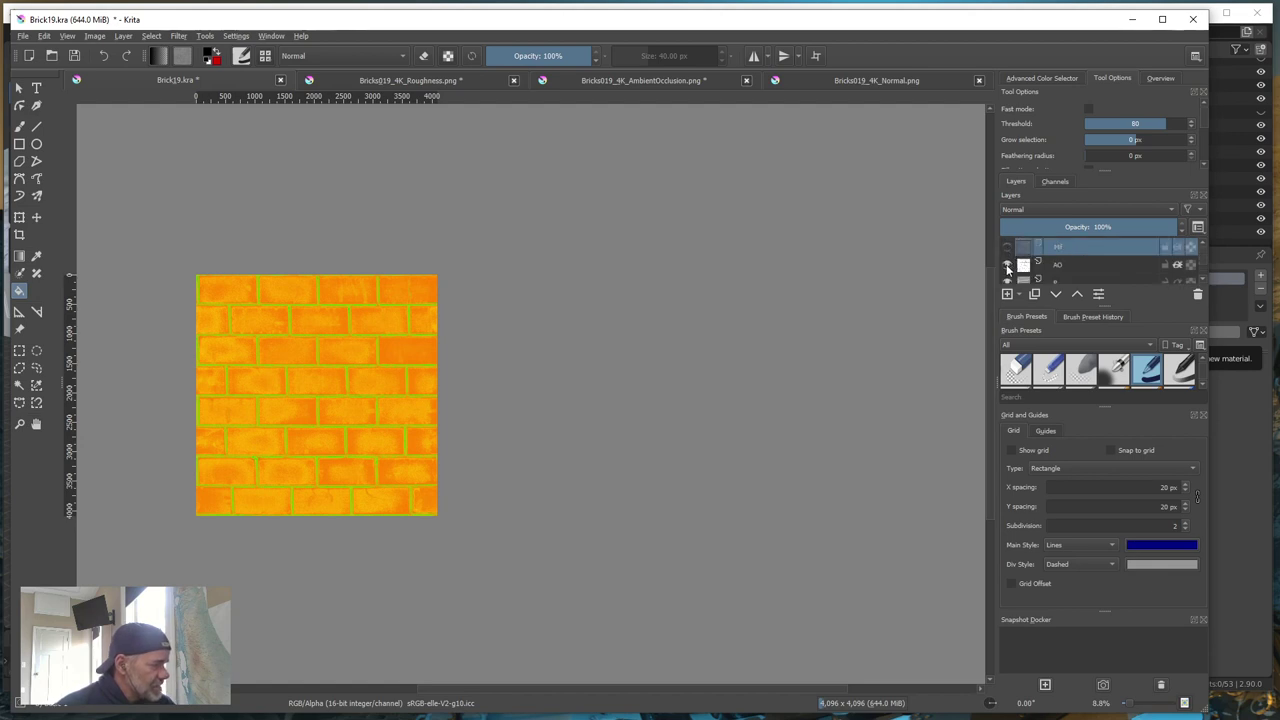
{"action": "left_click", "coordinate": [1006, 264]}
{"action": "left_click", "coordinate": [1007, 270]}
- Make the White layer visible and check its Layer Properties without changing anything
{"action": "scroll", "coordinate": [1018, 272], "scroll_direction": "down", "scroll_amount": 1}
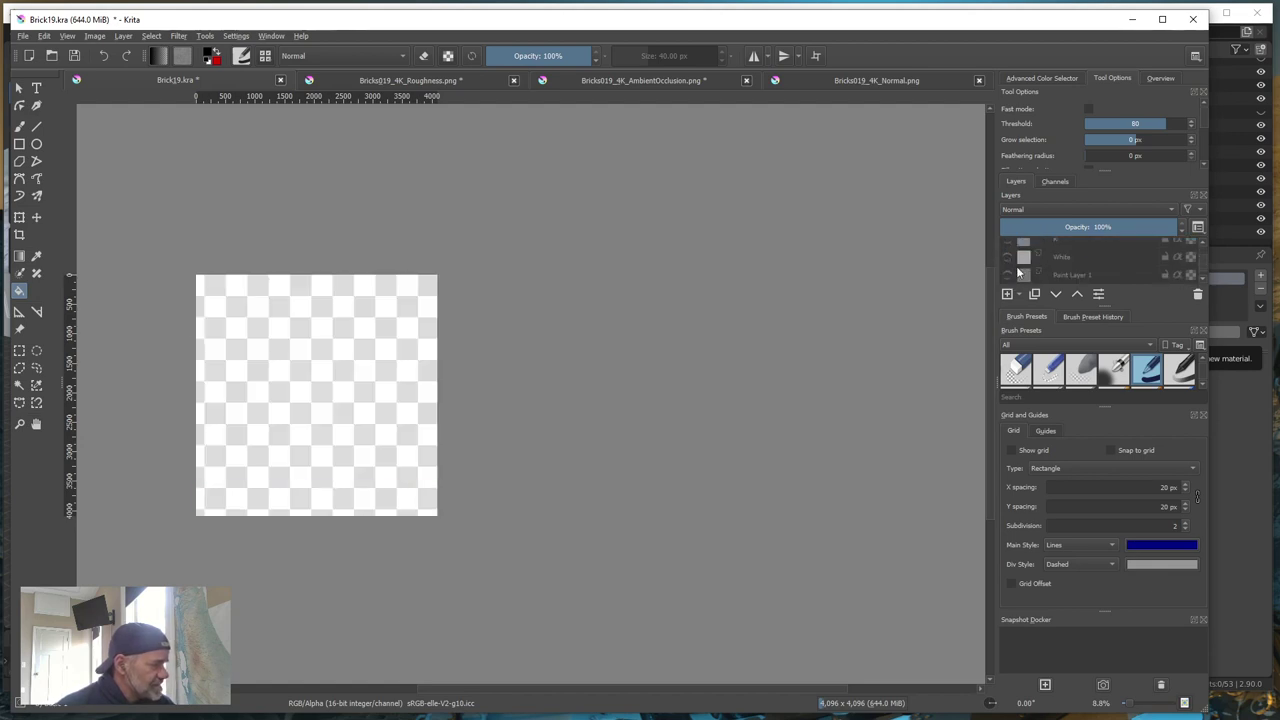
{"action": "left_click", "coordinate": [1007, 257]}
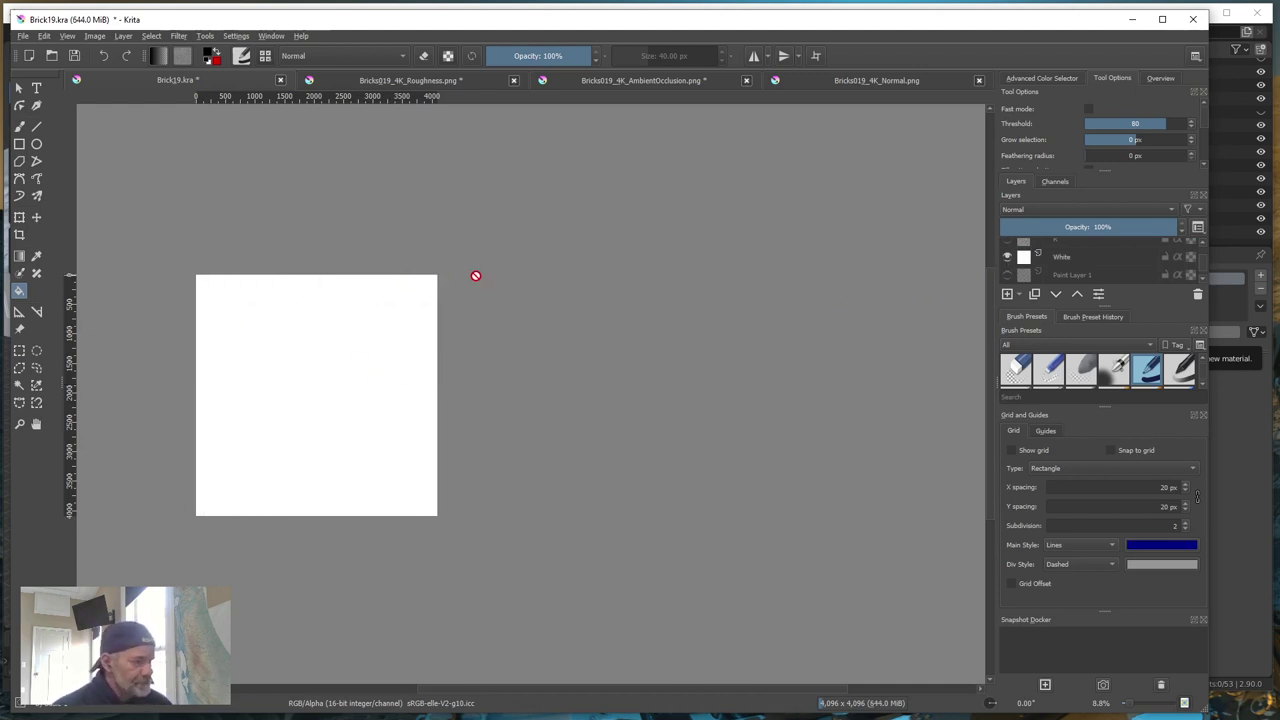
{"action": "right_click", "coordinate": [1066, 260]}
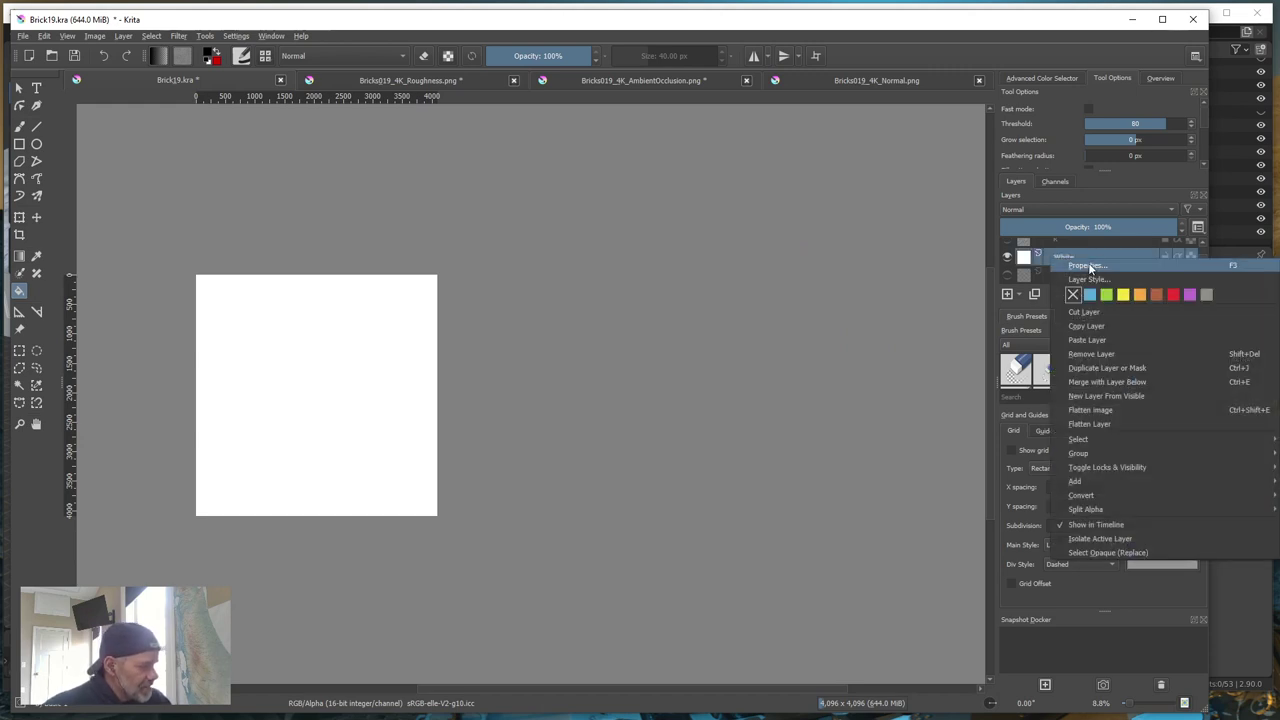
{"action": "left_click", "coordinate": [1087, 266]}
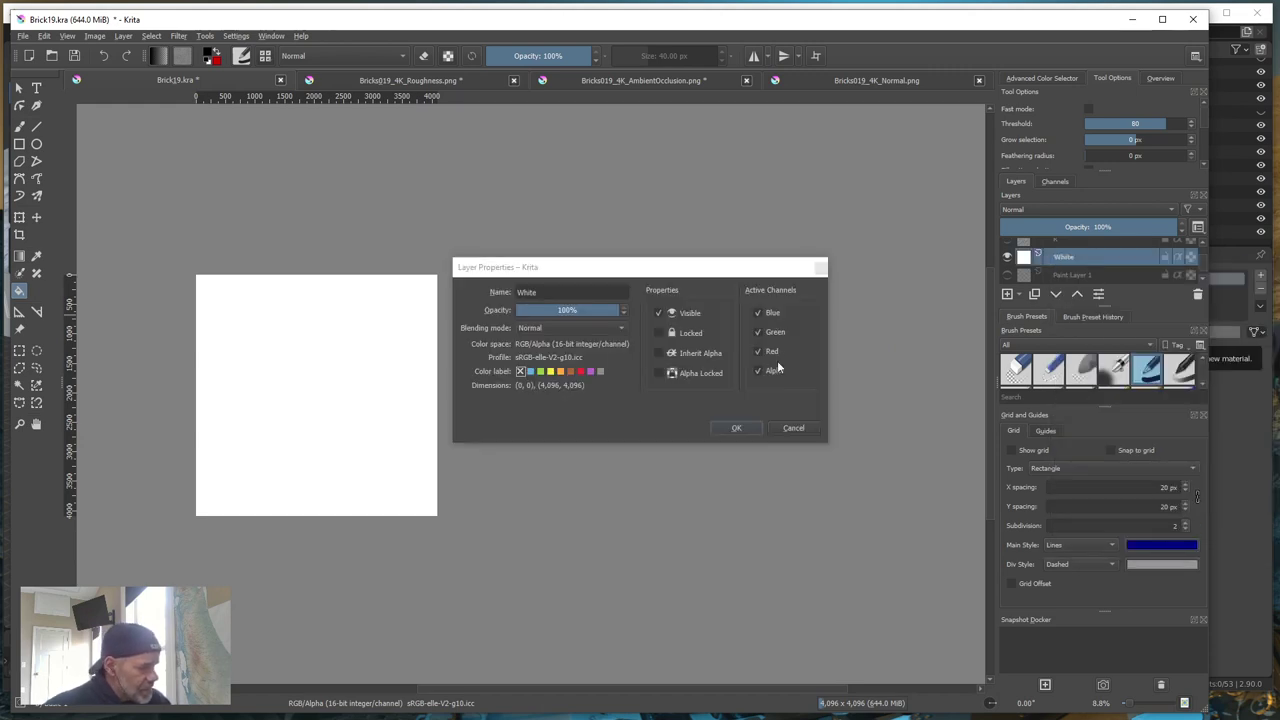
{"action": "left_click", "coordinate": [793, 428]}
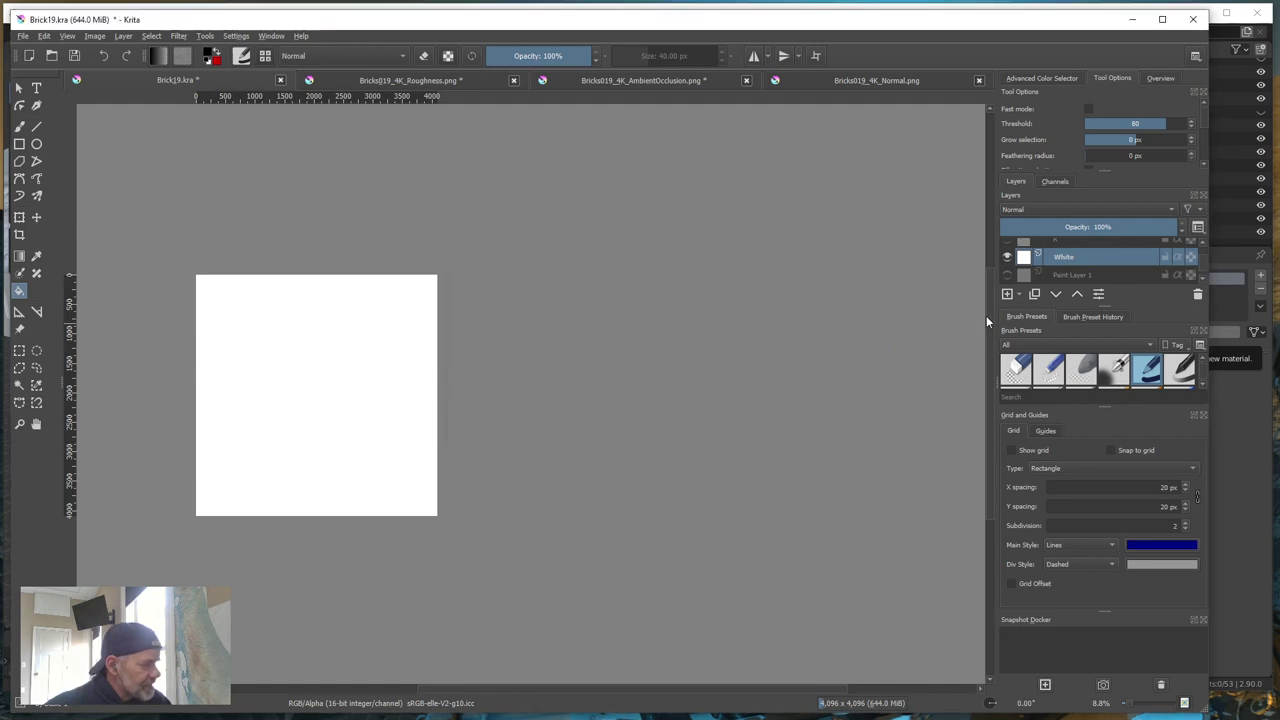
- Export the white image as Brick19_Albedo.png in Bricks019_4K, accepting the default PNG options
{"action": "left_click", "coordinate": [22, 36]}
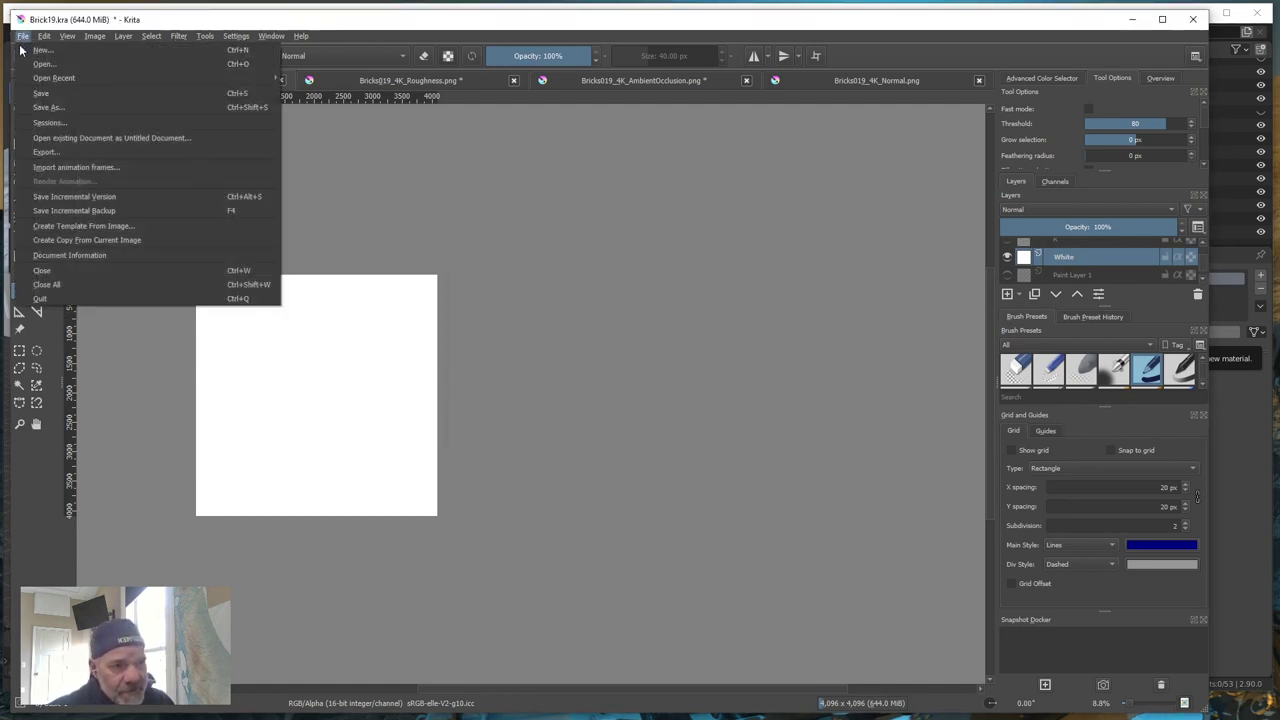
{"action": "left_click", "coordinate": [49, 153]}
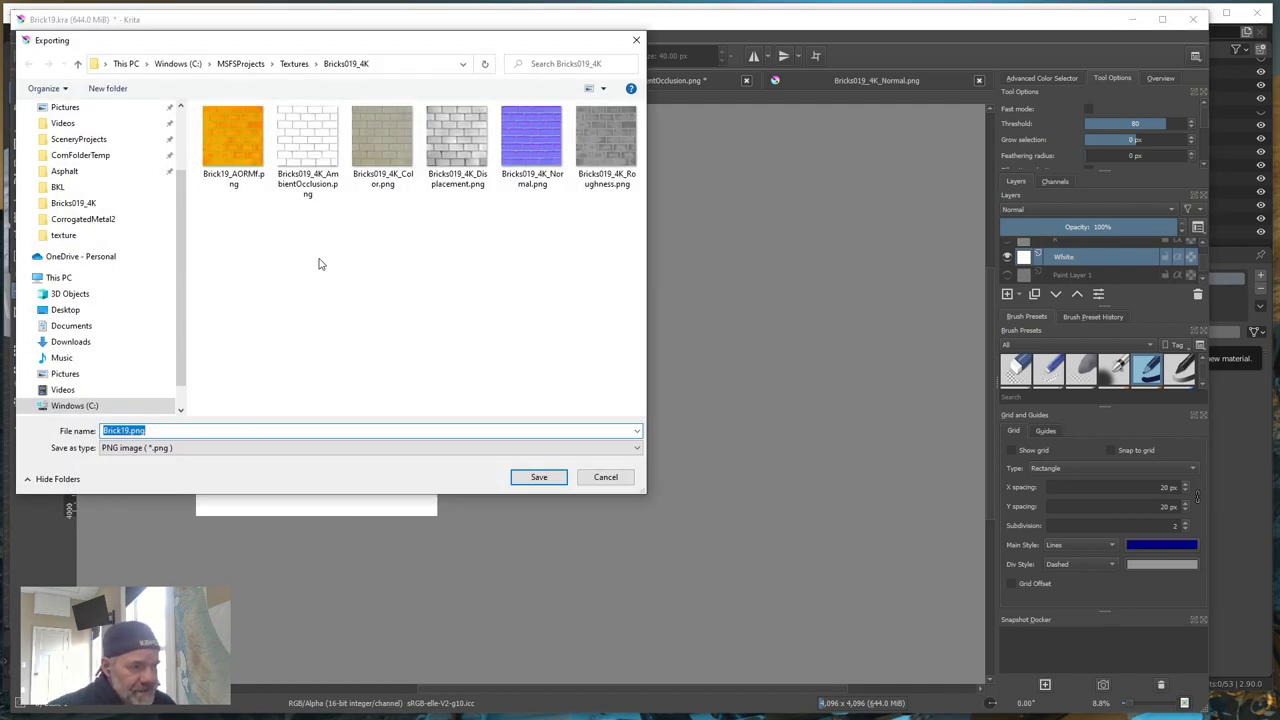
{"action": "left_click", "coordinate": [136, 432]}
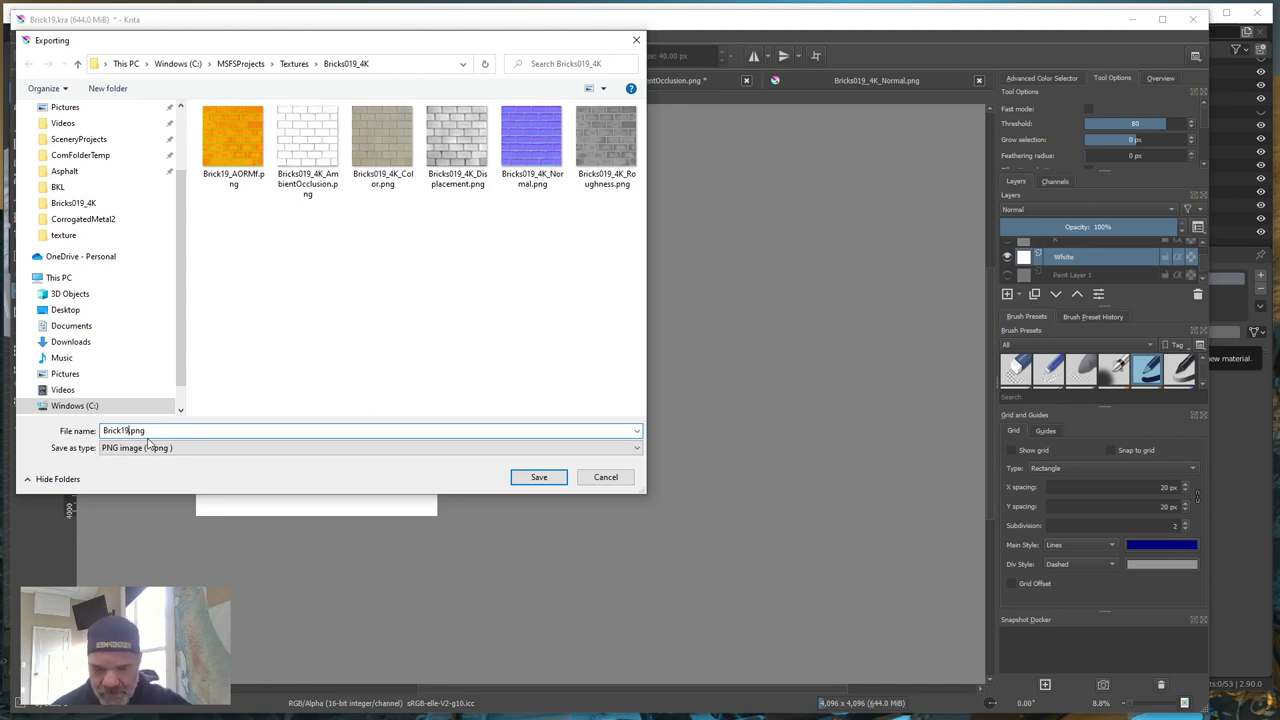
{"action": "type", "text": "_"}
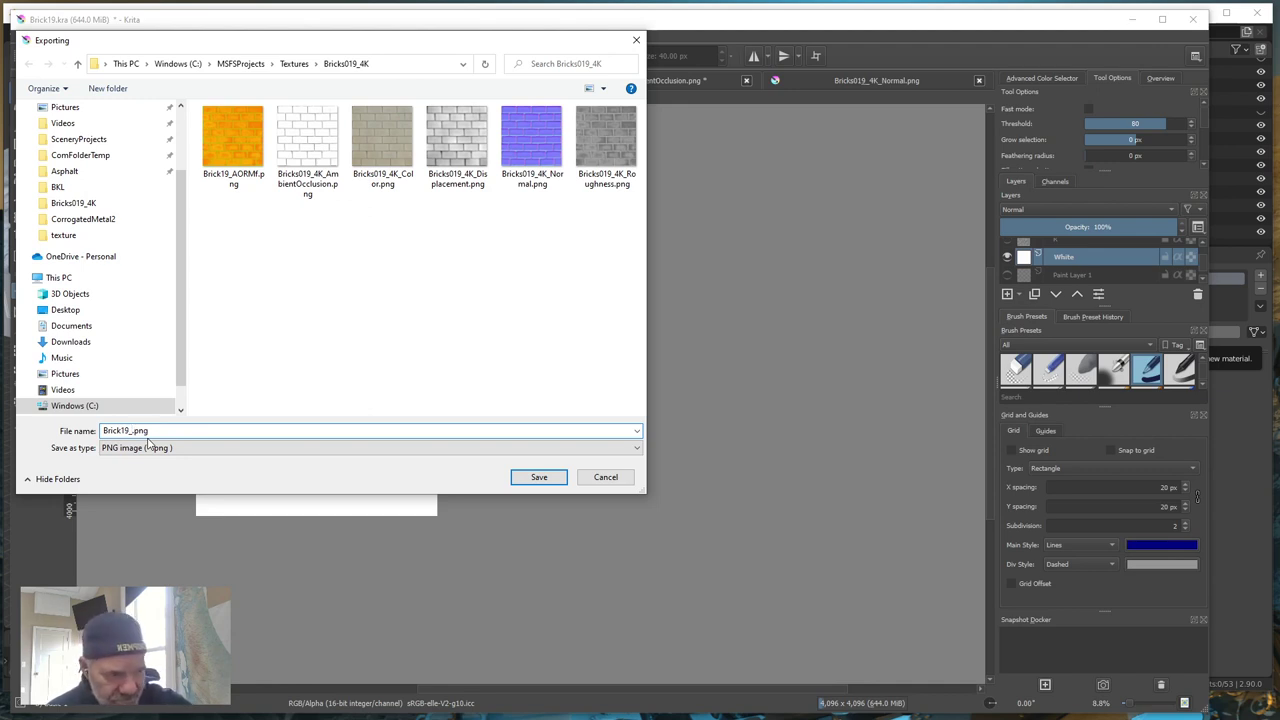
{"action": "type", "text": "A"}
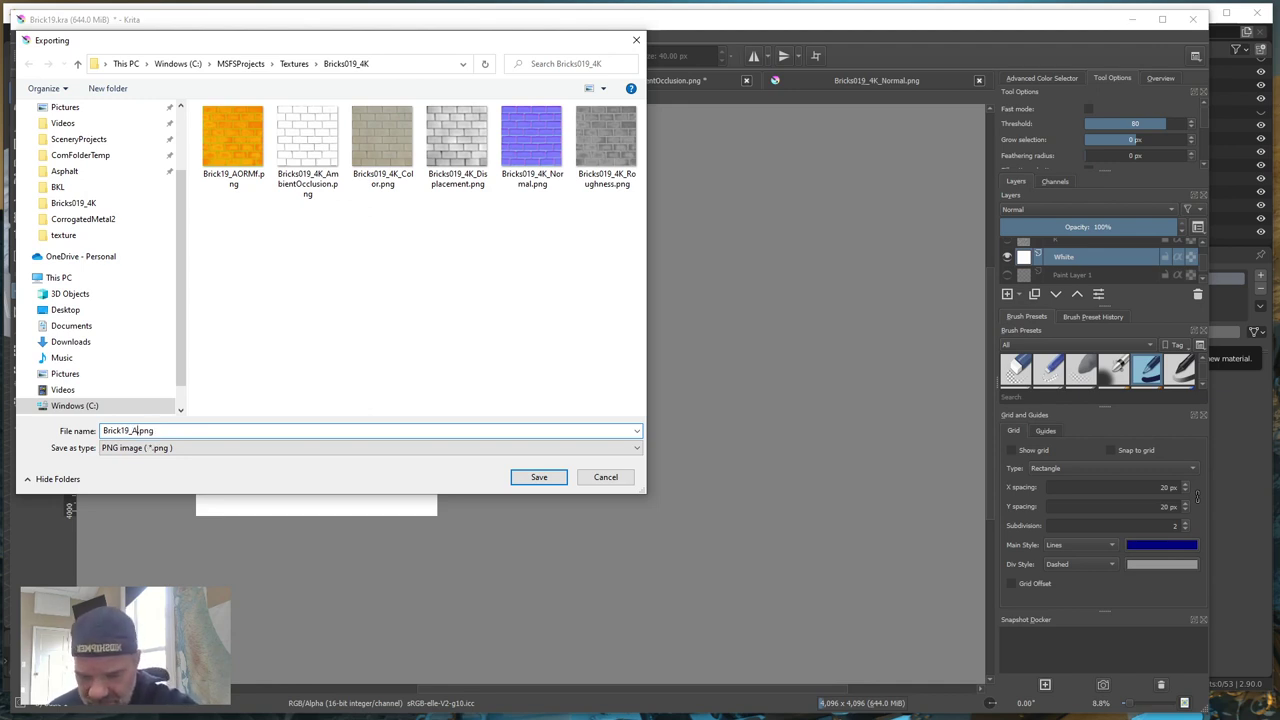
{"action": "type", "text": "lbedo"}
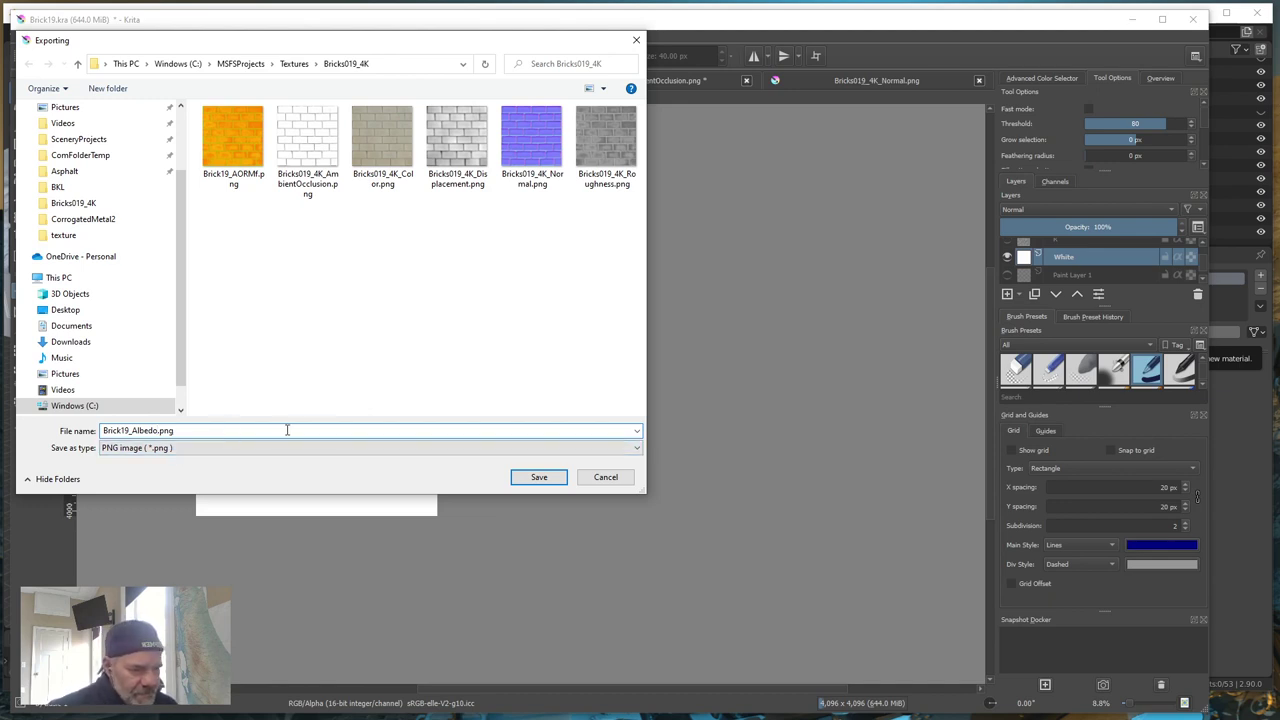
{"action": "left_click", "coordinate": [547, 480]}
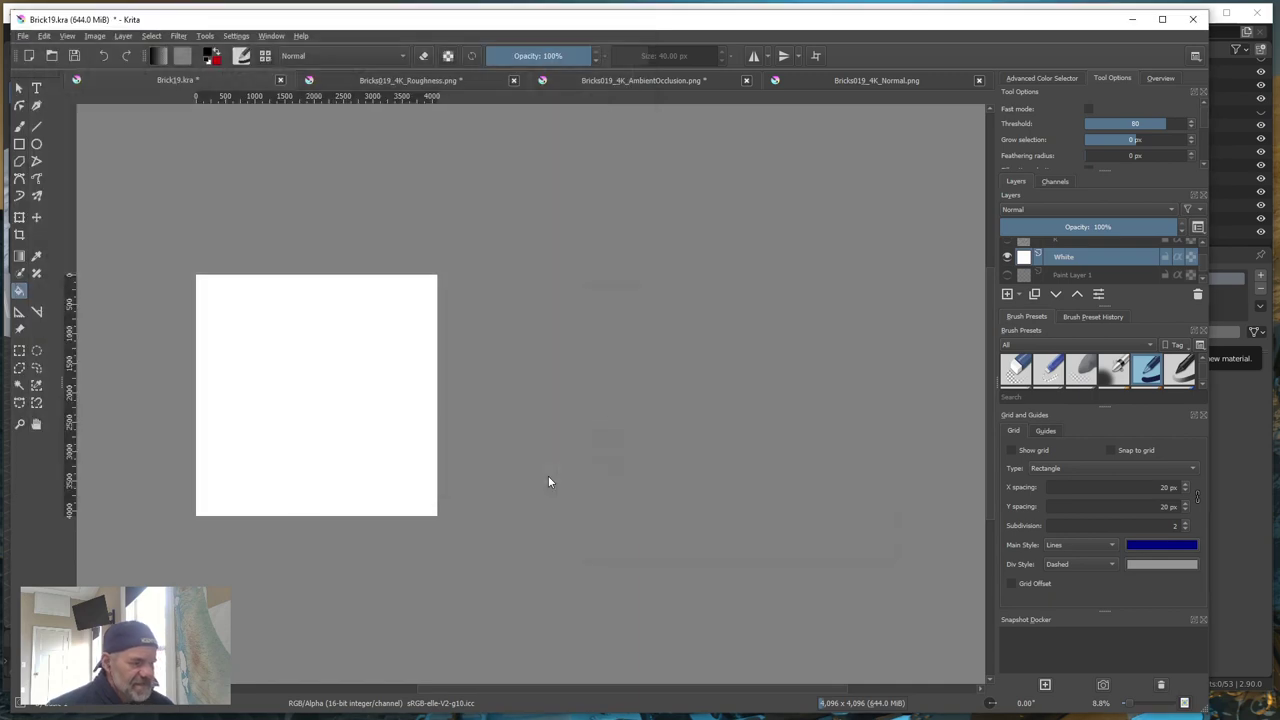
{"action": "left_click", "coordinate": [815, 553]}
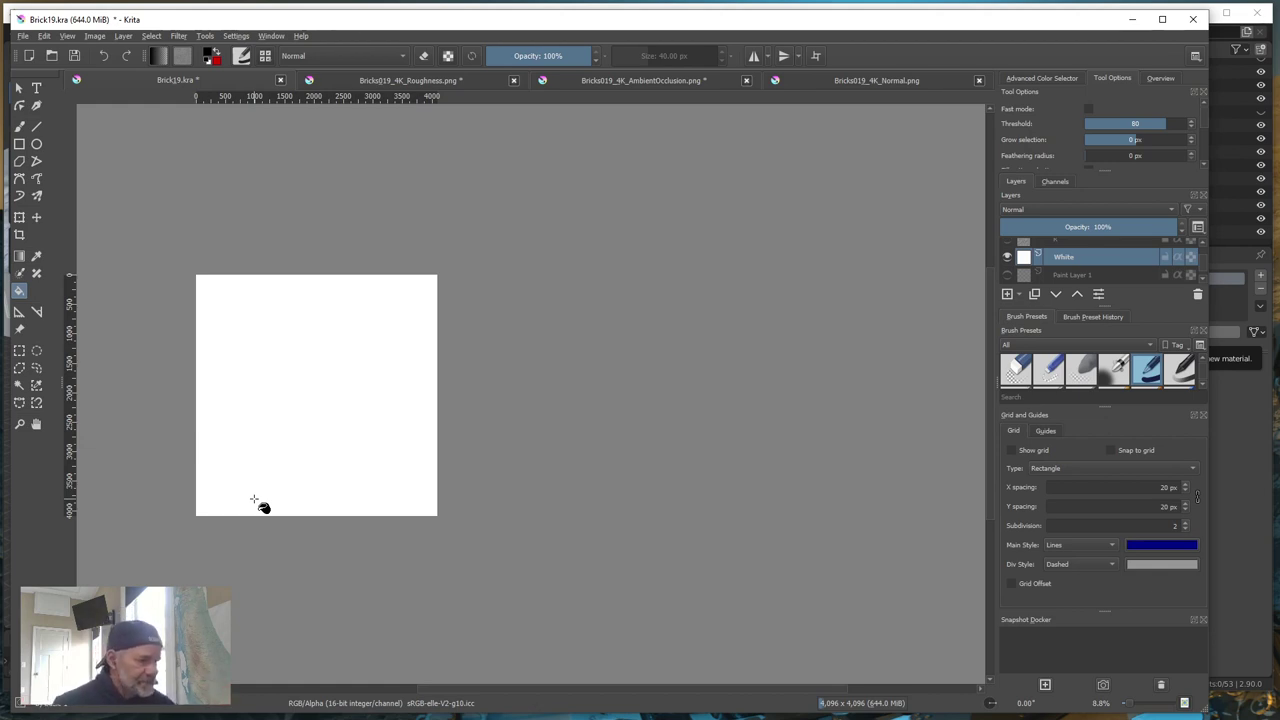
- Minimize Krita and File Explorer, then select the OfficeWall object in Blender's viewport
{"action": "left_click", "coordinate": [1135, 20]}
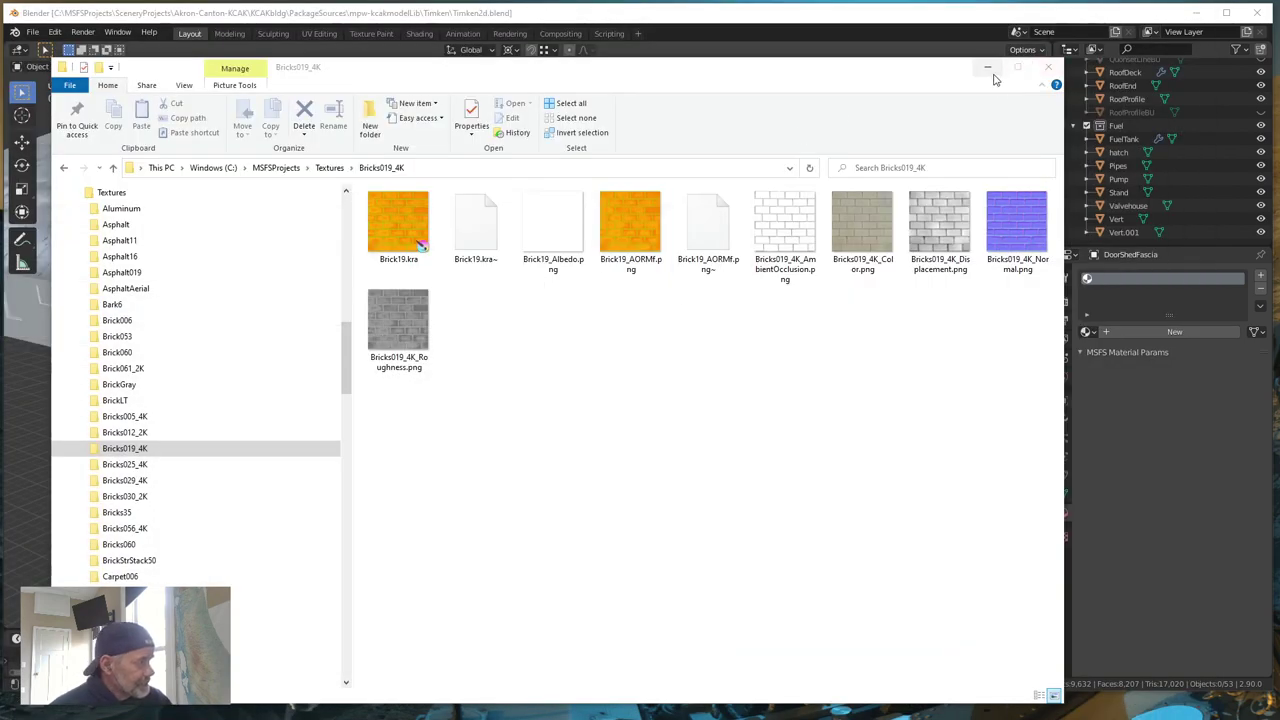
{"action": "left_click", "coordinate": [987, 67]}
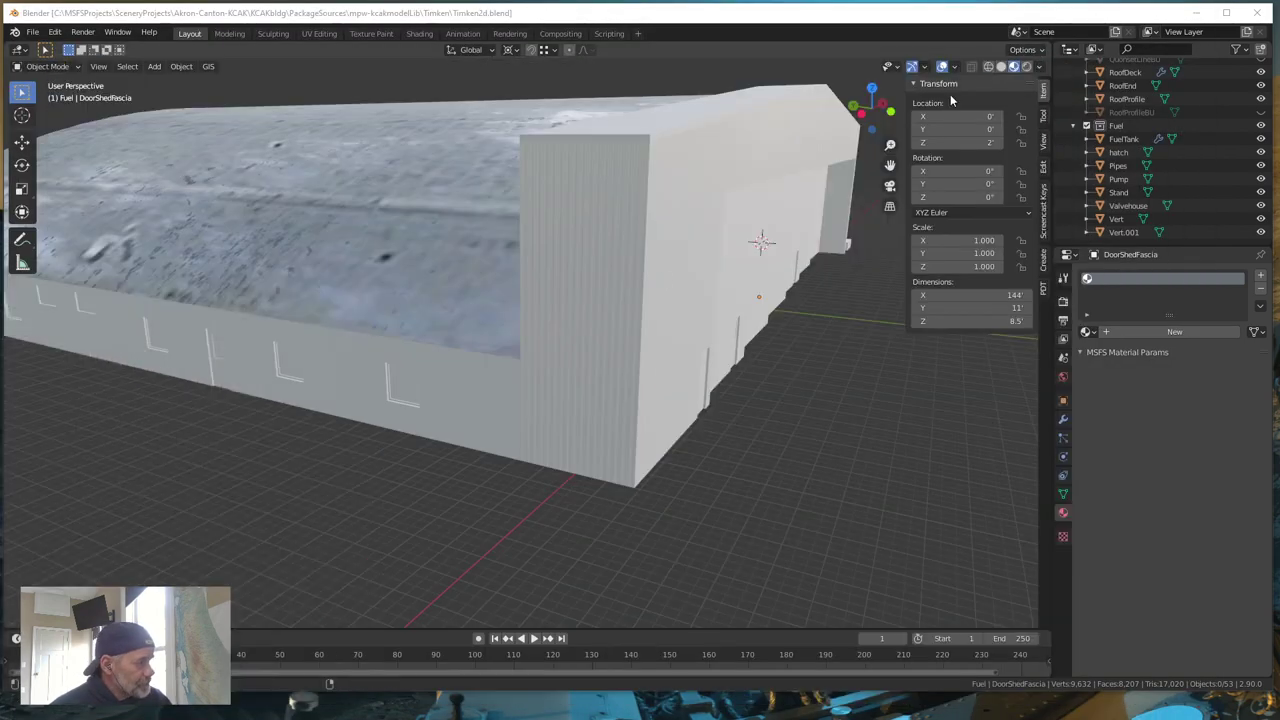
{"action": "left_click", "coordinate": [469, 410]}
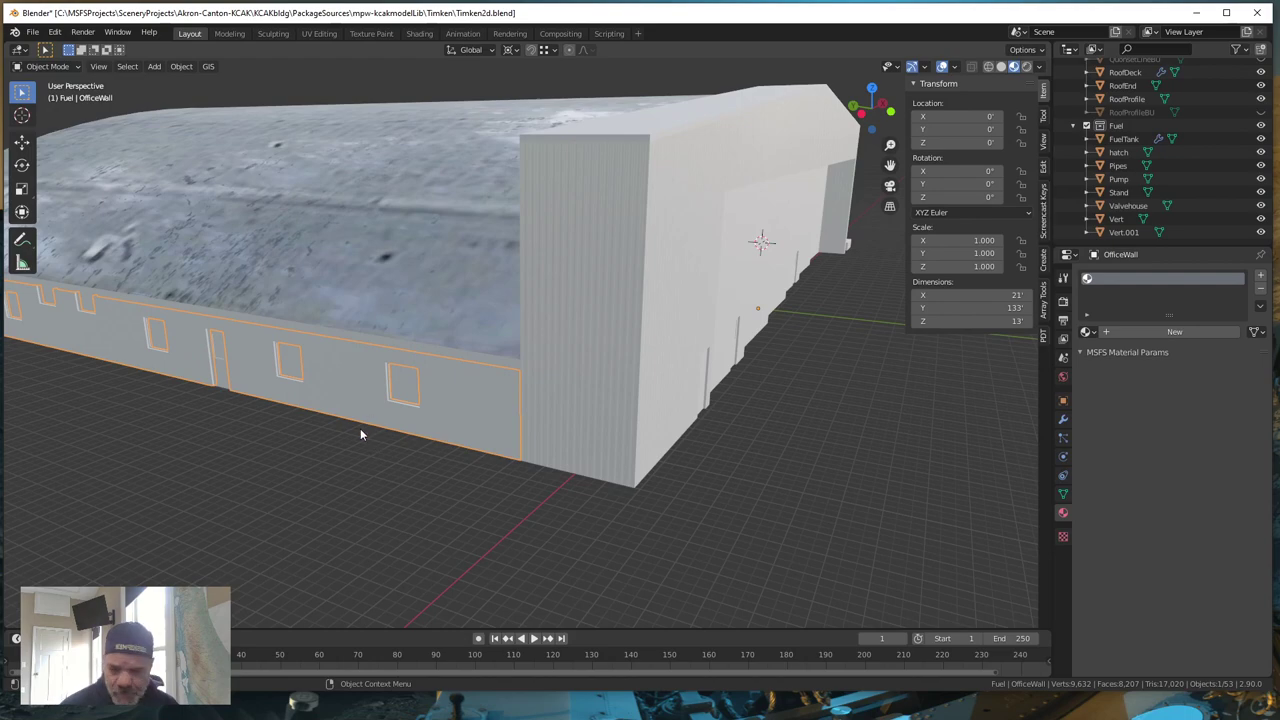
{"action": "middle_click_drag", "start_coordinate": [342, 452], "coordinate": [581, 442]}
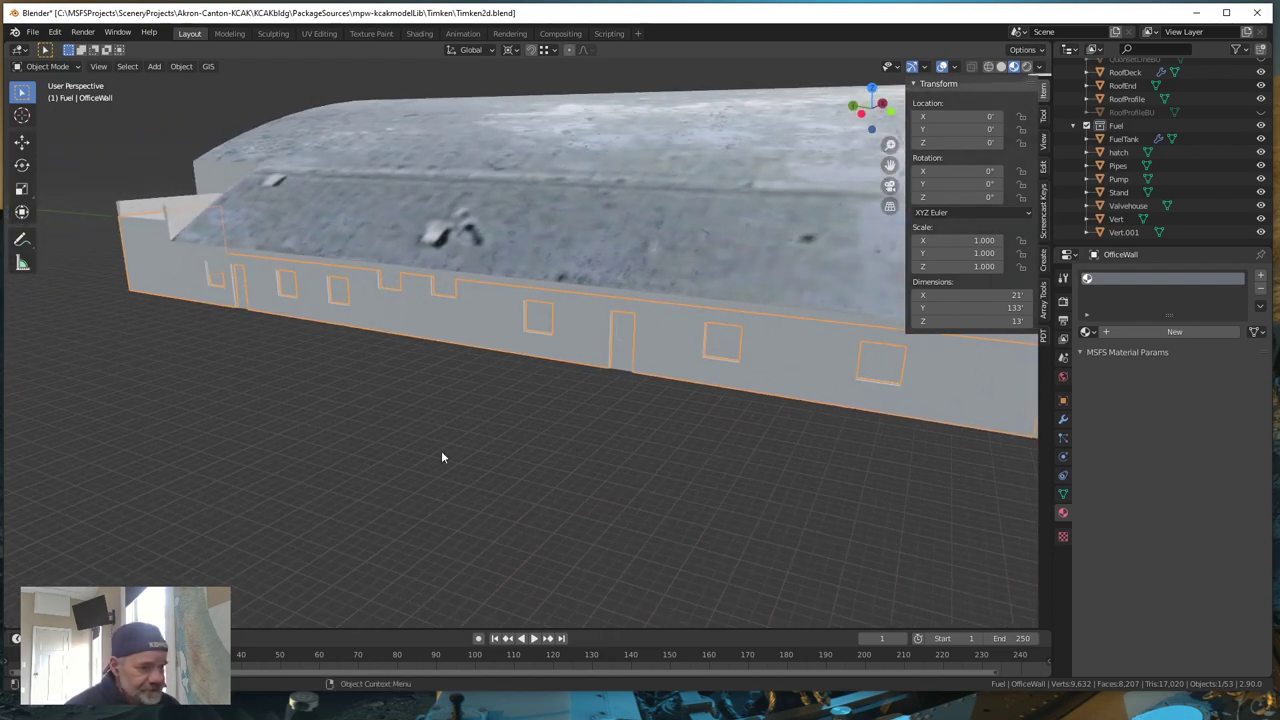
{"action": "scroll", "coordinate": [447, 455], "scroll_direction": "down", "scroll_amount": 5}
{"action": "middle_click_drag", "start_coordinate": [466, 437], "coordinate": [677, 417]}
{"action": "scroll", "coordinate": [601, 430], "scroll_direction": "up", "scroll_amount": 3}
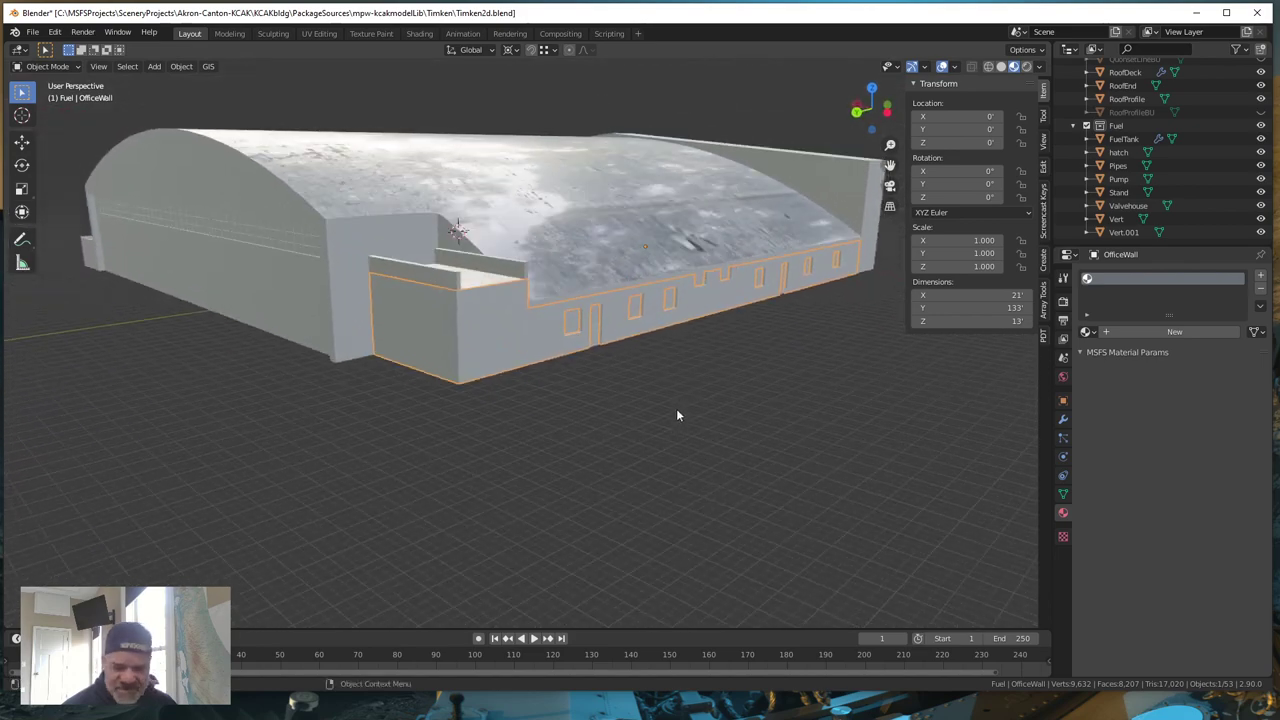
{"action": "middle_click_drag", "start_coordinate": [546, 466], "coordinate": [516, 402]}
{"action": "scroll", "coordinate": [597, 474], "scroll_direction": "up", "scroll_amount": 2}
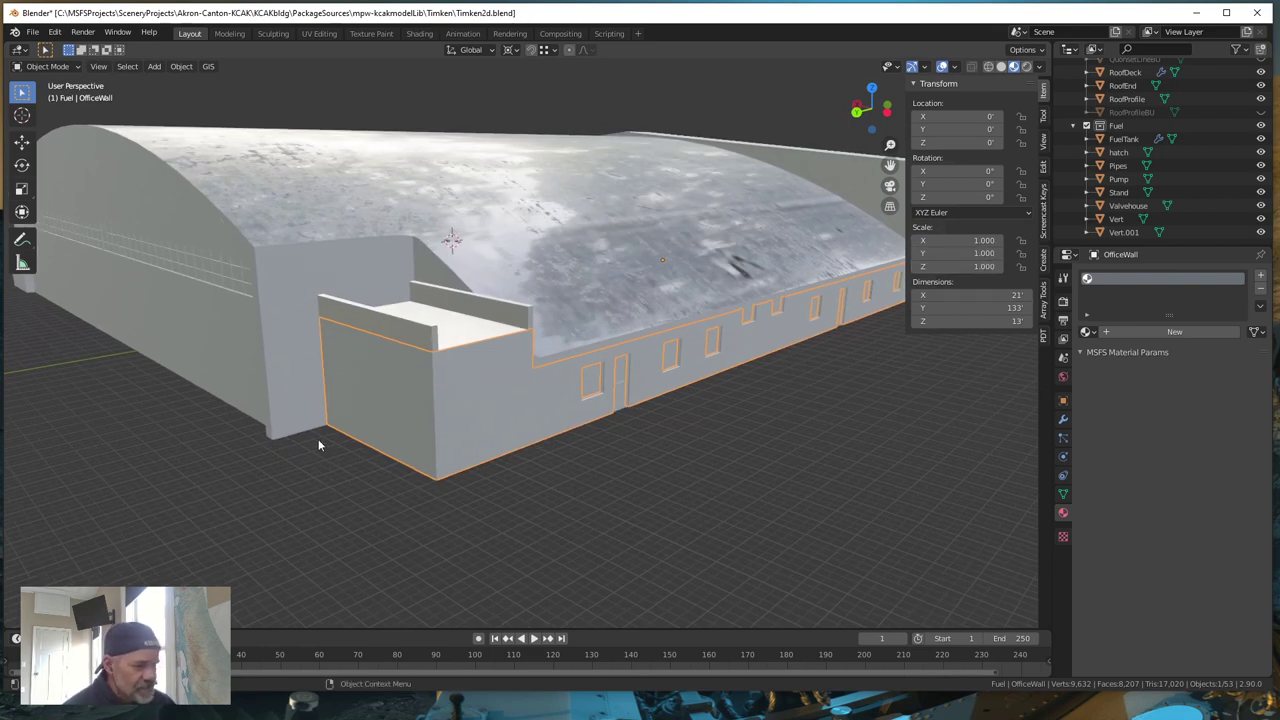
- Apply OfficeWall's scale via Object > Apply > Scale and switch to UV Editing
{"action": "left_click", "coordinate": [181, 67]}
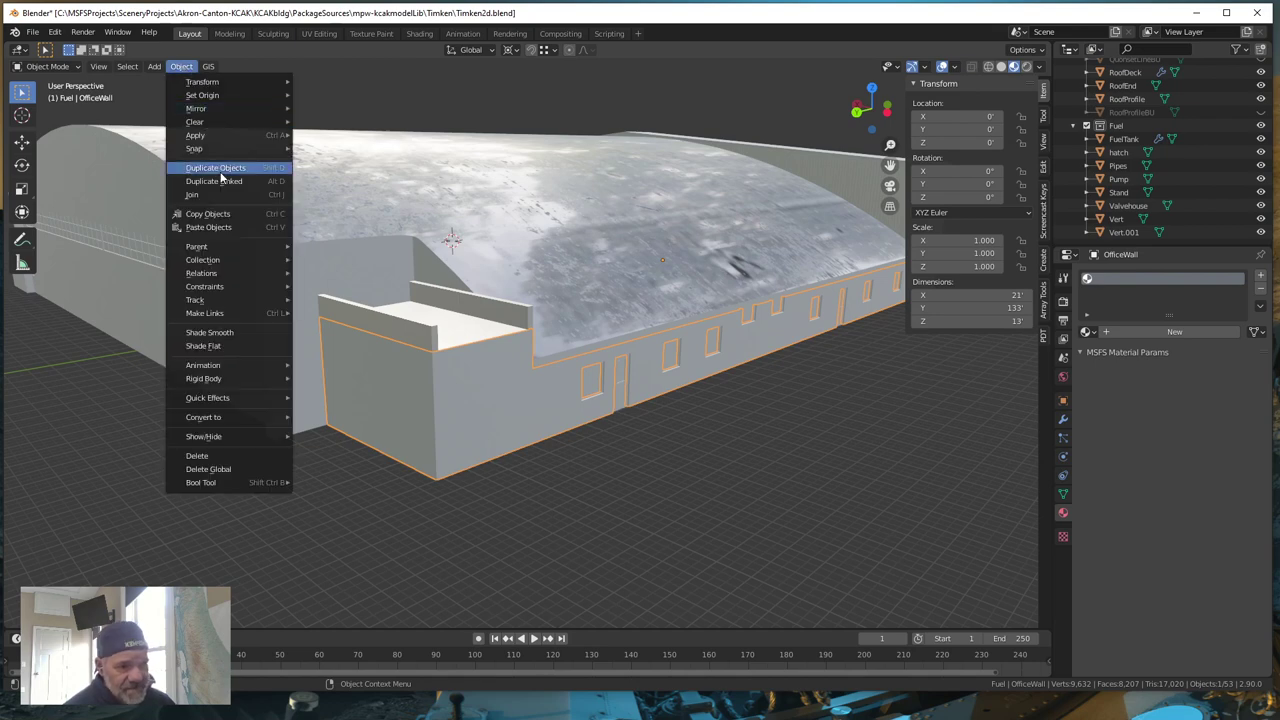
{"action": "mouse_move", "coordinate": [255, 135]}
{"action": "left_click", "coordinate": [354, 163]}
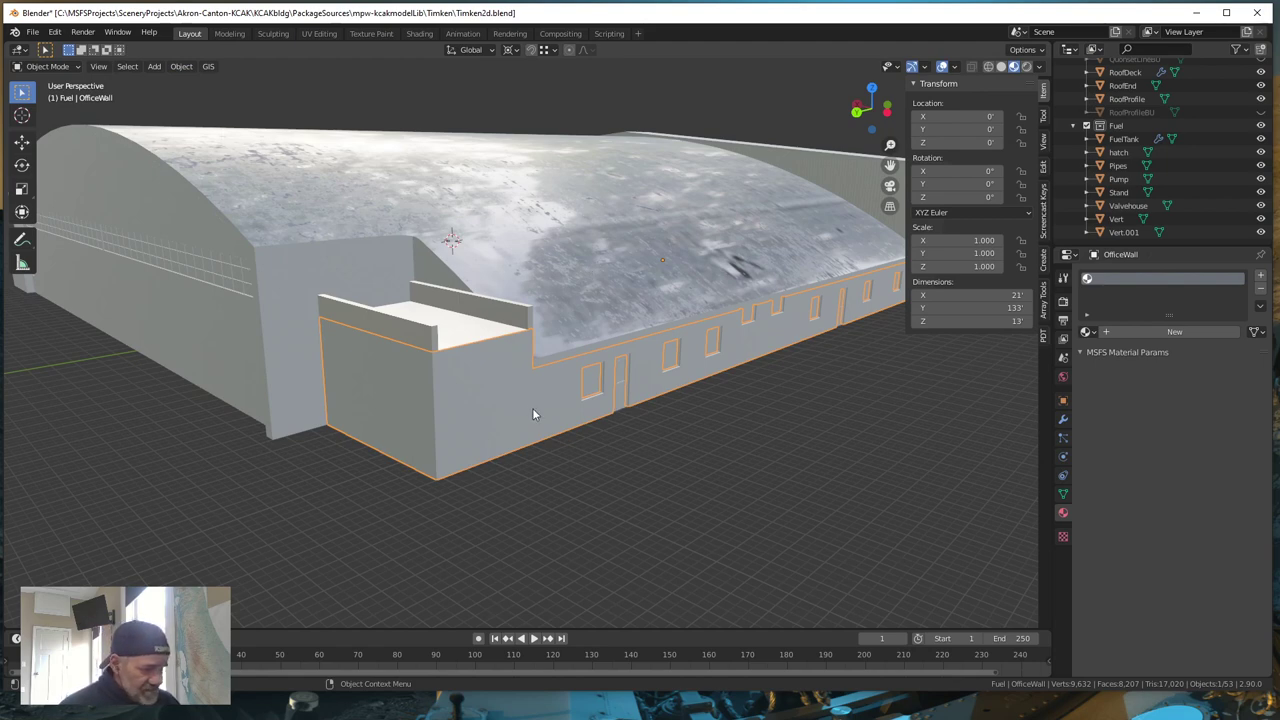
{"action": "left_click", "coordinate": [318, 34]}
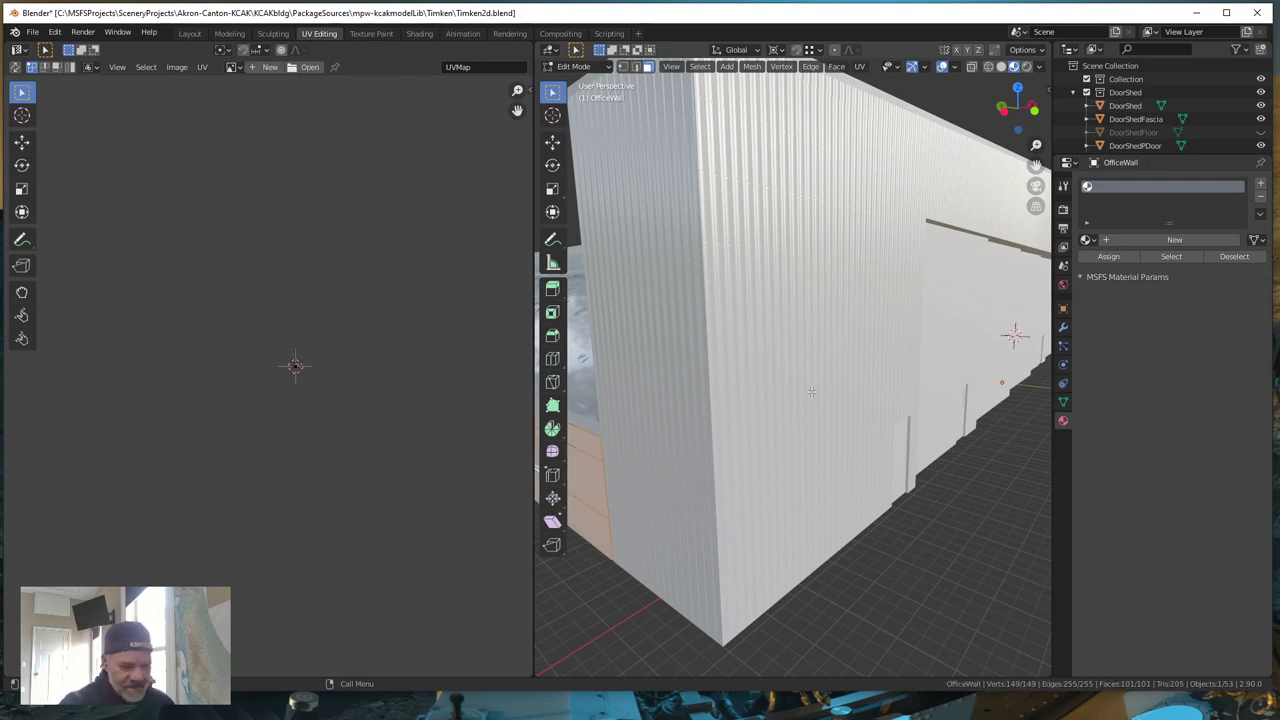
- Orbit and zoom the 3D viewport in close to the pink office wall corner
{"action": "scroll", "coordinate": [811, 391], "scroll_direction": "down", "scroll_amount": 10}
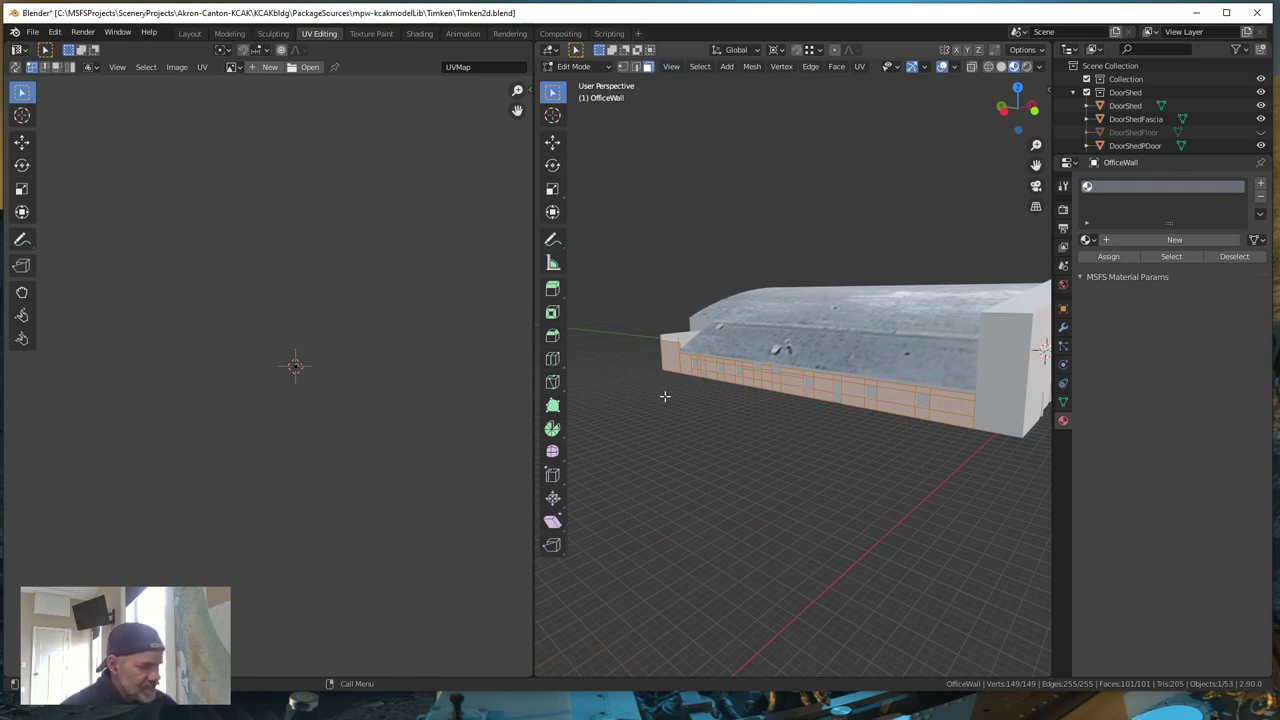
{"action": "middle_click_drag", "start_coordinate": [664, 396], "coordinate": [837, 391]}
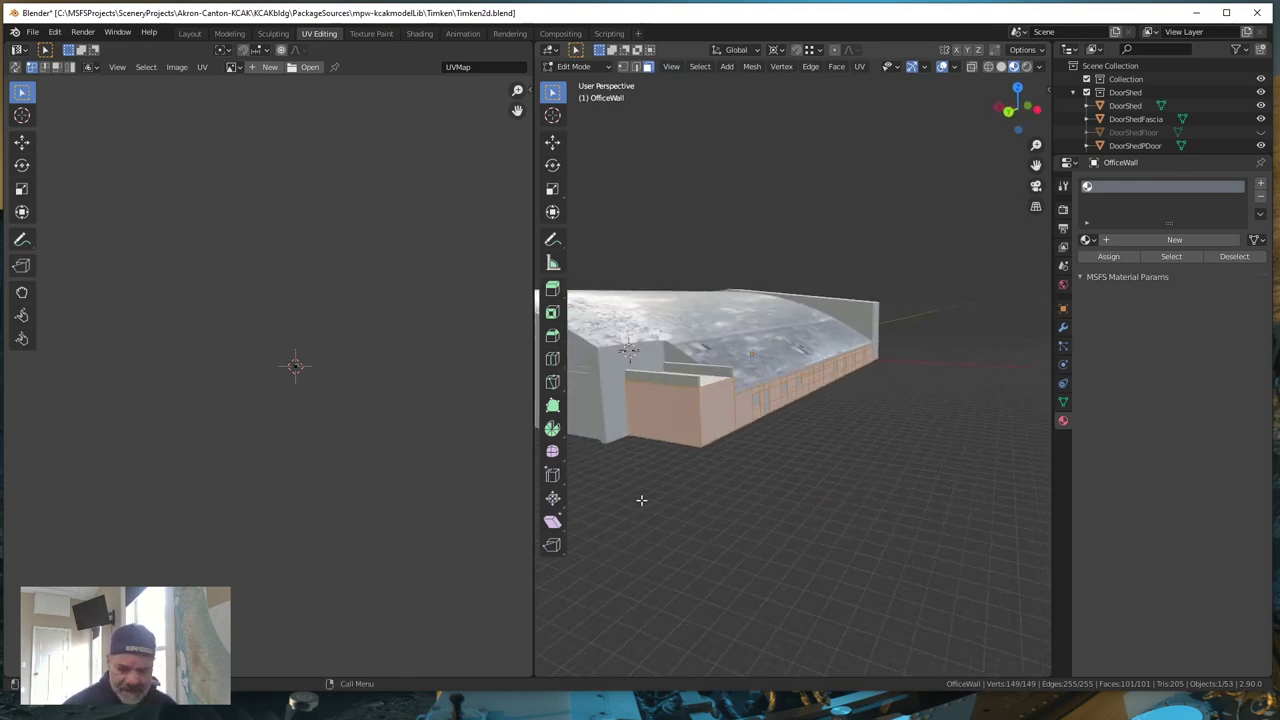
{"action": "middle_click_drag", "start_coordinate": [641, 500], "coordinate": [690, 462]}
{"action": "scroll", "coordinate": [800, 462], "scroll_direction": "up", "scroll_amount": 2}
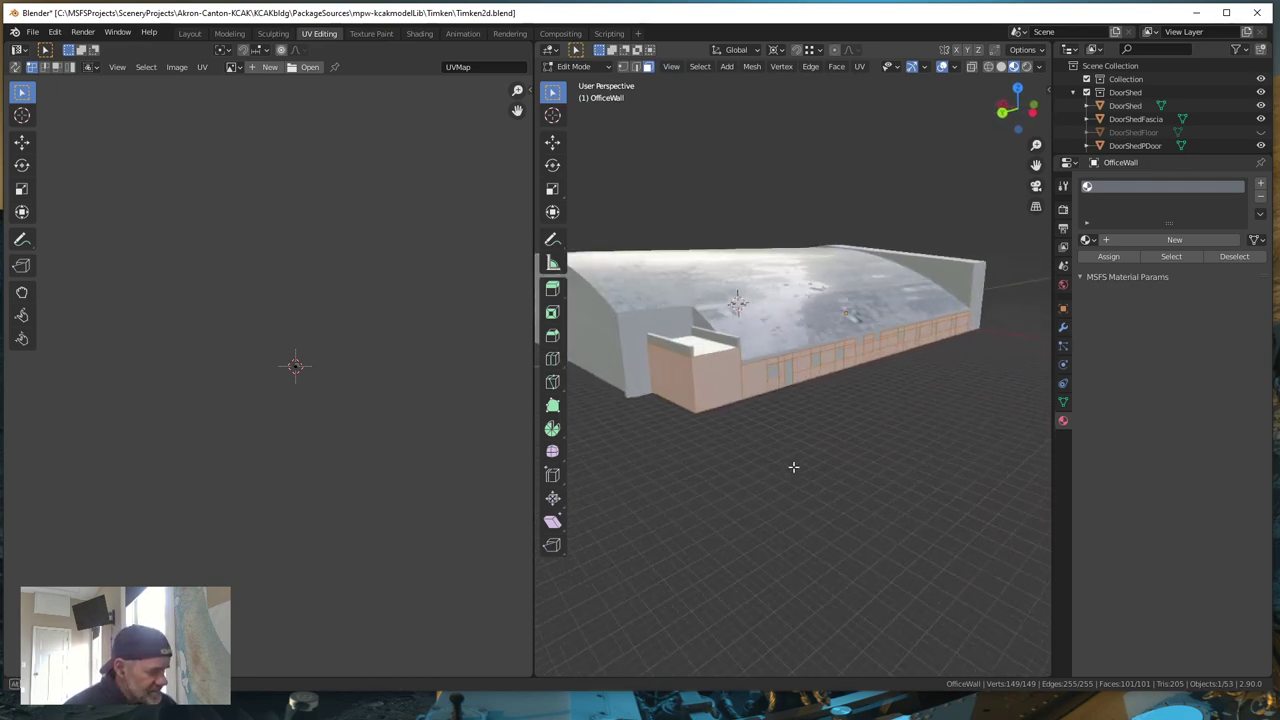
{"action": "middle_click_drag", "start_coordinate": [793, 466], "coordinate": [820, 469]}
{"action": "scroll", "coordinate": [920, 501], "scroll_direction": "up", "scroll_amount": 3}
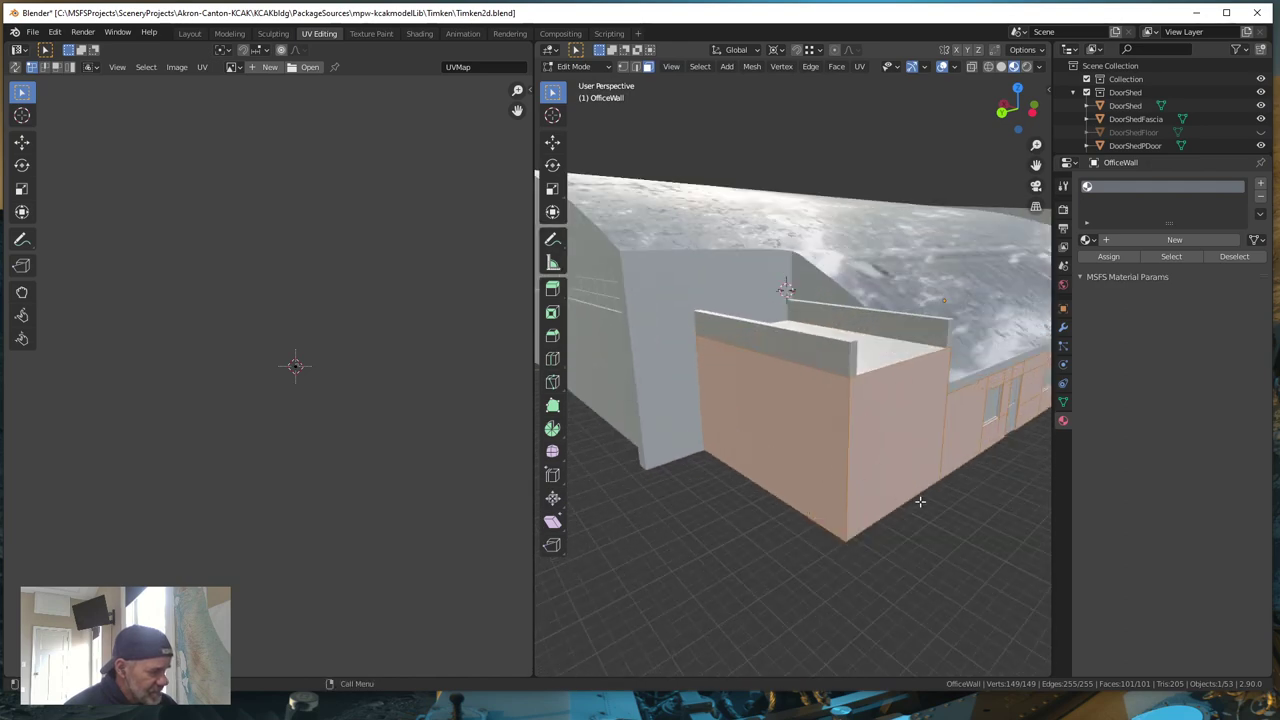
{"action": "middle_click_drag", "start_coordinate": [920, 501], "coordinate": [886, 474]}
{"action": "scroll", "coordinate": [849, 477], "scroll_direction": "up", "scroll_amount": 2}
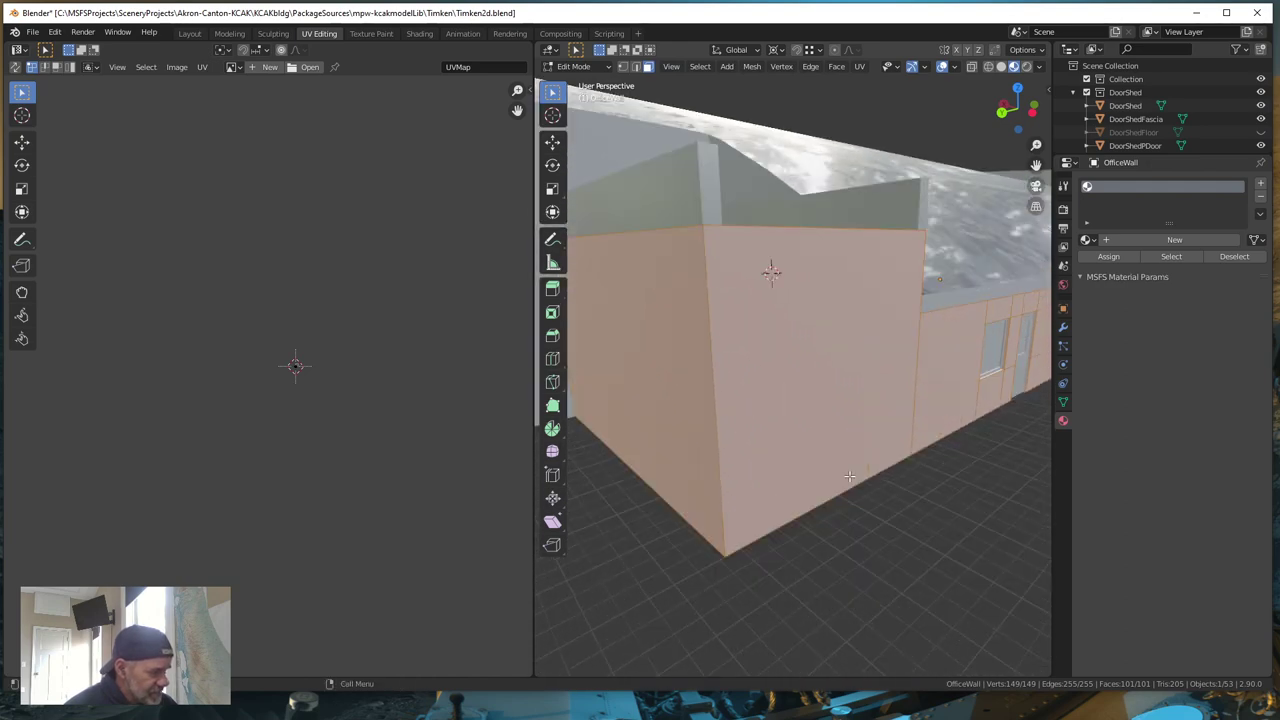
{"action": "scroll", "coordinate": [849, 477], "scroll_direction": "down", "scroll_amount": 3}
{"action": "scroll", "coordinate": [849, 477], "scroll_direction": "up", "scroll_amount": 3}
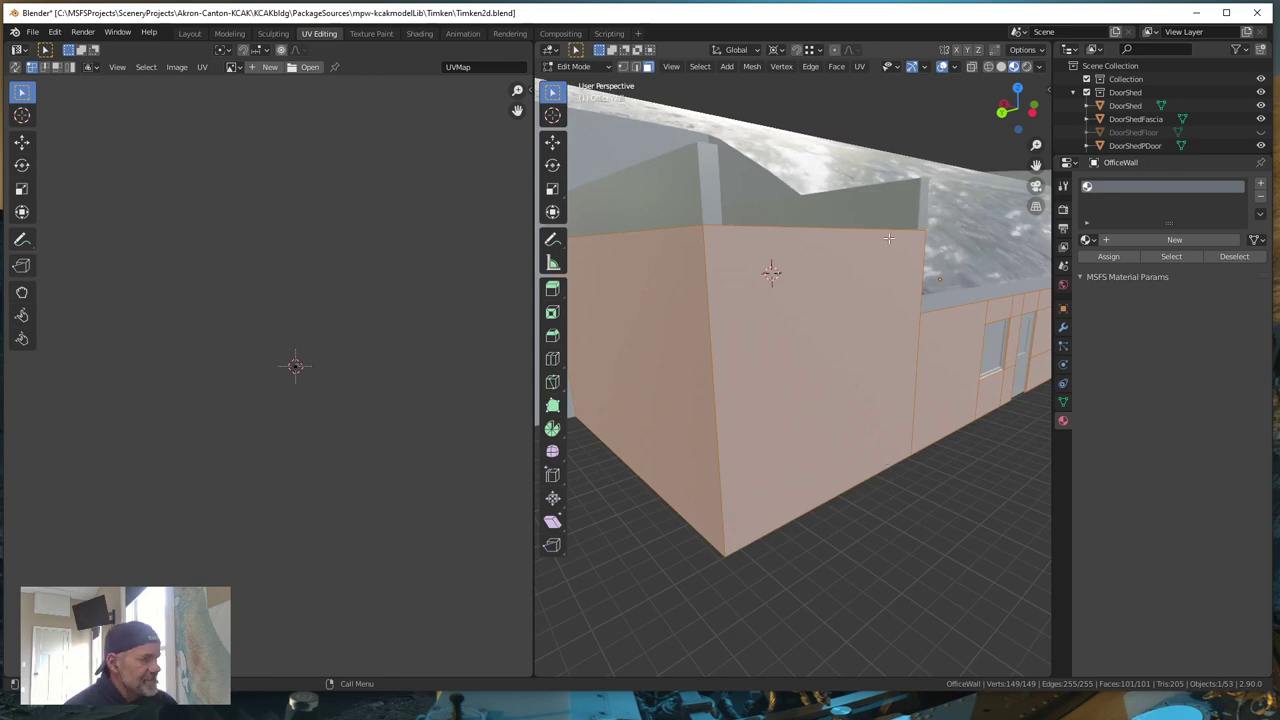
{"action": "scroll", "coordinate": [884, 406], "scroll_direction": "down", "scroll_amount": 3}
{"action": "scroll", "coordinate": [884, 406], "scroll_direction": "up", "scroll_amount": 3}
{"action": "scroll", "coordinate": [884, 406], "scroll_direction": "down", "scroll_amount": 3}
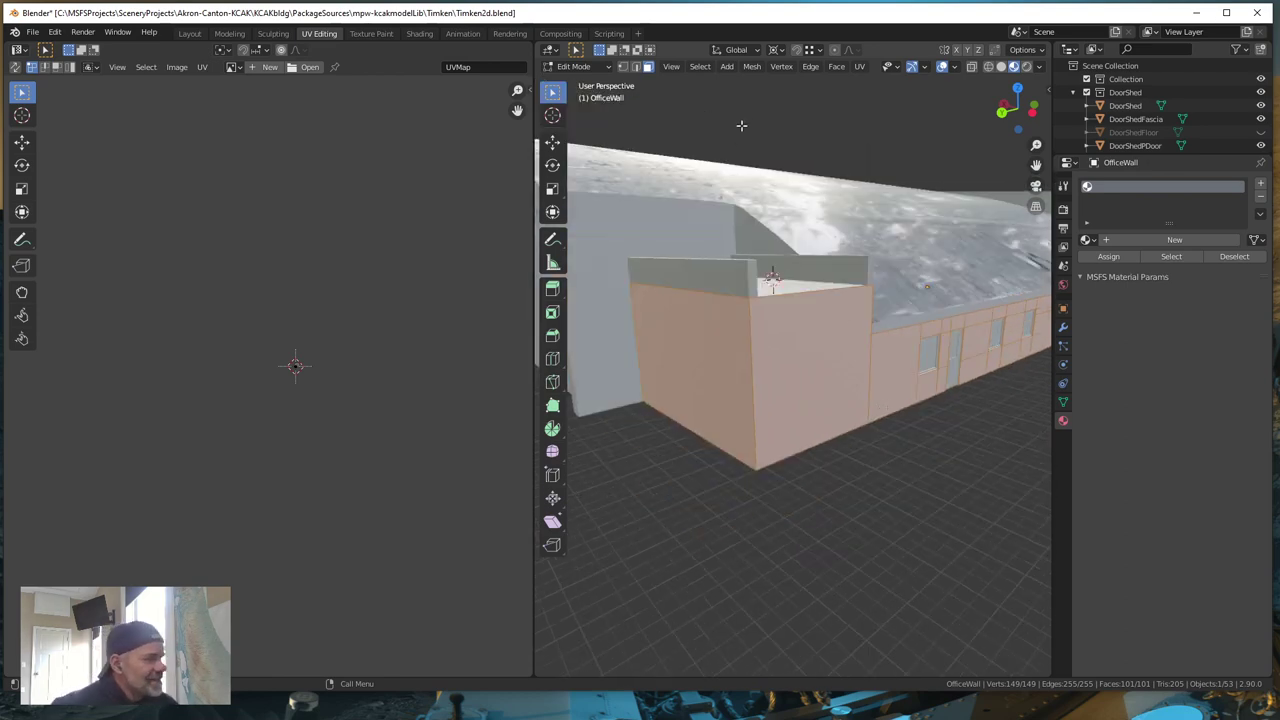
- Unwrap OfficeWall with Smart UV Project, with Stretch to UV Bounds turned off
{"action": "left_click", "coordinate": [860, 68]}
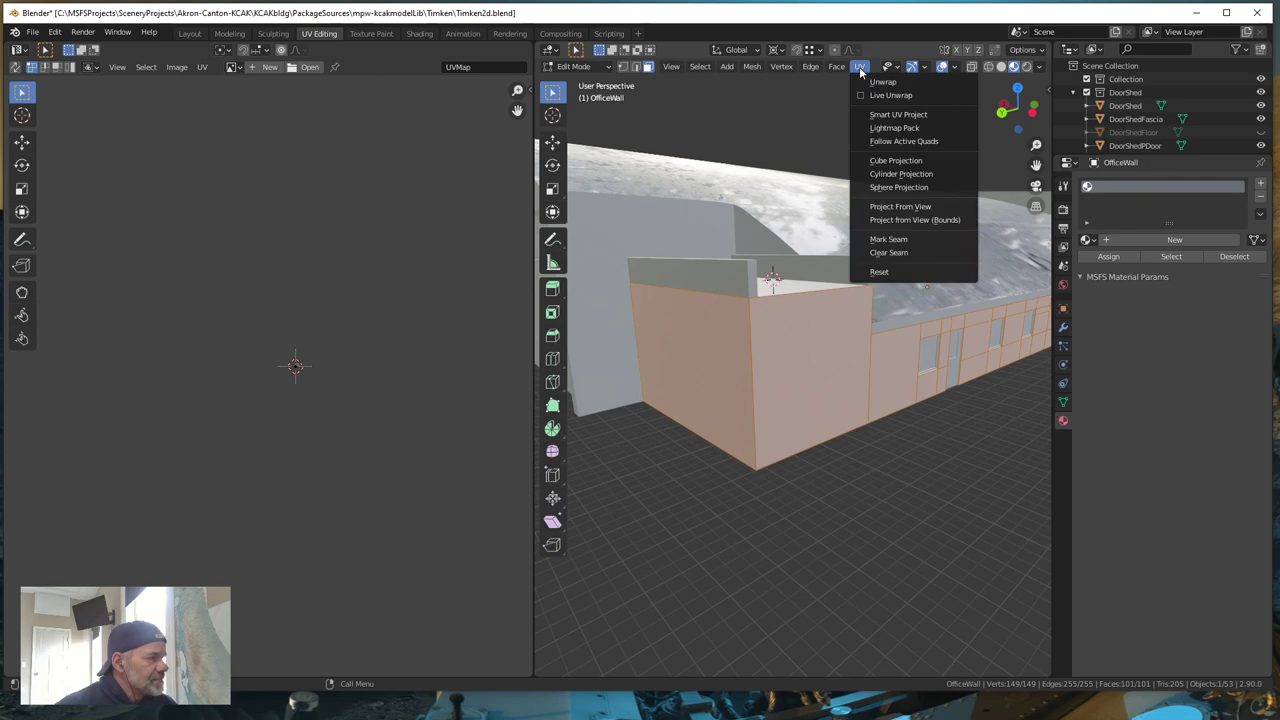
{"action": "left_click", "coordinate": [893, 114]}
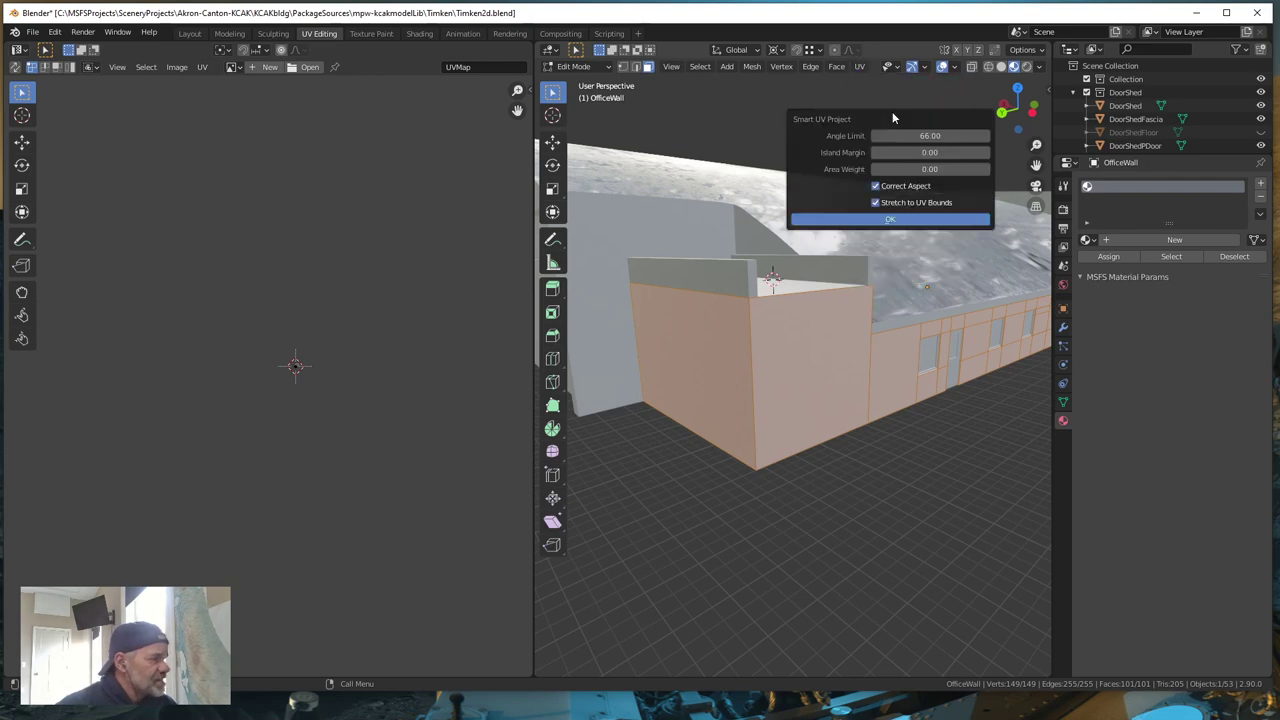
{"action": "left_click", "coordinate": [876, 203]}
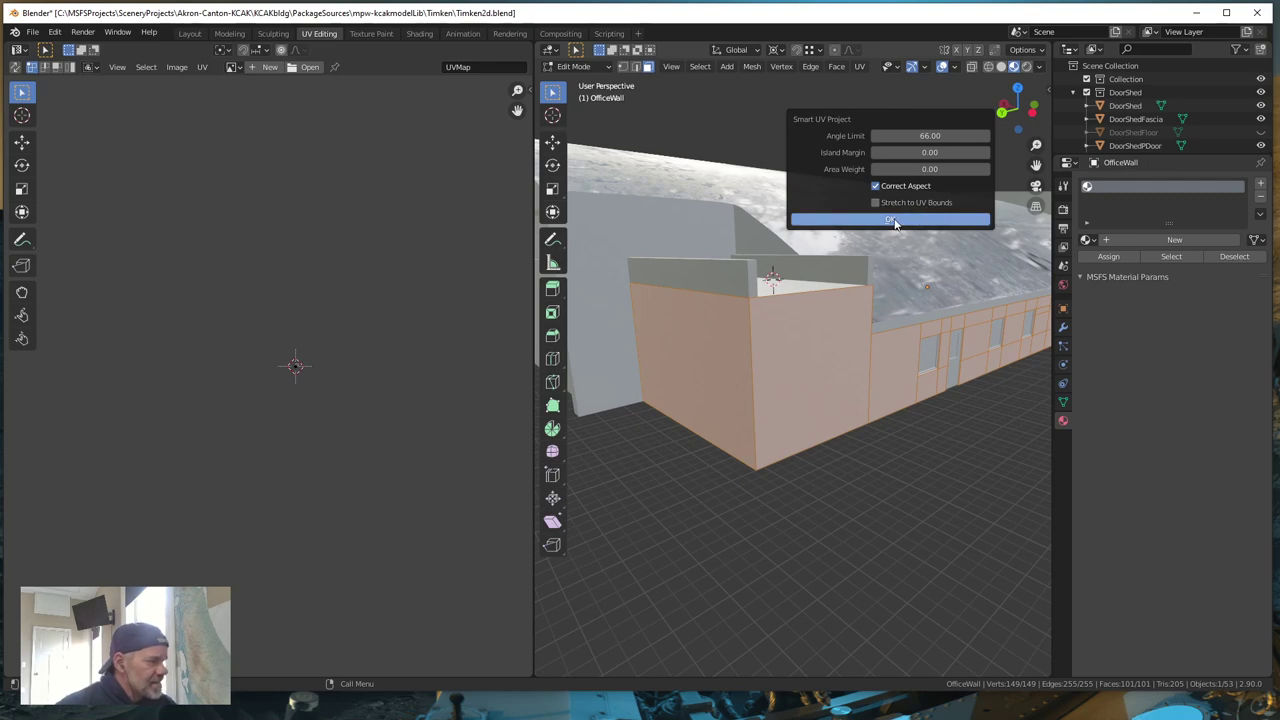
{"action": "left_click", "coordinate": [893, 220]}
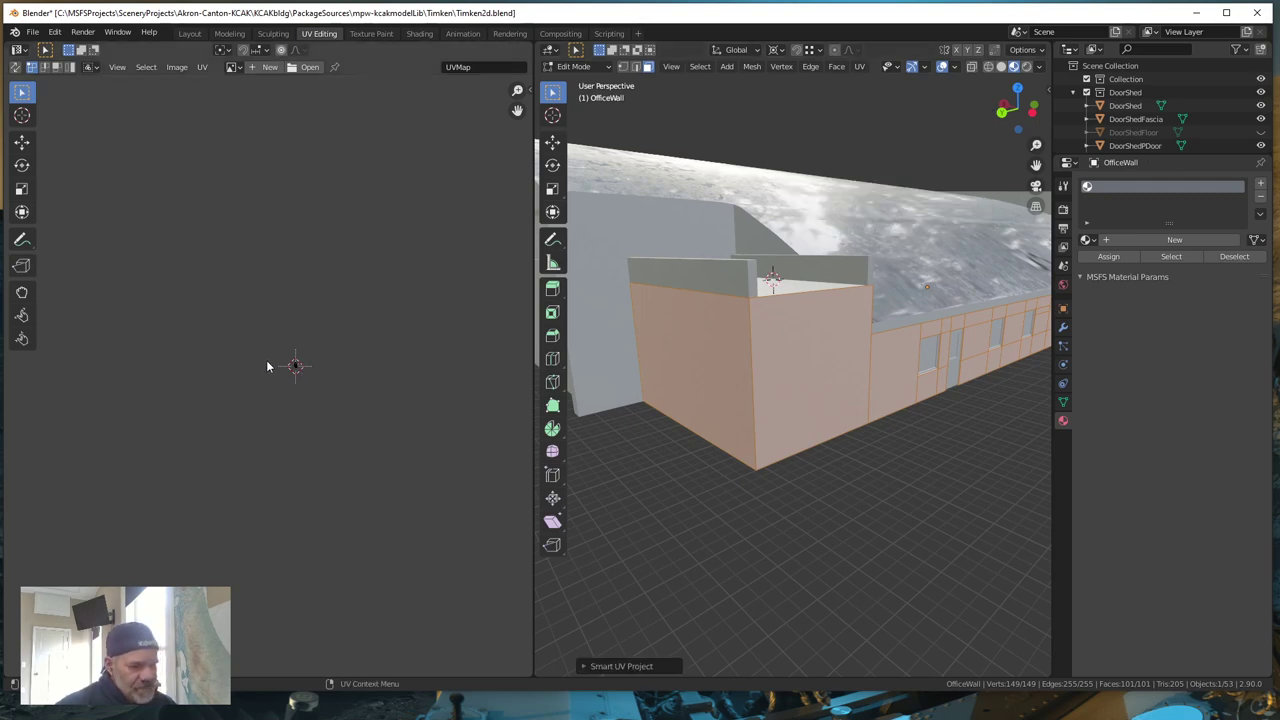
- Zoom and pan the UV editor to frame the unwrapped UV islands
{"action": "scroll", "coordinate": [331, 349], "scroll_direction": "up", "scroll_amount": 5}
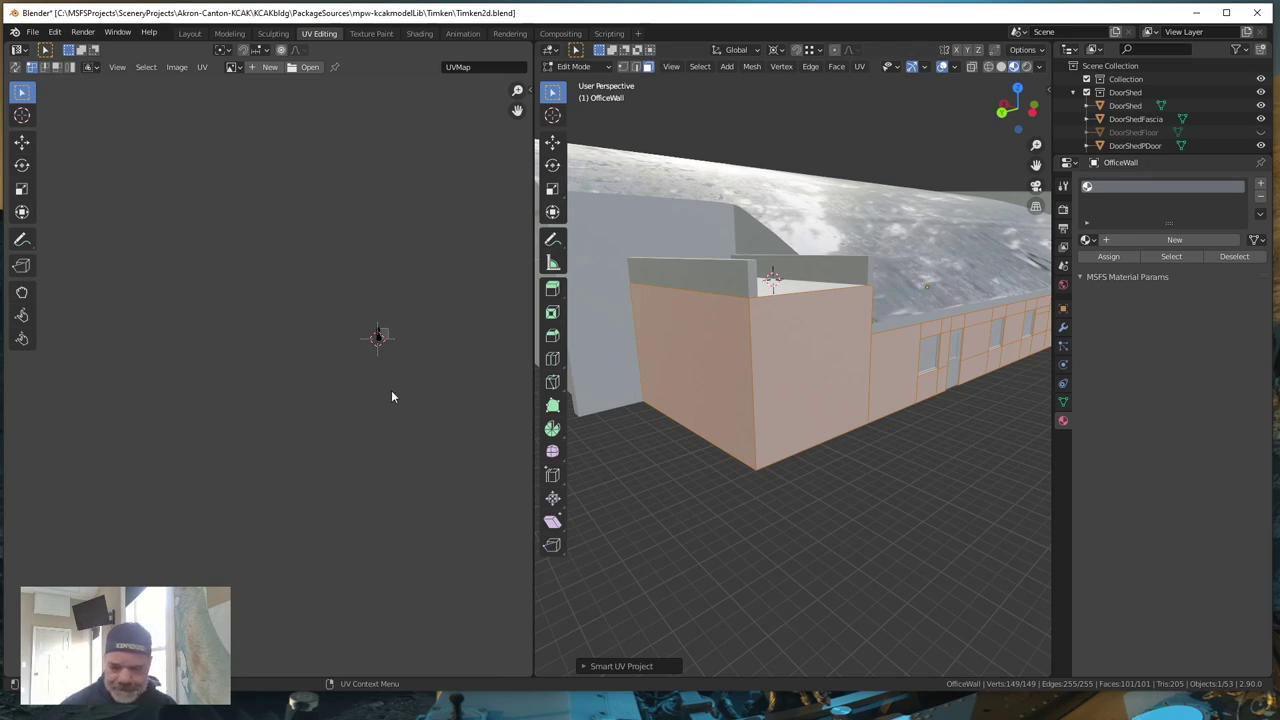
{"action": "scroll", "coordinate": [257, 380], "scroll_direction": "down", "scroll_amount": 3}
{"action": "scroll", "coordinate": [286, 373], "scroll_direction": "down", "scroll_amount": 3}
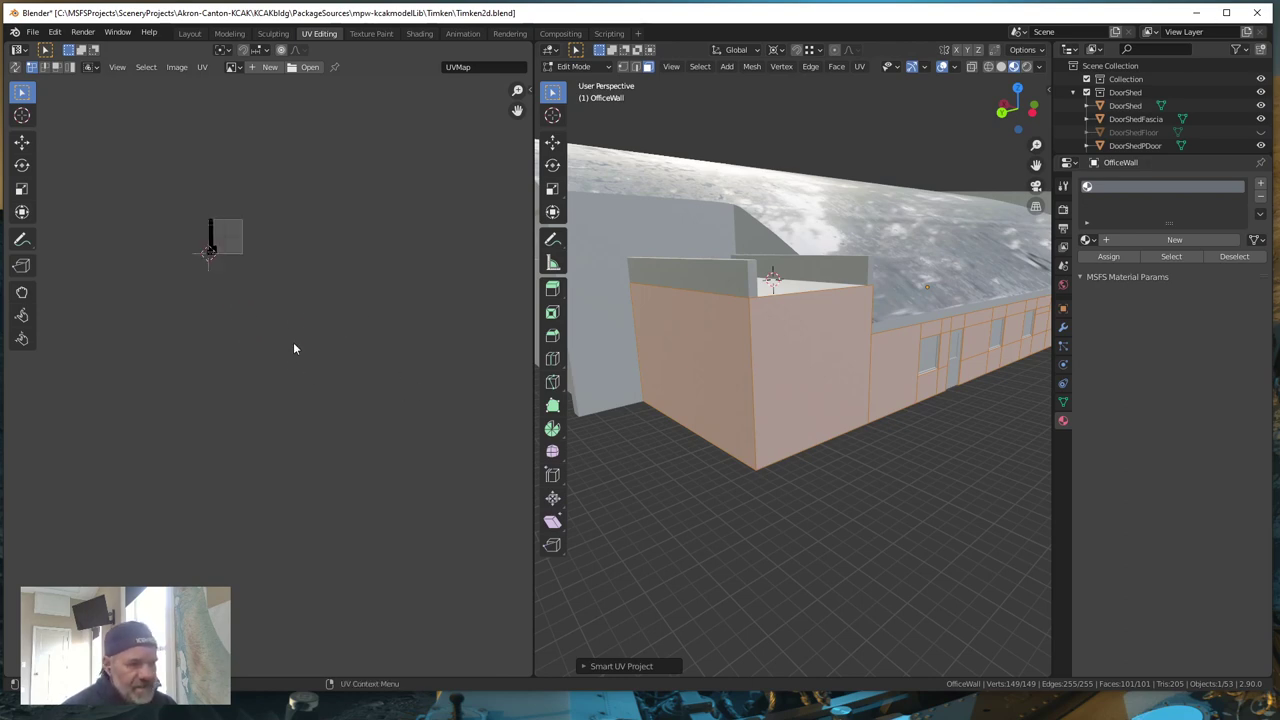
{"action": "middle_click_drag", "start_coordinate": [293, 348], "coordinate": [346, 438]}
{"action": "scroll", "coordinate": [342, 431], "scroll_direction": "up", "scroll_amount": 6}
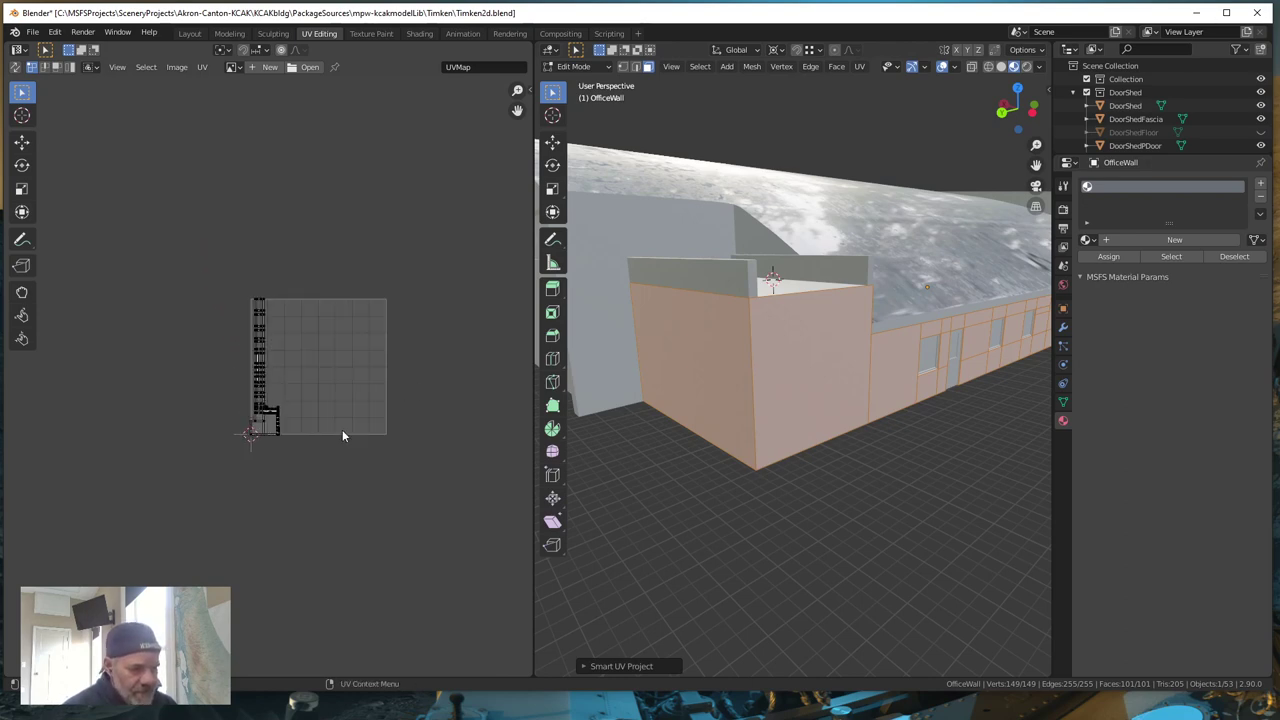
{"action": "scroll", "coordinate": [342, 429], "scroll_direction": "up", "scroll_amount": 3}
{"action": "scroll", "coordinate": [343, 433], "scroll_direction": "down", "scroll_amount": 1}
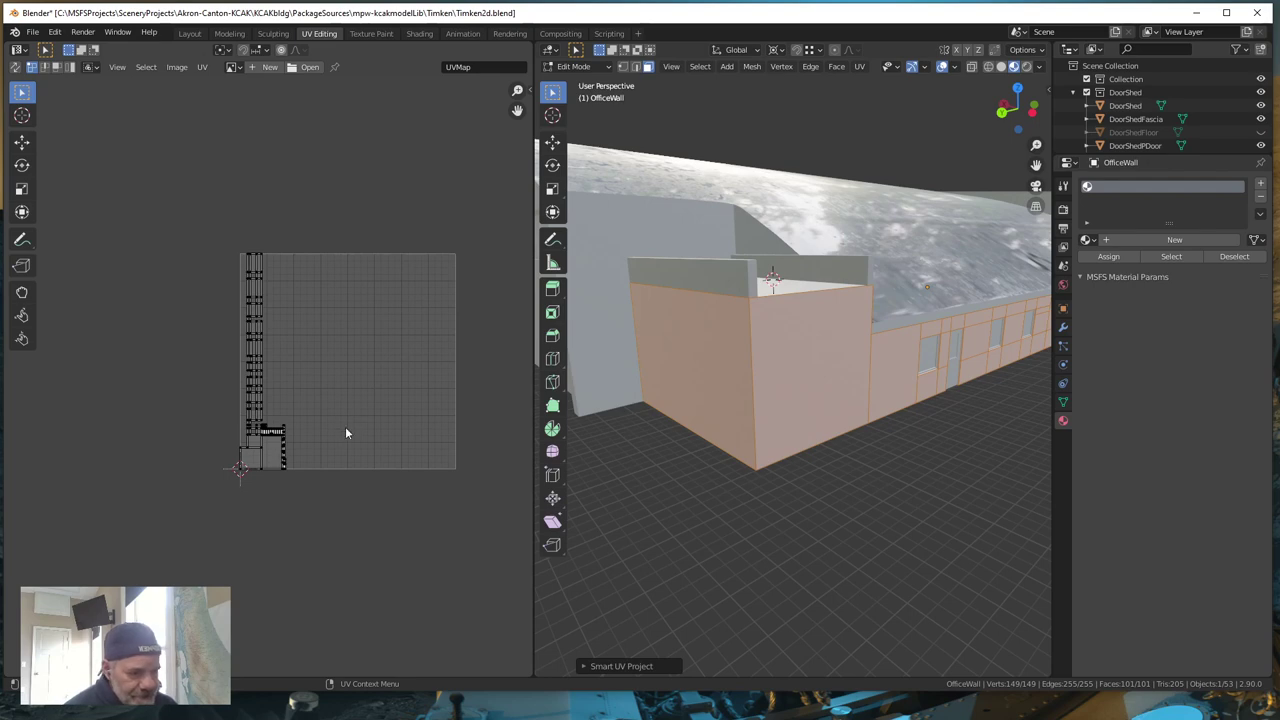
{"action": "middle_click_drag", "start_coordinate": [346, 429], "coordinate": [317, 412]}
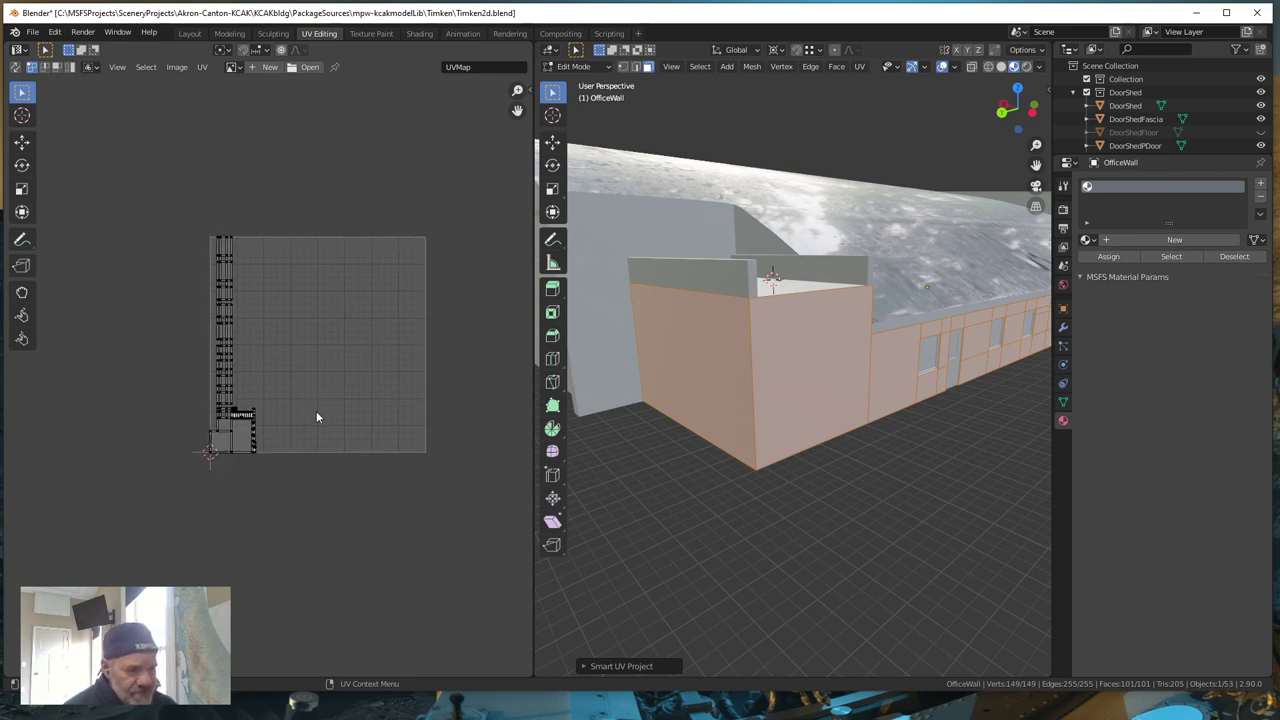
{"action": "scroll", "coordinate": [304, 416], "scroll_direction": "up", "scroll_amount": 3}
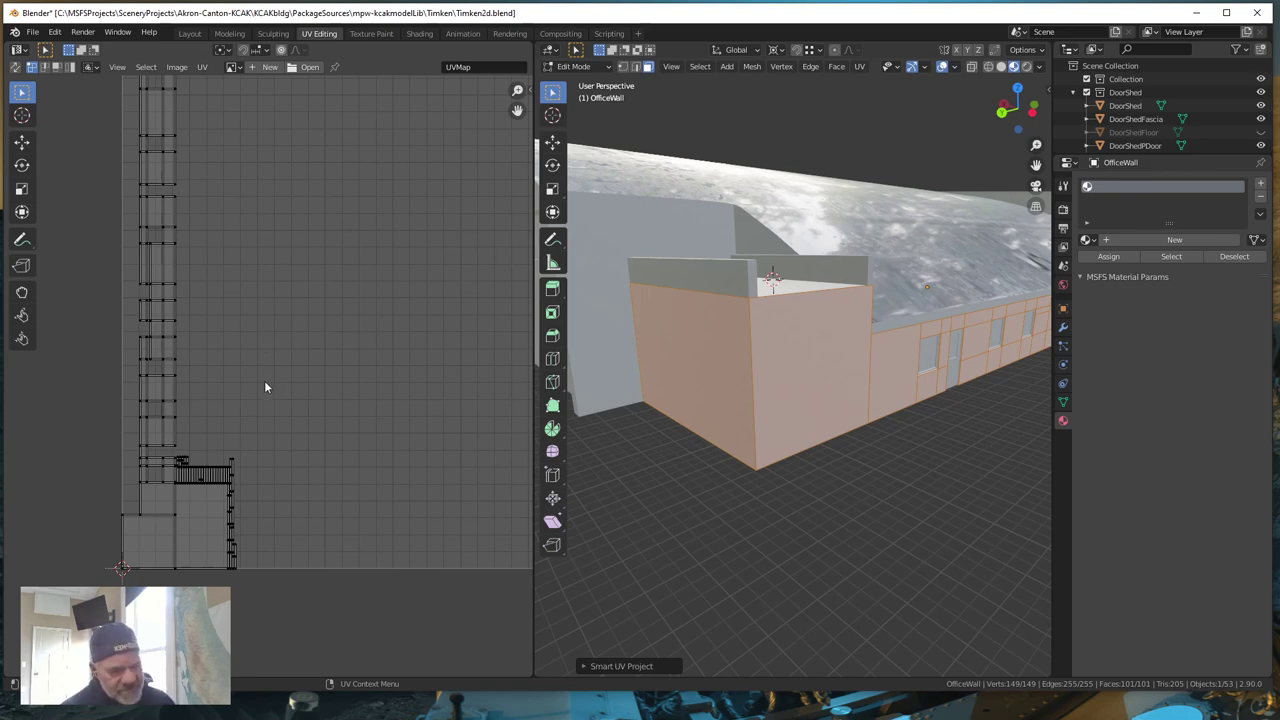
- Select all UV islands and rotate them 90° so they lie horizontally
{"action": "key", "text": "a"}
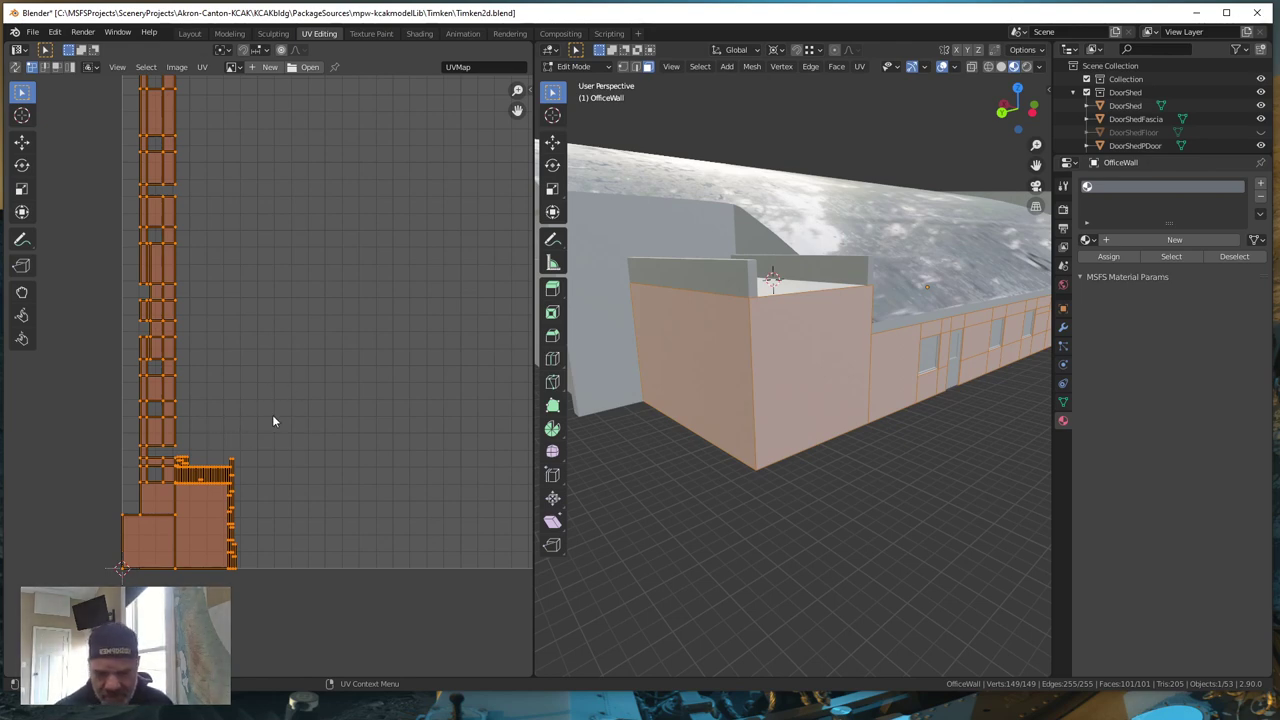
{"action": "type", "text": "r90"}
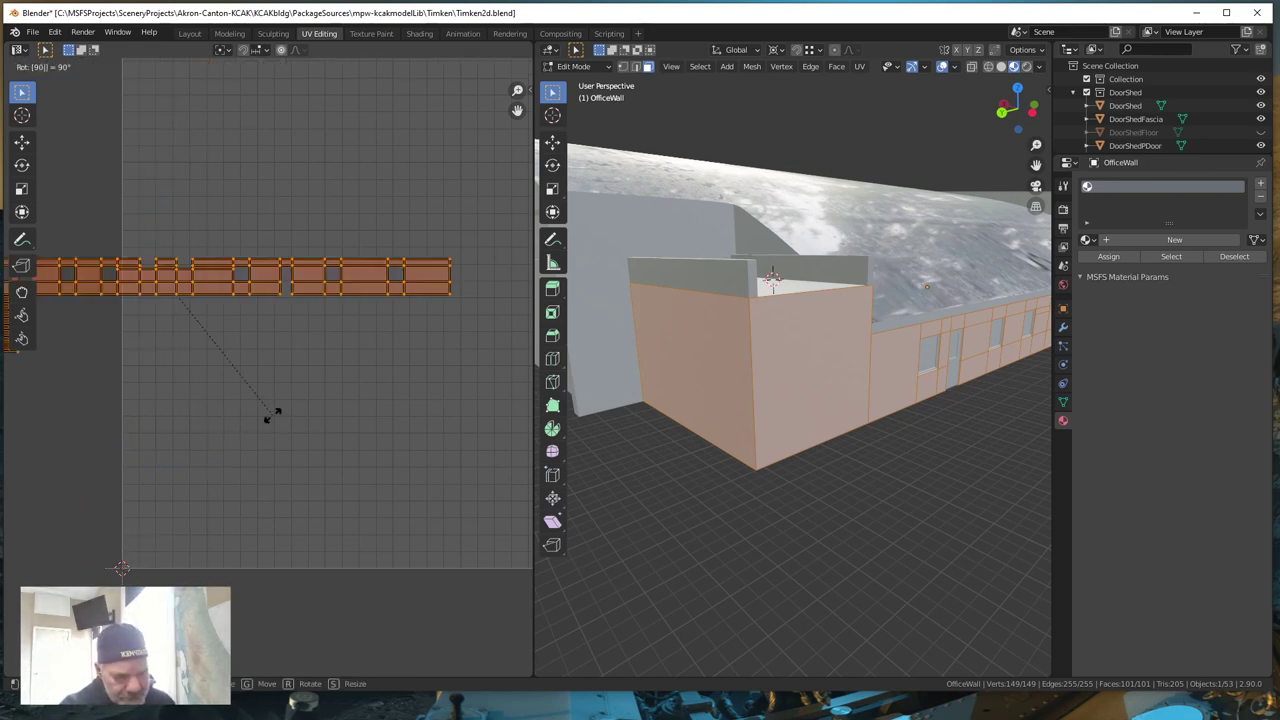
{"action": "key", "text": "Return"}
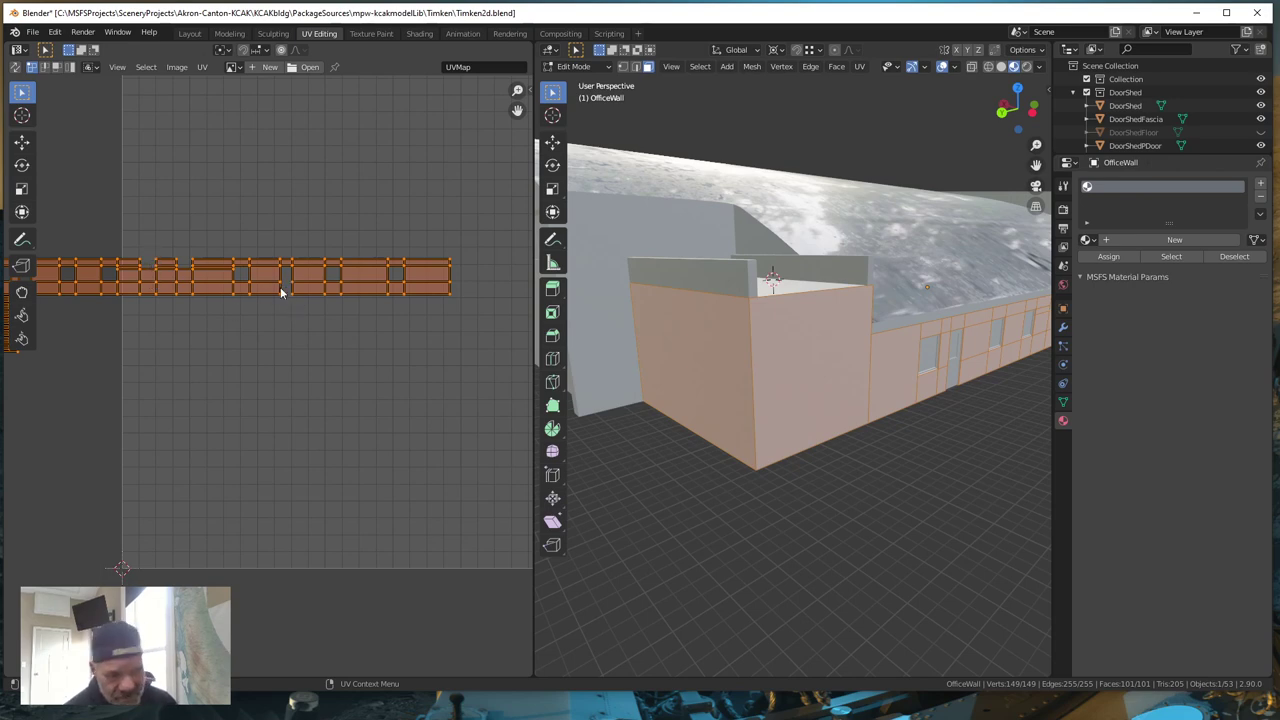
{"action": "scroll", "coordinate": [247, 351], "scroll_direction": "down", "scroll_amount": 3}
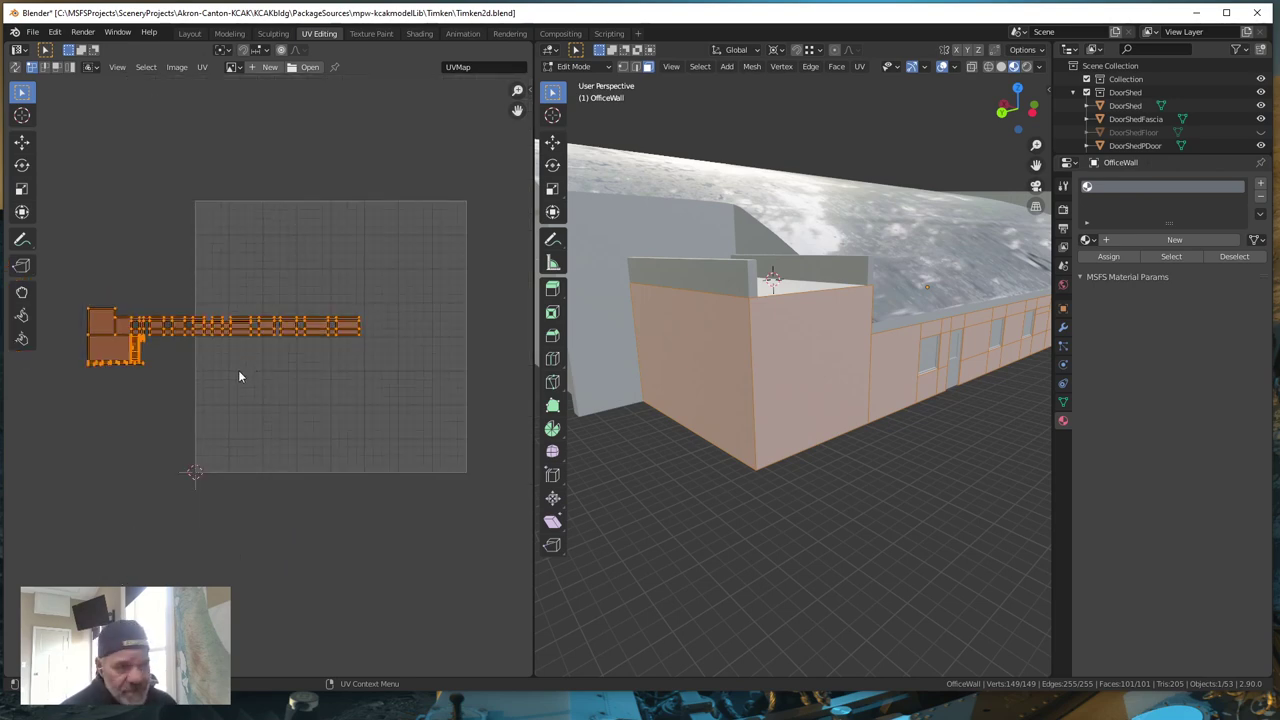
- Slide the islands along X so the long strip starts at the UV square's left edge
{"action": "key", "text": "g"}
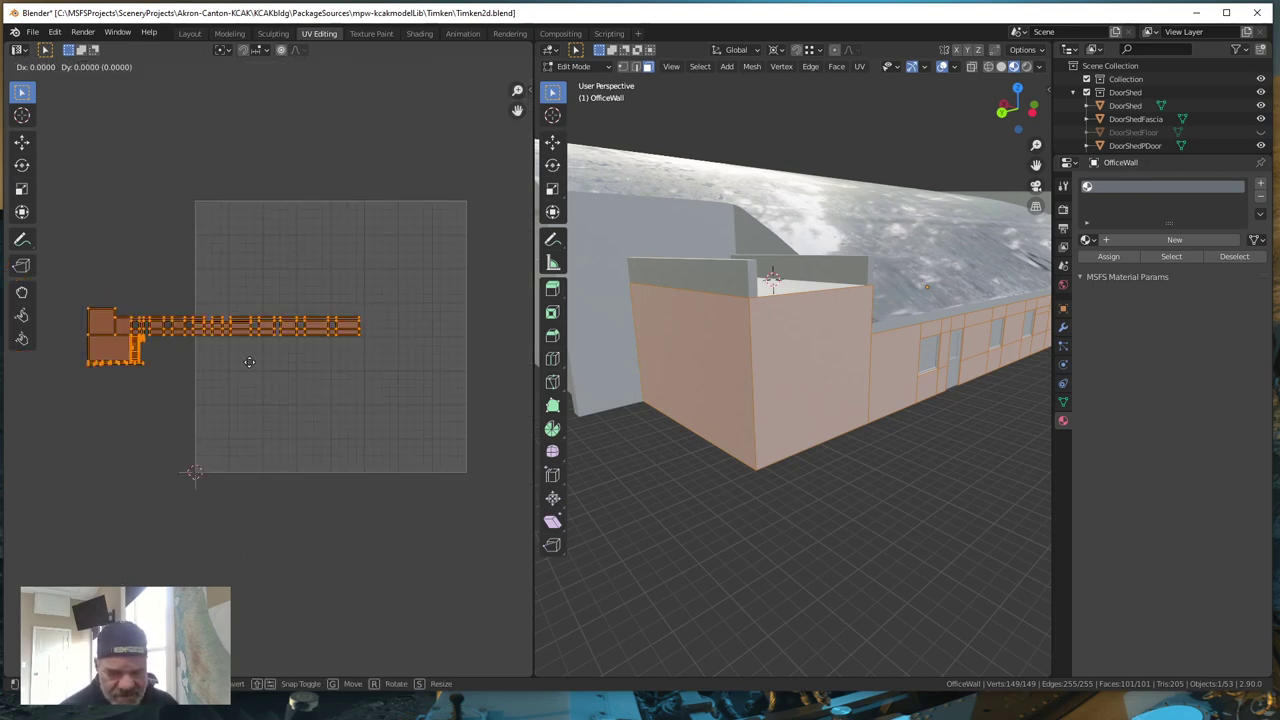
{"action": "key", "text": "x"}
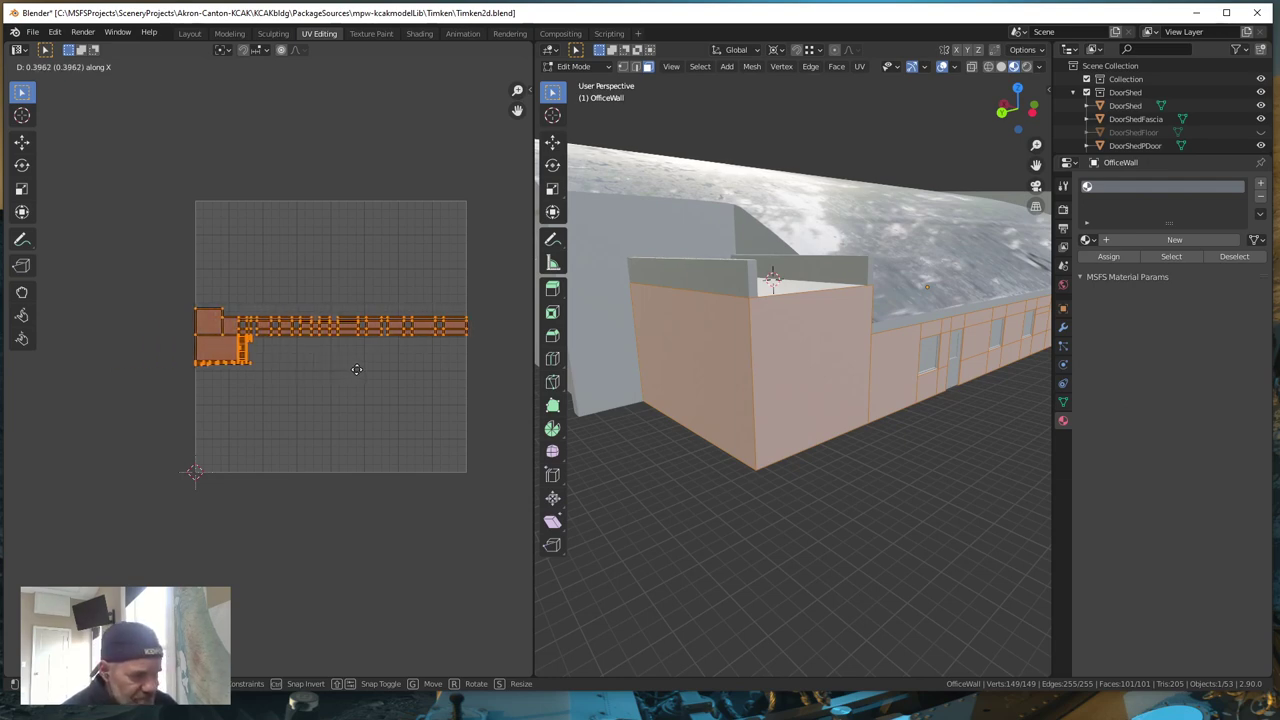
{"action": "left_click", "coordinate": [356, 370]}
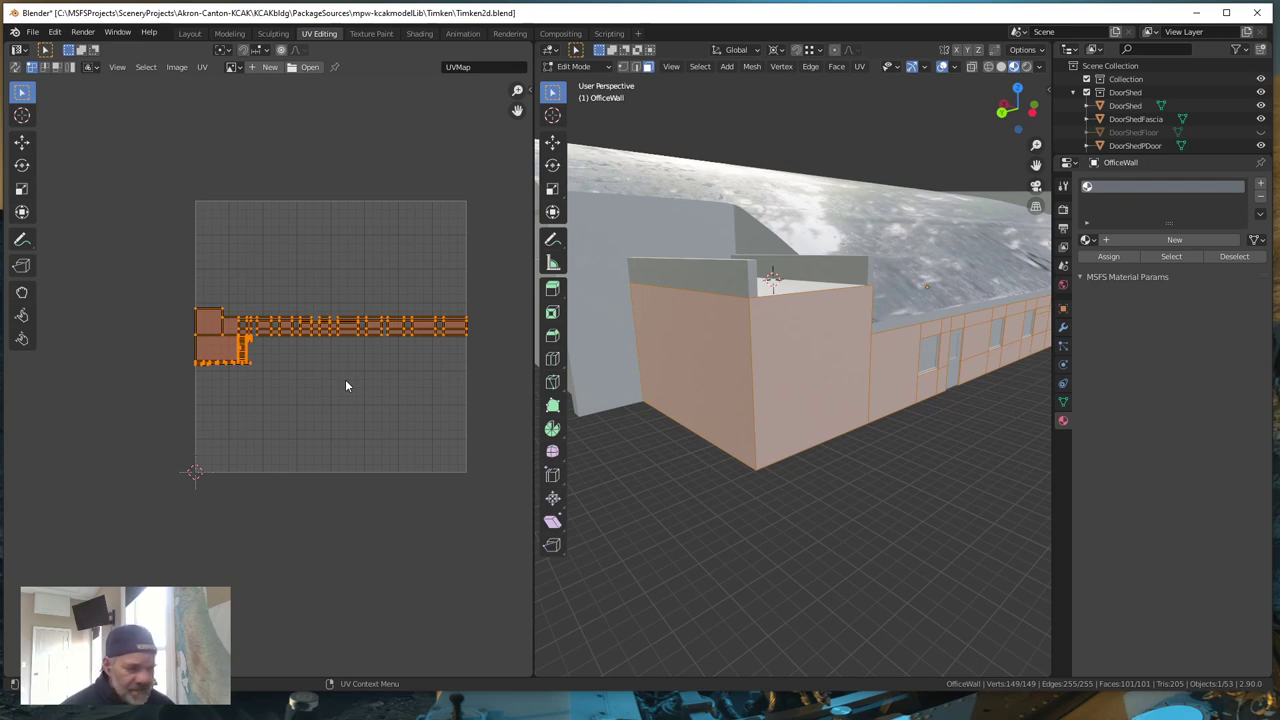
{"action": "middle_click_drag", "start_coordinate": [326, 371], "coordinate": [296, 405]}
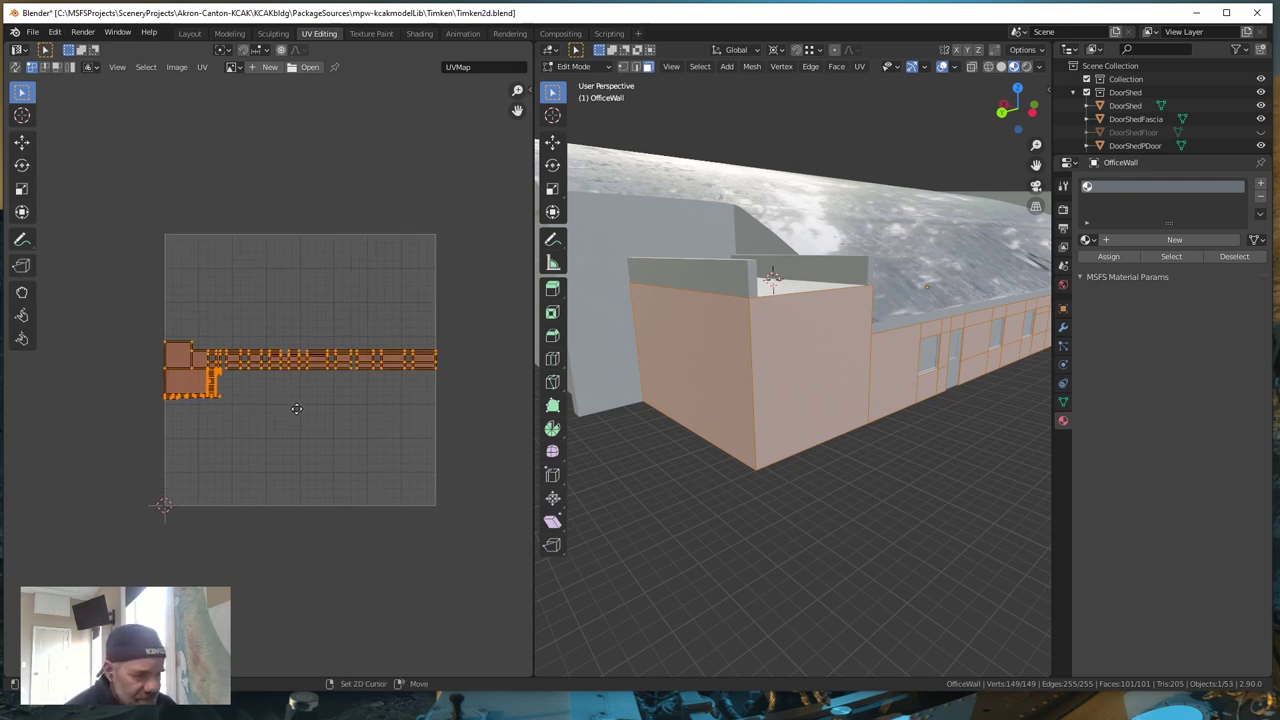
{"action": "scroll", "coordinate": [296, 438], "scroll_direction": "up", "scroll_amount": 1}
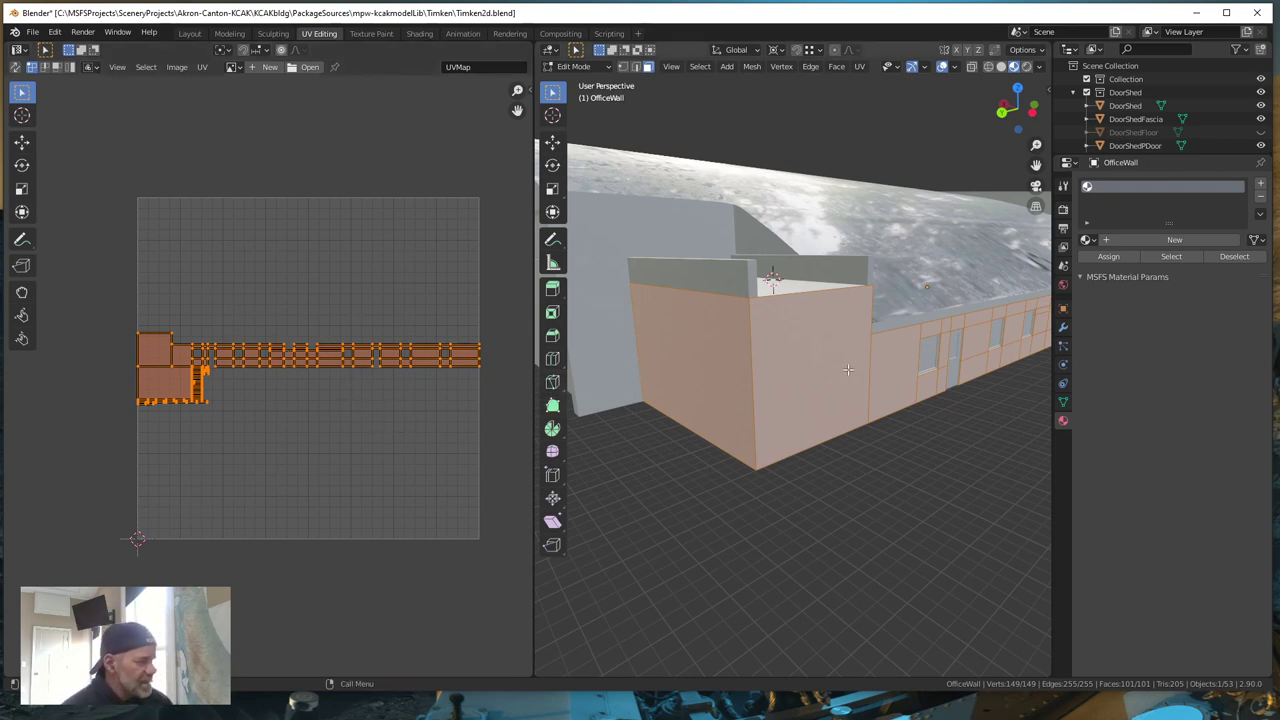
- Add a new material to OfficeWall and rename it from Material.001 to CMU
{"action": "left_click", "coordinate": [1171, 240]}
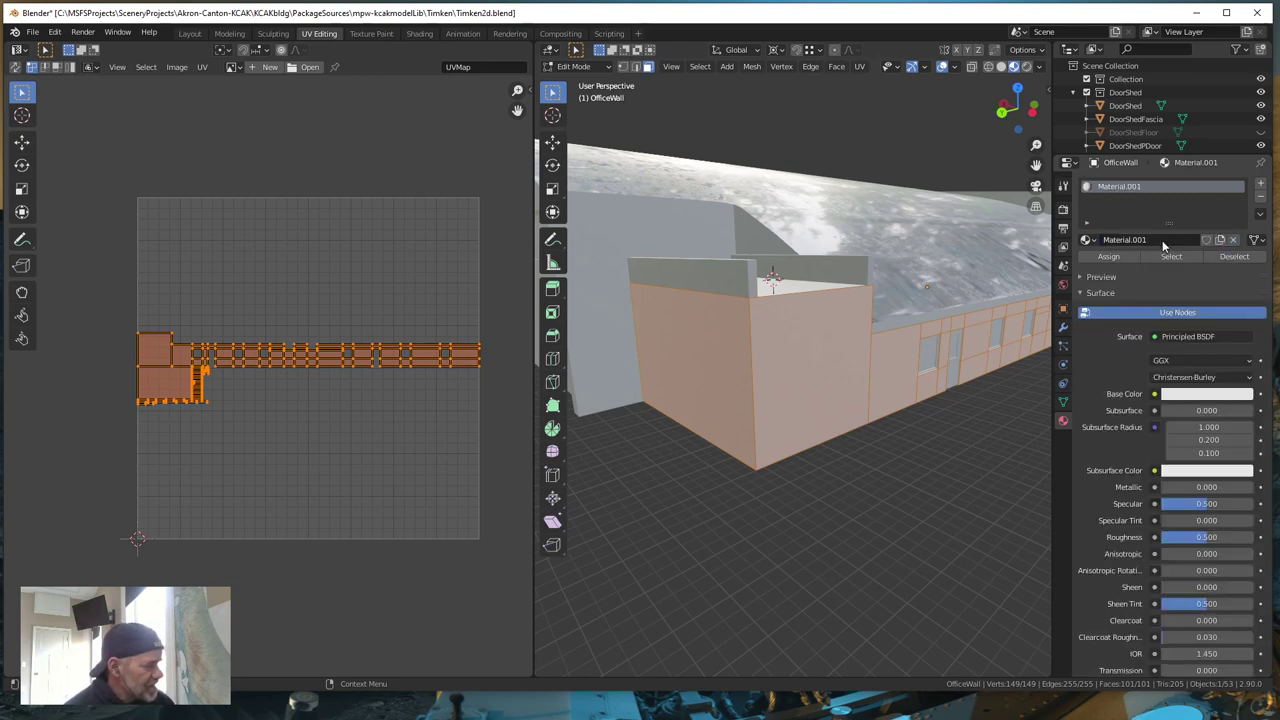
{"action": "left_click", "coordinate": [1158, 241]}
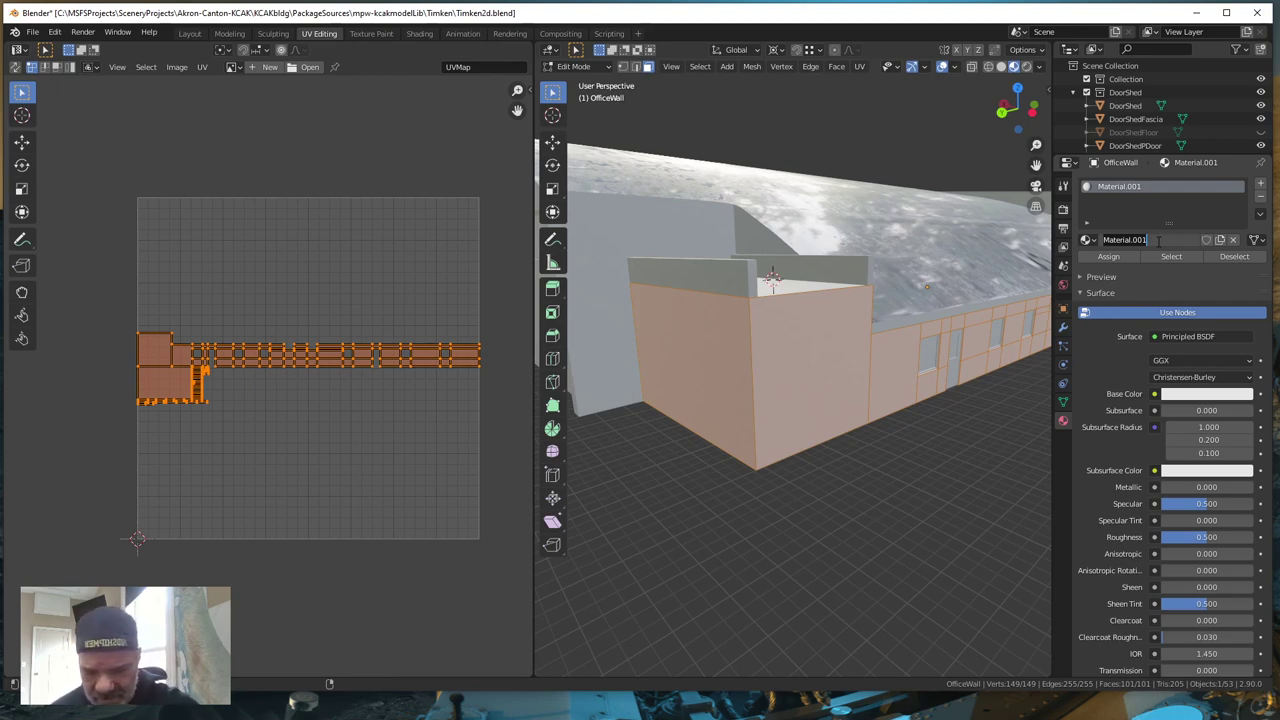
{"action": "type", "text": "CMU"}
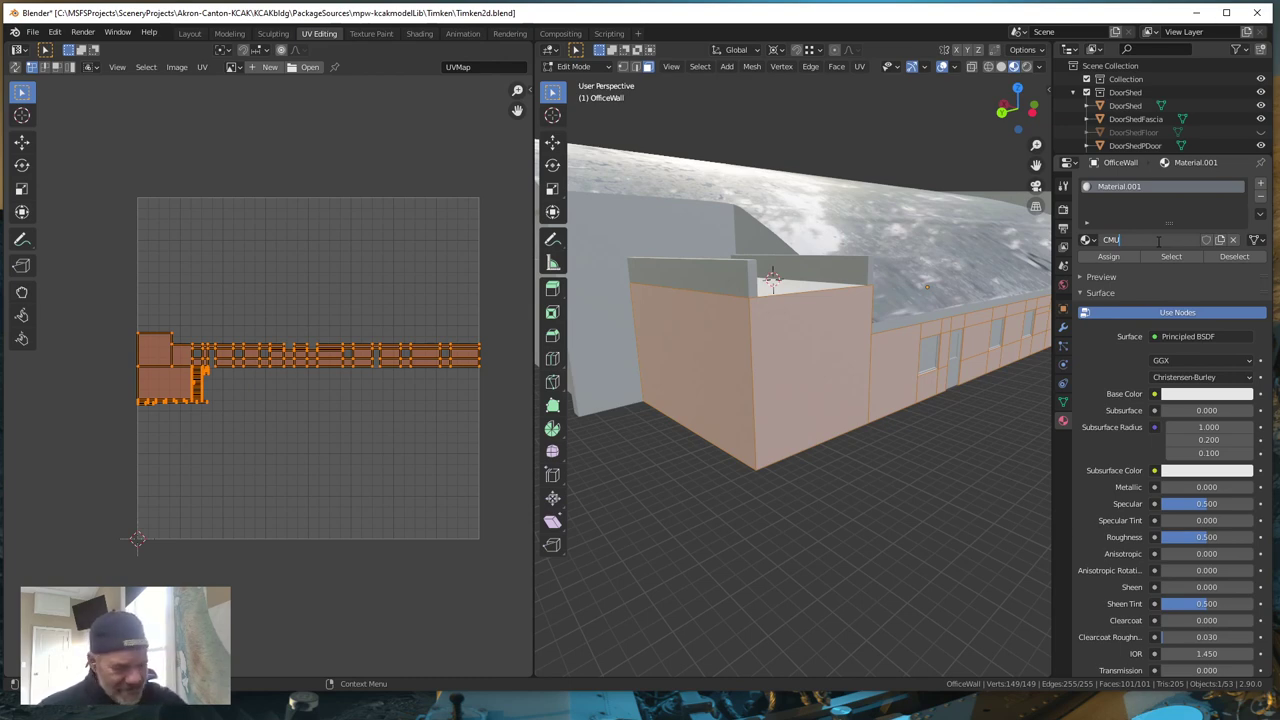
{"action": "key", "text": "Return"}
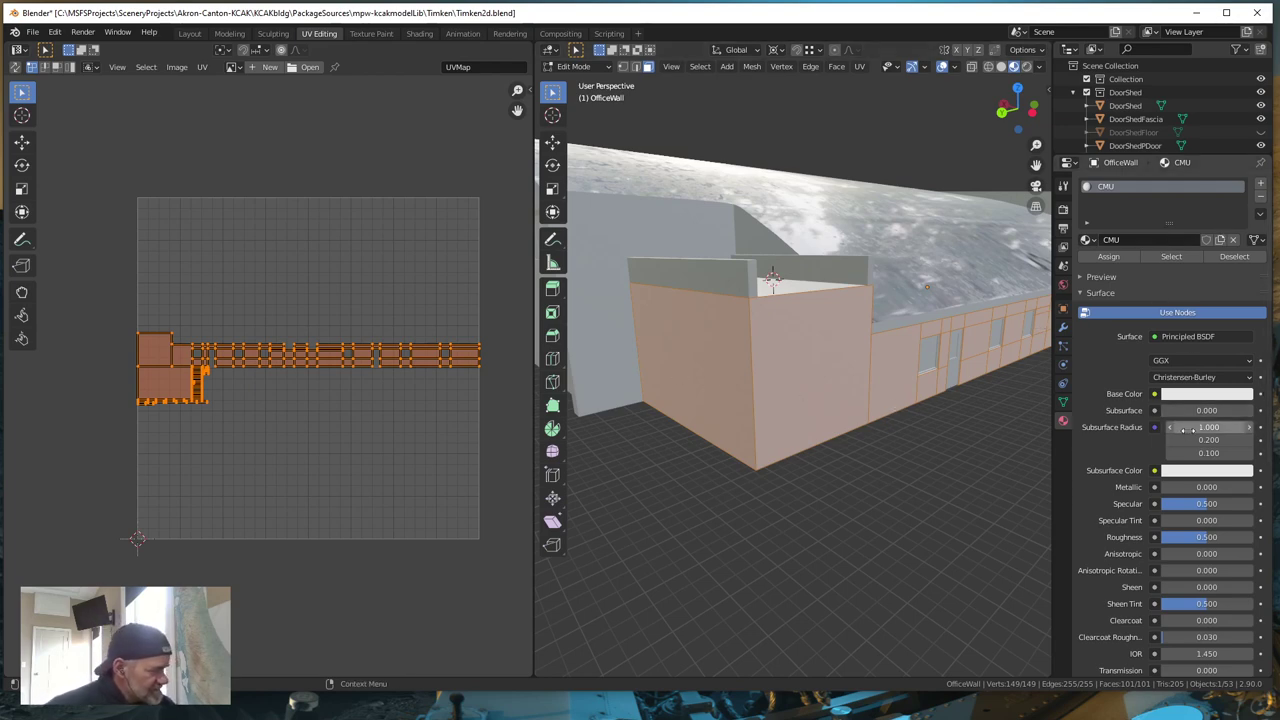
{"action": "scroll", "coordinate": [1180, 440], "scroll_direction": "down", "scroll_amount": 3}
{"action": "scroll", "coordinate": [1180, 444], "scroll_direction": "down", "scroll_amount": 7}
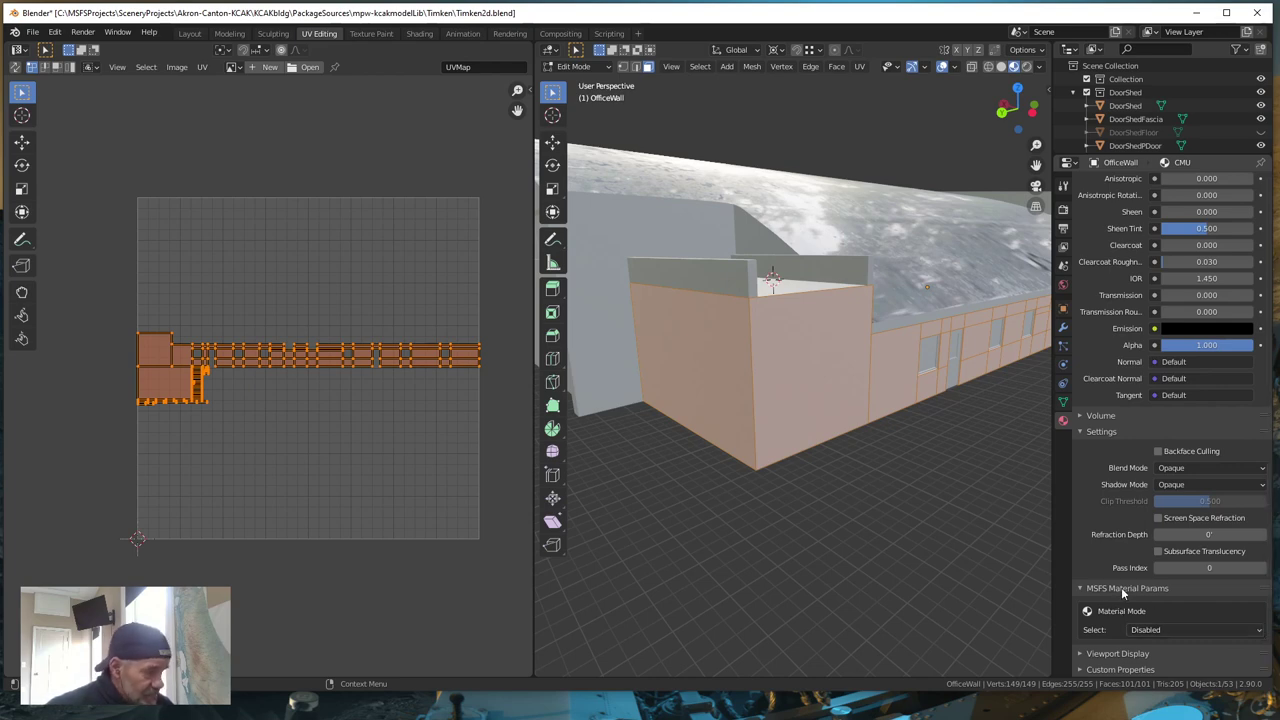
- Set the CMU material's MSFS material mode to MSFS Standard
{"action": "left_click", "coordinate": [1260, 631]}
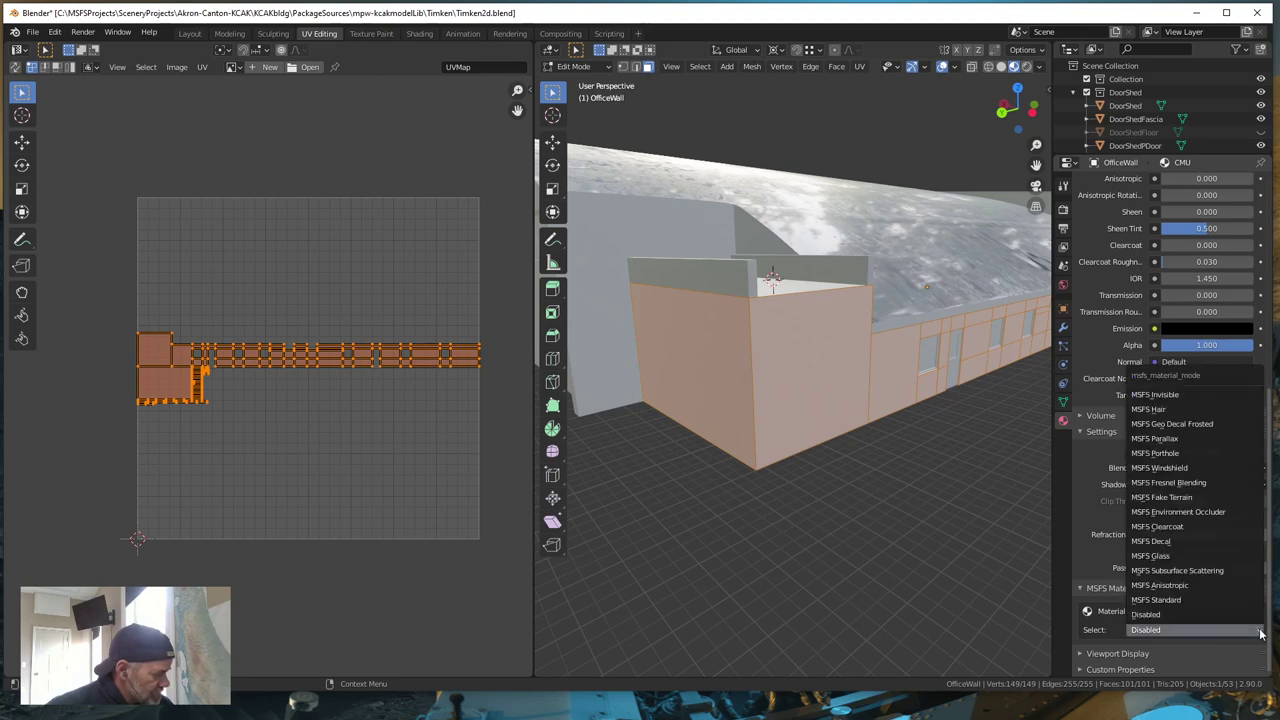
{"action": "left_click", "coordinate": [1156, 600]}
{"action": "scroll", "coordinate": [1197, 565], "scroll_direction": "down", "scroll_amount": 5}
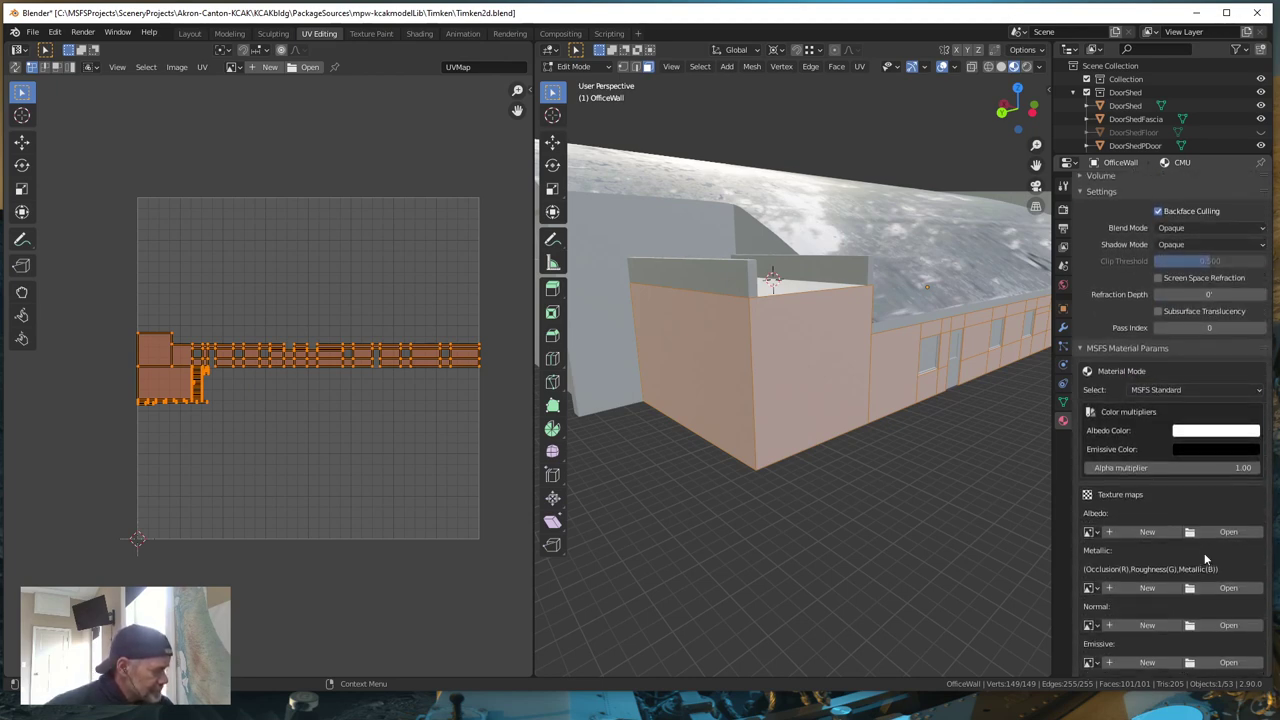
{"action": "scroll", "coordinate": [1205, 560], "scroll_direction": "down", "scroll_amount": 4}
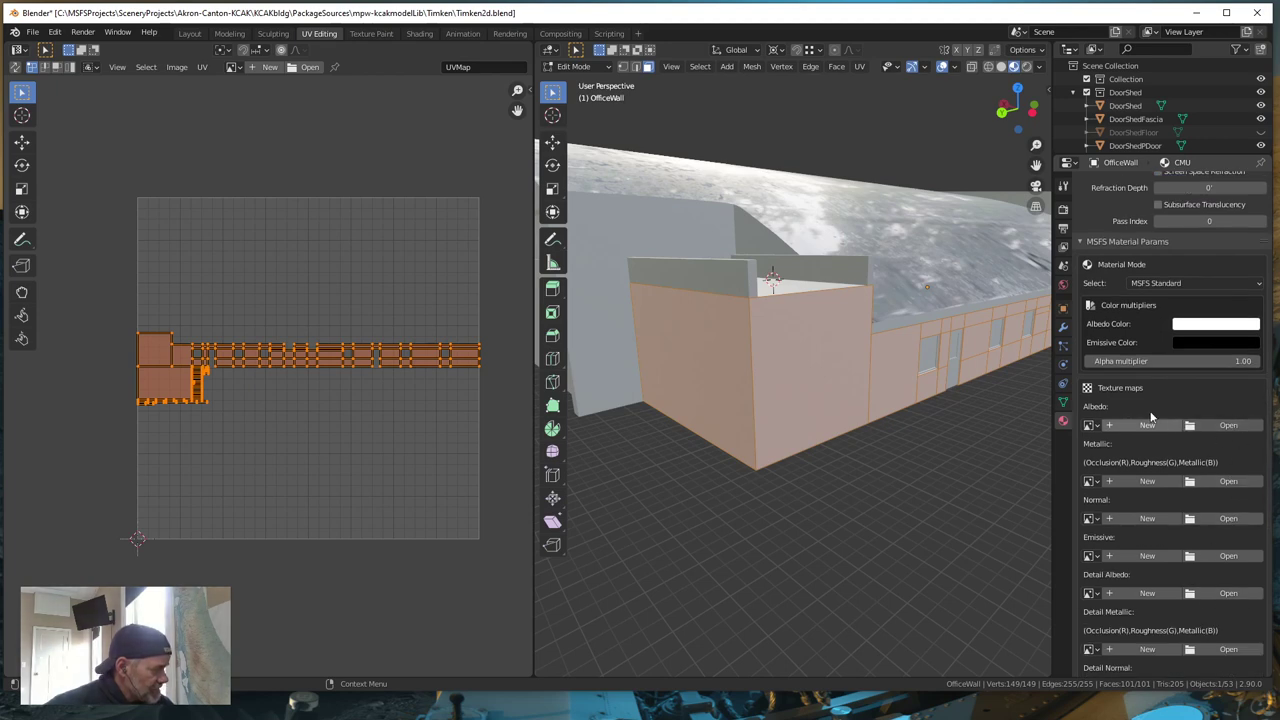
- Browse for the Albedo texture image in the Bricks019_4K folder
{"action": "left_click", "coordinate": [1229, 426]}
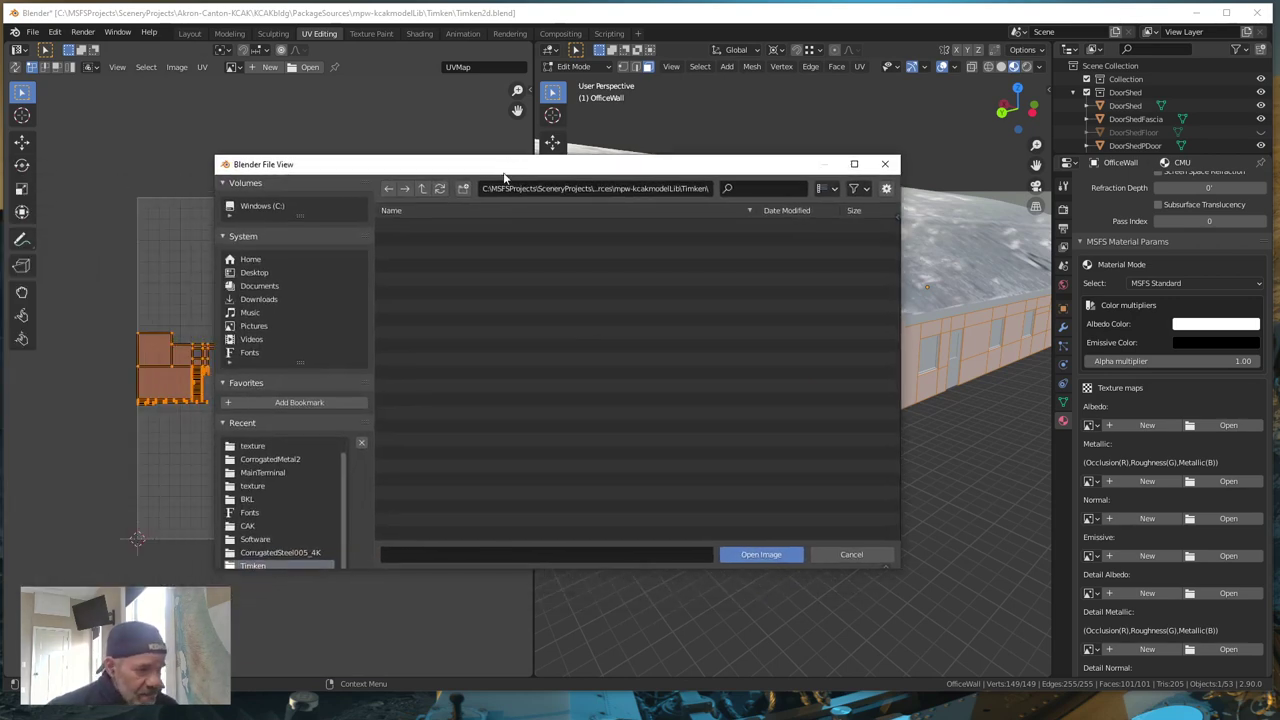
{"action": "scroll", "coordinate": [342, 523], "scroll_direction": "up", "scroll_amount": 1}
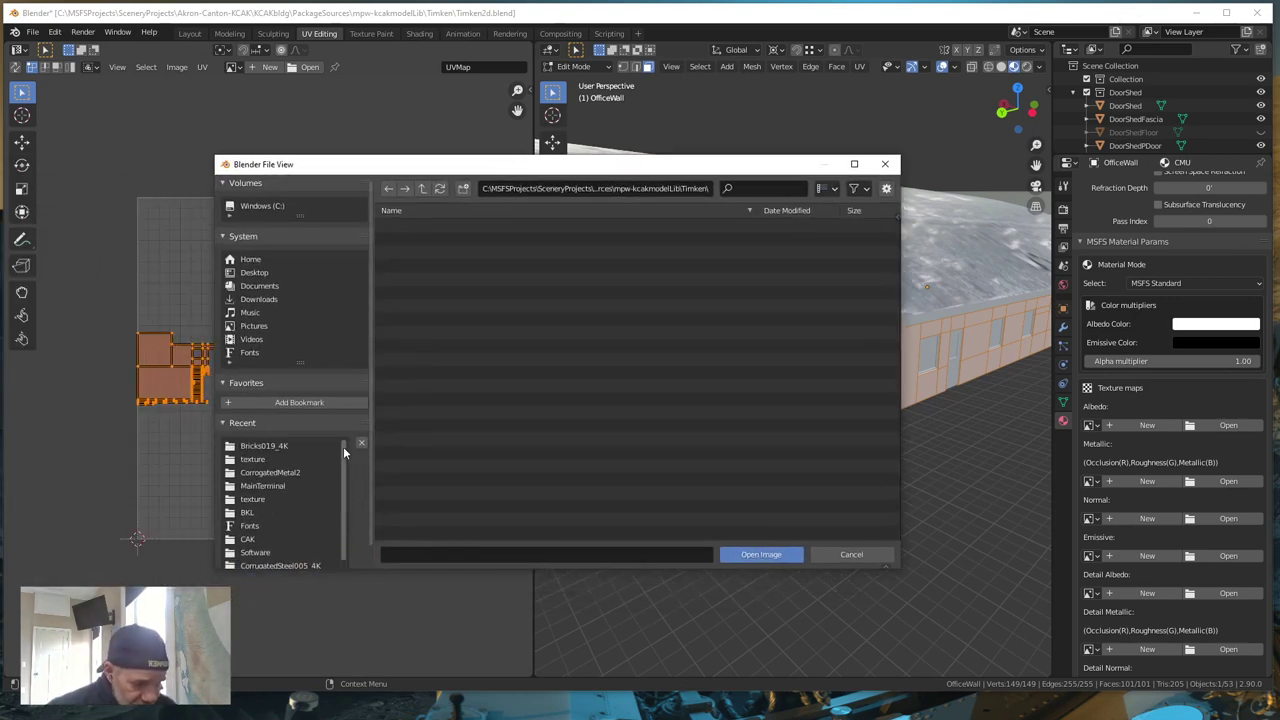
{"action": "left_click", "coordinate": [257, 447]}
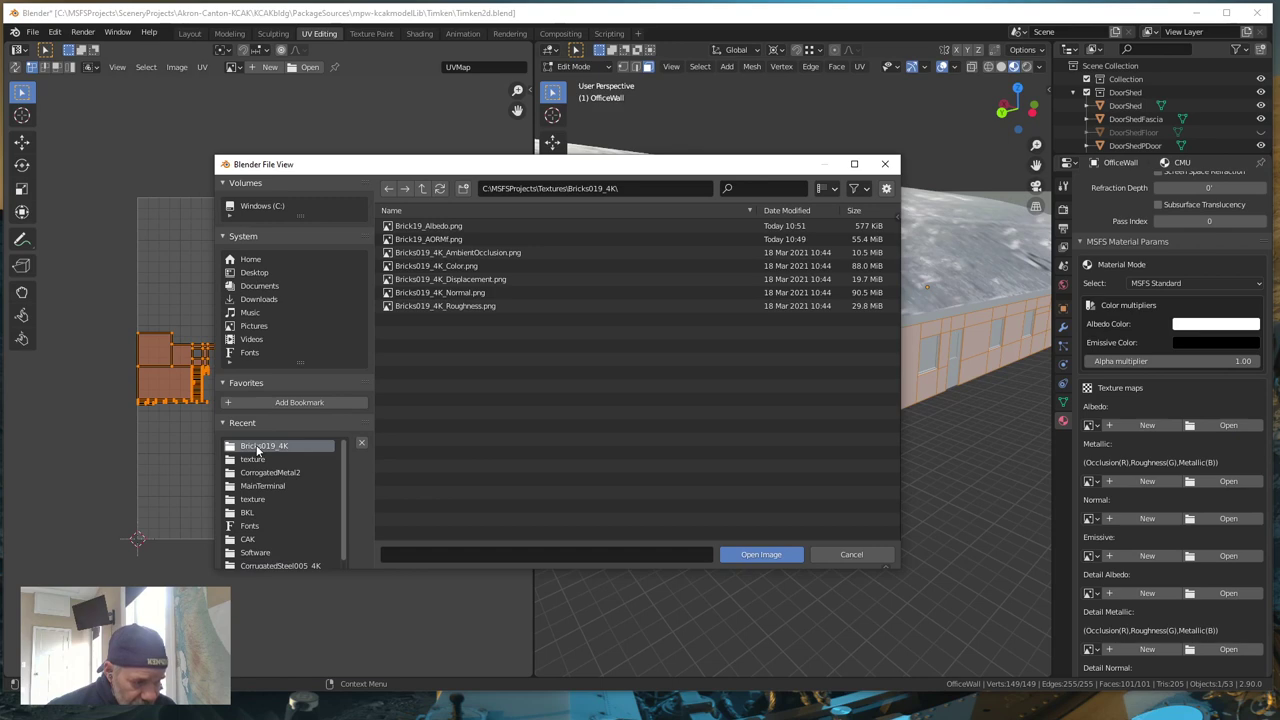
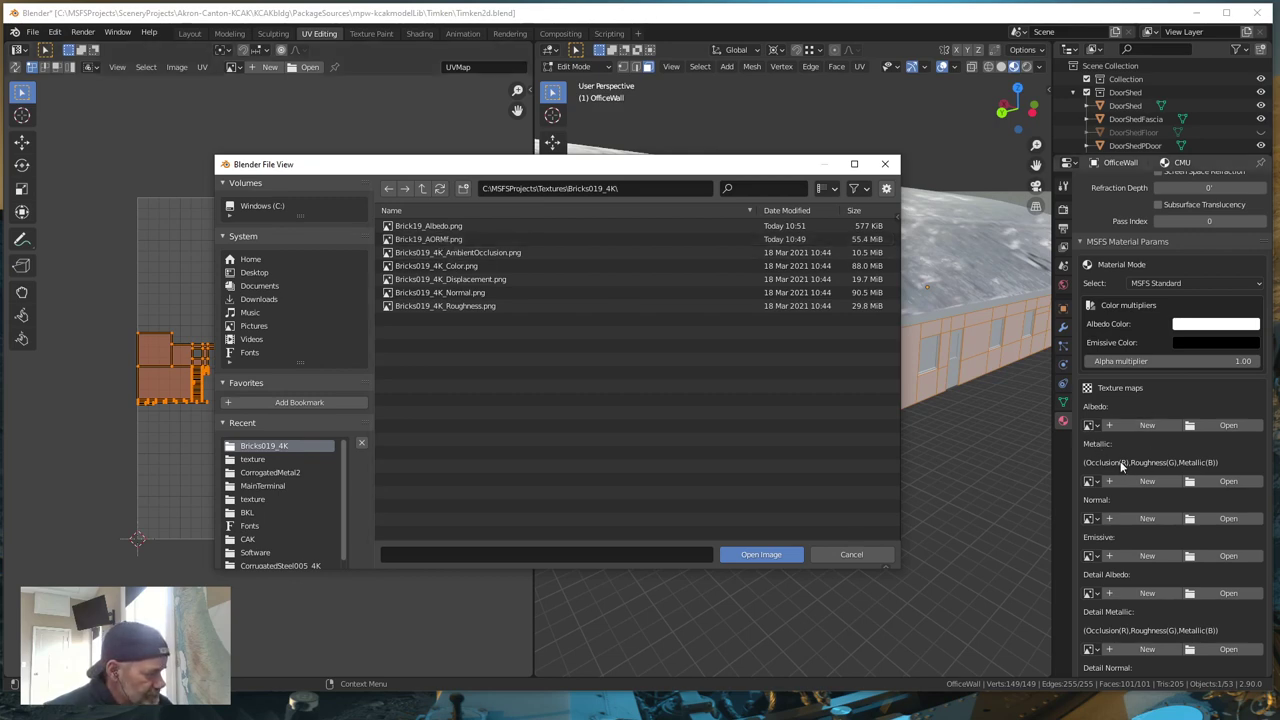
- Apply Brick19_Albedo.png to the wall as its albedo image and zoom out the UV editor
{"action": "left_click", "coordinate": [433, 226]}
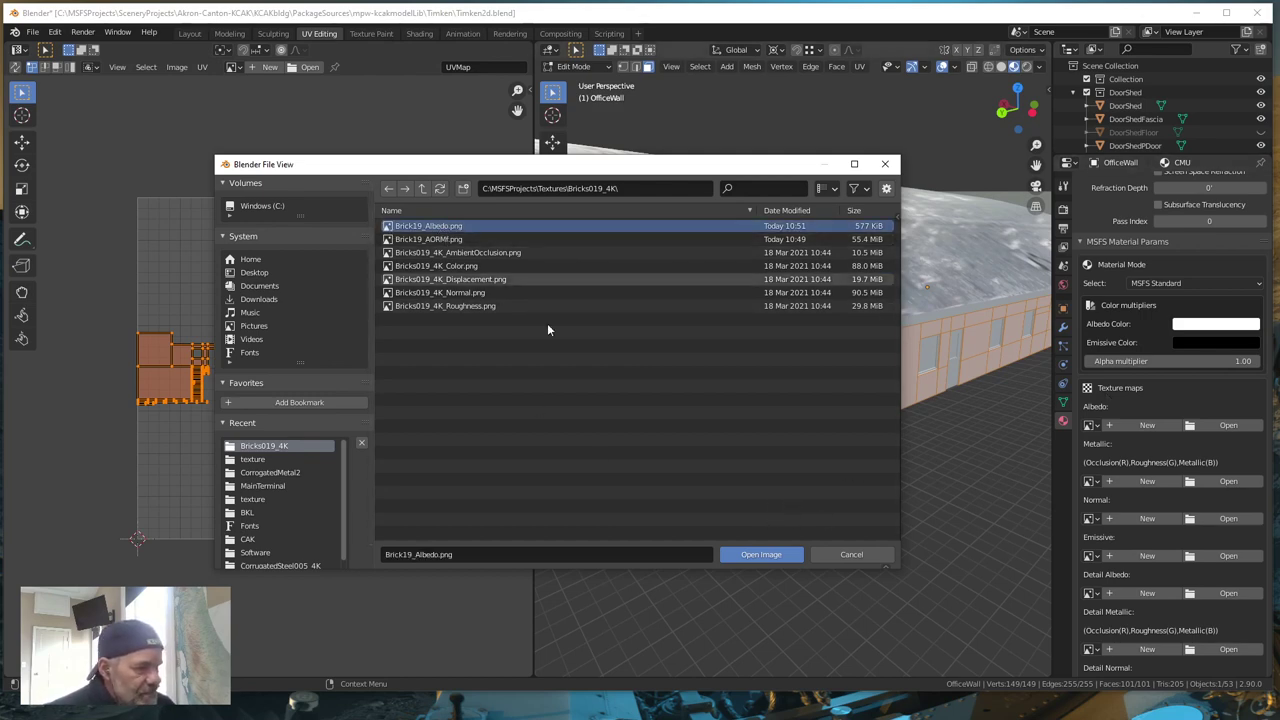
{"action": "left_click", "coordinate": [760, 557]}
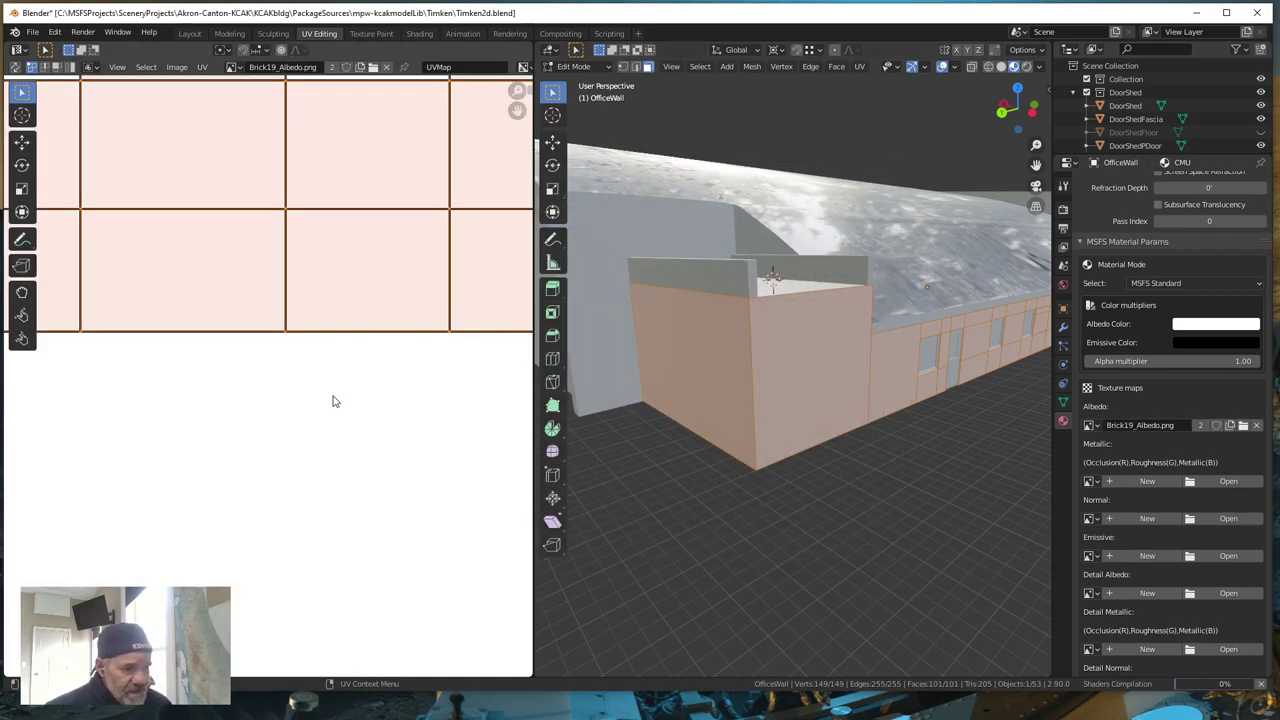
{"action": "scroll", "coordinate": [240, 420], "scroll_direction": "down", "scroll_amount": 8}
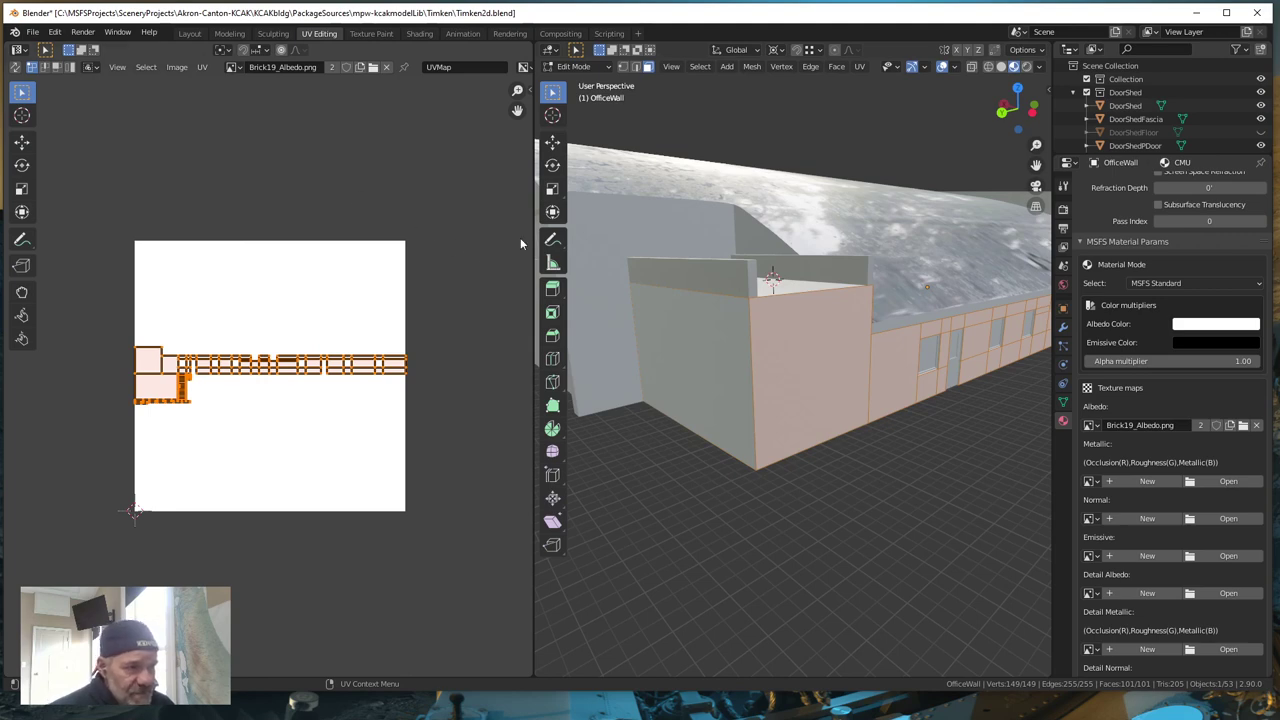
{"action": "left_click", "coordinate": [190, 33]}
{"action": "key", "text": "KP_Decimal"}
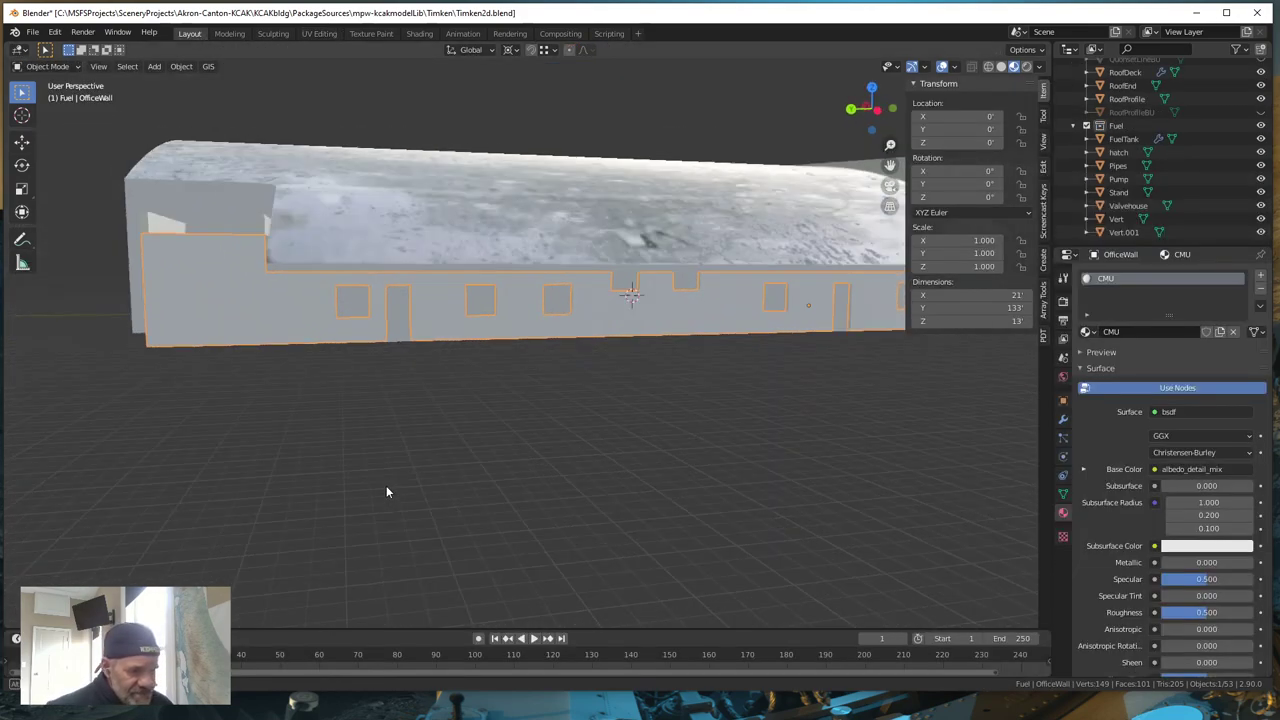
{"action": "middle_click_drag", "start_coordinate": [381, 499], "coordinate": [460, 500]}
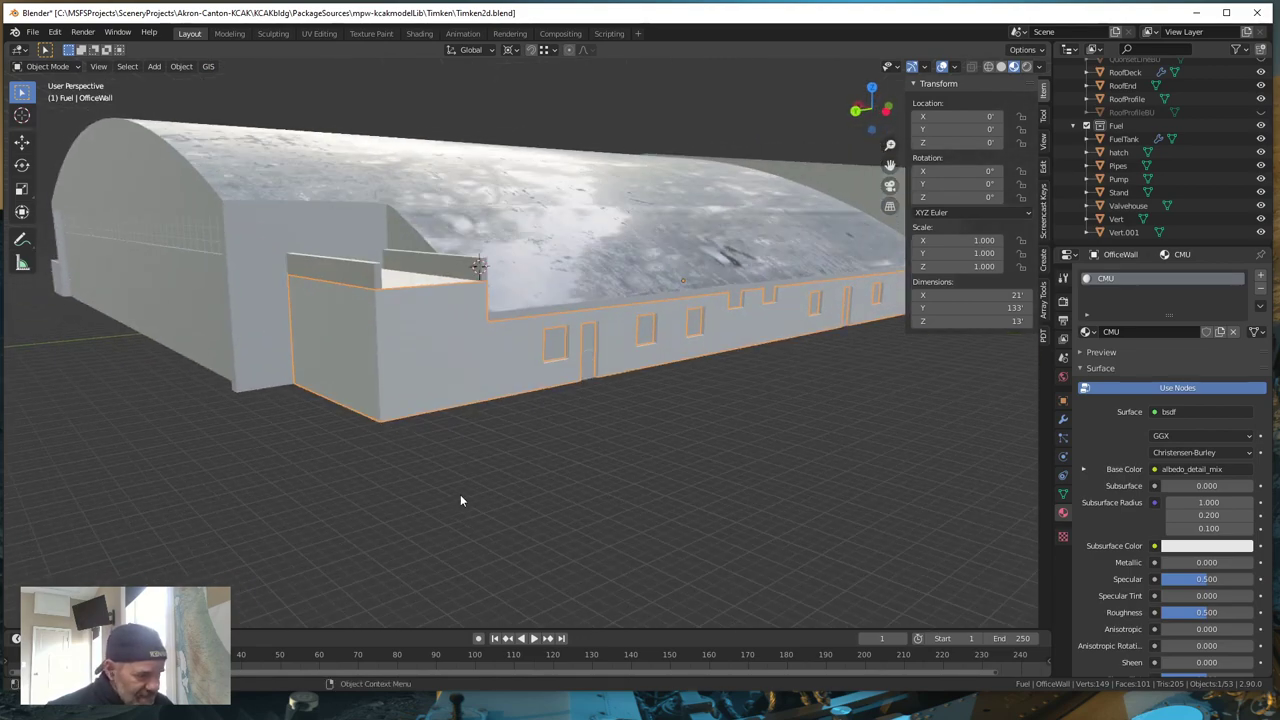
{"action": "scroll", "coordinate": [460, 500], "scroll_direction": "up", "scroll_amount": 3}
{"action": "scroll", "coordinate": [463, 497], "scroll_direction": "down", "scroll_amount": 5}
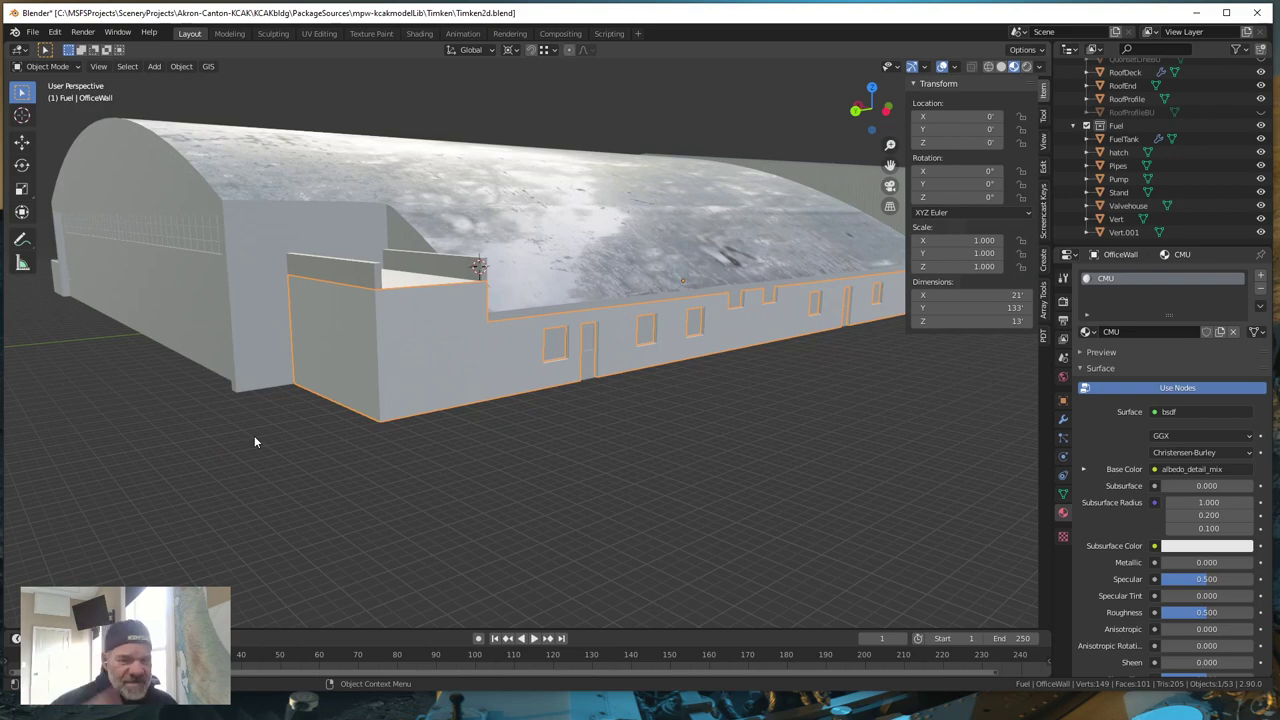
{"action": "left_click", "coordinate": [320, 34]}
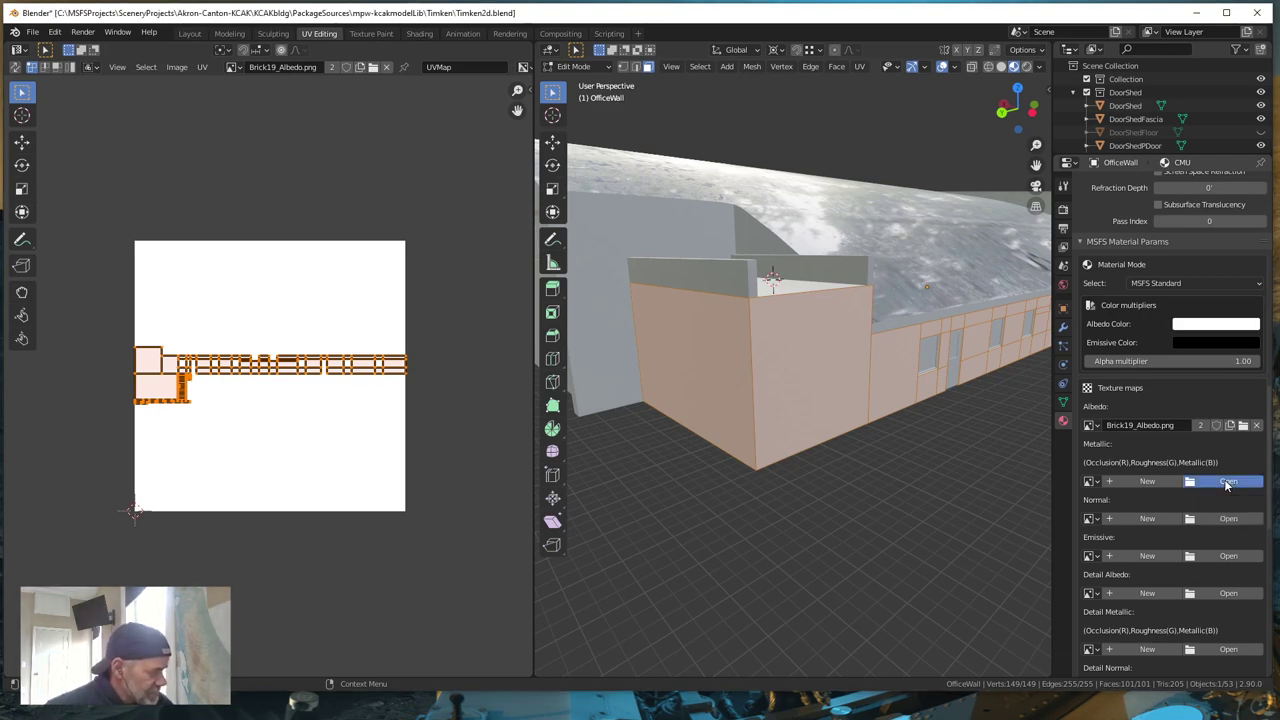
- Put Brick19_AORMf.png from the recent Bricks019_4K folder into the metallic texture slot
{"action": "key", "text": "alt+o"}
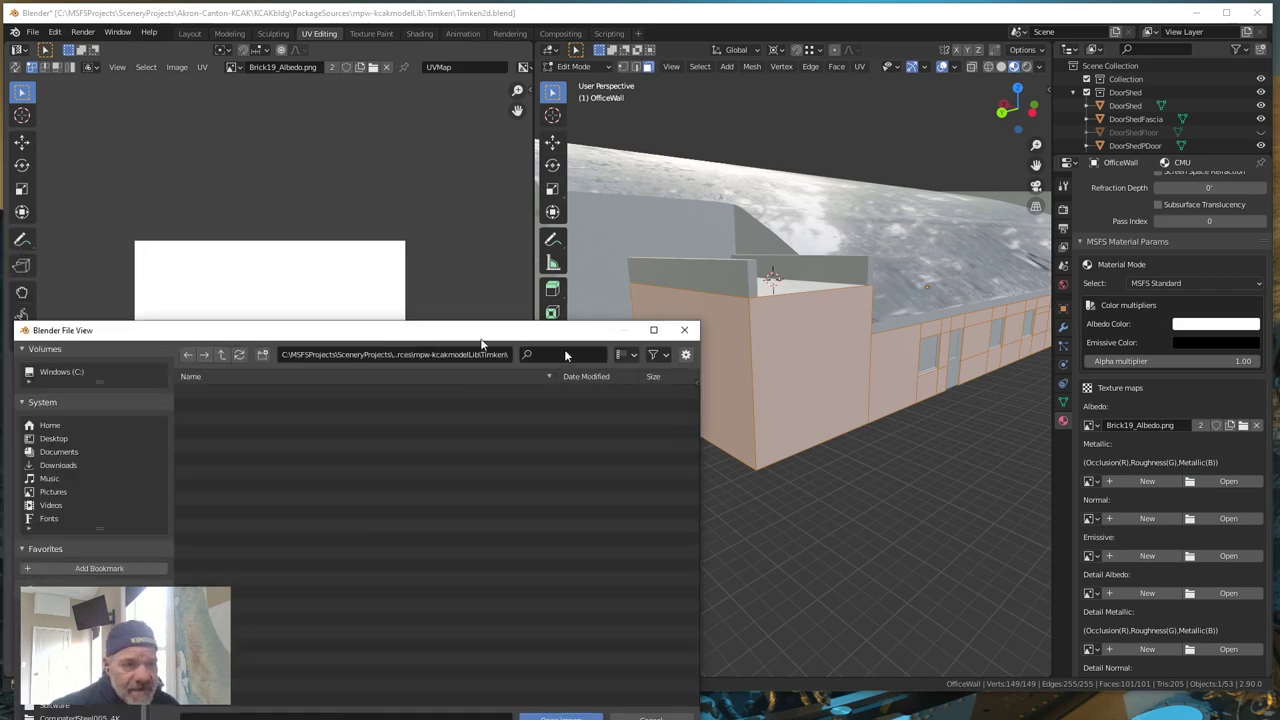
{"action": "left_click_drag", "start_coordinate": [777, 212], "coordinate": [562, 162]}
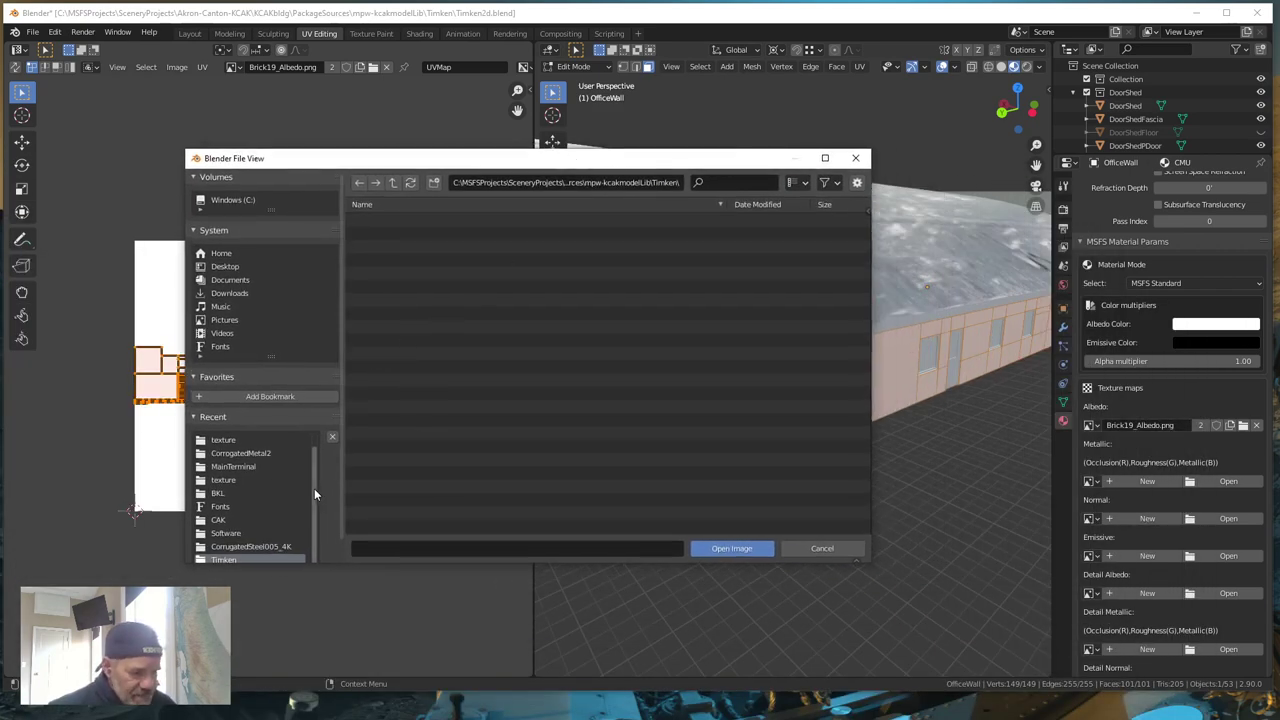
{"action": "scroll", "coordinate": [314, 488], "scroll_direction": "up", "scroll_amount": 1}
{"action": "left_click", "coordinate": [232, 440]}
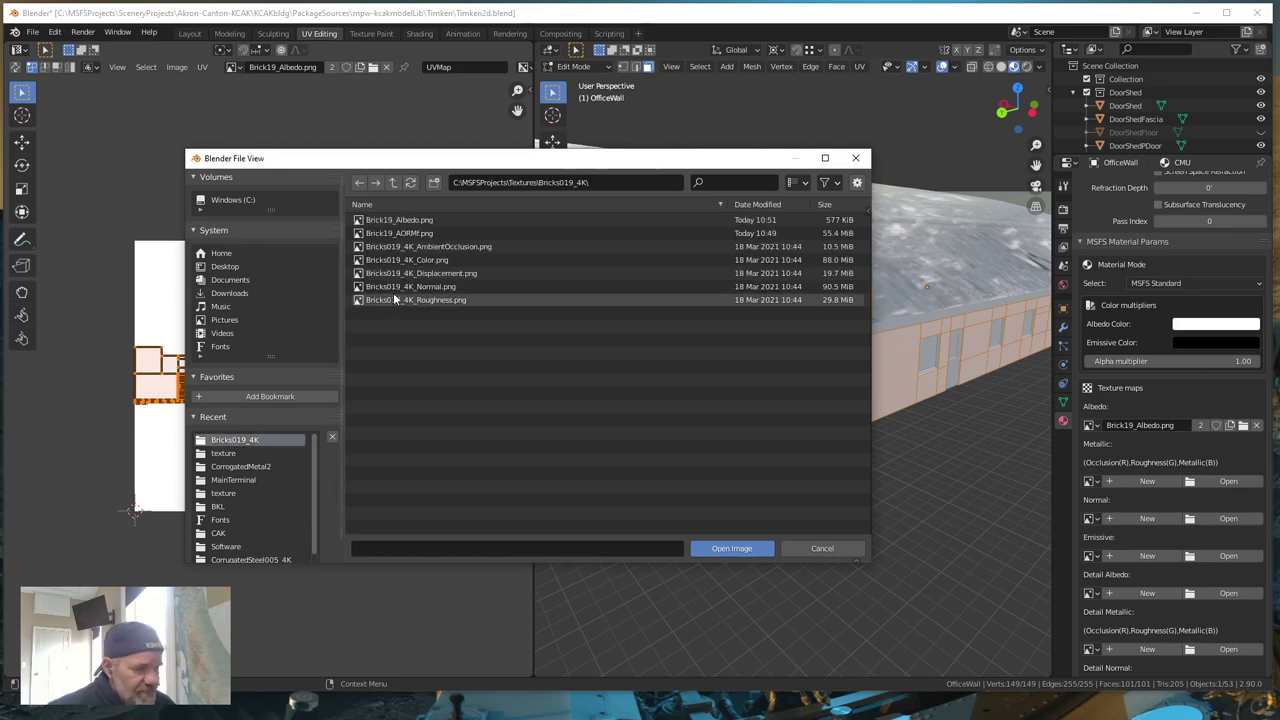
{"action": "left_click", "coordinate": [397, 233]}
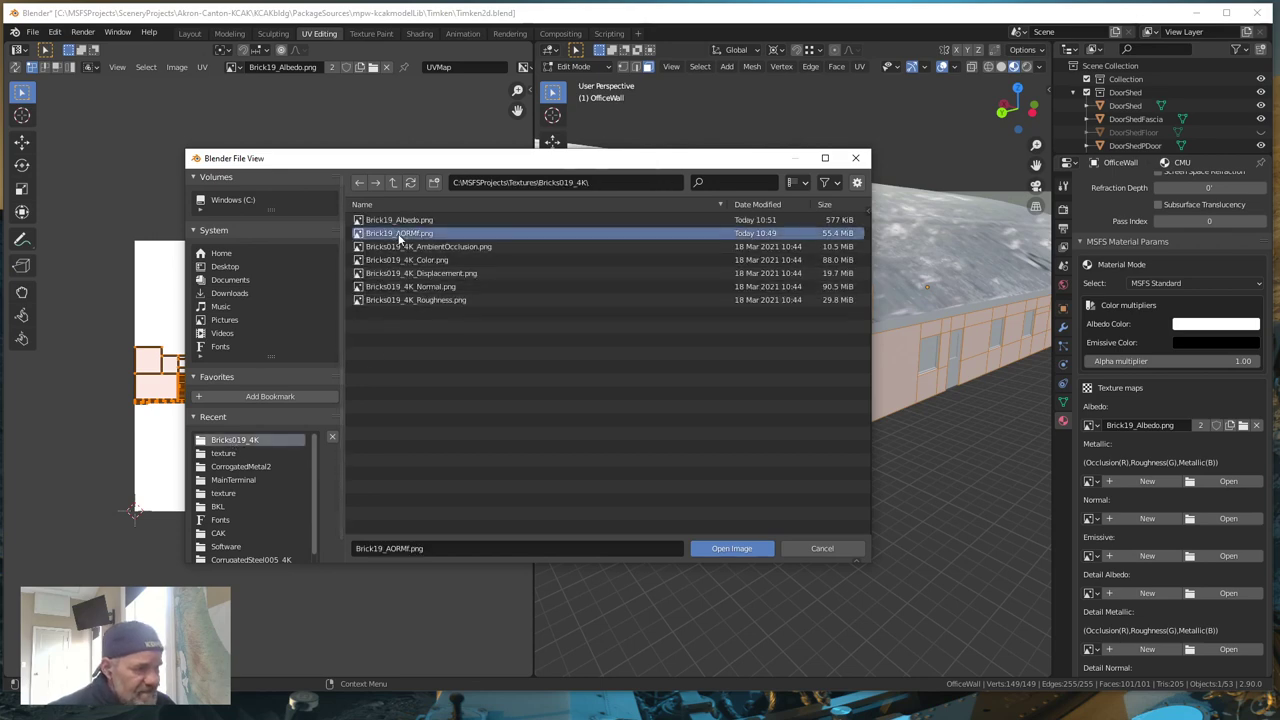
{"action": "left_click", "coordinate": [741, 548]}
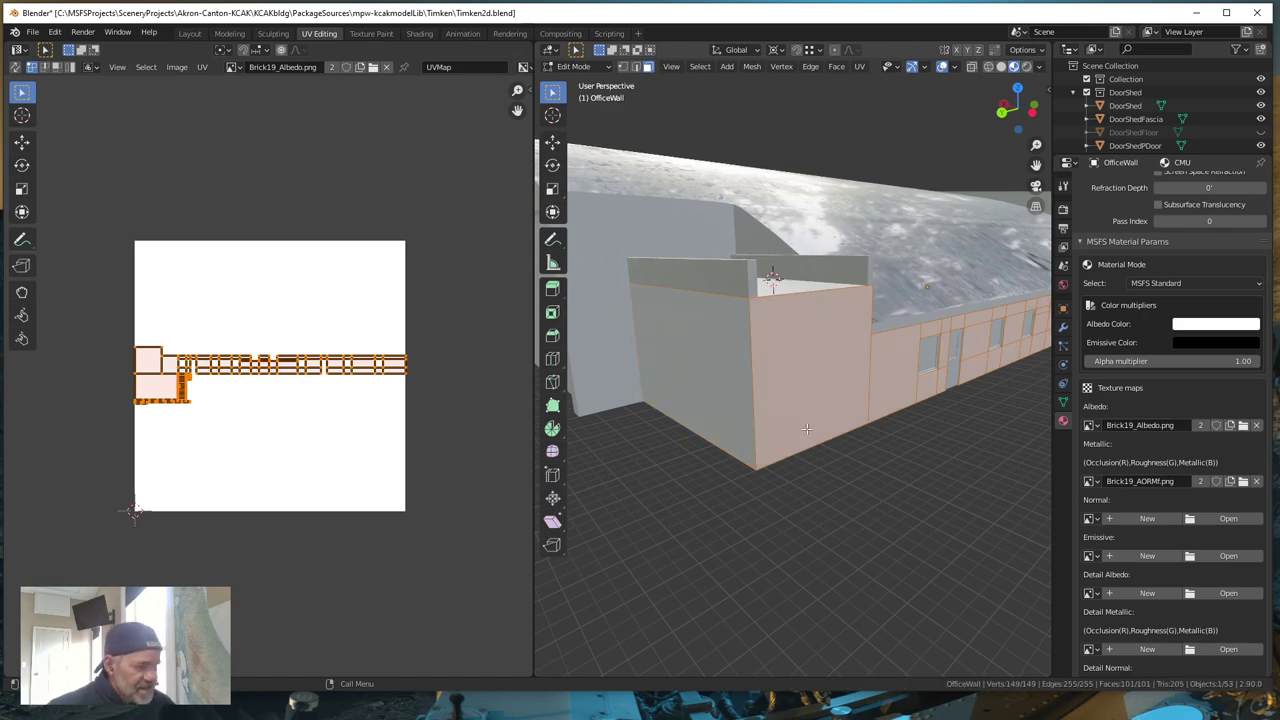
{"action": "scroll", "coordinate": [832, 427], "scroll_direction": "up", "scroll_amount": 8}
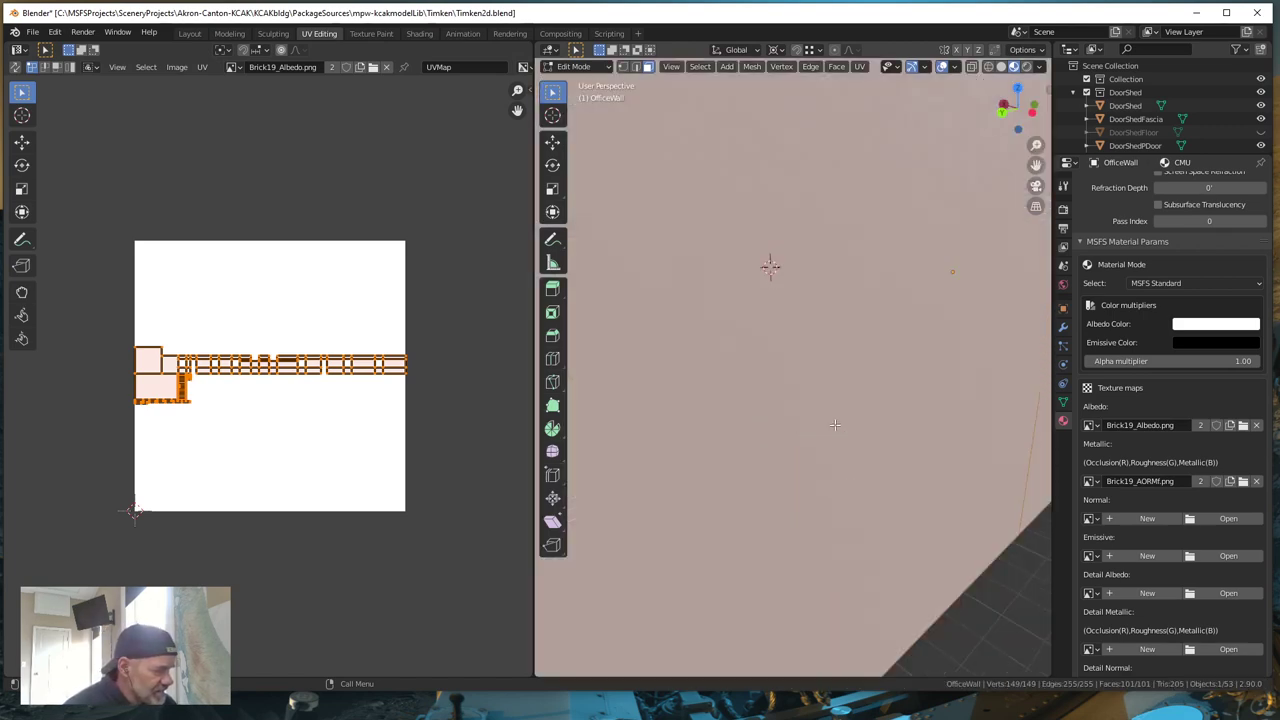
{"action": "scroll", "coordinate": [818, 459], "scroll_direction": "up", "scroll_amount": 4}
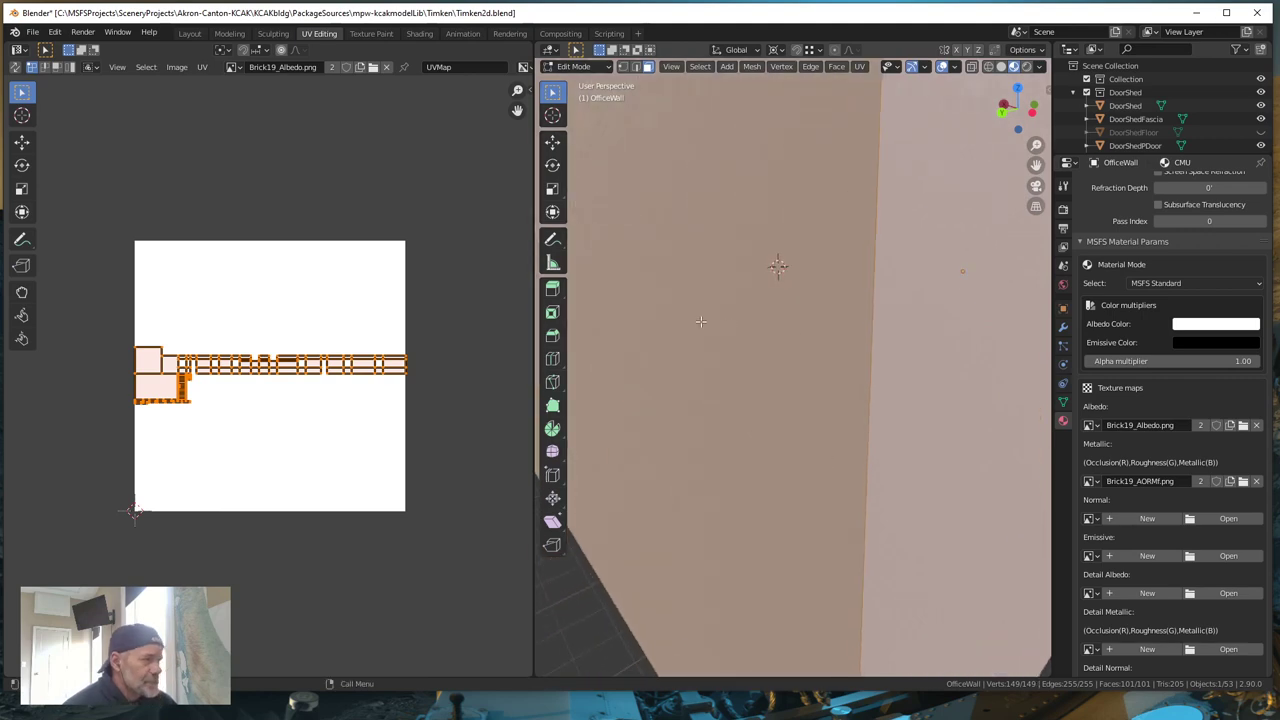
{"action": "scroll", "coordinate": [728, 324], "scroll_direction": "down", "scroll_amount": 4}
{"action": "scroll", "coordinate": [703, 349], "scroll_direction": "up", "scroll_amount": 4}
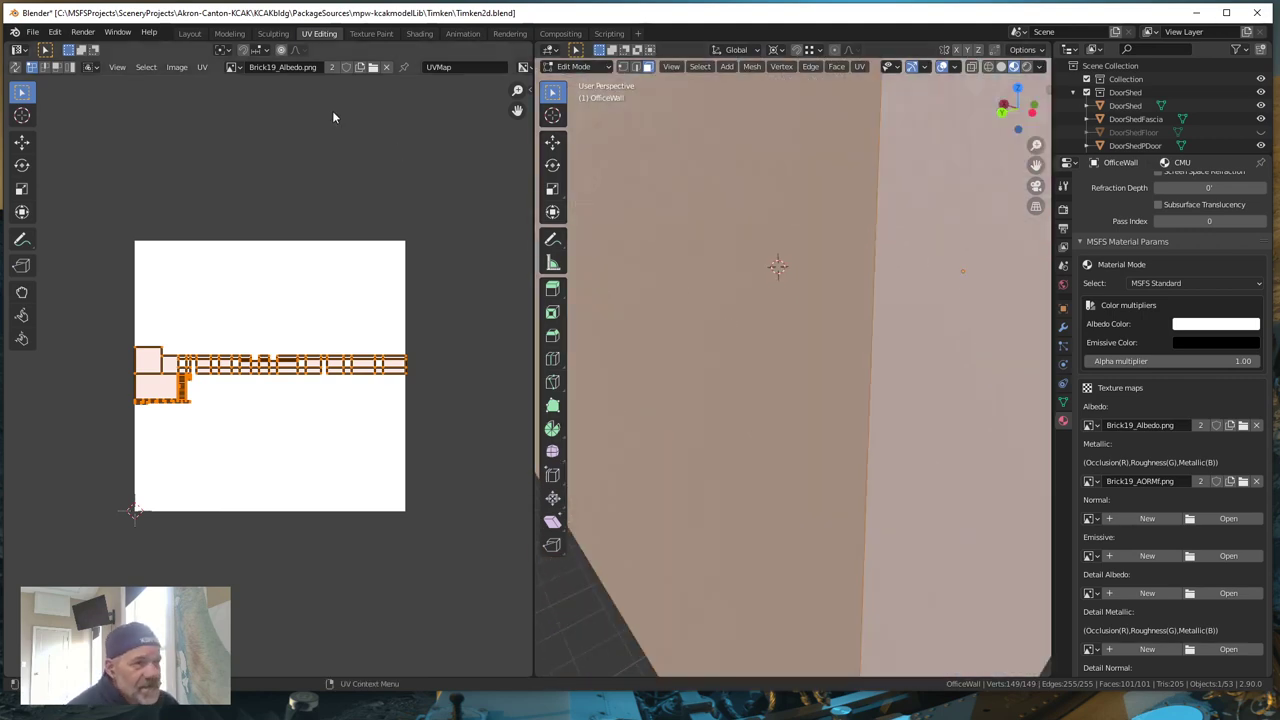
{"action": "scroll", "coordinate": [622, 307], "scroll_direction": "down", "scroll_amount": 4}
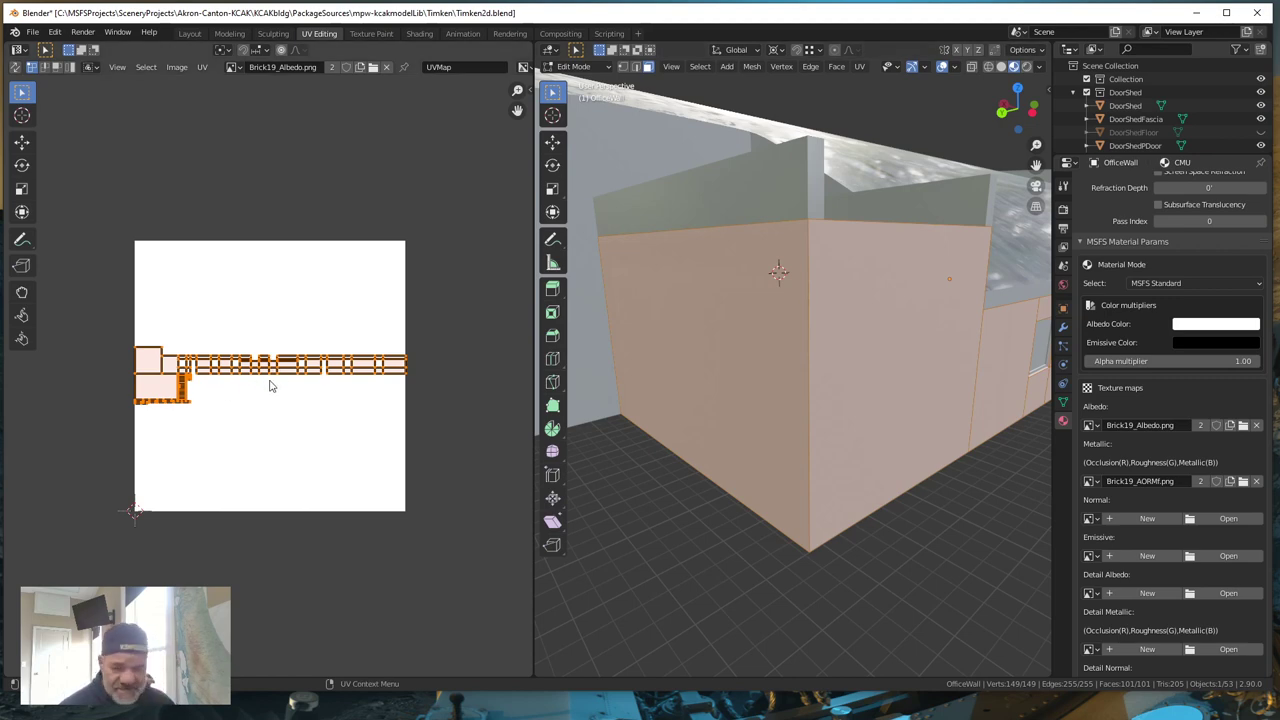
- Scale the OfficeWall UV islands up roughly 16 times so the bricks tile densely
{"action": "key", "text": "s"}
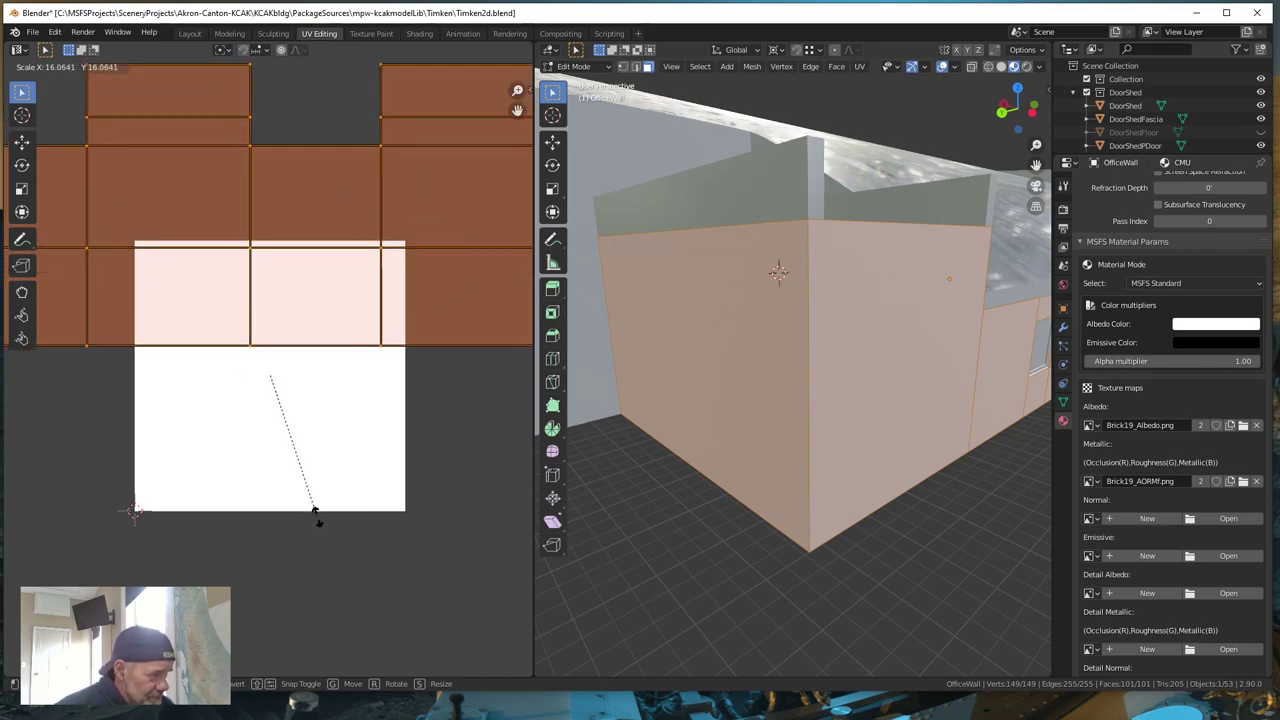
{"action": "left_click", "coordinate": [316, 515]}
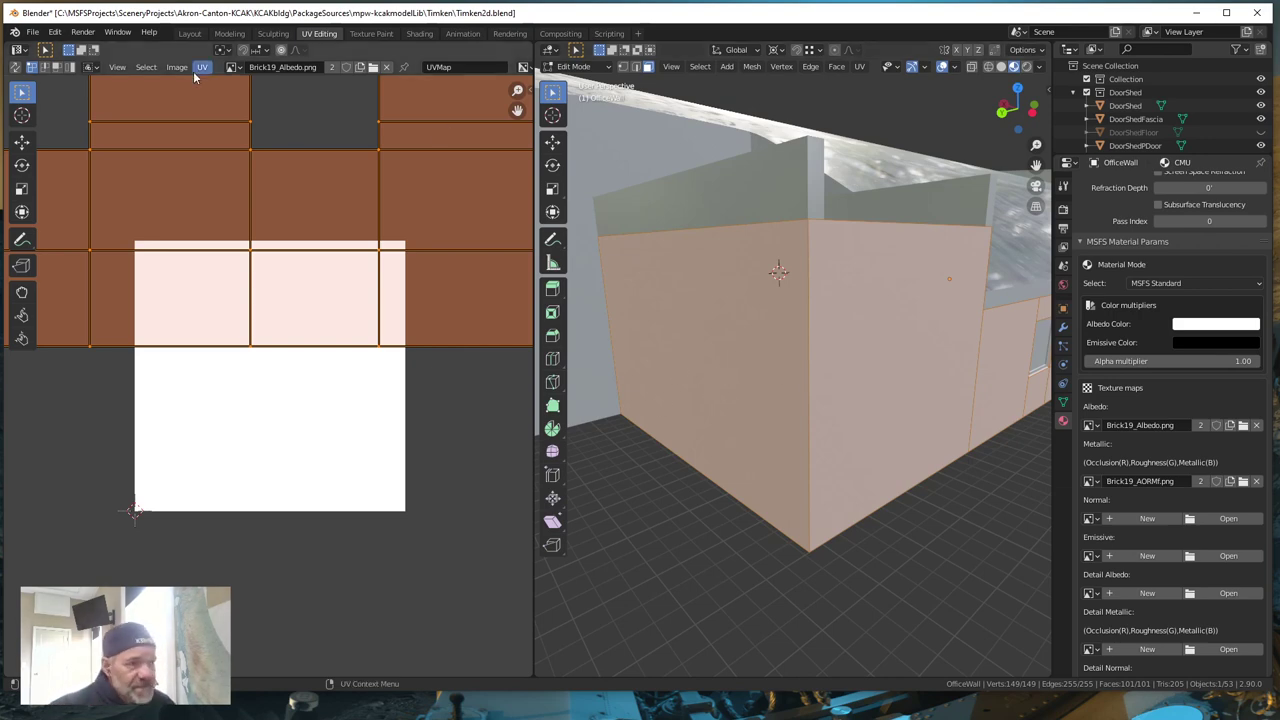
- In the Layout workspace, orbit and zoom in to inspect the finely tiled bricks on the OfficeWall
{"action": "left_click", "coordinate": [189, 34]}
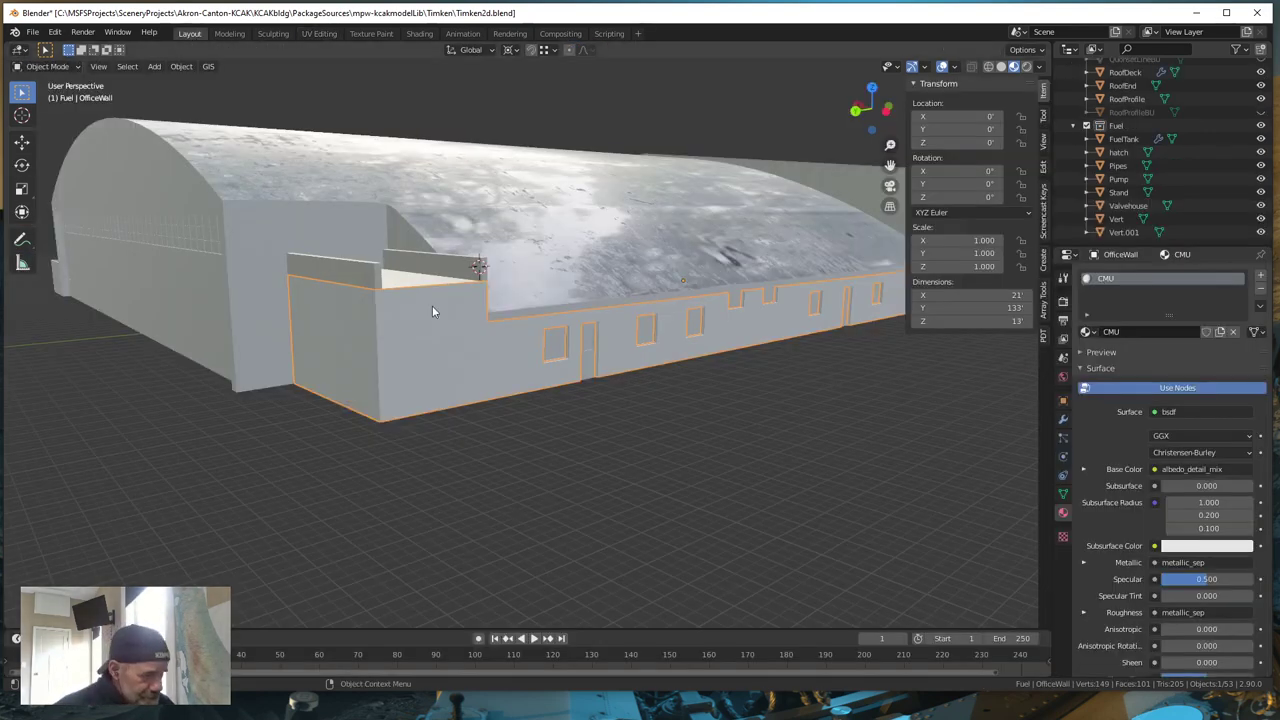
{"action": "middle_click_drag", "start_coordinate": [383, 400], "coordinate": [461, 400]}
{"action": "scroll", "coordinate": [516, 384], "scroll_direction": "up", "scroll_amount": 8}
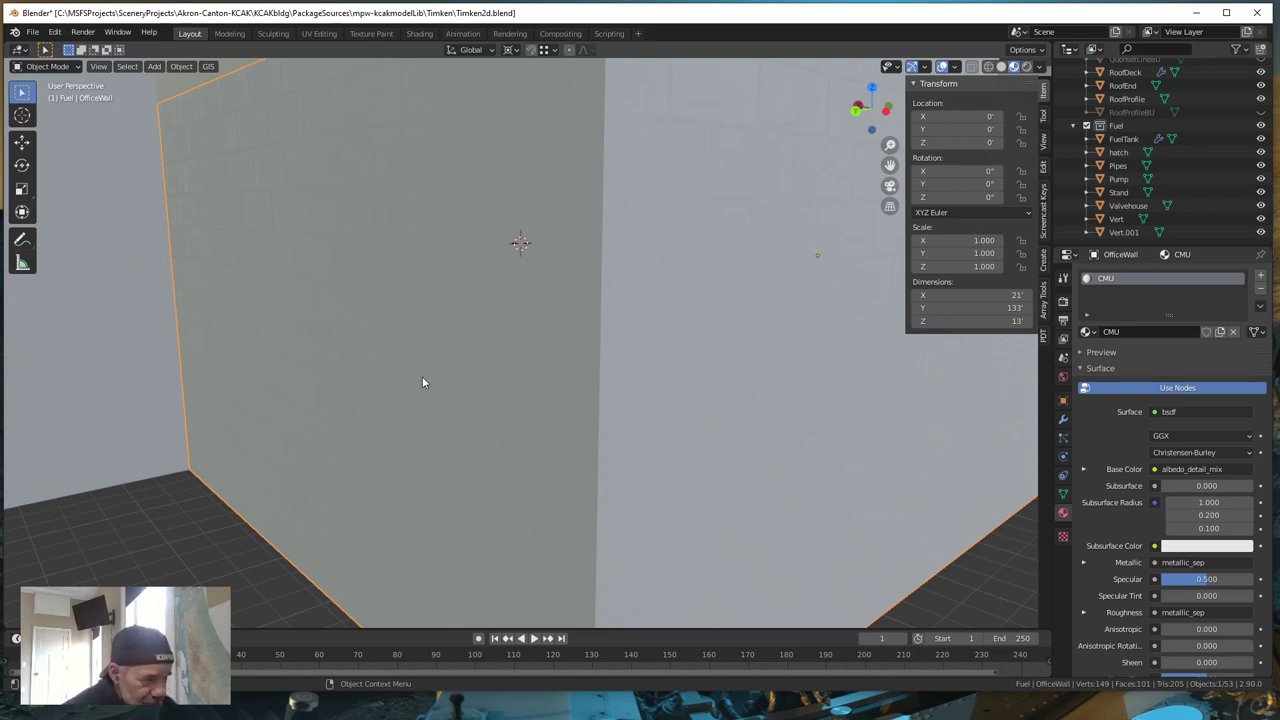
{"action": "scroll", "coordinate": [422, 378], "scroll_direction": "down", "scroll_amount": 4}
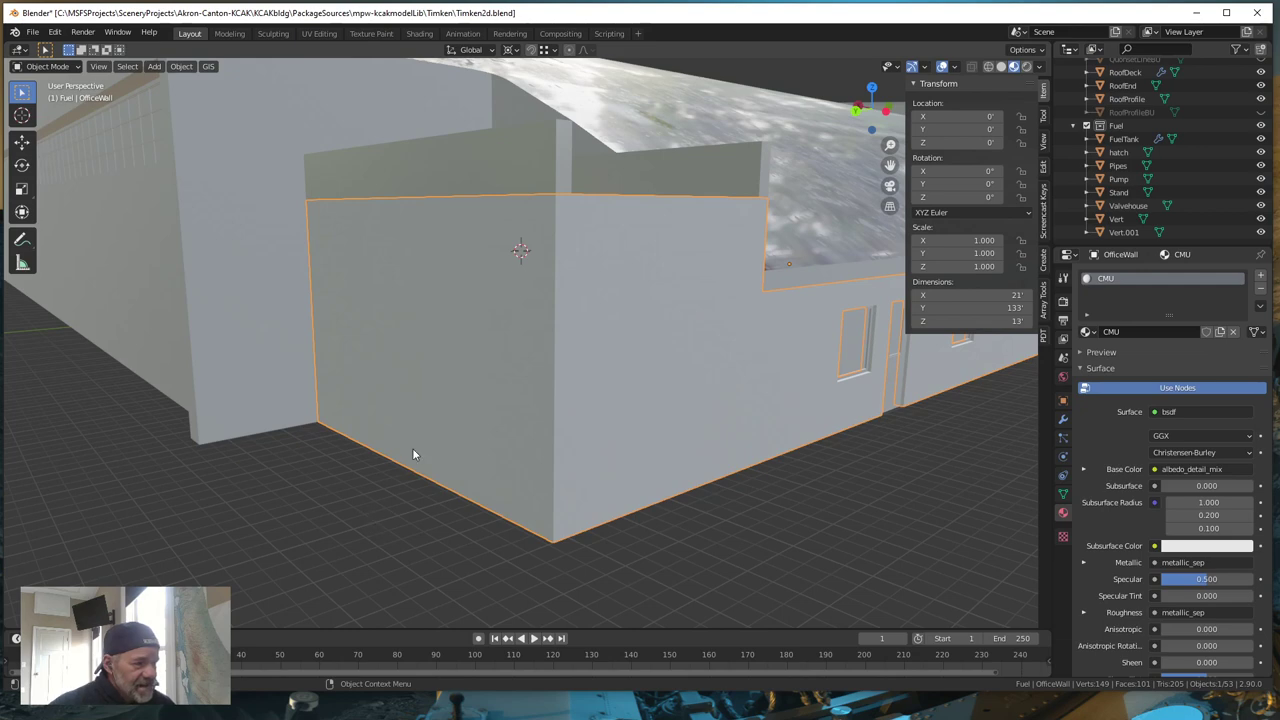
- Put Bricks019_4K_Normal.png from the recent Bricks019_4K folder into the Normal slot
{"action": "left_click", "coordinate": [317, 34]}
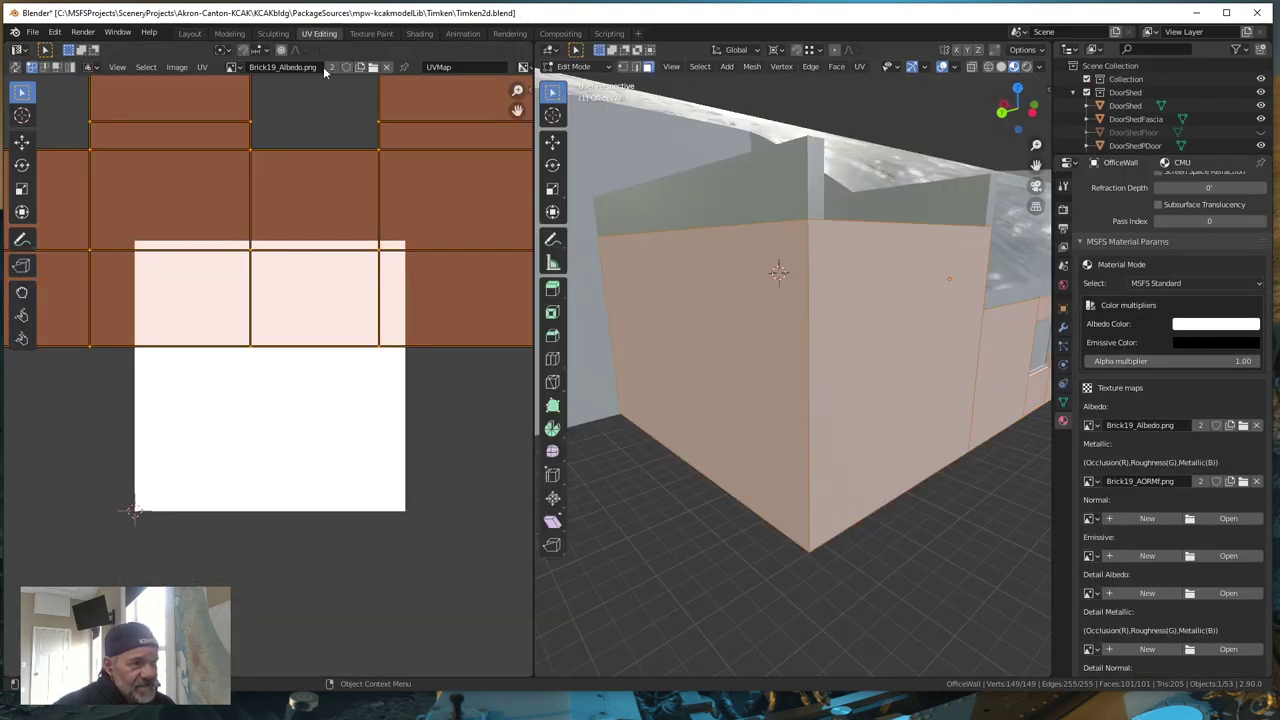
{"action": "left_click", "coordinate": [1228, 518]}
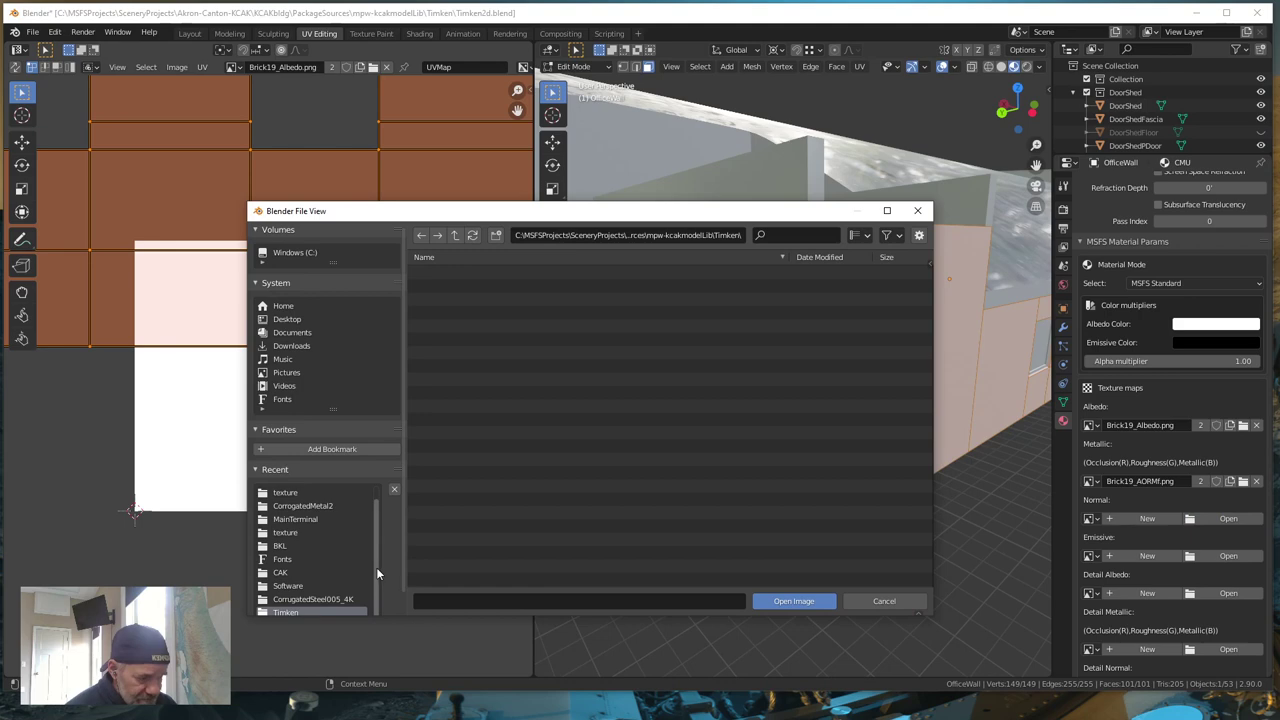
{"action": "scroll", "coordinate": [376, 567], "scroll_direction": "up", "scroll_amount": 1}
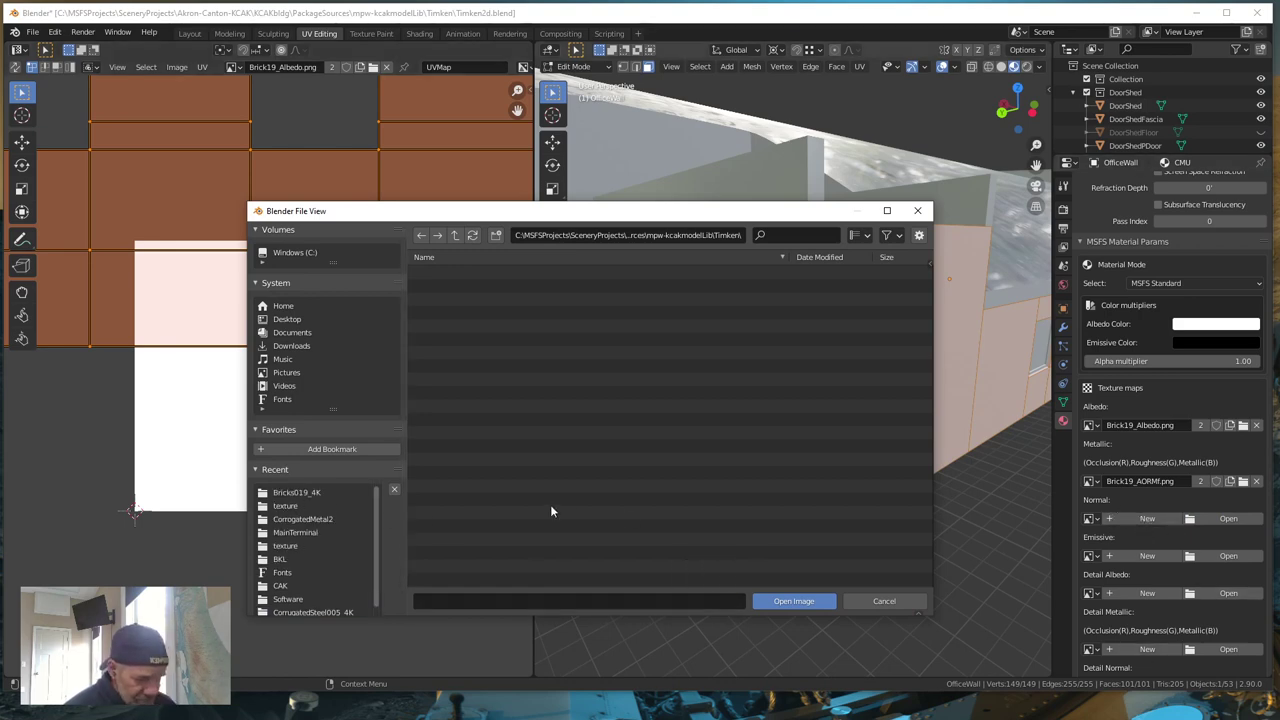
{"action": "left_click", "coordinate": [301, 491]}
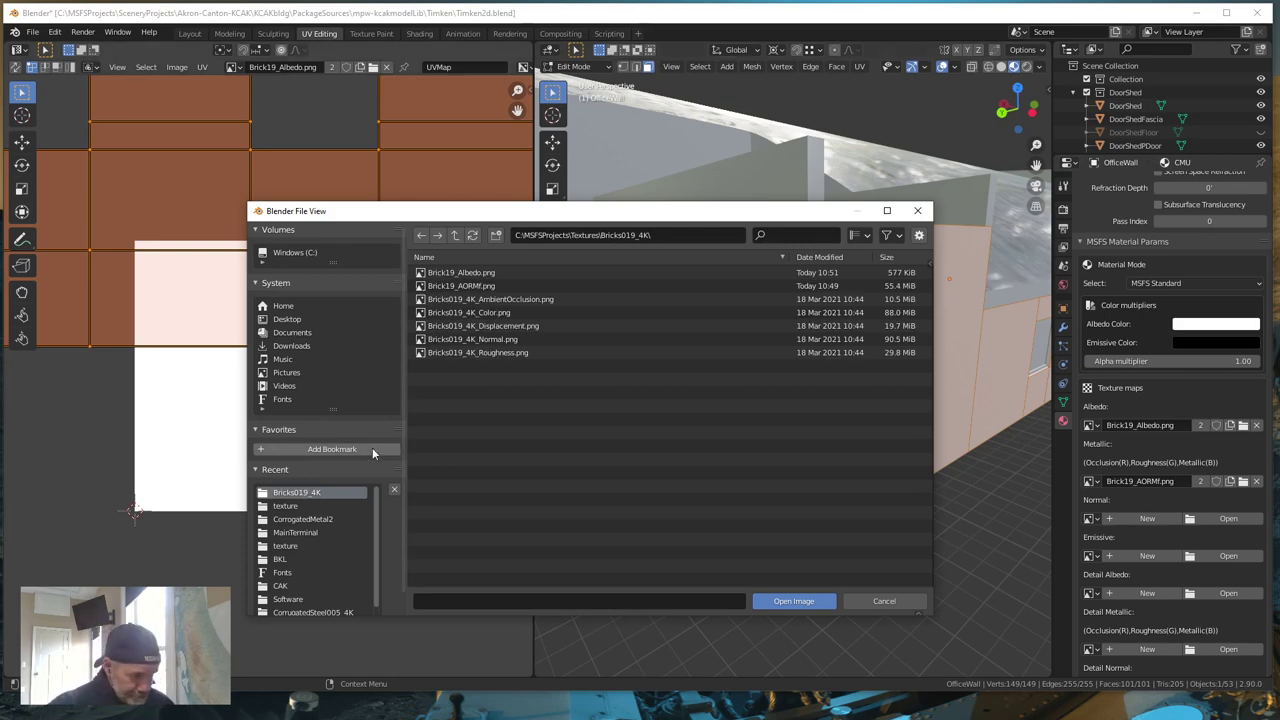
{"action": "left_click", "coordinate": [460, 345]}
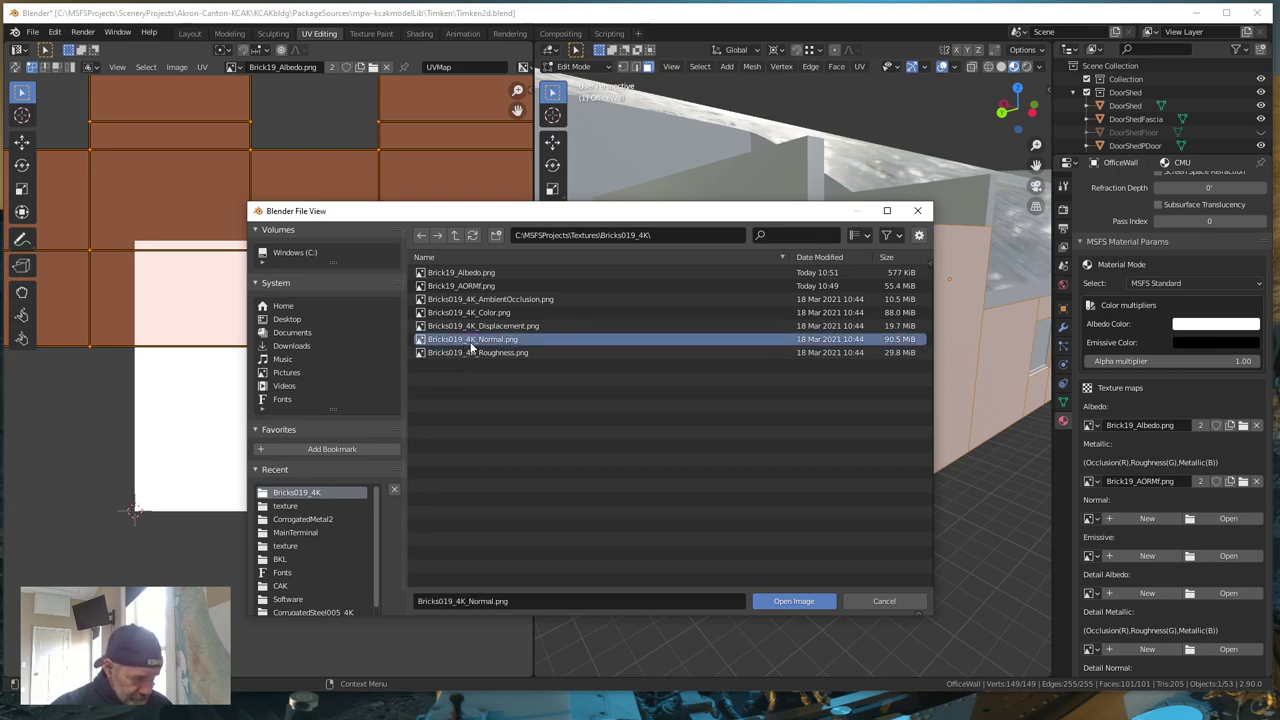
{"action": "left_click", "coordinate": [795, 601]}
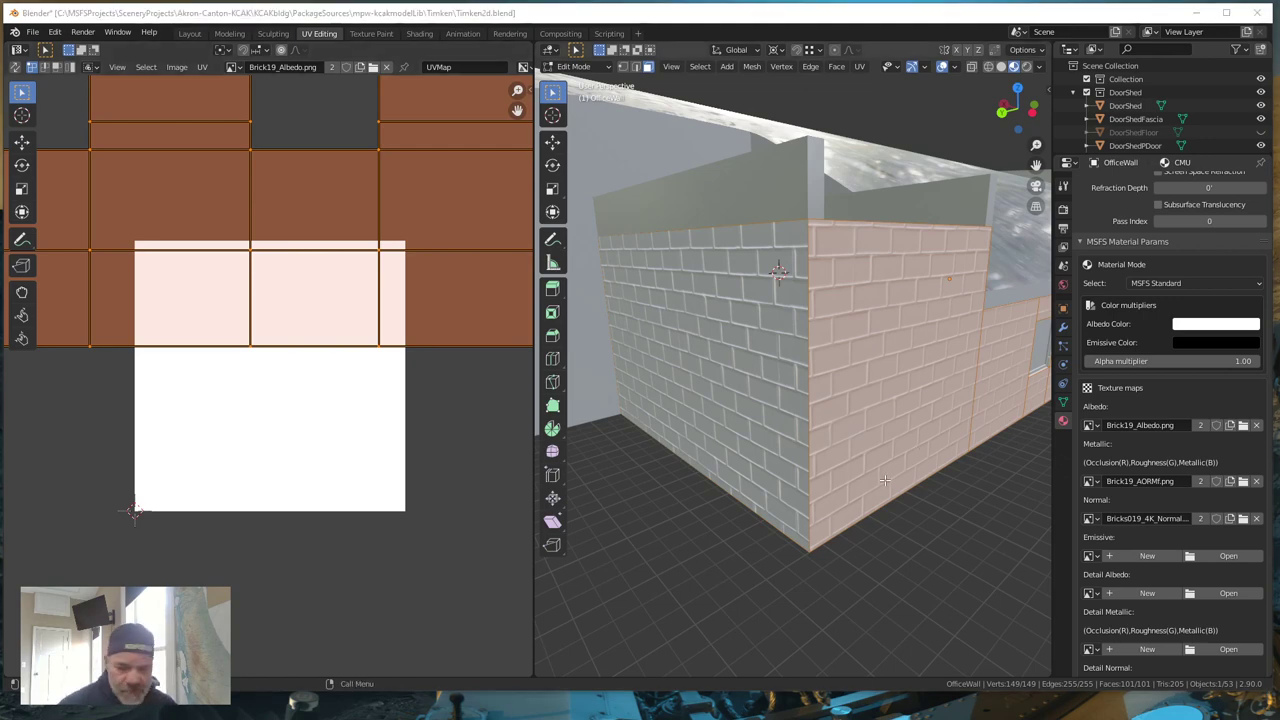
{"action": "mouse_move", "coordinate": [895, 463]}
{"action": "middle_mouse_down"}
{"action": "mouse_move", "coordinate": [877, 466]}
{"action": "mouse_move", "coordinate": [889, 465]}
{"action": "middle_mouse_up"}
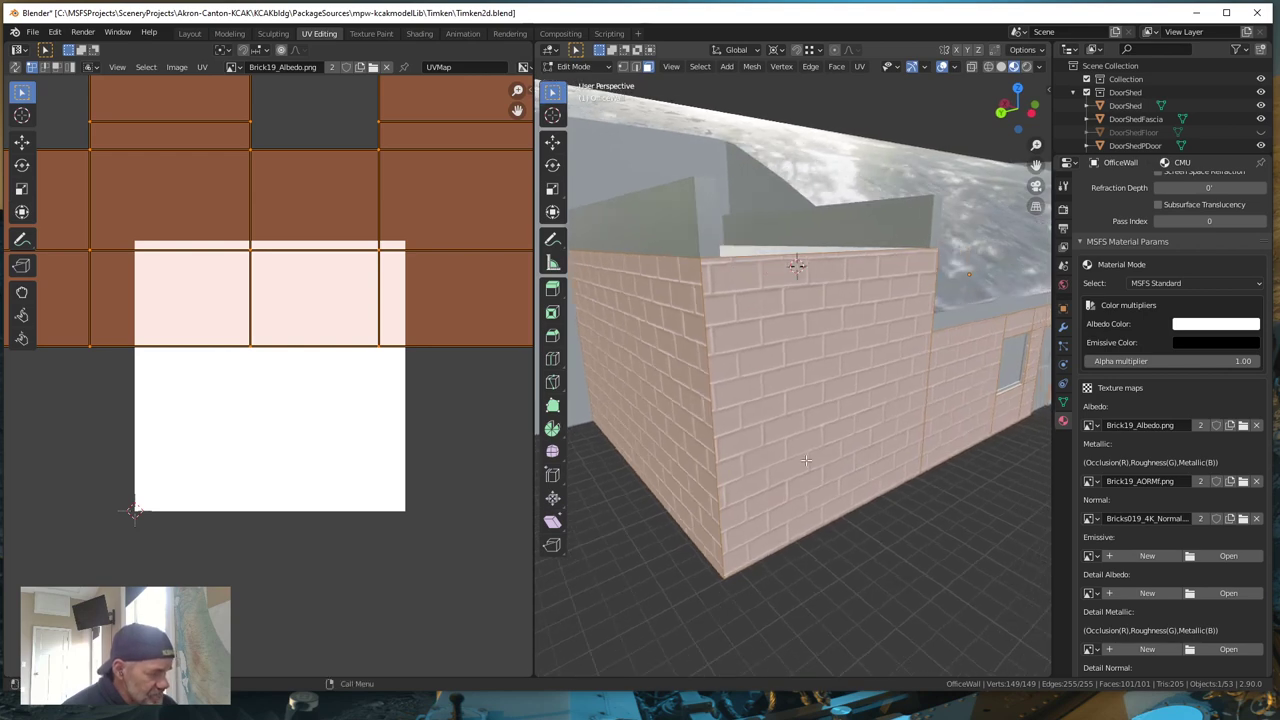
{"action": "scroll", "coordinate": [733, 458], "scroll_direction": "up", "scroll_amount": 5}
{"action": "scroll", "coordinate": [749, 463], "scroll_direction": "down", "scroll_amount": 6}
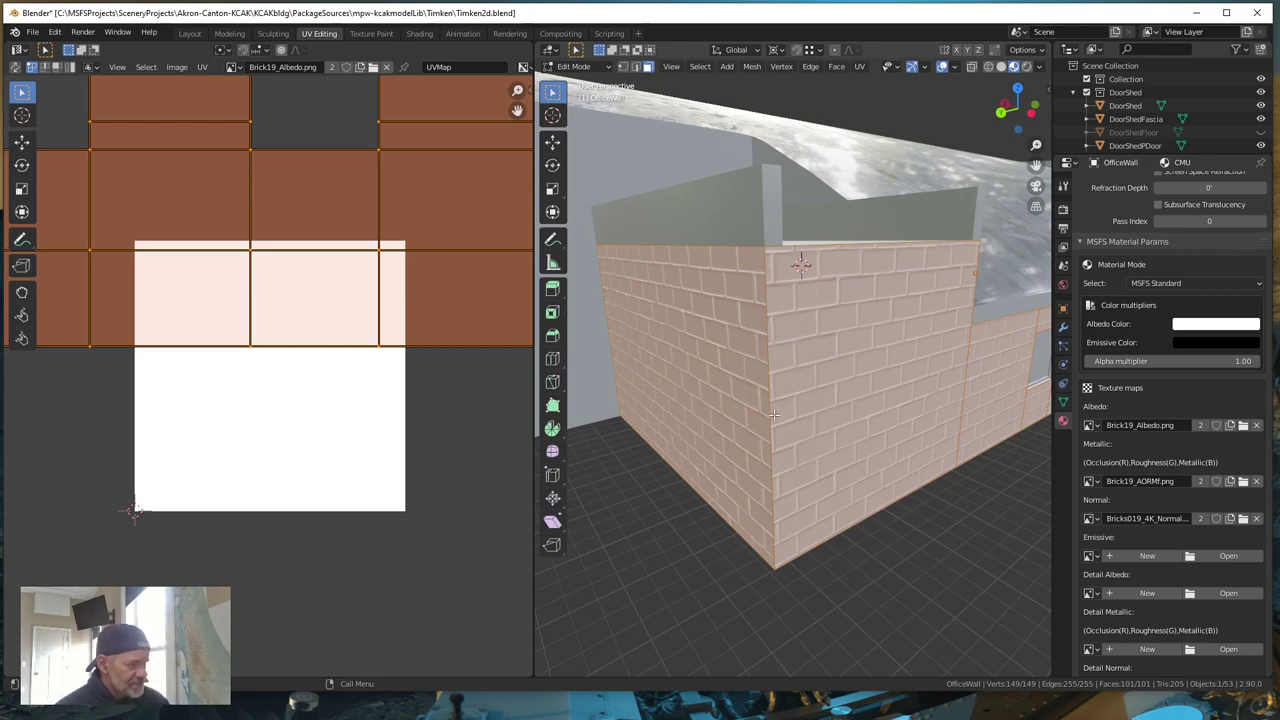
{"action": "left_click", "coordinate": [708, 364]}
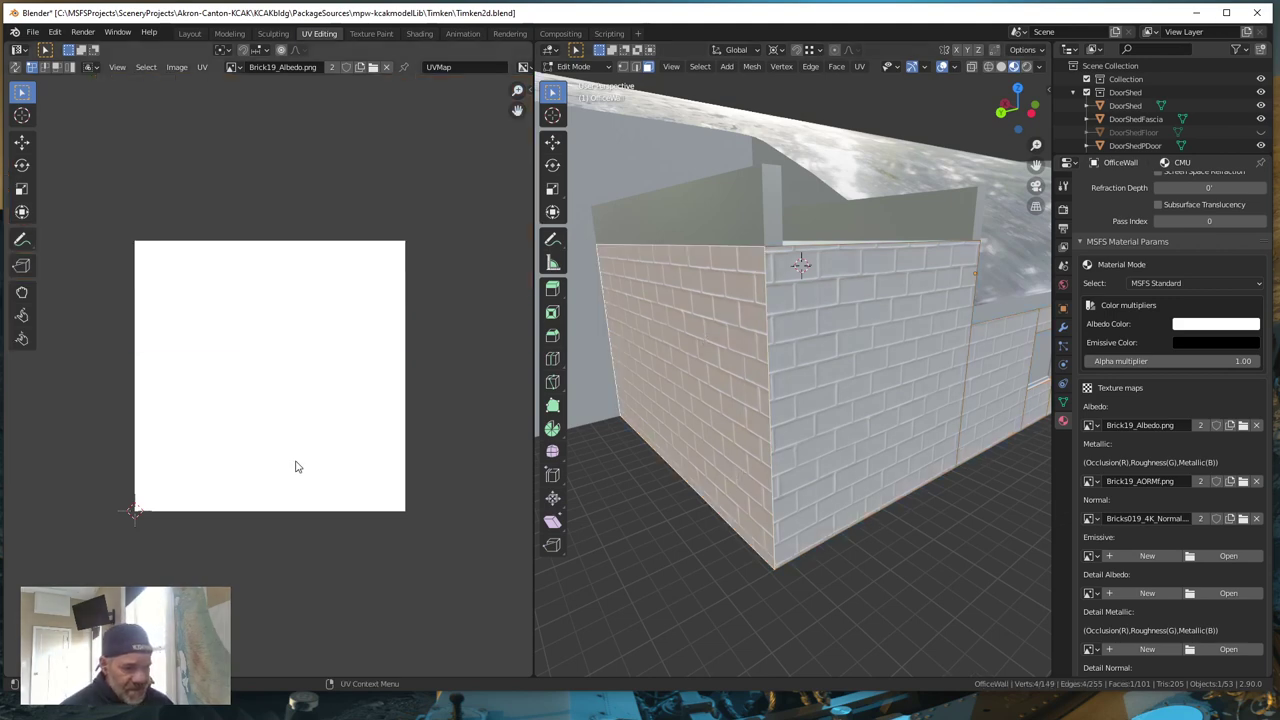
{"action": "scroll", "coordinate": [296, 466], "scroll_direction": "down", "scroll_amount": 3}
{"action": "scroll", "coordinate": [296, 466], "scroll_direction": "down", "scroll_amount": 6}
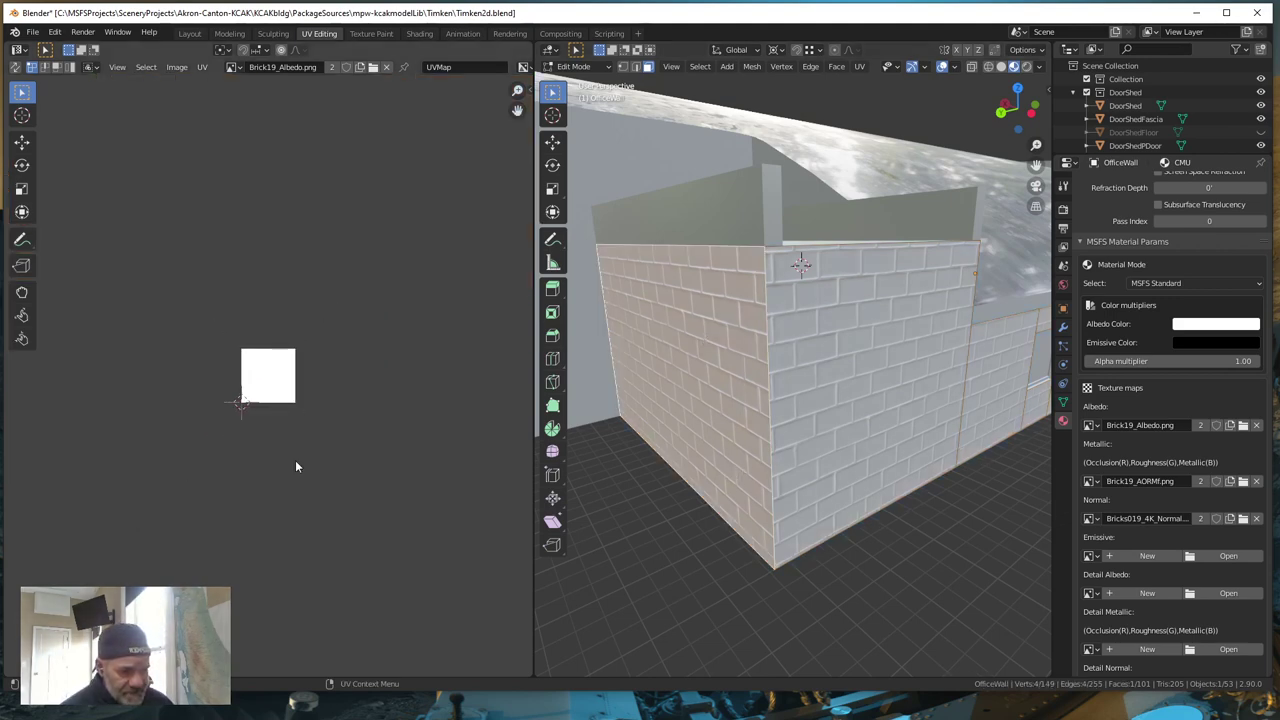
{"action": "scroll", "coordinate": [296, 466], "scroll_direction": "down", "scroll_amount": 1}
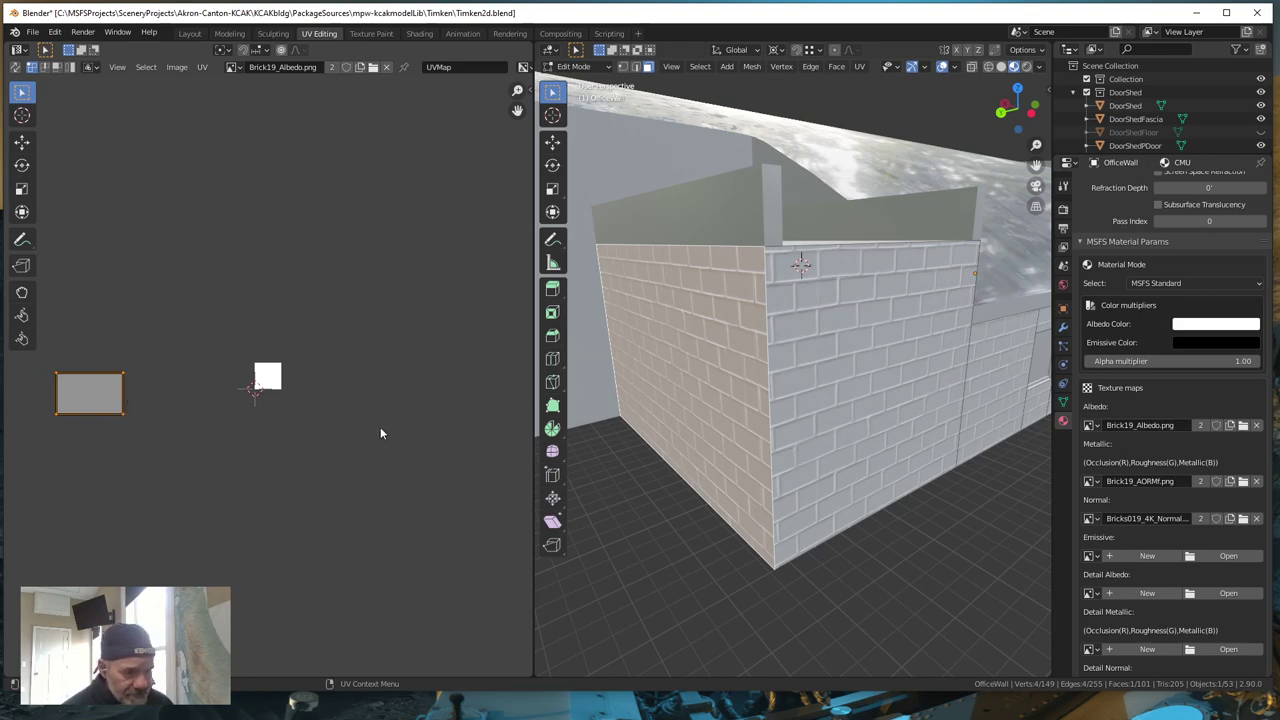
{"action": "scroll", "coordinate": [350, 432], "scroll_direction": "up", "scroll_amount": 2}
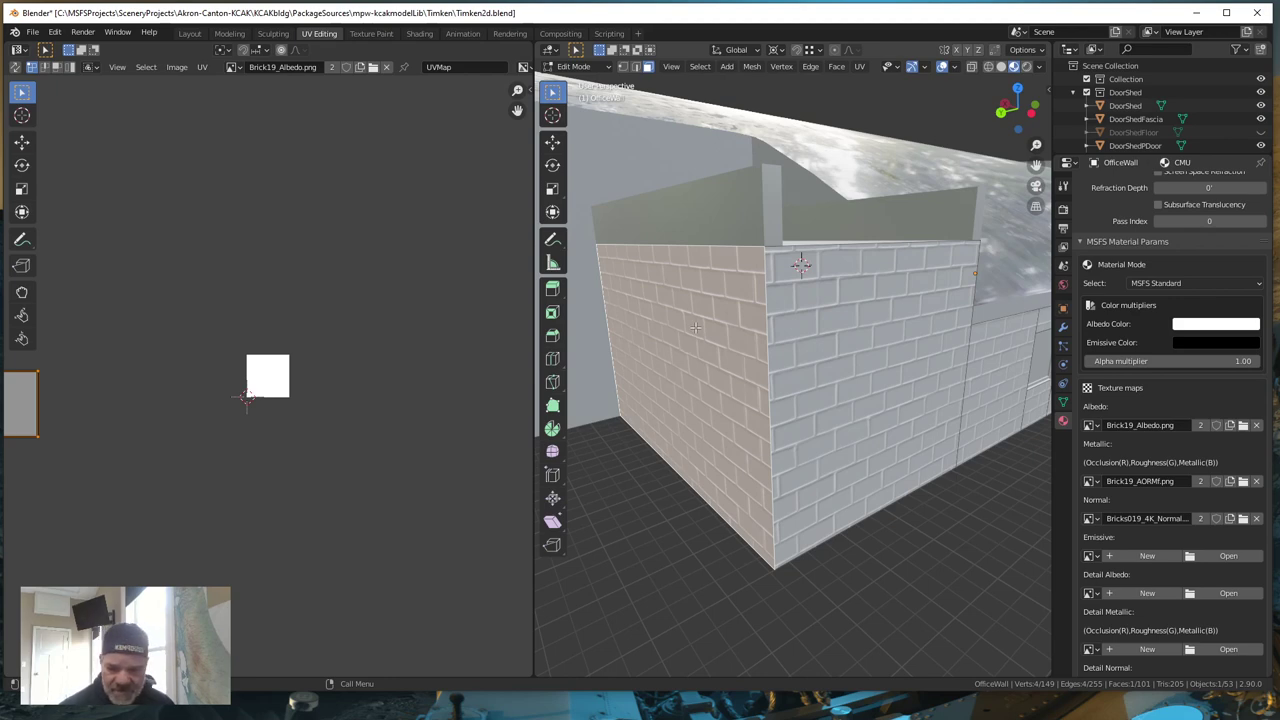
- Slide the wall face's UVs vertically along Y twice to line up the brick courses
{"action": "key", "text": "g"}
{"action": "key", "text": "y"}
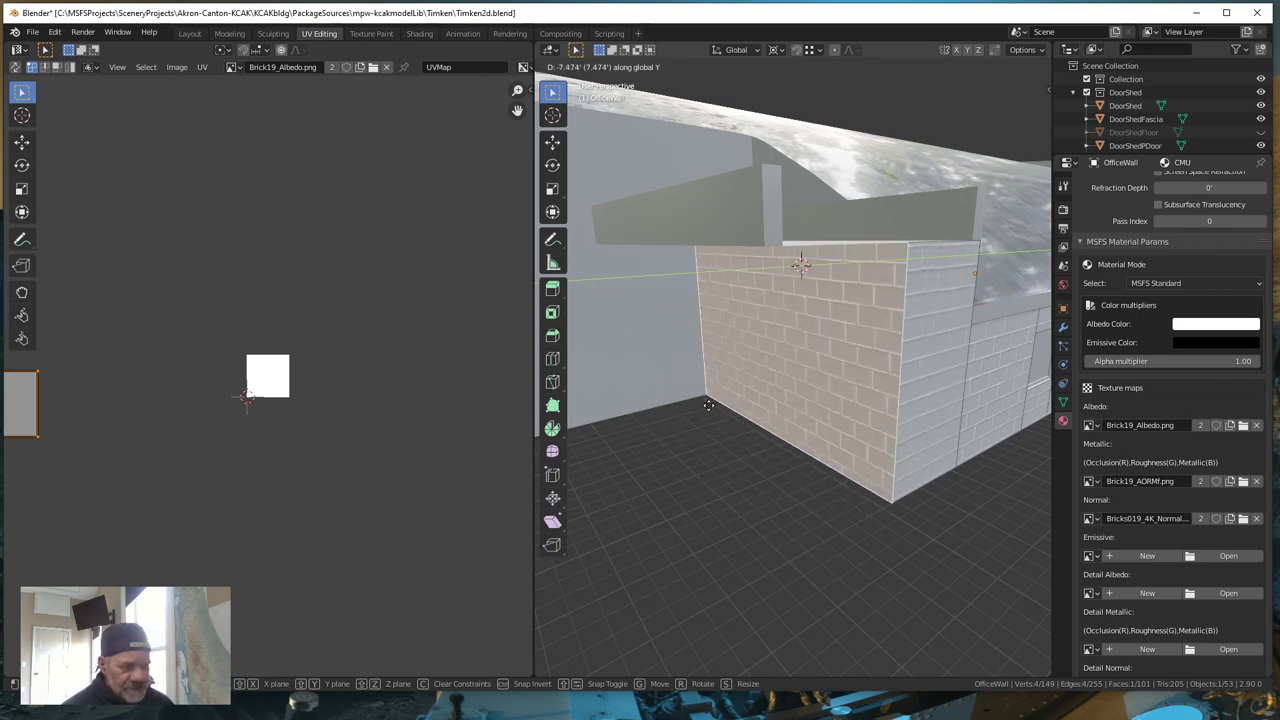
{"action": "left_click", "coordinate": [655, 408]}
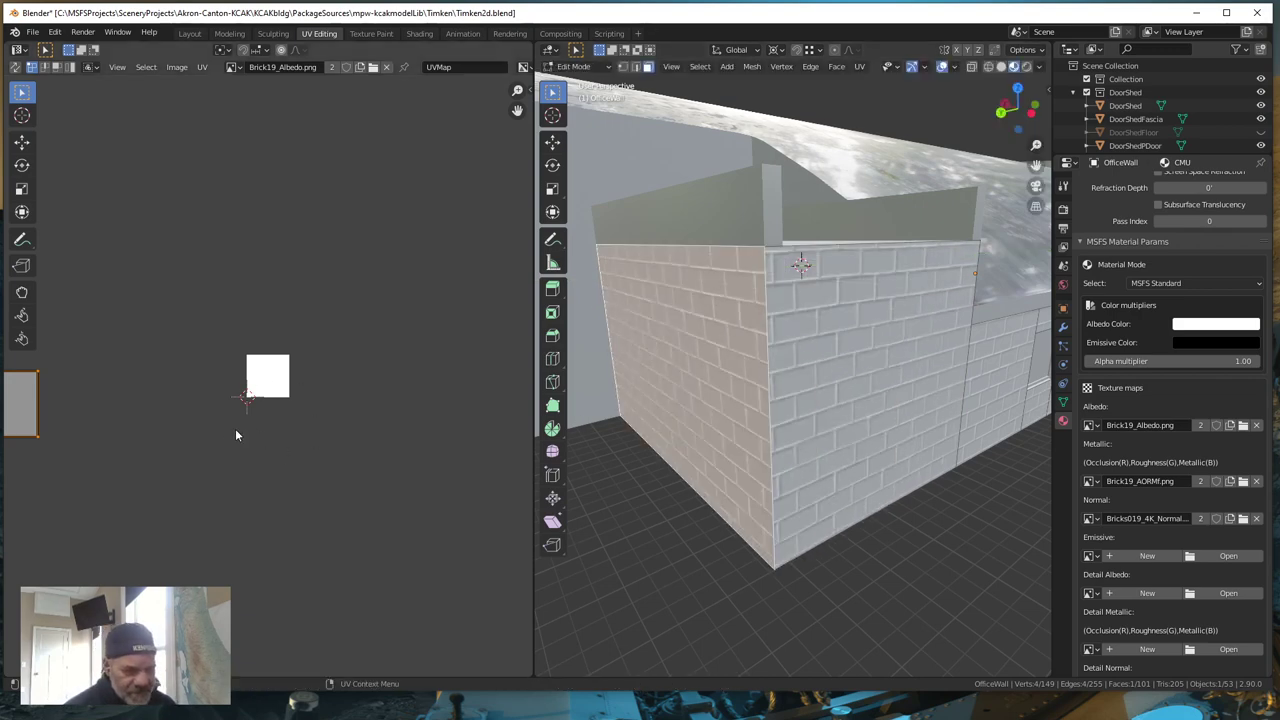
{"action": "key", "text": "g"}
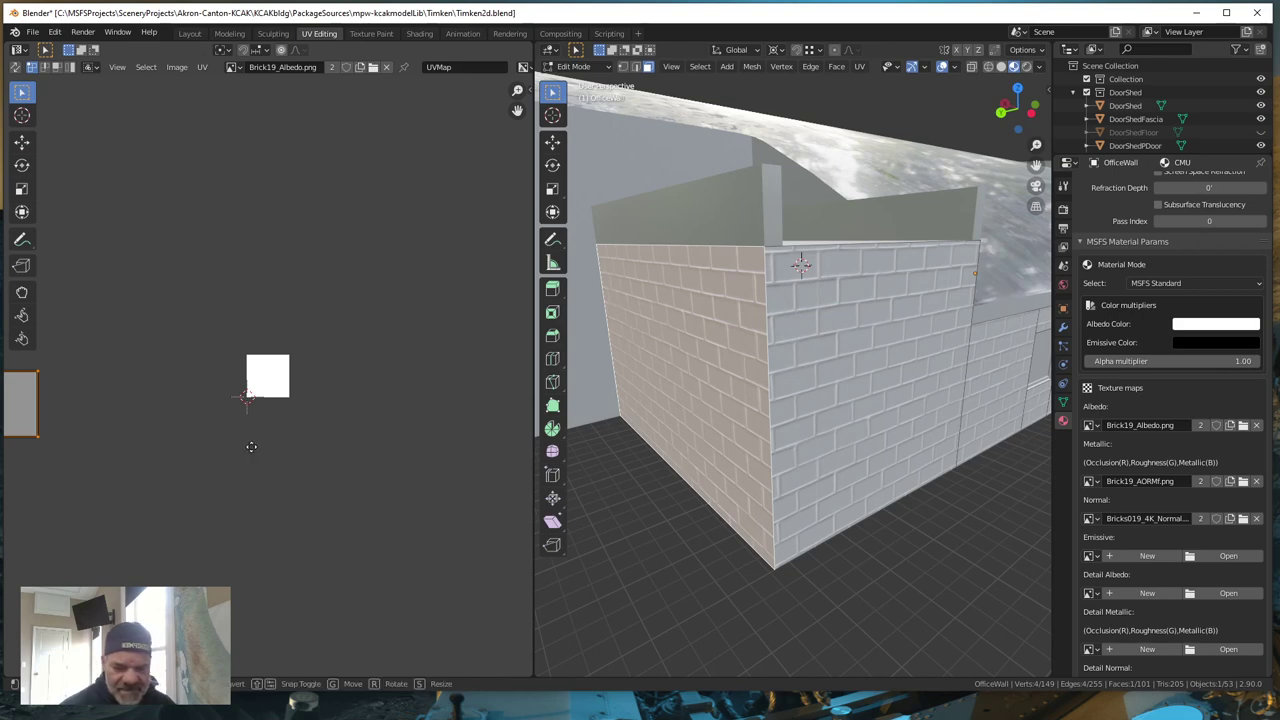
{"action": "key", "text": "y"}
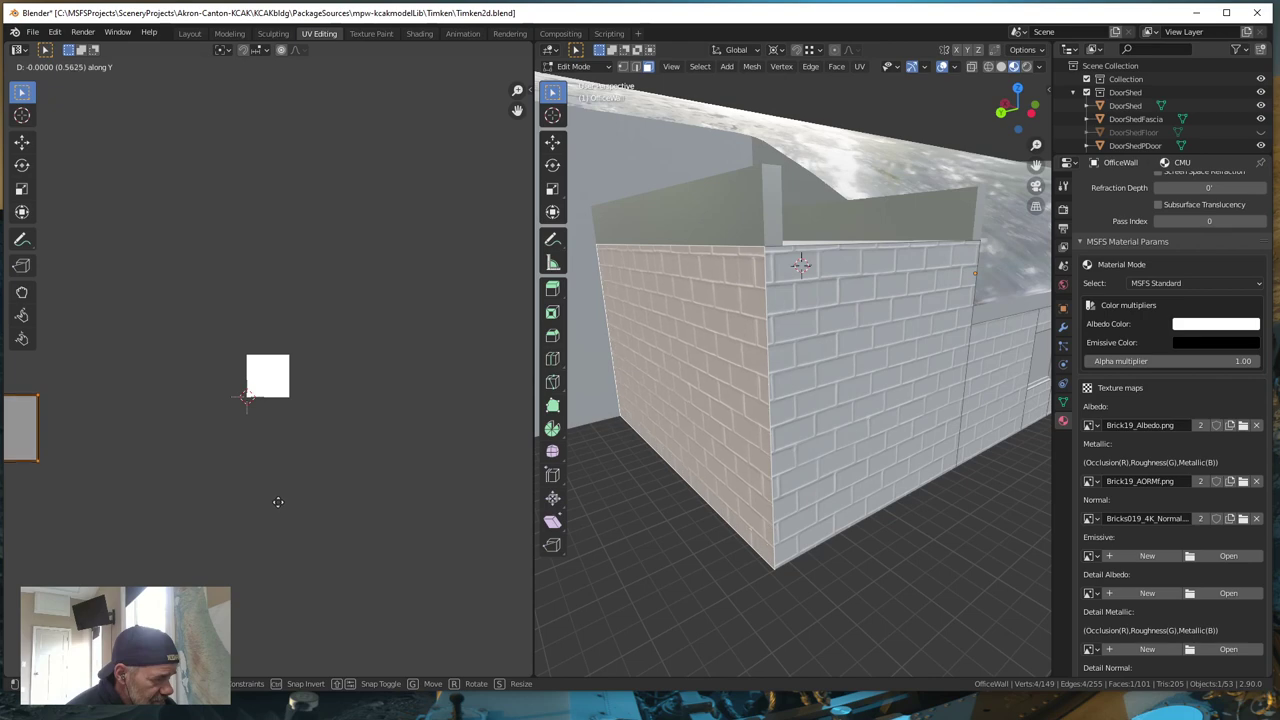
{"action": "left_click", "coordinate": [278, 510]}
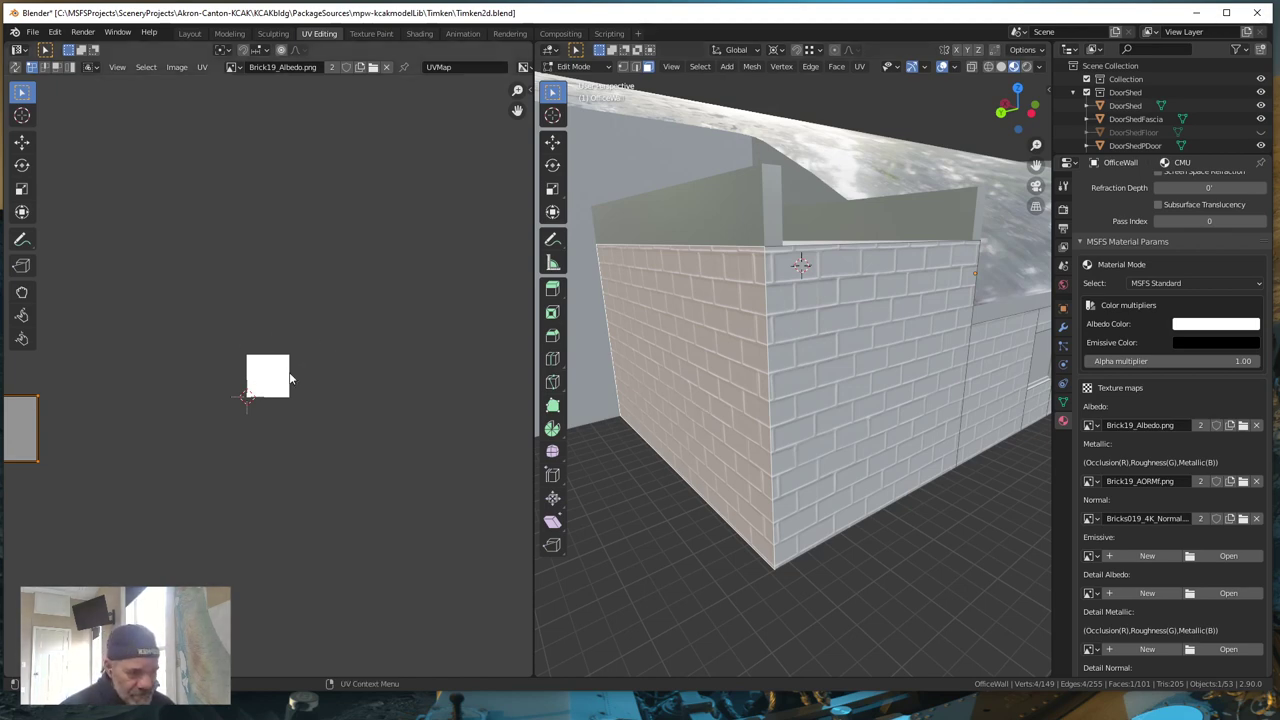
- Shift the bricks horizontally along X, then select the entire office wall
{"action": "key", "text": "g"}
{"action": "key", "text": "x"}
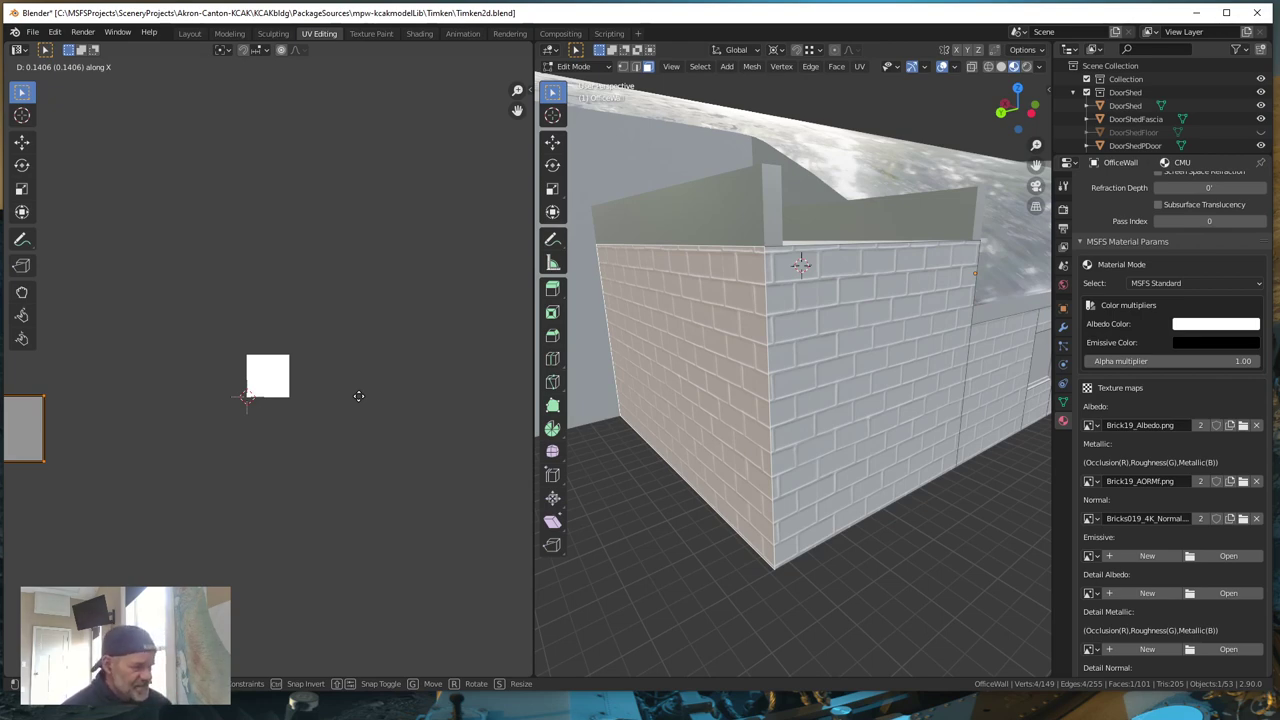
{"action": "left_click", "coordinate": [358, 396]}
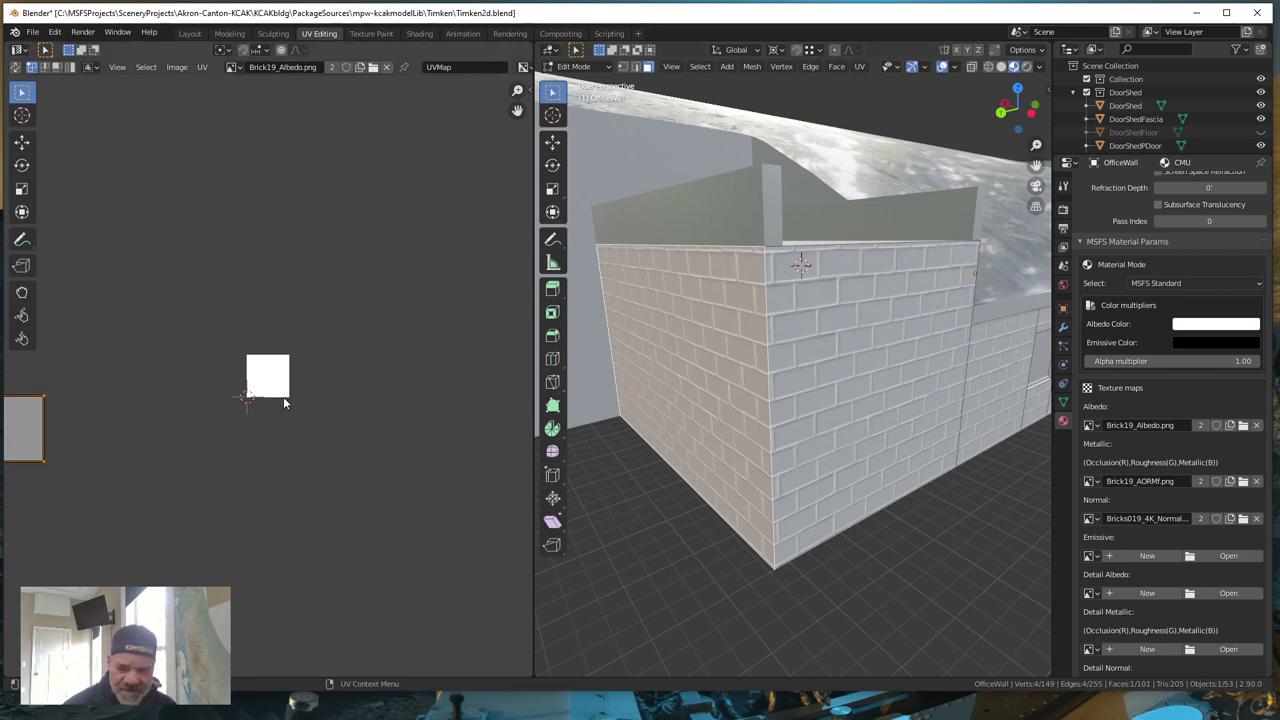
{"action": "key", "text": "a"}
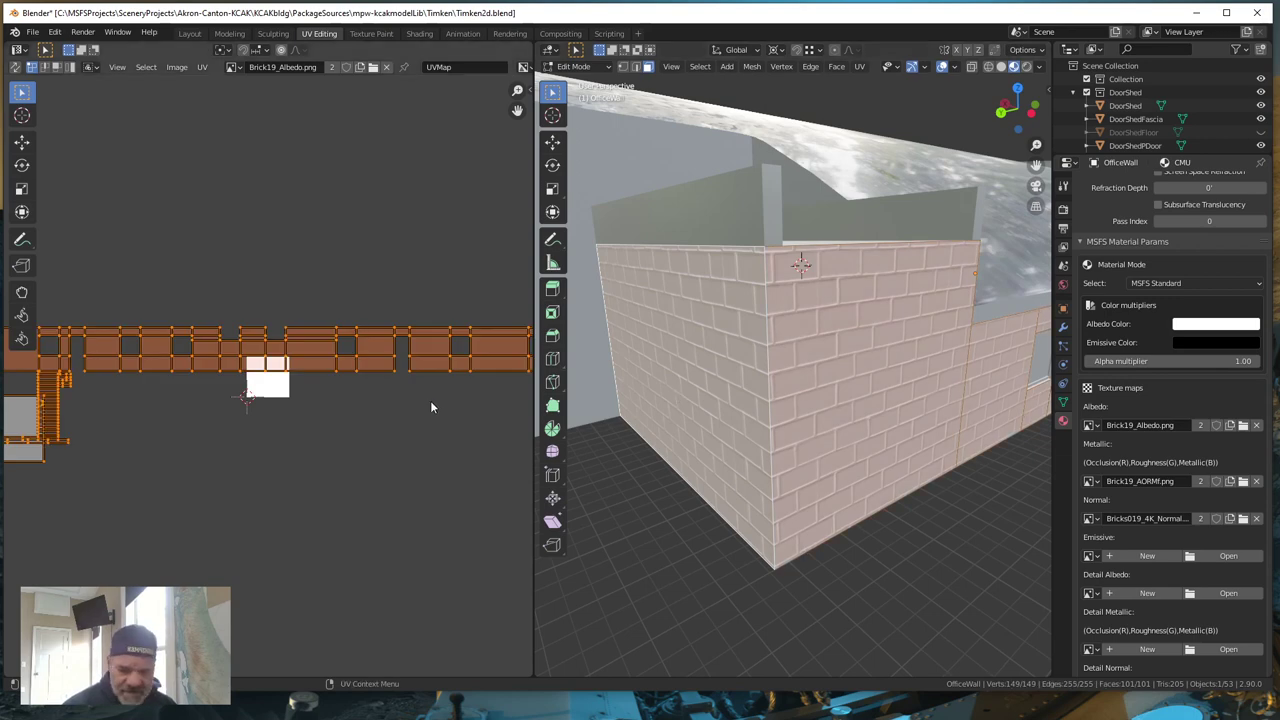
- Scale all wall UVs by about 1.31, then move one face's bricks up along Y
{"action": "key", "text": "s"}
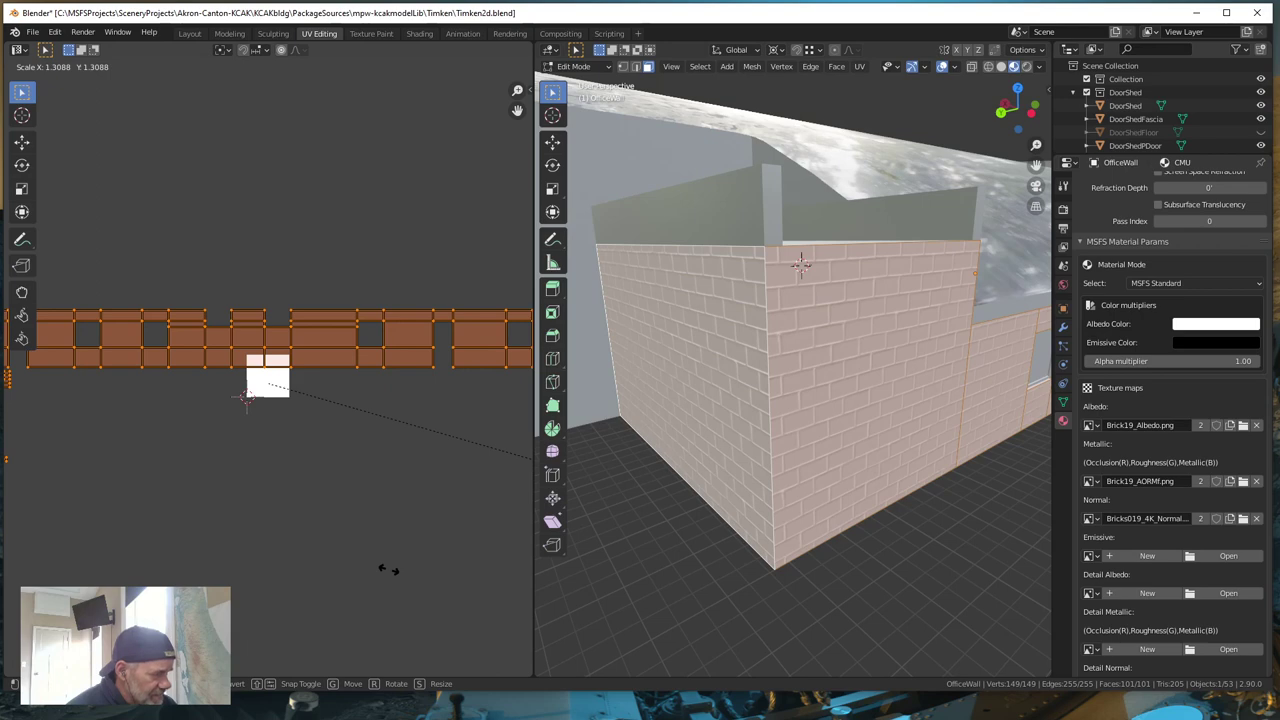
{"action": "left_click", "coordinate": [388, 569]}
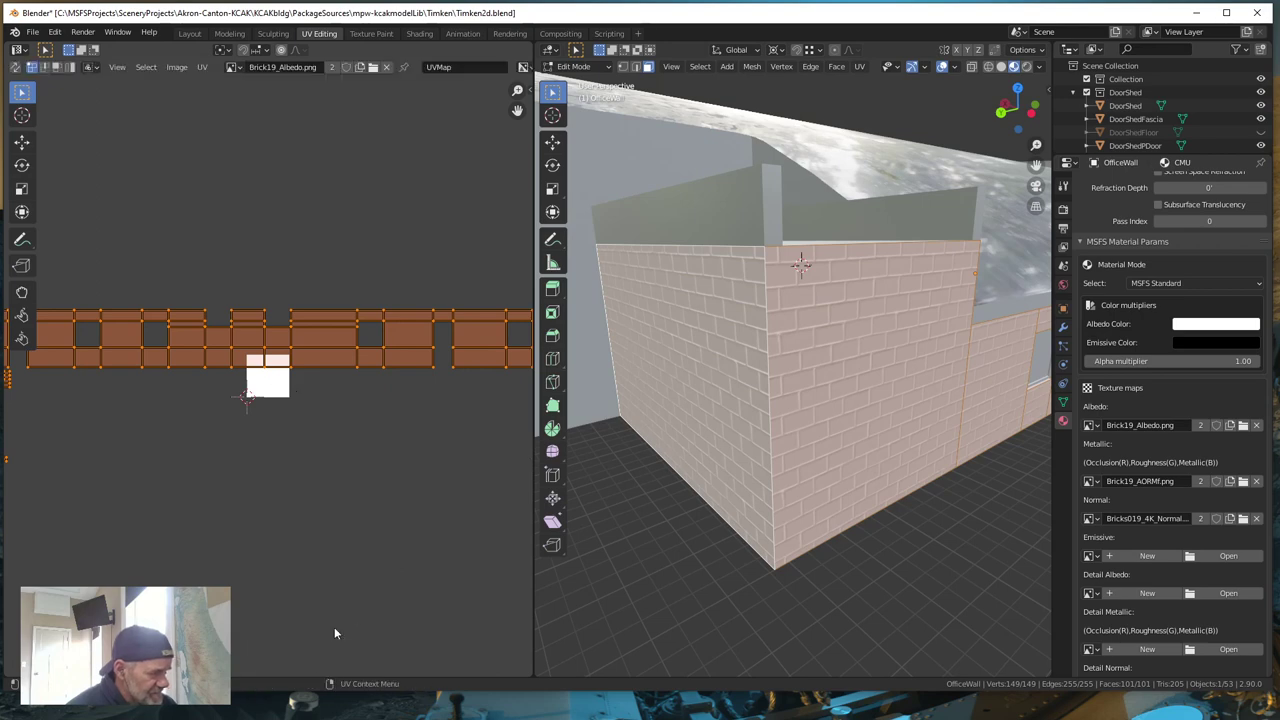
{"action": "left_click", "coordinate": [700, 370]}
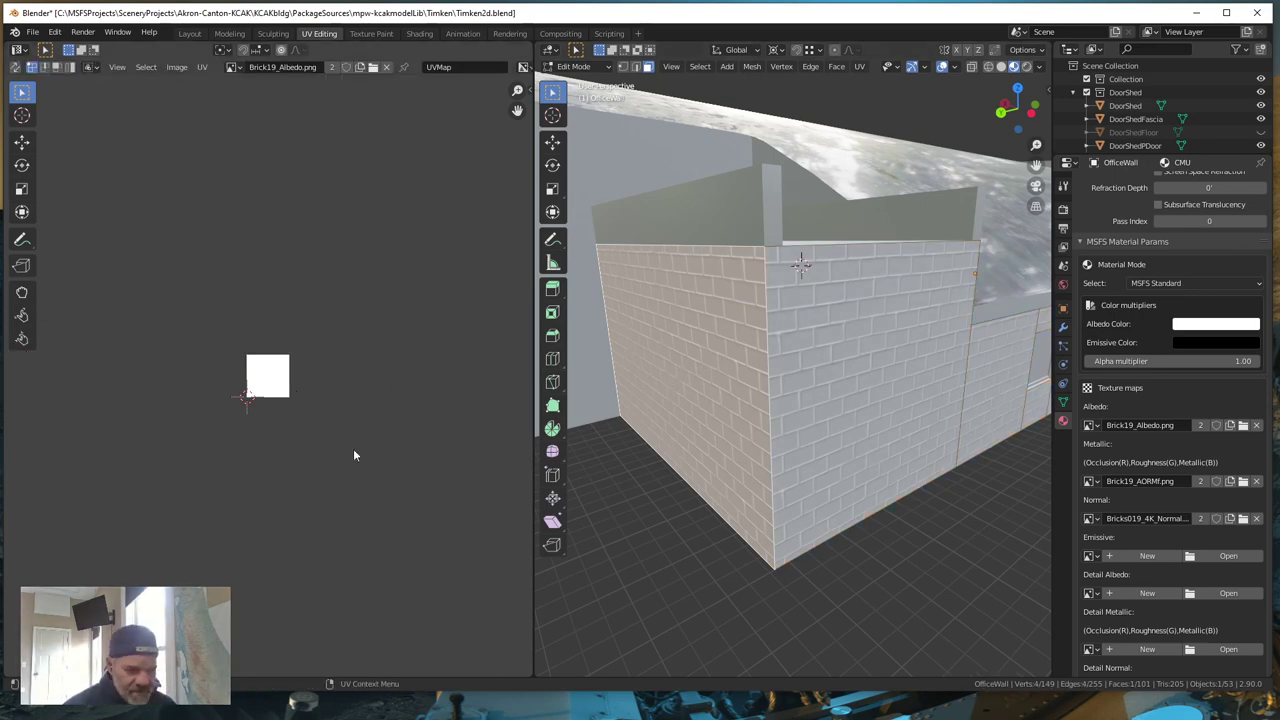
{"action": "key", "text": "g"}
{"action": "key", "text": "y"}
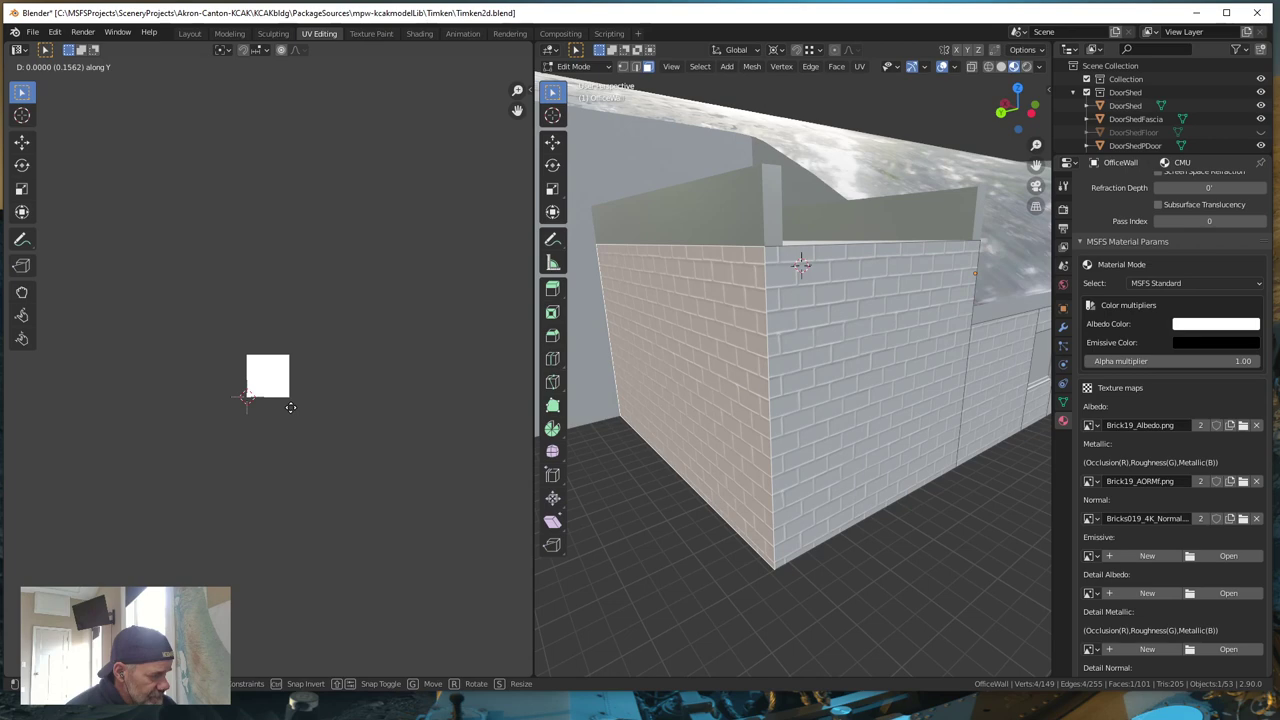
{"action": "left_click", "coordinate": [291, 408]}
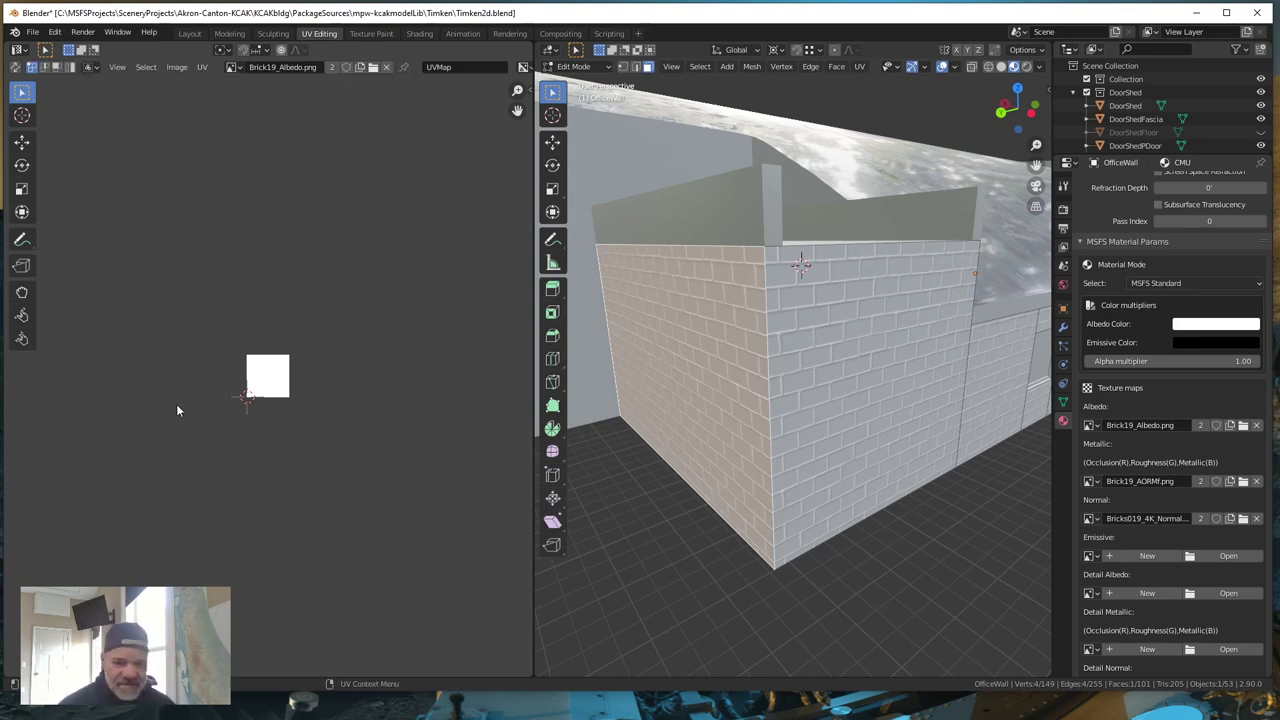
{"action": "middle_click_drag", "start_coordinate": [765, 421], "coordinate": [738, 428]}
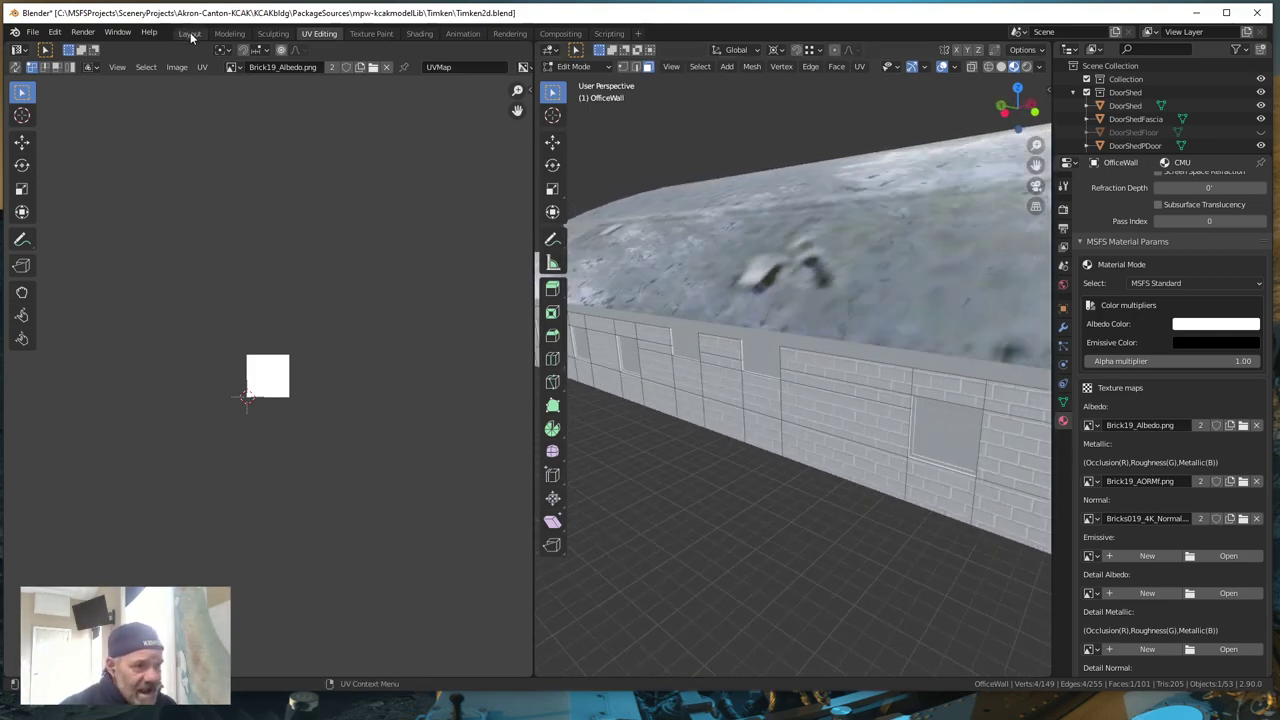
- Orbit and zoom around the brick wall corner in Layout, briefly checking it in flat shading
{"action": "left_click", "coordinate": [189, 33]}
{"action": "middle_click_drag", "start_coordinate": [693, 375], "coordinate": [687, 372]}
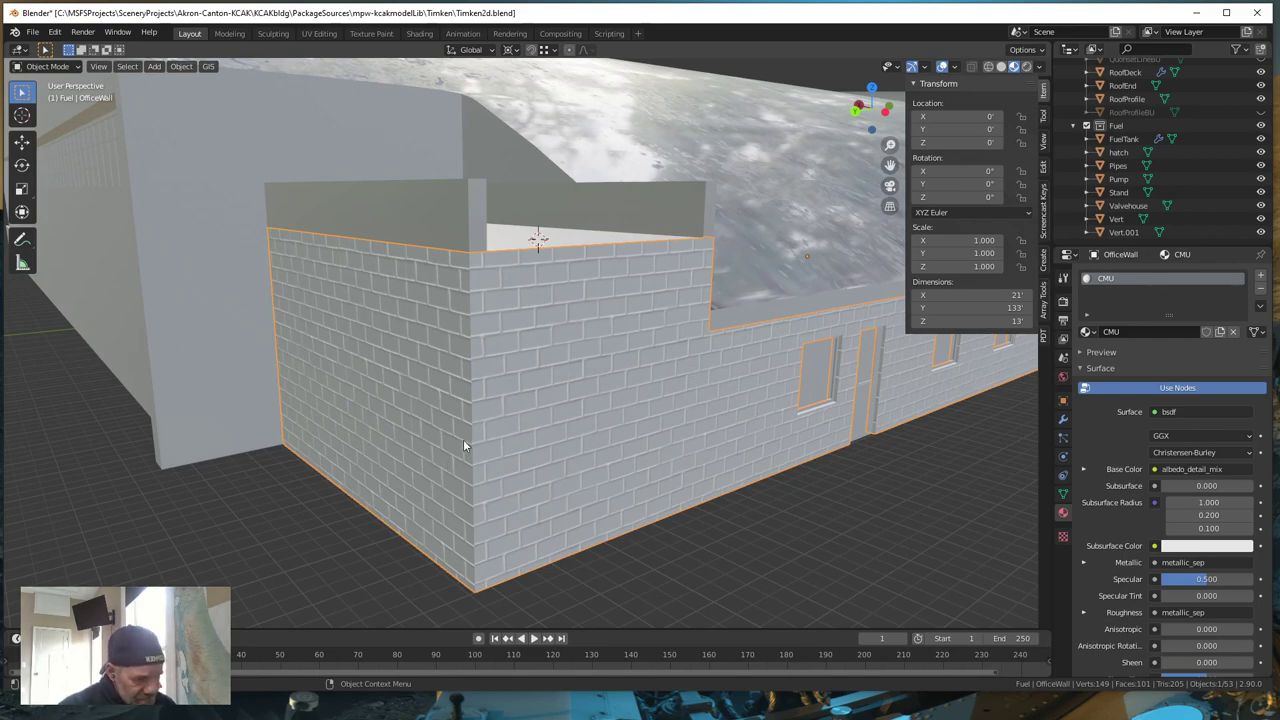
{"action": "scroll", "coordinate": [500, 424], "scroll_direction": "up", "scroll_amount": 5}
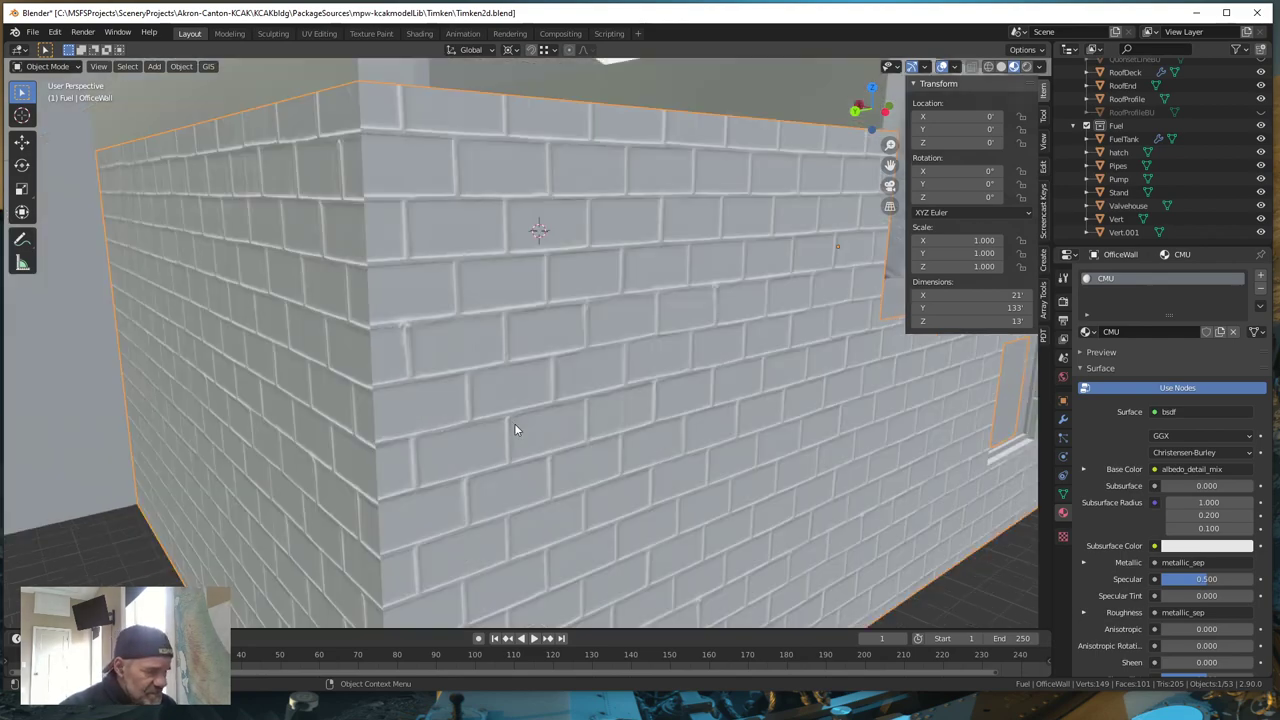
{"action": "key", "text": "shift+z"}
{"action": "key", "text": "shift+z"}
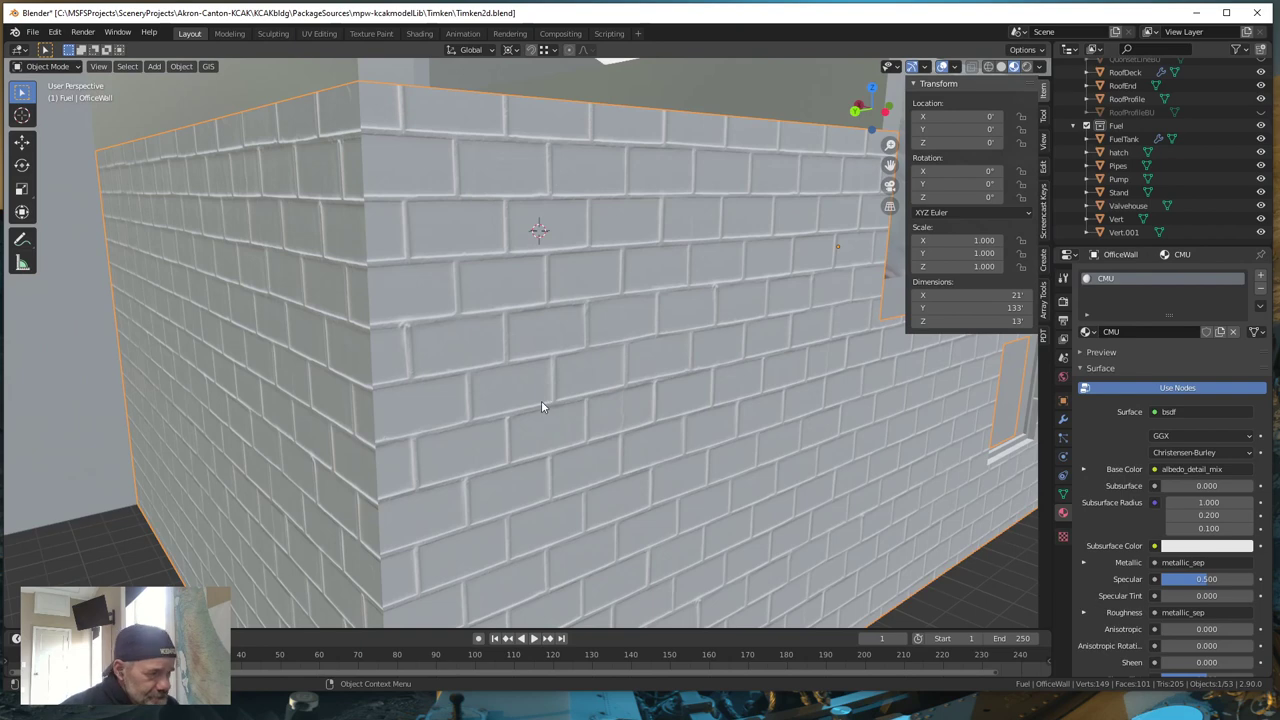
{"action": "middle_click_drag", "start_coordinate": [541, 402], "coordinate": [545, 402]}
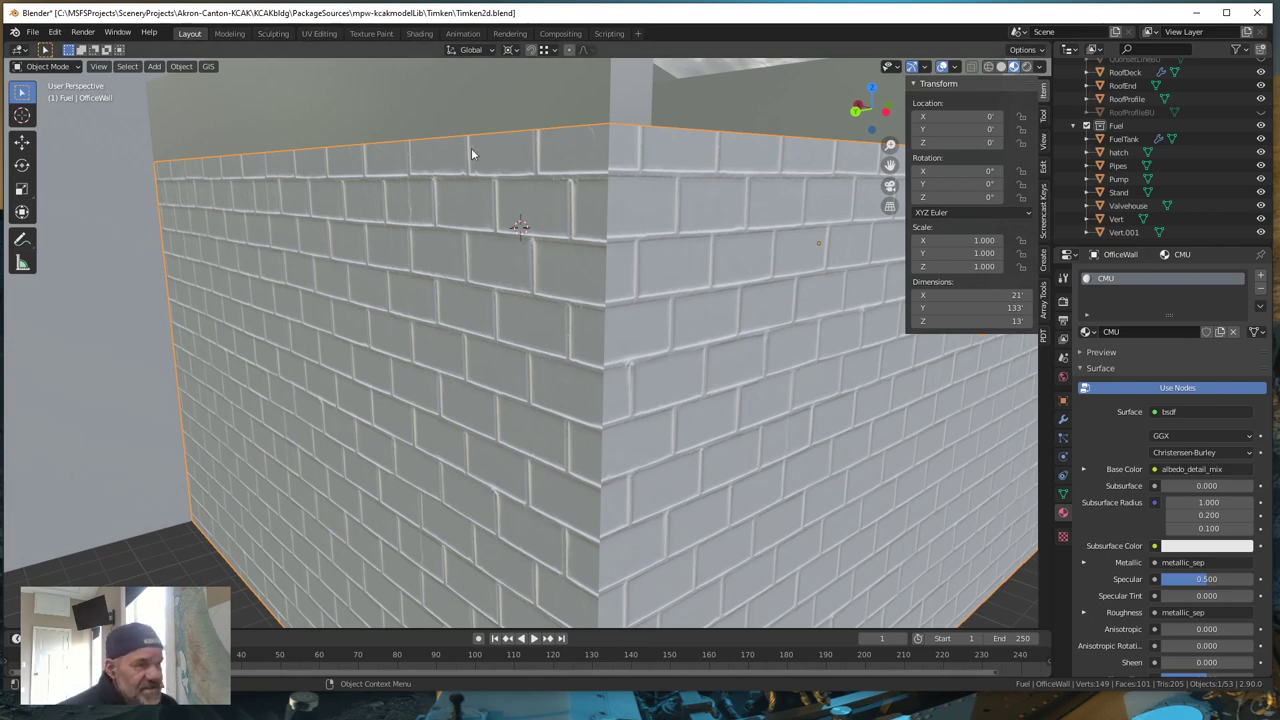
- Move one wall face's UVs 0.5 along Y so the brick courses meet at the corner
{"action": "left_click", "coordinate": [319, 33]}
{"action": "middle_click_drag", "start_coordinate": [707, 424], "coordinate": [828, 413]}
{"action": "scroll", "coordinate": [828, 413], "scroll_direction": "up", "scroll_amount": 5}
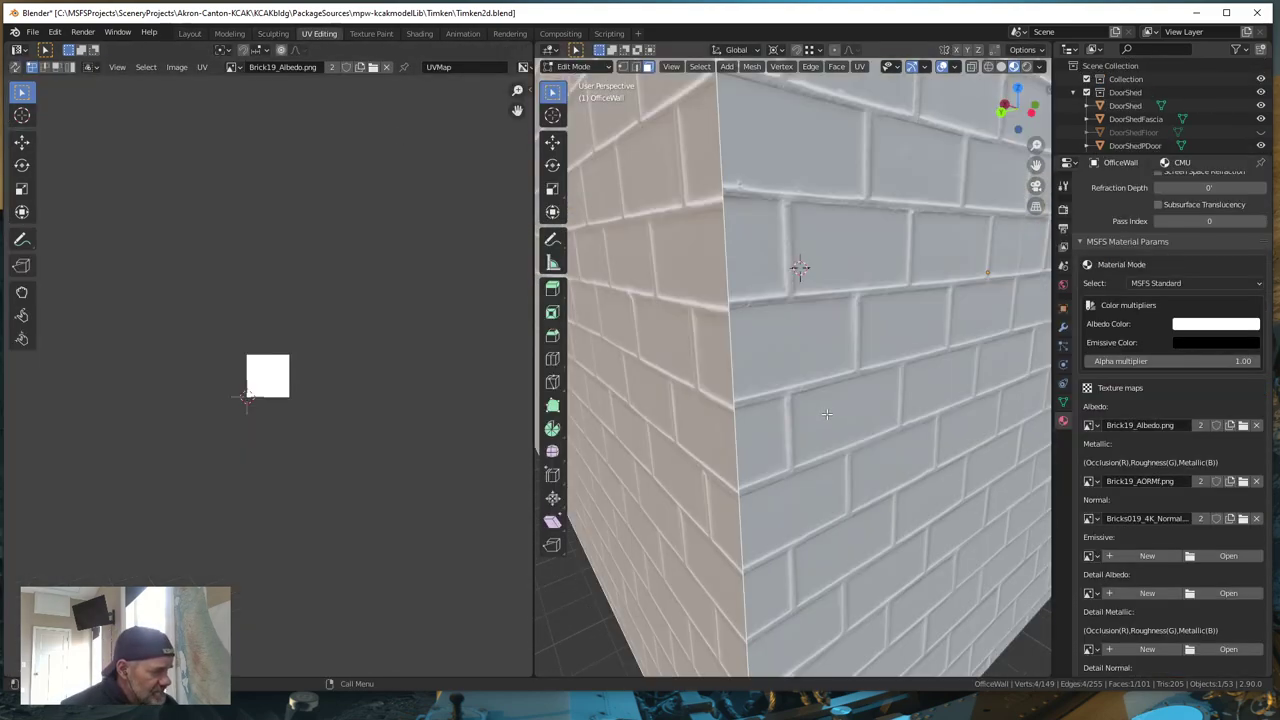
{"action": "scroll", "coordinate": [828, 413], "scroll_direction": "down", "scroll_amount": 2}
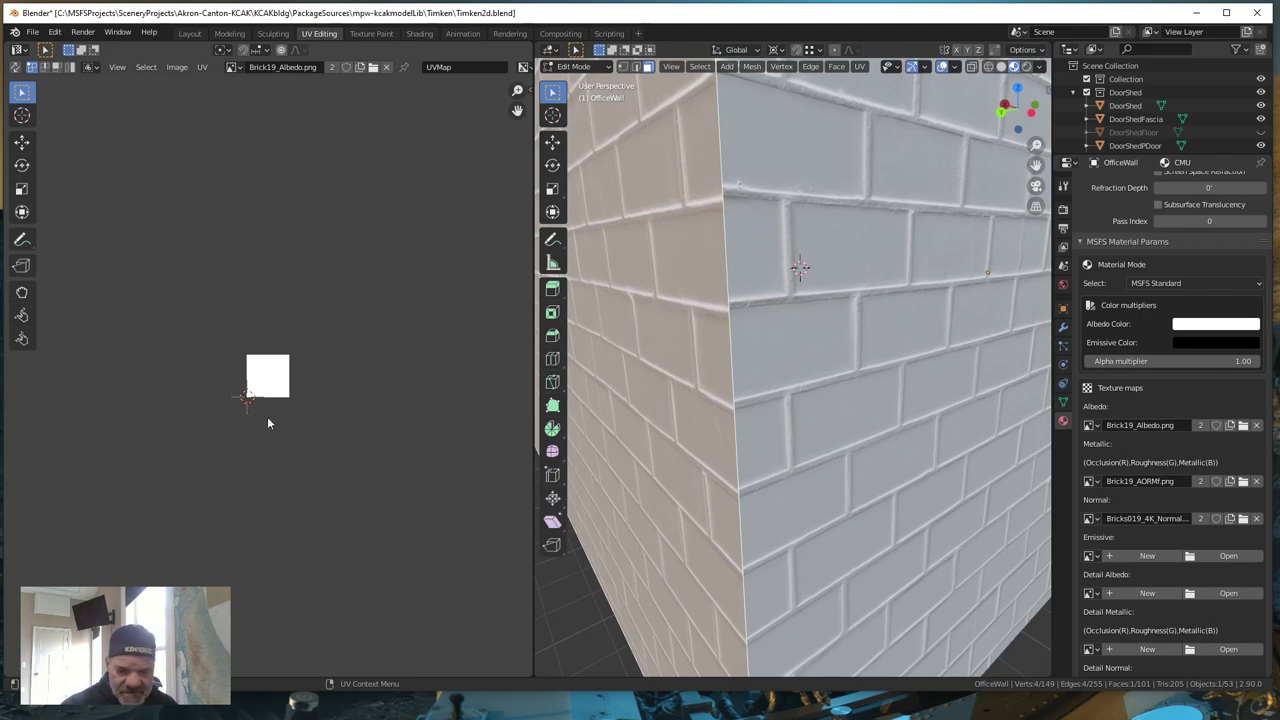
{"action": "key", "text": "g"}
{"action": "key", "text": "y"}
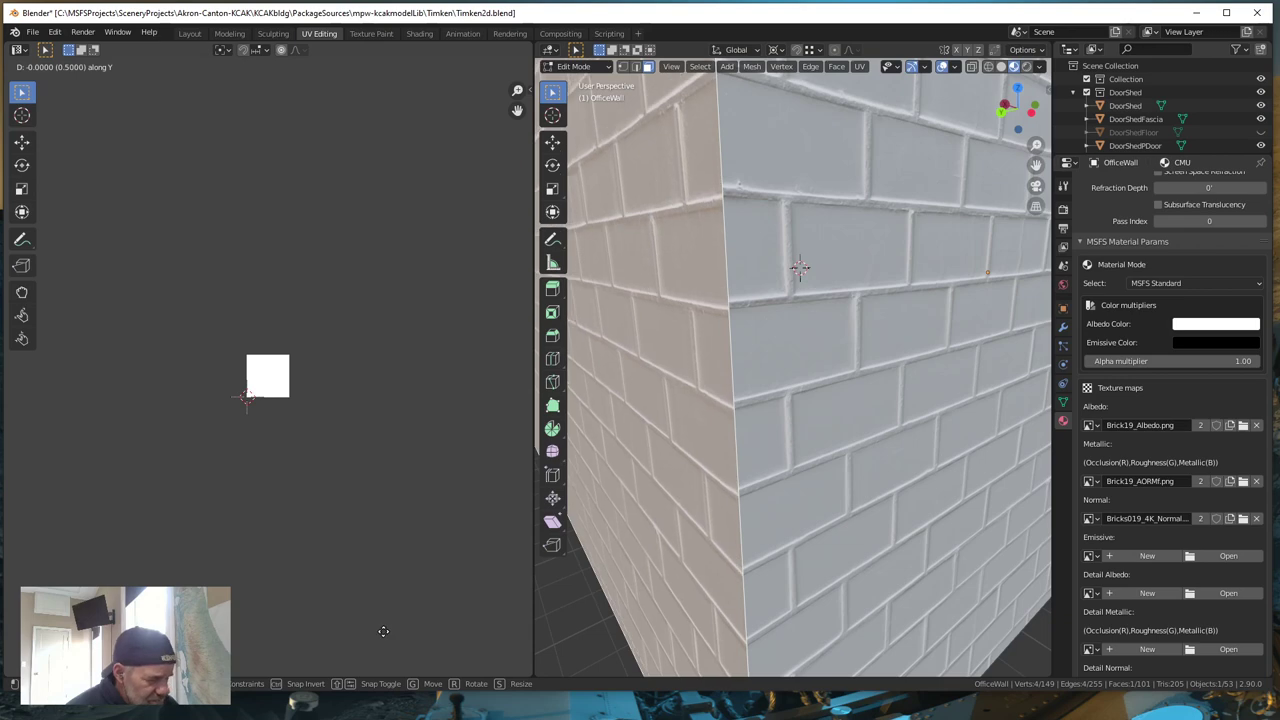
{"action": "left_click", "coordinate": [390, 634]}
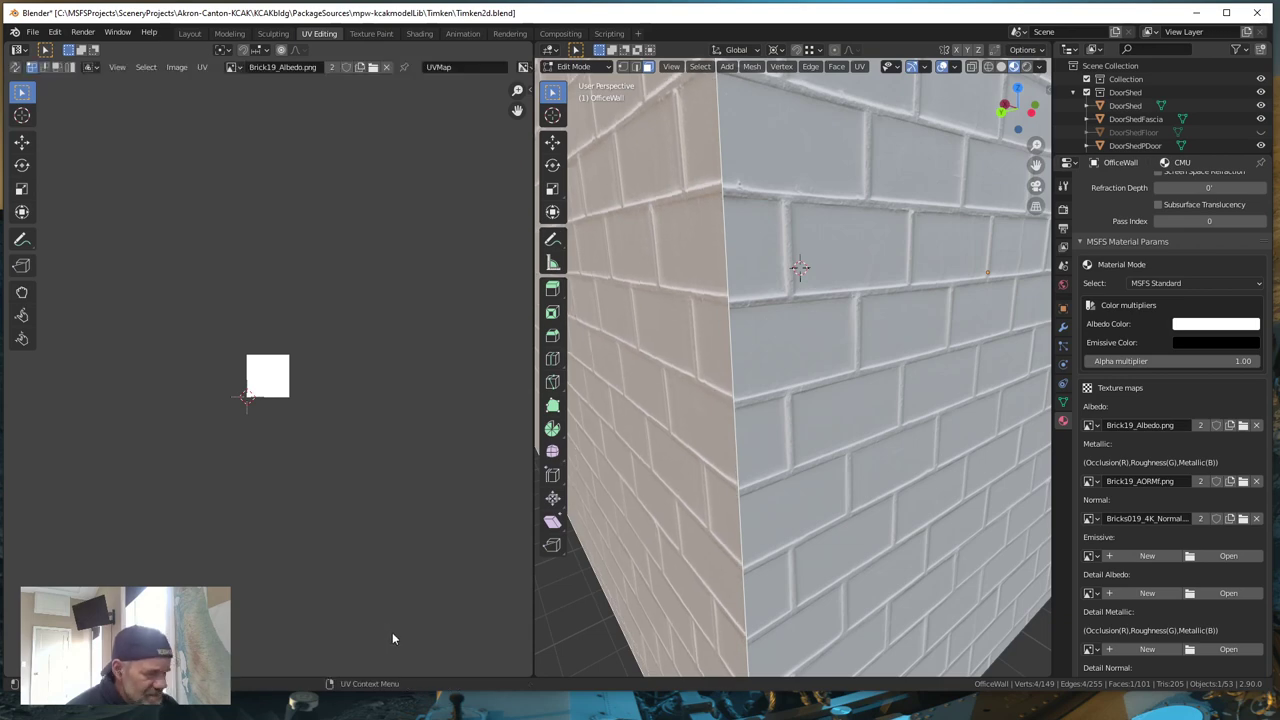
- Orbit and zoom around the brick building to check the corner alignment
{"action": "scroll", "coordinate": [845, 395], "scroll_direction": "down", "scroll_amount": 6}
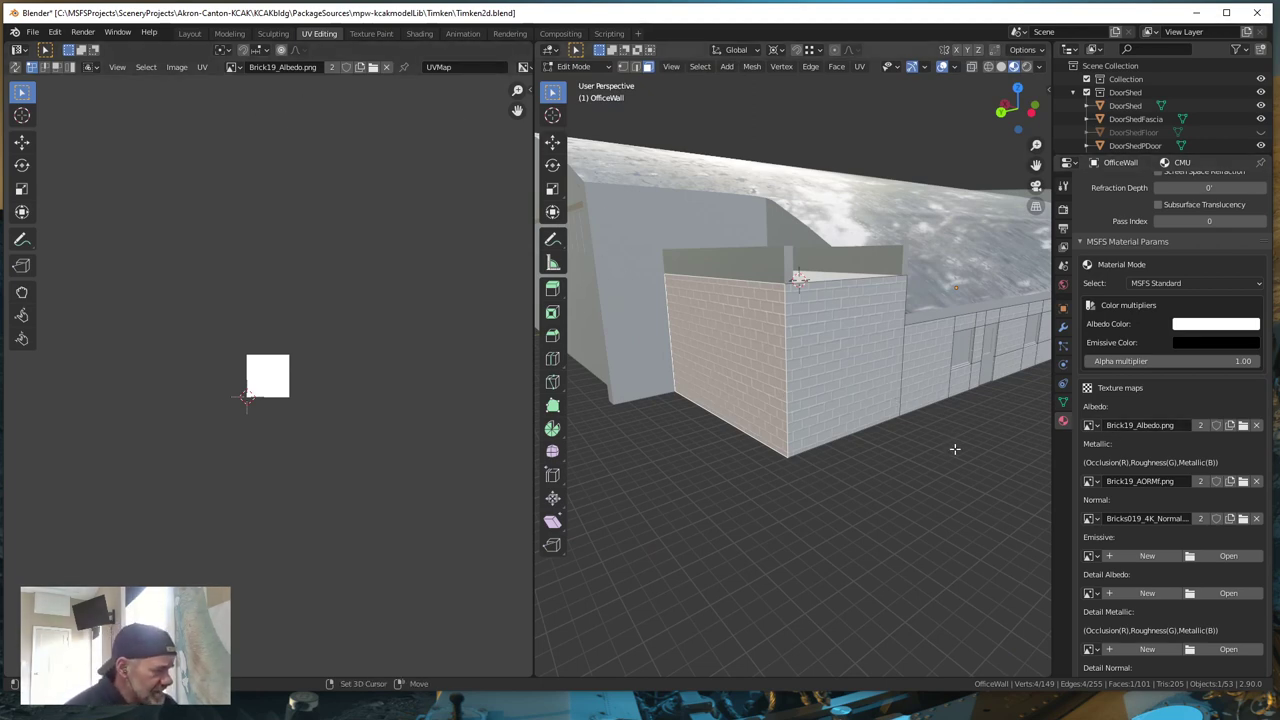
{"action": "middle_click_drag", "start_coordinate": [954, 446], "coordinate": [762, 471]}
{"action": "scroll", "coordinate": [757, 460], "scroll_direction": "up", "scroll_amount": 3}
{"action": "scroll", "coordinate": [757, 460], "scroll_direction": "up", "scroll_amount": 3}
{"action": "scroll", "coordinate": [759, 464], "scroll_direction": "down", "scroll_amount": 4}
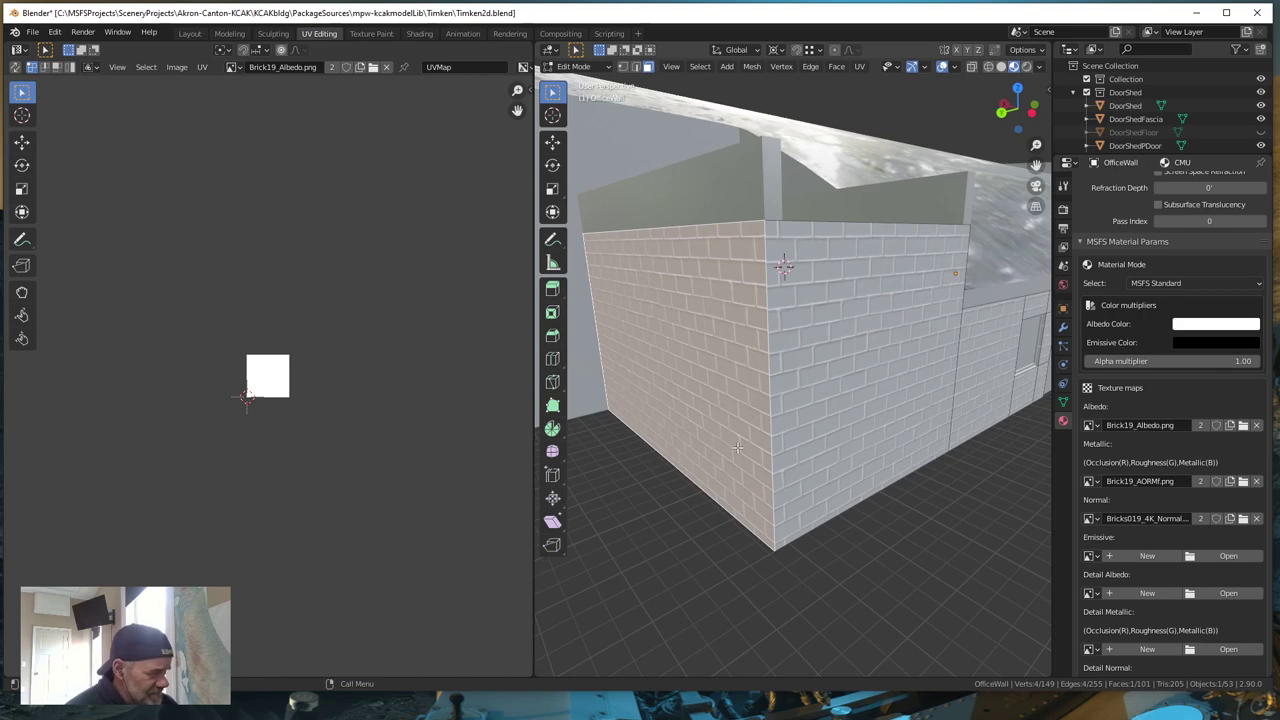
{"action": "scroll", "coordinate": [719, 431], "scroll_direction": "up", "scroll_amount": 4}
{"action": "scroll", "coordinate": [741, 439], "scroll_direction": "down", "scroll_amount": 5}
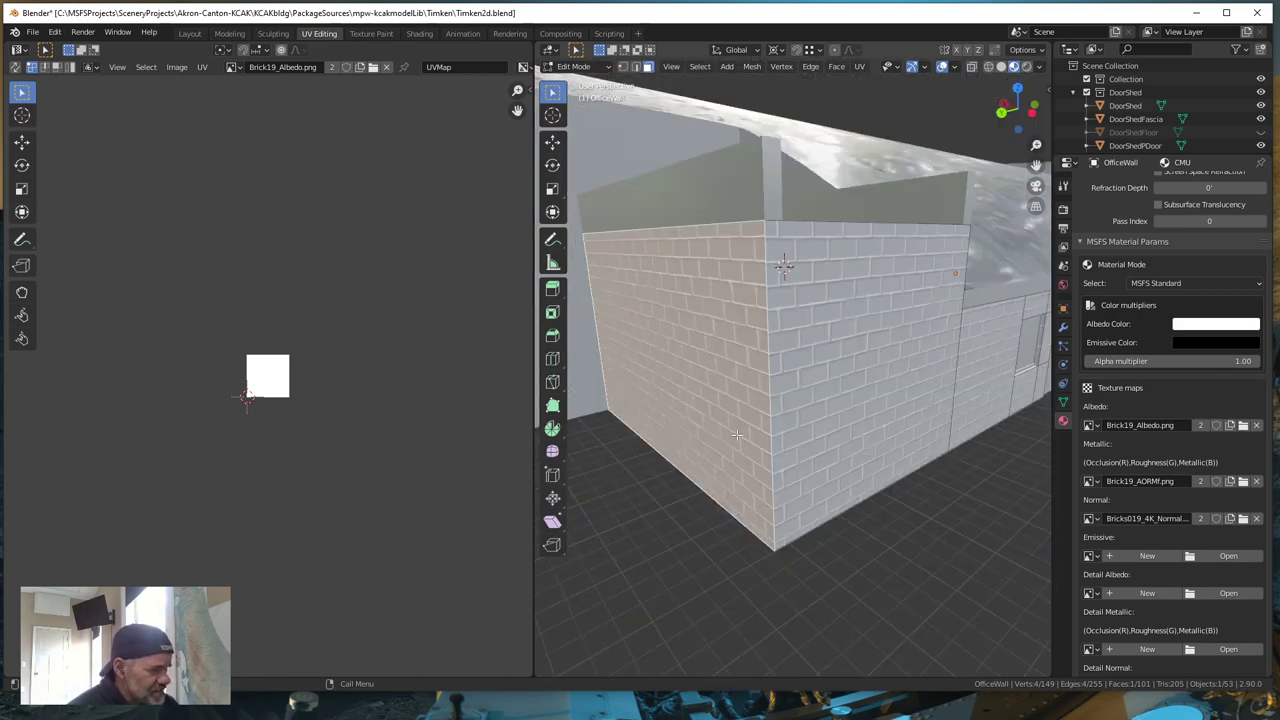
- Review the wall in the Layout and UV Editing workspaces, then switch to Krita's Brick19.kra
{"action": "left_click", "coordinate": [189, 33]}
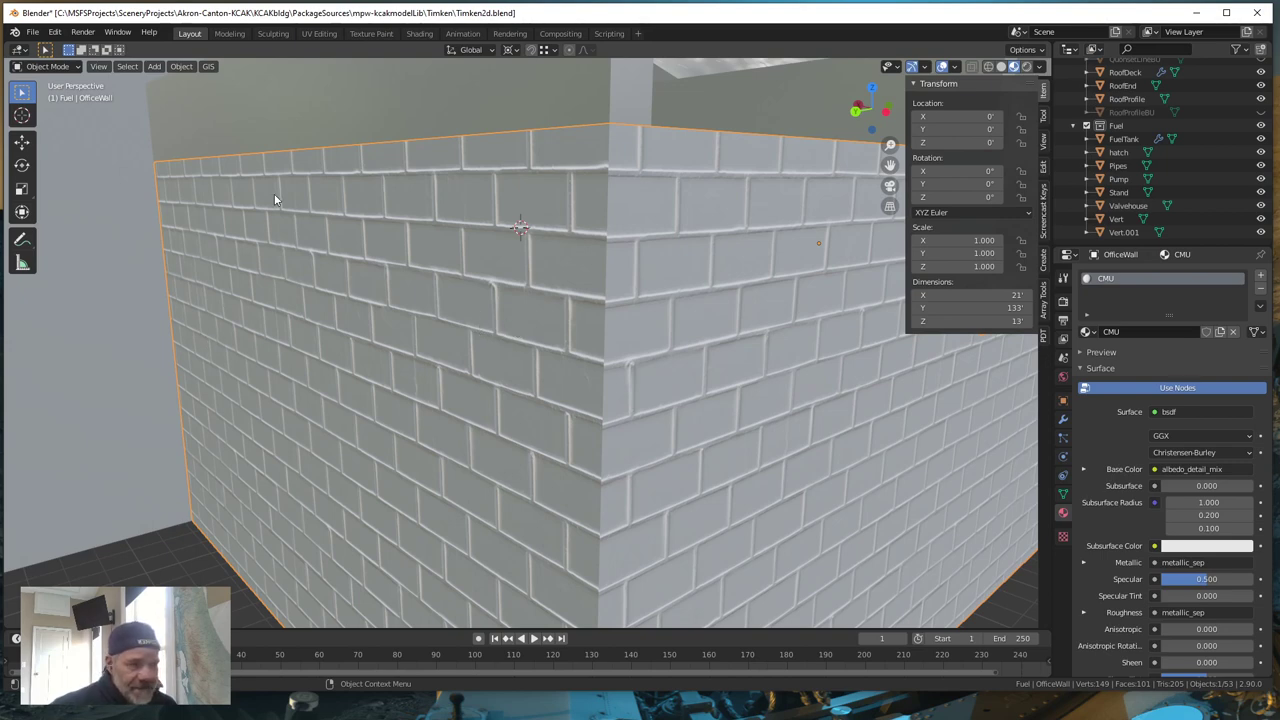
{"action": "left_click", "coordinate": [320, 34]}
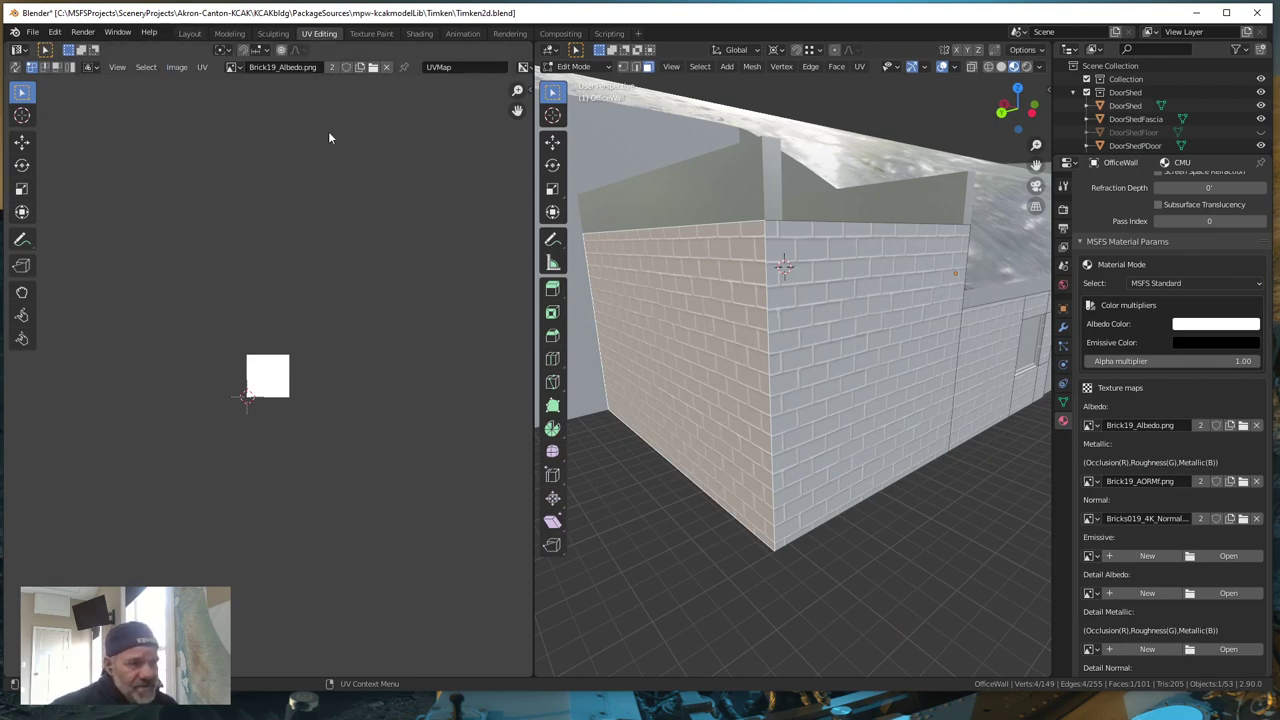
{"action": "left_click", "coordinate": [190, 34]}
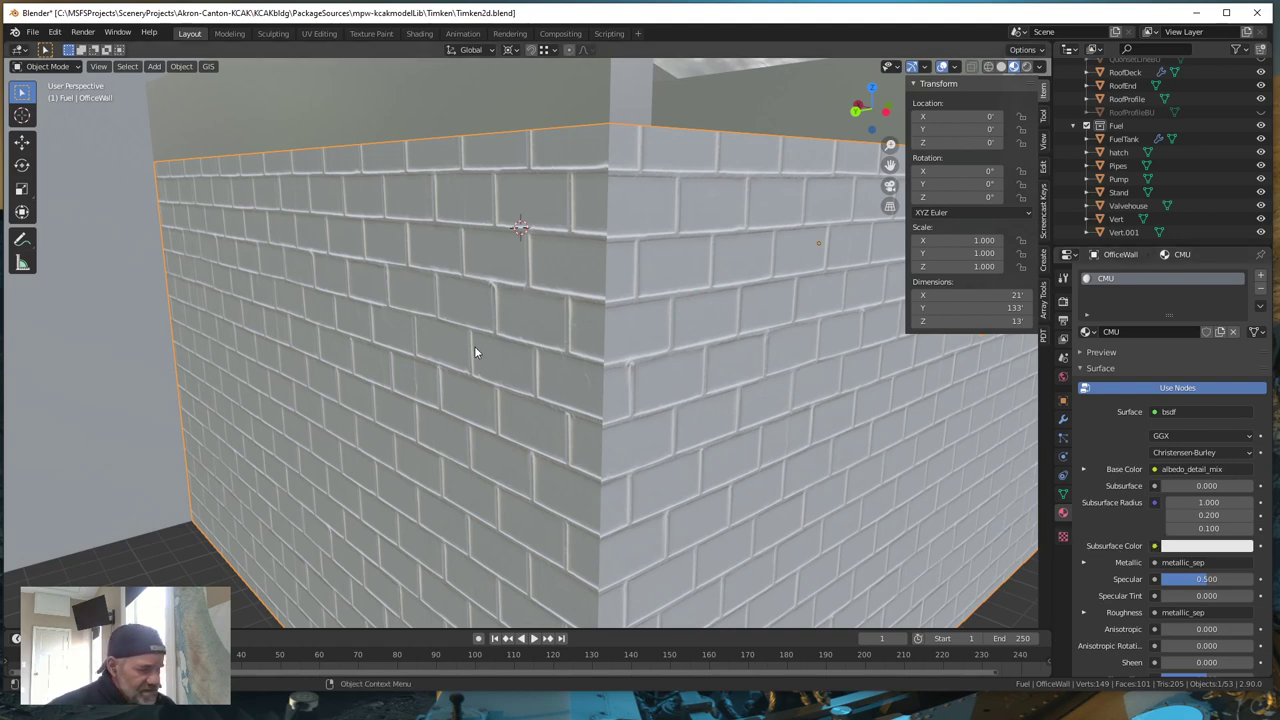
{"action": "scroll", "coordinate": [1188, 543], "scroll_direction": "down", "scroll_amount": 3}
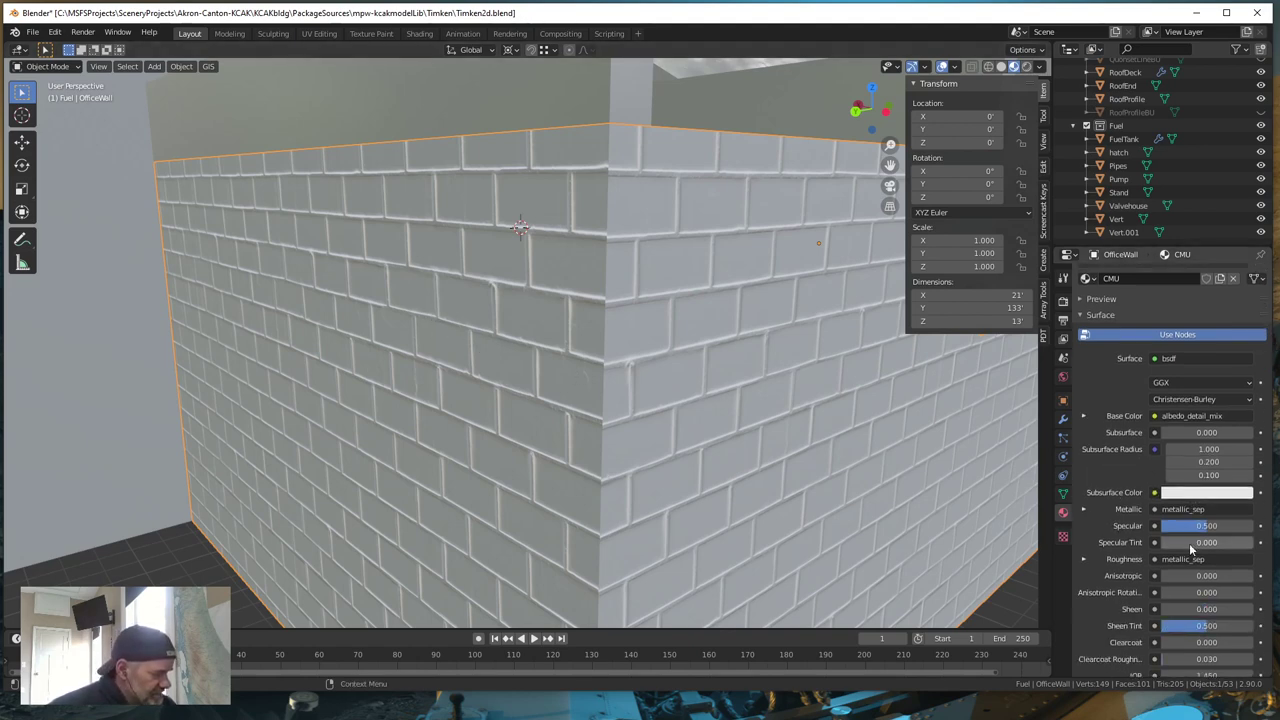
{"action": "scroll", "coordinate": [1184, 533], "scroll_direction": "down", "scroll_amount": 15}
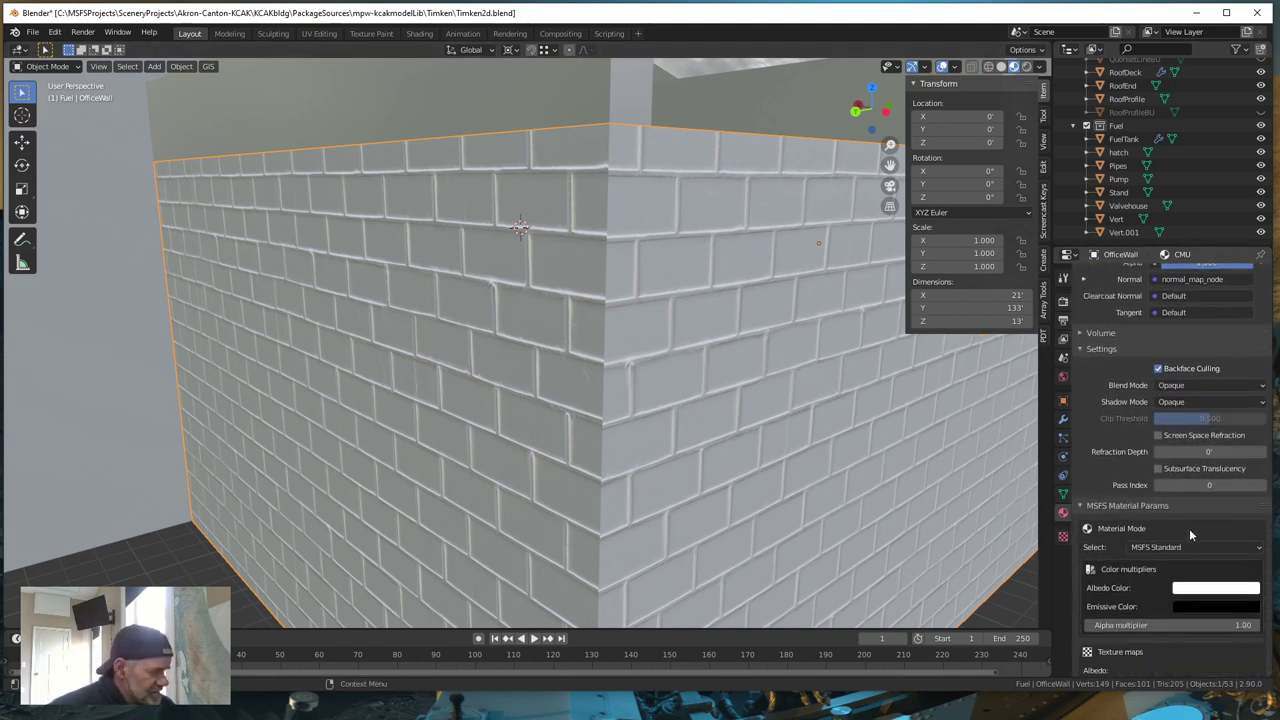
{"action": "scroll", "coordinate": [1191, 528], "scroll_direction": "down", "scroll_amount": 4}
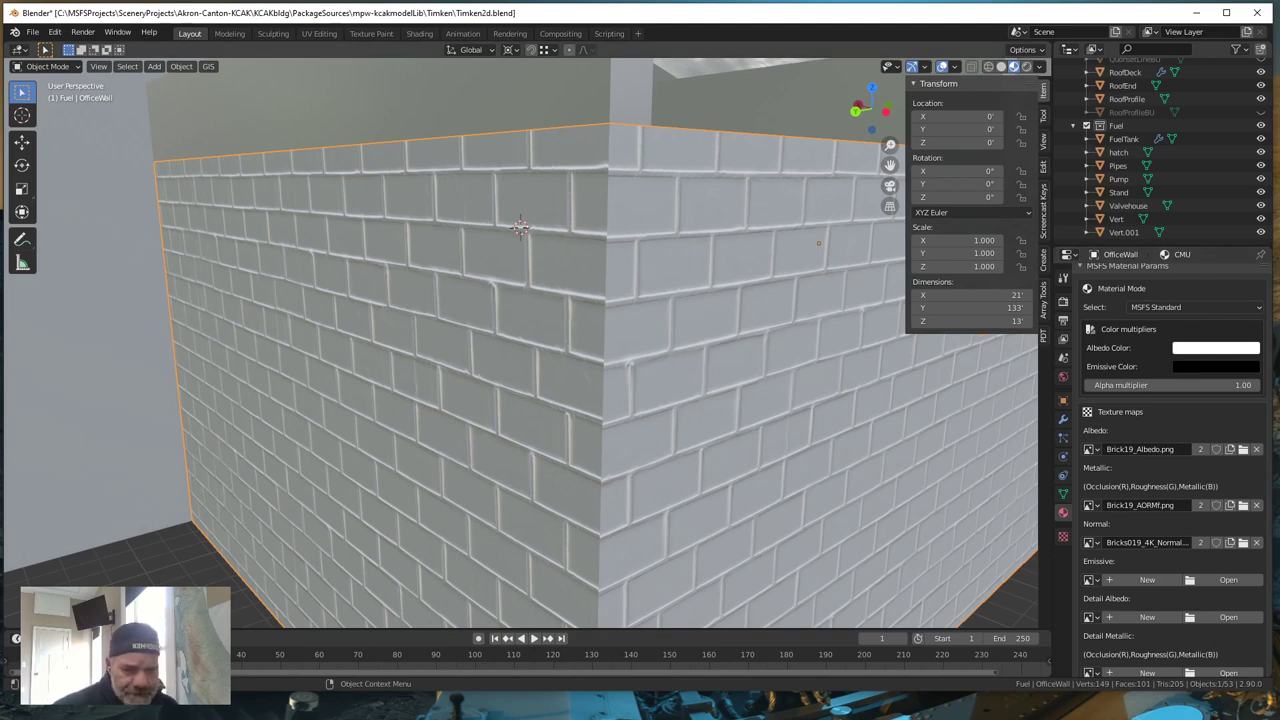
{"action": "key", "text": "alt+Tab"}
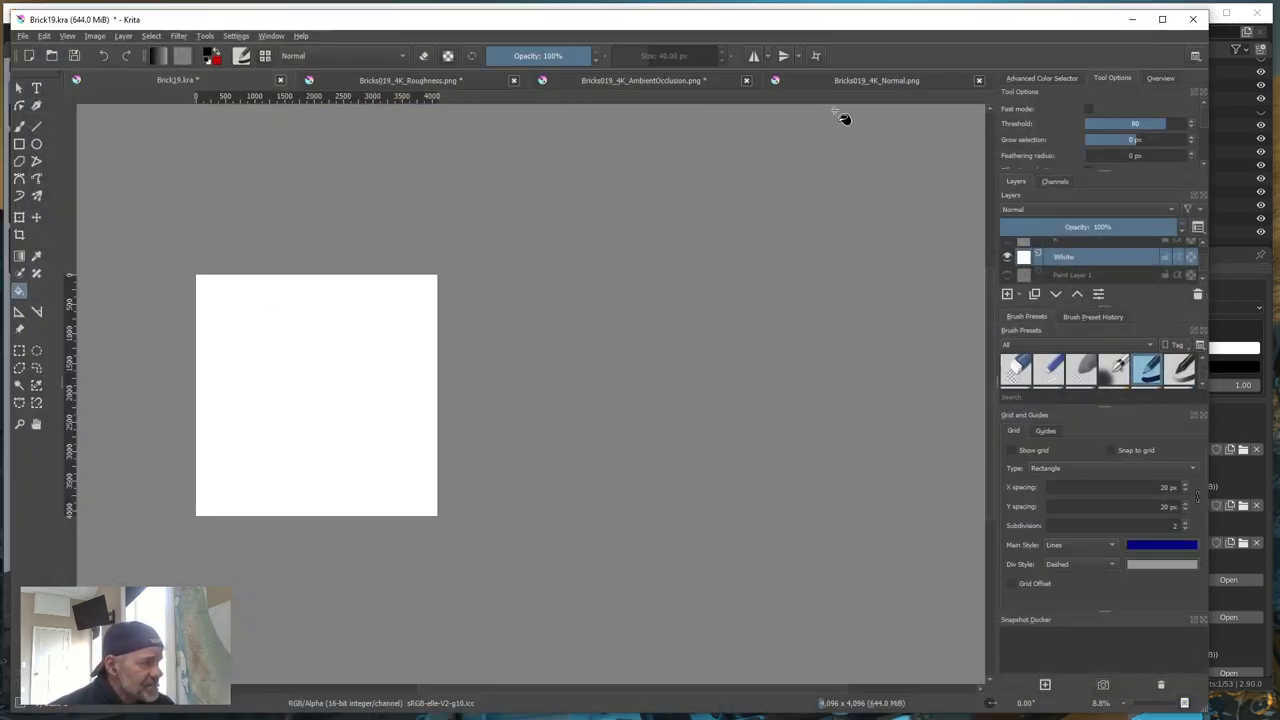
- Bring up the Bricks019_4K_Normal.png document in Krita, glancing at the Blender wall in between
{"action": "left_click", "coordinate": [882, 84]}
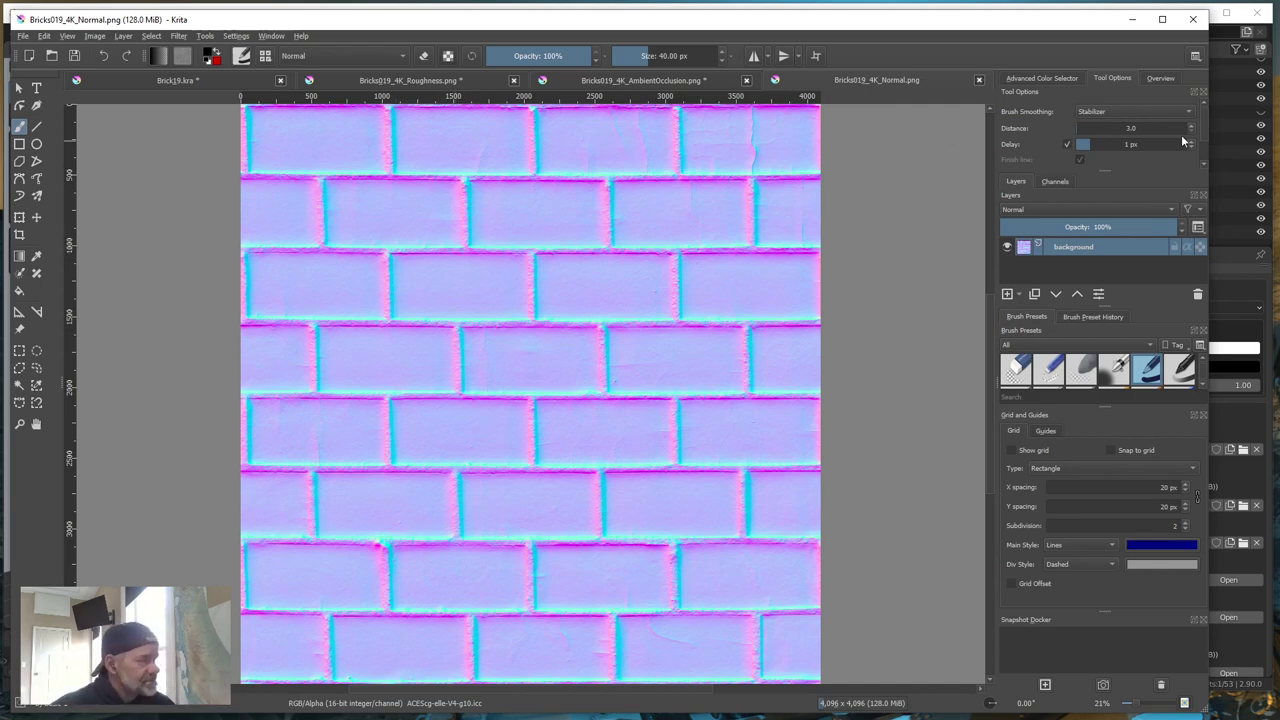
{"action": "left_click", "coordinate": [1134, 22]}
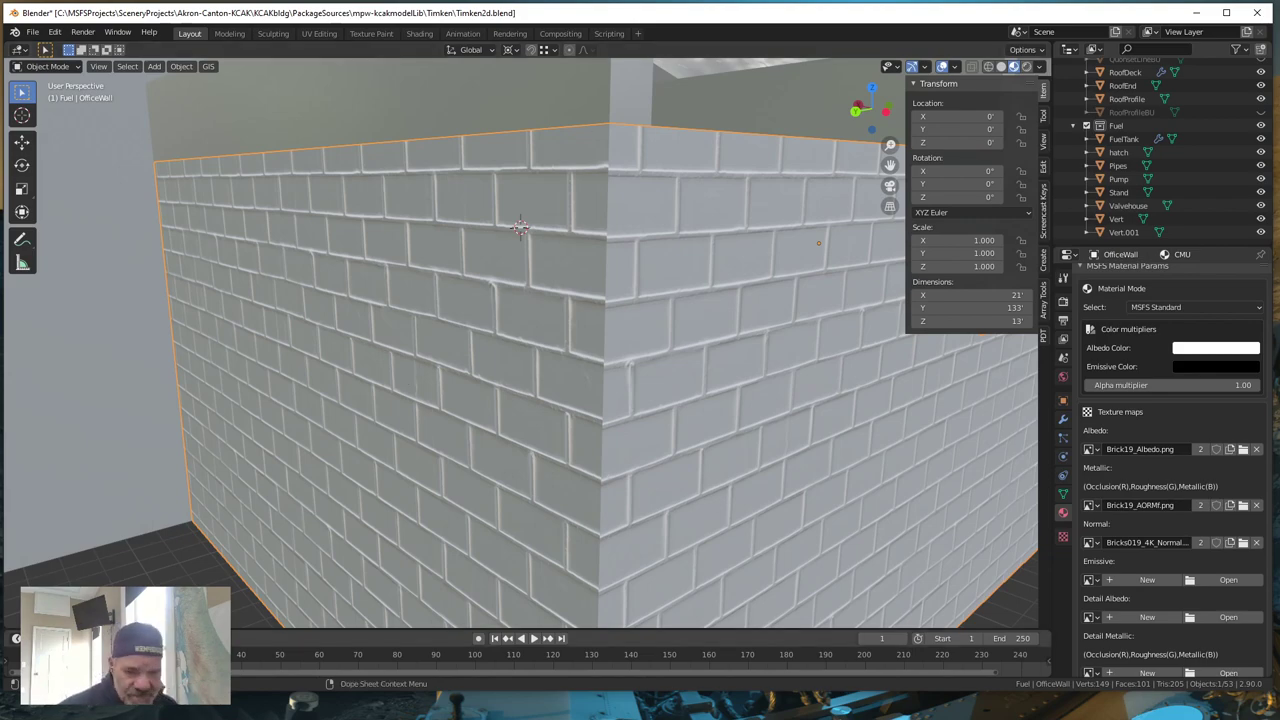
{"action": "key", "text": "alt+Tab"}
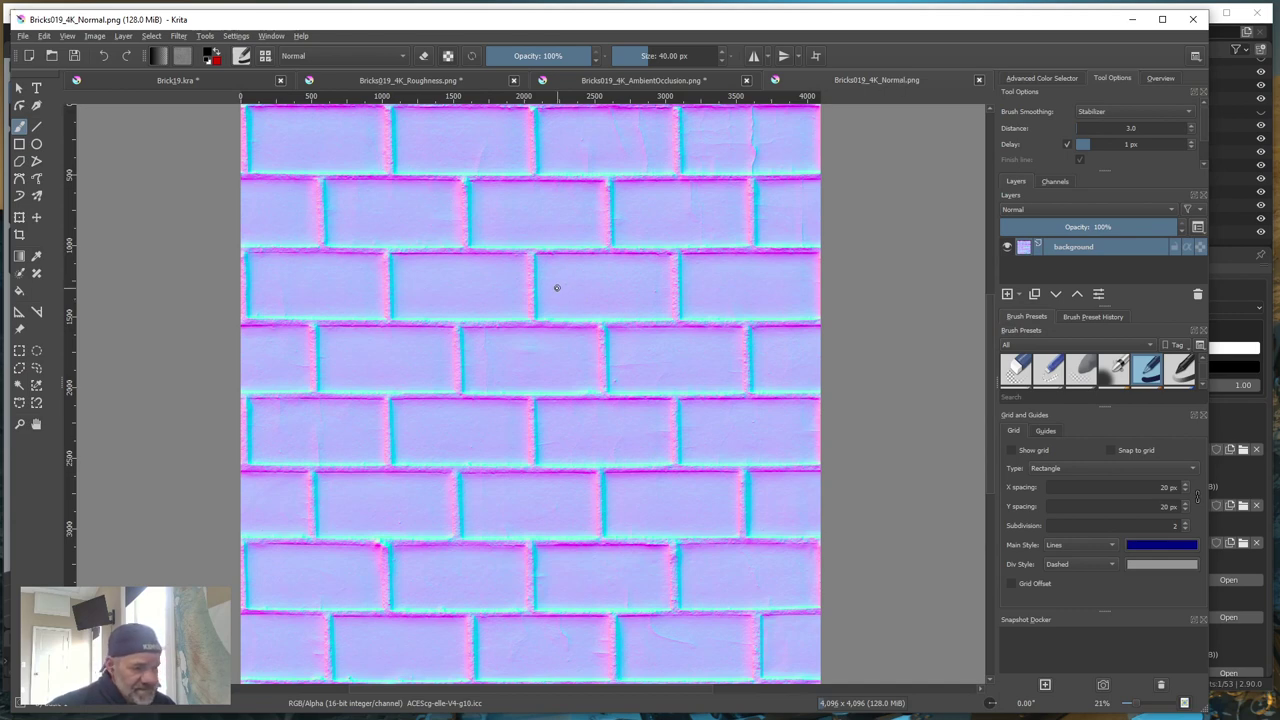
- Invert the brick normal map's colours with Filter > Adjust > Invert
{"action": "left_click", "coordinate": [179, 38]}
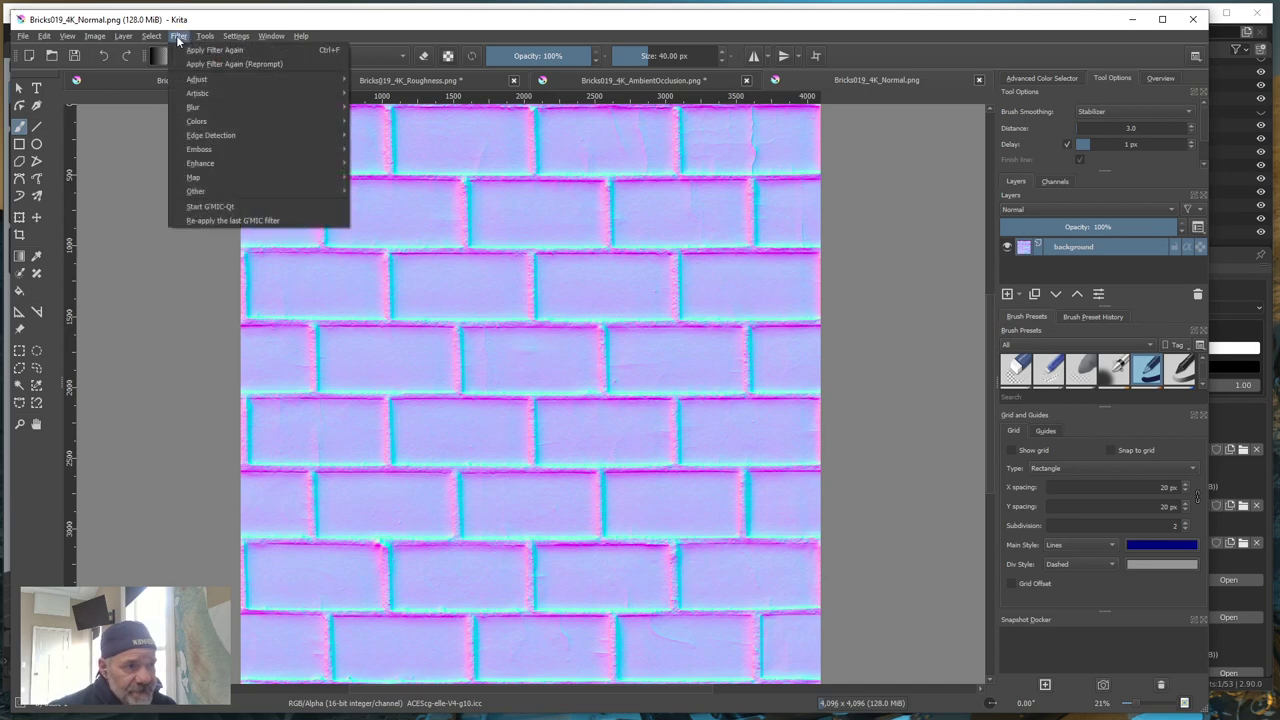
{"action": "mouse_move", "coordinate": [200, 80]}
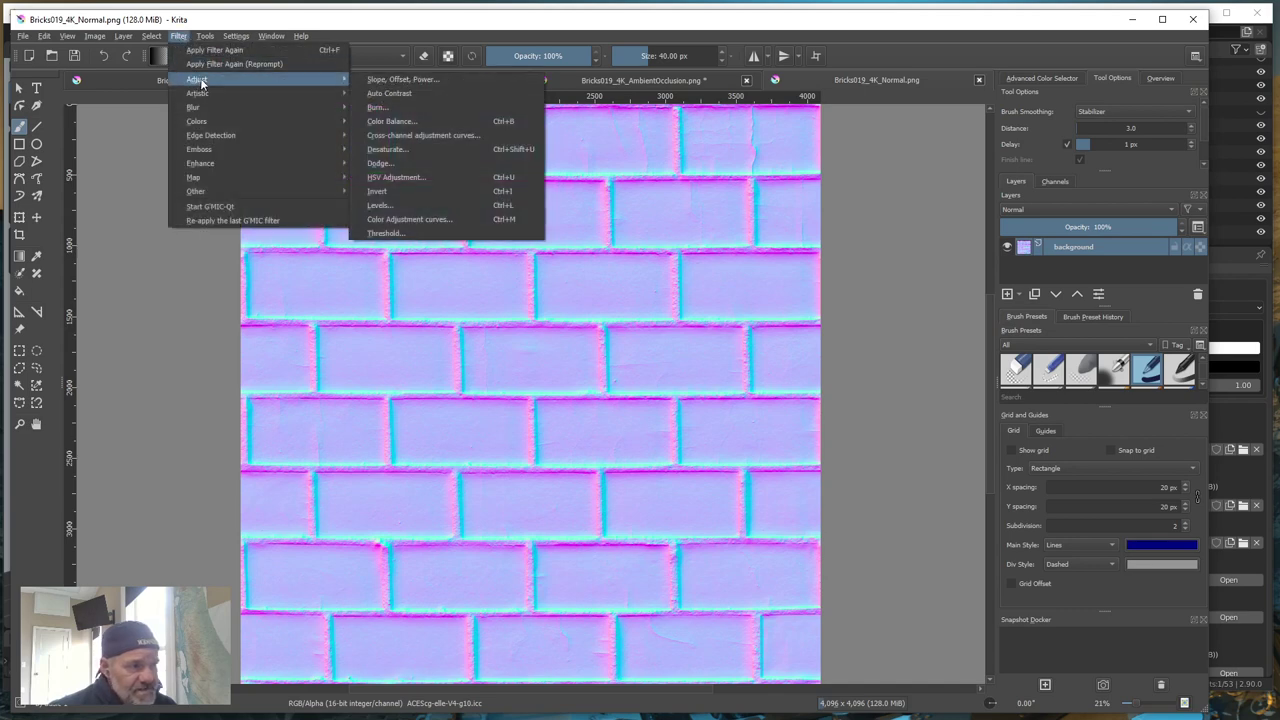
{"action": "left_click", "coordinate": [378, 193]}
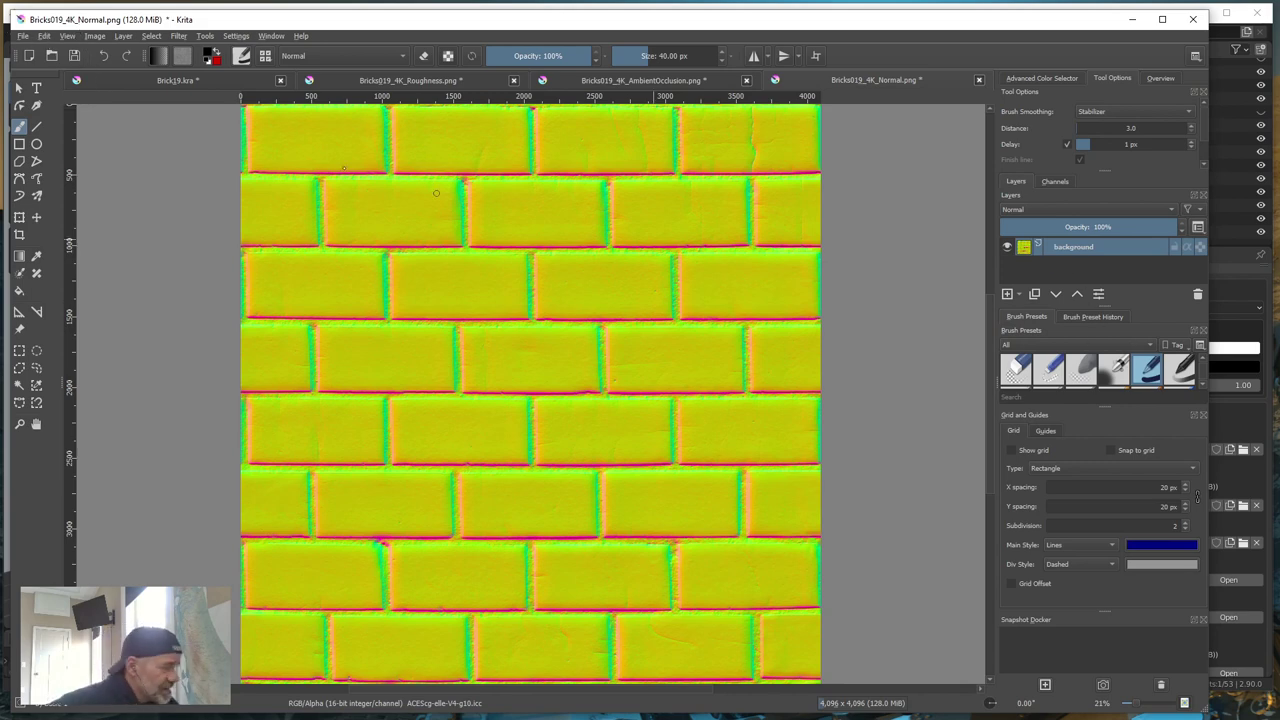
- Export the inverted map as Bricks019_4K_NormalInvert.png, accepting the default PNG options
{"action": "left_click", "coordinate": [23, 37]}
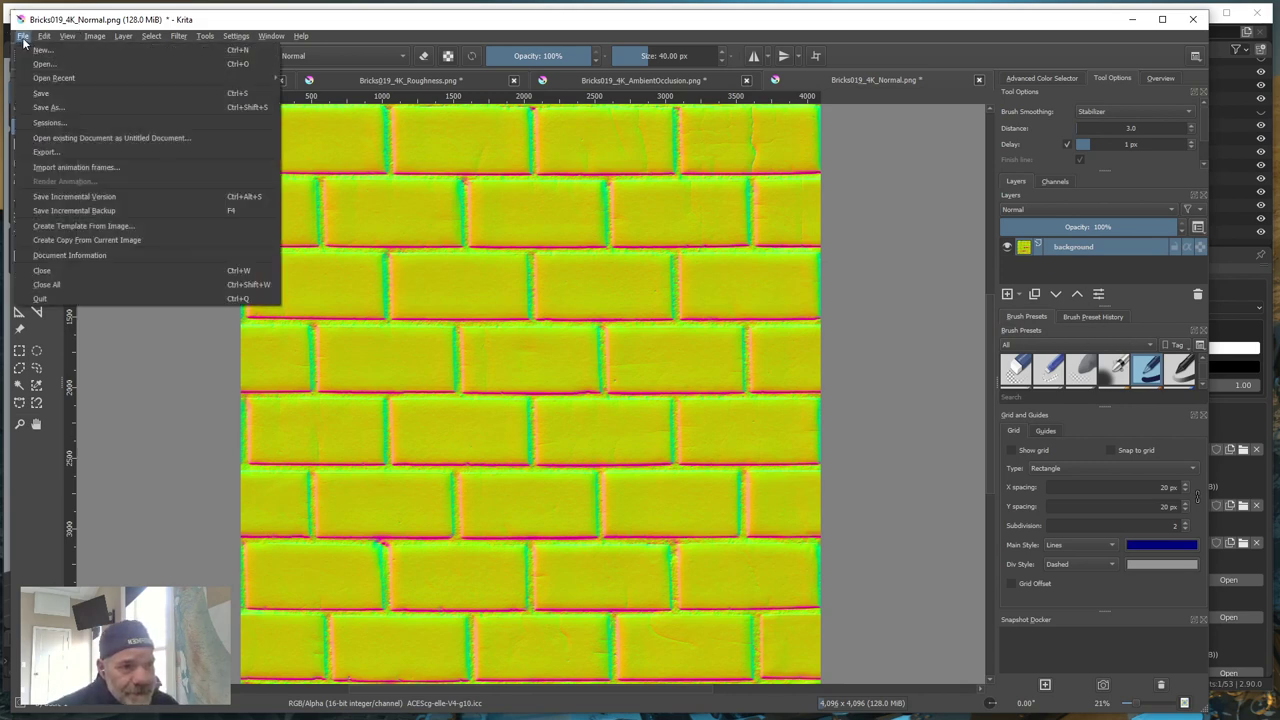
{"action": "left_click", "coordinate": [46, 153]}
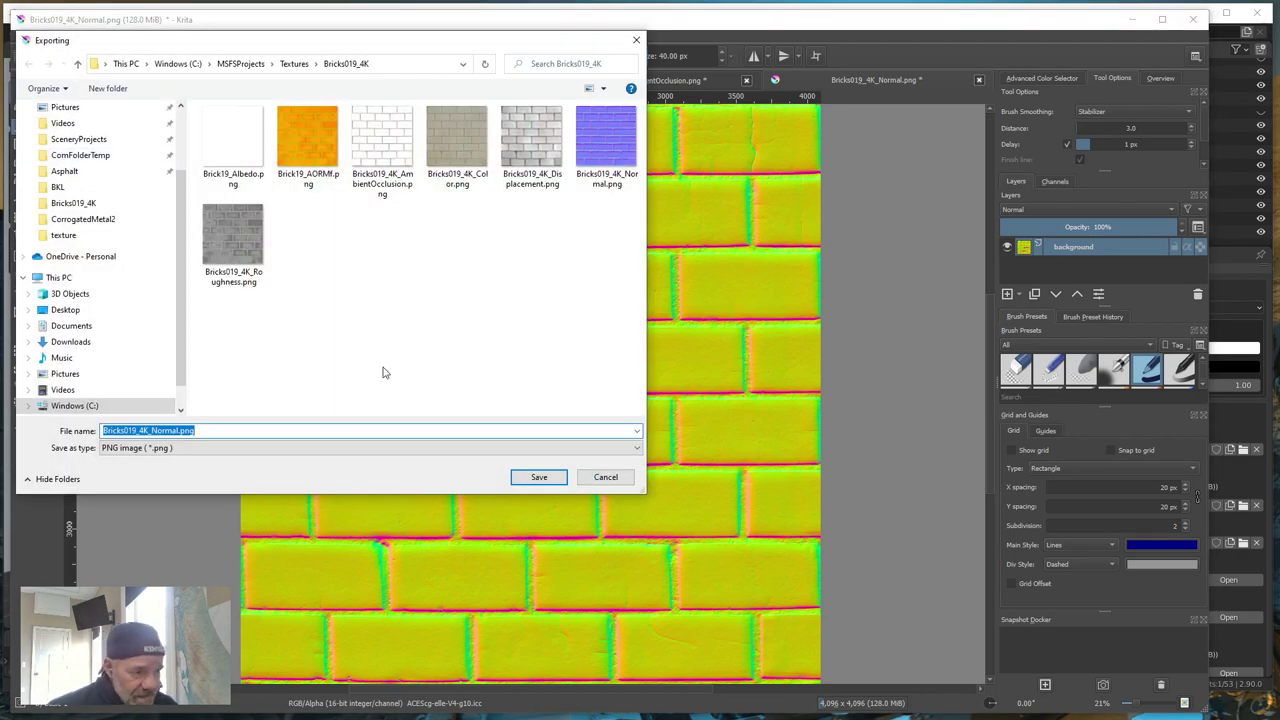
{"action": "left_click", "coordinate": [179, 432]}
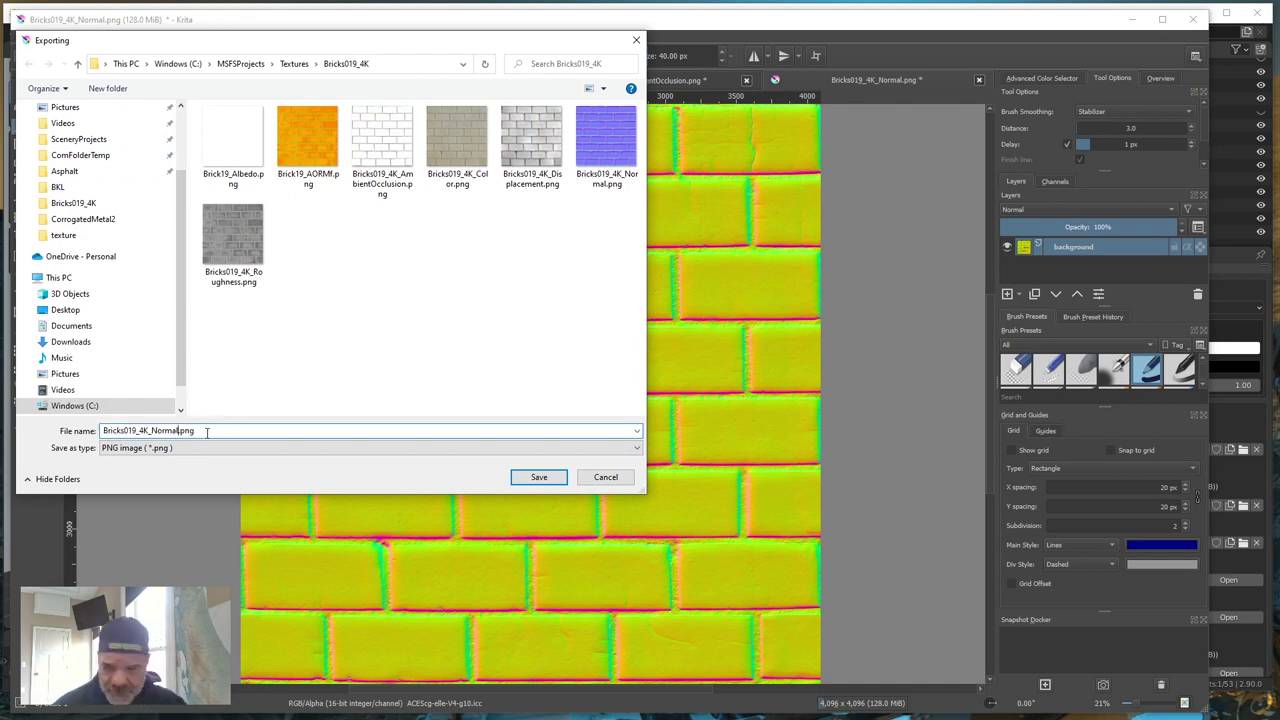
{"action": "type", "text": "Inver"}
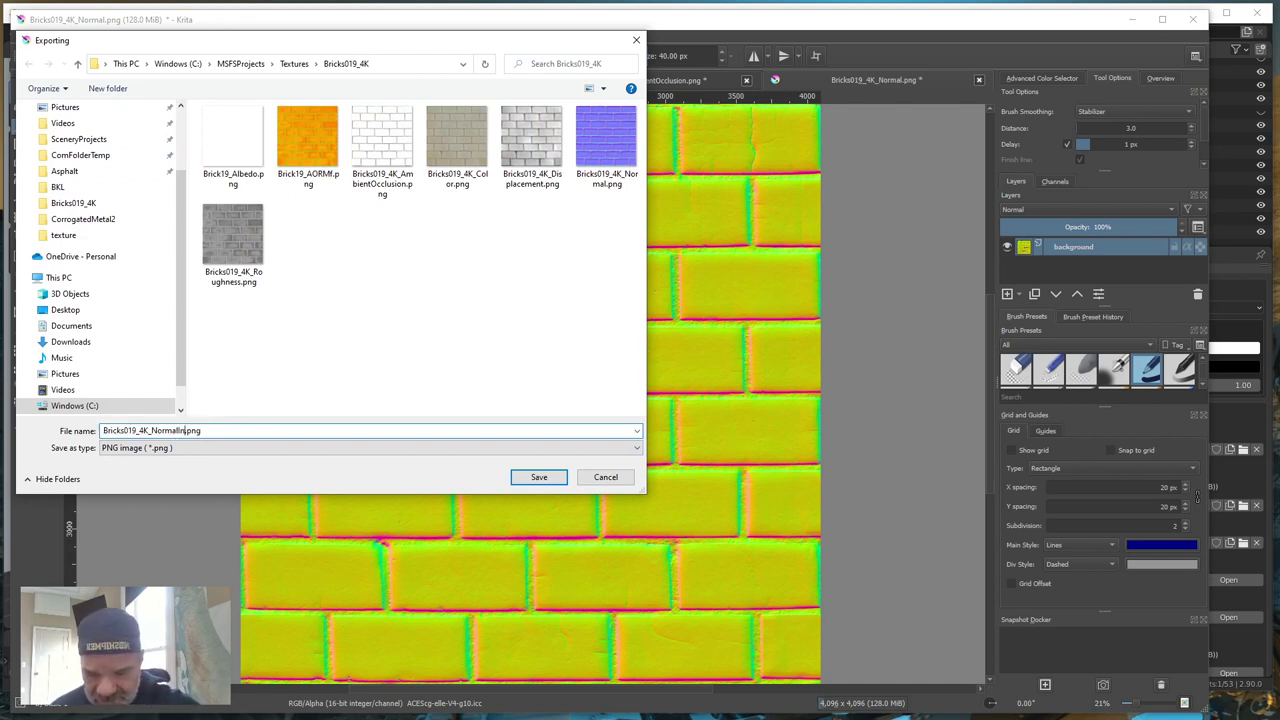
{"action": "type", "text": "t"}
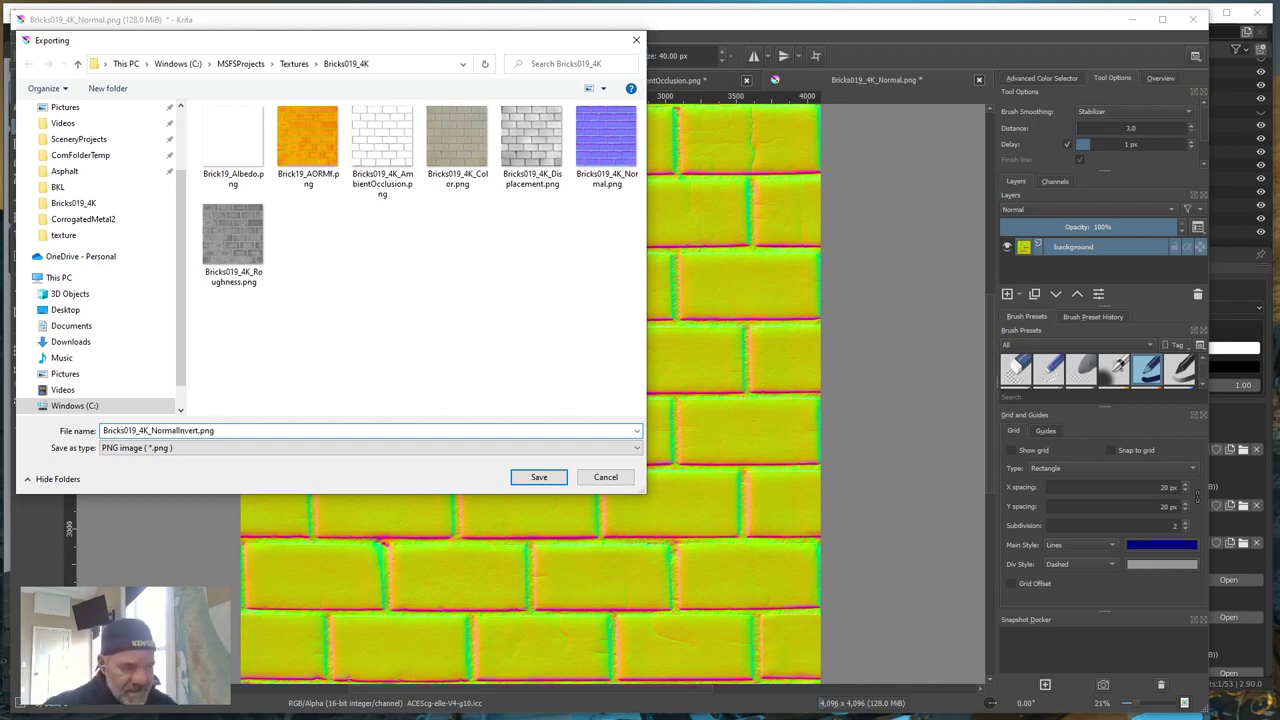
{"action": "left_click", "coordinate": [539, 478]}
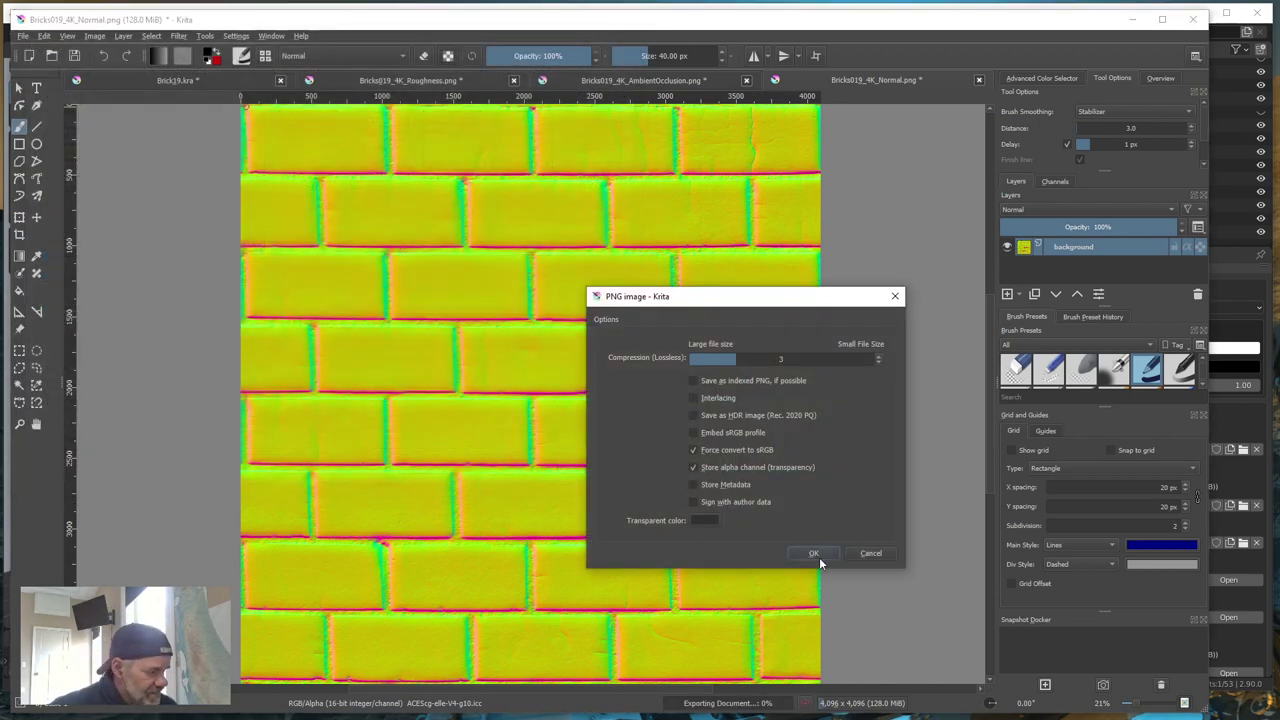
{"action": "left_click", "coordinate": [815, 554]}
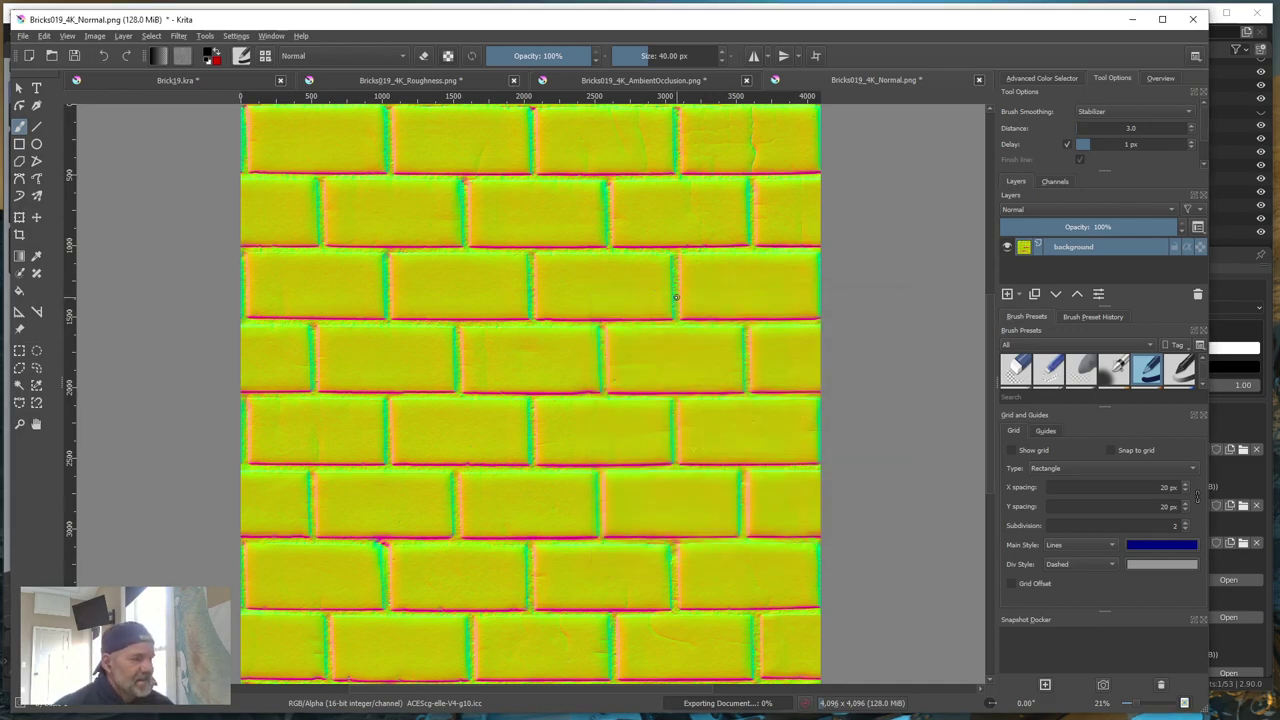
- Replace the wall material's Normal texture with Bricks019_4K_NormalInvert.png from the Bricks019_4K folder
{"action": "left_click", "coordinate": [1134, 20]}
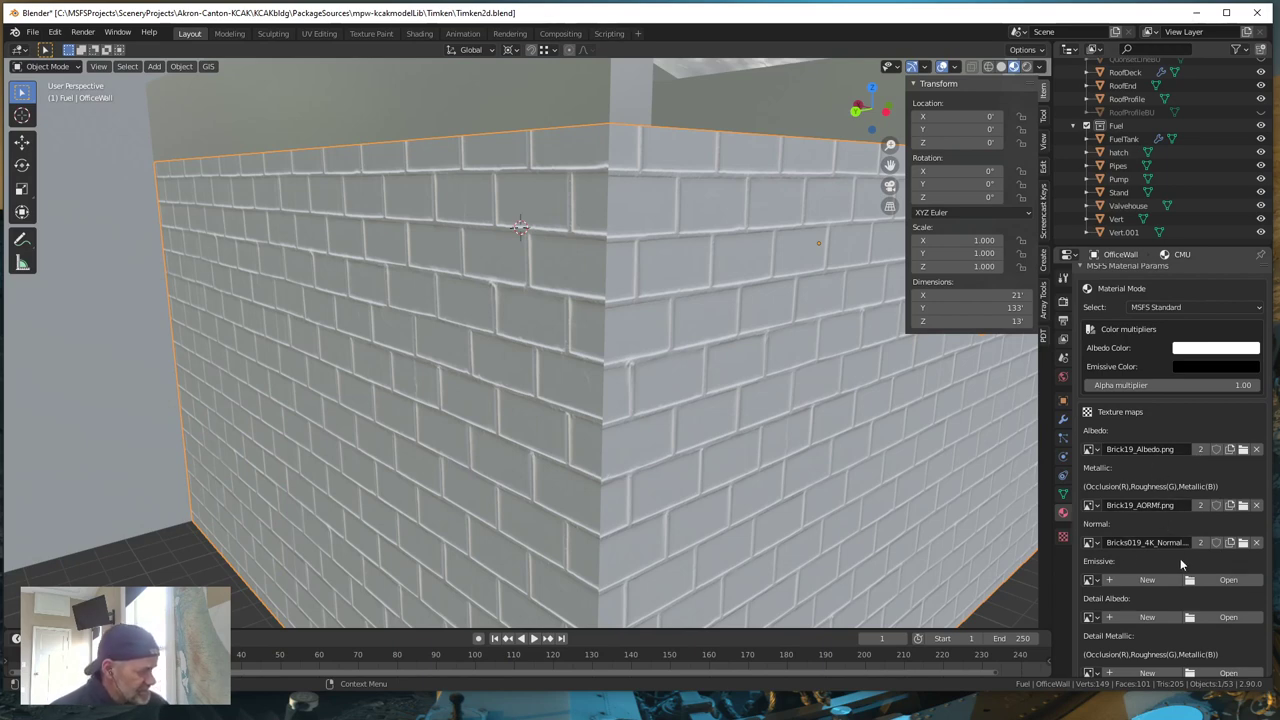
{"action": "left_click", "coordinate": [1258, 545]}
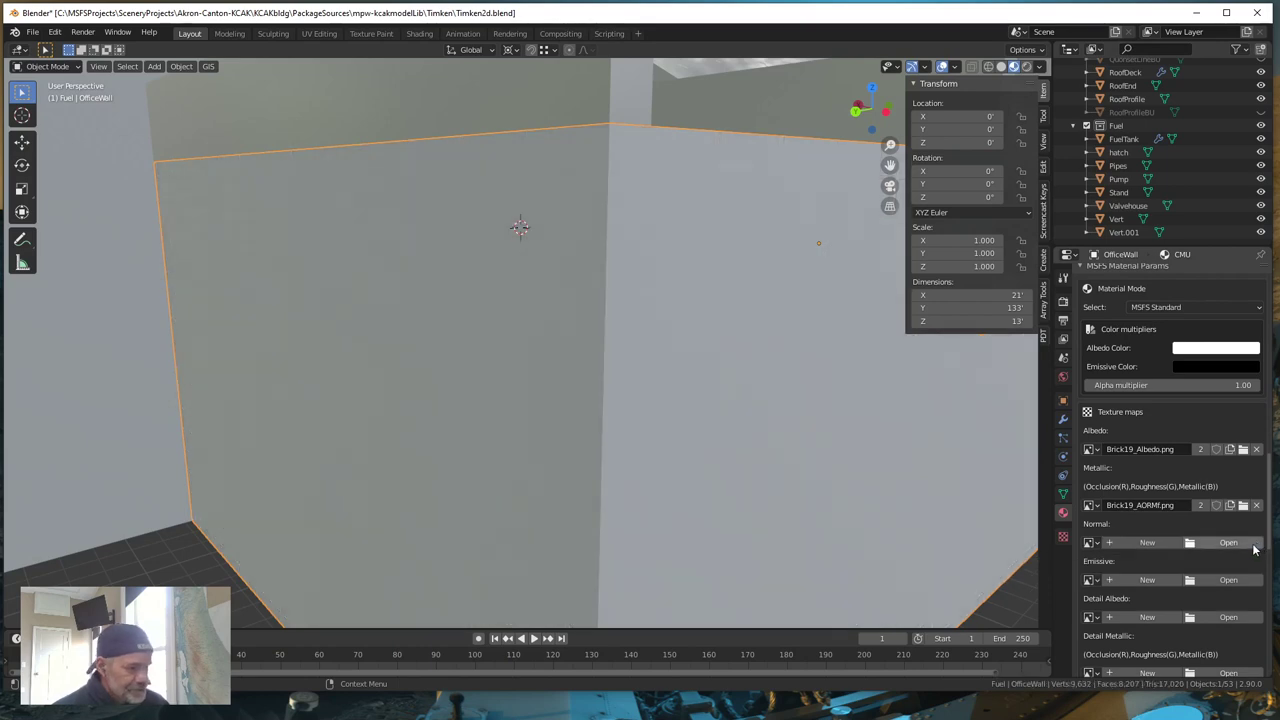
{"action": "left_click", "coordinate": [1236, 545]}
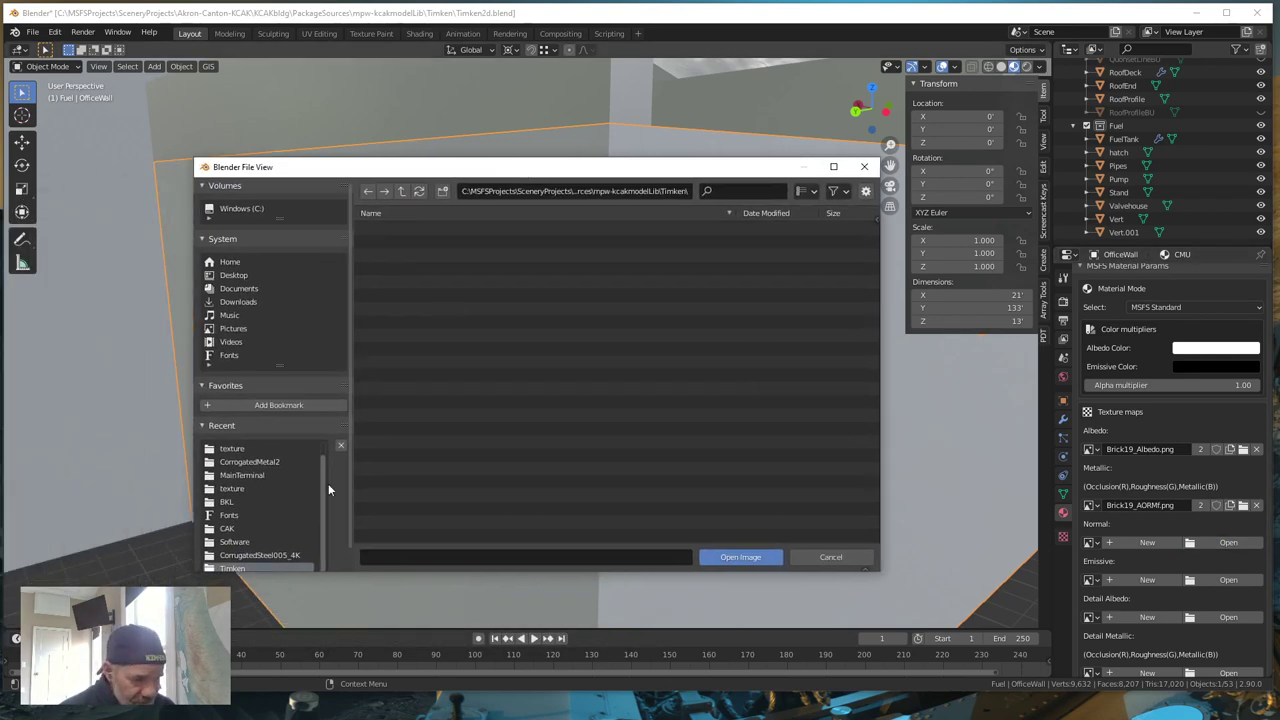
{"action": "scroll", "coordinate": [322, 497], "scroll_direction": "up", "scroll_amount": 1}
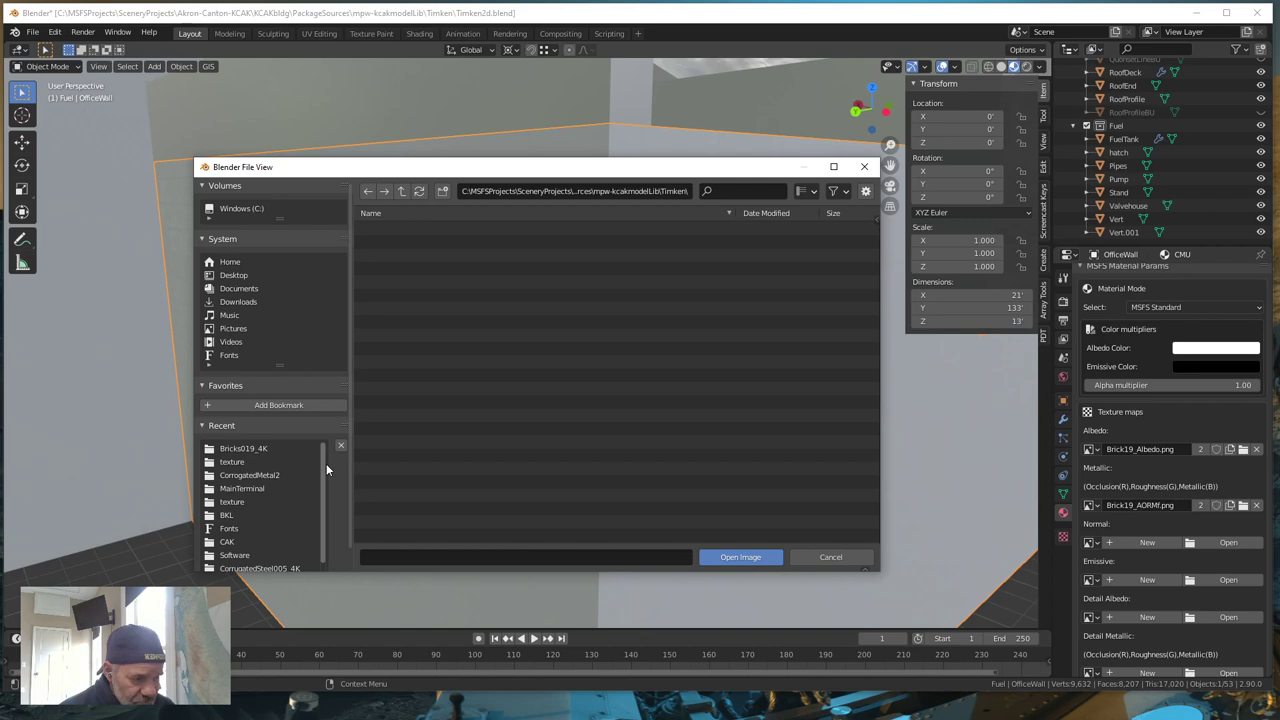
{"action": "left_click", "coordinate": [249, 448]}
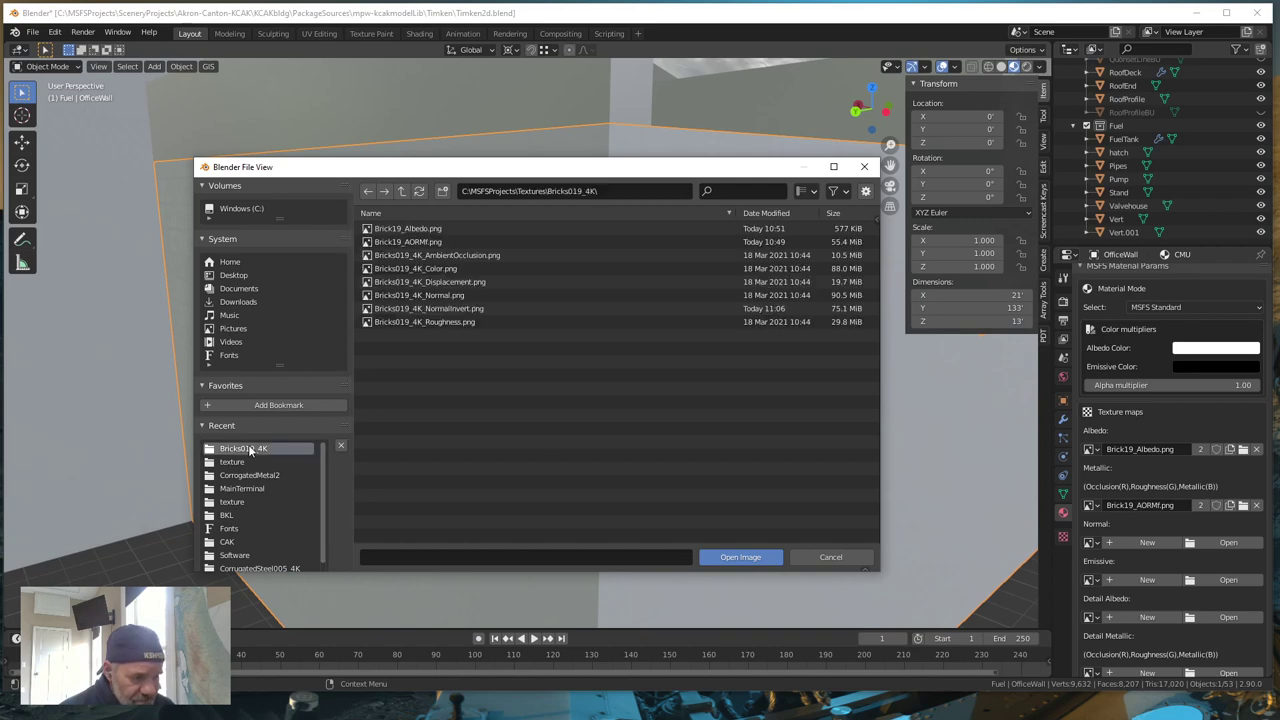
{"action": "left_click", "coordinate": [453, 311]}
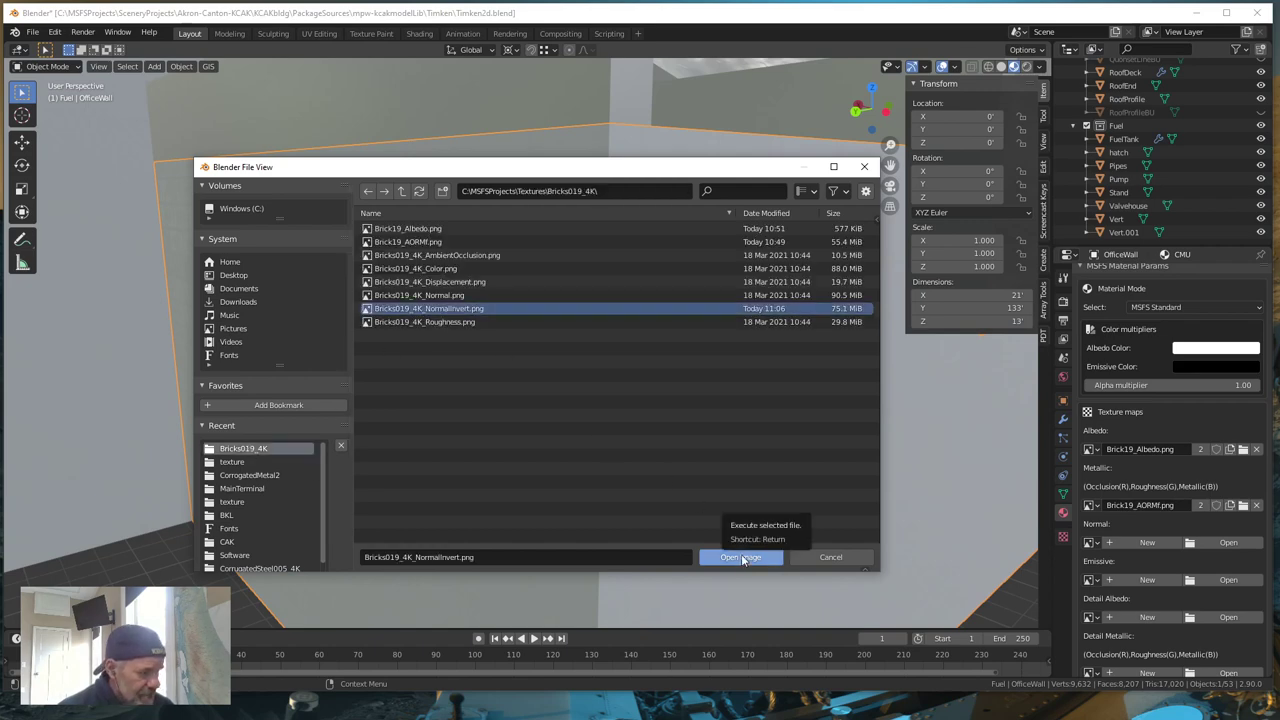
{"action": "left_click", "coordinate": [741, 557]}
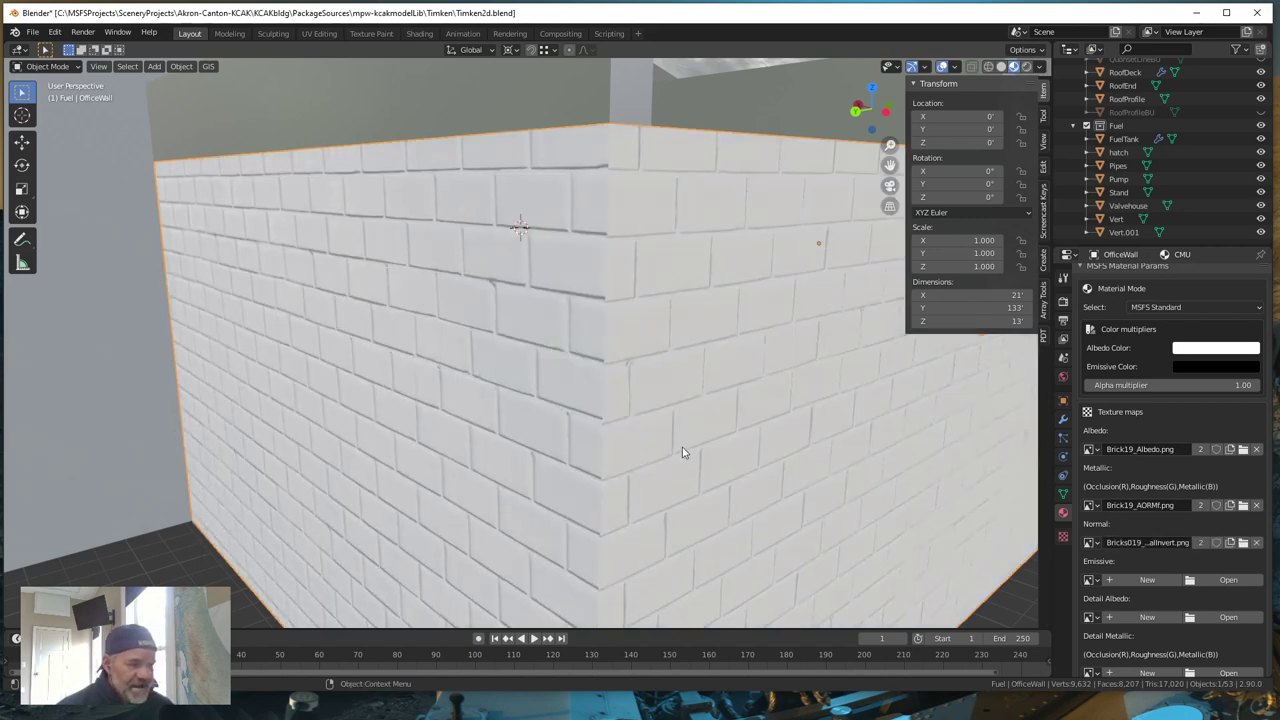
{"action": "scroll", "coordinate": [637, 398], "scroll_direction": "down", "scroll_amount": 5}
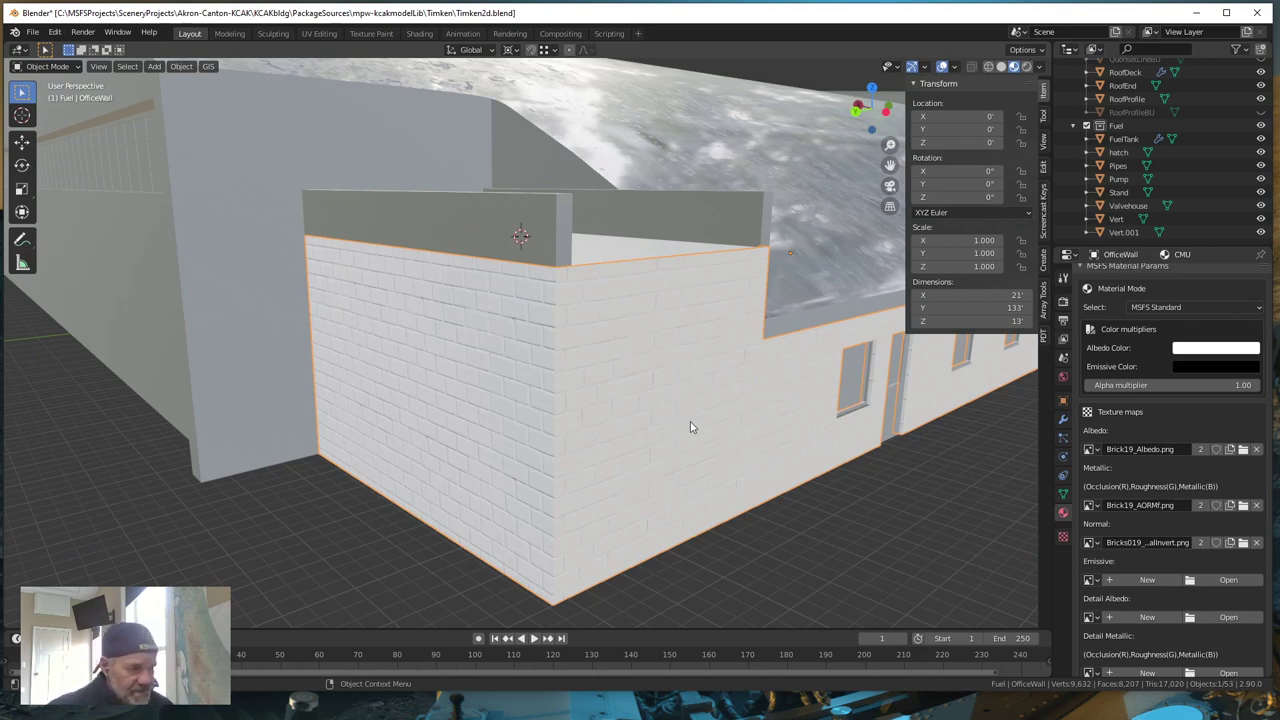
{"action": "middle_click_drag", "start_coordinate": [578, 426], "coordinate": [489, 431]}
{"action": "scroll", "coordinate": [417, 440], "scroll_direction": "up", "scroll_amount": 4}
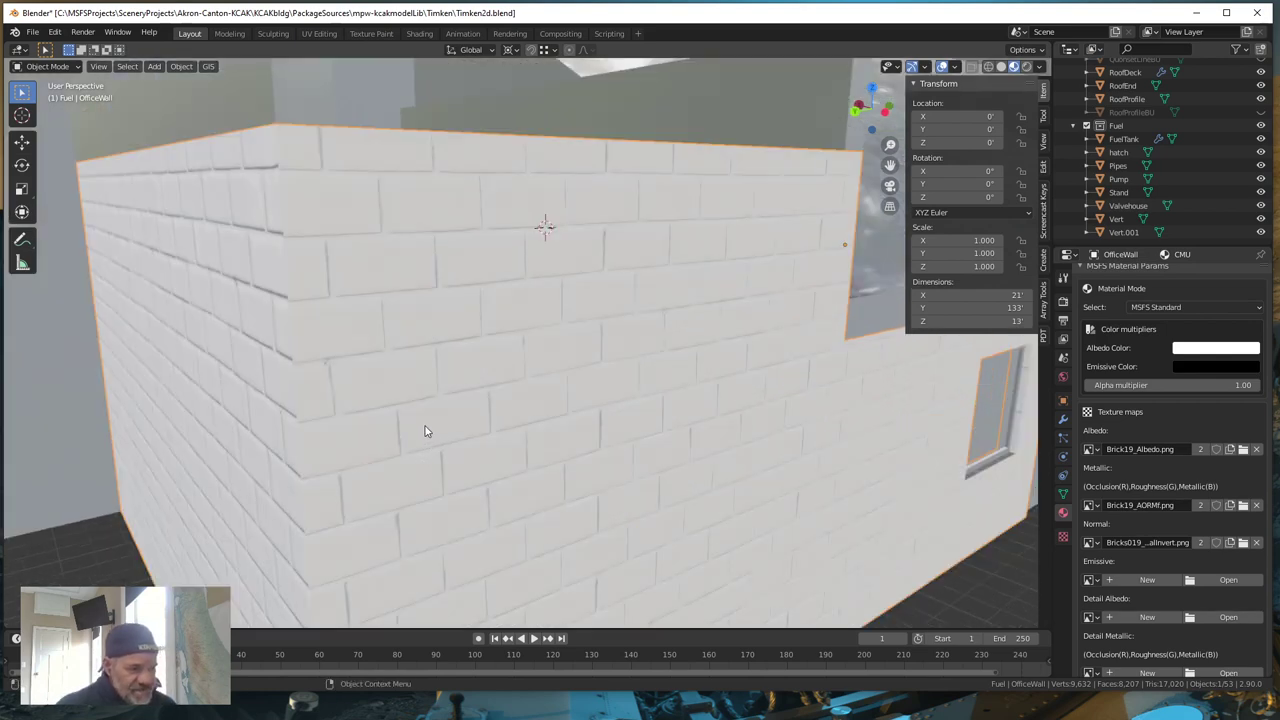
{"action": "middle_click_drag", "start_coordinate": [440, 449], "coordinate": [471, 443]}
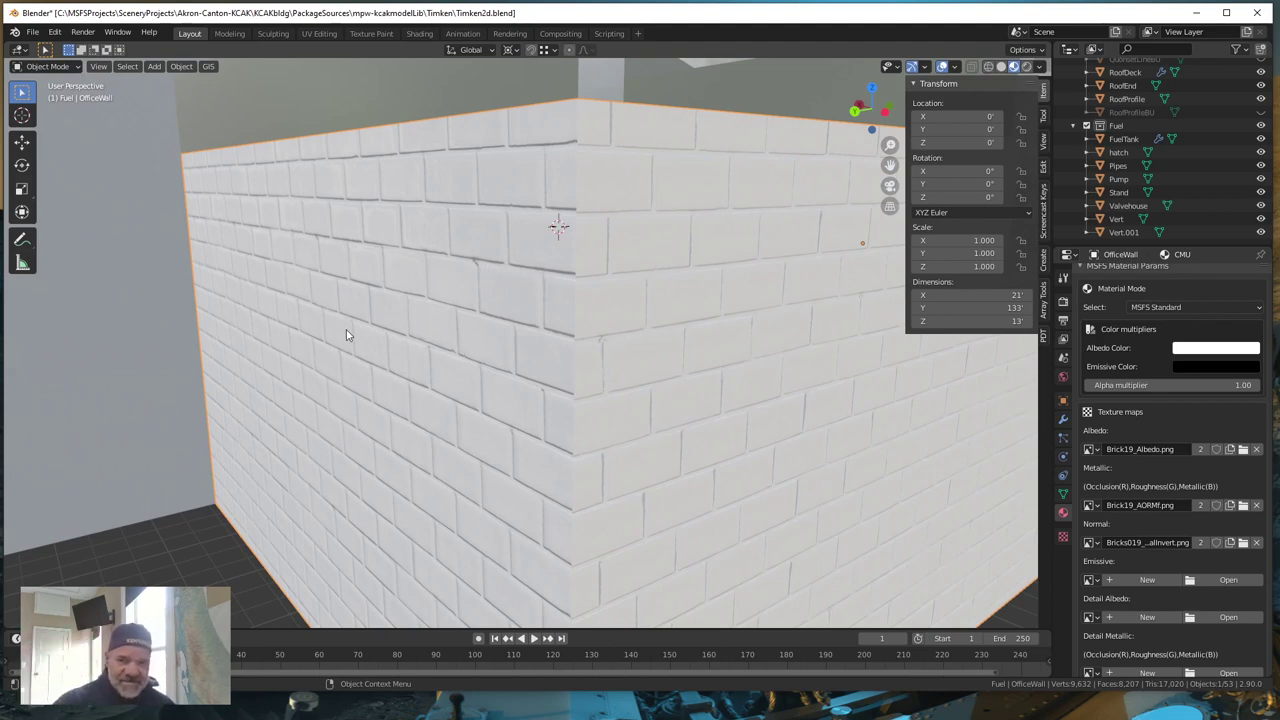
{"action": "scroll", "coordinate": [587, 401], "scroll_direction": "down", "scroll_amount": 6}
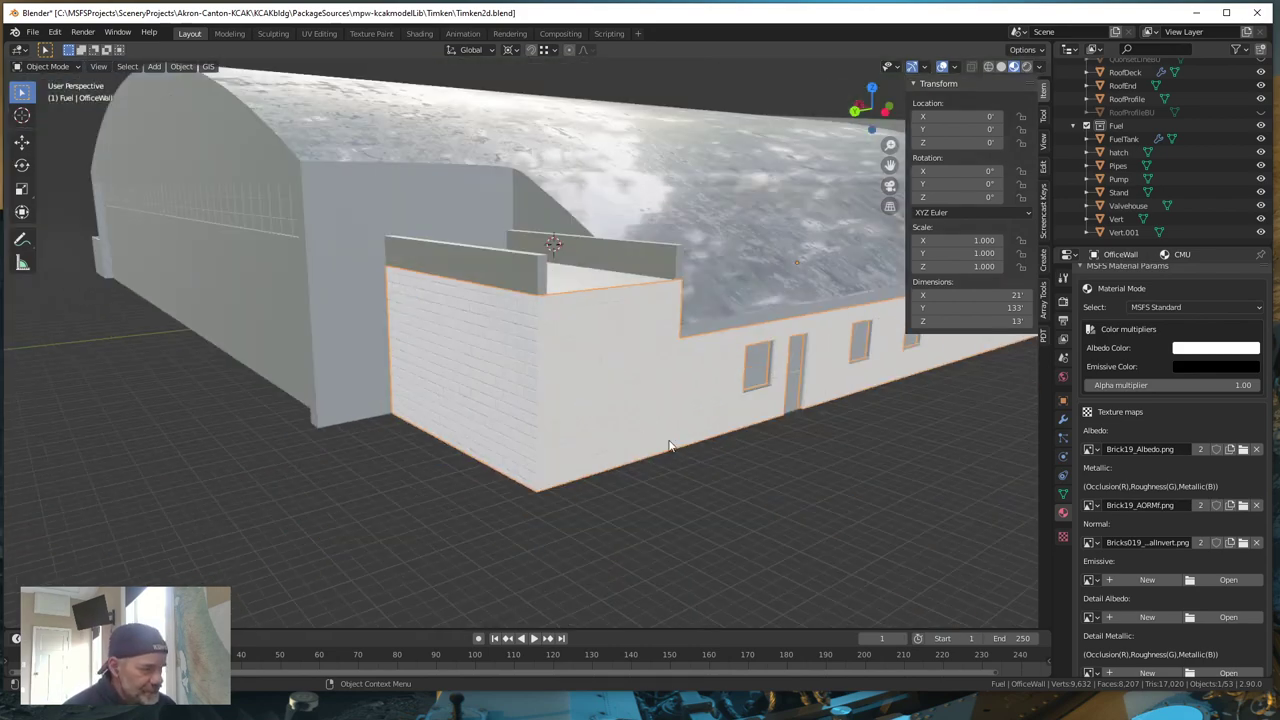
{"action": "middle_click_drag", "start_coordinate": [587, 401], "coordinate": [375, 456]}
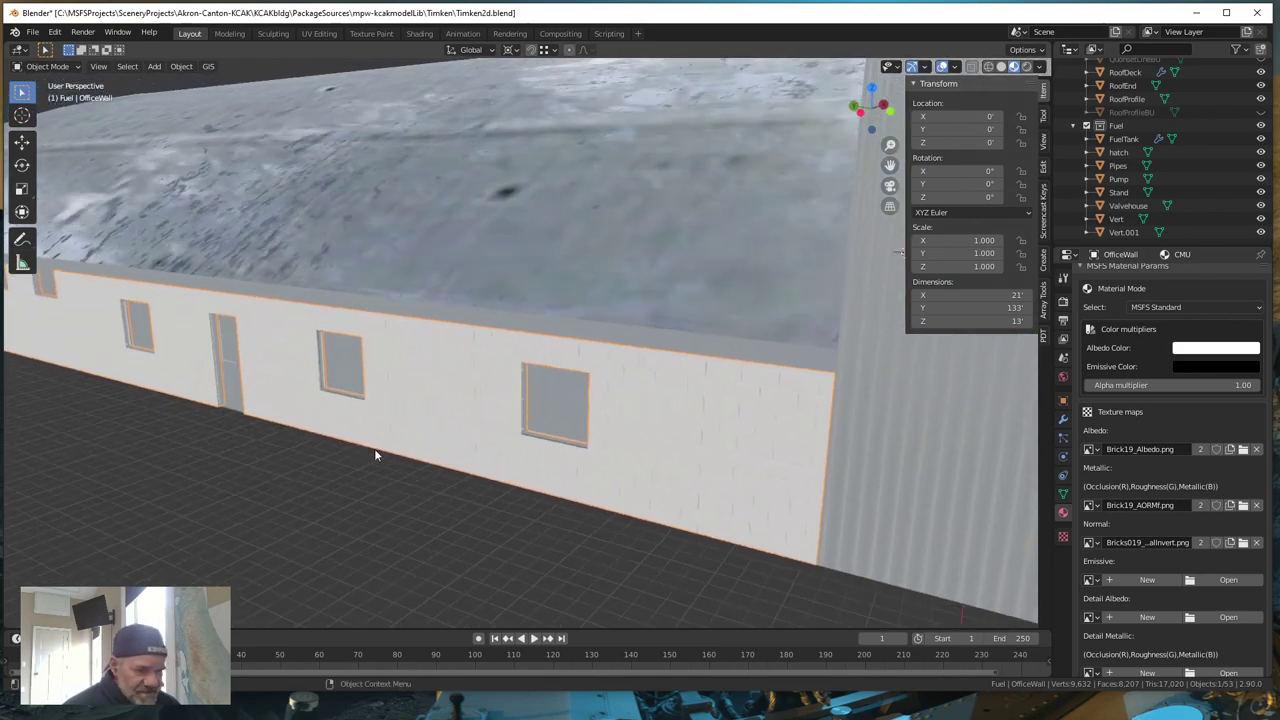
{"action": "middle_click_drag", "start_coordinate": [248, 423], "coordinate": [473, 384]}
{"action": "scroll", "coordinate": [473, 384], "scroll_direction": "up", "scroll_amount": 5}
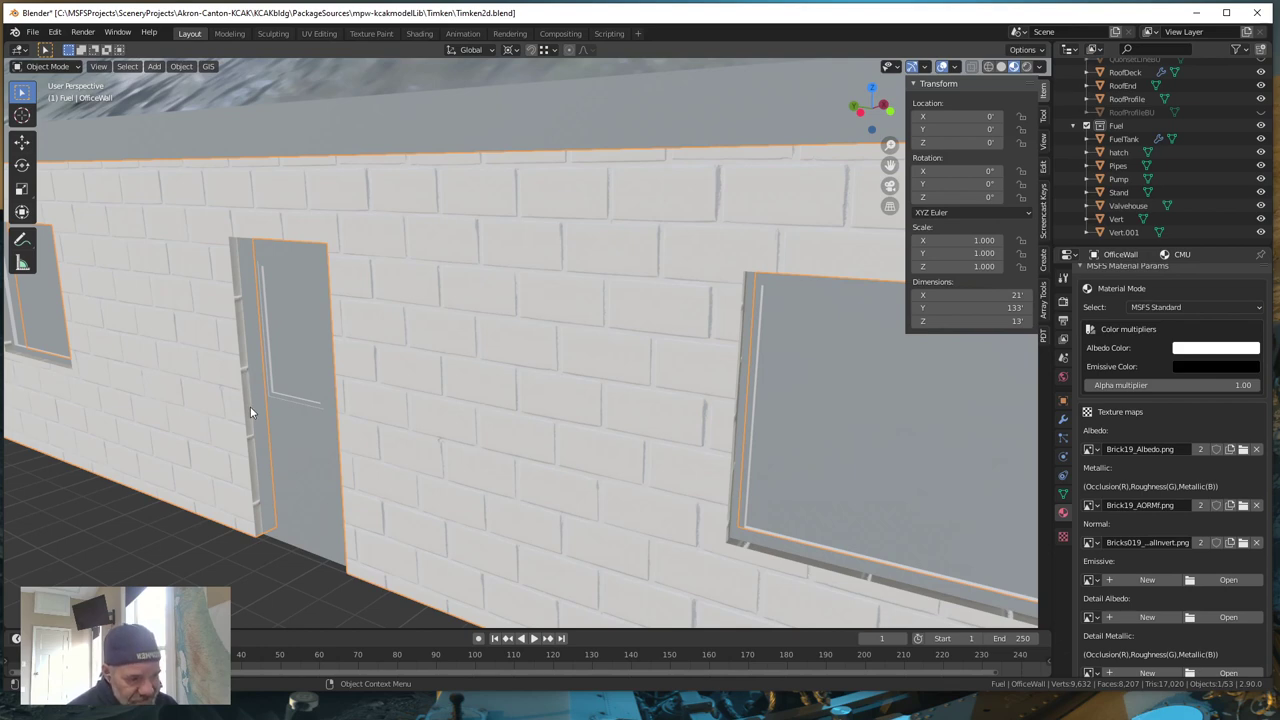
- In UV Editing, select the wall's narrow edge face and its upper edge strip
{"action": "left_click", "coordinate": [326, 33]}
{"action": "middle_click_drag", "start_coordinate": [836, 427], "coordinate": [760, 420]}
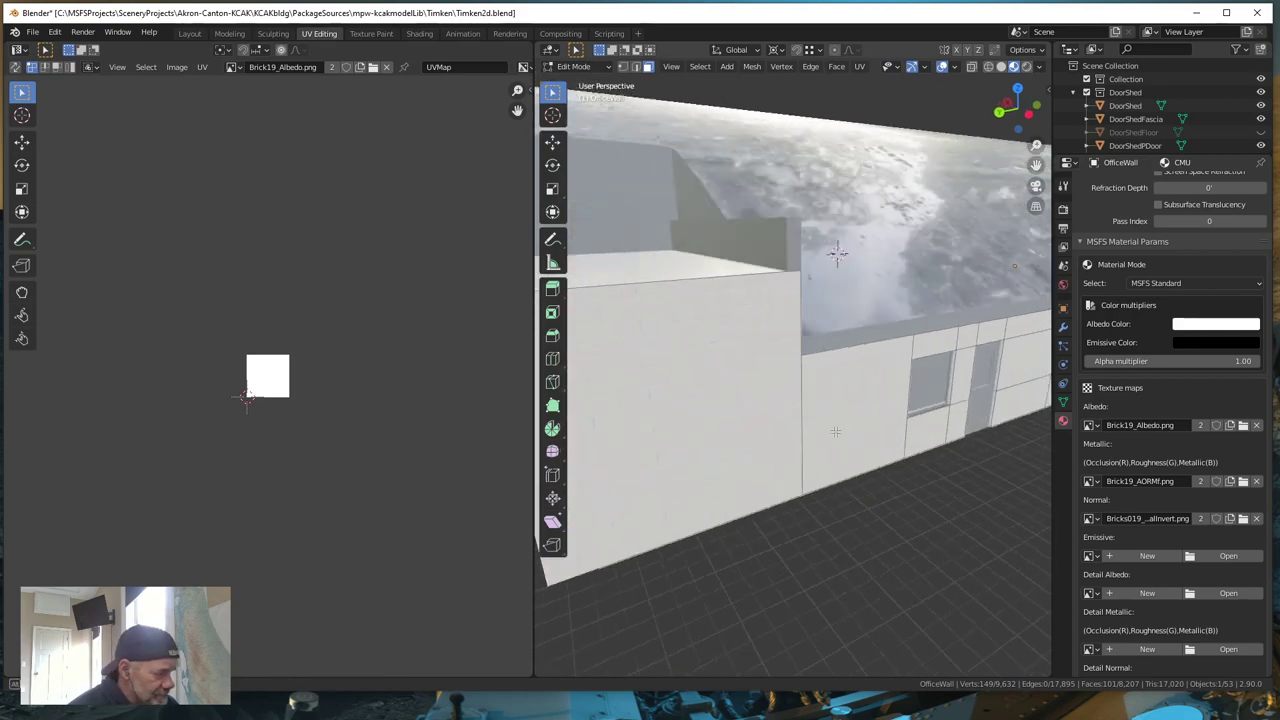
{"action": "scroll", "coordinate": [740, 420], "scroll_direction": "up", "scroll_amount": 5}
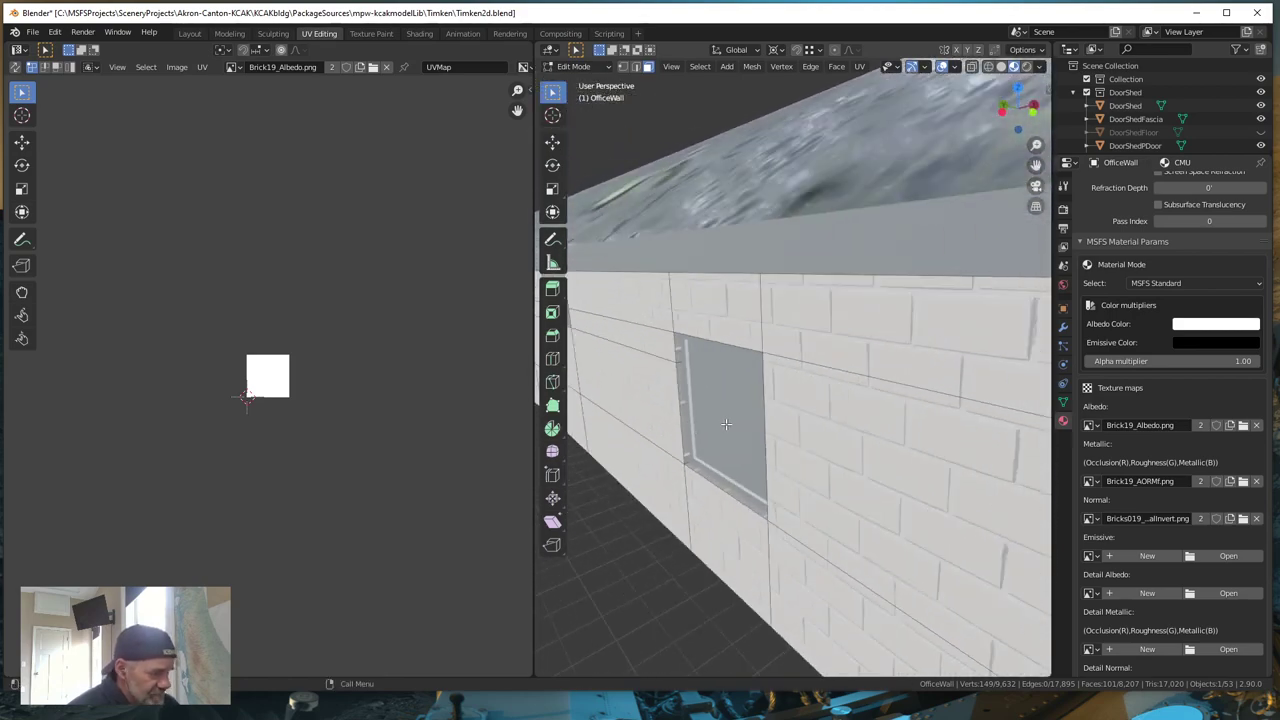
{"action": "middle_click_drag", "start_coordinate": [671, 530], "coordinate": [832, 514]}
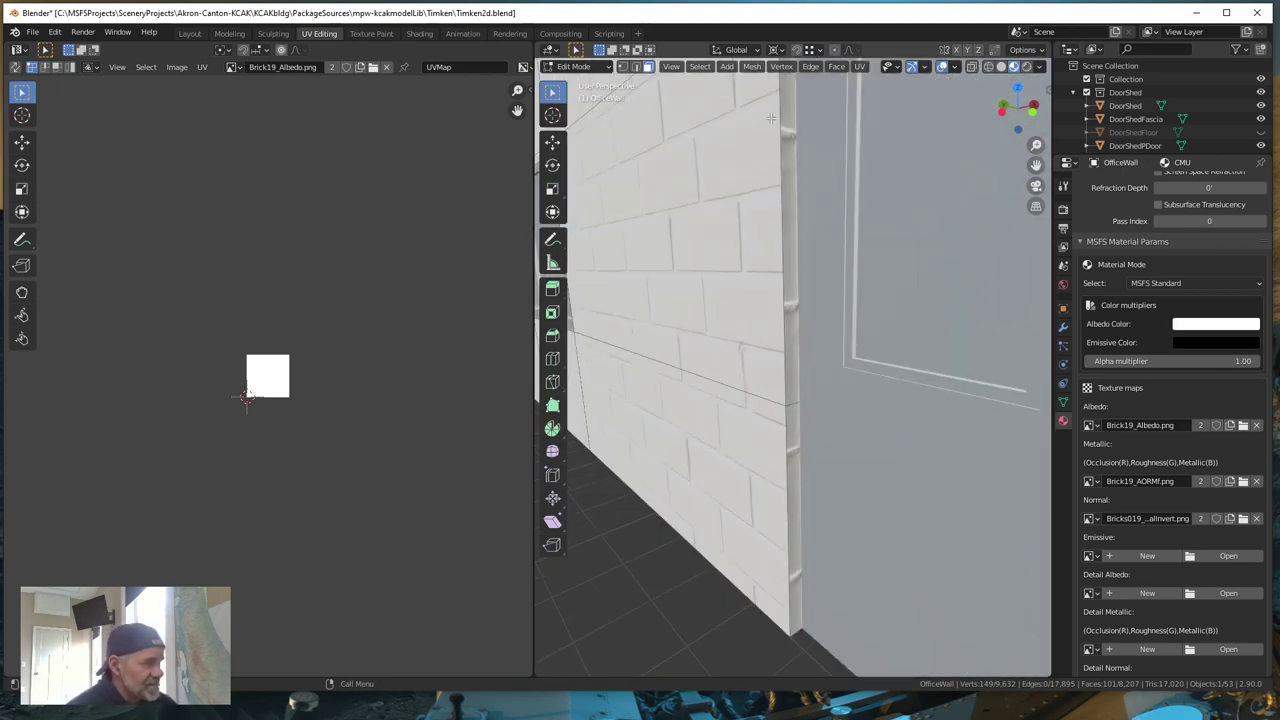
{"action": "left_click", "coordinate": [793, 520]}
{"action": "left_click", "coordinate": [789, 300], "text": "shift"}
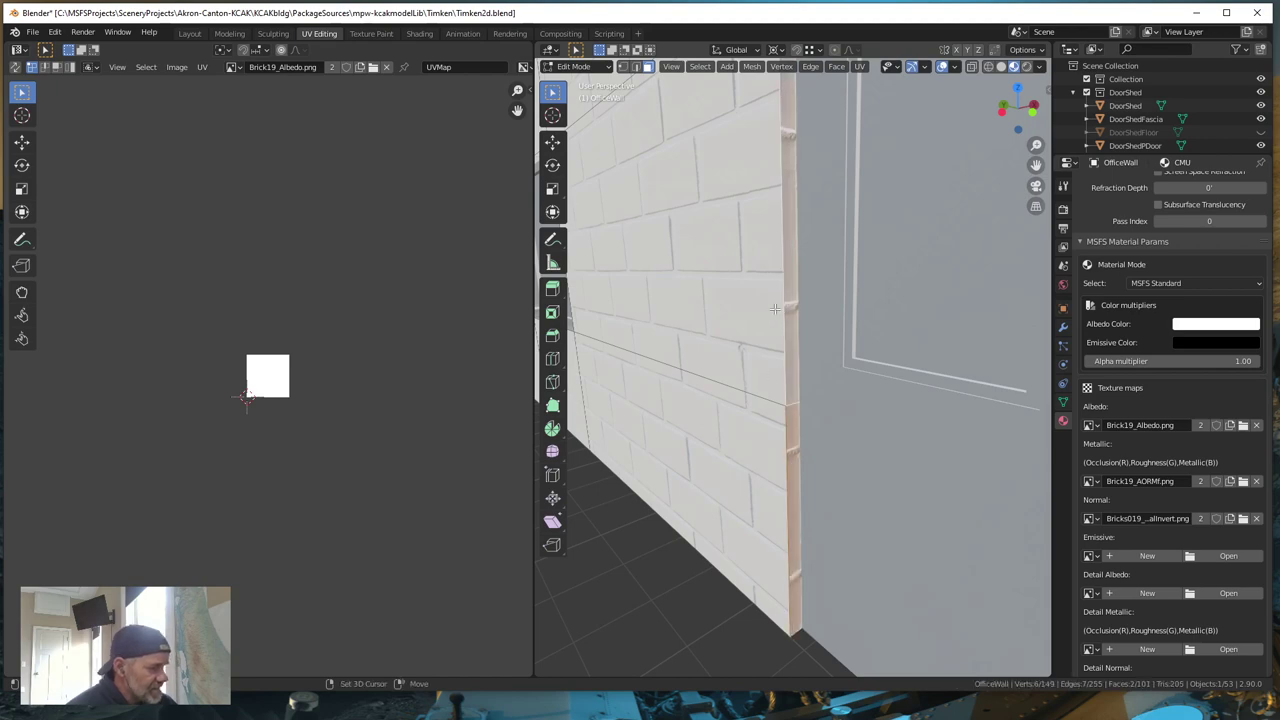
{"action": "middle_click_drag", "start_coordinate": [789, 300], "coordinate": [858, 407]}
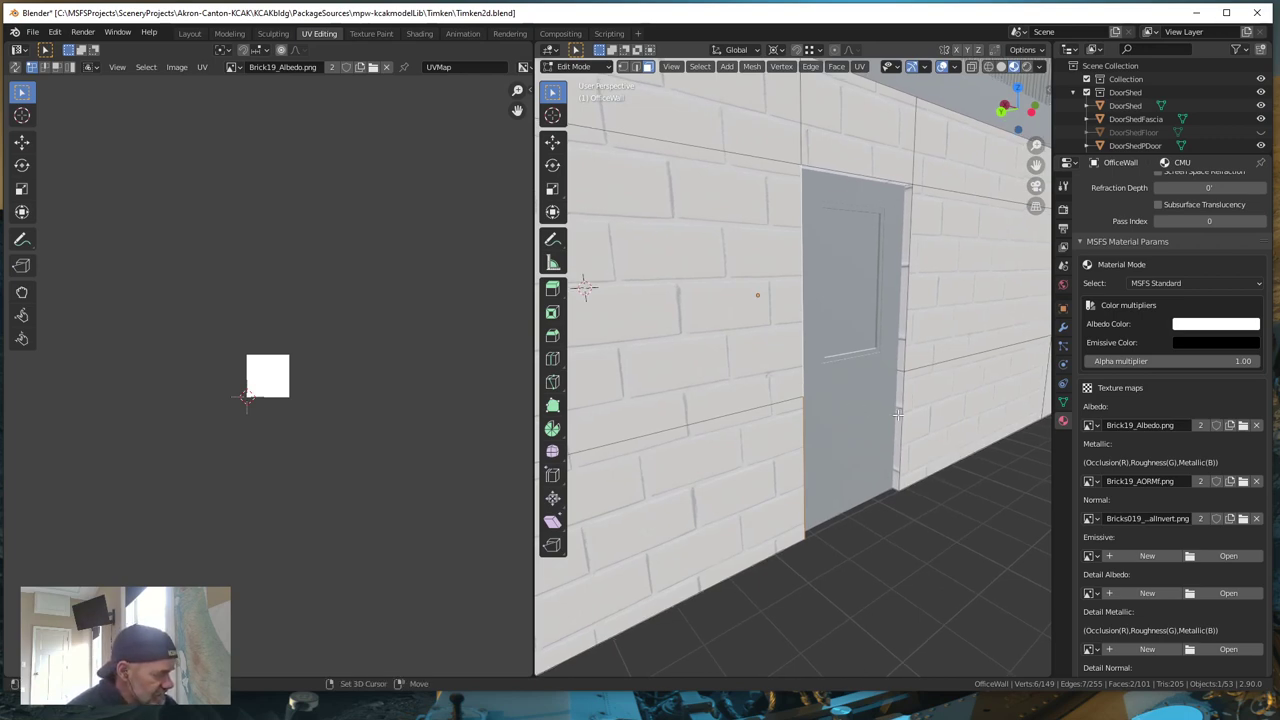
- Add the door's side jamb faces to the selection and orbit to check them
{"action": "left_click", "coordinate": [898, 413], "text": "shift"}
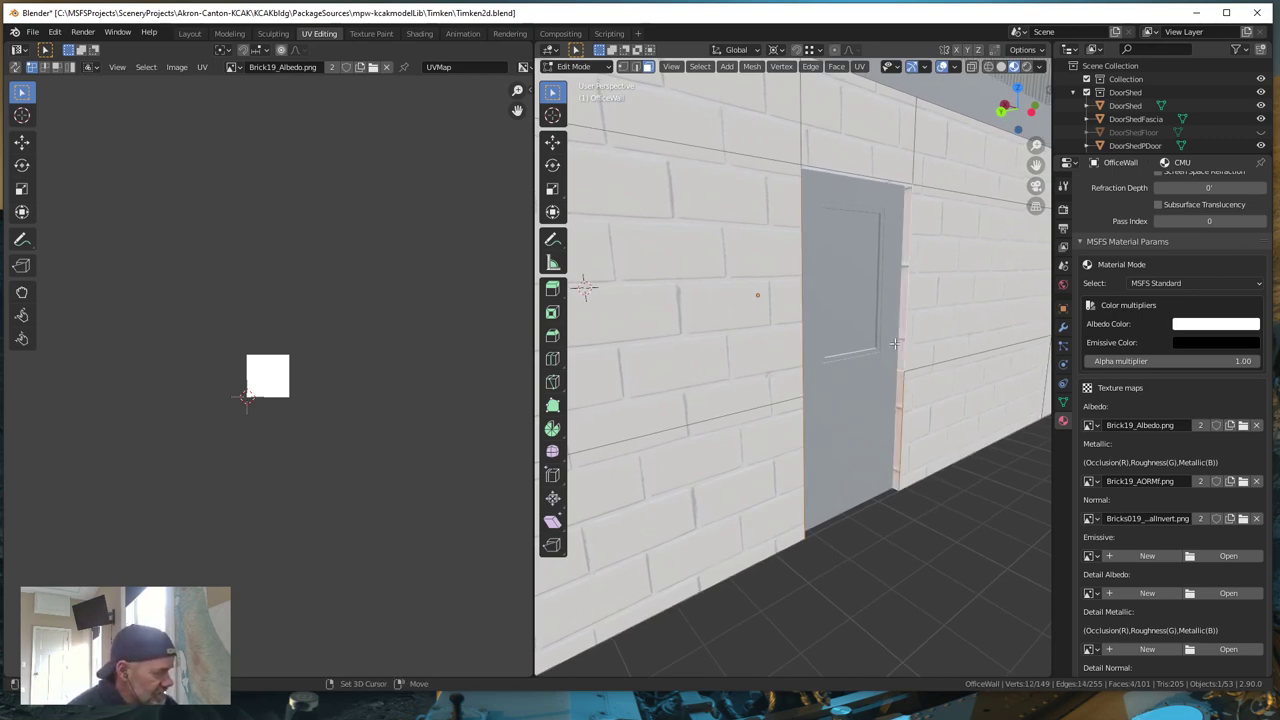
{"action": "middle_click_drag", "start_coordinate": [872, 418], "coordinate": [796, 384]}
{"action": "middle_click_drag", "start_coordinate": [786, 478], "coordinate": [722, 508]}
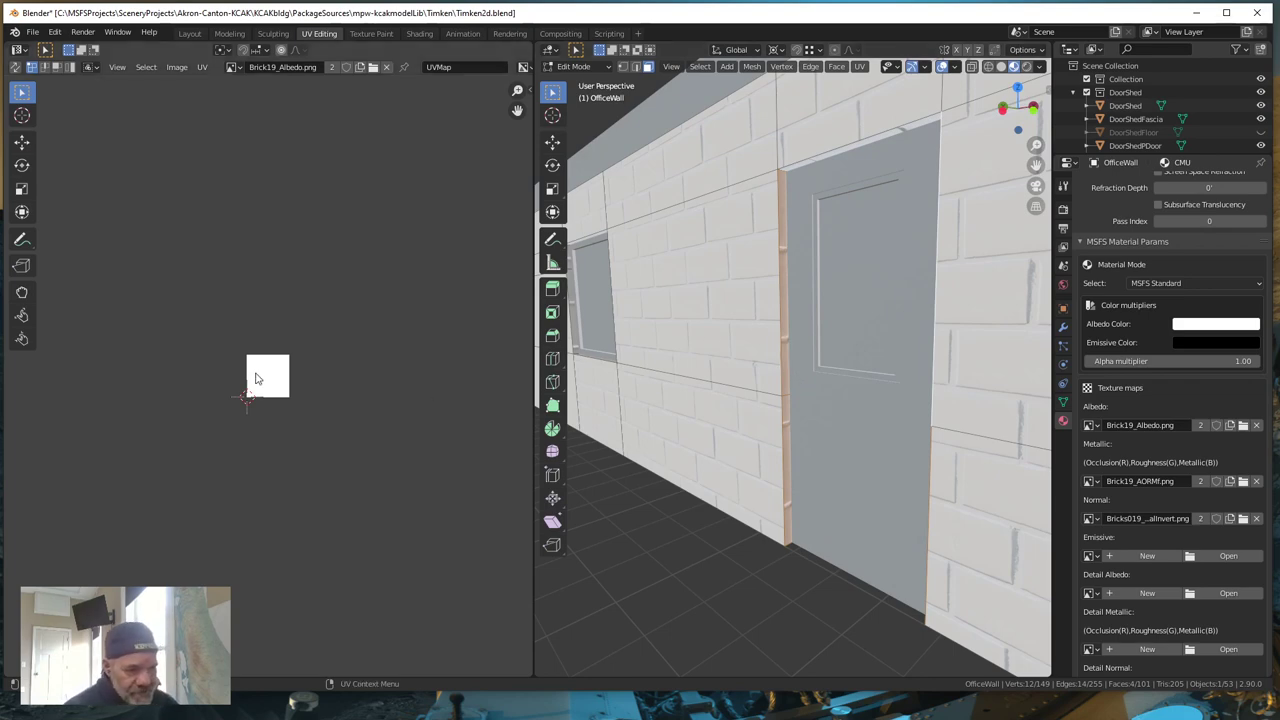
- Rotate the door jamb faces' UV strip by 90 degrees
{"action": "scroll", "coordinate": [258, 380], "scroll_direction": "down", "scroll_amount": 3}
{"action": "scroll", "coordinate": [258, 380], "scroll_direction": "down", "scroll_amount": 1}
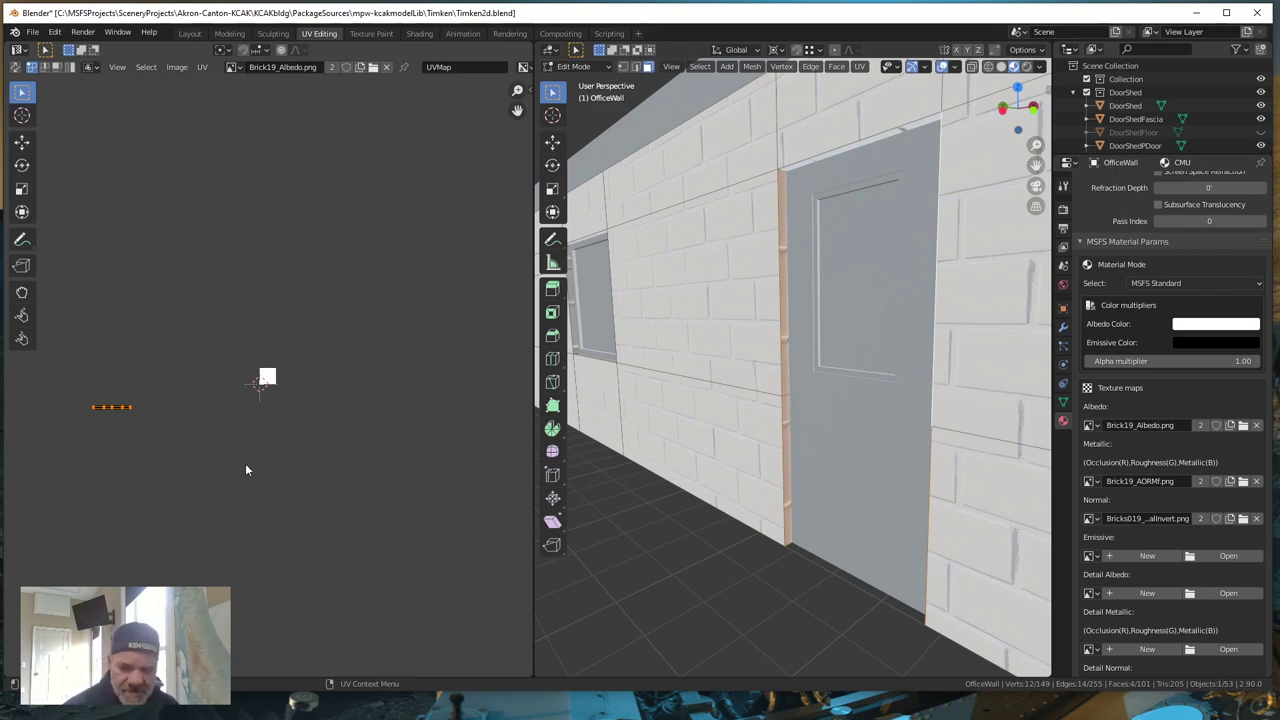
{"action": "key", "text": "r"}
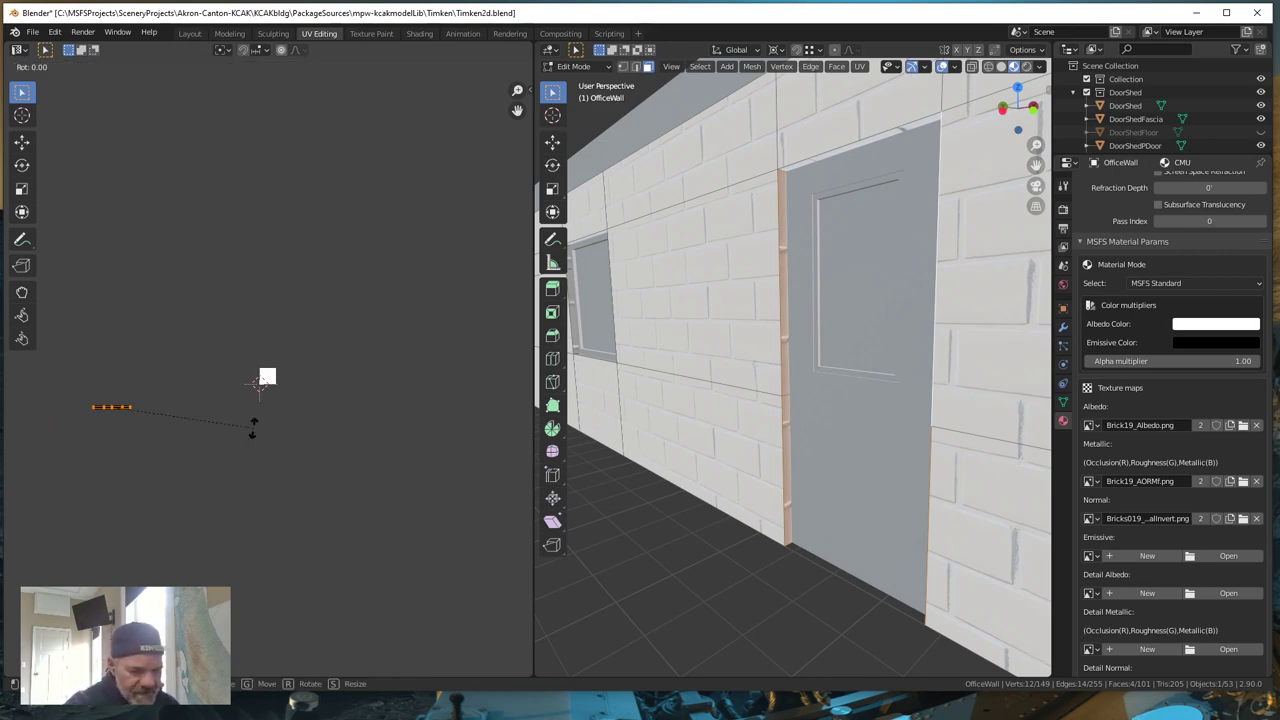
{"action": "type", "text": "90"}
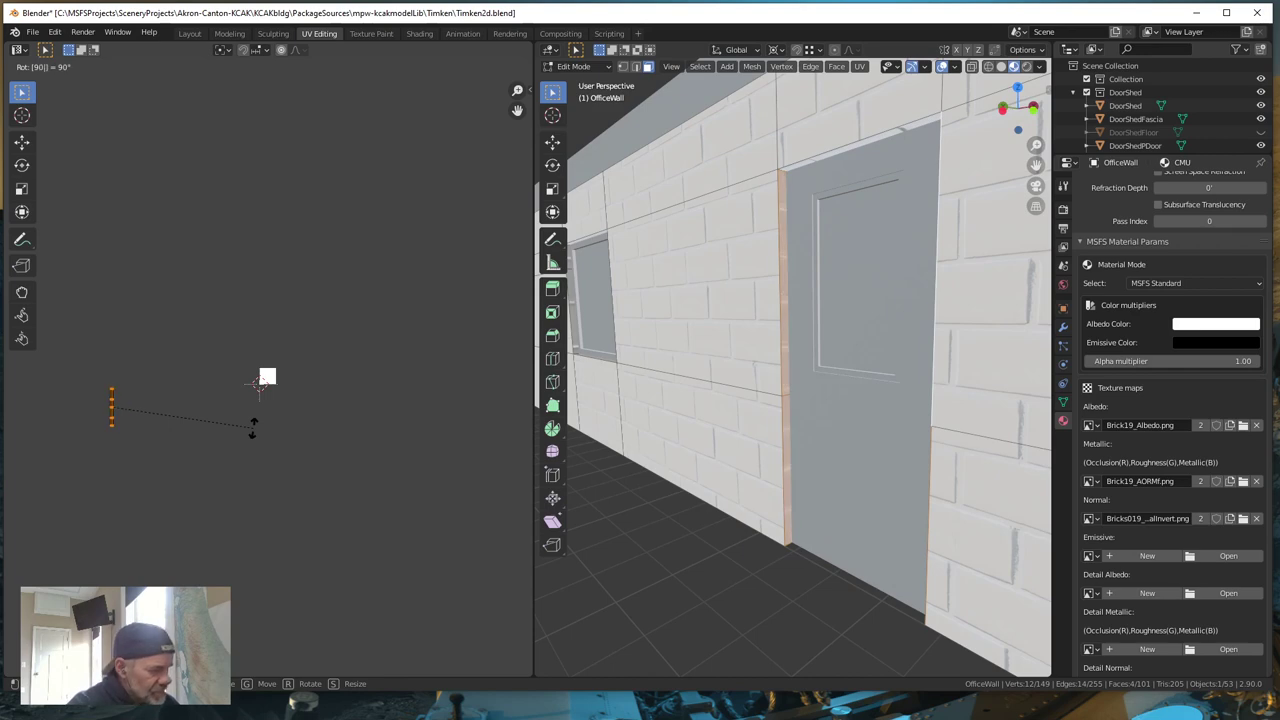
{"action": "key", "text": "Return"}
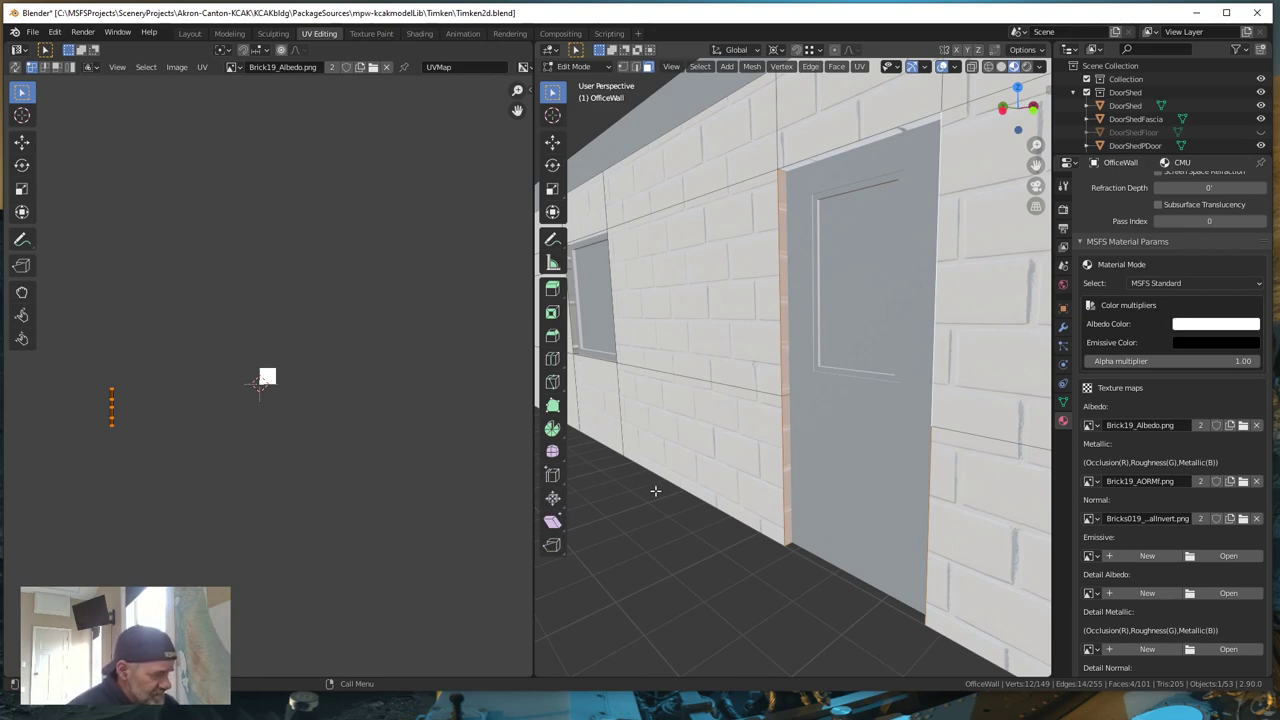
- Try moving the UV strip along Y, then cancel, leaving it in place
{"action": "key", "text": "g"}
{"action": "key", "text": "y"}
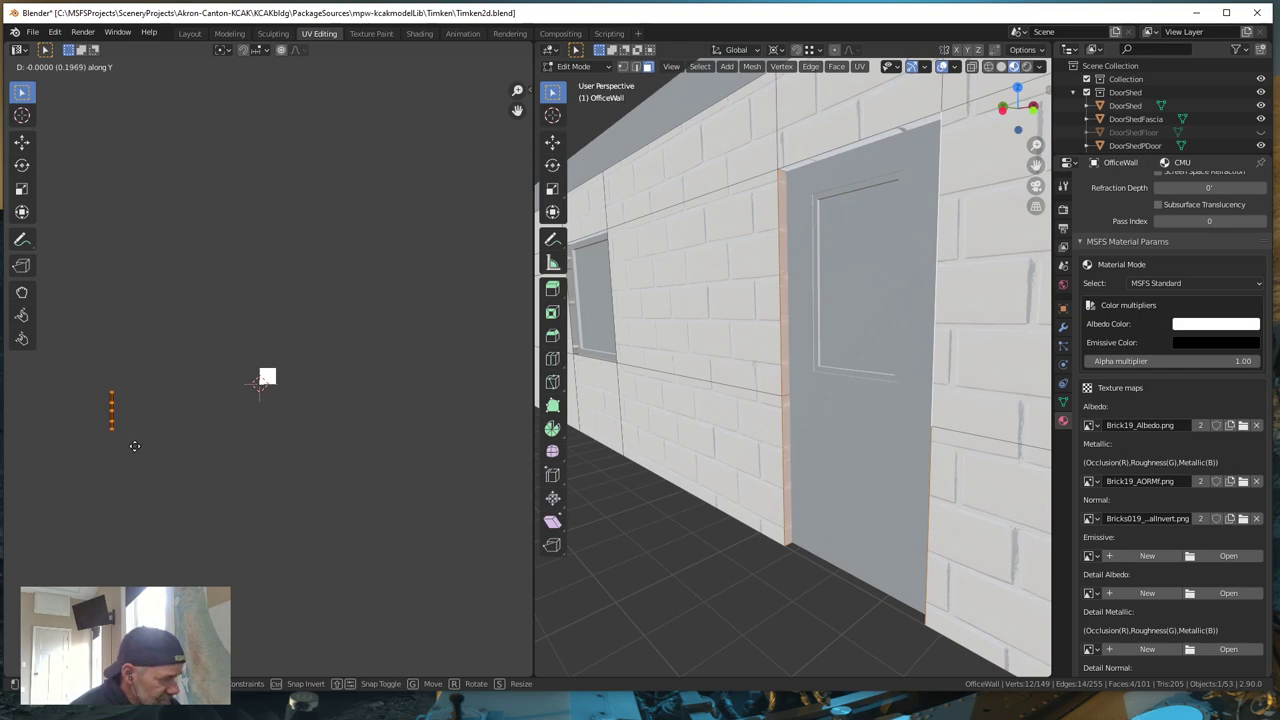
{"action": "left_click", "coordinate": [134, 446]}
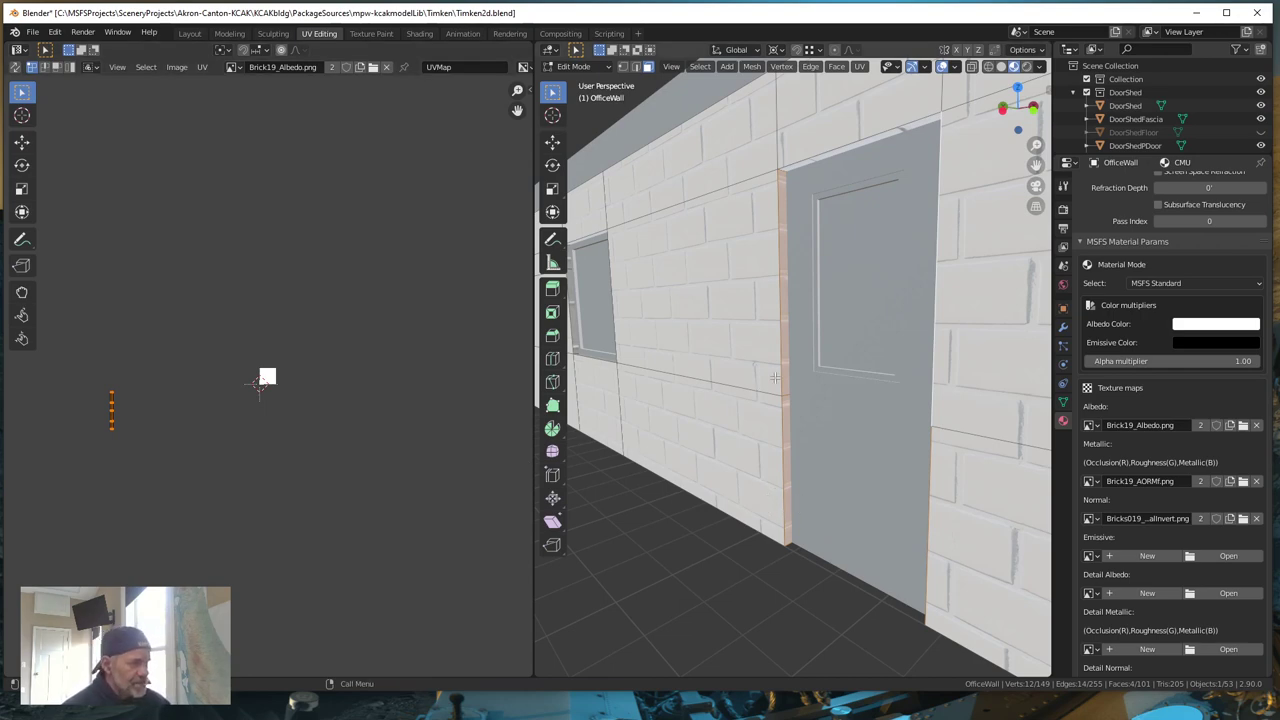
{"action": "scroll", "coordinate": [763, 391], "scroll_direction": "down", "scroll_amount": 2}
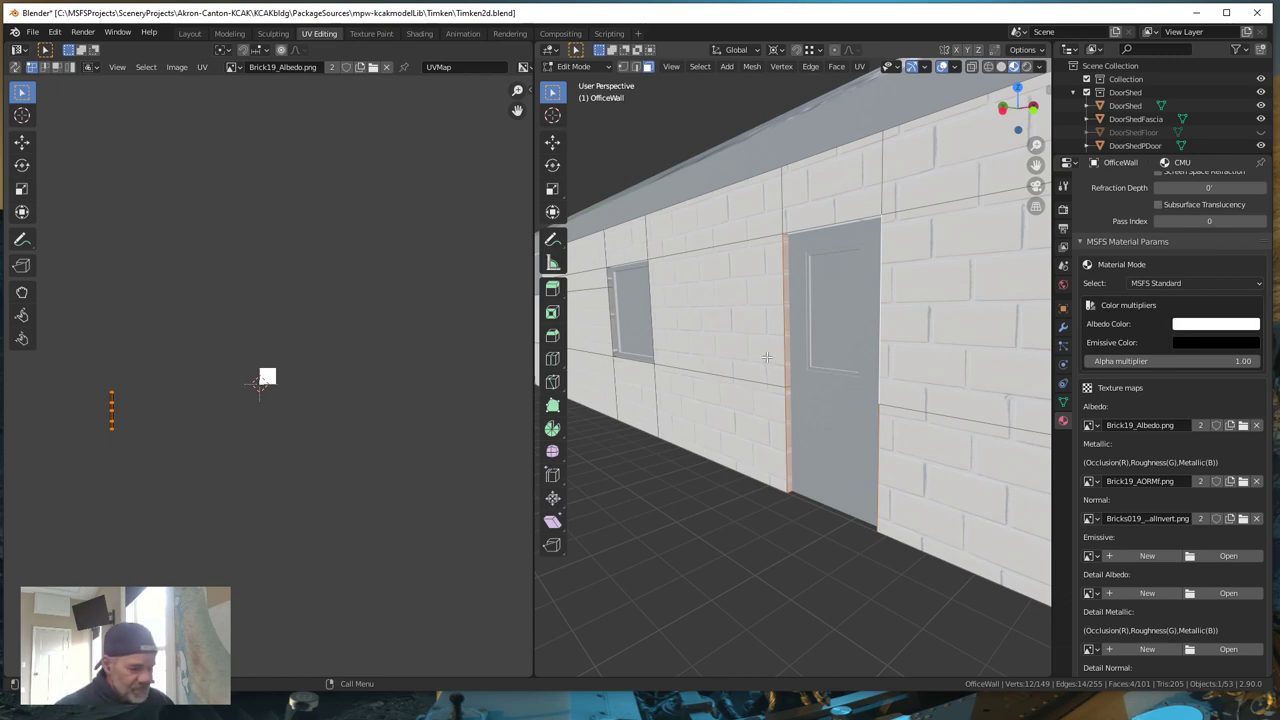
{"action": "key", "text": "r"}
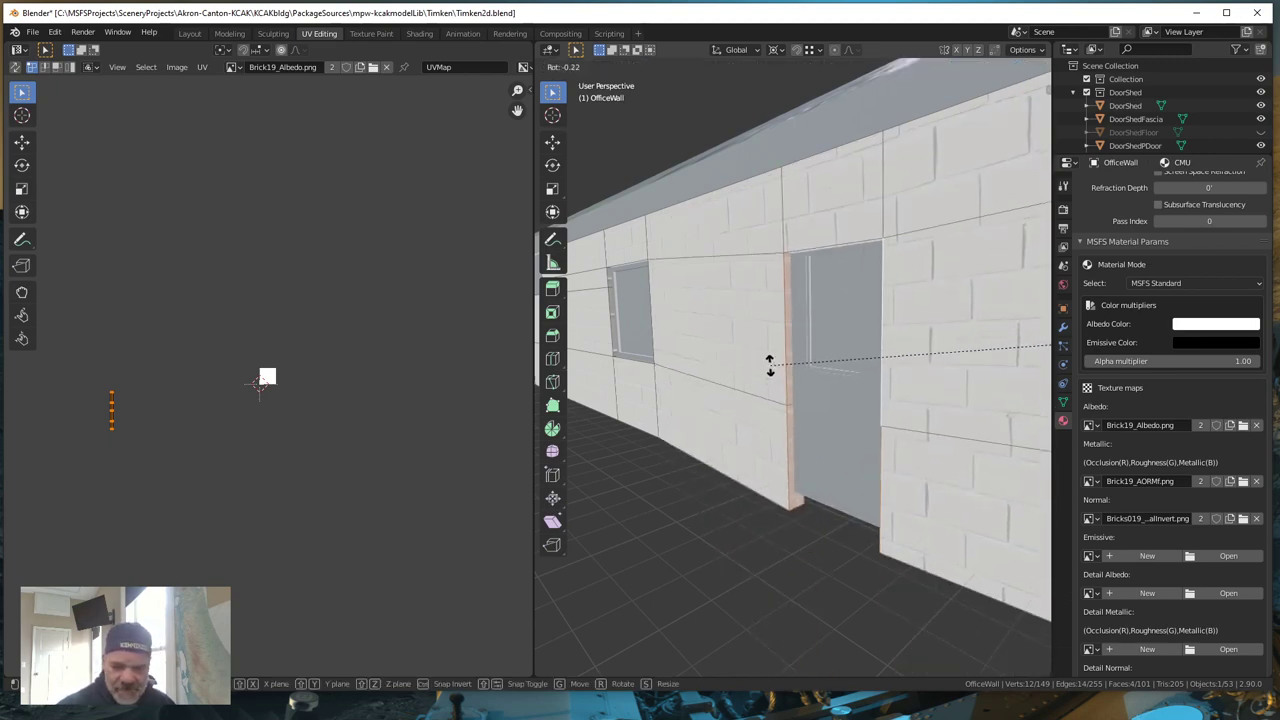
{"action": "key", "text": "Escape"}
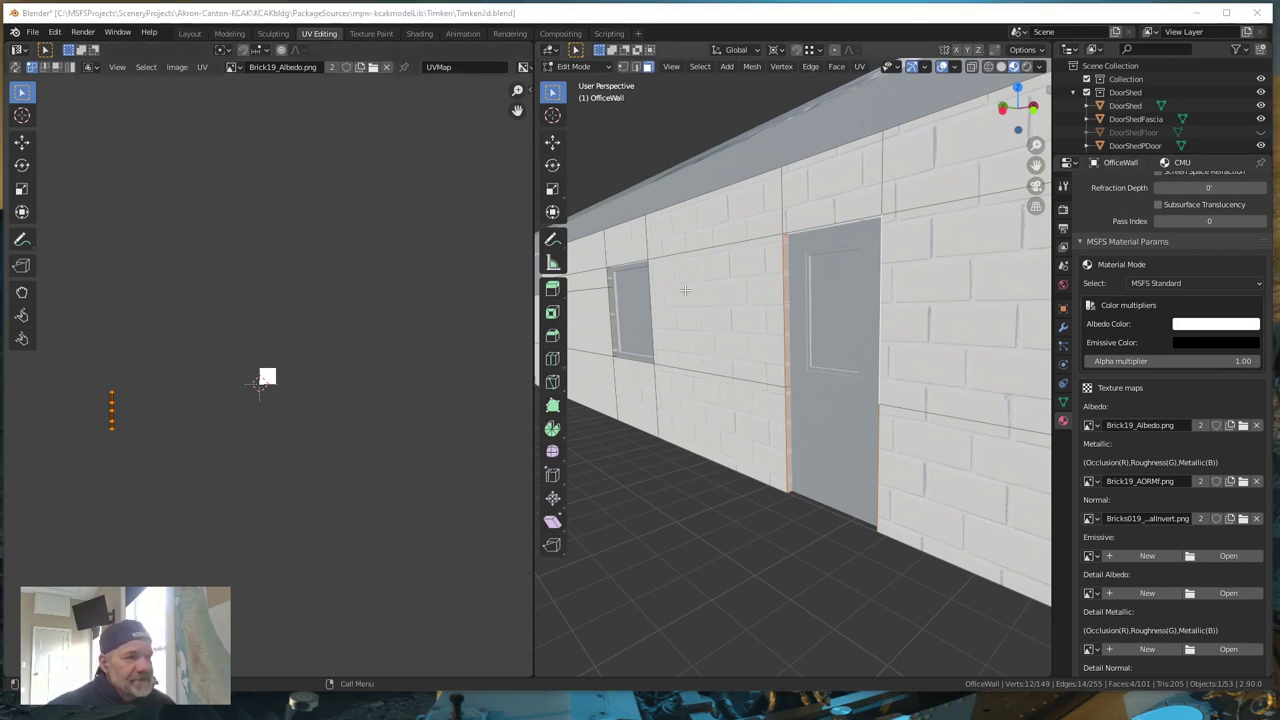
- Return to the Layout workspace and orbit to see the building's whole wall and end
{"action": "left_click", "coordinate": [195, 34]}
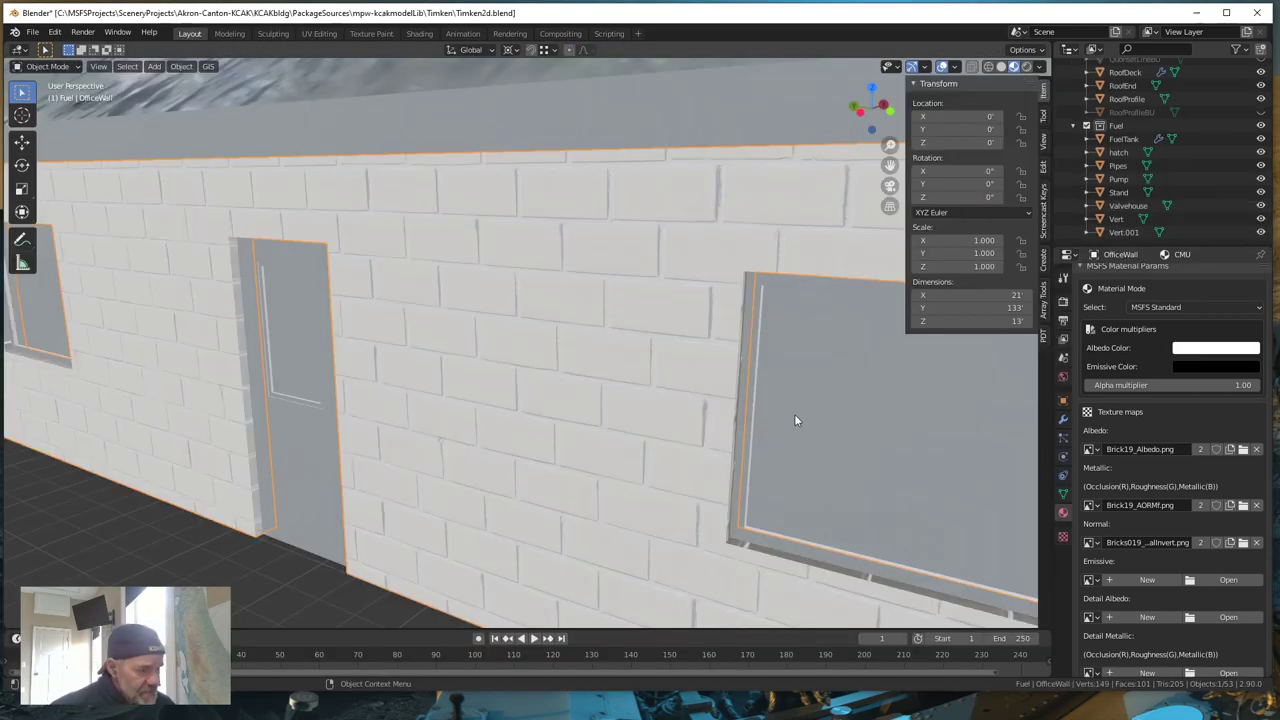
{"action": "scroll", "coordinate": [794, 423], "scroll_direction": "down", "scroll_amount": 2}
{"action": "scroll", "coordinate": [736, 393], "scroll_direction": "down", "scroll_amount": 3}
{"action": "middle_click_drag", "start_coordinate": [737, 386], "coordinate": [509, 437]}
{"action": "scroll", "coordinate": [515, 435], "scroll_direction": "up", "scroll_amount": 2}
{"action": "scroll", "coordinate": [513, 430], "scroll_direction": "down", "scroll_amount": 1}
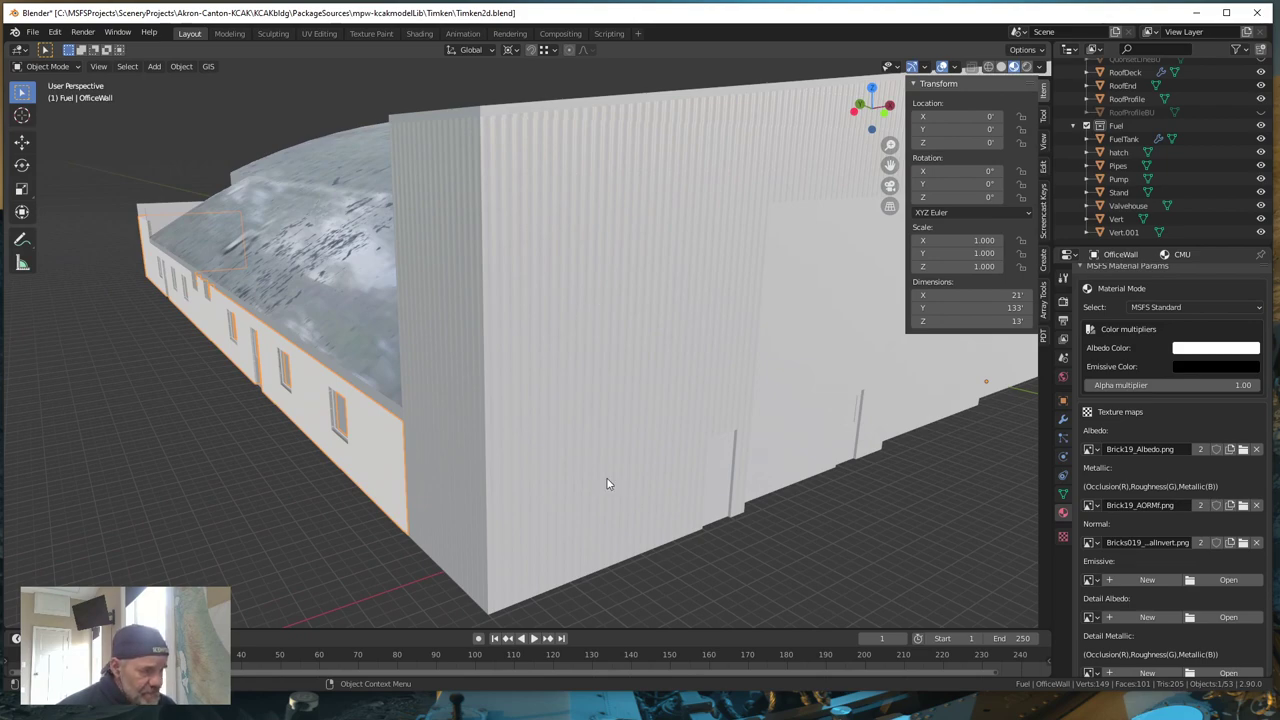
- Orbit and zoom to frame the long side wall and its windows
{"action": "middle_click_drag", "start_coordinate": [590, 456], "coordinate": [644, 381]}
{"action": "scroll", "coordinate": [600, 446], "scroll_direction": "down", "scroll_amount": 5}
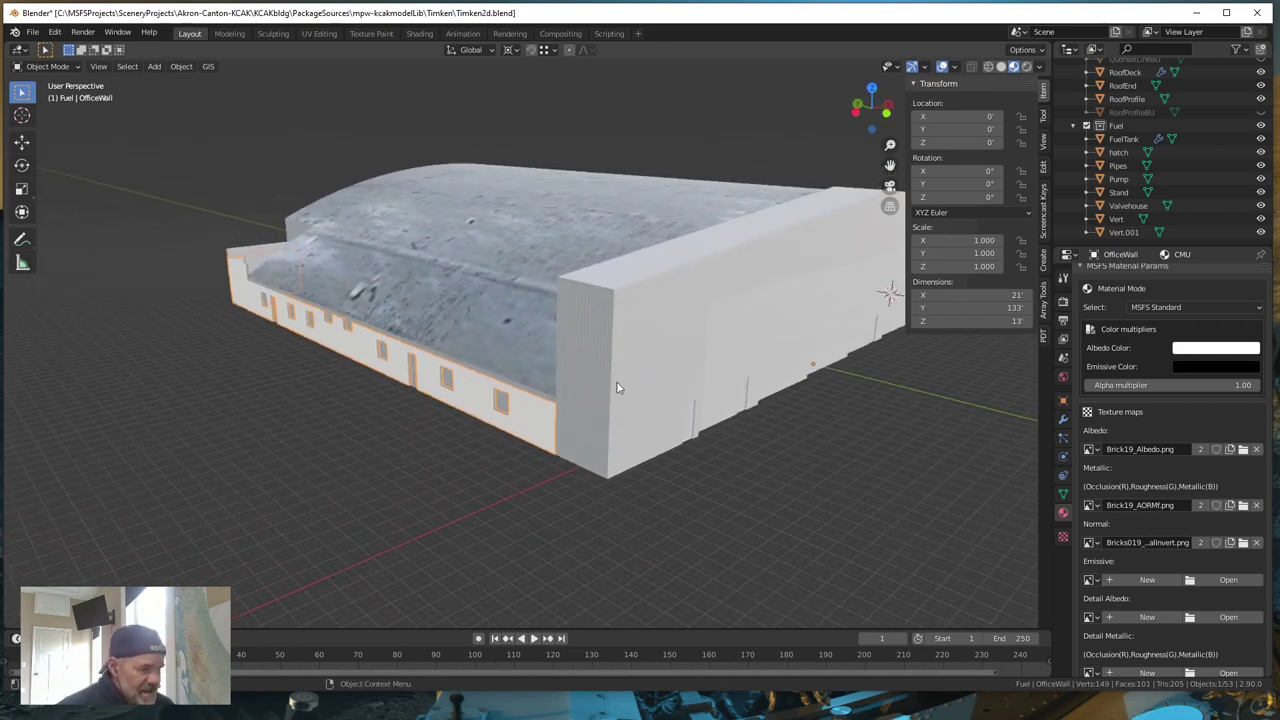
{"action": "middle_click_drag", "start_coordinate": [588, 438], "coordinate": [566, 456]}
{"action": "scroll", "coordinate": [585, 438], "scroll_direction": "up", "scroll_amount": 2}
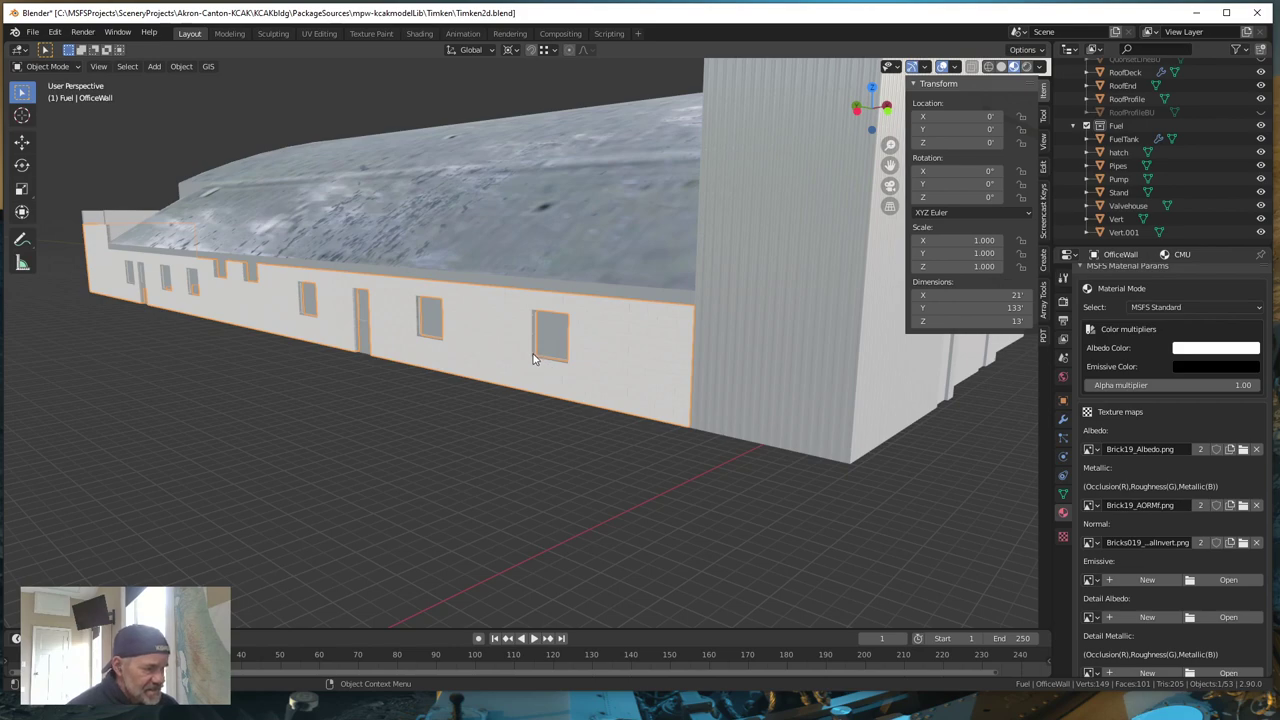
{"action": "scroll", "coordinate": [556, 358], "scroll_direction": "up", "scroll_amount": 8}
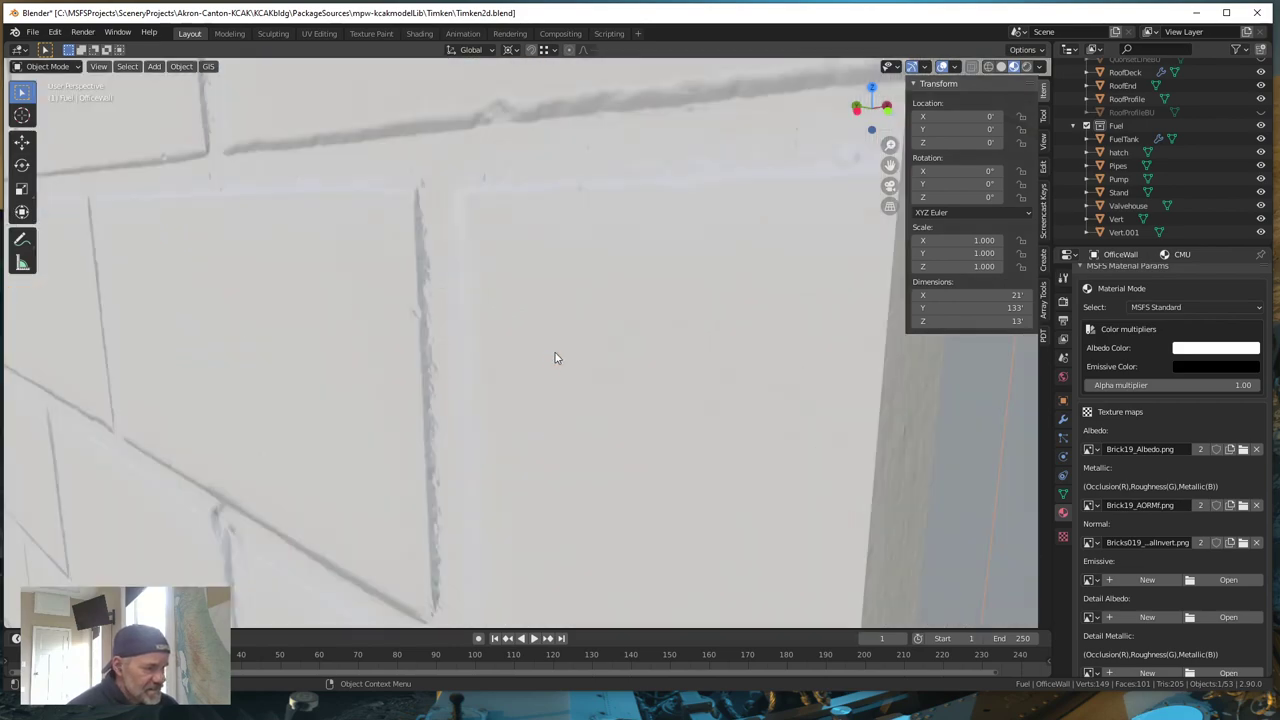
{"action": "scroll", "coordinate": [557, 365], "scroll_direction": "down", "scroll_amount": 8}
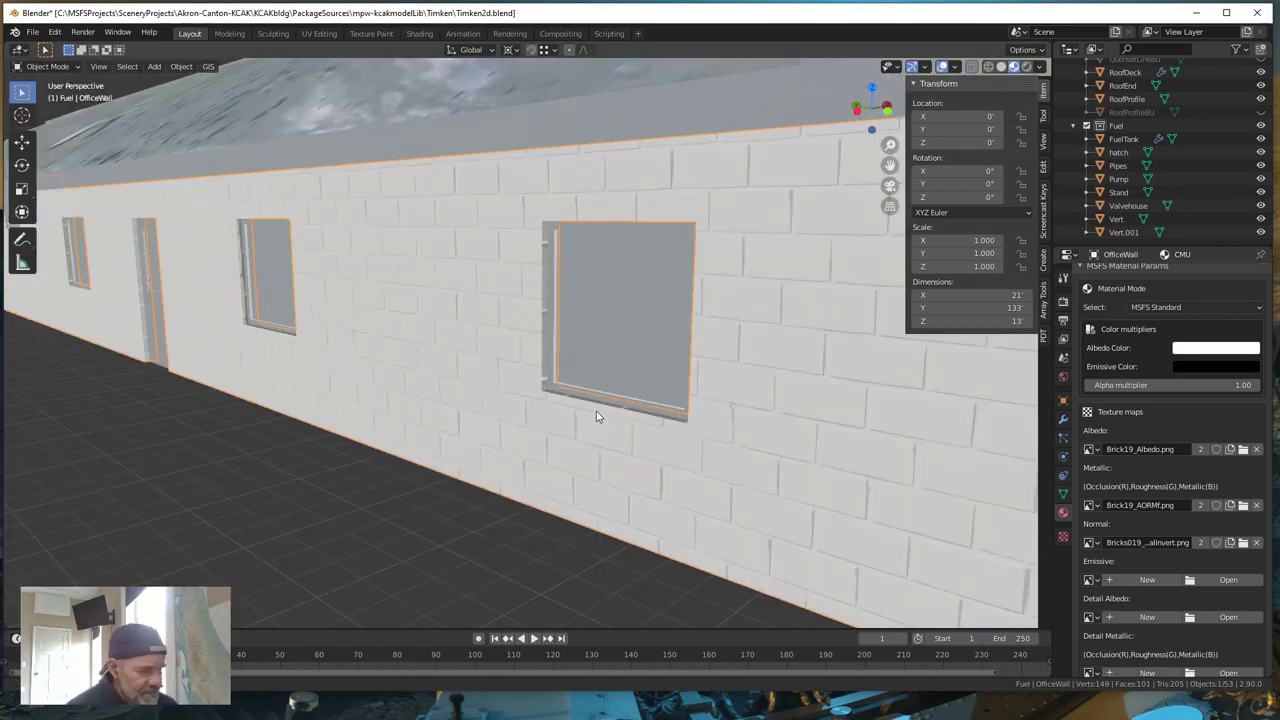
{"action": "scroll", "coordinate": [583, 408], "scroll_direction": "down", "scroll_amount": 2}
{"action": "middle_click_drag", "start_coordinate": [580, 408], "coordinate": [571, 397]}
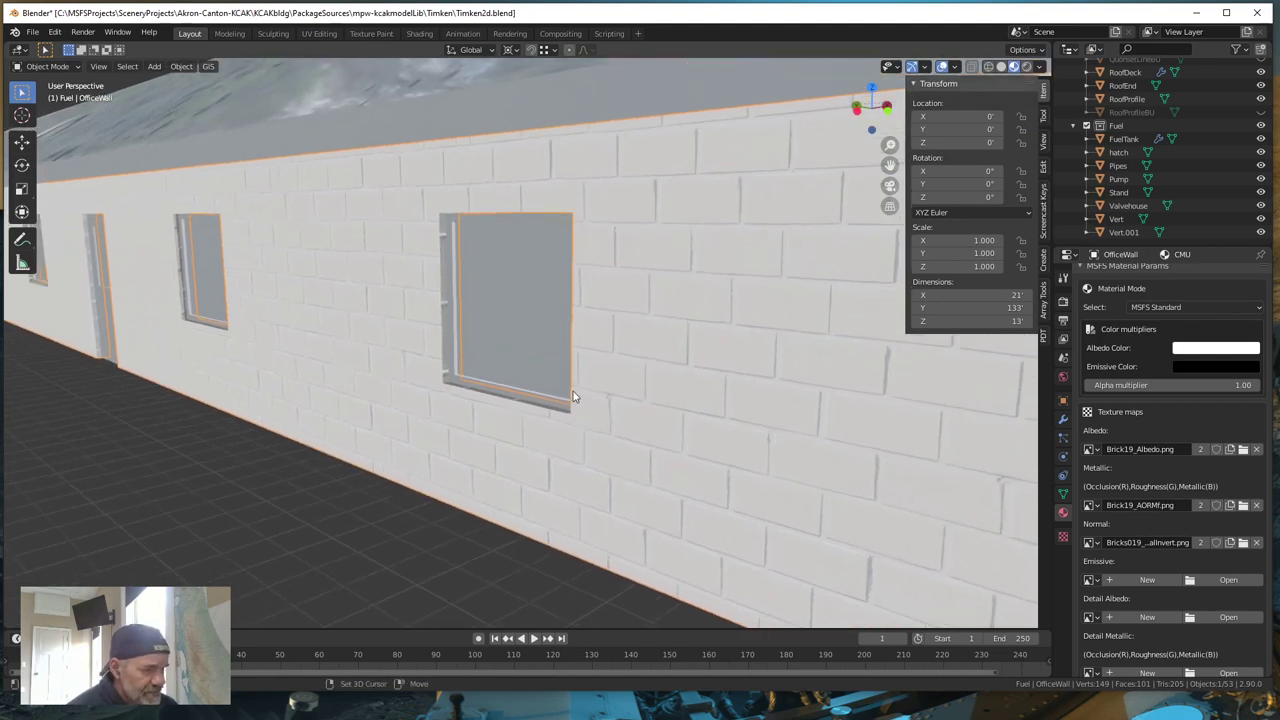
- Remove the empty material slots from OfficeWallWindow and OfficeWallWindowGlass, then reselect the frame
{"action": "left_click", "coordinate": [449, 220]}
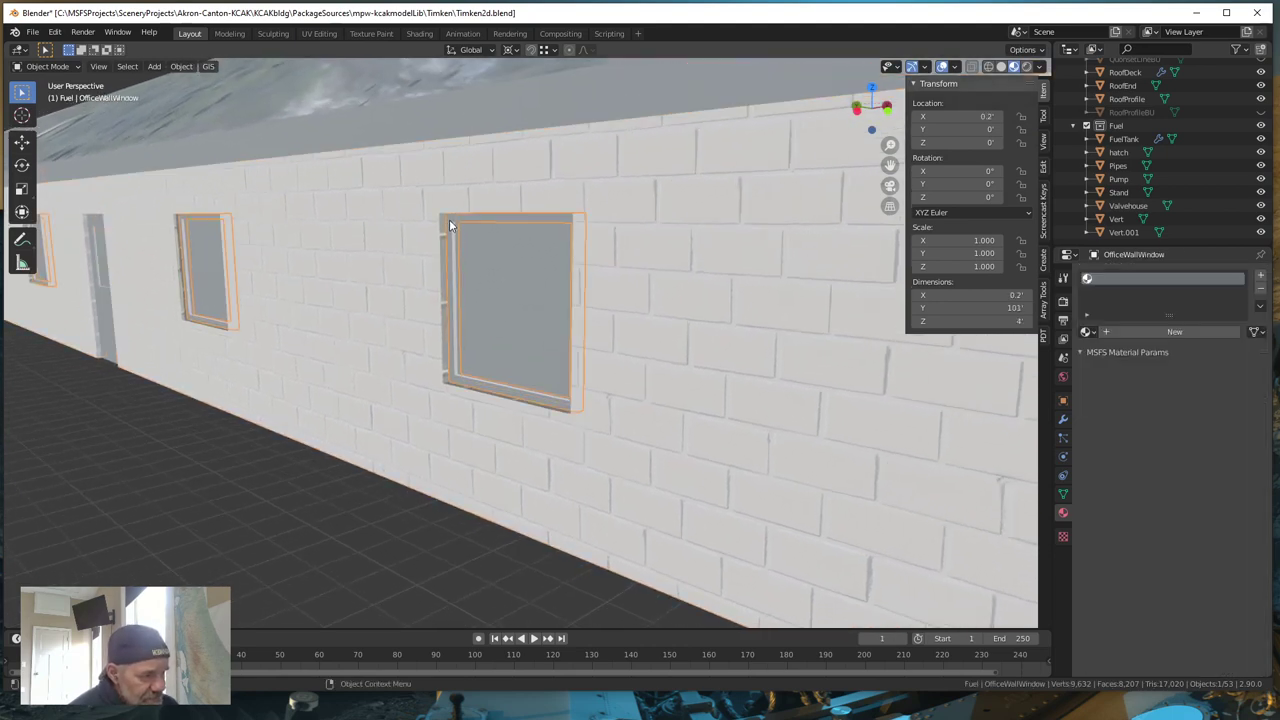
{"action": "left_click", "coordinate": [1260, 289]}
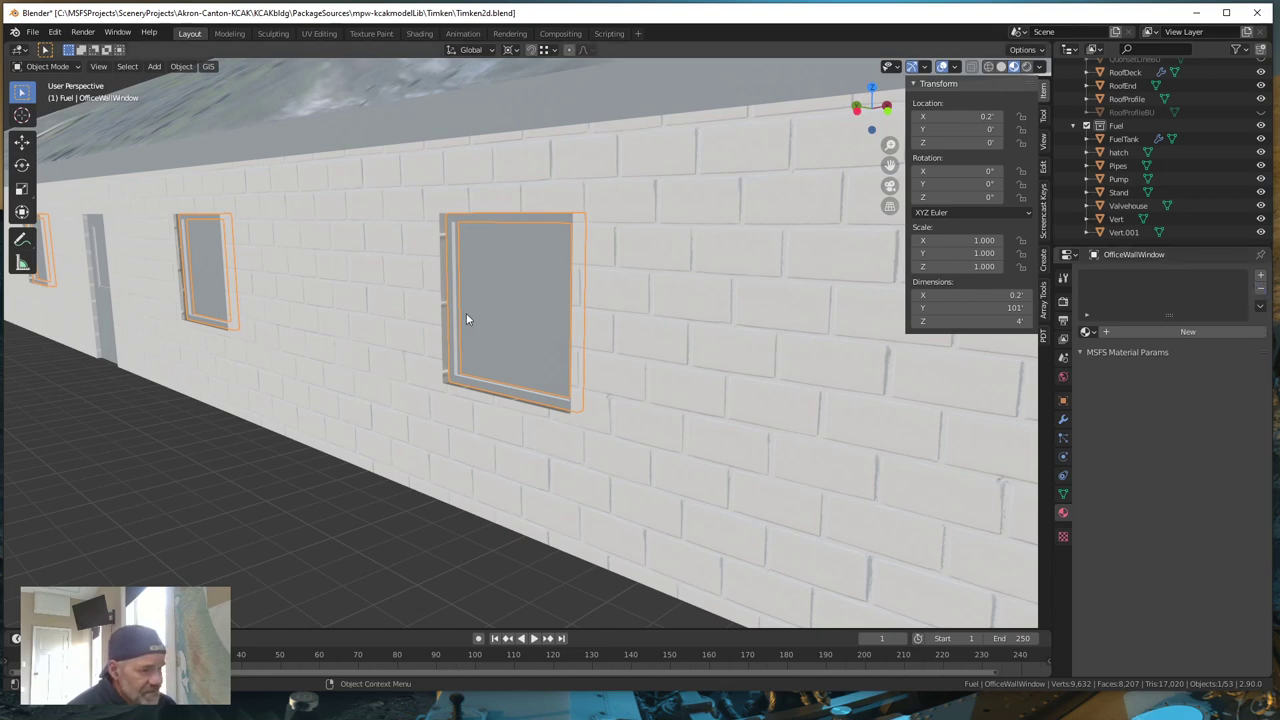
{"action": "left_click", "coordinate": [478, 271]}
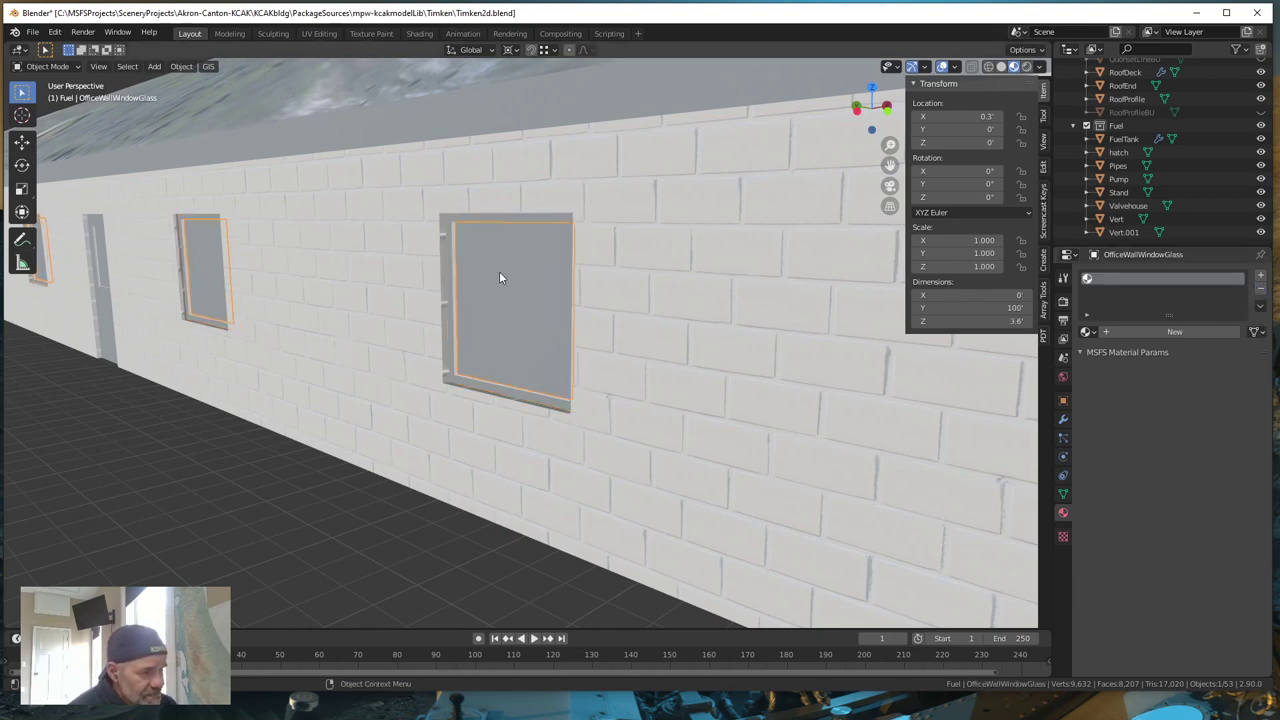
{"action": "left_click", "coordinate": [1260, 288]}
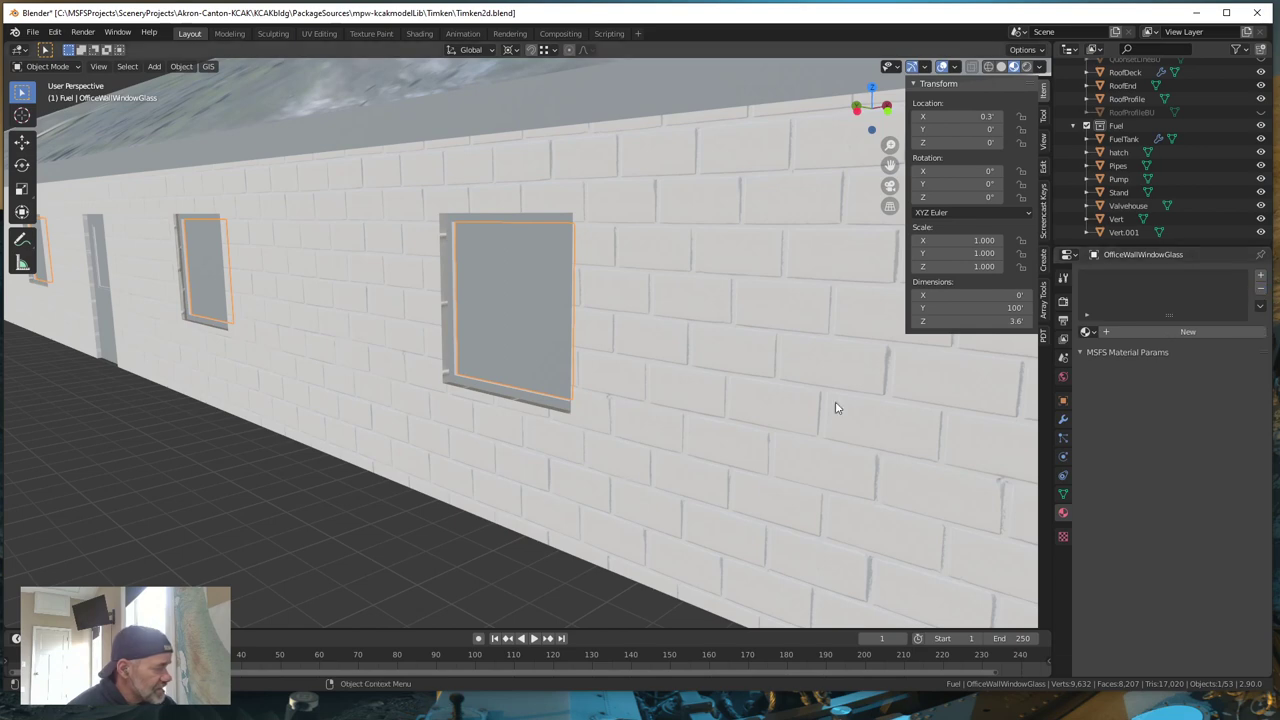
{"action": "left_click", "coordinate": [452, 338]}
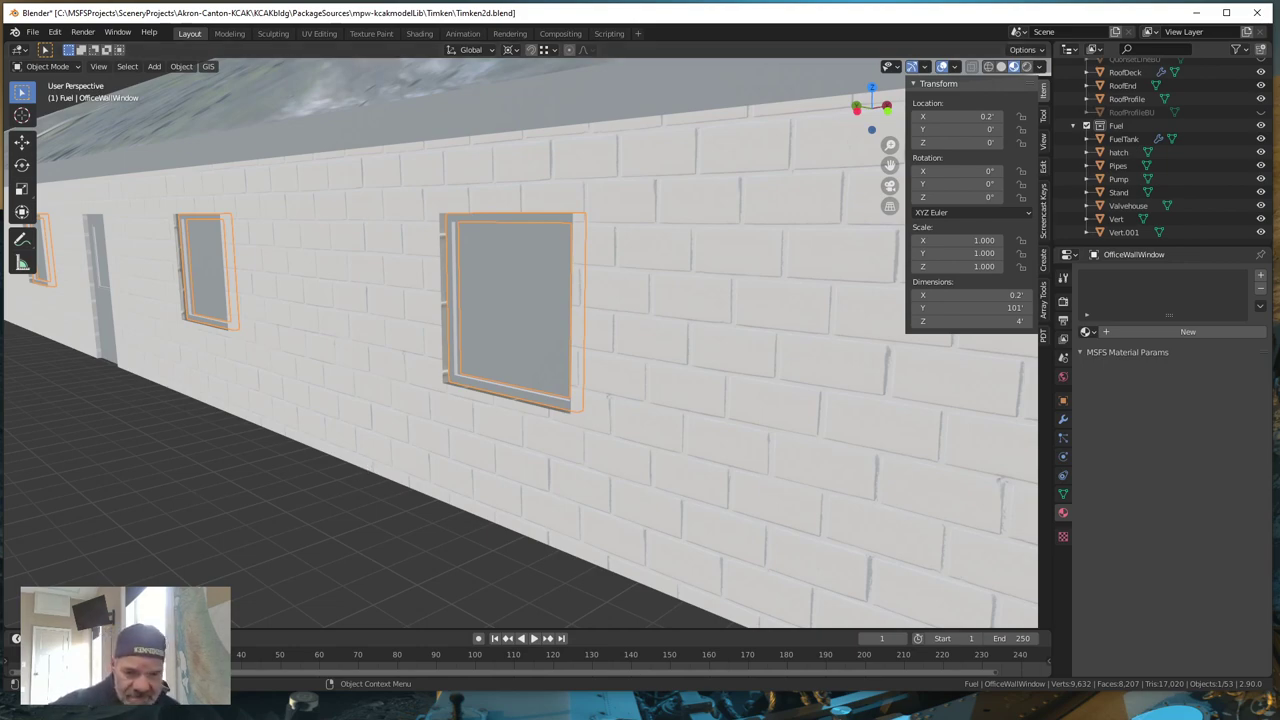
{"action": "key", "text": "alt+Tab"}
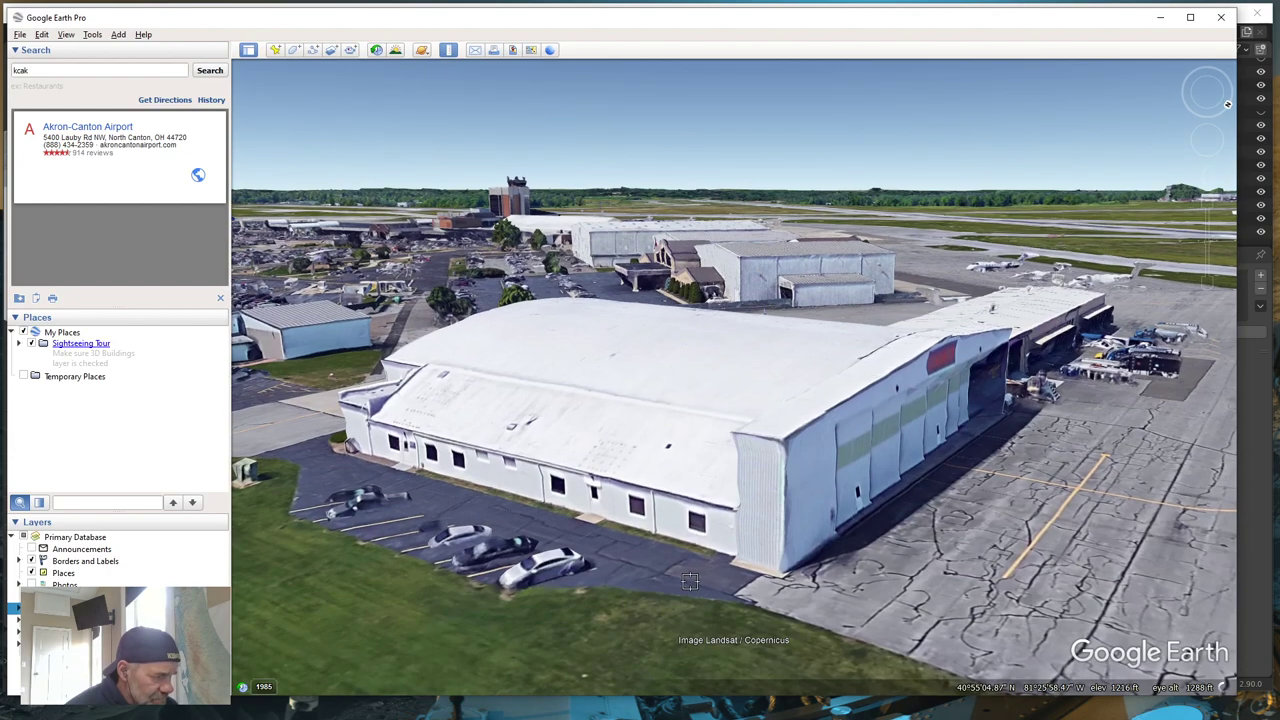
{"action": "scroll", "coordinate": [695, 570], "scroll_direction": "up", "scroll_amount": 2}
{"action": "scroll", "coordinate": [701, 566], "scroll_direction": "up", "scroll_amount": 2}
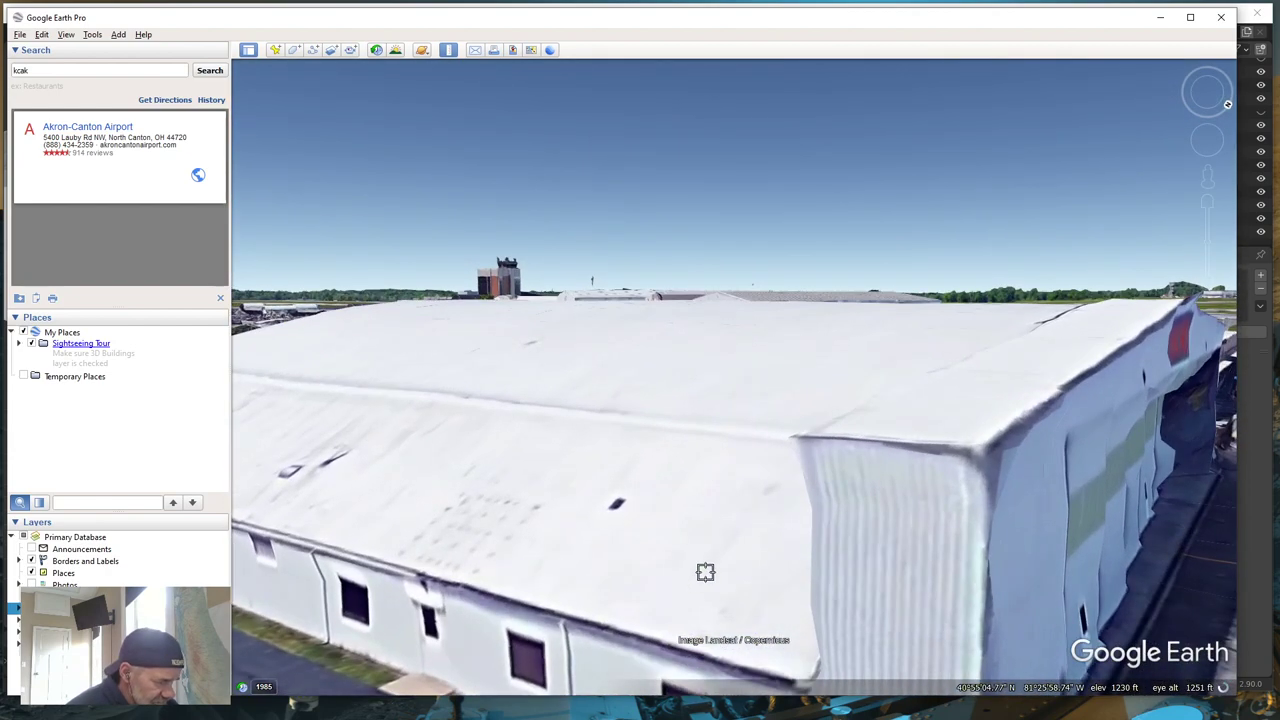
{"action": "left_click_drag", "start_coordinate": [541, 621], "coordinate": [556, 506]}
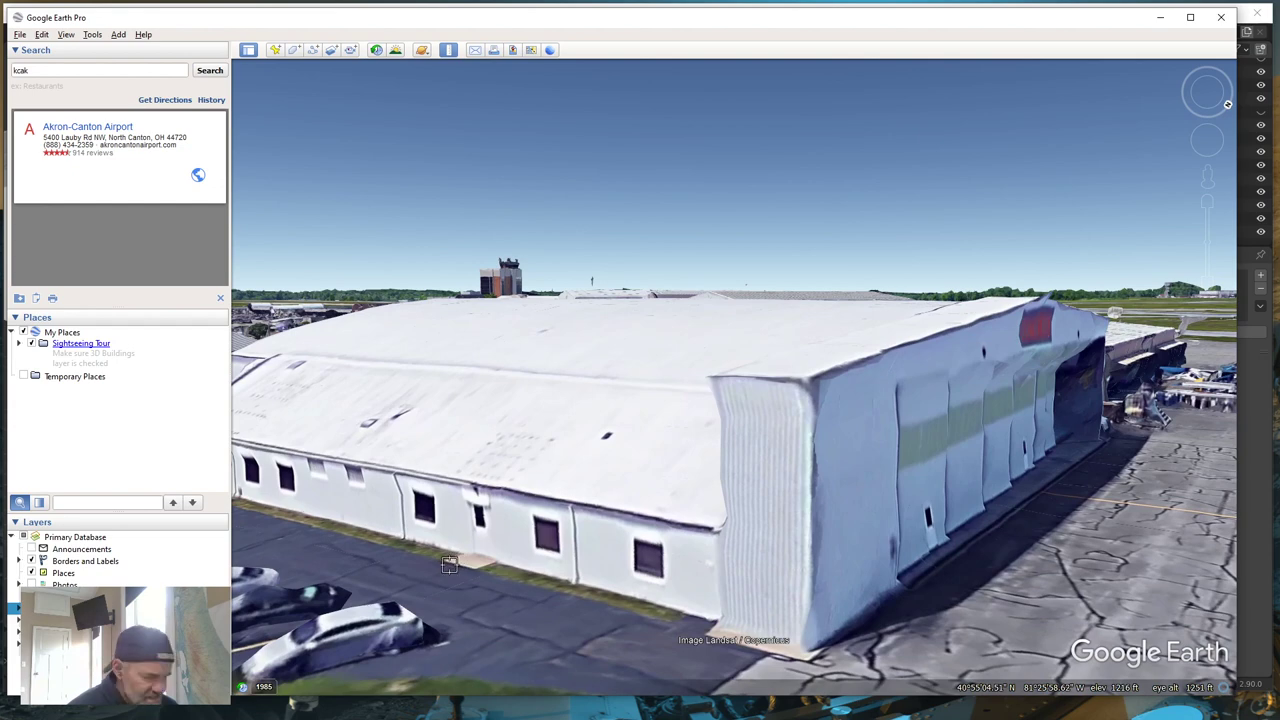
{"action": "middle_click_drag", "start_coordinate": [450, 564], "coordinate": [479, 567]}
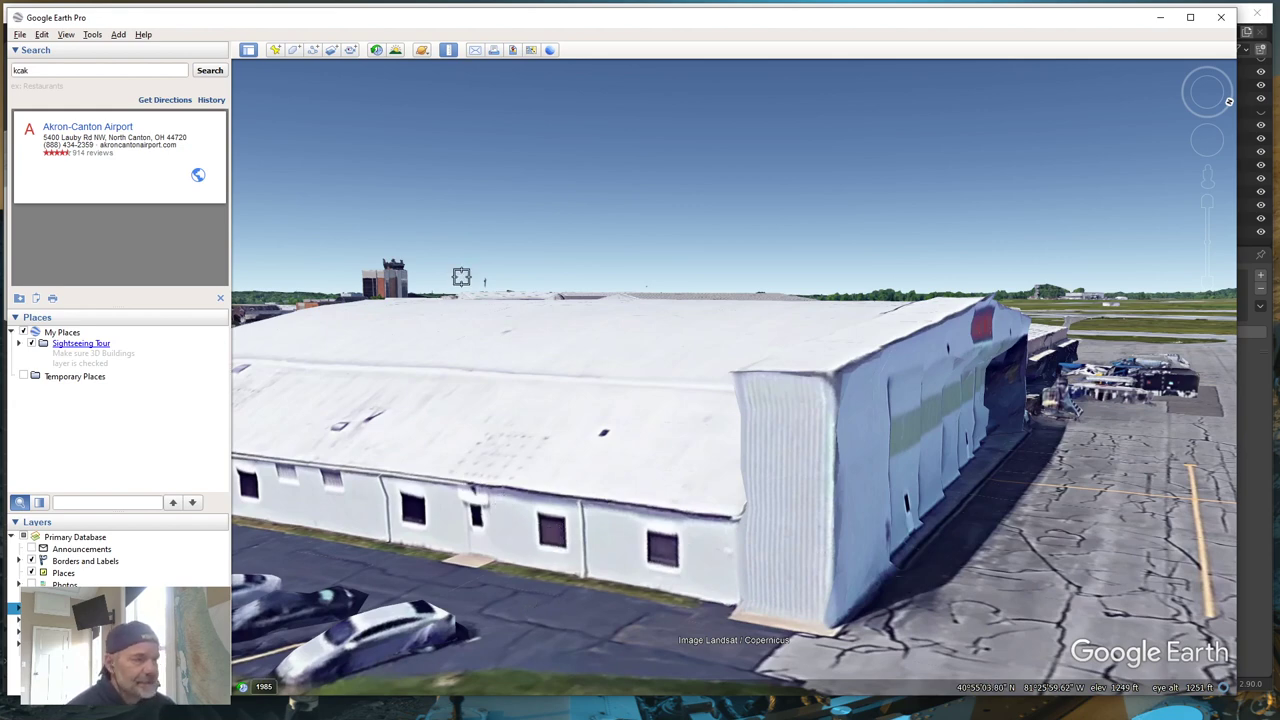
{"action": "left_click", "coordinate": [1160, 17]}
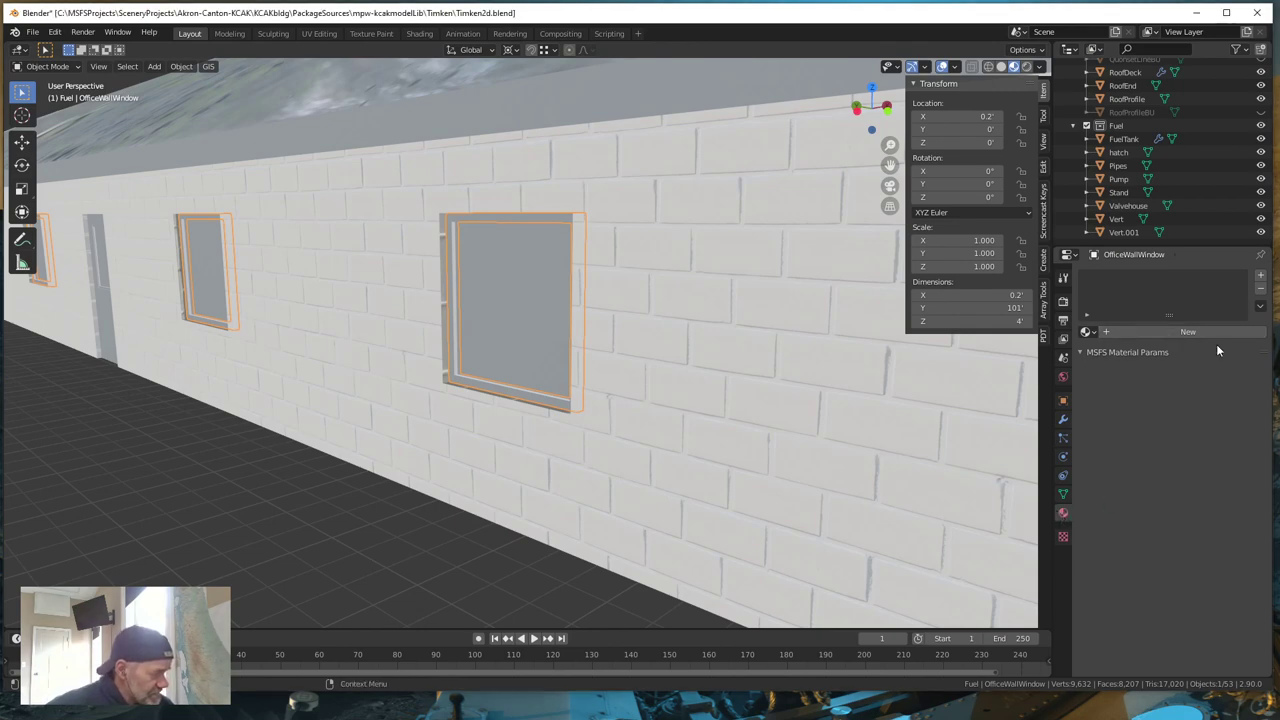
- Add a new material to OfficeWallWindow and rename it Wframes
{"action": "left_click", "coordinate": [1187, 330]}
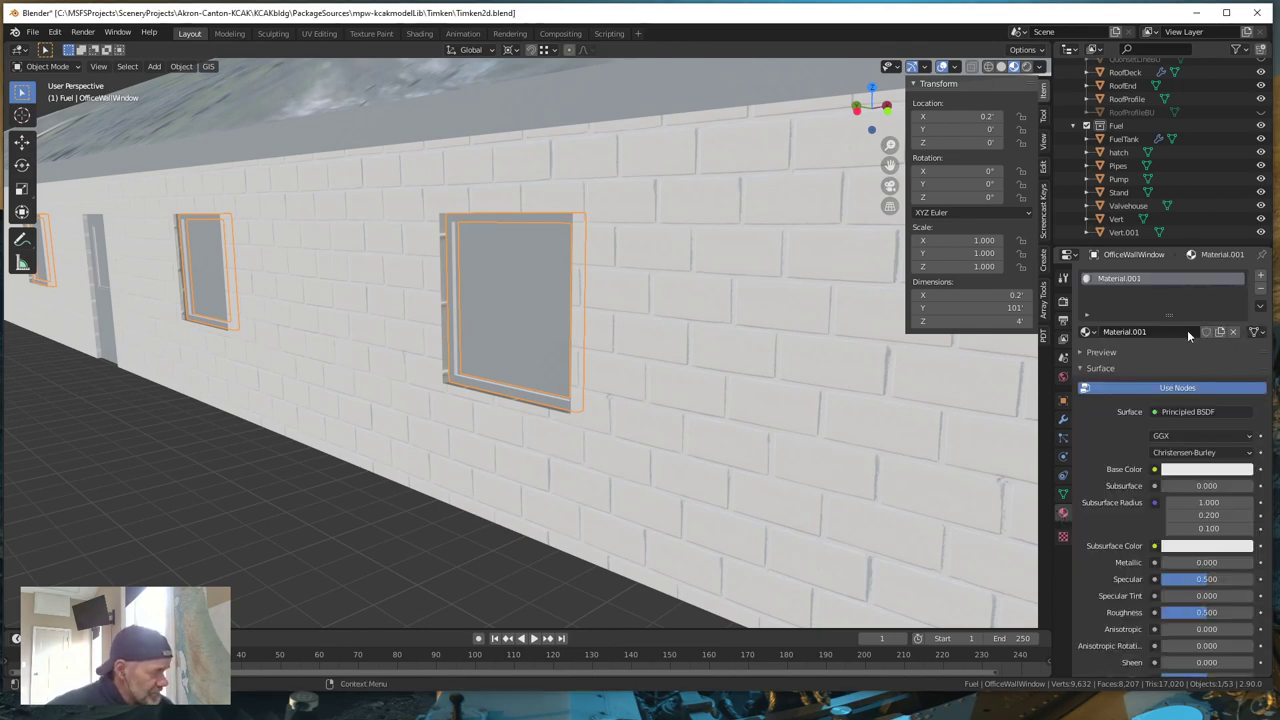
{"action": "left_click", "coordinate": [1150, 332]}
{"action": "left_click", "coordinate": [1150, 332]}
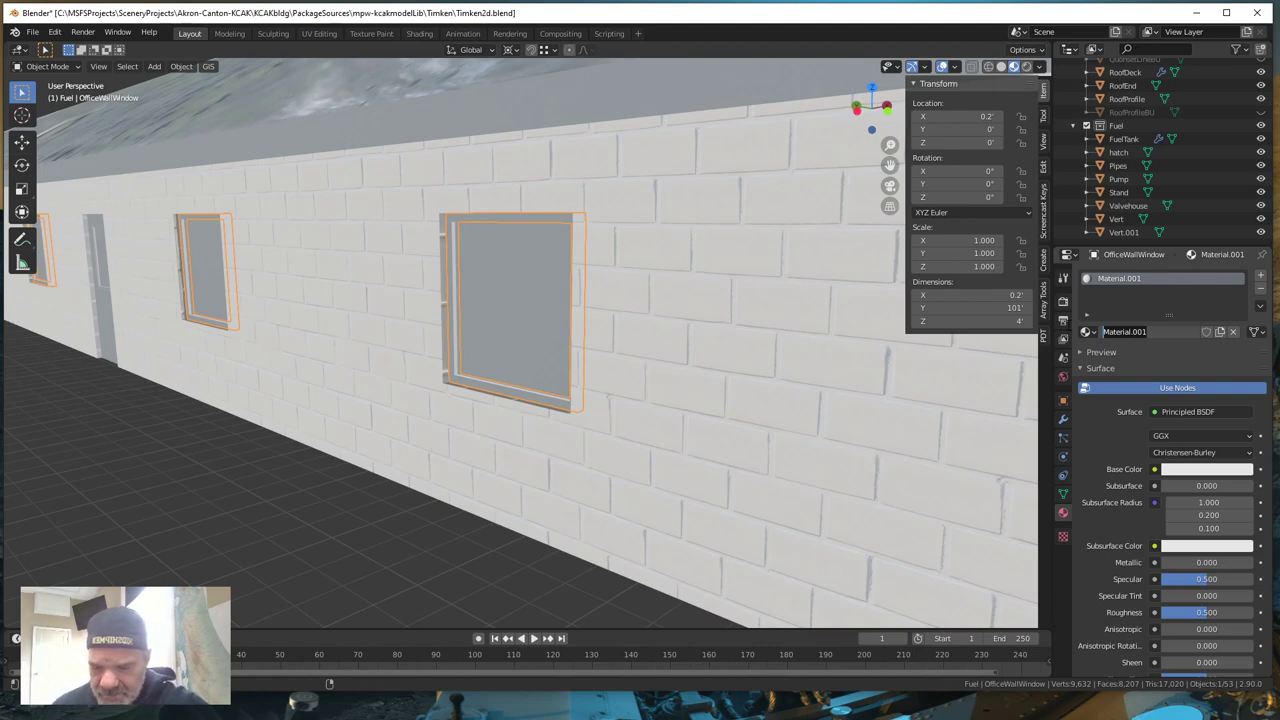
{"action": "type", "text": "W"}
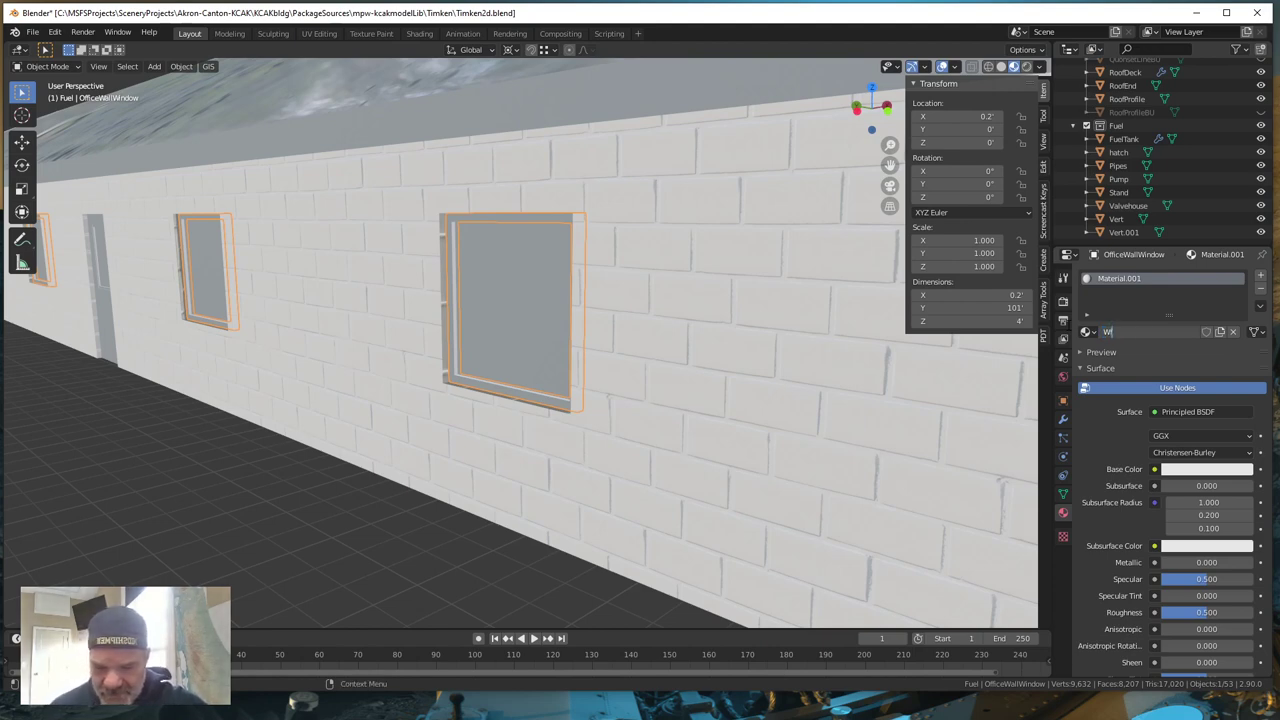
{"action": "type", "text": "h"}
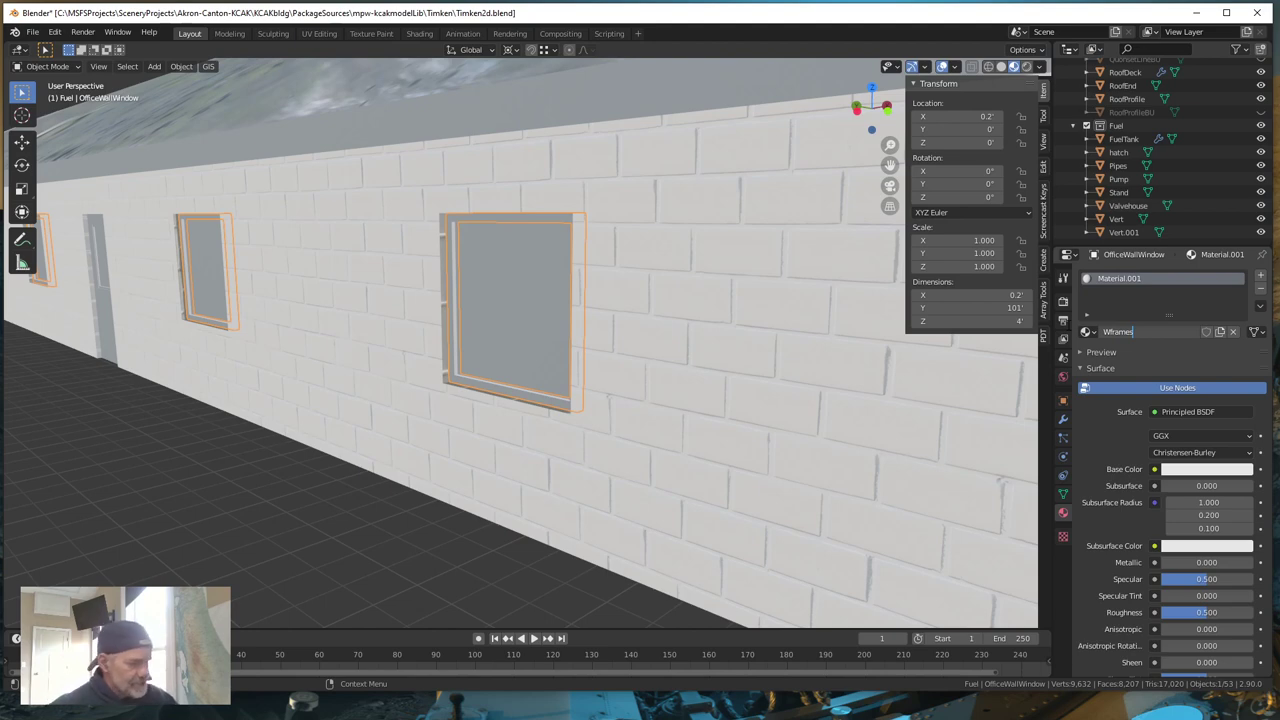
{"action": "key", "text": "Return"}
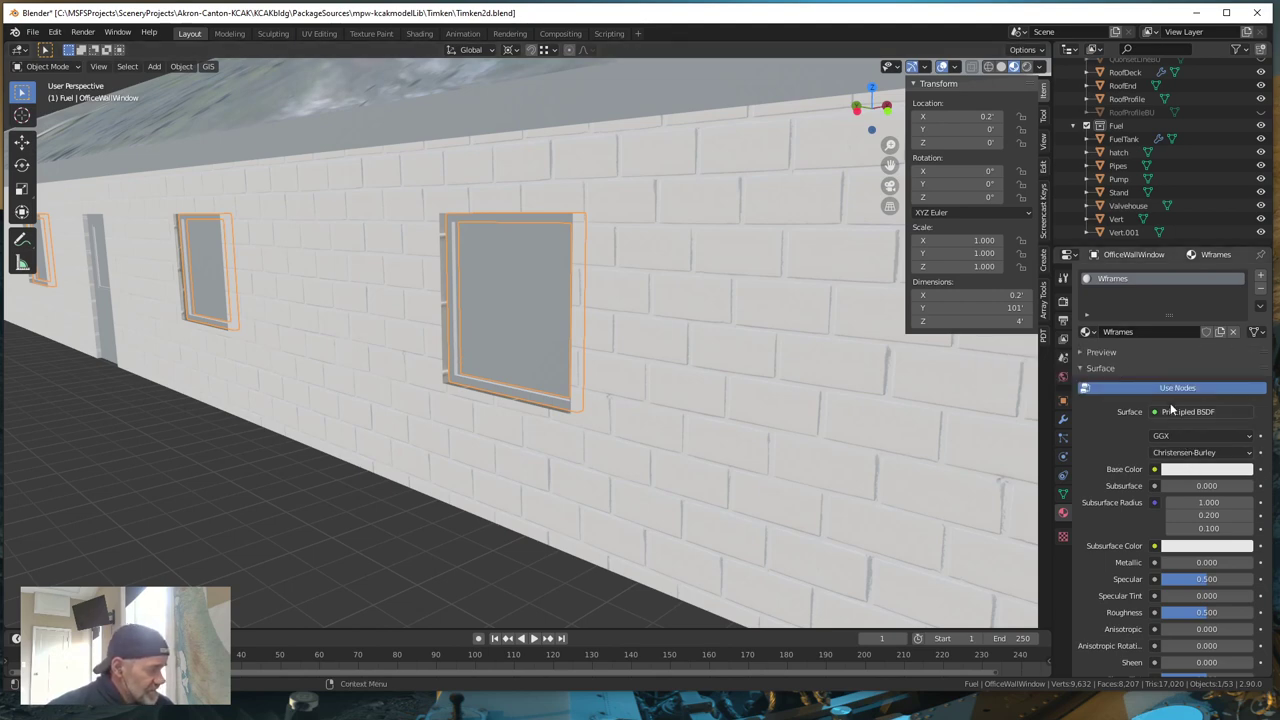
- Set the Wframes base colour to a red hue darkened to a Value of about 0.18
{"action": "left_click", "coordinate": [1185, 470]}
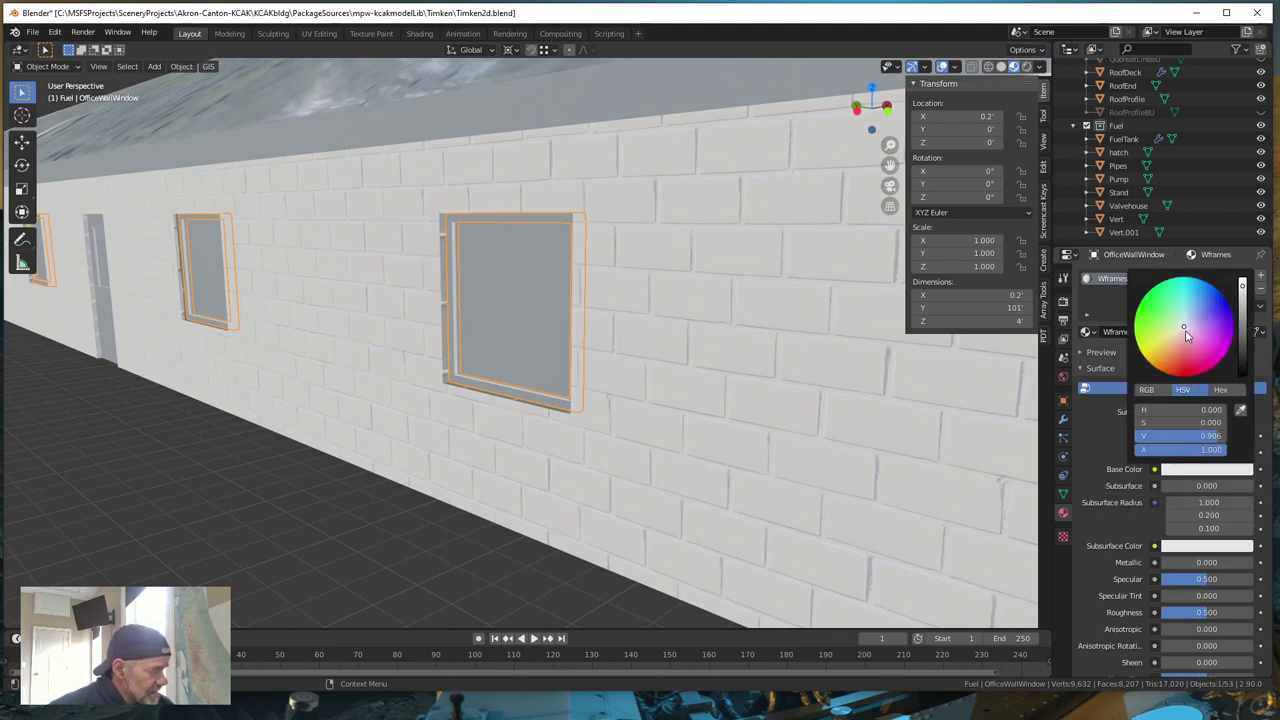
{"action": "left_click_drag", "start_coordinate": [1185, 330], "coordinate": [1177, 364]}
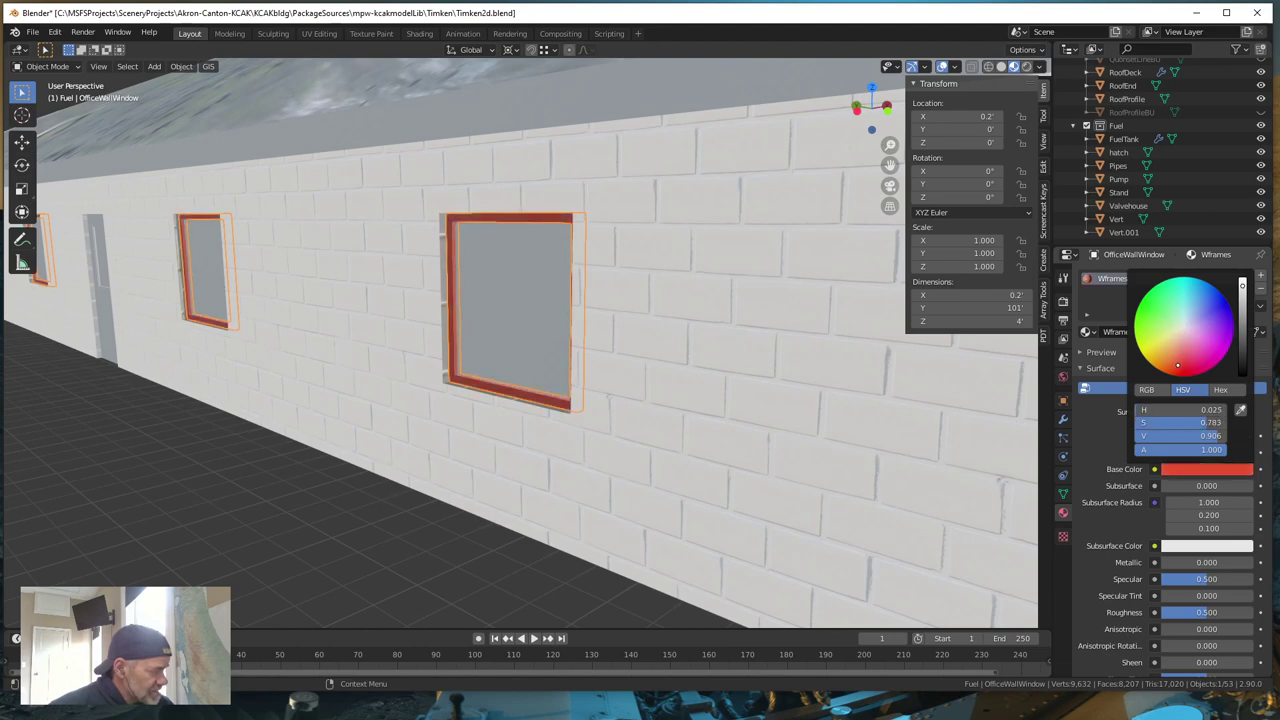
{"action": "left_click_drag", "start_coordinate": [1177, 365], "coordinate": [1179, 367]}
{"action": "left_click_drag", "start_coordinate": [1243, 286], "coordinate": [1243, 363]}
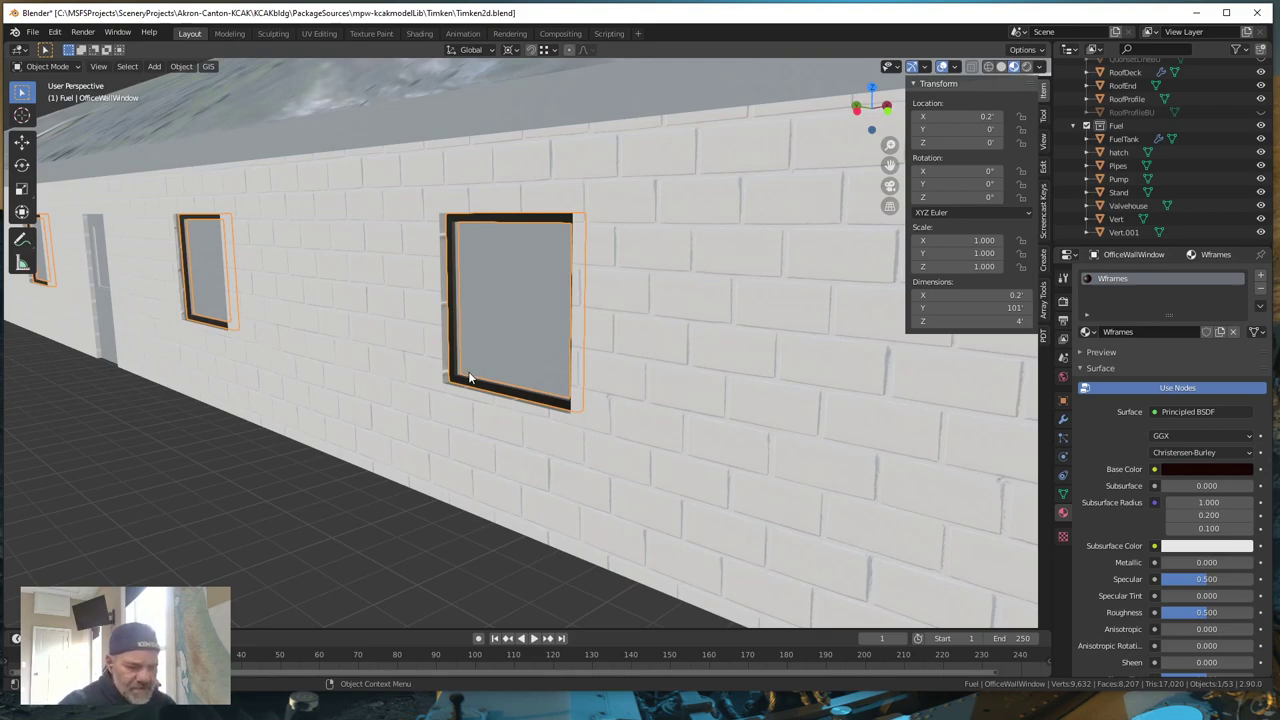
{"action": "scroll", "coordinate": [470, 378], "scroll_direction": "down", "scroll_amount": 10}
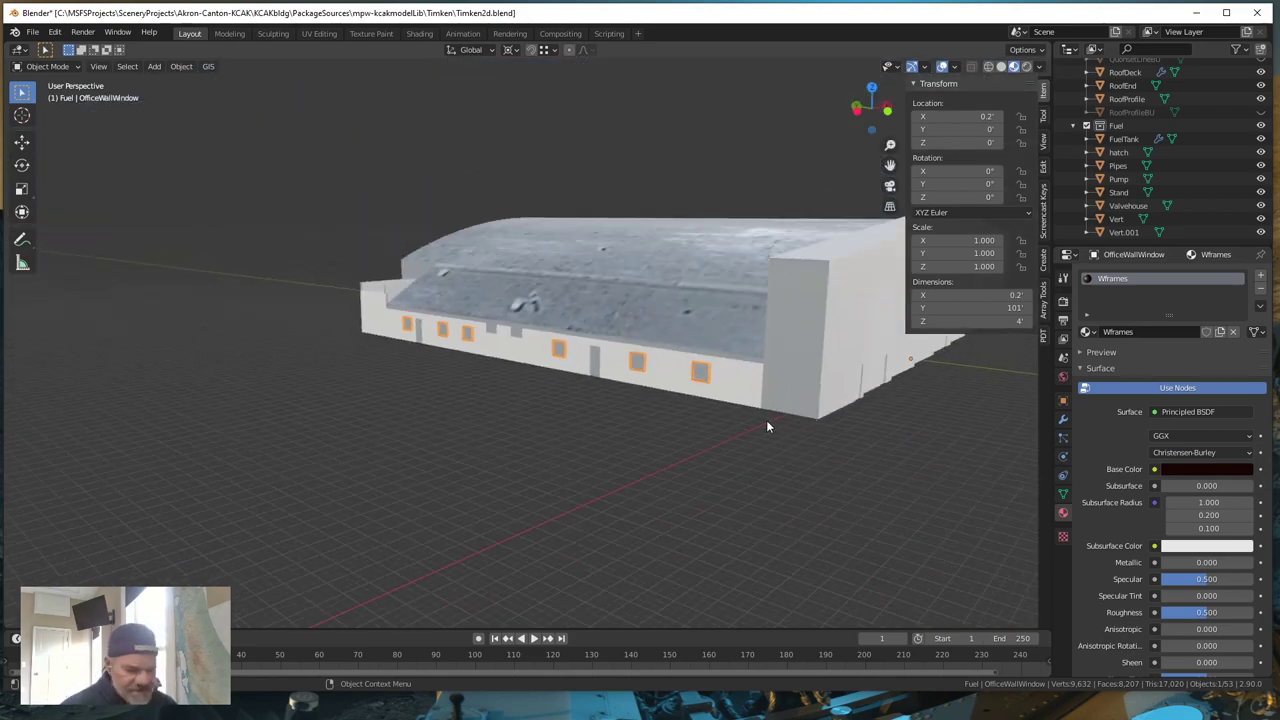
{"action": "scroll", "coordinate": [768, 428], "scroll_direction": "up", "scroll_amount": 6}
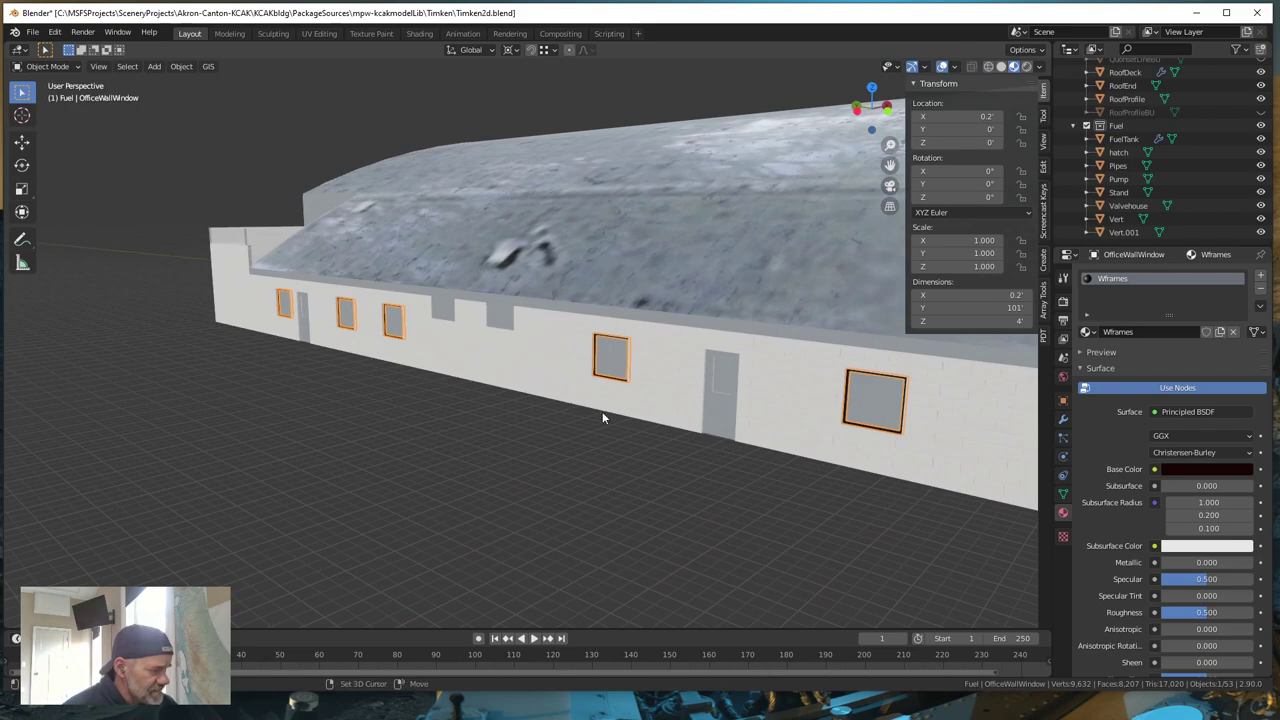
{"action": "scroll", "coordinate": [605, 411], "scroll_direction": "up", "scroll_amount": 6}
{"action": "middle_click_drag", "start_coordinate": [791, 471], "coordinate": [434, 400], "text": "shift"}
{"action": "scroll", "coordinate": [413, 398], "scroll_direction": "up", "scroll_amount": 6}
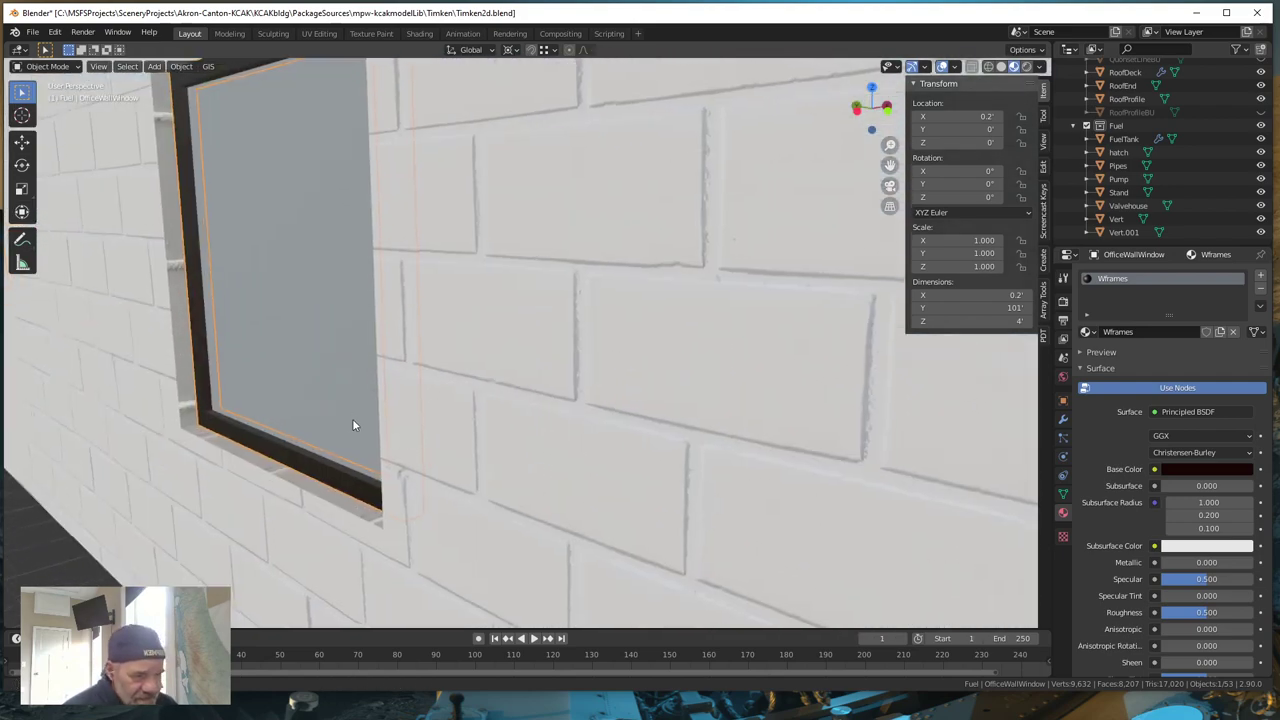
{"action": "middle_click_drag", "start_coordinate": [352, 425], "coordinate": [463, 417]}
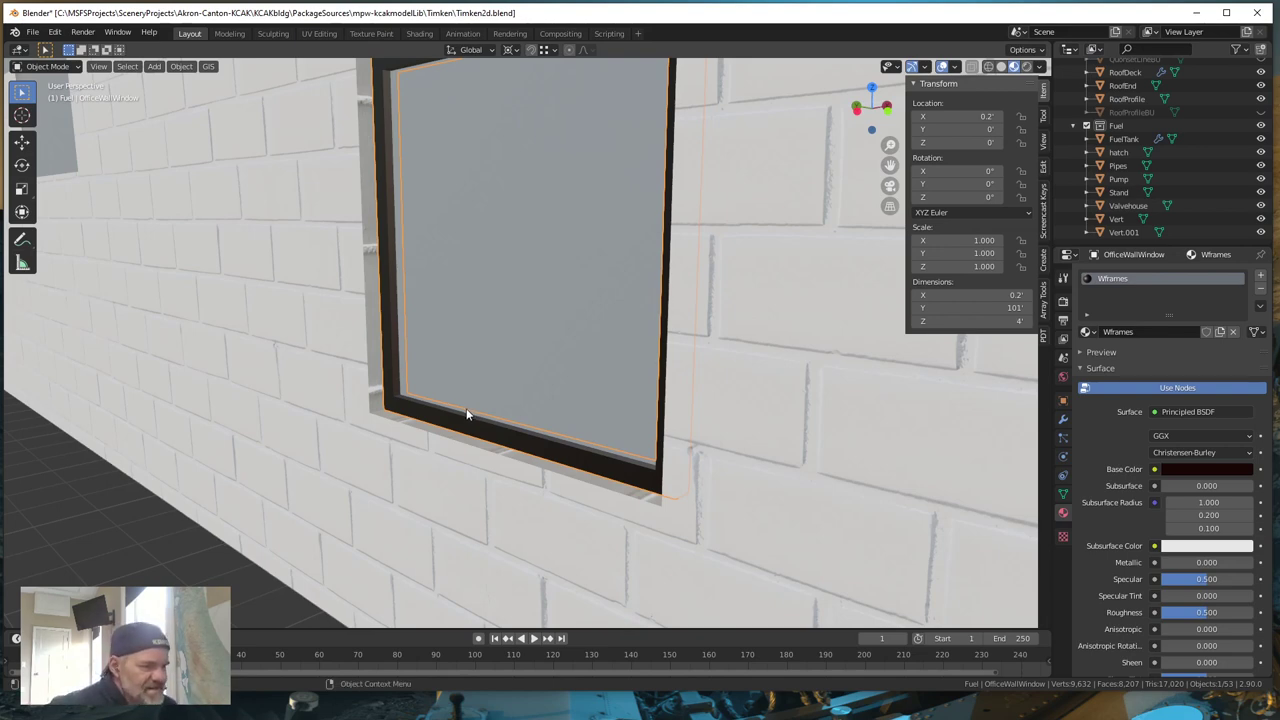
{"action": "middle_click_drag", "start_coordinate": [466, 413], "coordinate": [452, 405]}
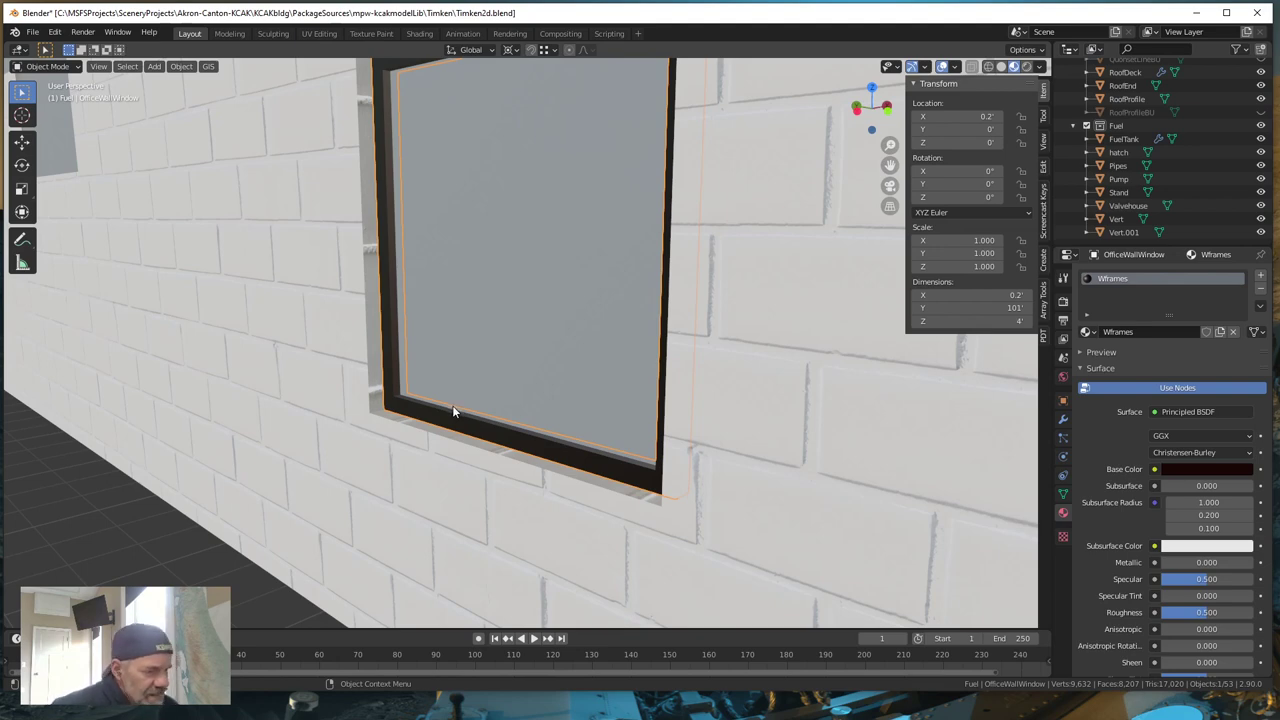
{"action": "scroll", "coordinate": [445, 418], "scroll_direction": "down", "scroll_amount": 2}
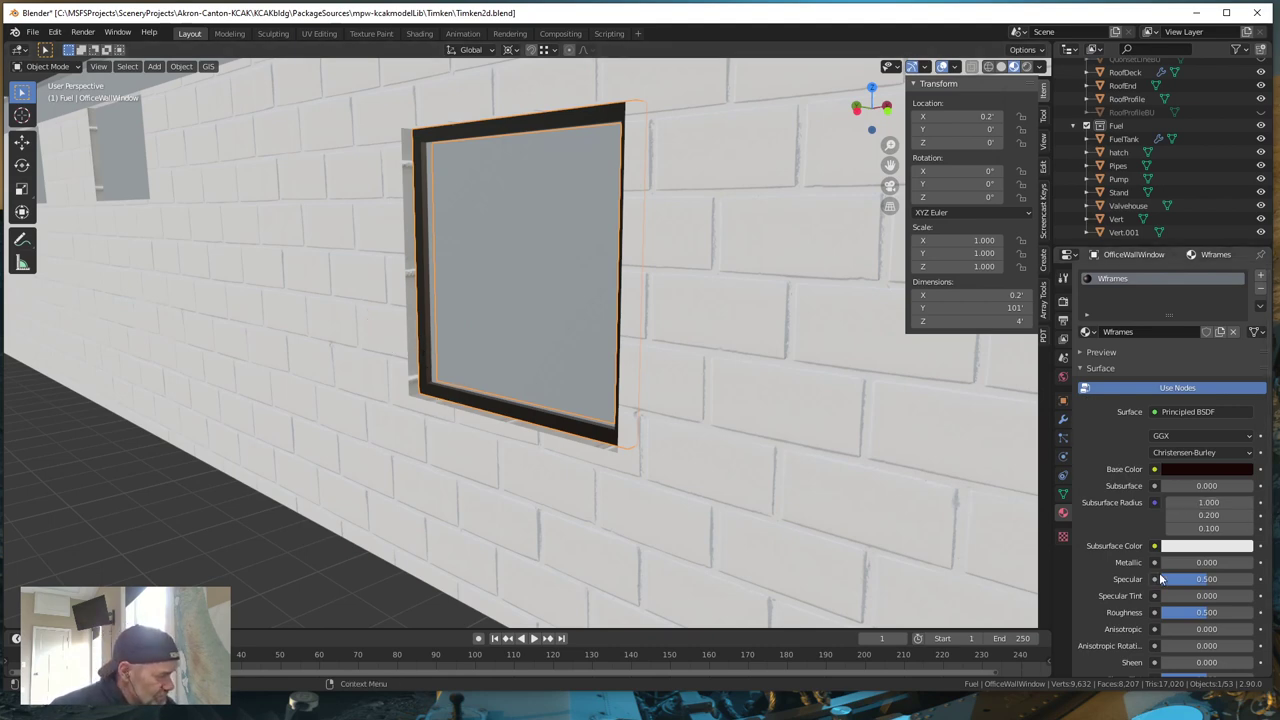
- Give the Wframes material Metallic 0.230 and Roughness 0.144
{"action": "left_click_drag", "start_coordinate": [1168, 562], "coordinate": [1186, 562]}
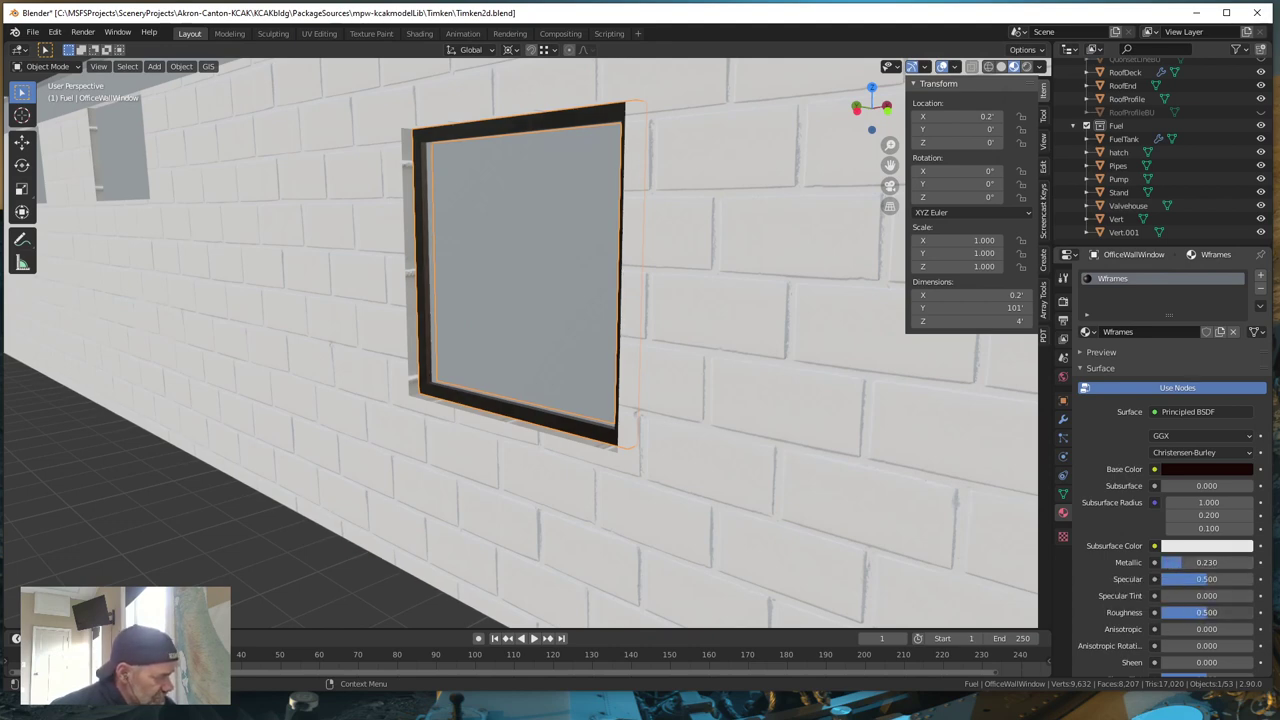
{"action": "left_click_drag", "start_coordinate": [1207, 612], "coordinate": [1172, 612]}
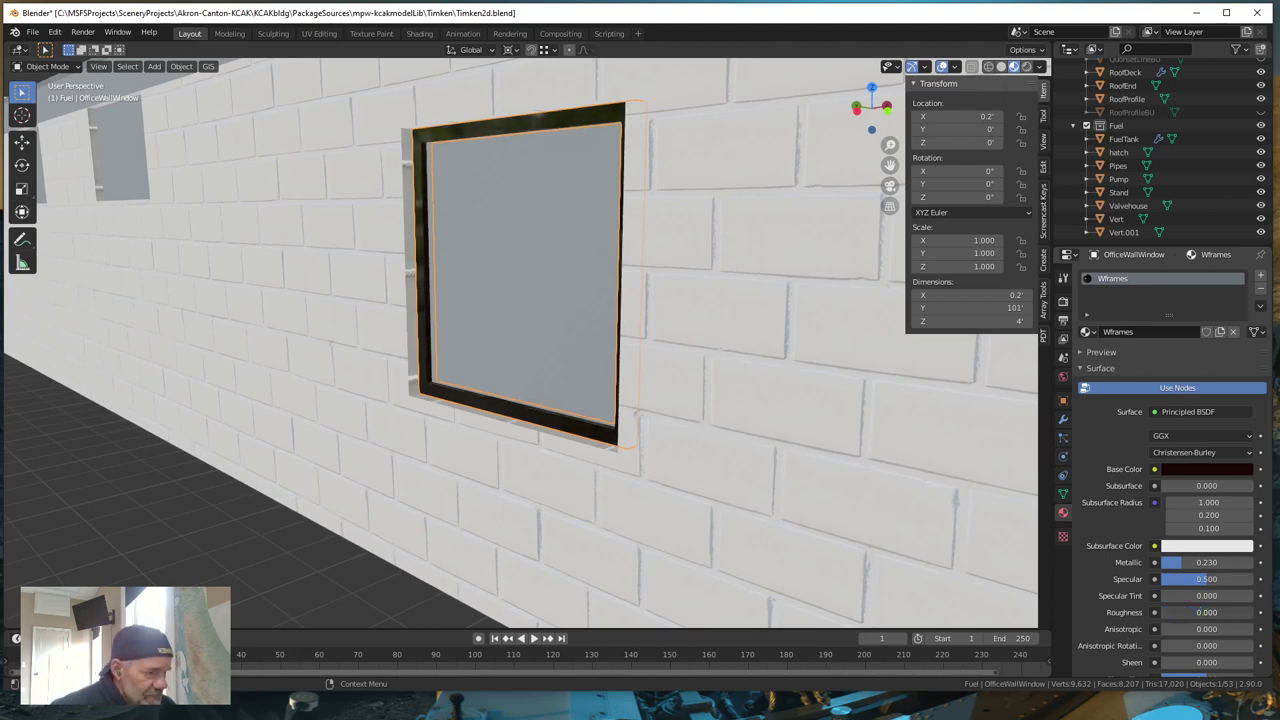
{"action": "left_click", "coordinate": [412, 204], "text": "shift"}
{"action": "left_click", "coordinate": [419, 210]}
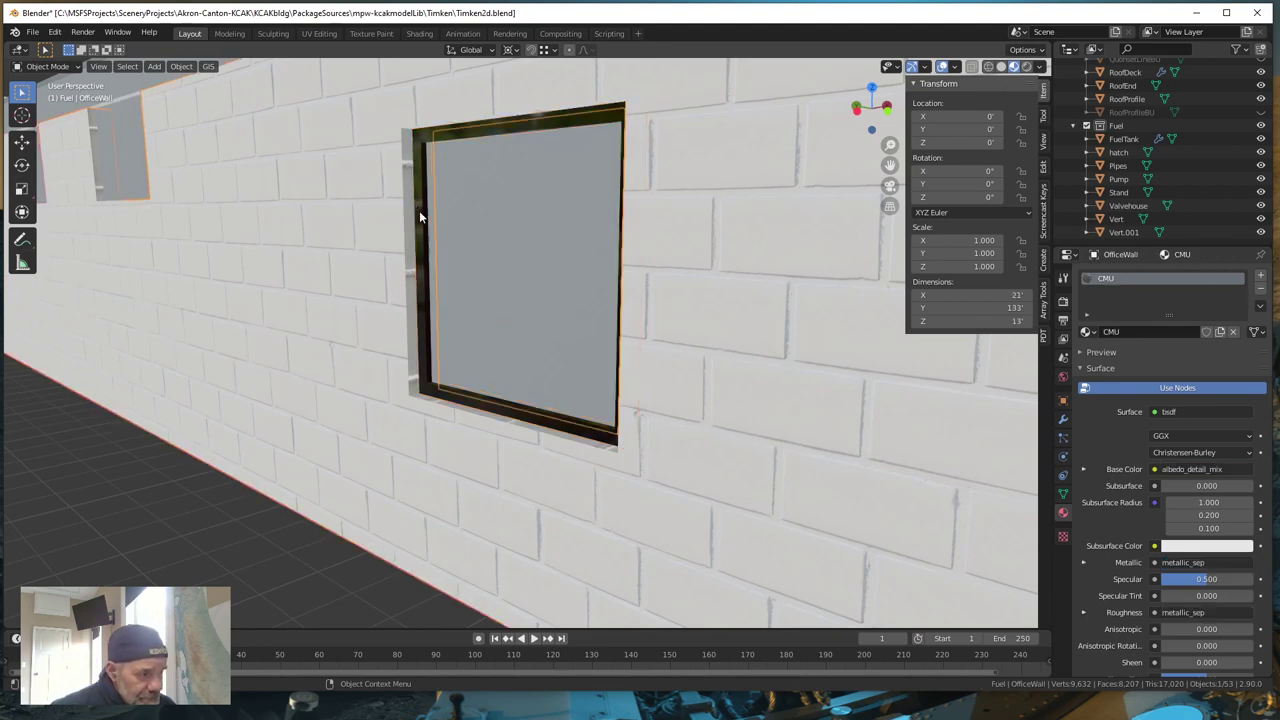
{"action": "left_click", "coordinate": [424, 230]}
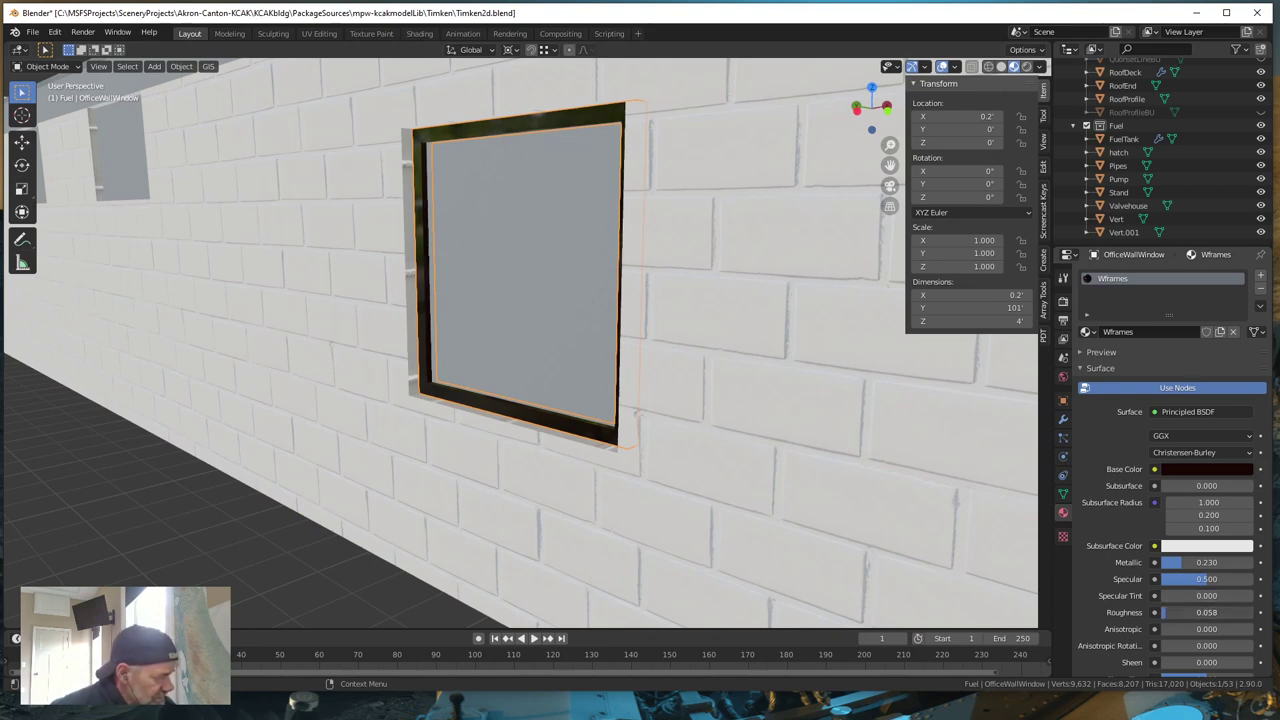
{"action": "left_click_drag", "start_coordinate": [1207, 612], "coordinate": [1212, 612]}
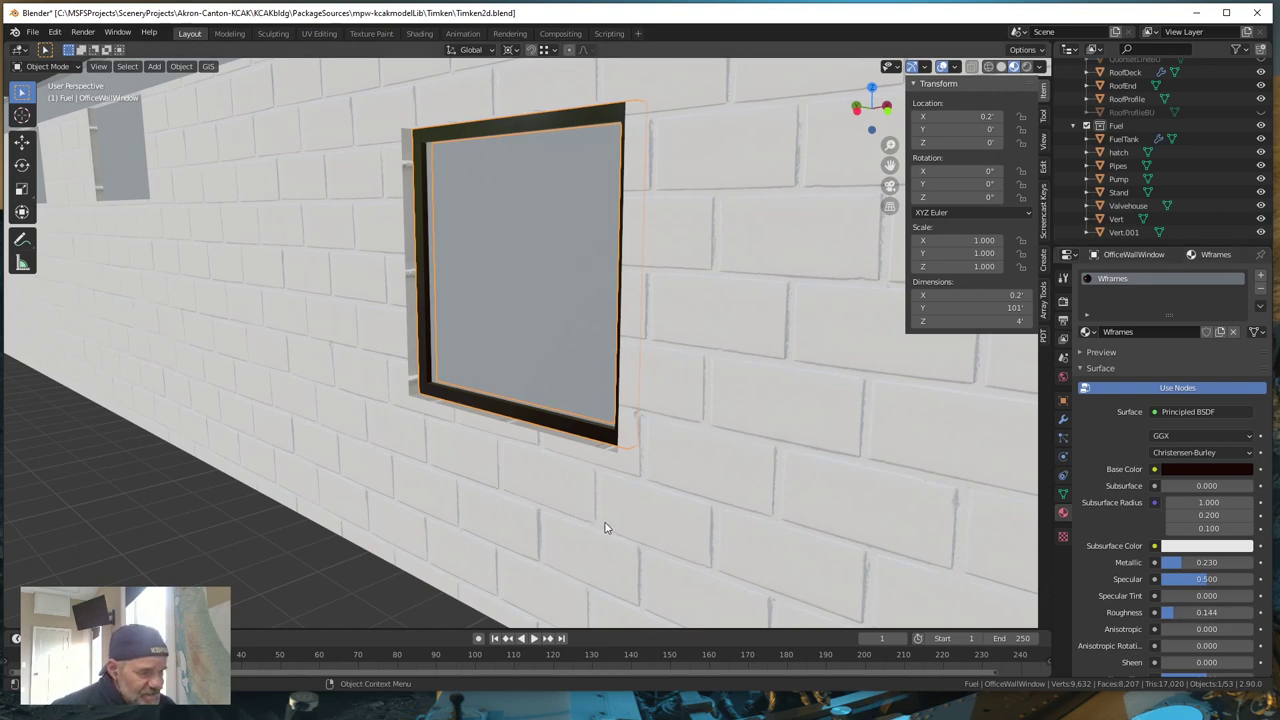
- Orbit and zoom the viewport to inspect the glossy window frames along the wall
{"action": "middle_click_drag", "start_coordinate": [604, 528], "coordinate": [589, 516]}
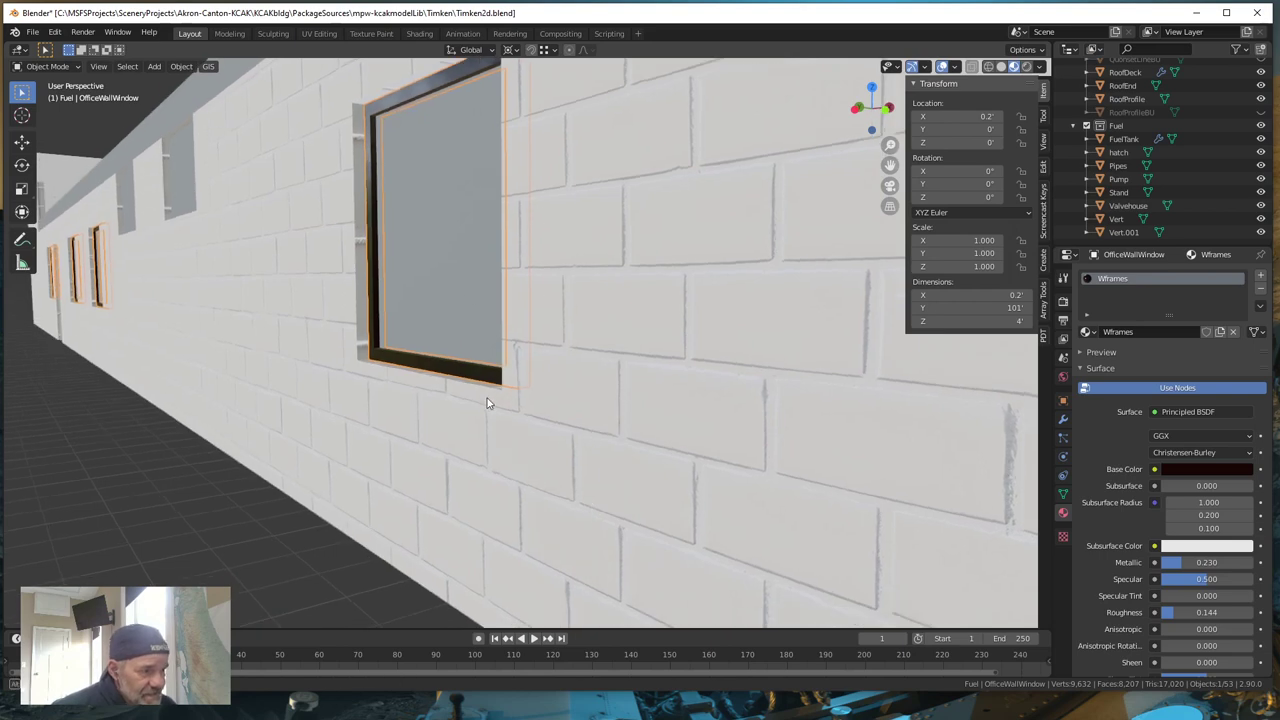
{"action": "middle_click_drag", "start_coordinate": [486, 400], "coordinate": [509, 422]}
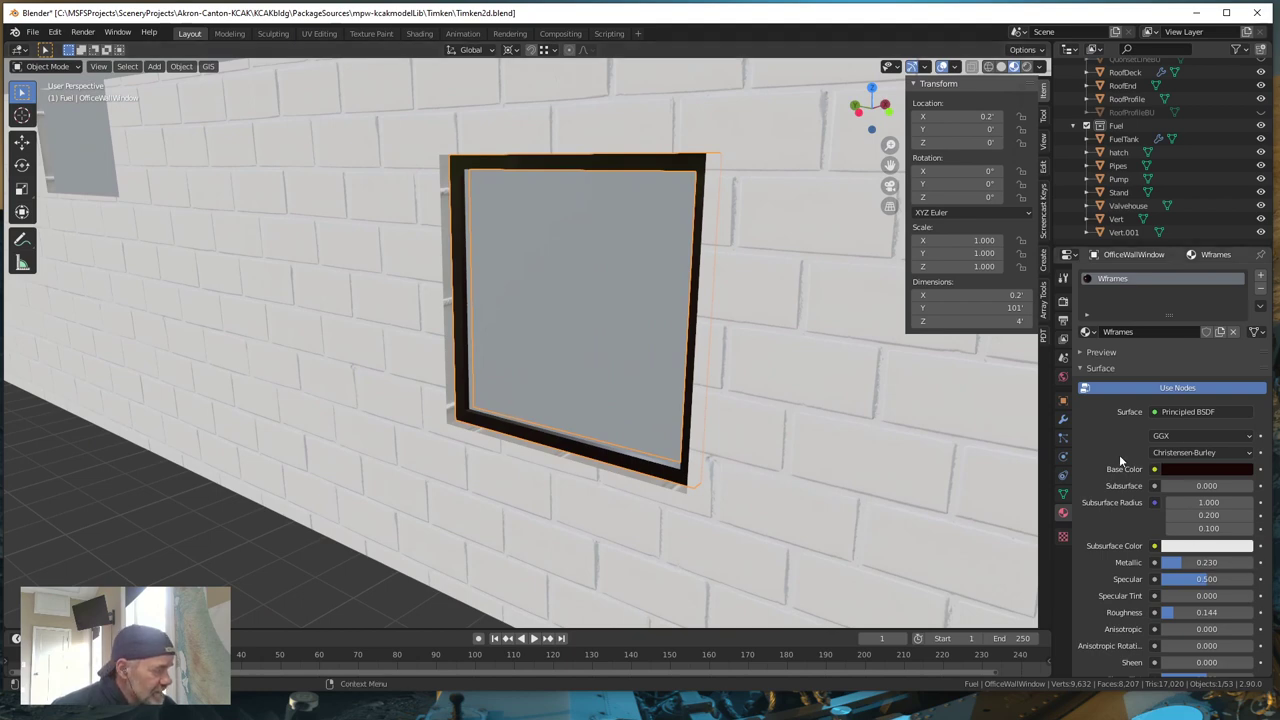
{"action": "scroll", "coordinate": [463, 480], "scroll_direction": "down", "scroll_amount": 5}
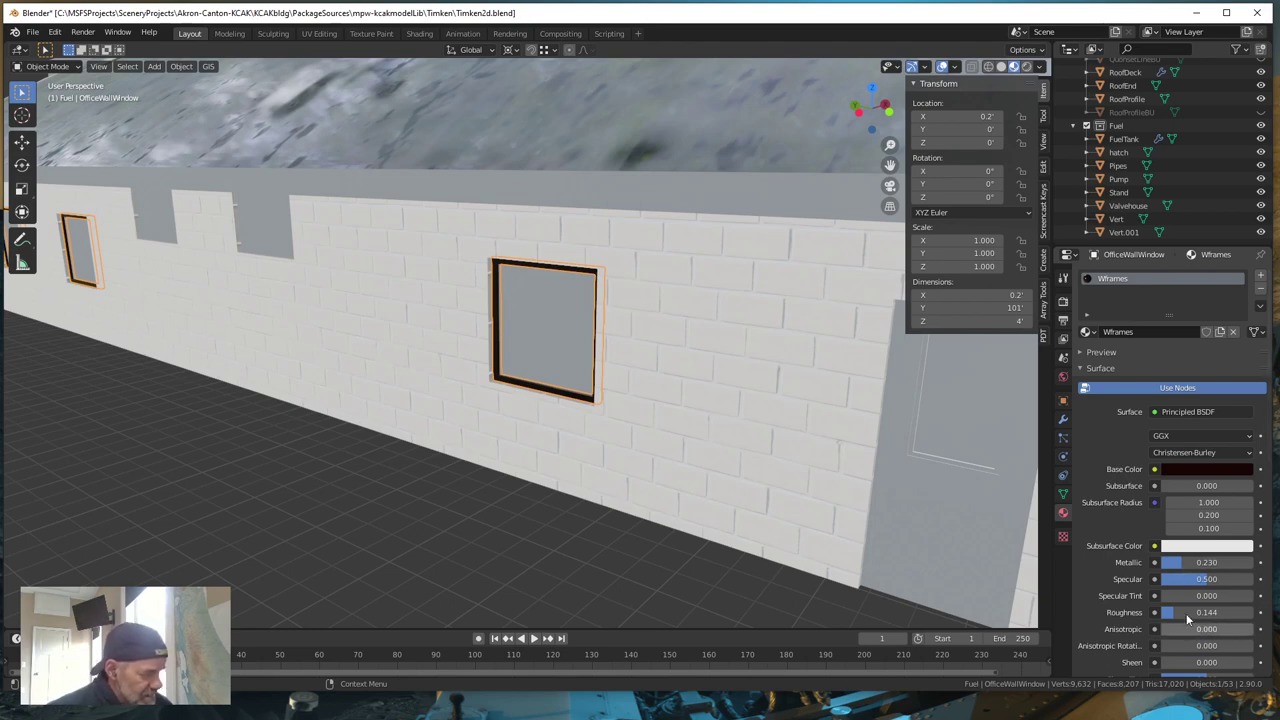
{"action": "mouse_move", "coordinate": [420, 521]}
{"action": "middle_mouse_down"}
{"action": "mouse_move", "coordinate": [387, 514]}
{"action": "mouse_move", "coordinate": [410, 507]}
{"action": "middle_mouse_up"}
{"action": "scroll", "coordinate": [465, 450], "scroll_direction": "up", "scroll_amount": 10}
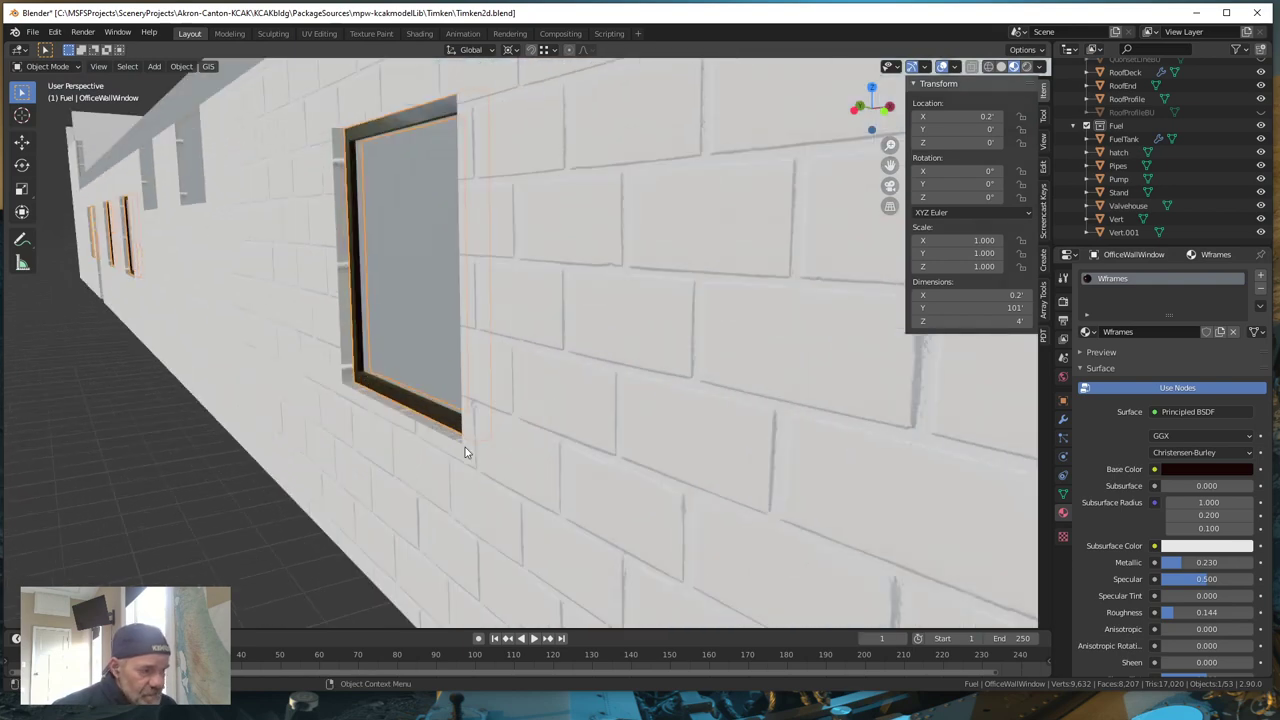
{"action": "scroll", "coordinate": [417, 475], "scroll_direction": "down", "scroll_amount": 4}
{"action": "scroll", "coordinate": [429, 474], "scroll_direction": "up", "scroll_amount": 1}
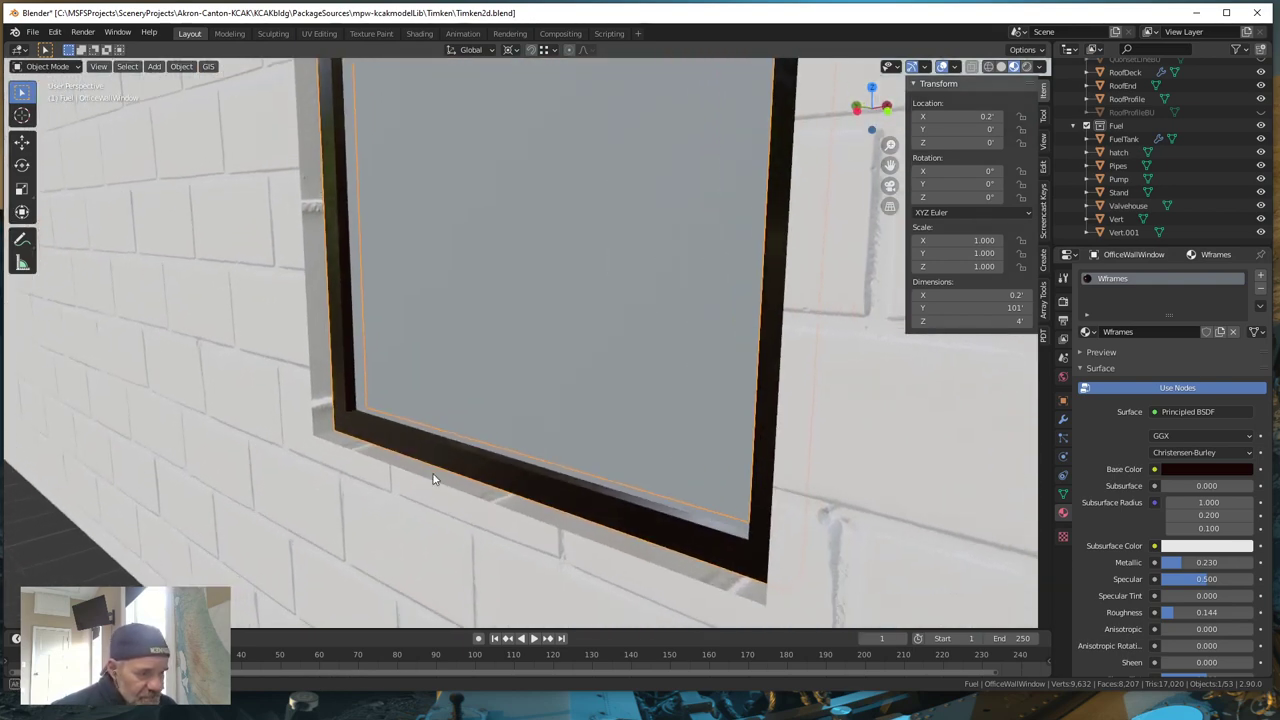
{"action": "middle_click_drag", "start_coordinate": [374, 418], "coordinate": [366, 485]}
{"action": "scroll", "coordinate": [373, 451], "scroll_direction": "down", "scroll_amount": 3}
{"action": "scroll", "coordinate": [372, 453], "scroll_direction": "up", "scroll_amount": 4}
{"action": "scroll", "coordinate": [370, 451], "scroll_direction": "down", "scroll_amount": 3}
{"action": "scroll", "coordinate": [388, 438], "scroll_direction": "down", "scroll_amount": 3}
{"action": "scroll", "coordinate": [366, 485], "scroll_direction": "down", "scroll_amount": 3}
{"action": "scroll", "coordinate": [411, 436], "scroll_direction": "up", "scroll_amount": 3}
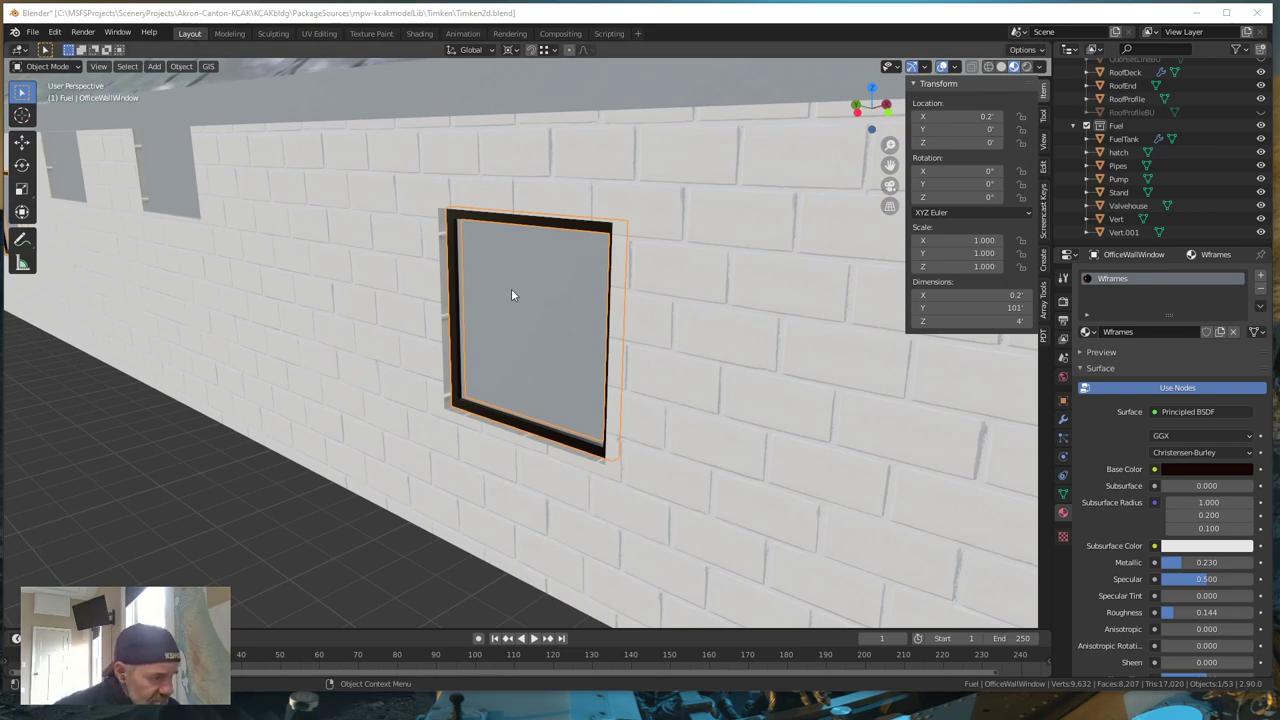
- Select the OfficeWallWindowGlass pane inside the frame and view its empty material slot
{"action": "left_click", "coordinate": [515, 315]}
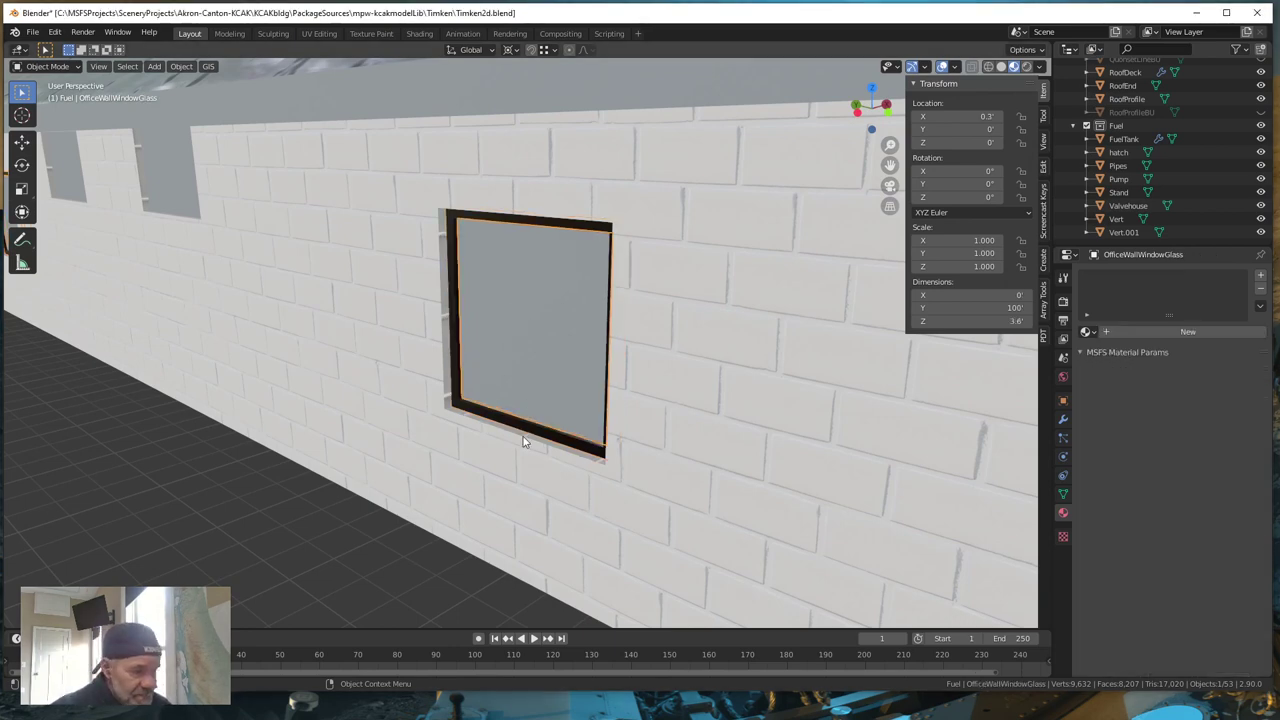
{"action": "scroll", "coordinate": [525, 438], "scroll_direction": "down", "scroll_amount": 10}
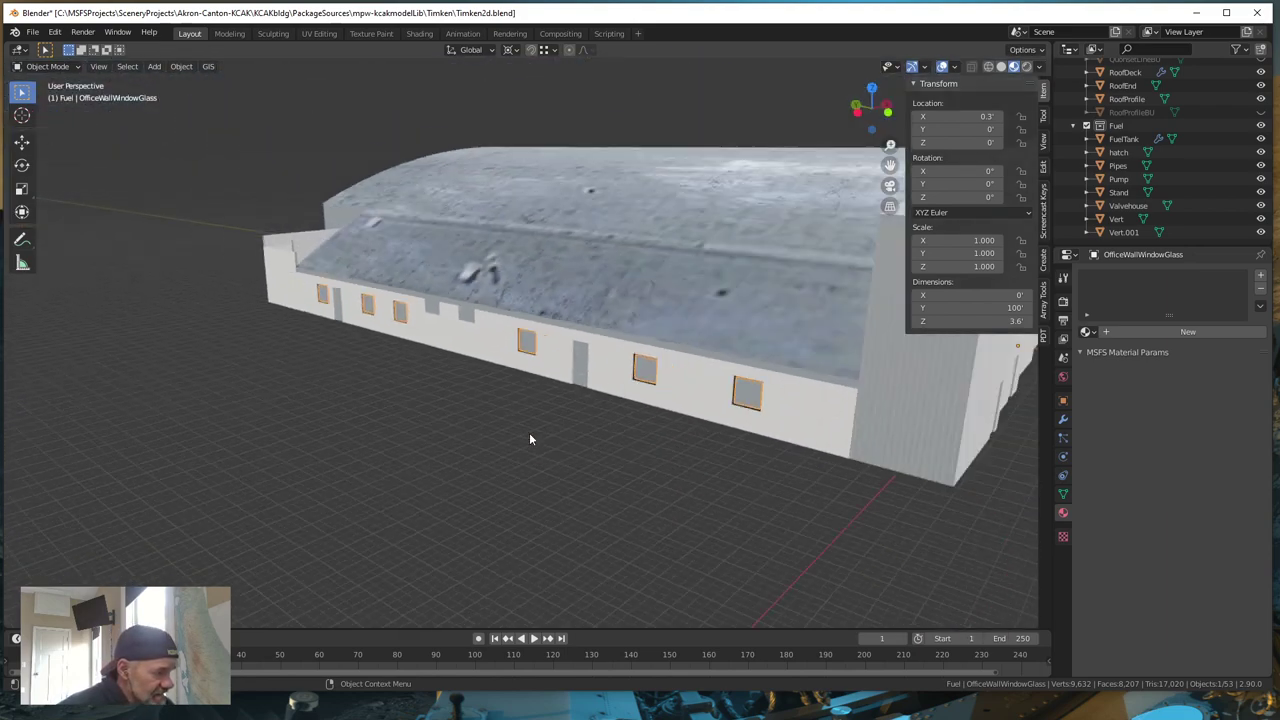
{"action": "scroll", "coordinate": [530, 438], "scroll_direction": "down", "scroll_amount": 3}
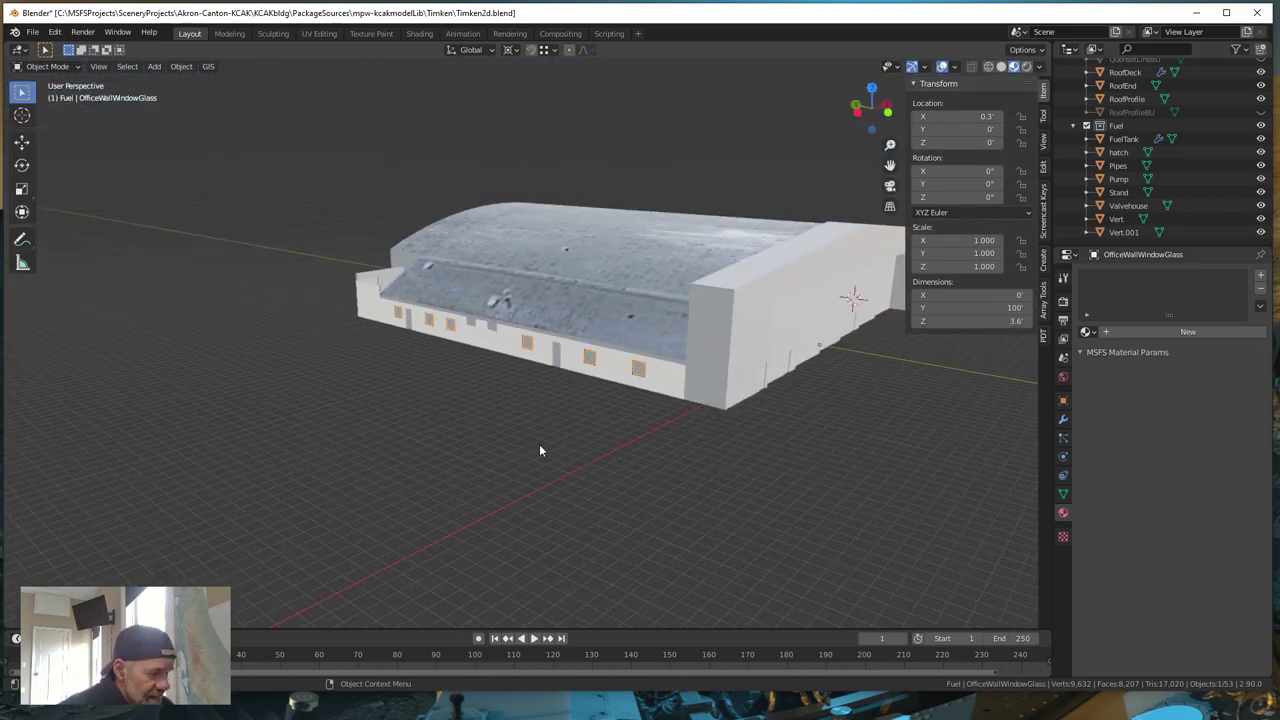
{"action": "scroll", "coordinate": [572, 323], "scroll_direction": "up", "scroll_amount": 5}
{"action": "scroll", "coordinate": [573, 328], "scroll_direction": "up", "scroll_amount": 10}
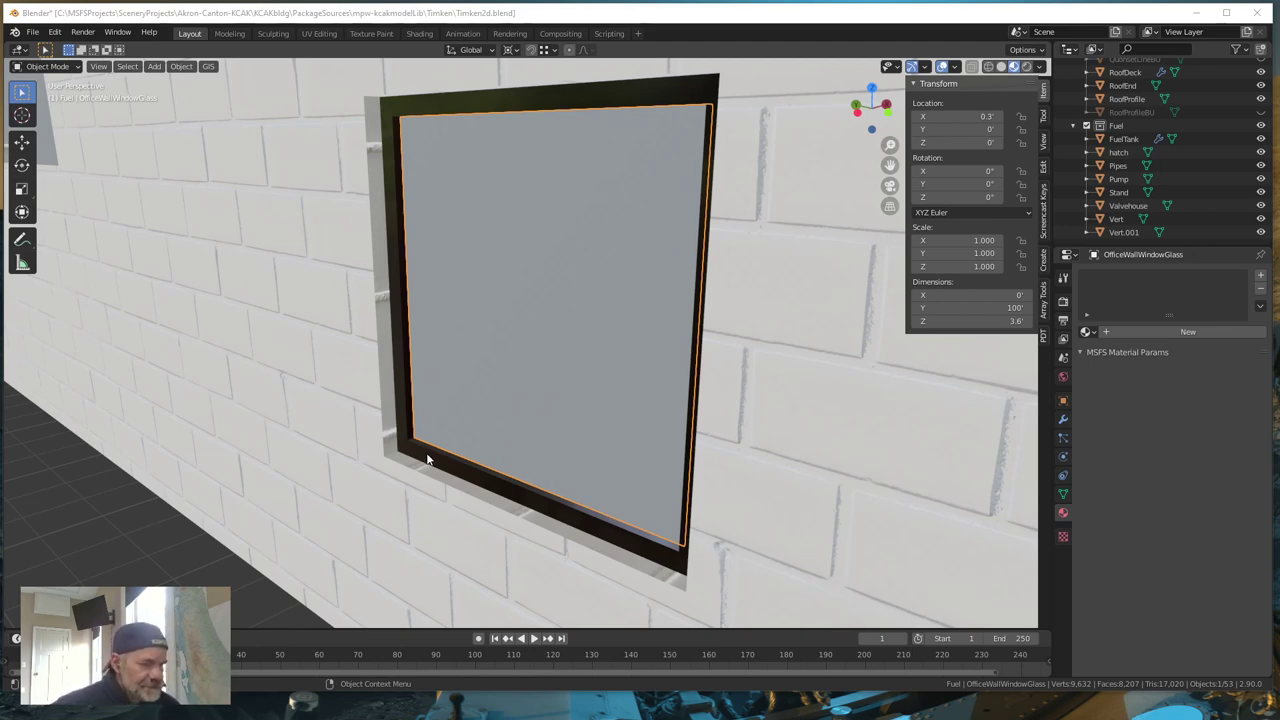
{"action": "left_click", "coordinate": [528, 338]}
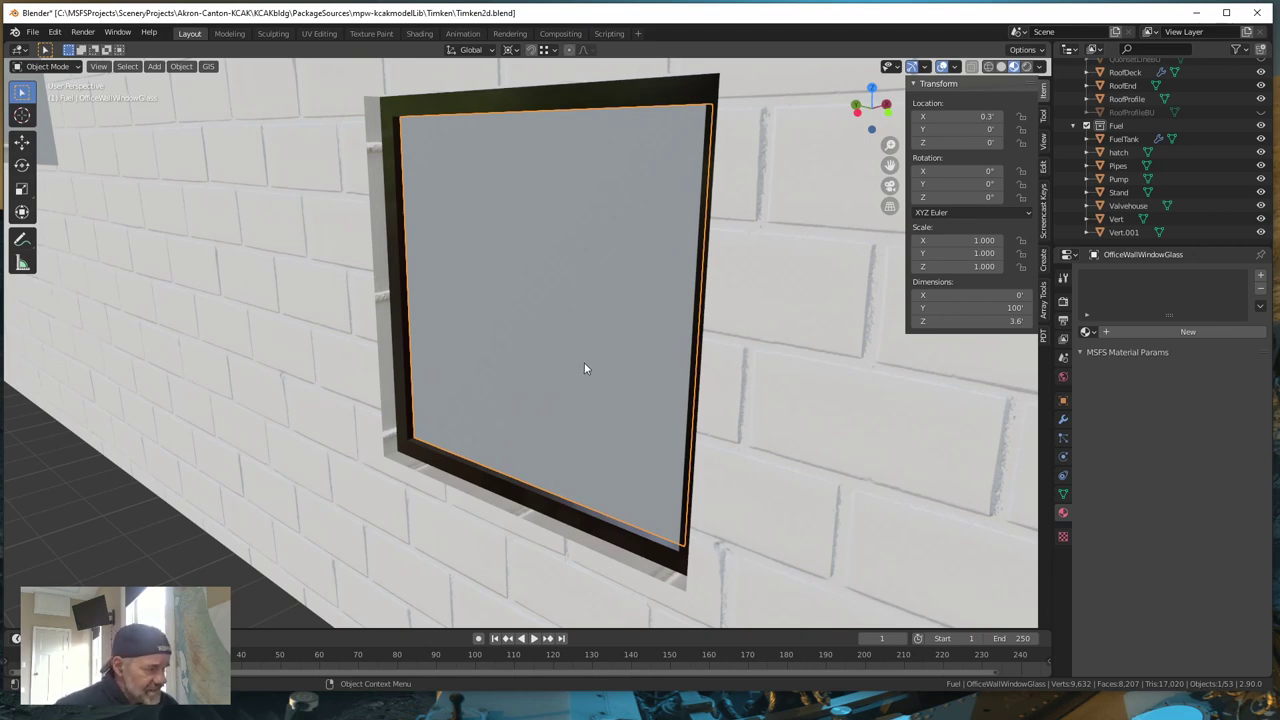
- Add a new material to the glass pane and name it GlassStandard
{"action": "left_click", "coordinate": [1136, 330]}
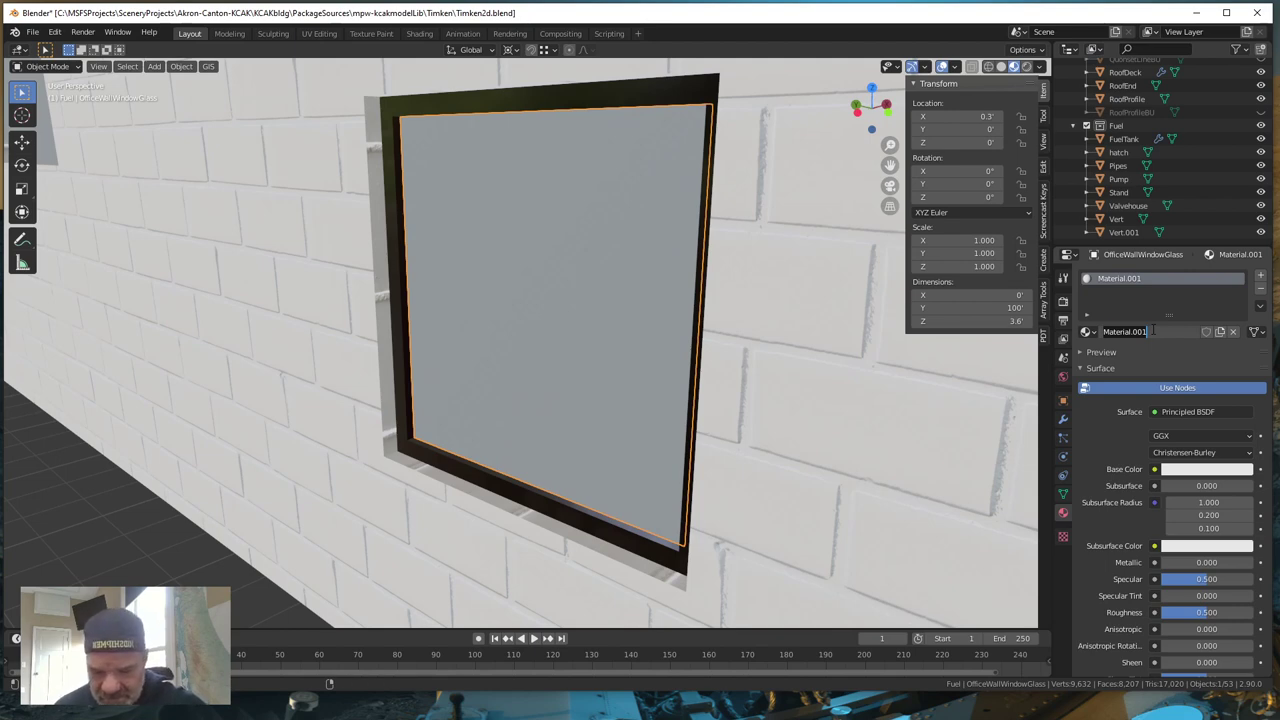
{"action": "type", "text": "Glass"}
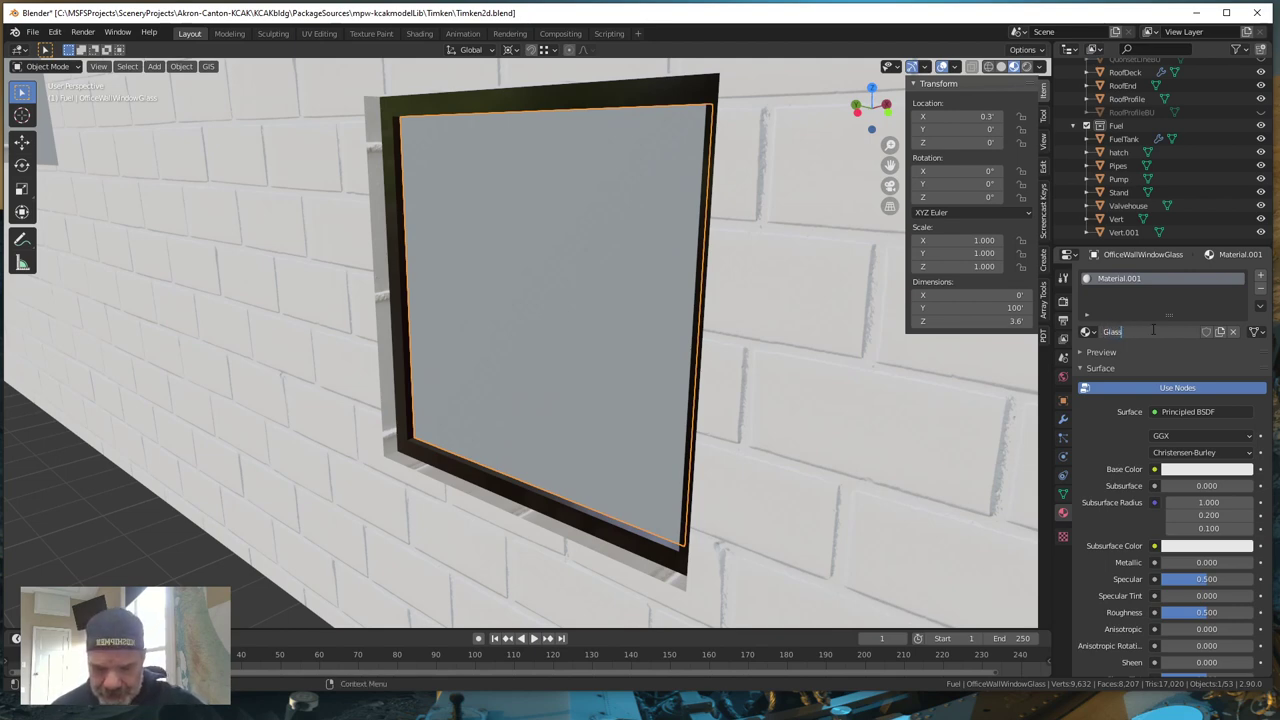
{"action": "type", "text": "S"}
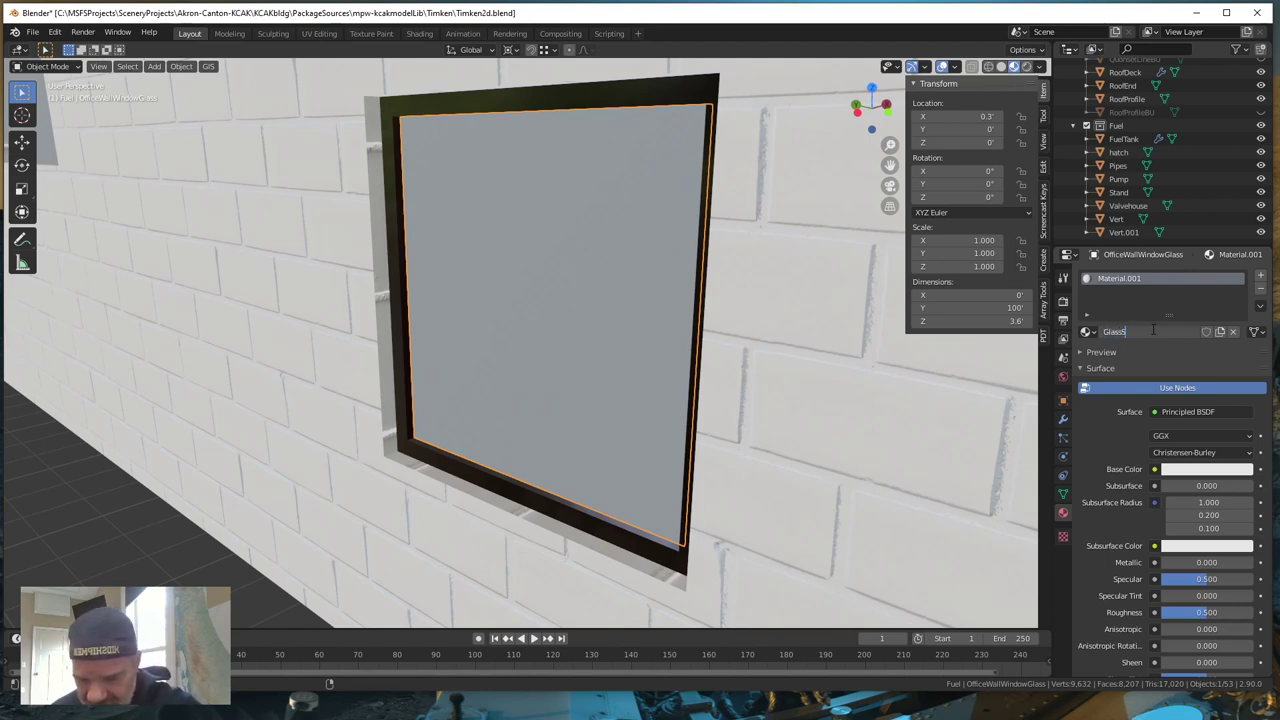
{"action": "type", "text": "t"}
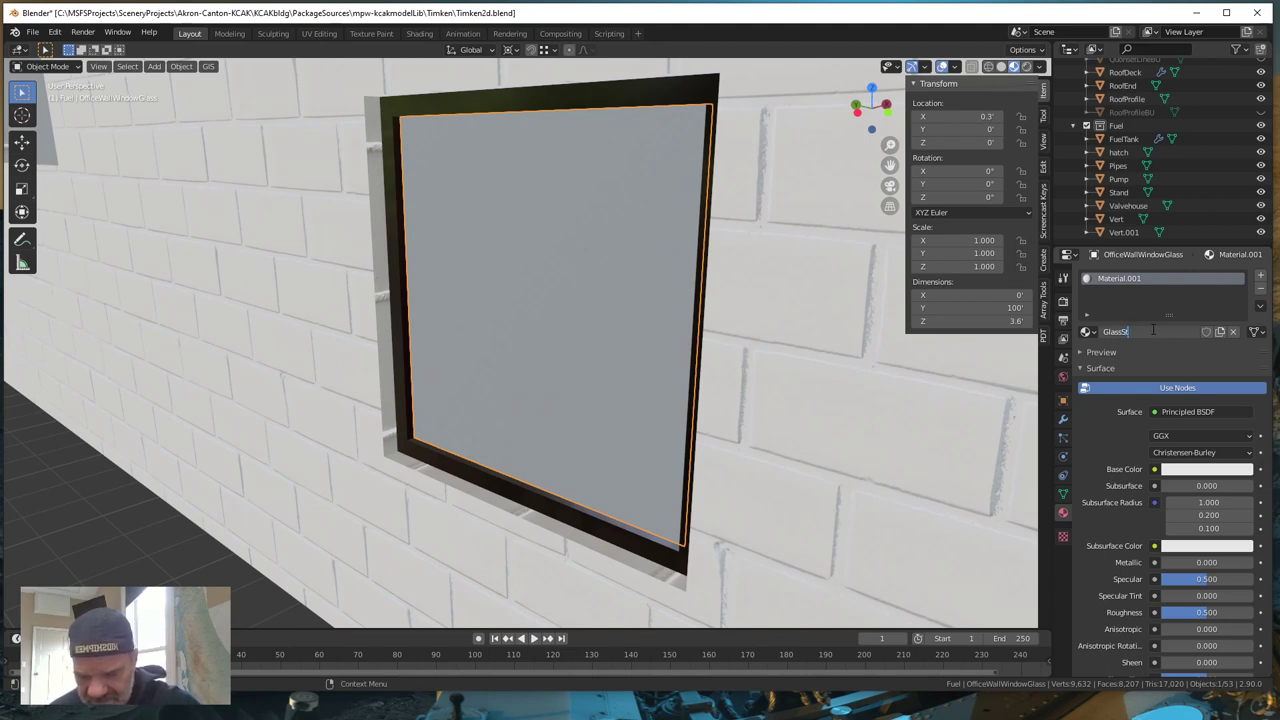
{"action": "type", "text": "anda"}
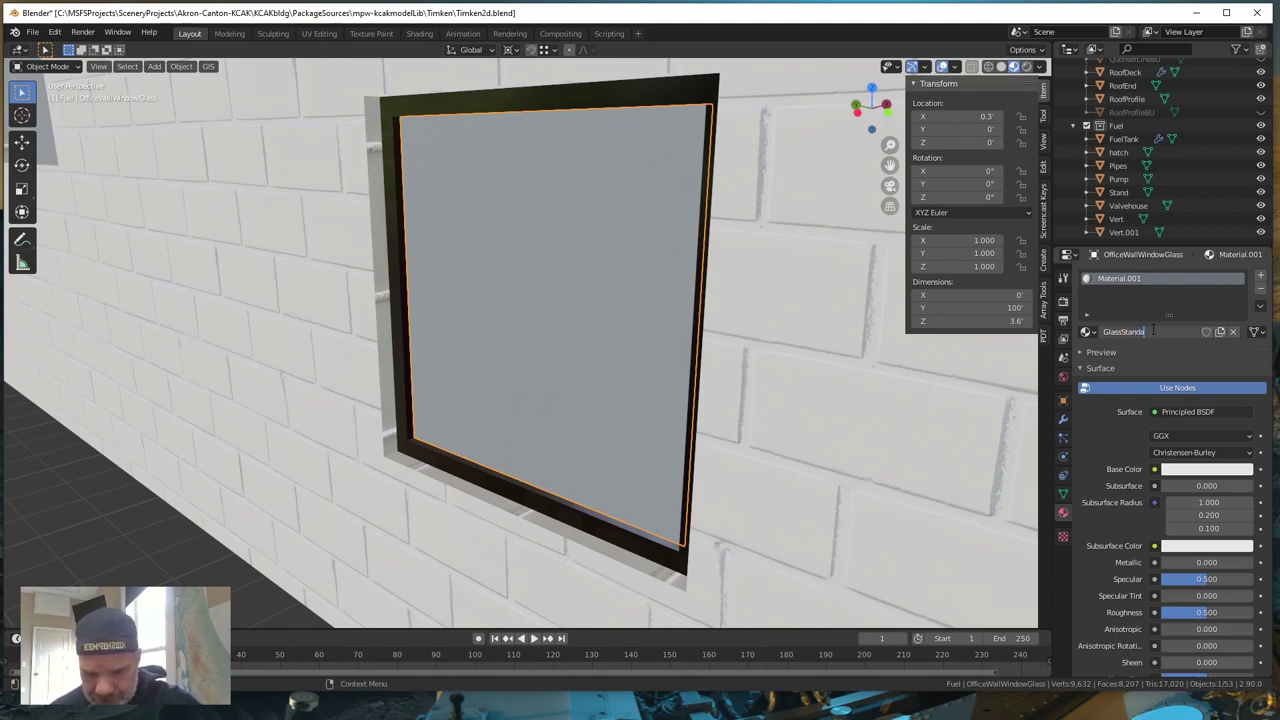
{"action": "type", "text": "rd"}
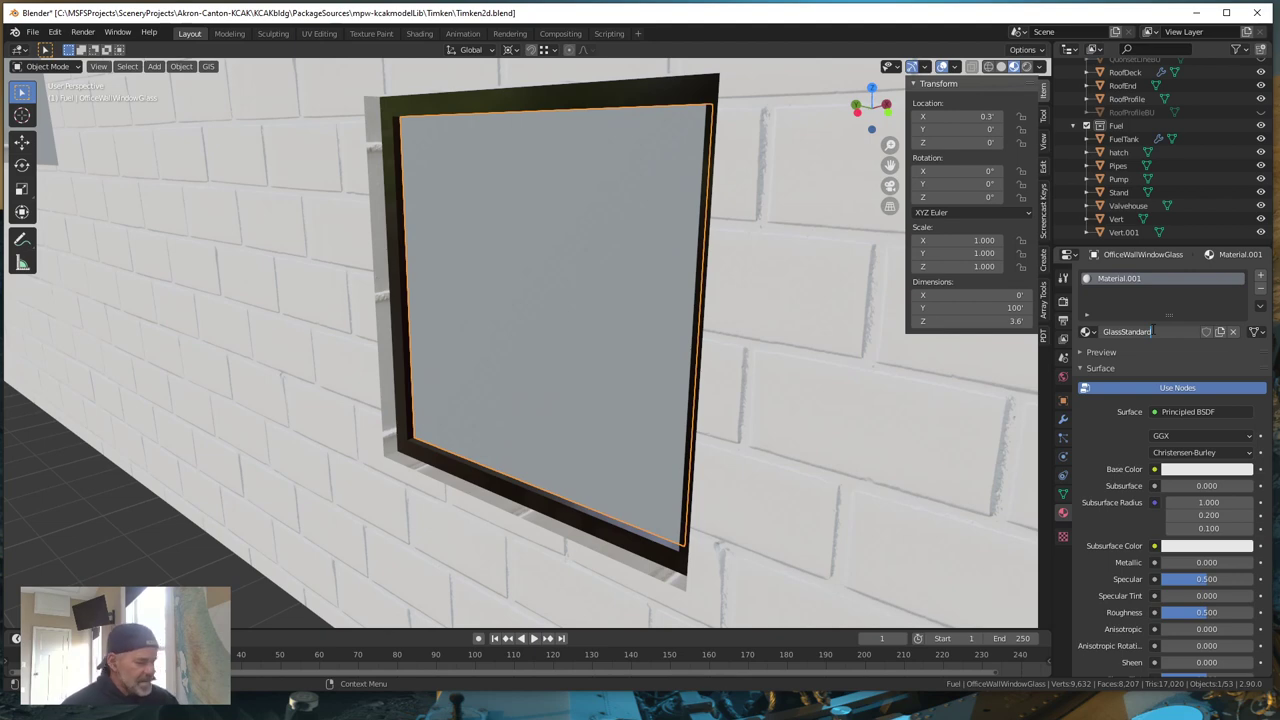
{"action": "key", "text": "Return"}
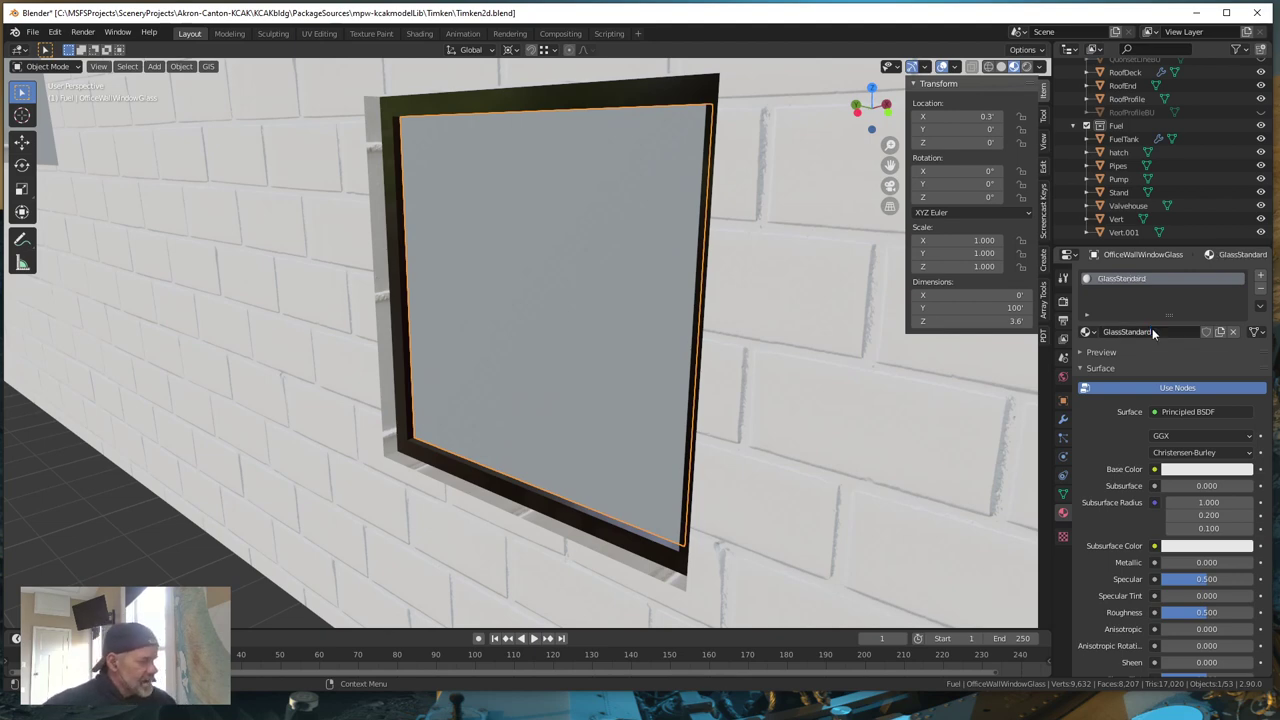
{"action": "scroll", "coordinate": [1198, 427], "scroll_direction": "down", "scroll_amount": 12}
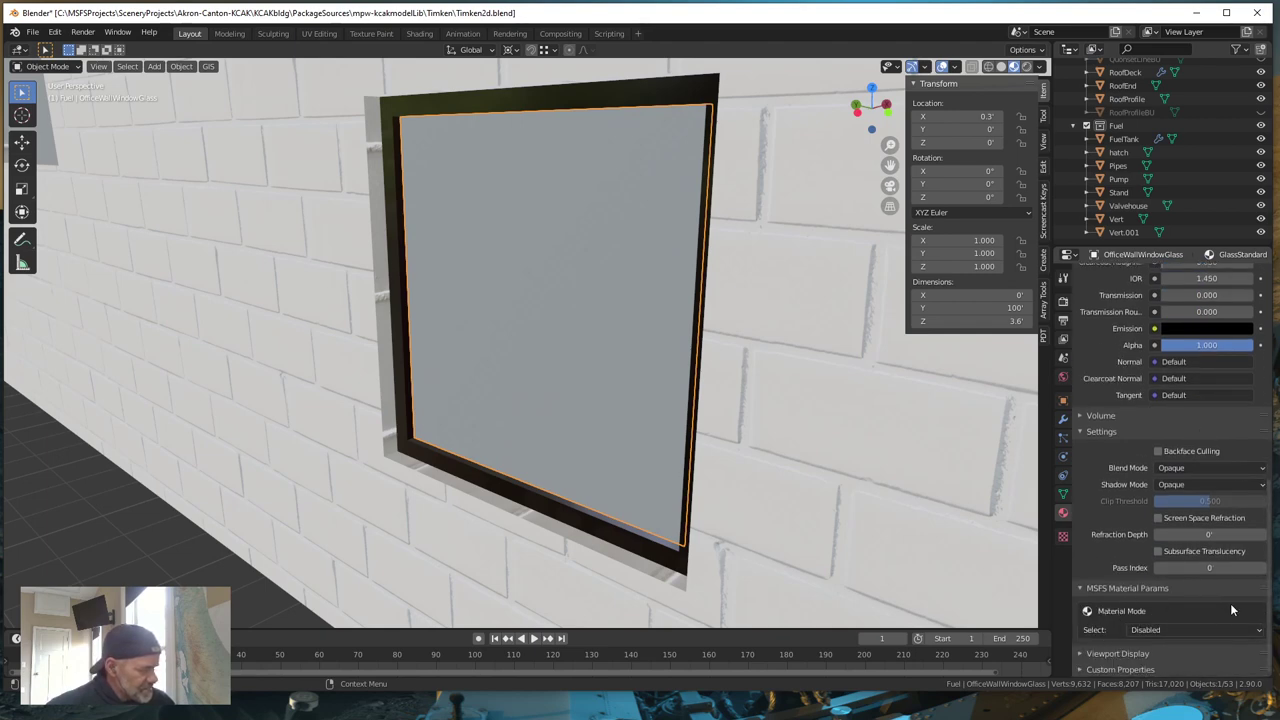
- Switch the GlassStandard Material Mode Select to MSFS Standard
{"action": "left_click", "coordinate": [1260, 630]}
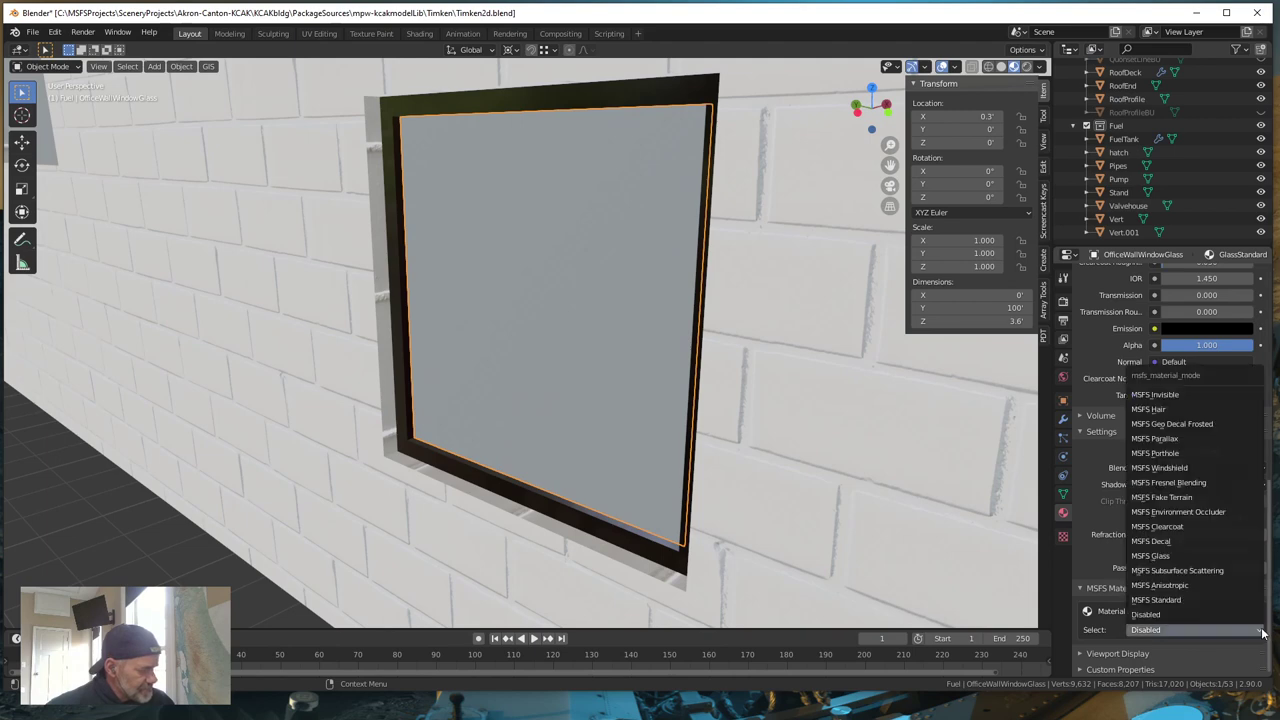
{"action": "left_click", "coordinate": [1158, 600]}
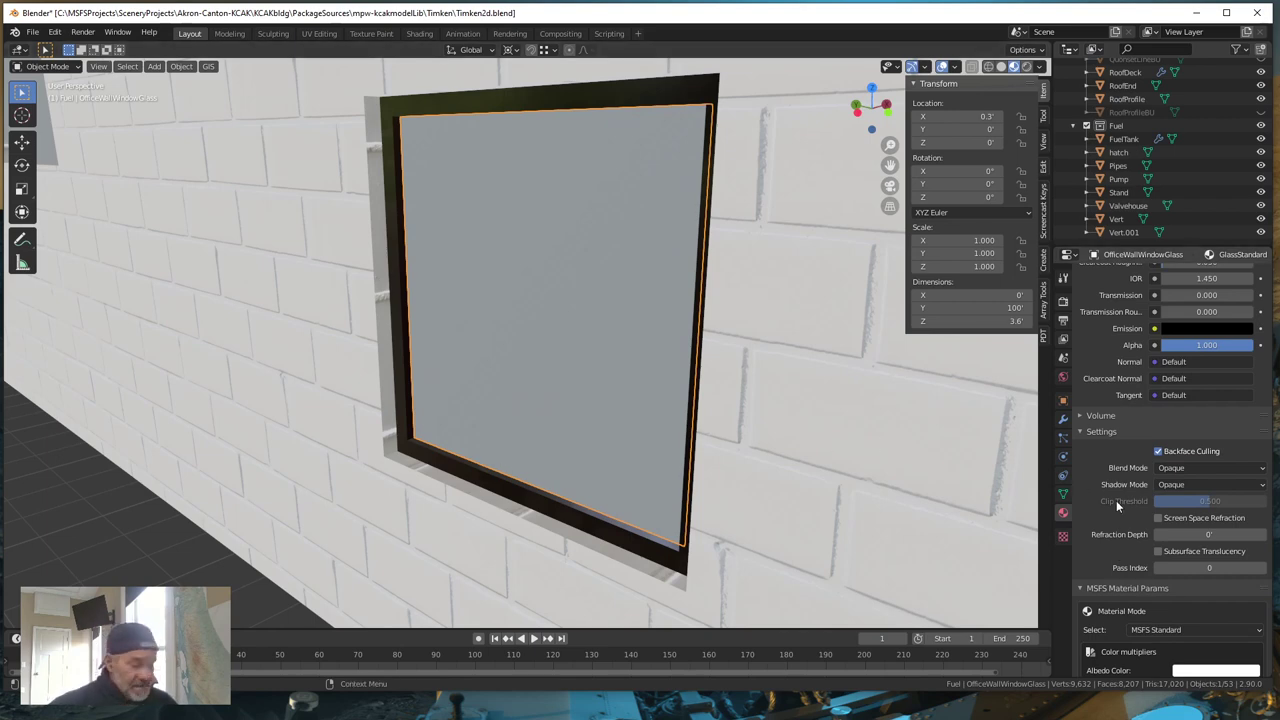
{"action": "scroll", "coordinate": [1150, 492], "scroll_direction": "down", "scroll_amount": 4}
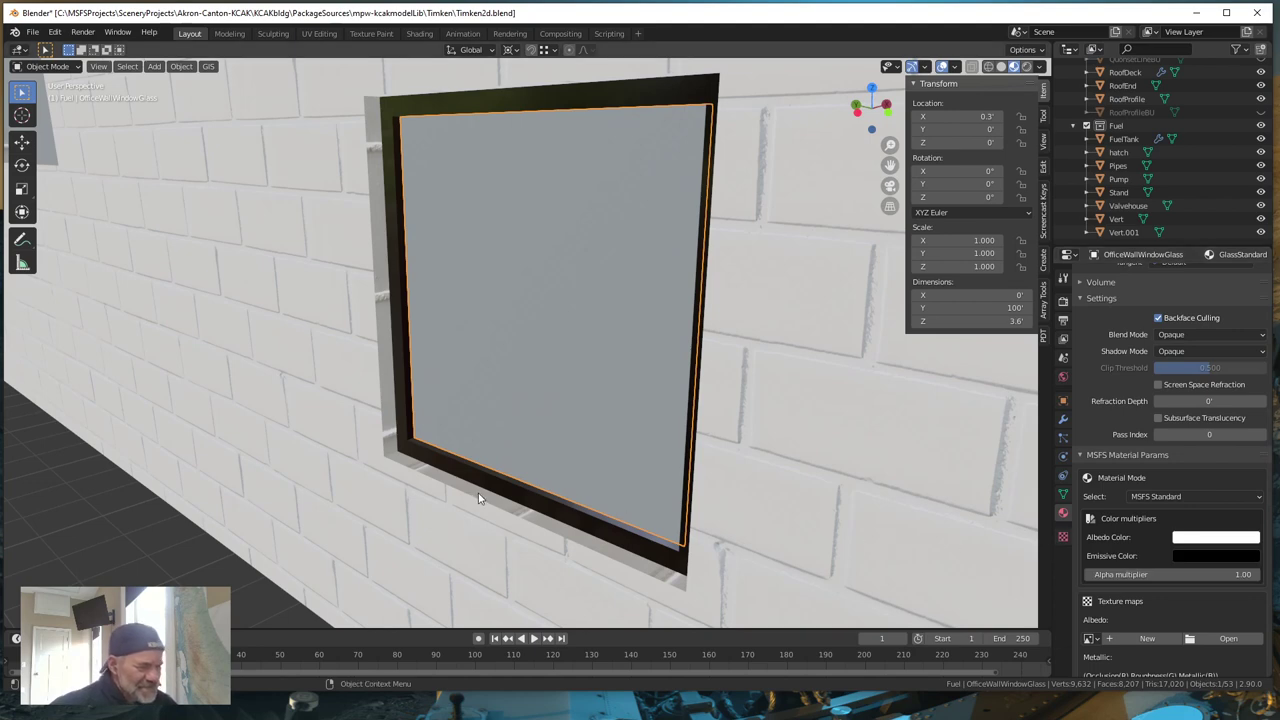
- Darken the MSFS albedo colour slightly below pure white
{"action": "left_click", "coordinate": [1197, 541]}
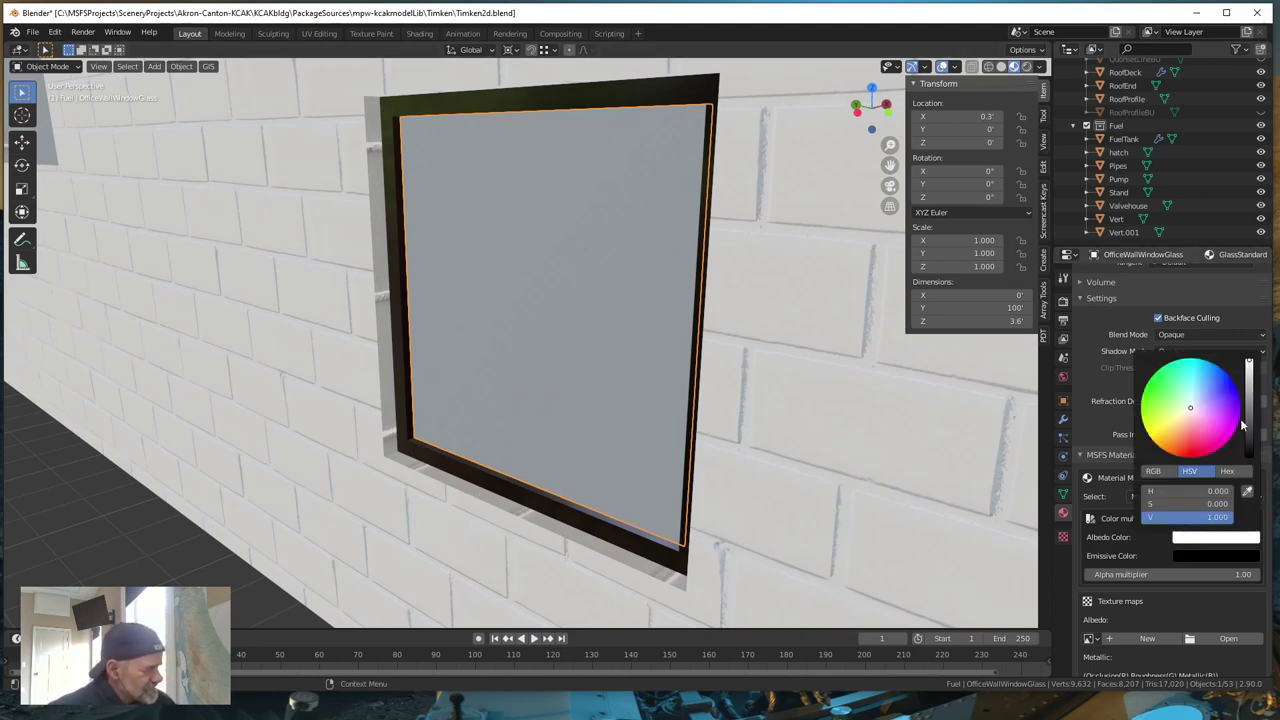
{"action": "left_click", "coordinate": [1249, 366]}
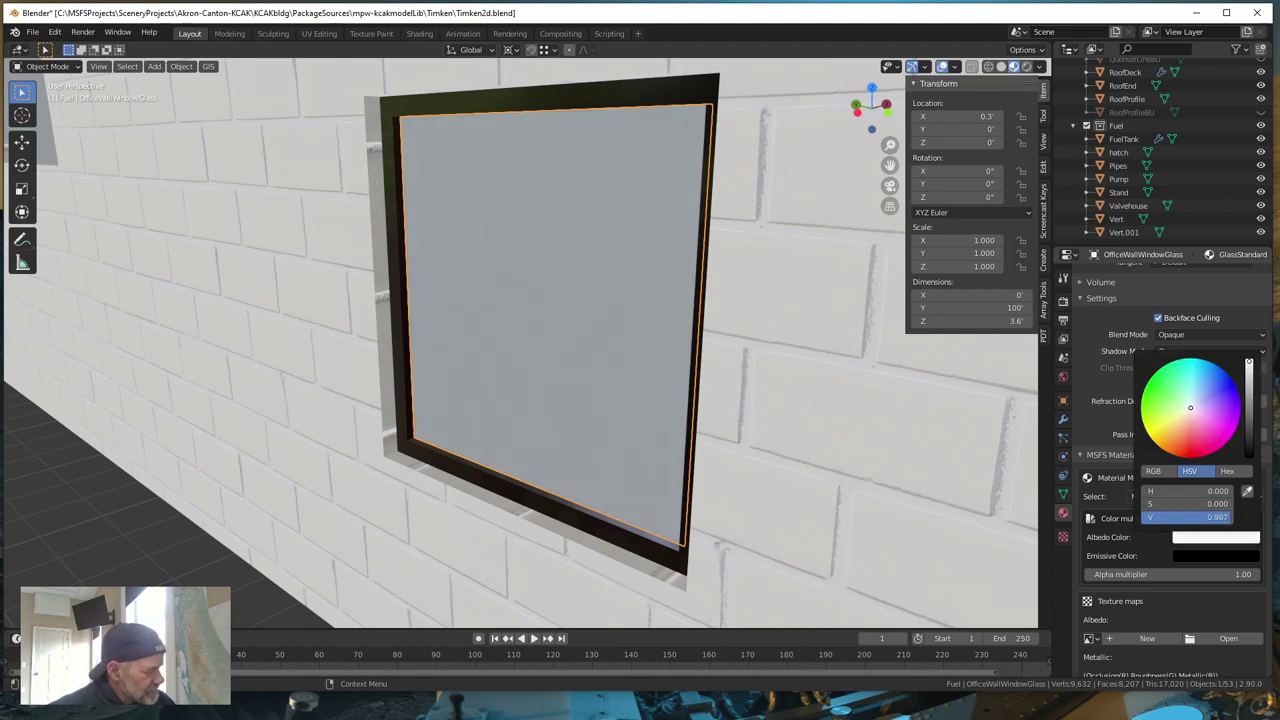
{"action": "left_click_drag", "start_coordinate": [1249, 366], "coordinate": [1249, 372]}
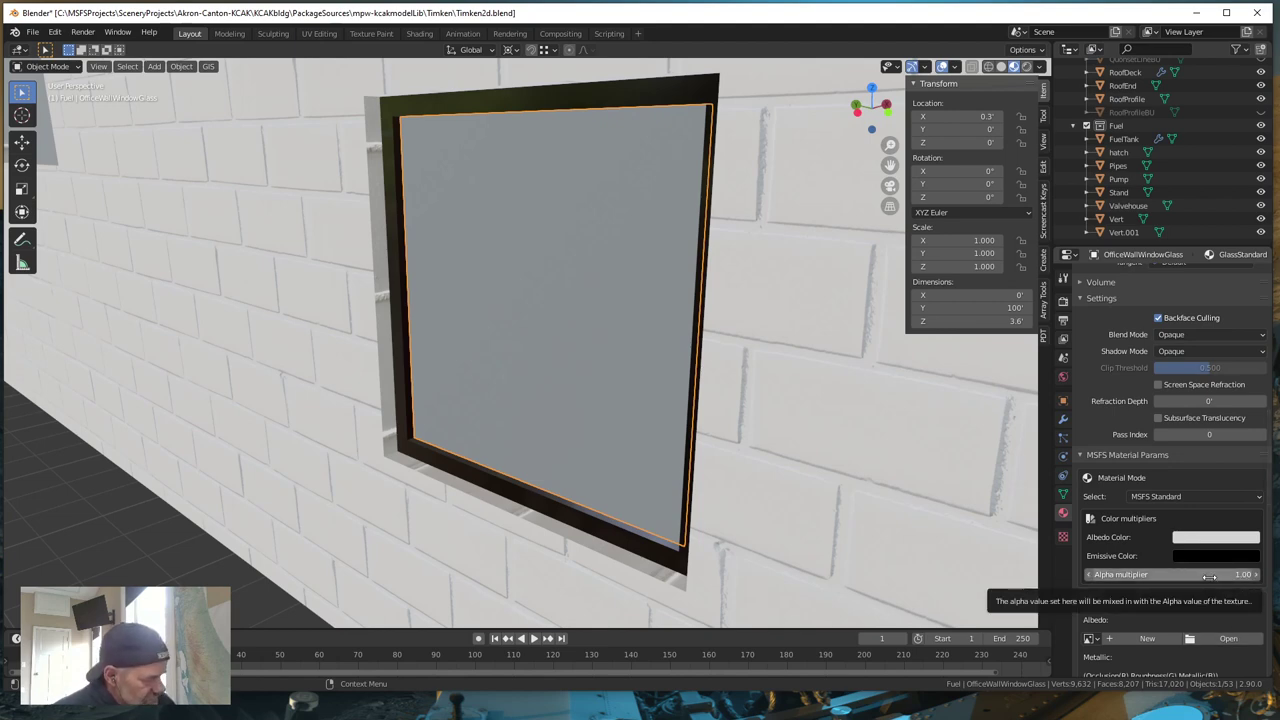
- Set the alpha multiplier to 0.25
{"action": "left_click", "coordinate": [1209, 576]}
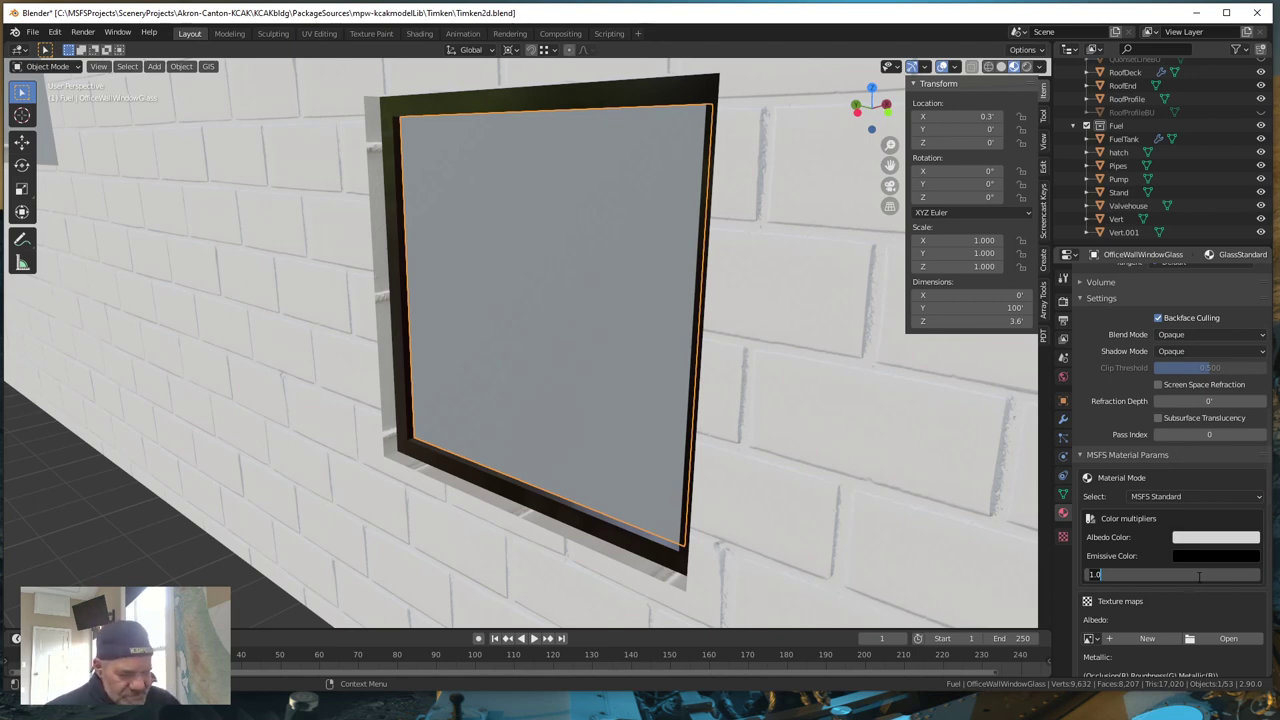
{"action": "key", "text": "BackSpace"}
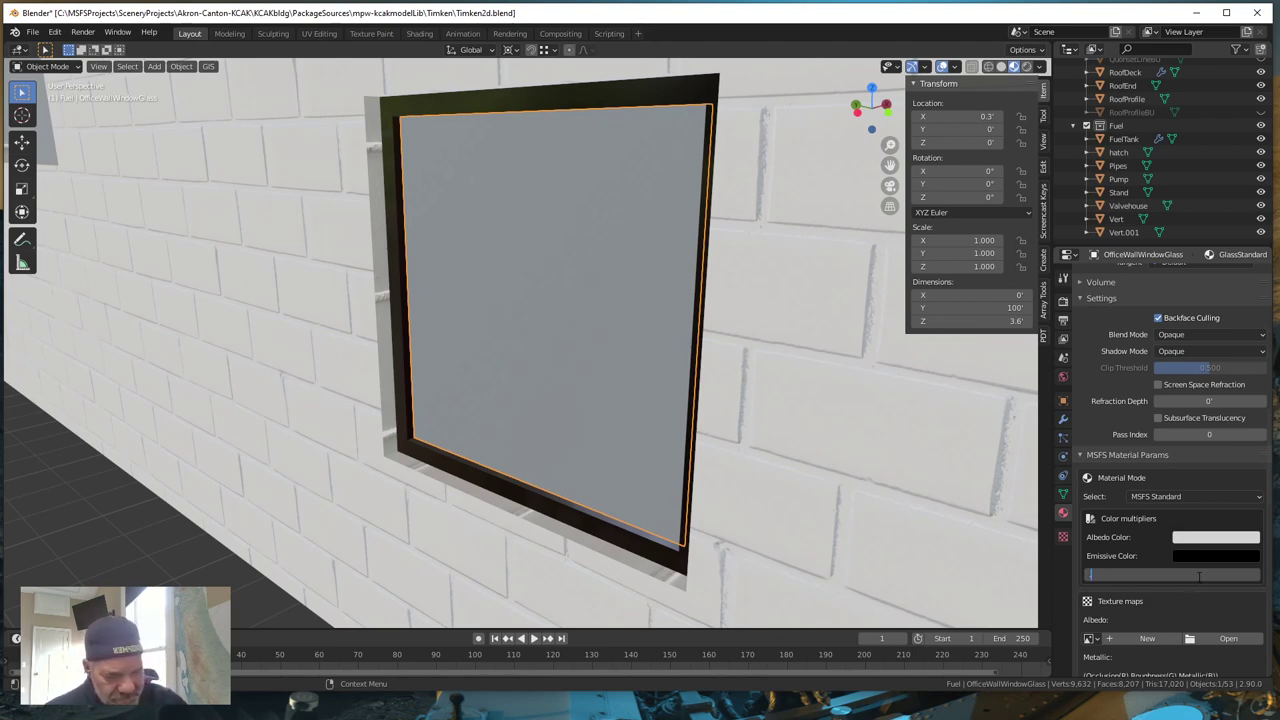
{"action": "type", "text": ".25"}
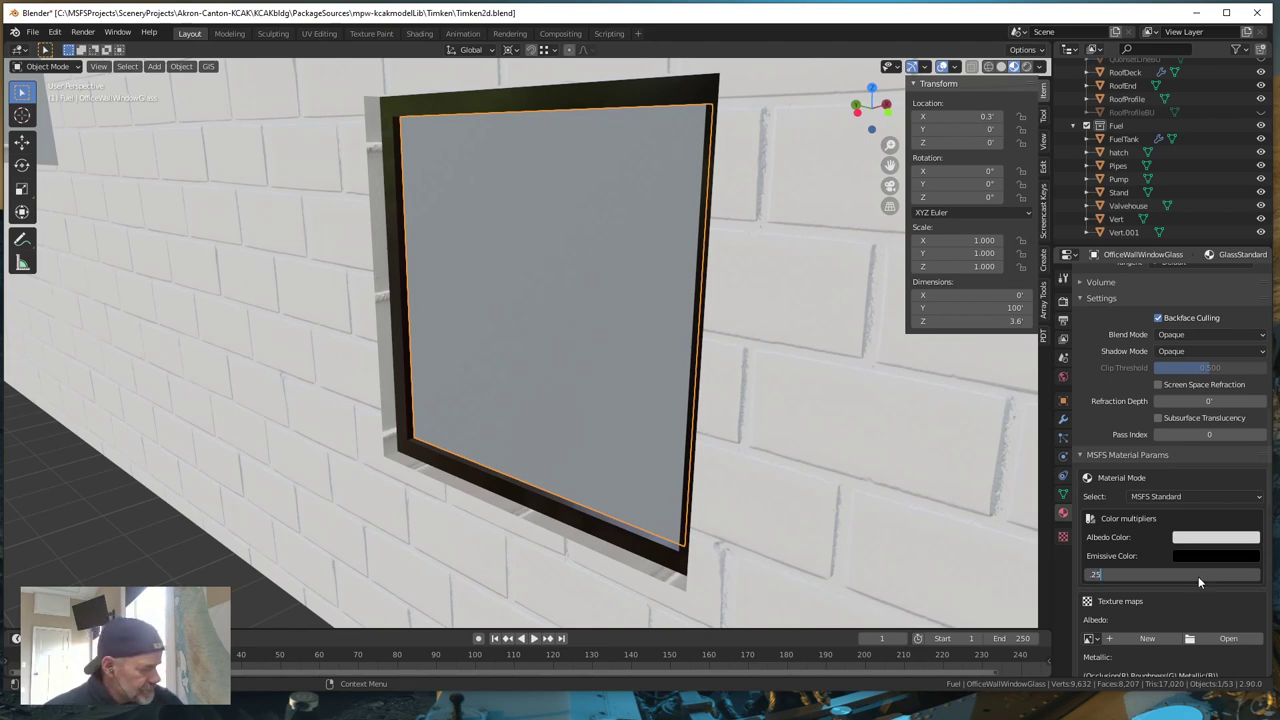
{"action": "key", "text": "Return"}
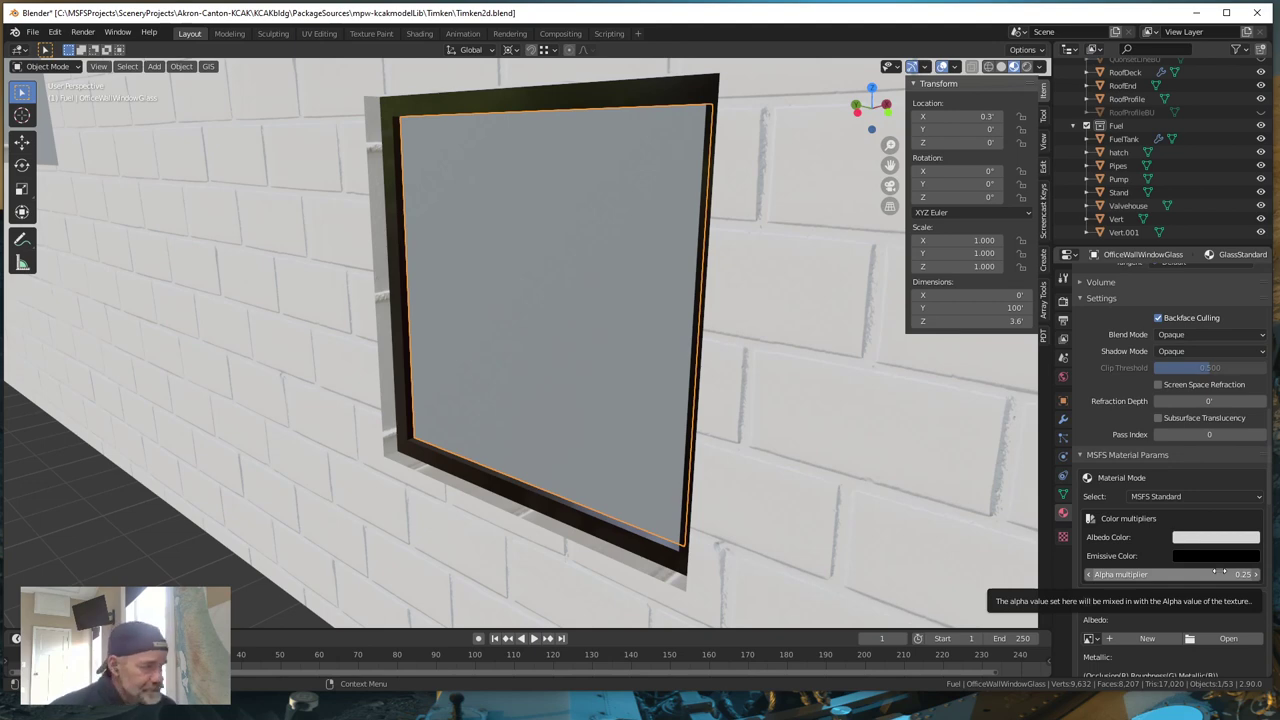
- Change the alpha multiplier to 0.75
{"action": "scroll", "coordinate": [1200, 430], "scroll_direction": "up", "scroll_amount": 5}
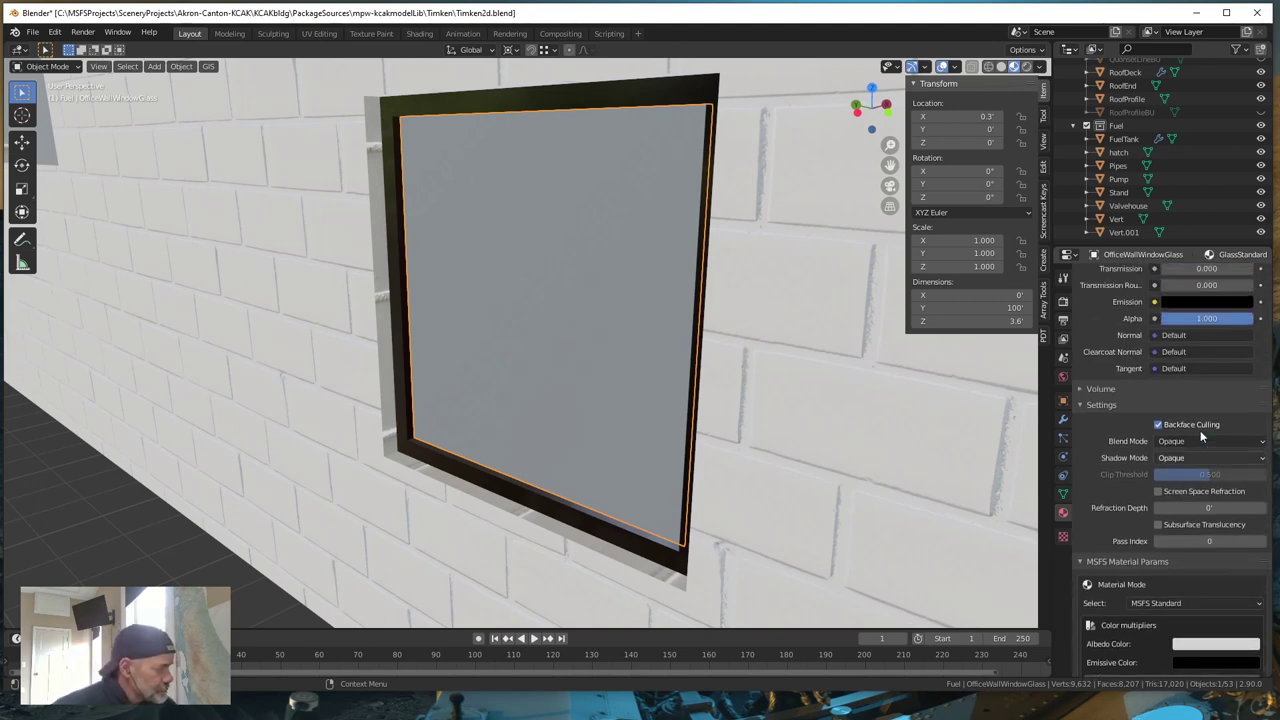
{"action": "scroll", "coordinate": [1200, 430], "scroll_direction": "up", "scroll_amount": 8}
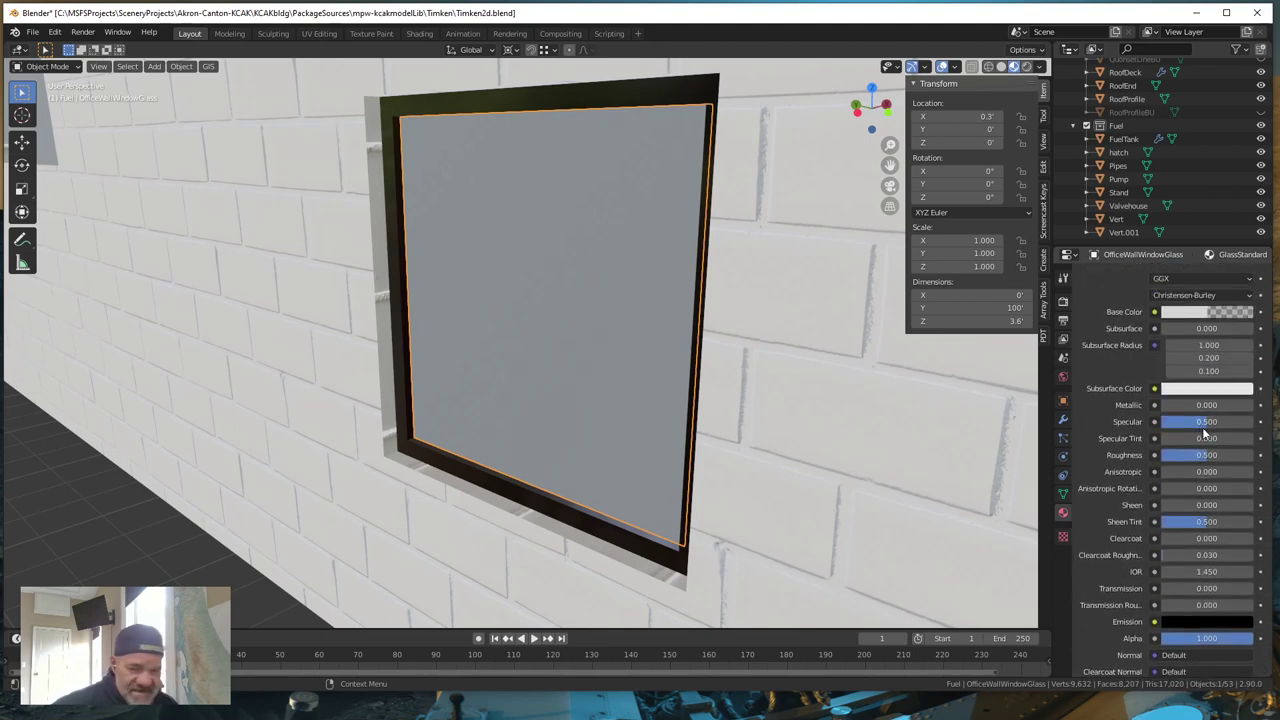
{"action": "scroll", "coordinate": [1167, 400], "scroll_direction": "up", "scroll_amount": 2}
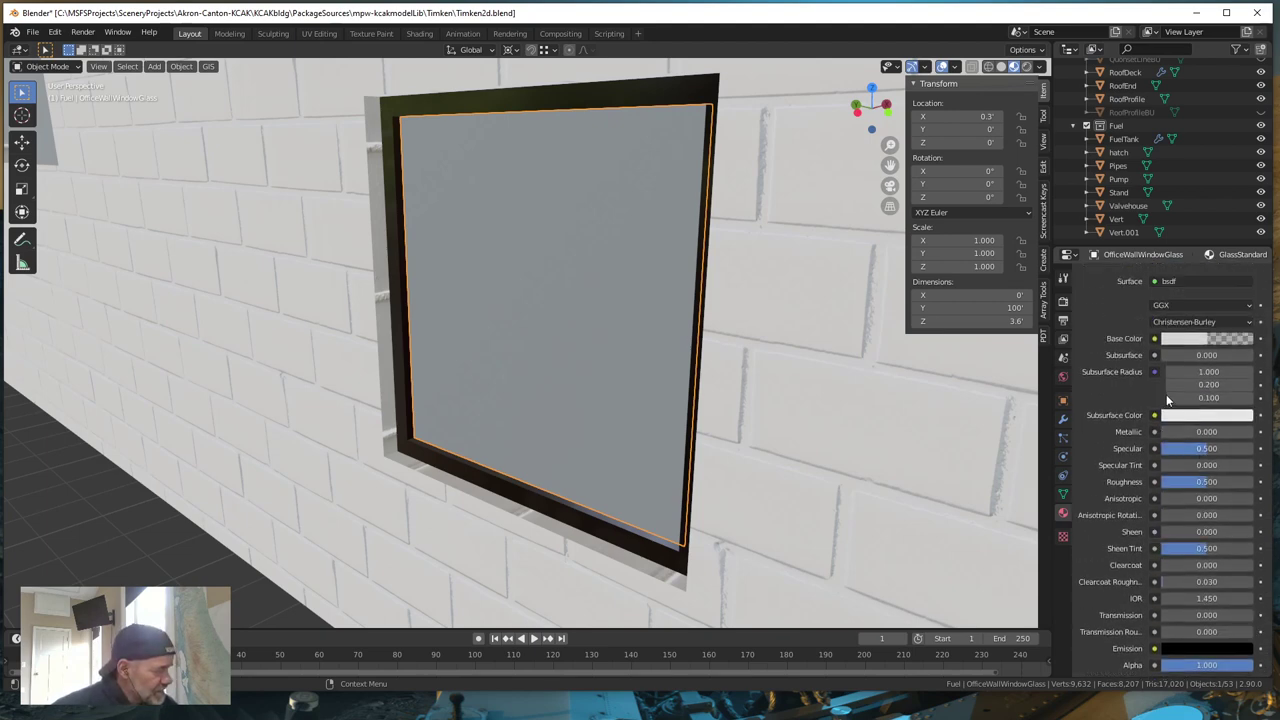
{"action": "scroll", "coordinate": [1167, 400], "scroll_direction": "up", "scroll_amount": 2}
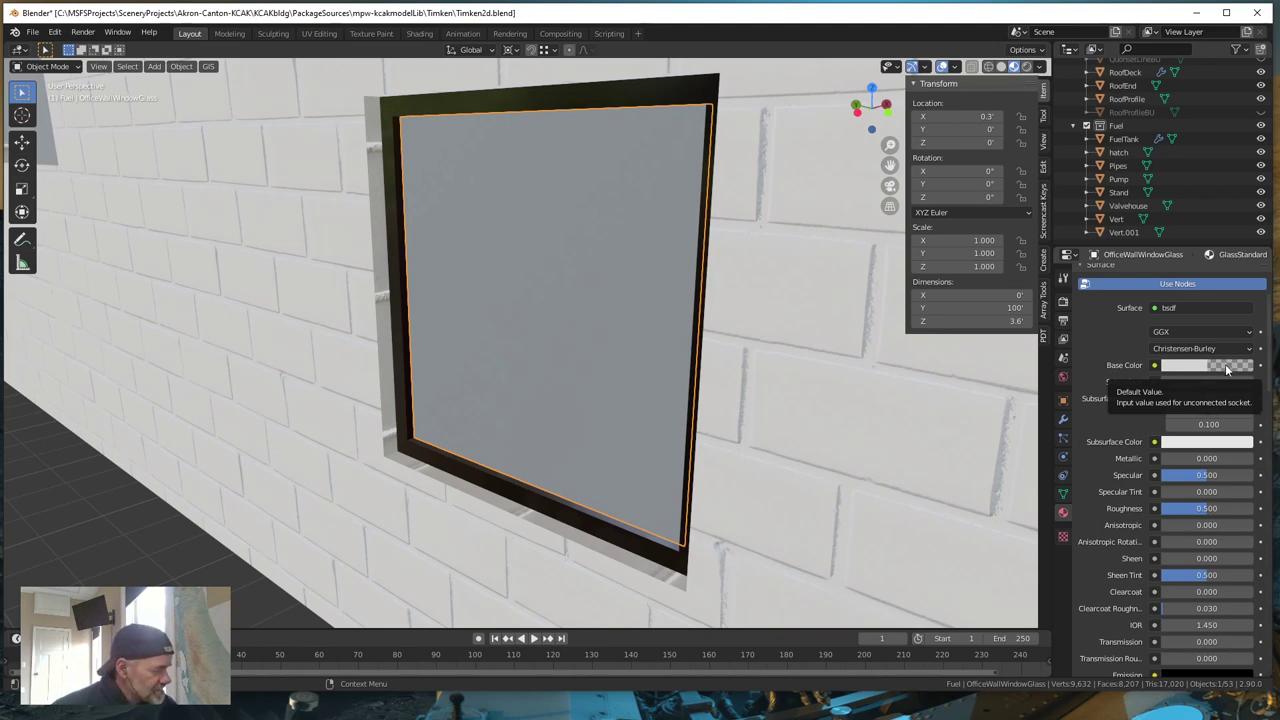
{"action": "scroll", "coordinate": [1208, 514], "scroll_direction": "down", "scroll_amount": 8}
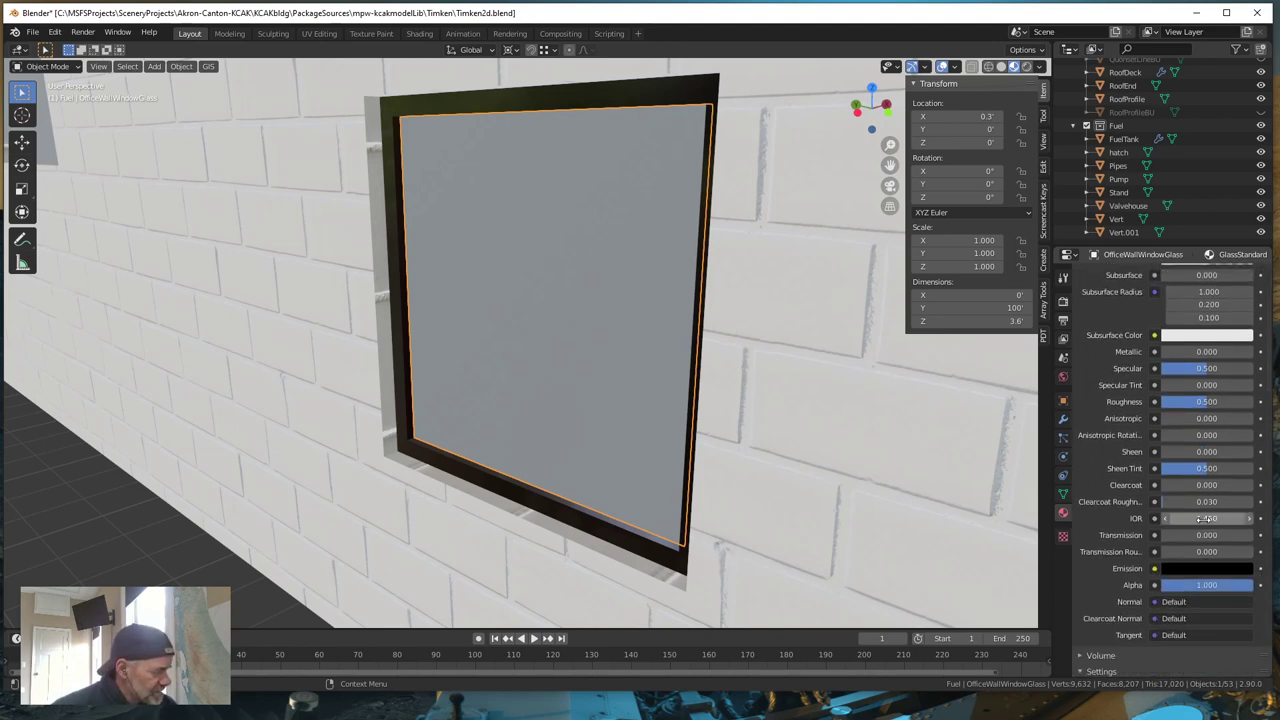
{"action": "scroll", "coordinate": [1203, 530], "scroll_direction": "down", "scroll_amount": 5}
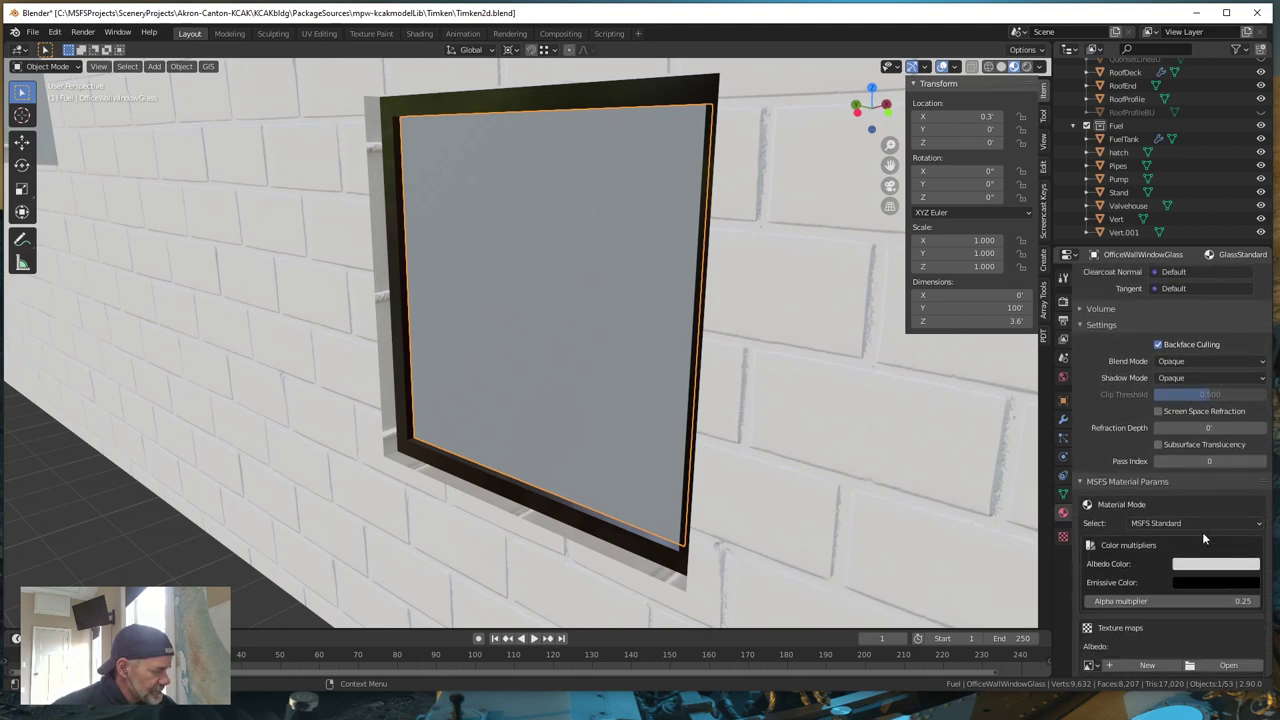
{"action": "left_click", "coordinate": [1237, 547]}
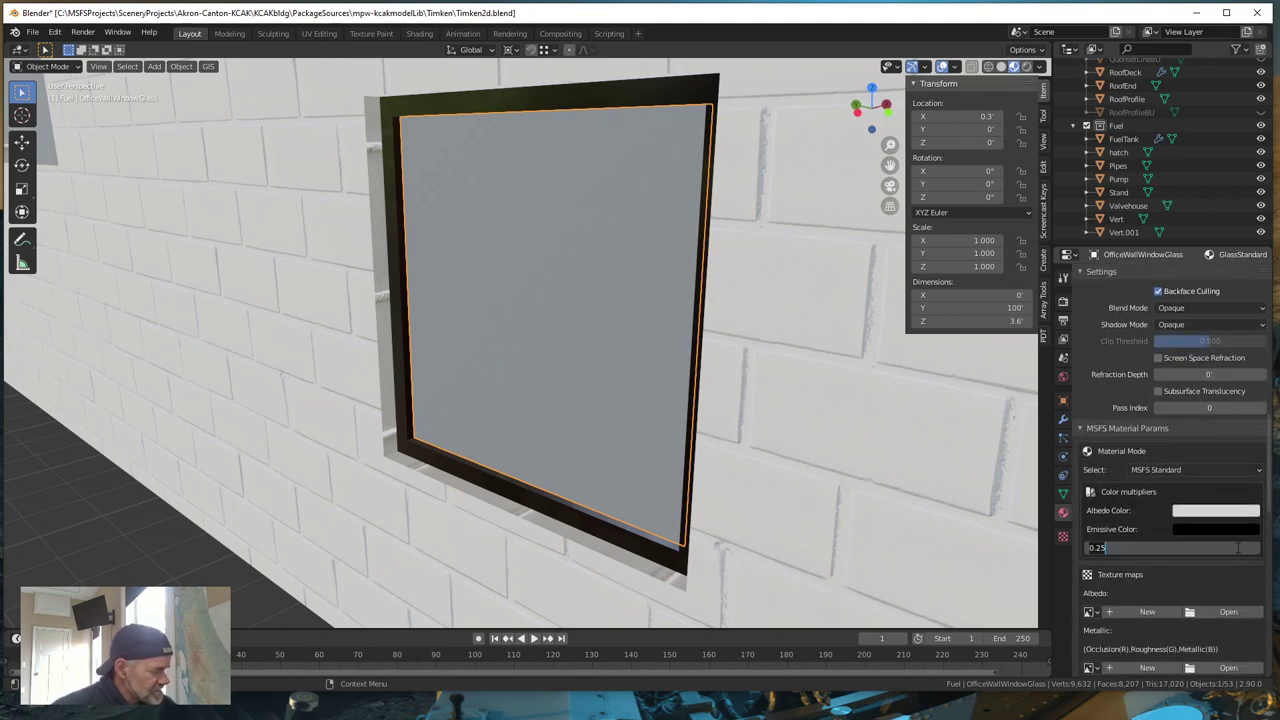
{"action": "type", "text": ".75"}
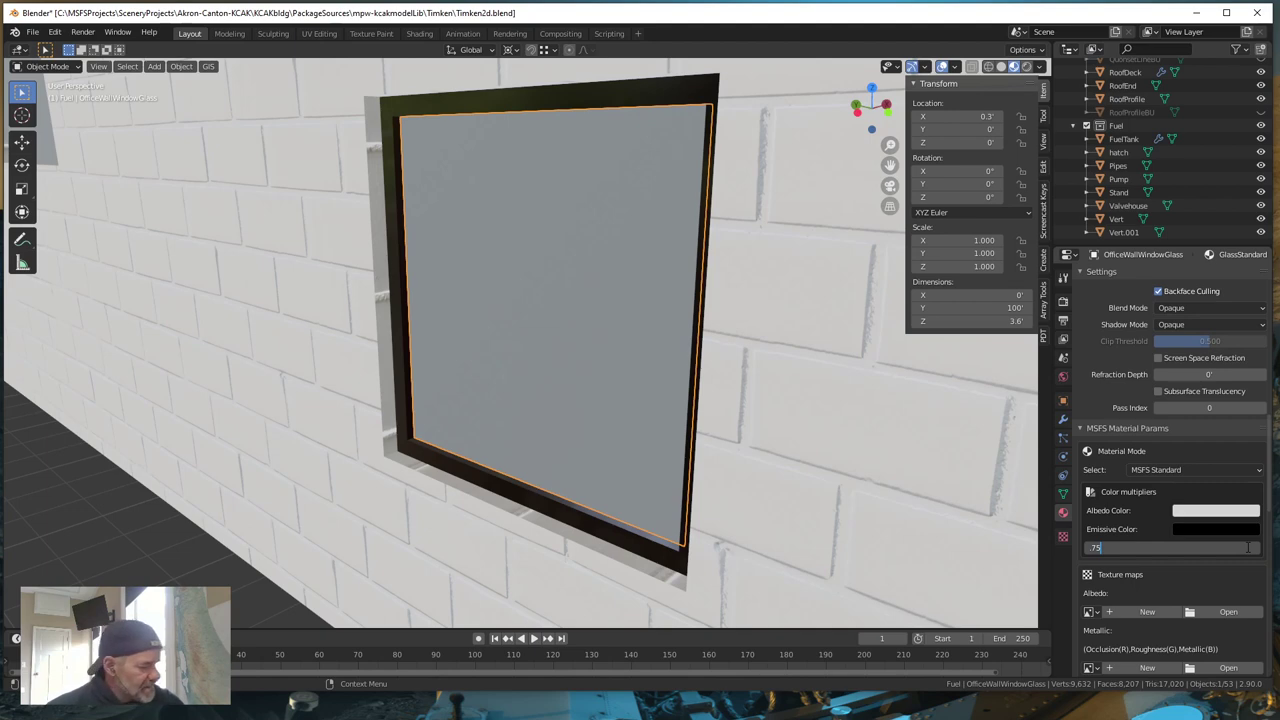
{"action": "key", "text": "Return"}
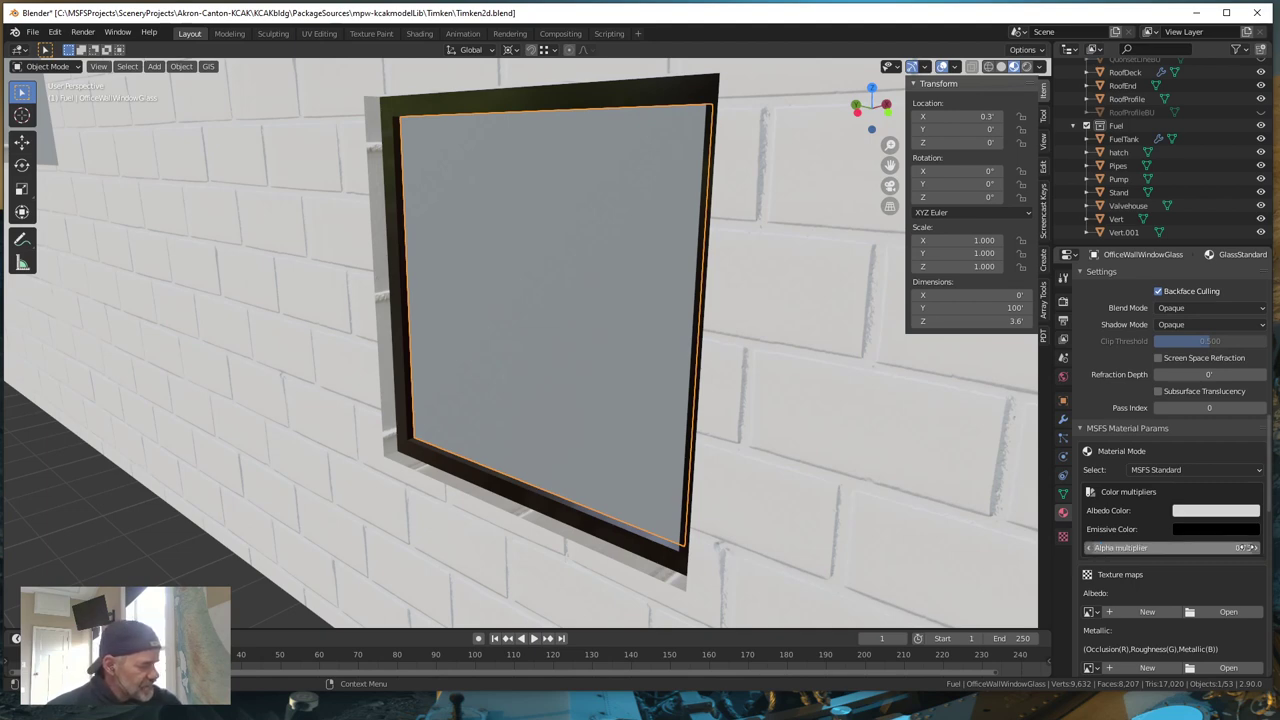
{"action": "scroll", "coordinate": [1186, 539], "scroll_direction": "up", "scroll_amount": 8}
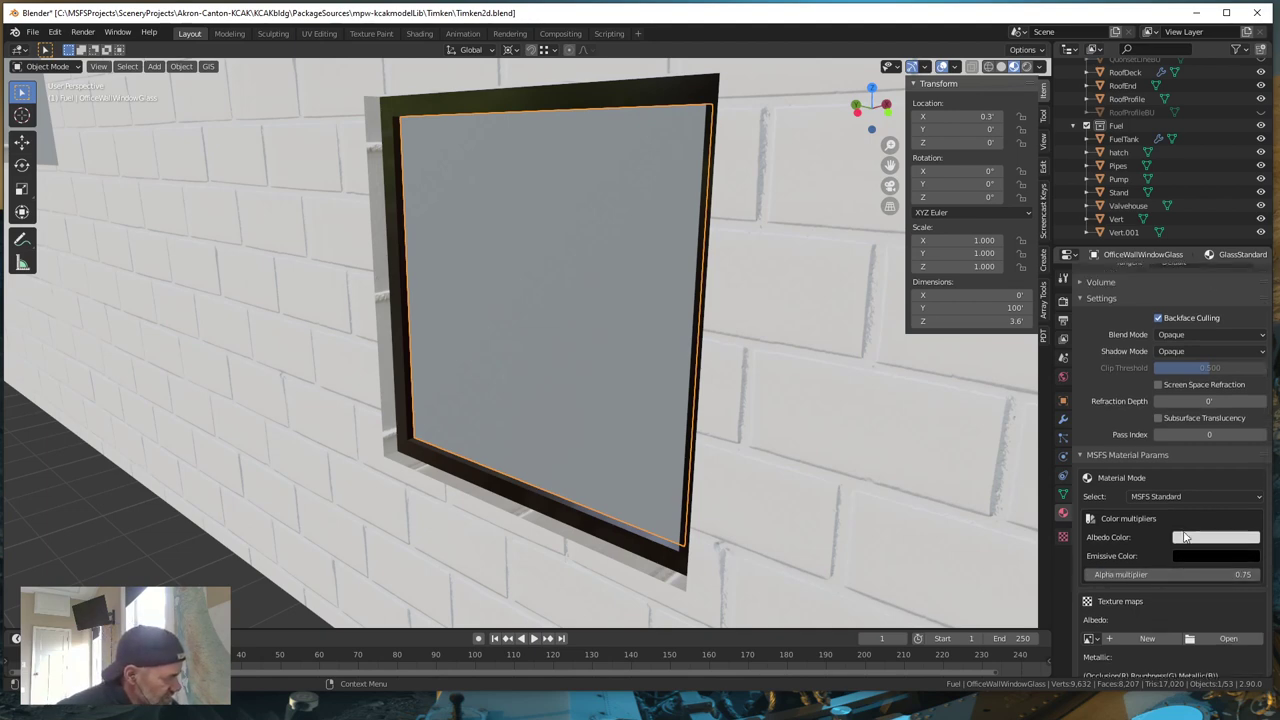
{"action": "scroll", "coordinate": [1198, 525], "scroll_direction": "up", "scroll_amount": 5}
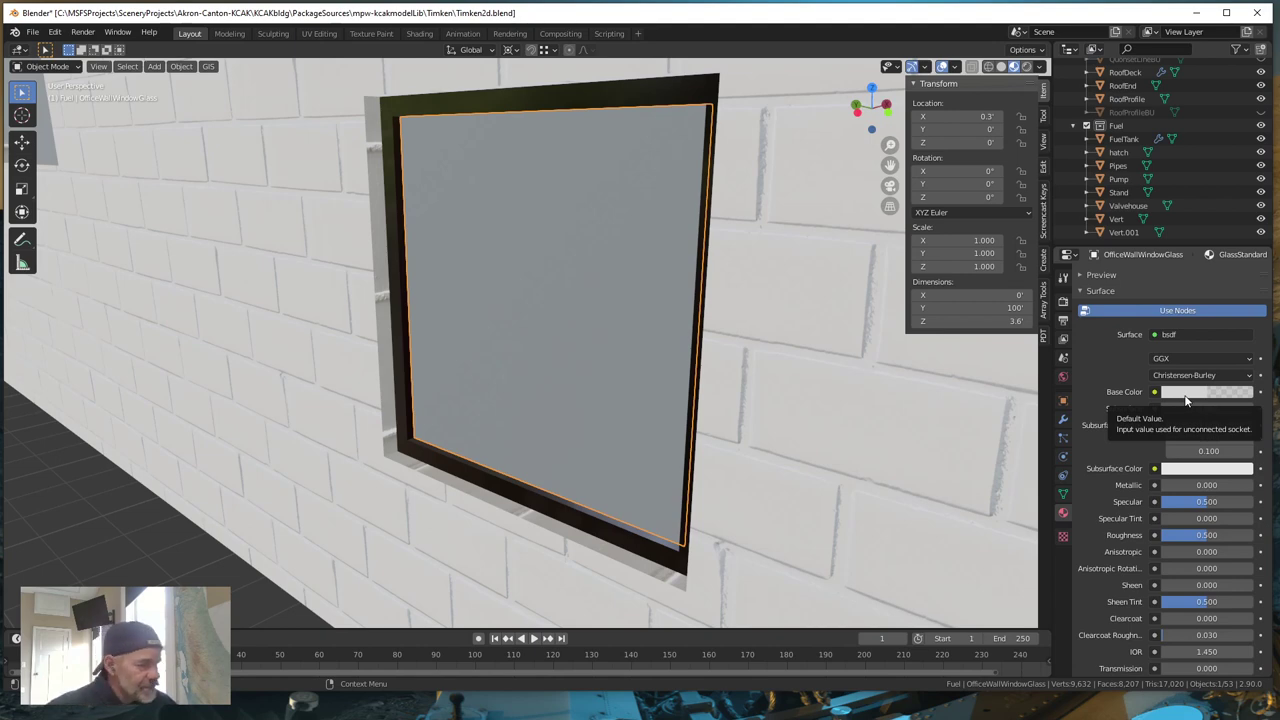
- Tint the Principled BSDF base colour a dark reddish brown with value 0.247
{"action": "scroll", "coordinate": [1194, 420], "scroll_direction": "up", "scroll_amount": 3}
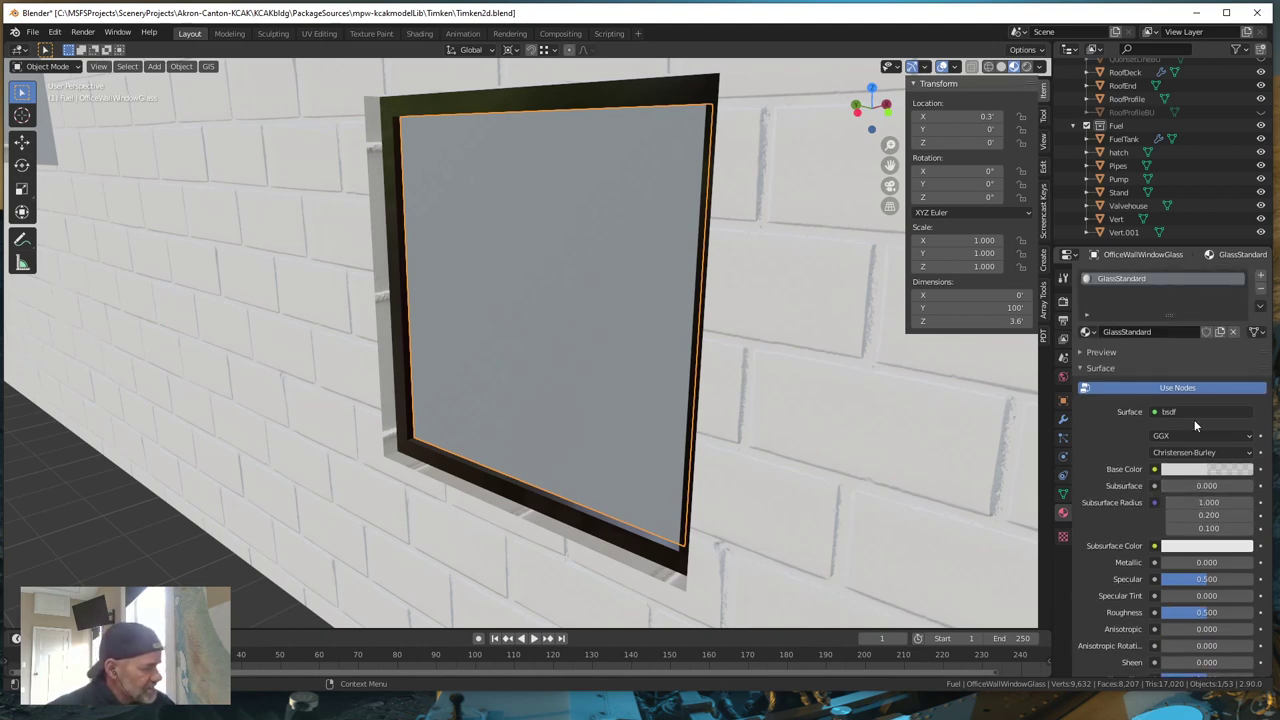
{"action": "left_click", "coordinate": [1180, 472]}
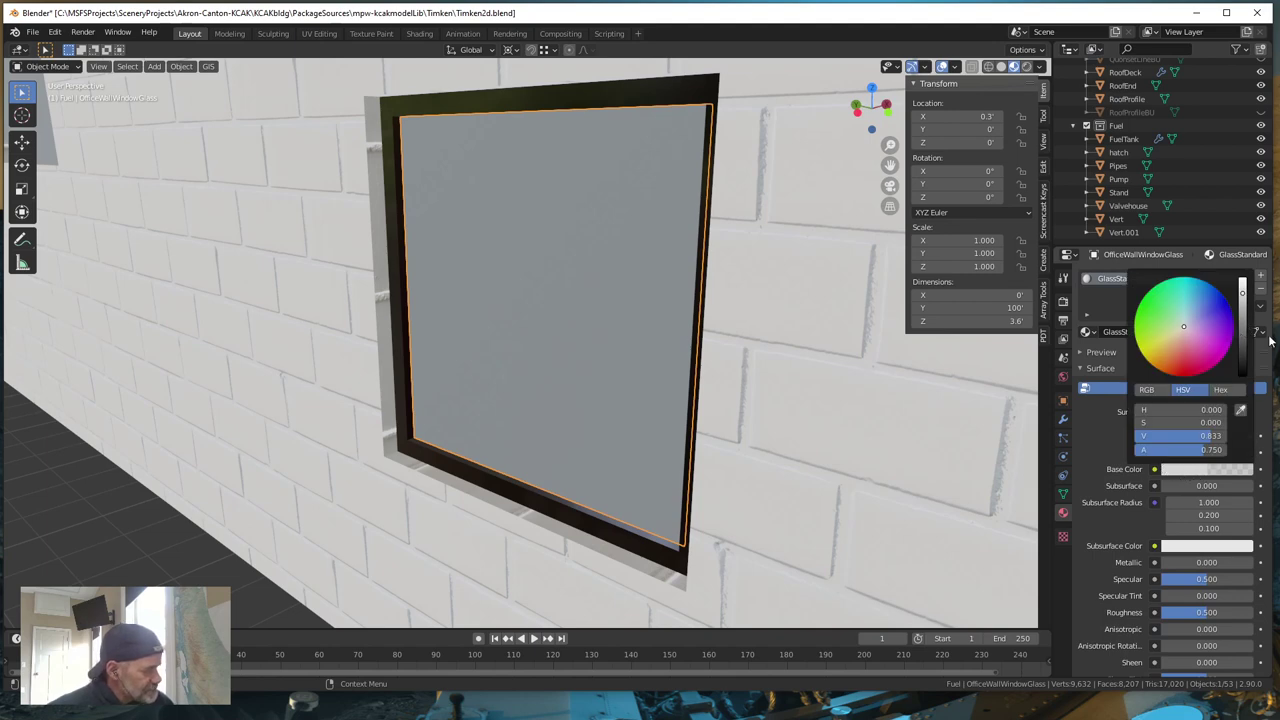
{"action": "left_click", "coordinate": [1186, 472]}
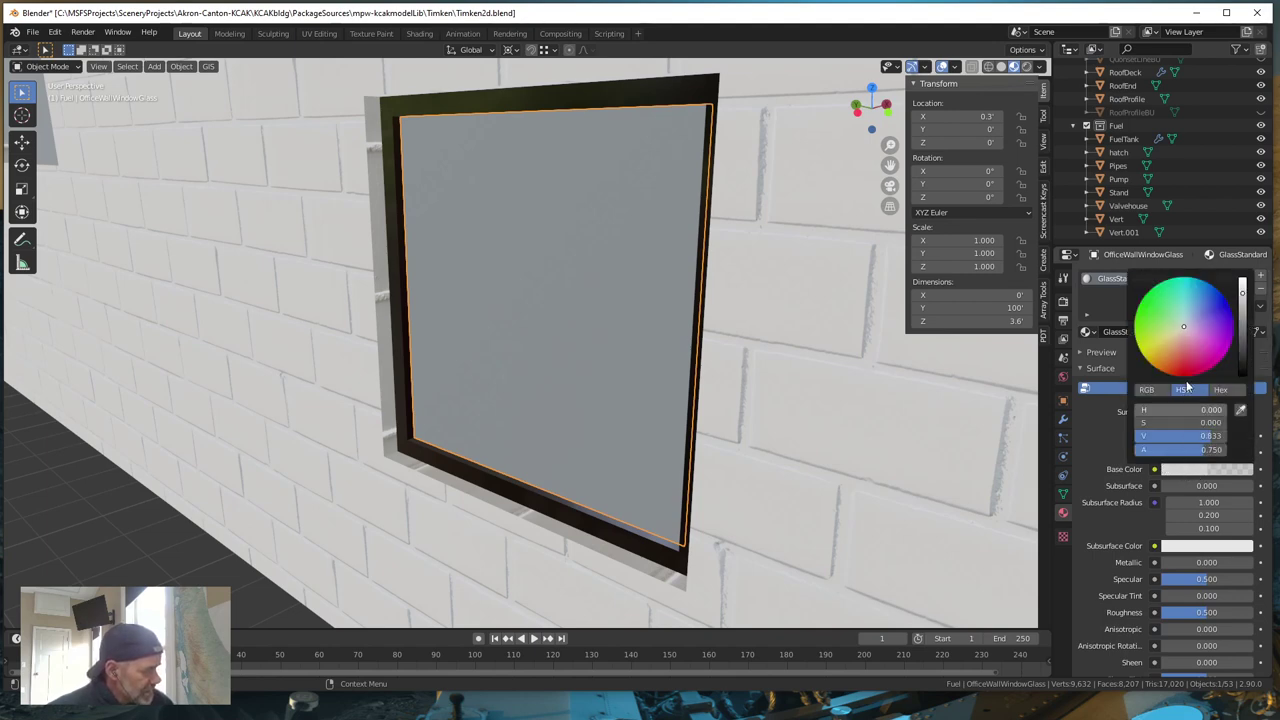
{"action": "left_click_drag", "start_coordinate": [1184, 330], "coordinate": [1178, 363]}
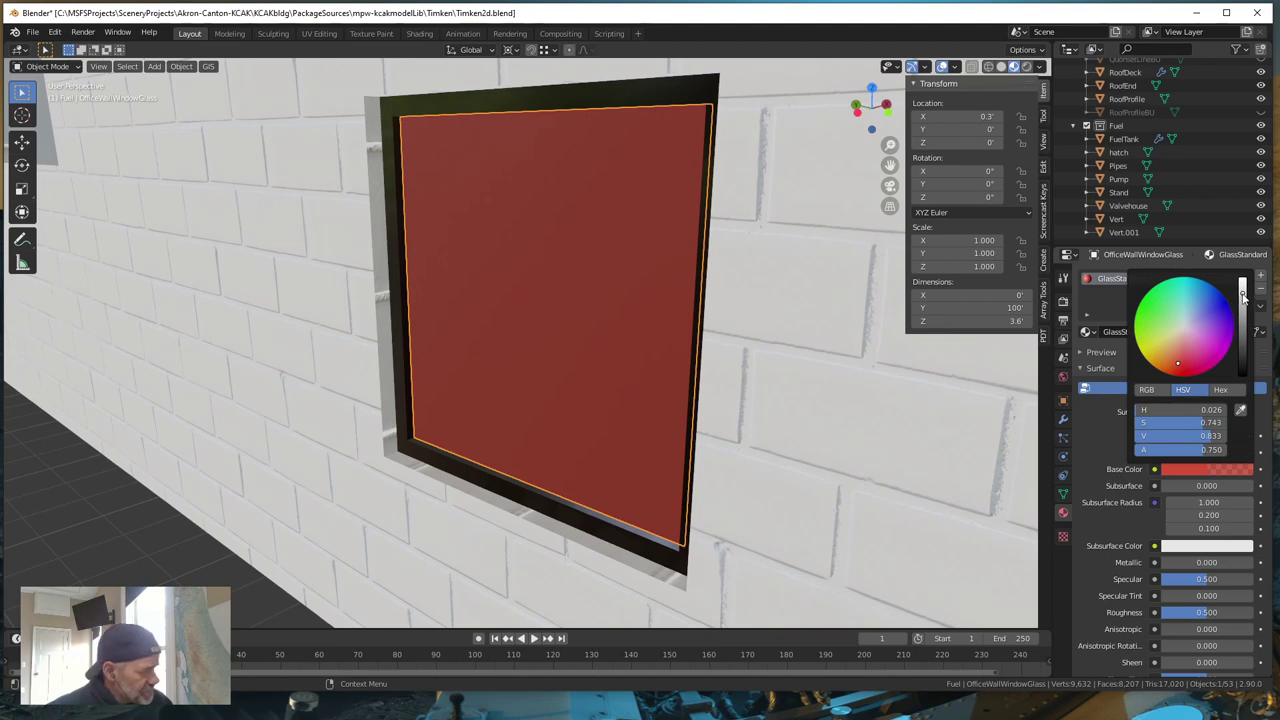
{"action": "left_click_drag", "start_coordinate": [1242, 292], "coordinate": [1242, 355]}
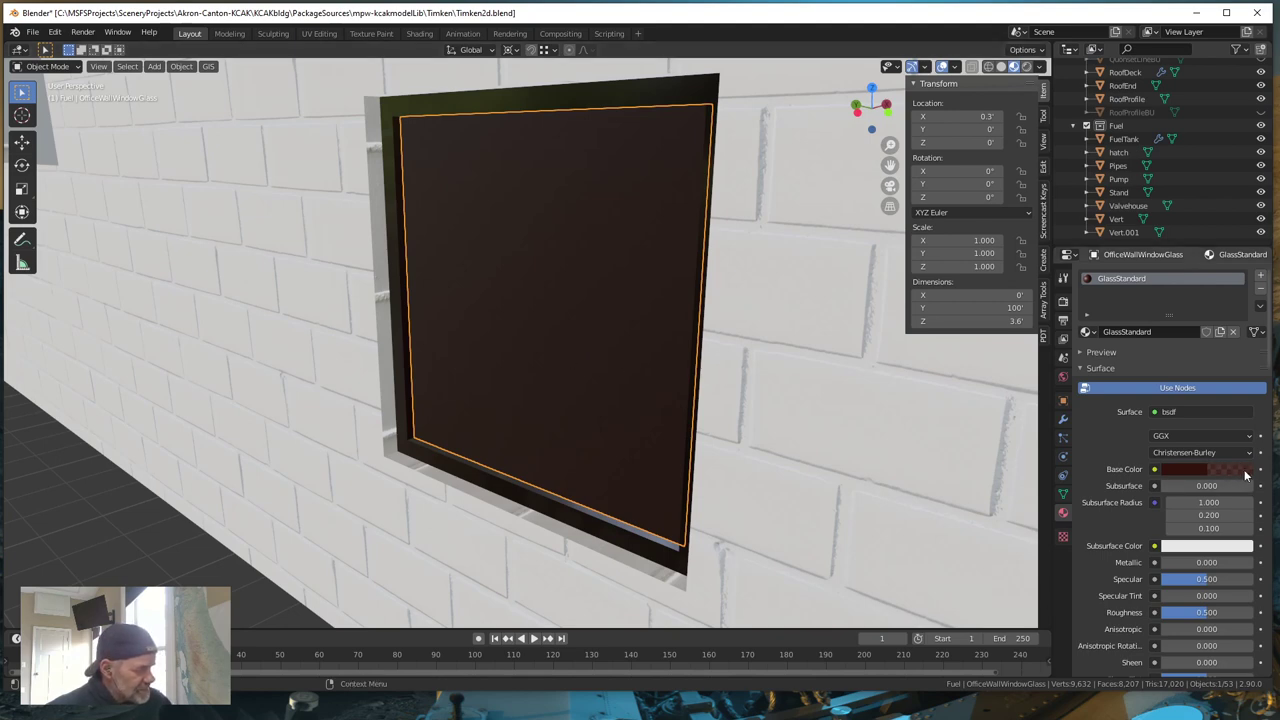
- Give the GlassStandard surface Metallic 0.353 and Roughness 0.126
{"action": "scroll", "coordinate": [1219, 485], "scroll_direction": "down", "scroll_amount": 7}
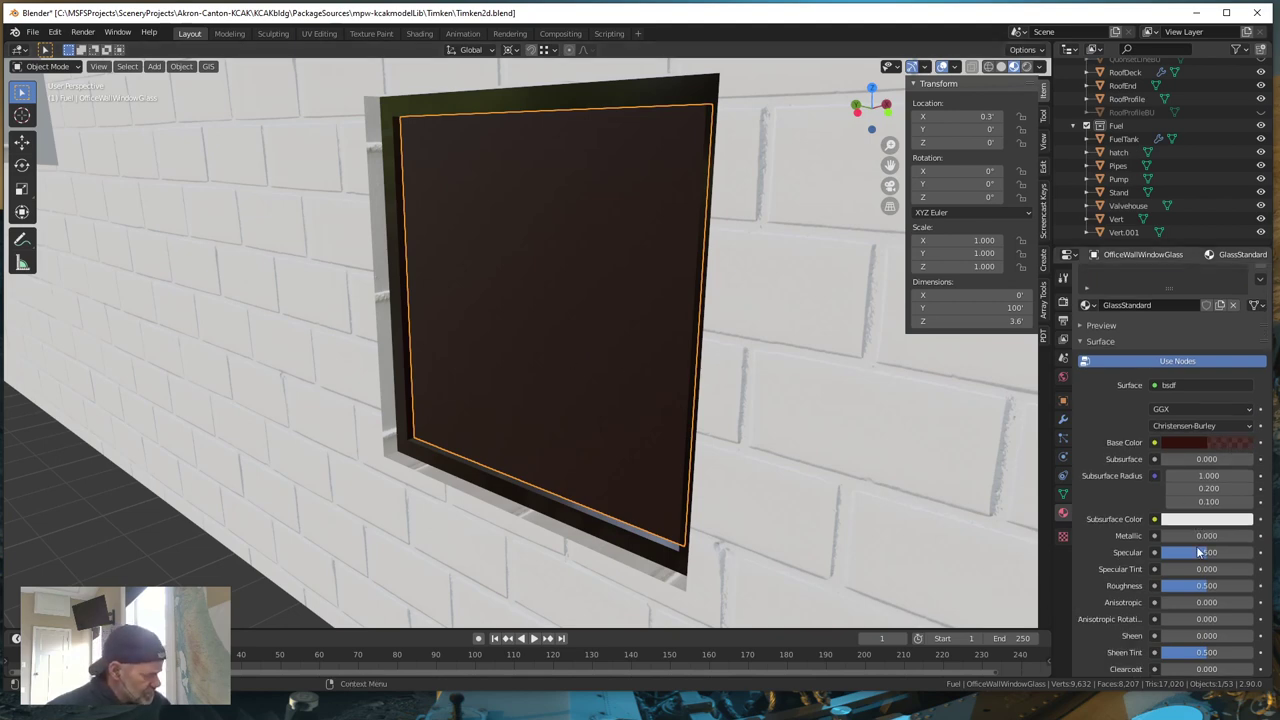
{"action": "scroll", "coordinate": [1210, 537], "scroll_direction": "down", "scroll_amount": 6}
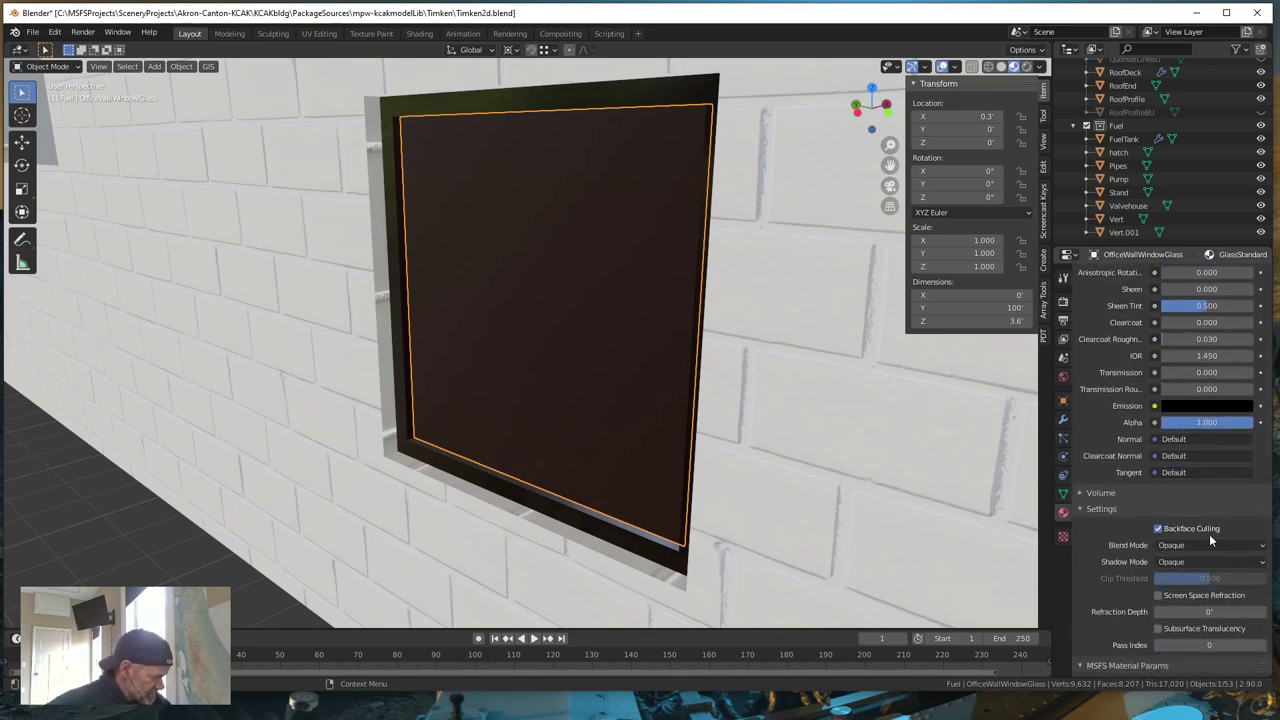
{"action": "scroll", "coordinate": [1206, 536], "scroll_direction": "up", "scroll_amount": 13}
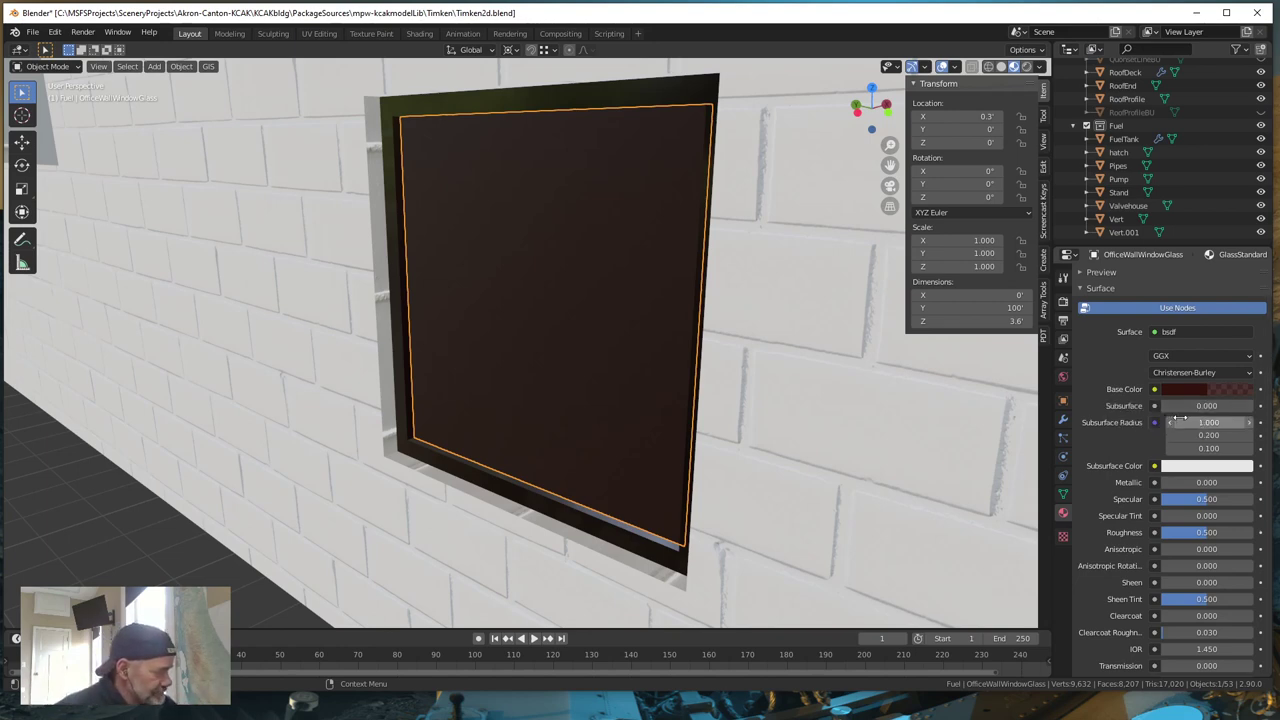
{"action": "scroll", "coordinate": [595, 418], "scroll_direction": "down", "scroll_amount": 5}
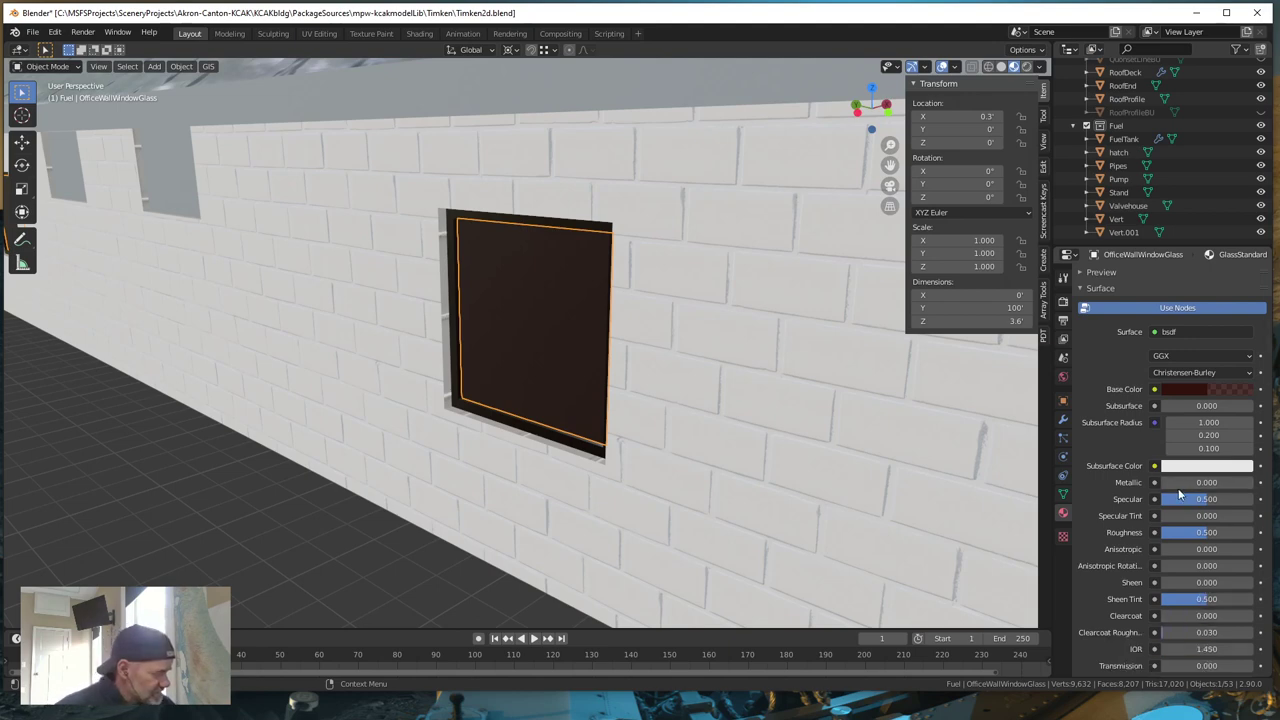
{"action": "left_click_drag", "start_coordinate": [1166, 481], "coordinate": [1194, 481]}
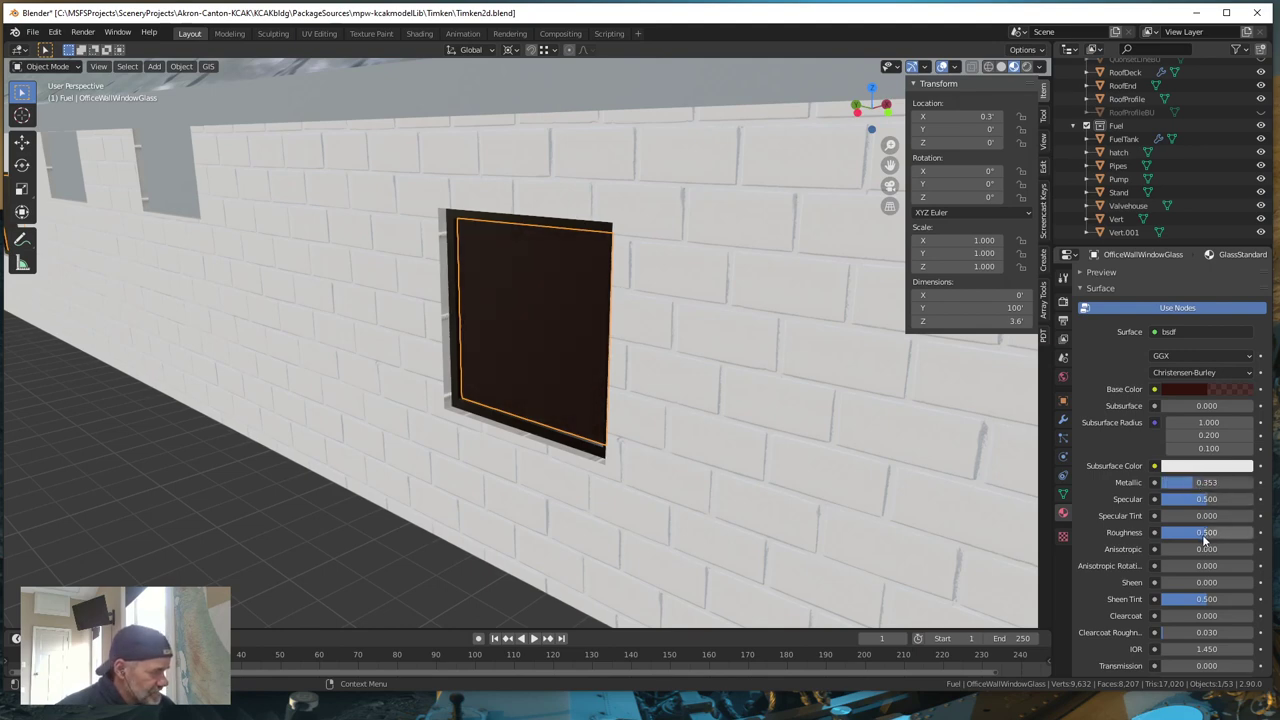
{"action": "left_click_drag", "start_coordinate": [1206, 532], "coordinate": [1173, 532]}
- Frame the glass pane and orbit the view to inspect its reflective look
{"action": "middle_click_drag", "start_coordinate": [506, 537], "coordinate": [506, 480]}
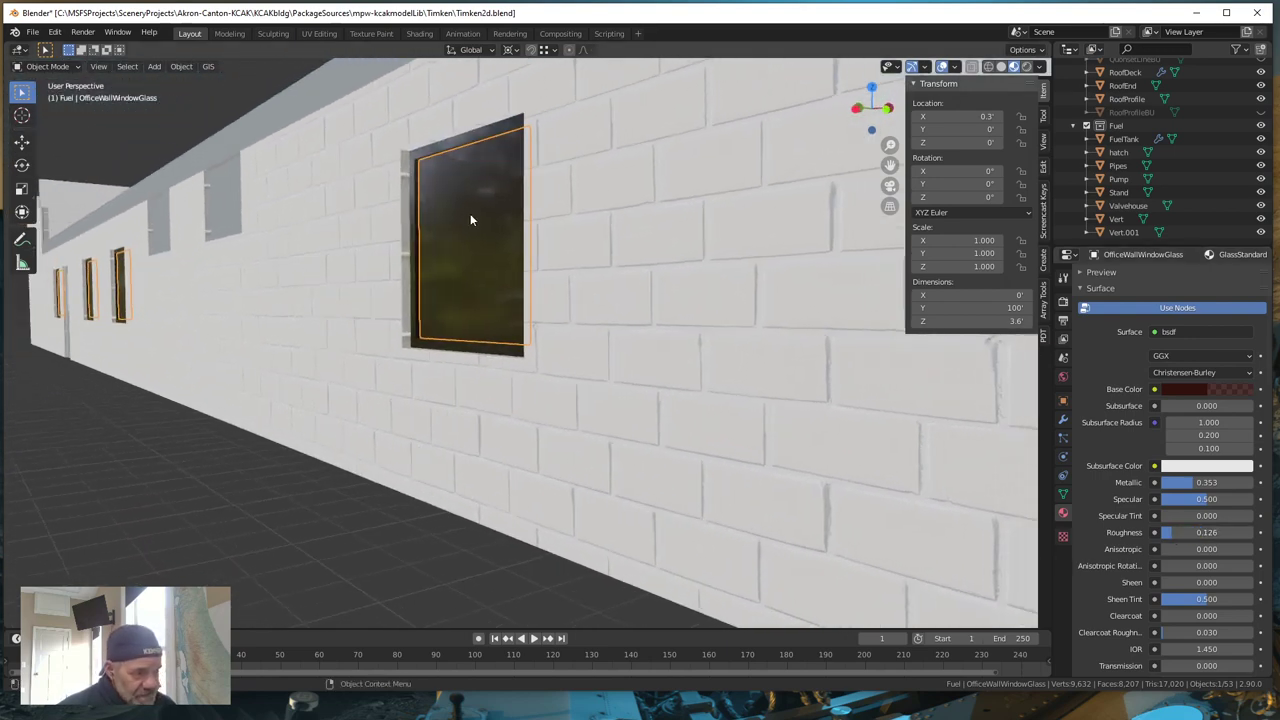
{"action": "scroll", "coordinate": [470, 220], "scroll_direction": "down", "scroll_amount": 3}
{"action": "key", "text": "KP_Decimal"}
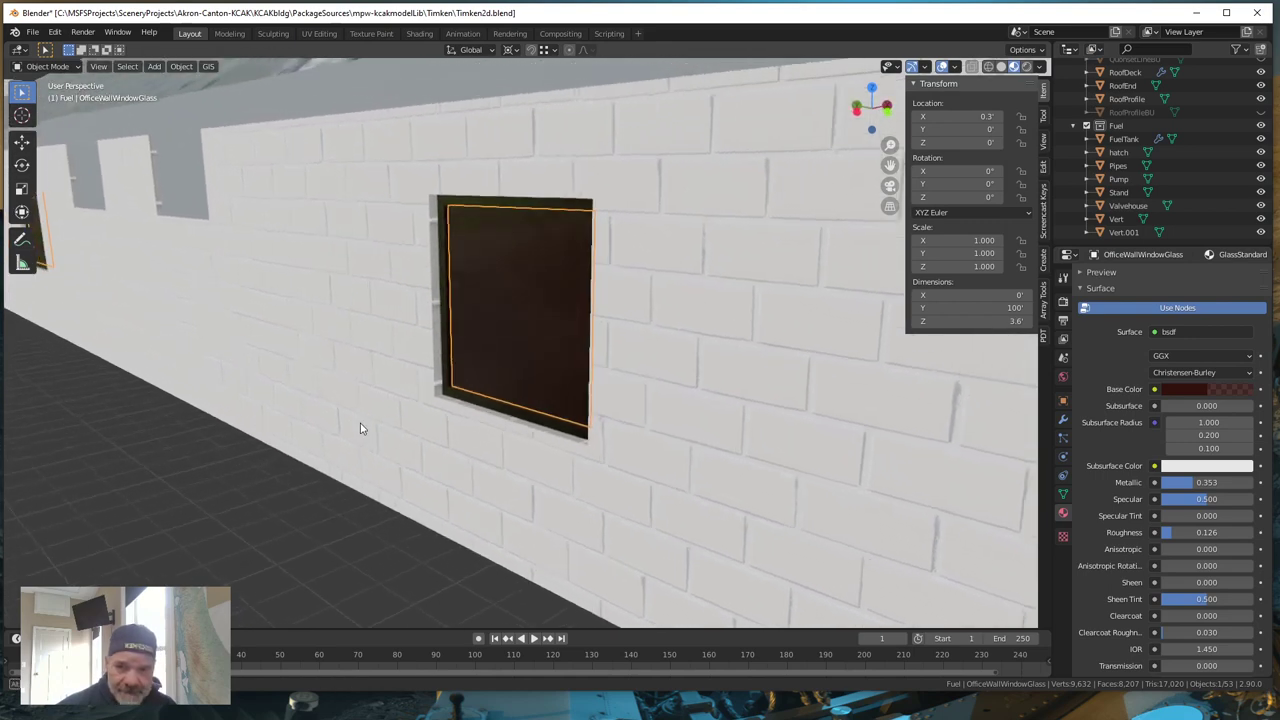
{"action": "middle_click_drag", "start_coordinate": [362, 428], "coordinate": [393, 425]}
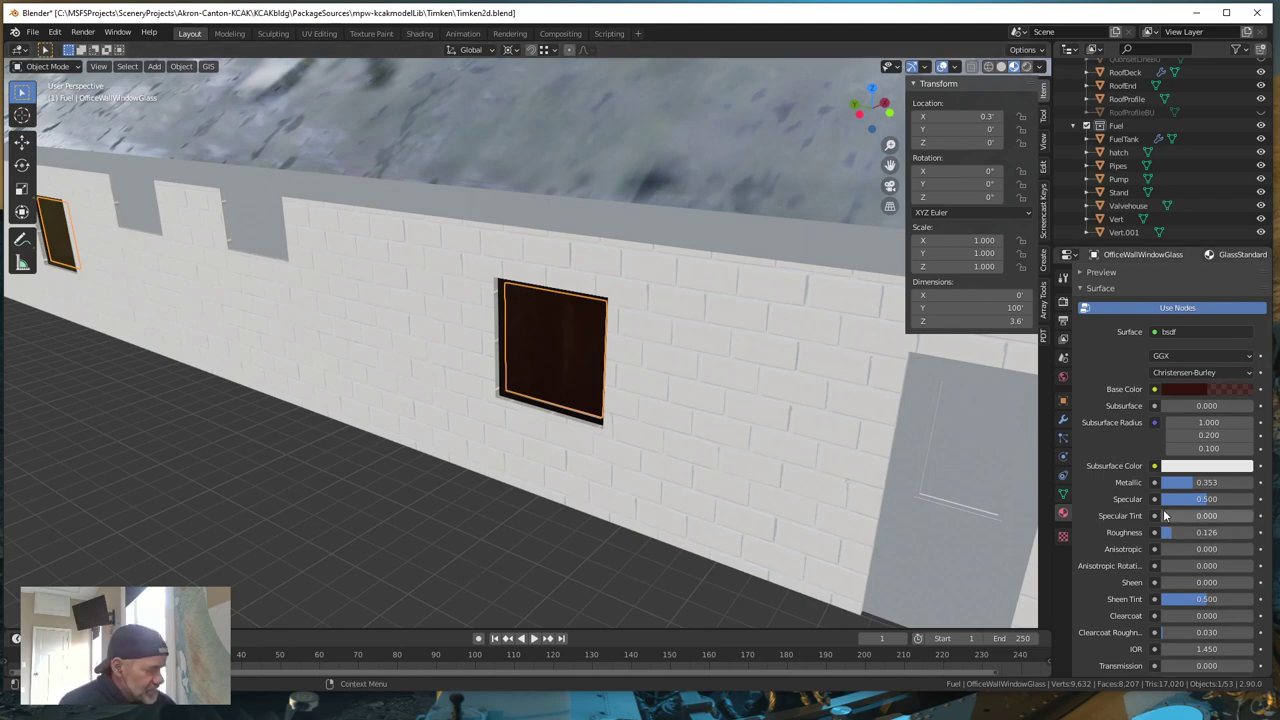
- Enter 0.6 as the GlassStandard Alpha multiplier under Color multipliers
{"action": "scroll", "coordinate": [1172, 520], "scroll_direction": "down", "scroll_amount": 2}
{"action": "scroll", "coordinate": [1176, 535], "scroll_direction": "down", "scroll_amount": 8}
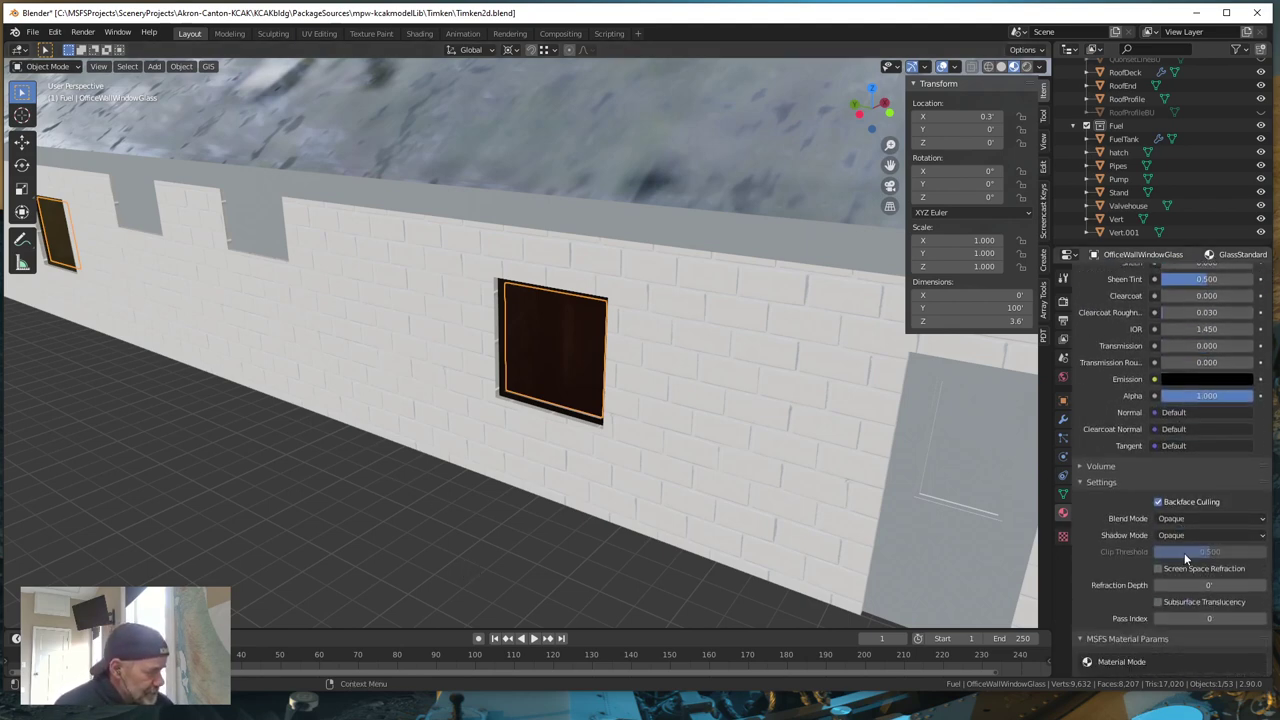
{"action": "scroll", "coordinate": [1186, 559], "scroll_direction": "down", "scroll_amount": 3}
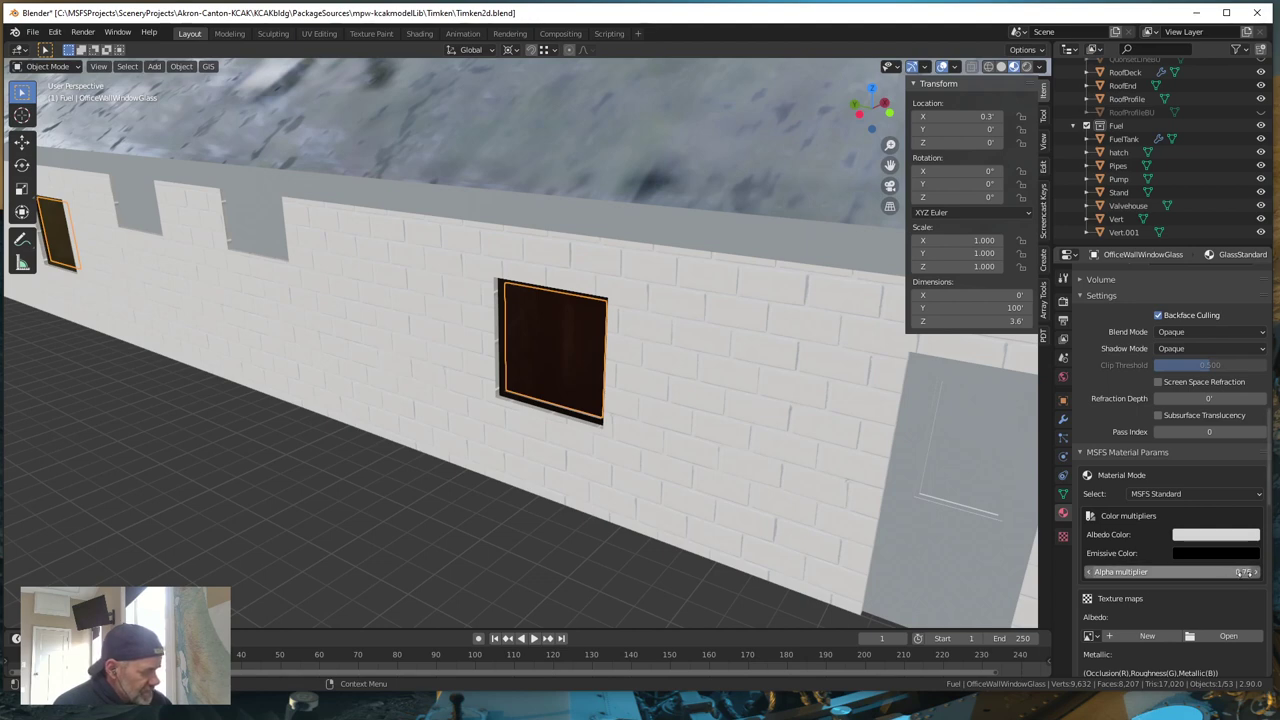
{"action": "left_click", "coordinate": [1241, 573]}
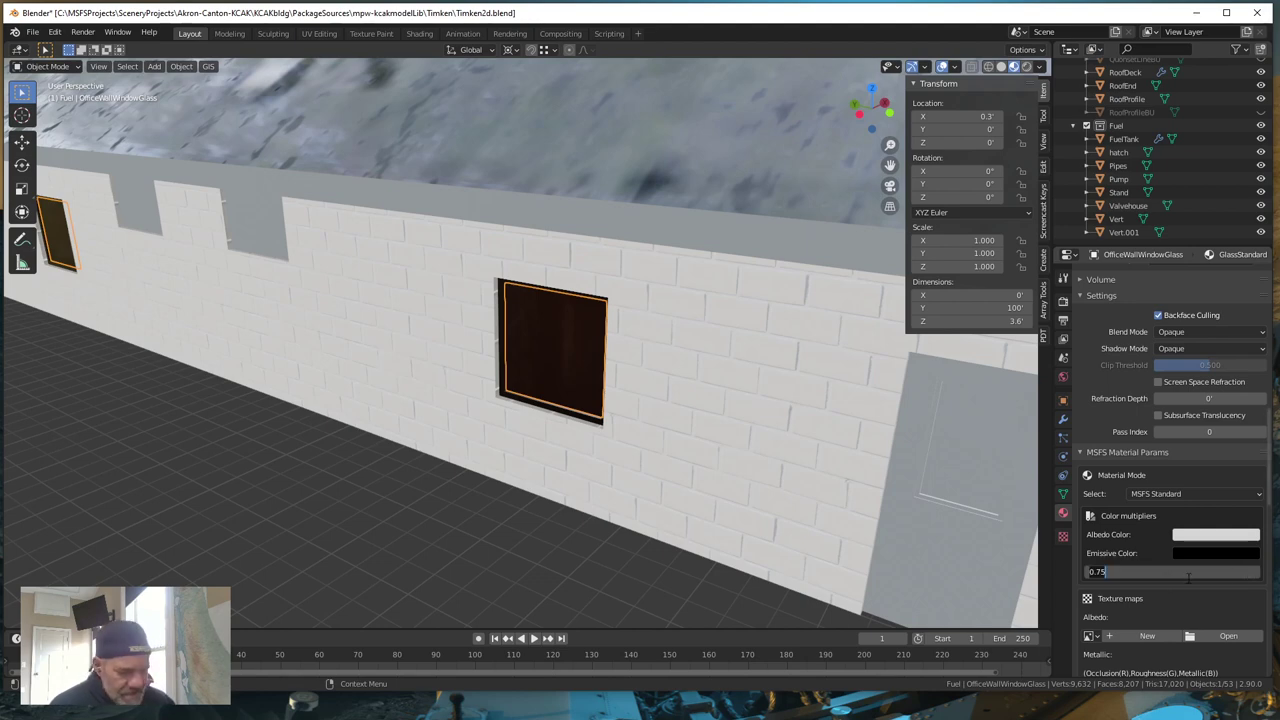
{"action": "type", "text": "0.6"}
{"action": "key", "text": "Return"}
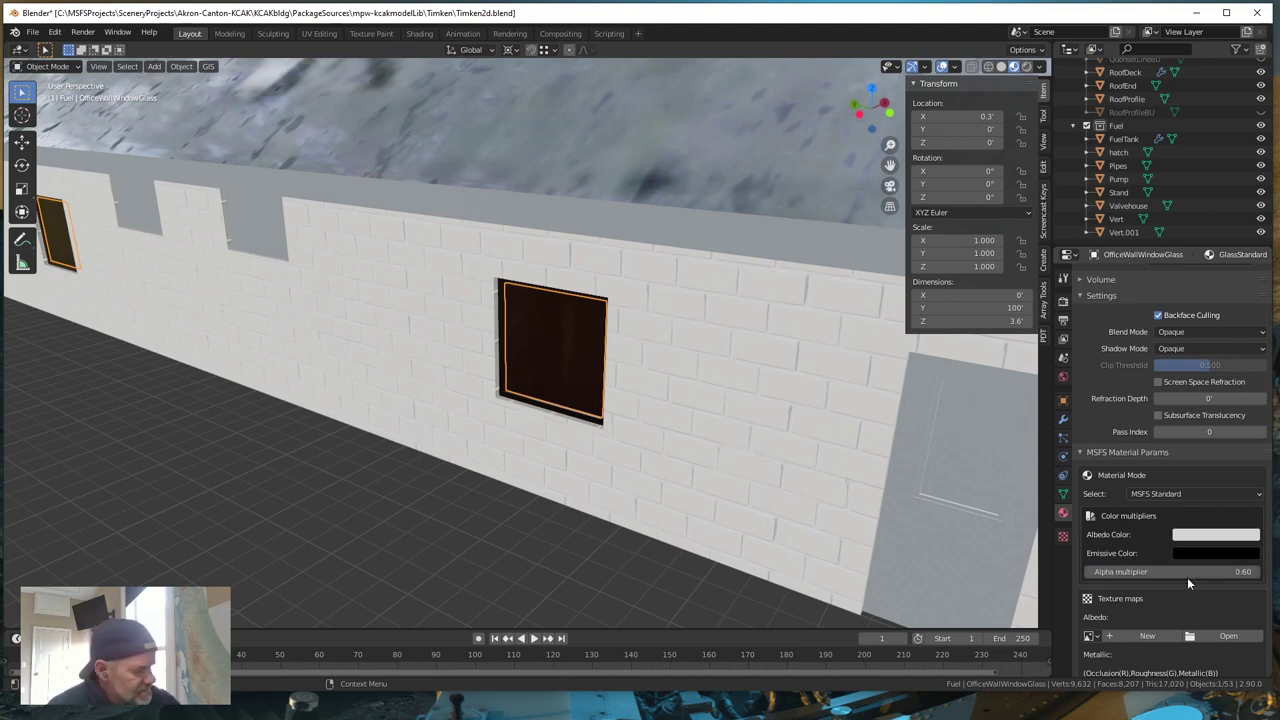
{"action": "scroll", "coordinate": [1175, 458], "scroll_direction": "up", "scroll_amount": 6}
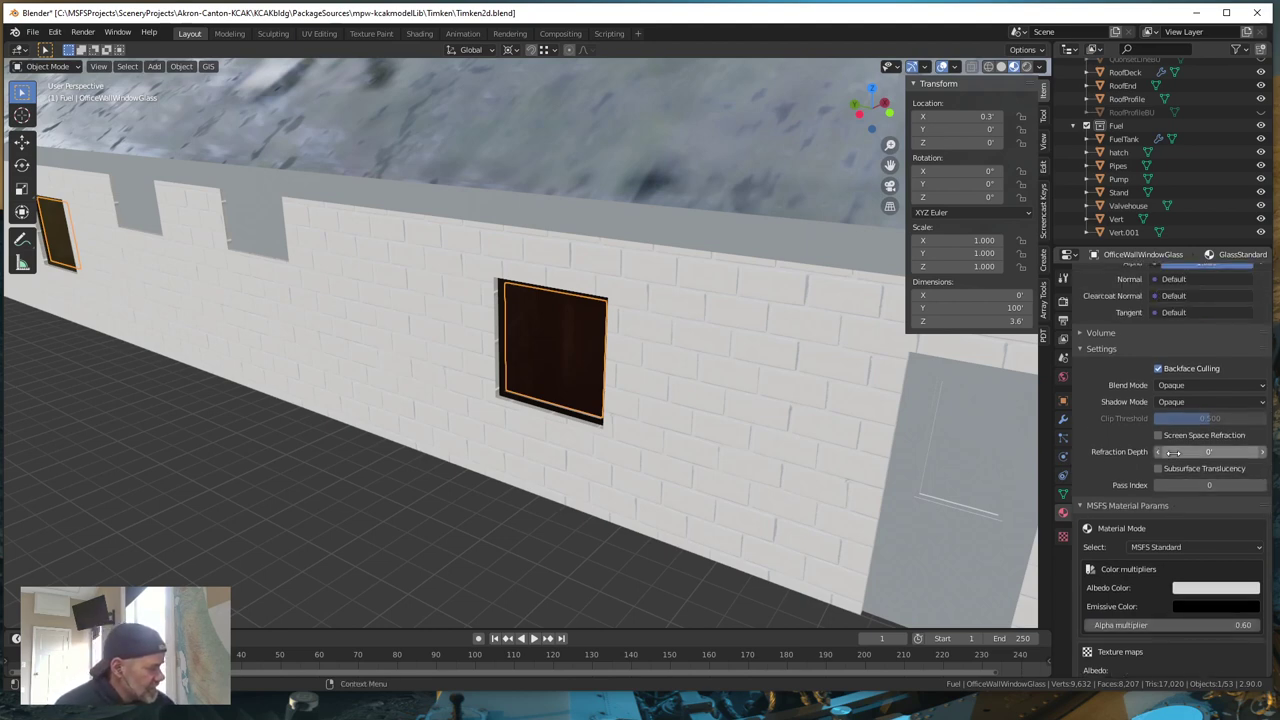
{"action": "scroll", "coordinate": [1175, 458], "scroll_direction": "up", "scroll_amount": 7}
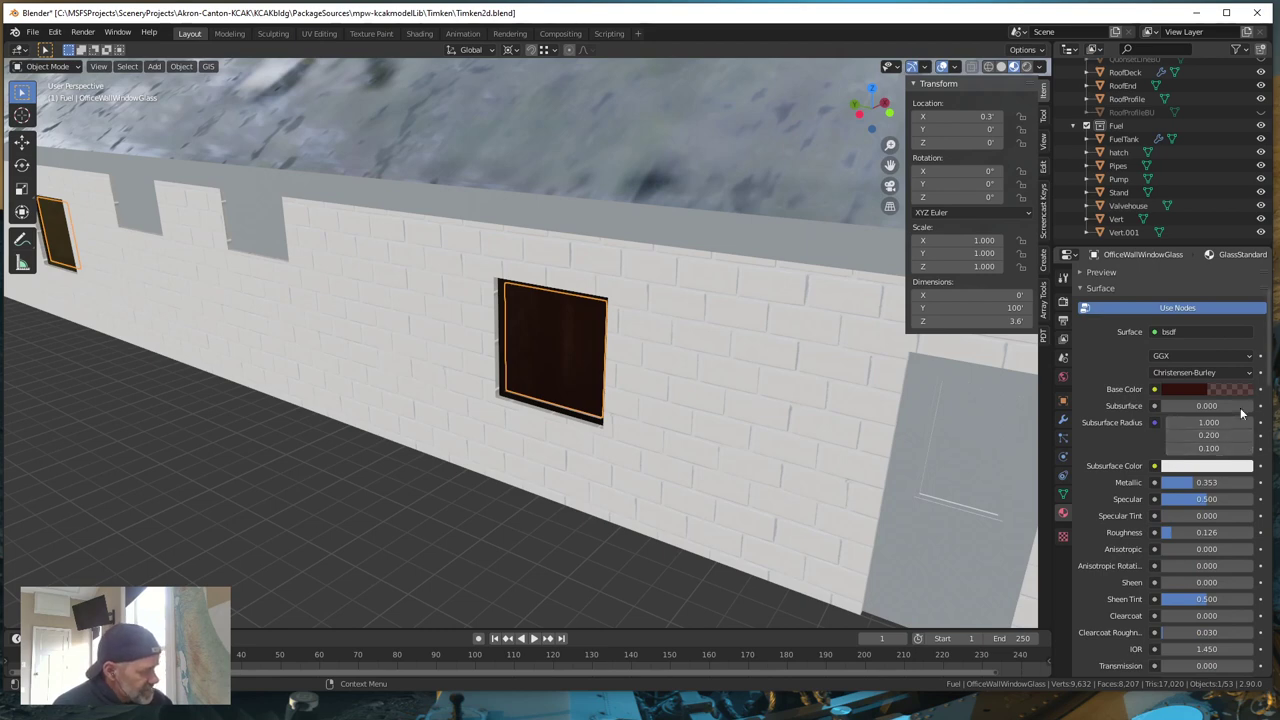
{"action": "scroll", "coordinate": [1185, 590], "scroll_direction": "down", "scroll_amount": 8}
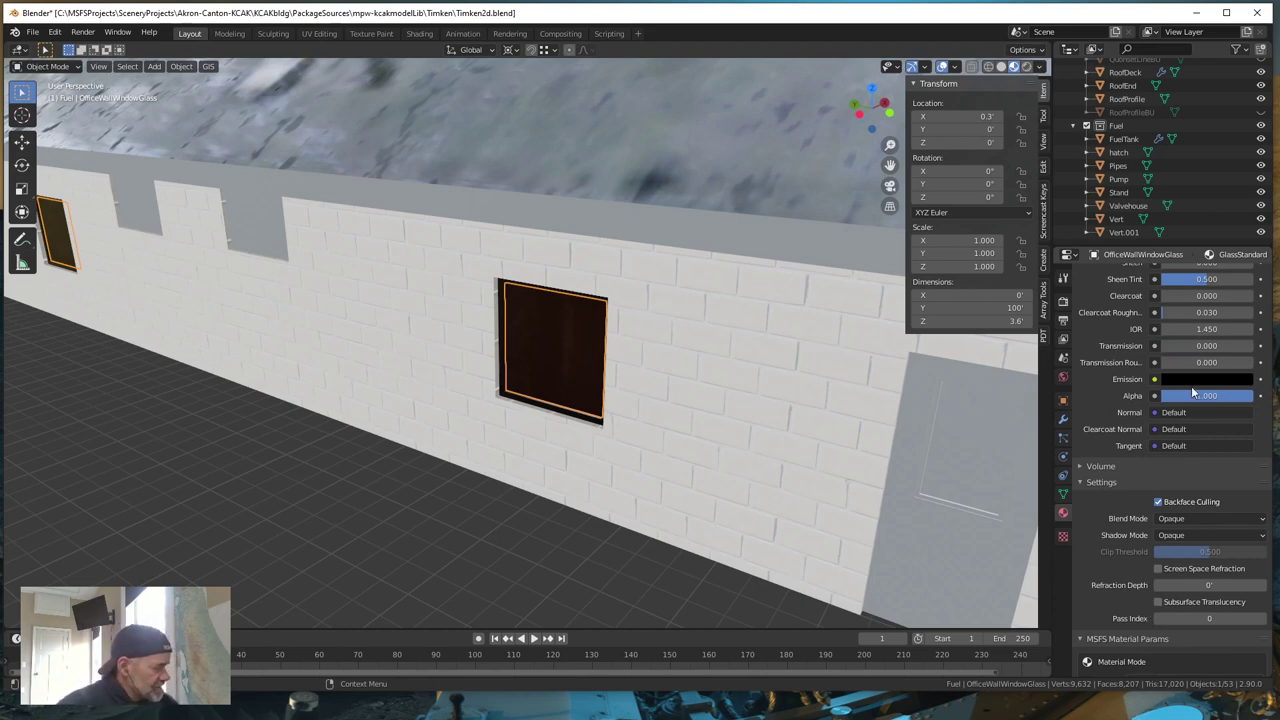
{"action": "scroll", "coordinate": [1170, 560], "scroll_direction": "down", "scroll_amount": 3}
{"action": "scroll", "coordinate": [1176, 574], "scroll_direction": "down", "scroll_amount": 2}
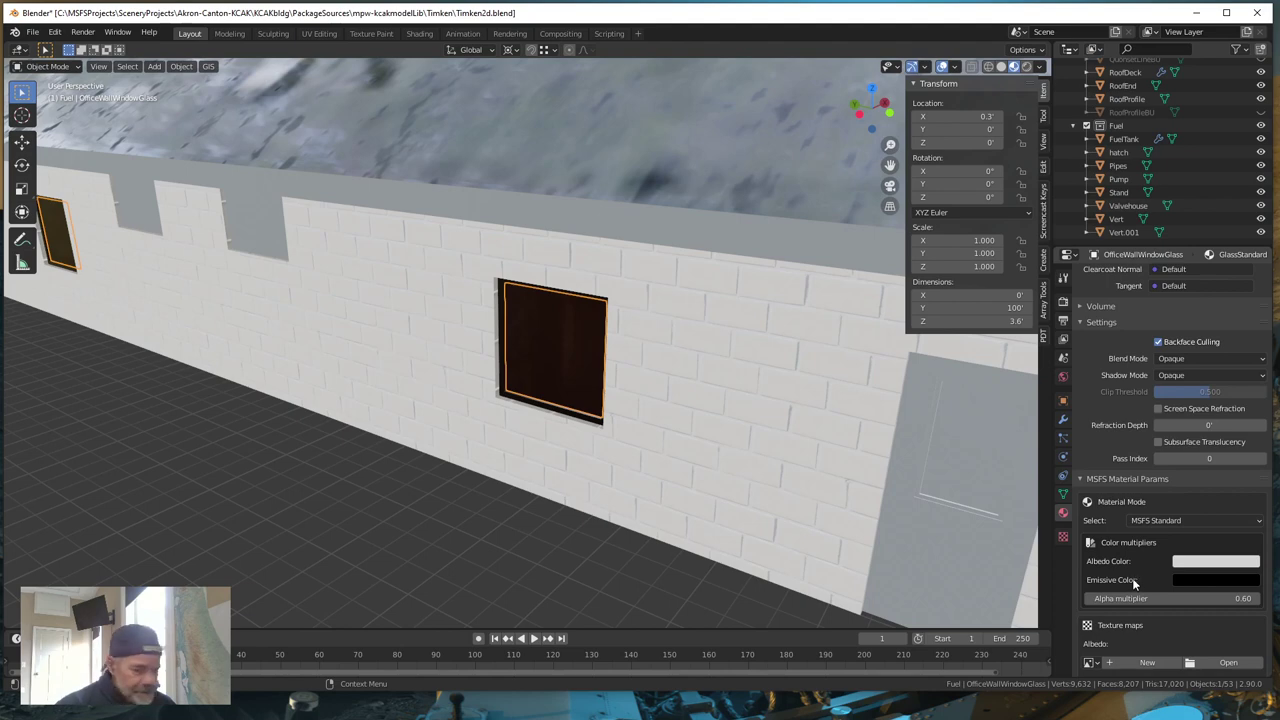
- Change the emissive colour from black to a pale cream at about 1.2 brightness
{"action": "left_click", "coordinate": [1200, 579]}
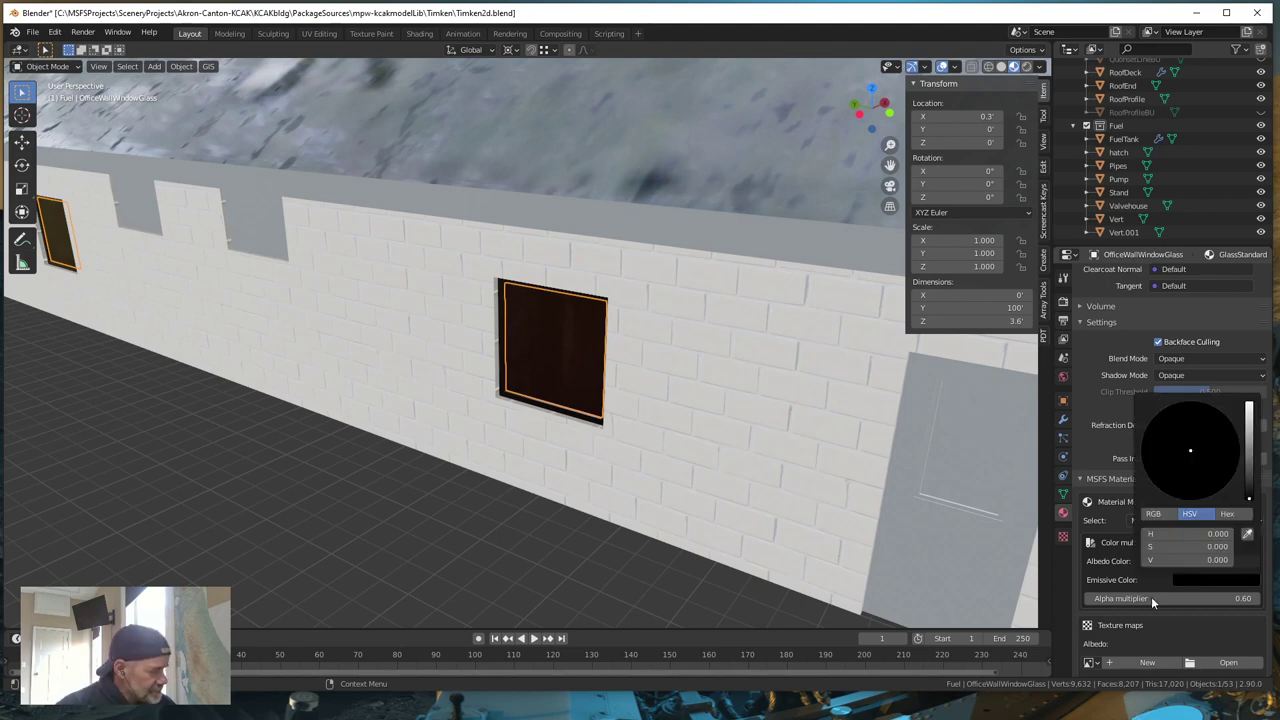
{"action": "left_click", "coordinate": [1207, 578]}
{"action": "left_click_drag", "start_coordinate": [1216, 563], "coordinate": [1159, 563]}
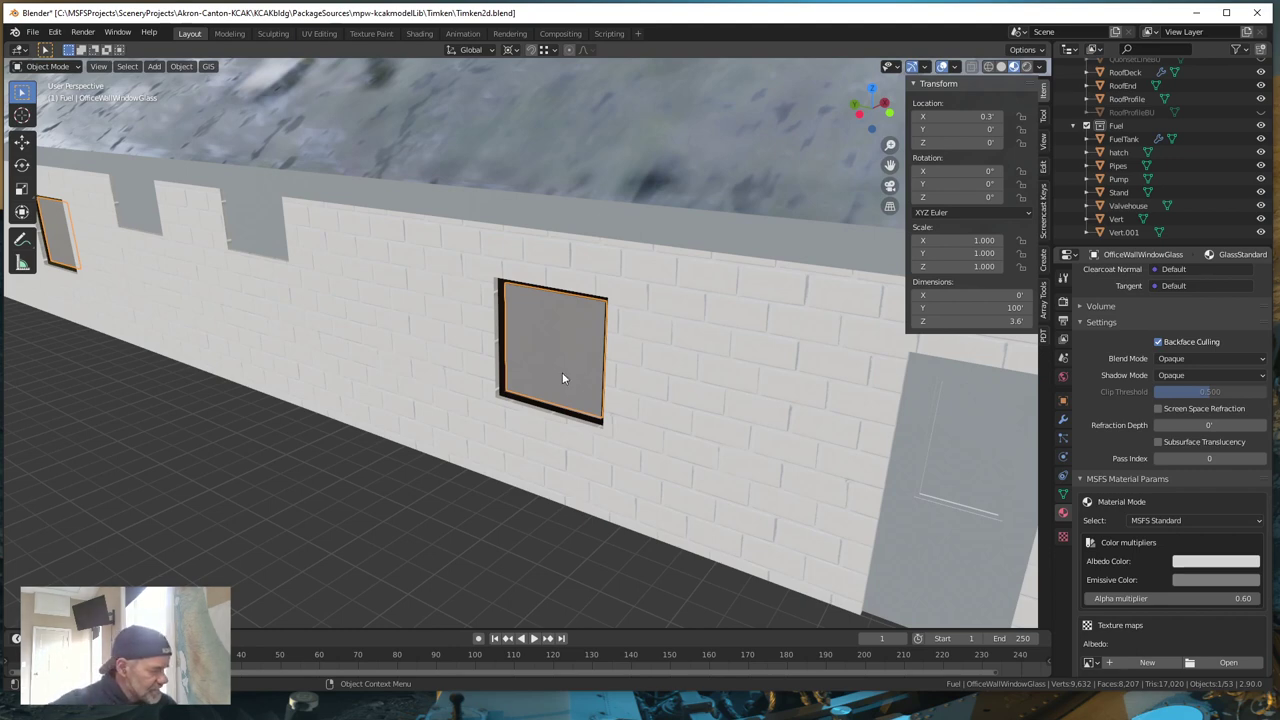
{"action": "left_click", "coordinate": [1206, 581]}
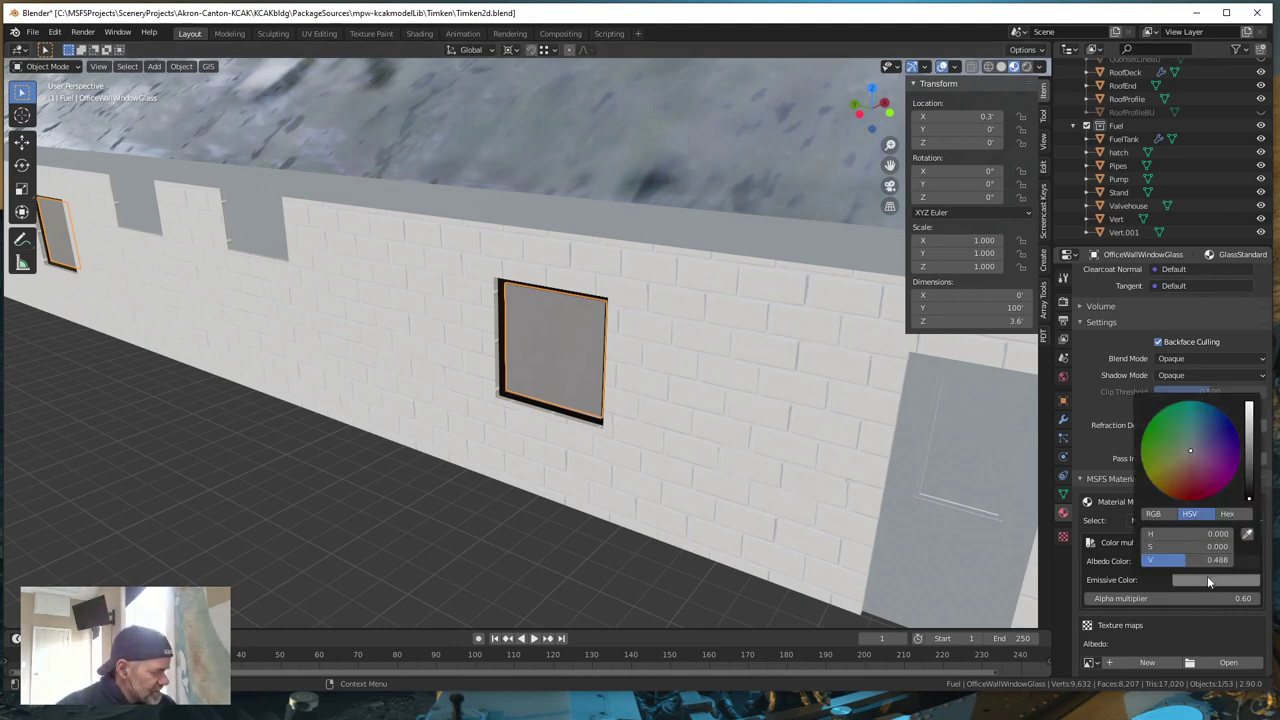
{"action": "left_click", "coordinate": [1188, 454]}
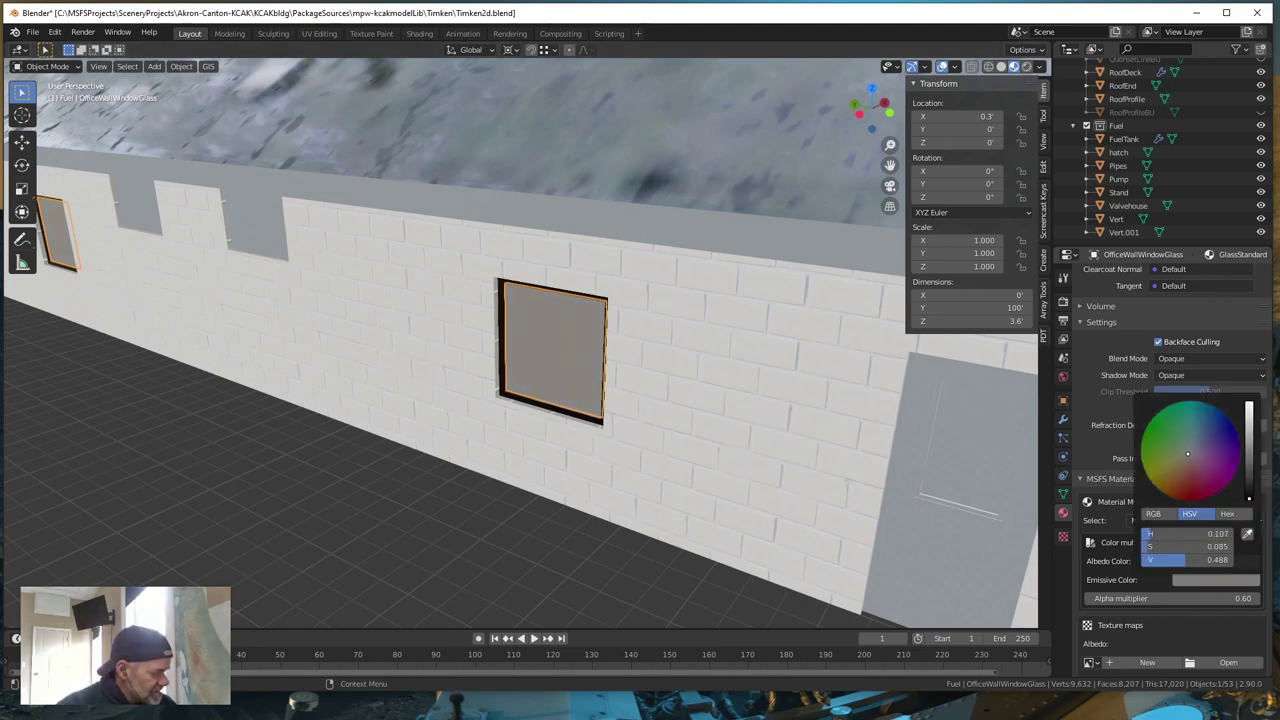
{"action": "left_click_drag", "start_coordinate": [1188, 454], "coordinate": [1177, 461]}
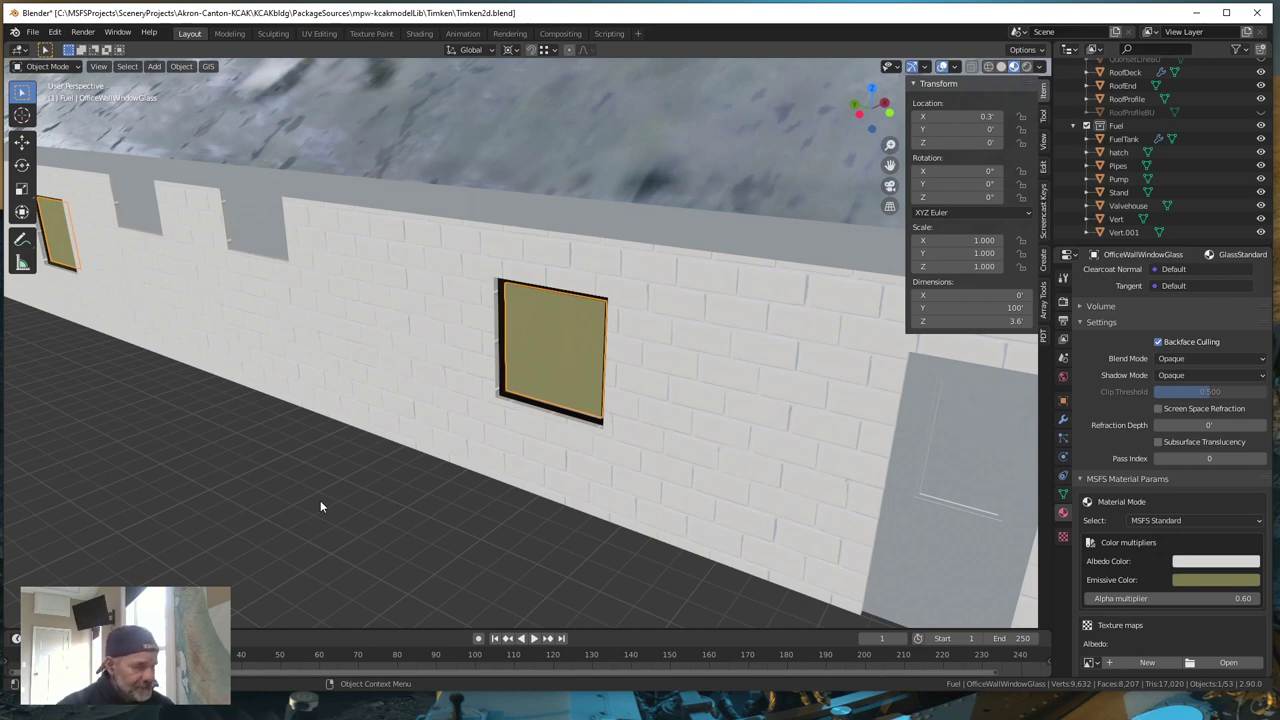
{"action": "left_click", "coordinate": [1216, 579]}
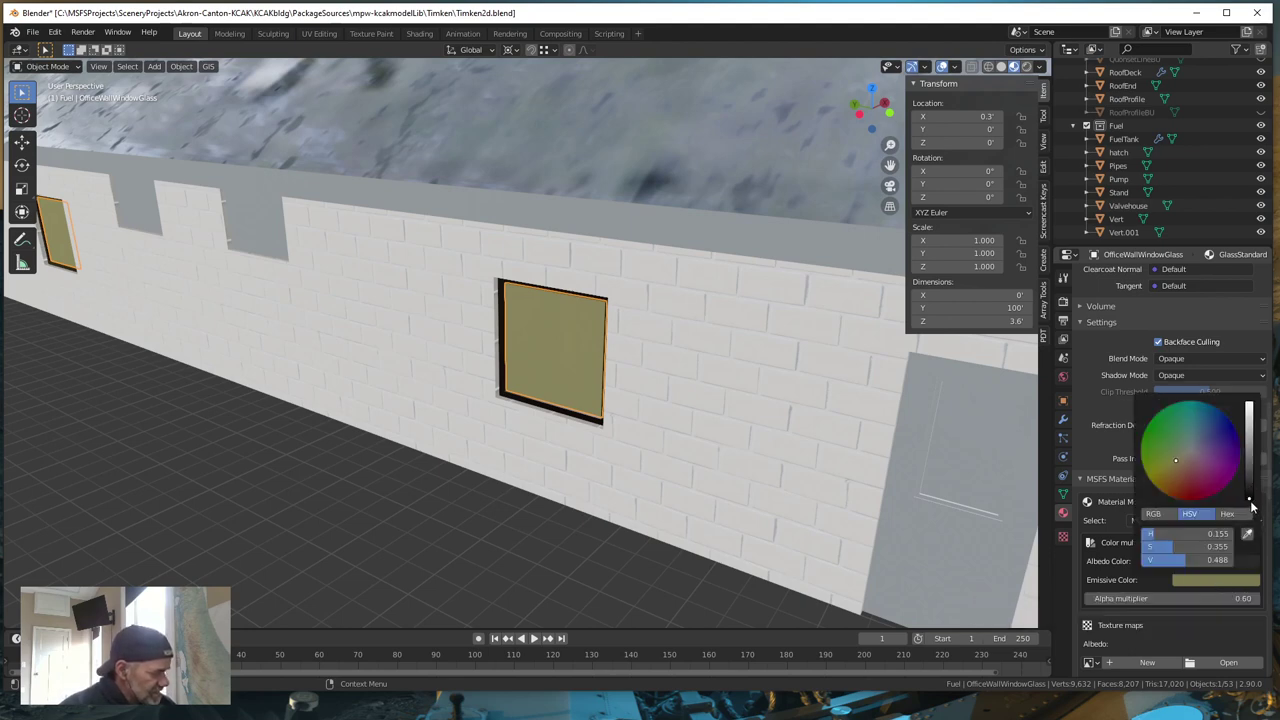
{"action": "key", "text": "ctrl+v"}
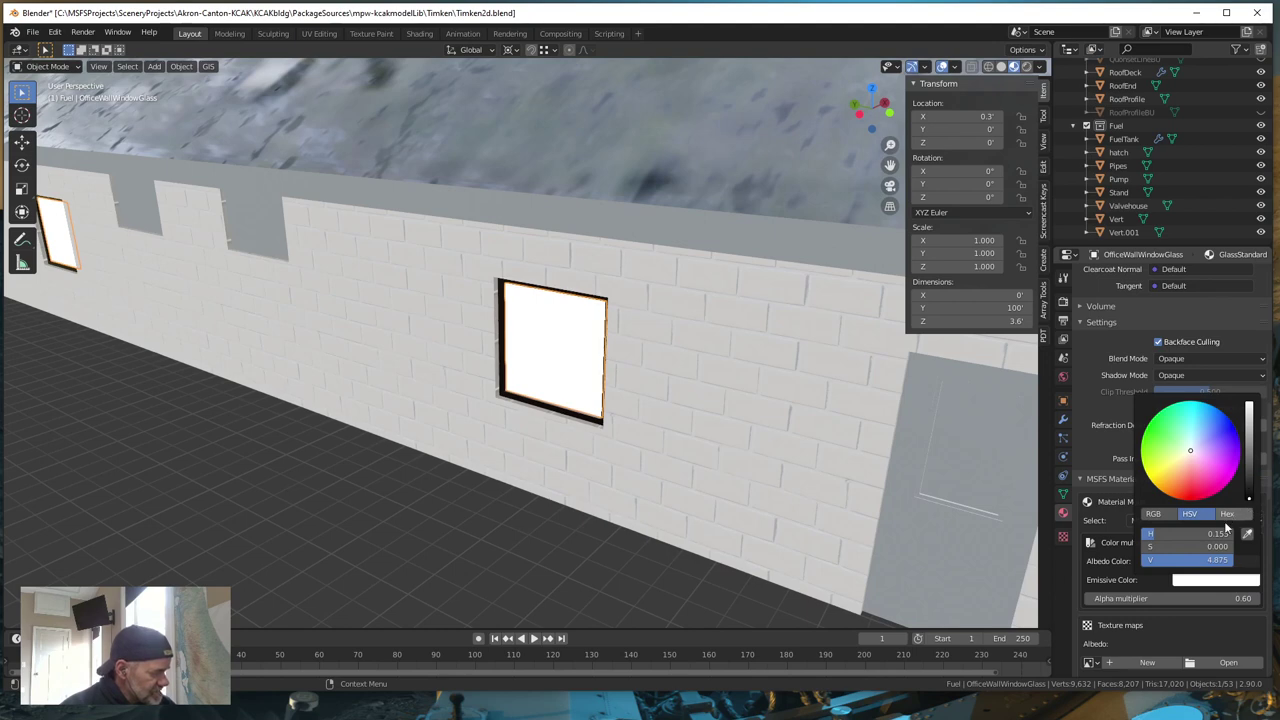
{"action": "left_click_drag", "start_coordinate": [1226, 567], "coordinate": [1200, 560]}
{"action": "left_click", "coordinate": [1177, 457]}
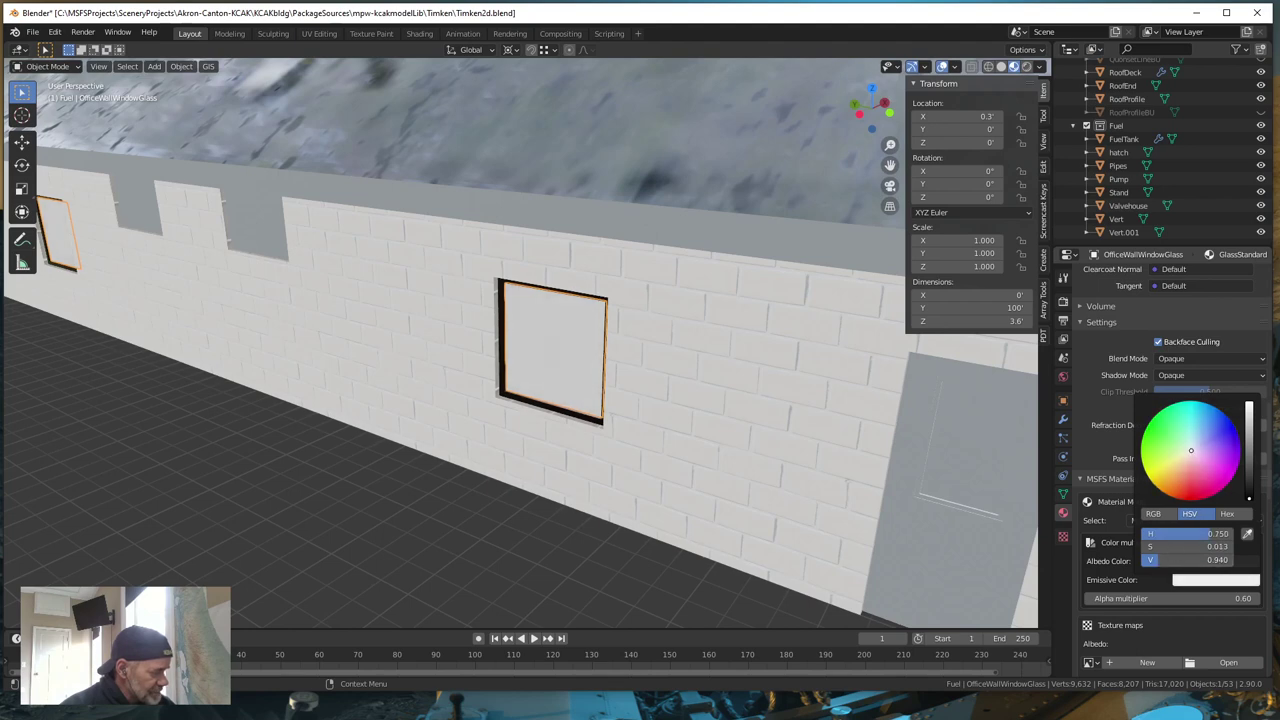
{"action": "left_click_drag", "start_coordinate": [1177, 457], "coordinate": [1179, 451]}
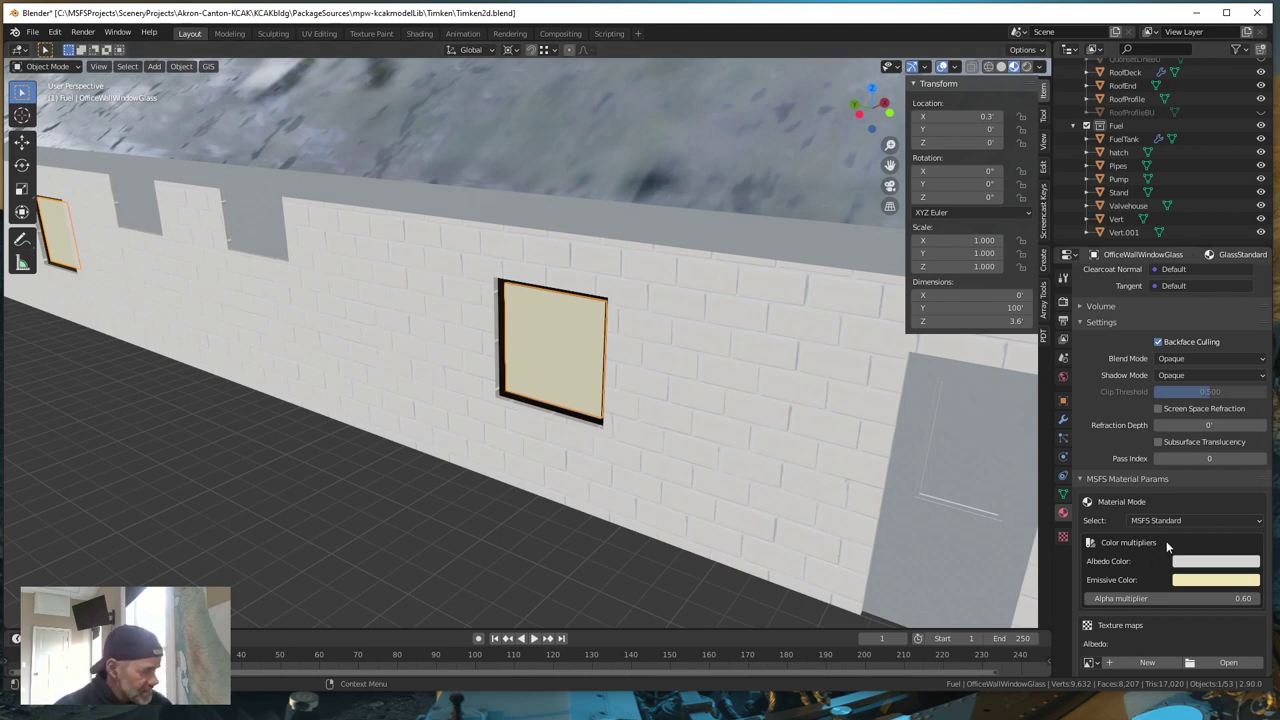
- Tick the Day/Night cycle checkbox in the GlassStandard Render Parameters
{"action": "scroll", "coordinate": [1158, 557], "scroll_direction": "down", "scroll_amount": 7}
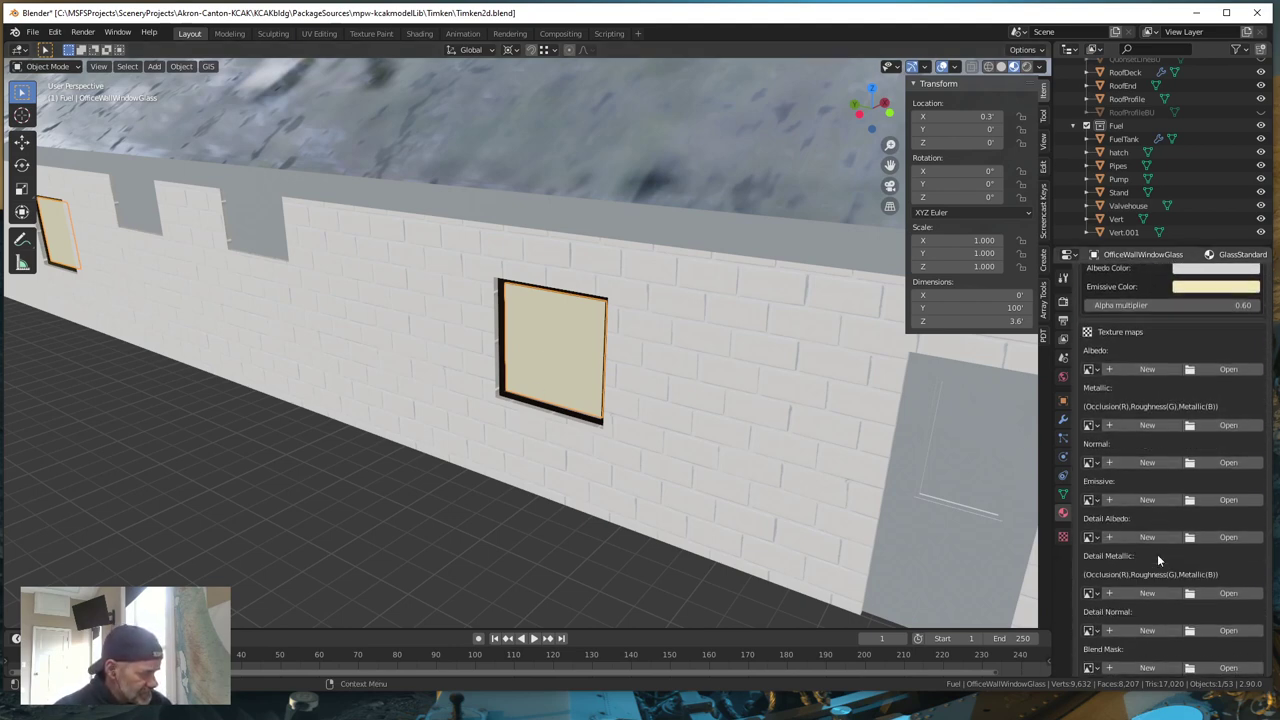
{"action": "scroll", "coordinate": [1158, 560], "scroll_direction": "down", "scroll_amount": 2}
{"action": "scroll", "coordinate": [1158, 559], "scroll_direction": "down", "scroll_amount": 3}
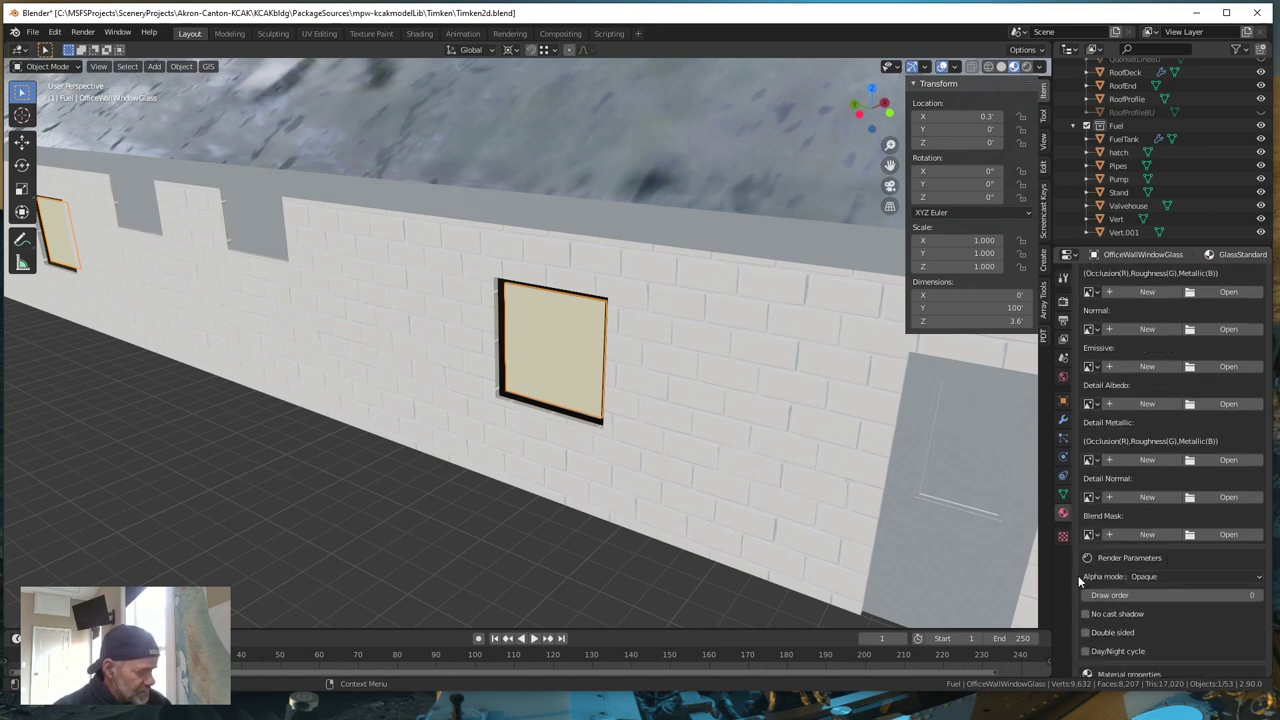
{"action": "scroll", "coordinate": [1142, 605], "scroll_direction": "down", "scroll_amount": 3}
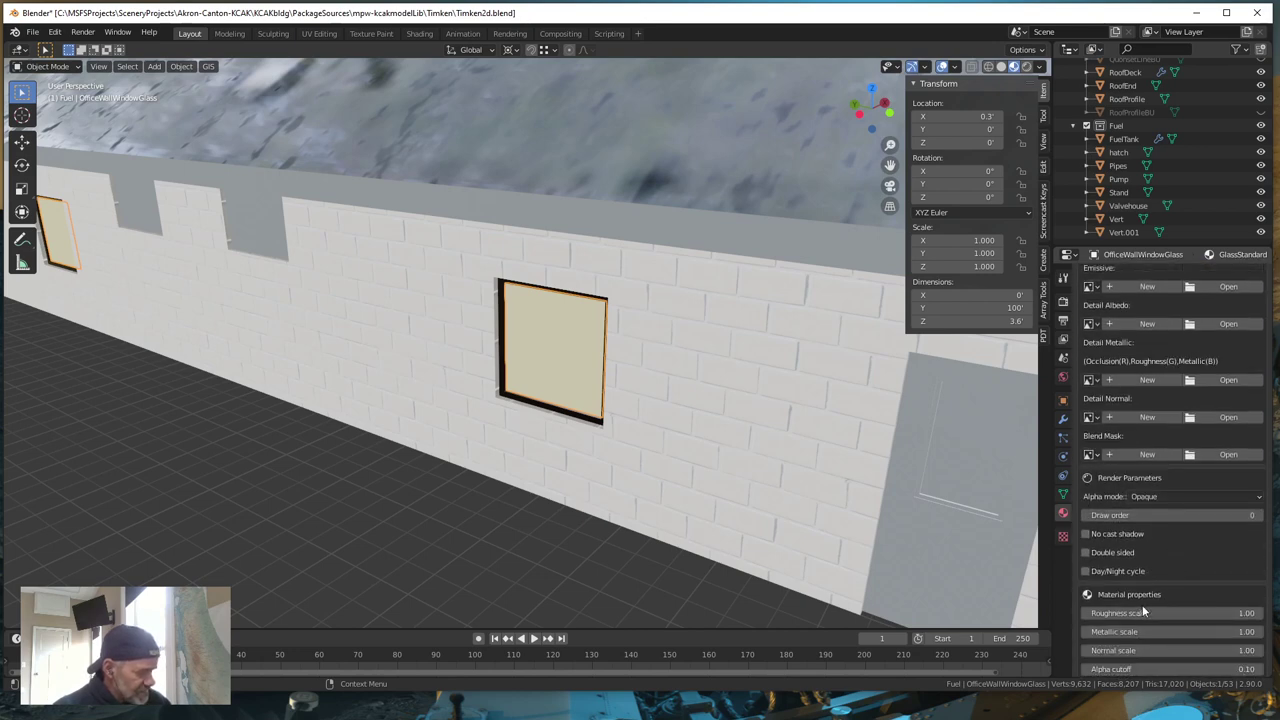
{"action": "left_click", "coordinate": [1085, 571]}
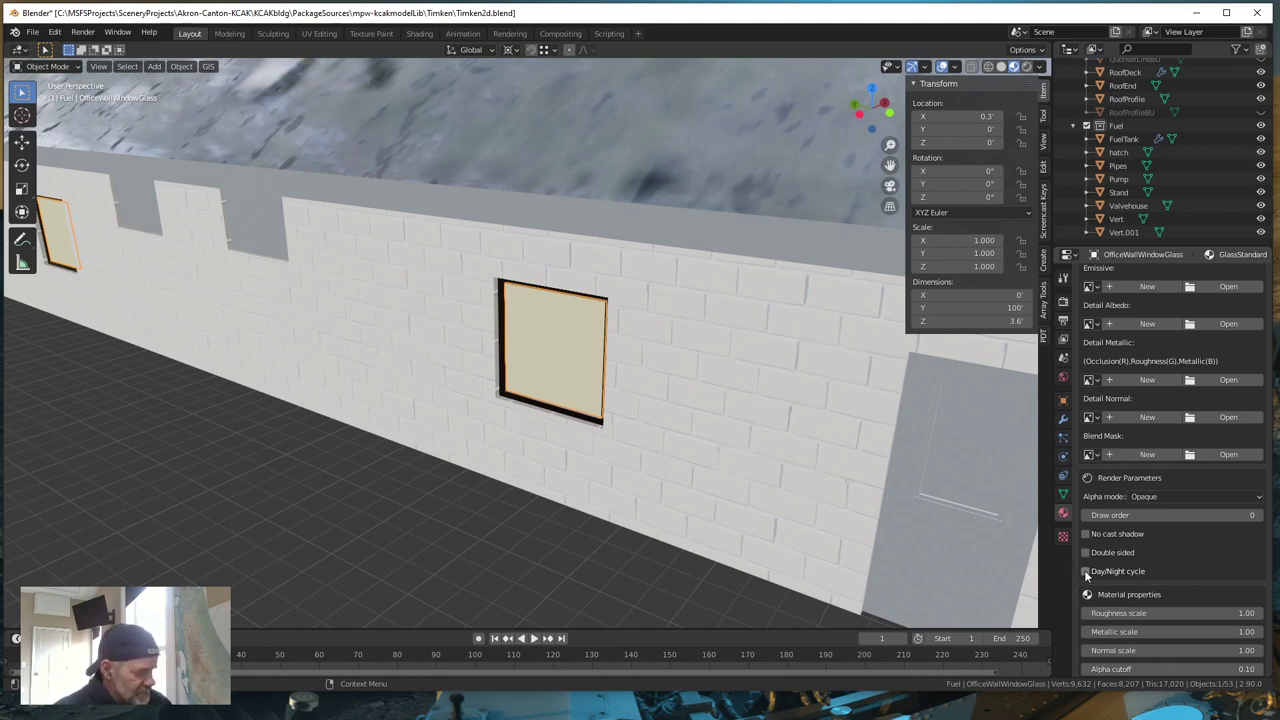
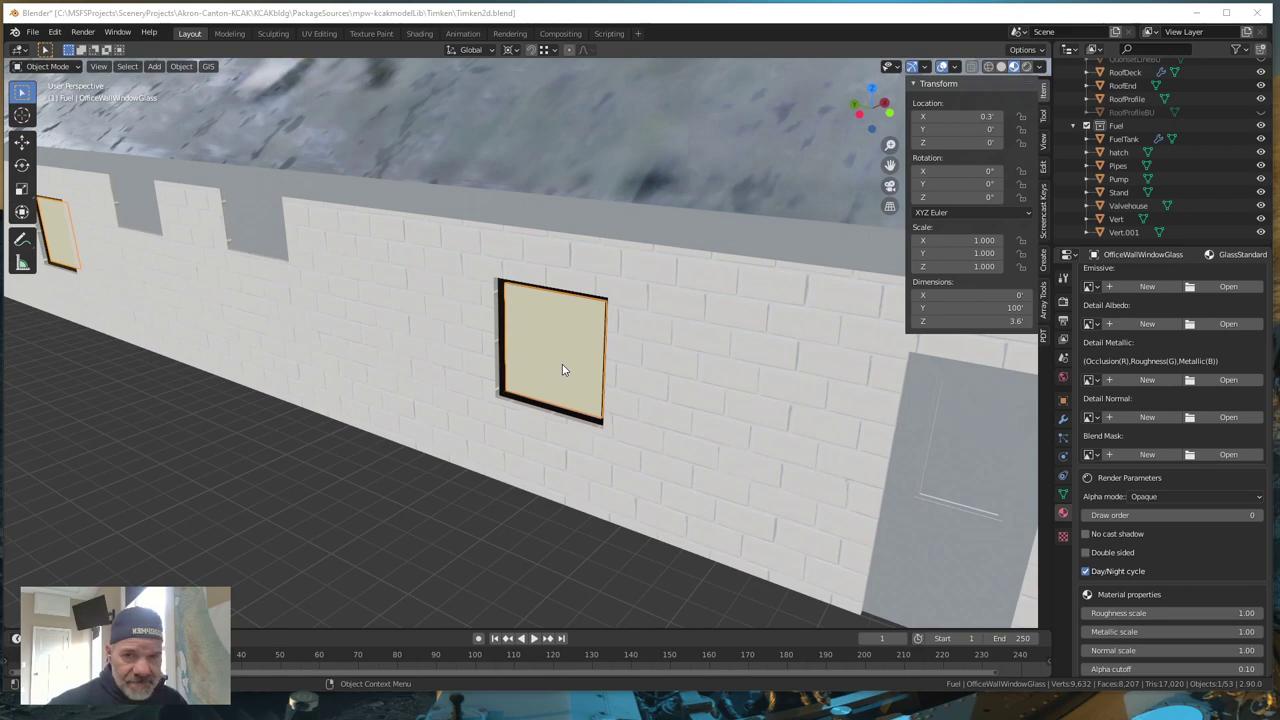
- Orbit and zoom around the building to inspect the windows
{"action": "scroll", "coordinate": [562, 364], "scroll_direction": "down", "scroll_amount": 6}
{"action": "middle_click_drag", "start_coordinate": [563, 366], "coordinate": [557, 395]}
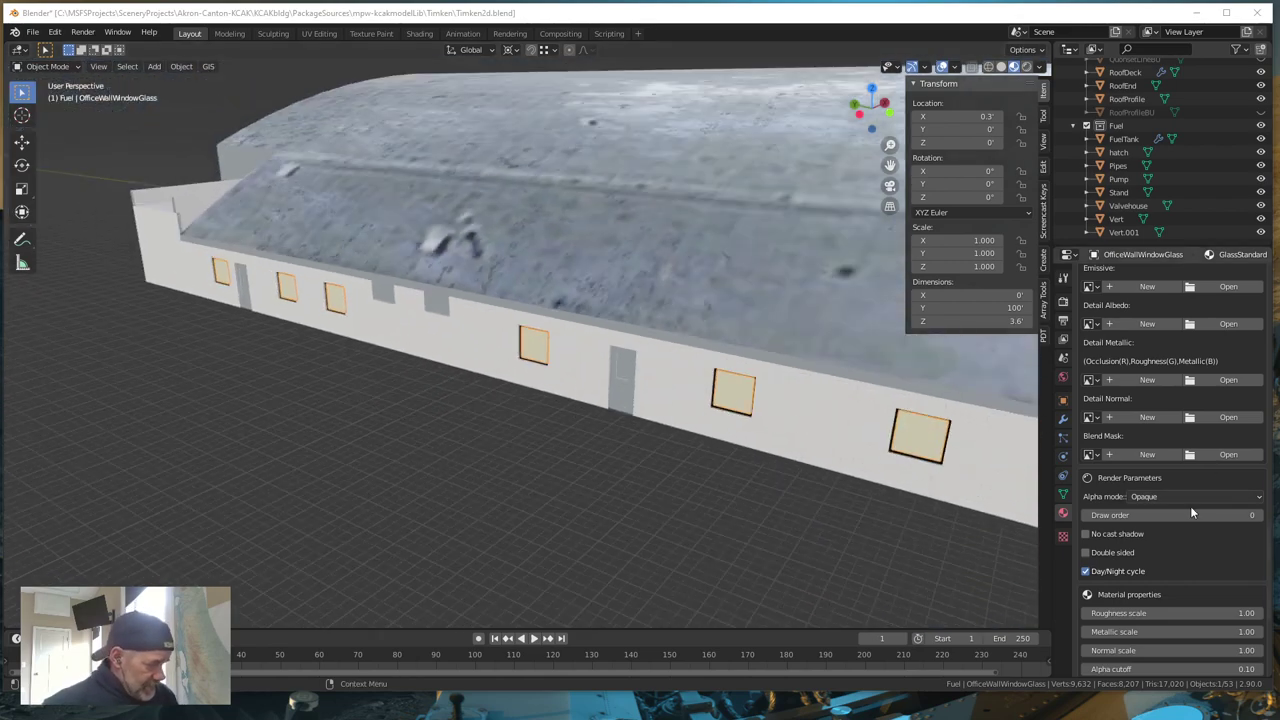
{"action": "scroll", "coordinate": [1166, 496], "scroll_direction": "up", "scroll_amount": 10}
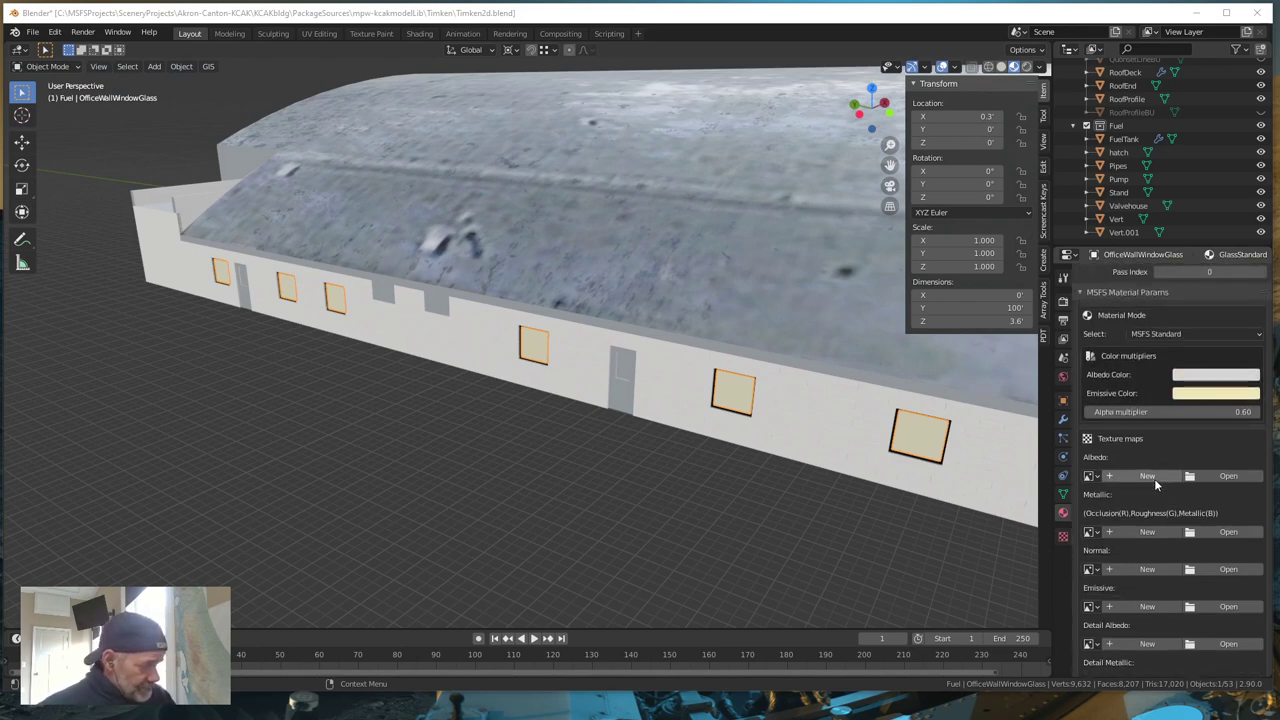
{"action": "scroll", "coordinate": [1156, 485], "scroll_direction": "up", "scroll_amount": 15}
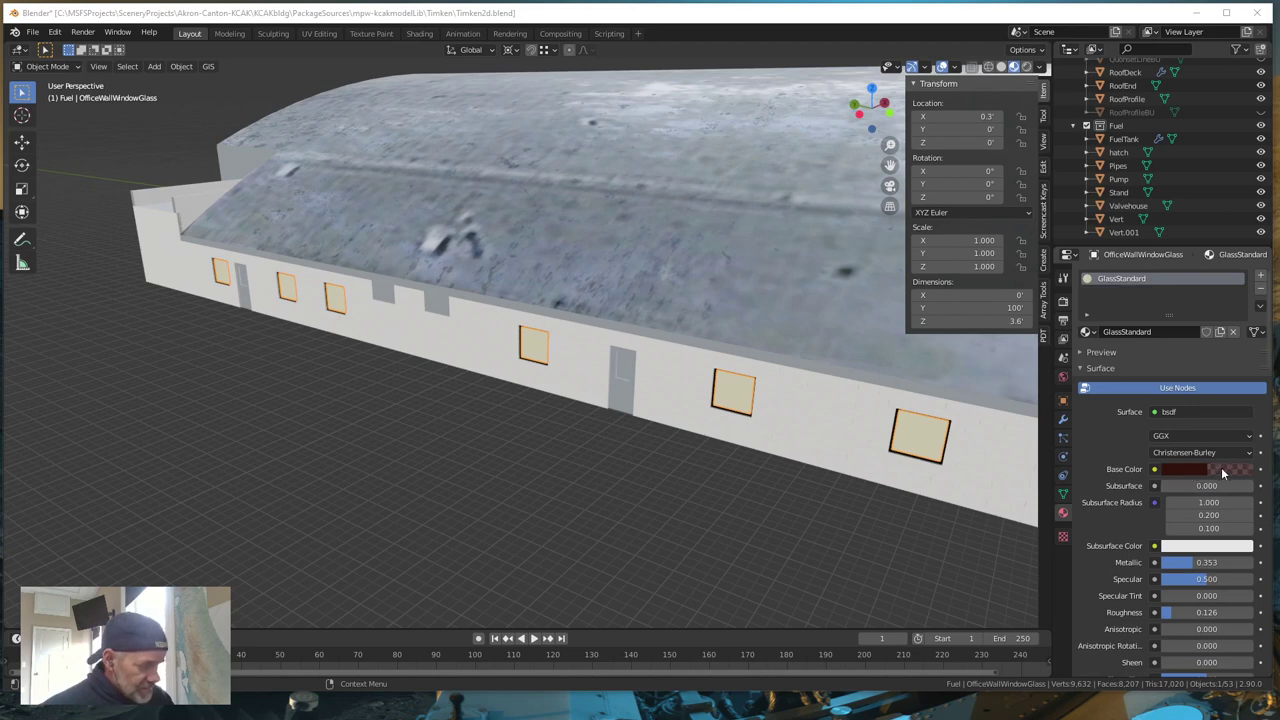
{"action": "scroll", "coordinate": [1220, 505], "scroll_direction": "down", "scroll_amount": 8}
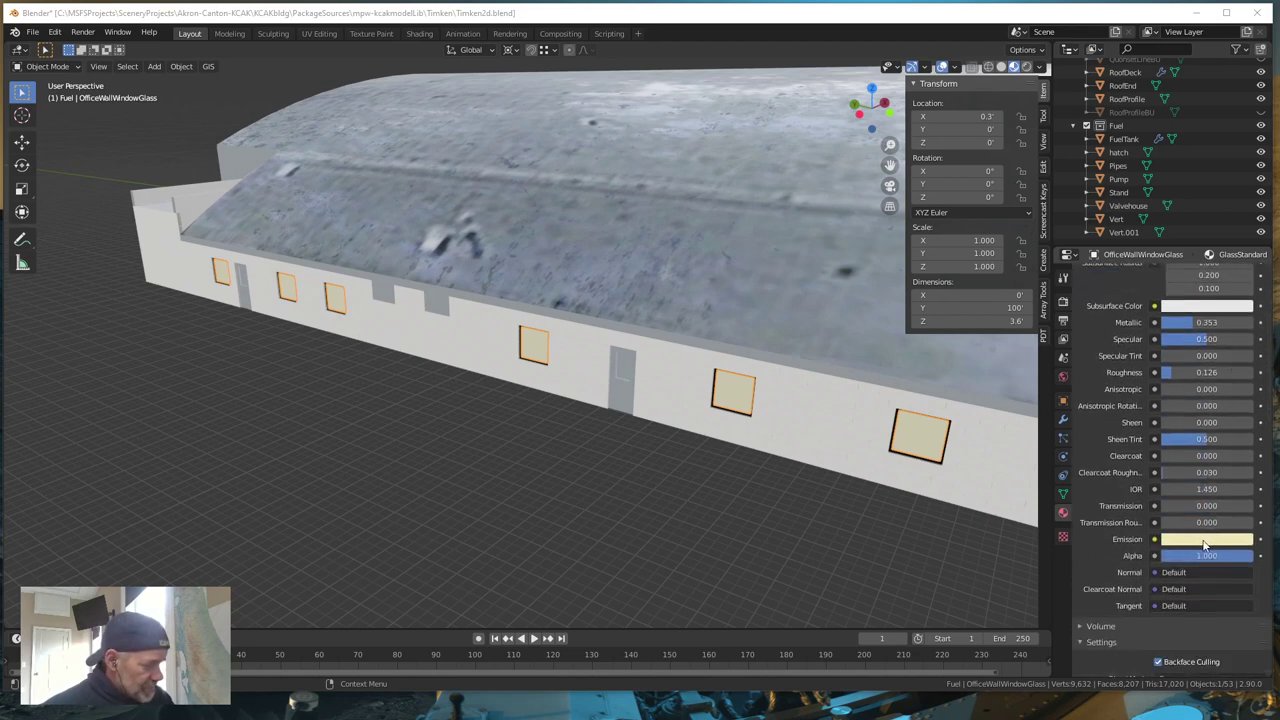
{"action": "scroll", "coordinate": [1206, 540], "scroll_direction": "down", "scroll_amount": 5}
{"action": "scroll", "coordinate": [1200, 571], "scroll_direction": "down", "scroll_amount": 4}
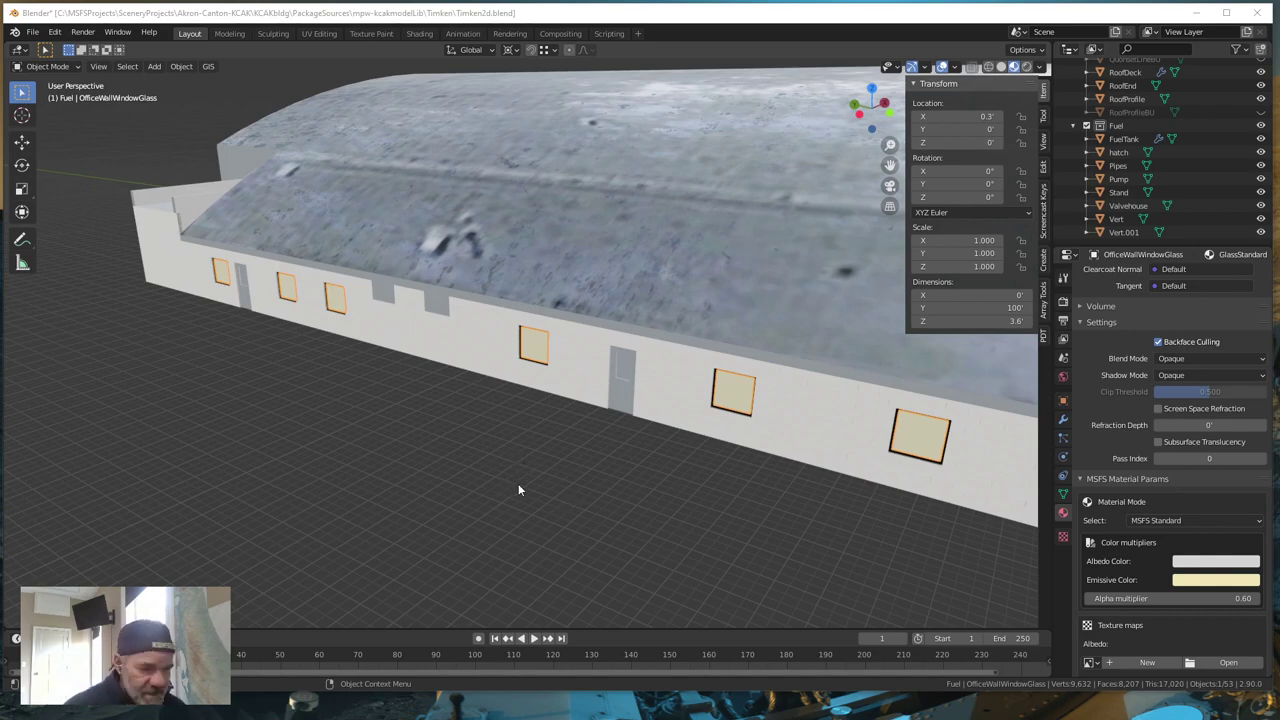
{"action": "mouse_move", "coordinate": [532, 488]}
{"action": "middle_mouse_down"}
{"action": "mouse_move", "coordinate": [514, 493]}
{"action": "mouse_move", "coordinate": [511, 480]}
{"action": "middle_mouse_up"}
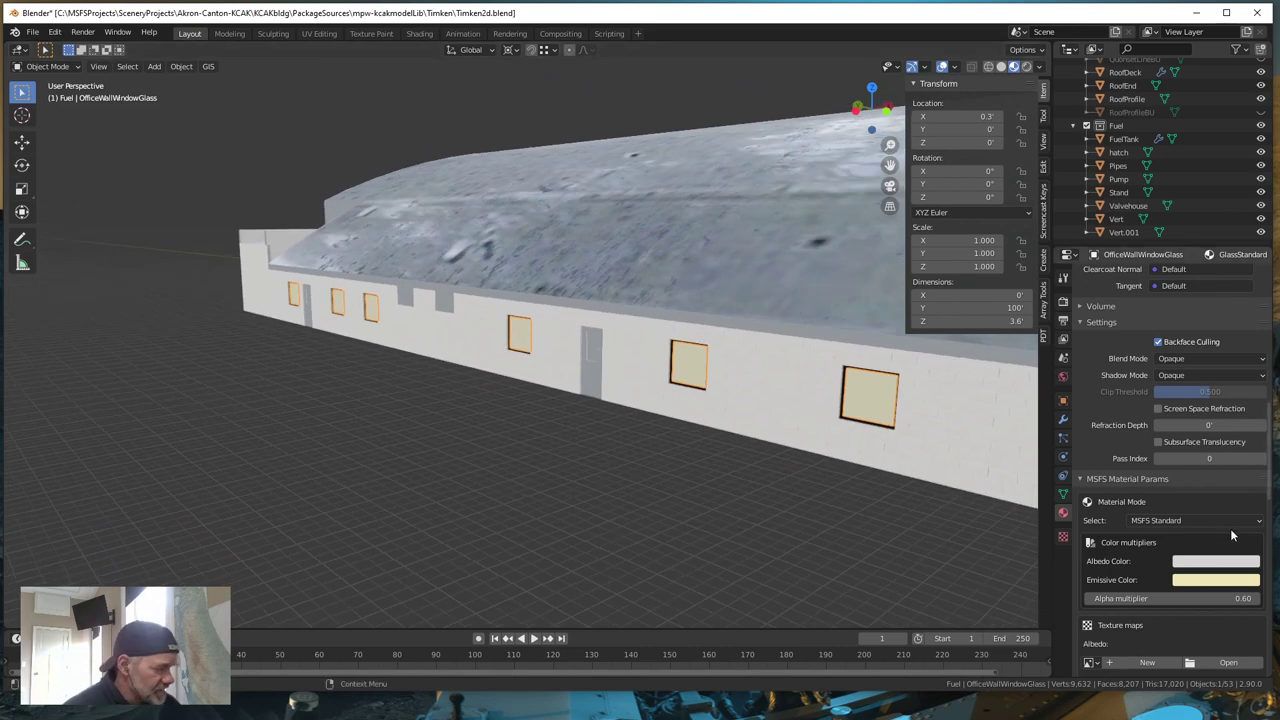
{"action": "scroll", "coordinate": [1180, 577], "scroll_direction": "up", "scroll_amount": 2}
{"action": "scroll", "coordinate": [1180, 577], "scroll_direction": "down", "scroll_amount": 5}
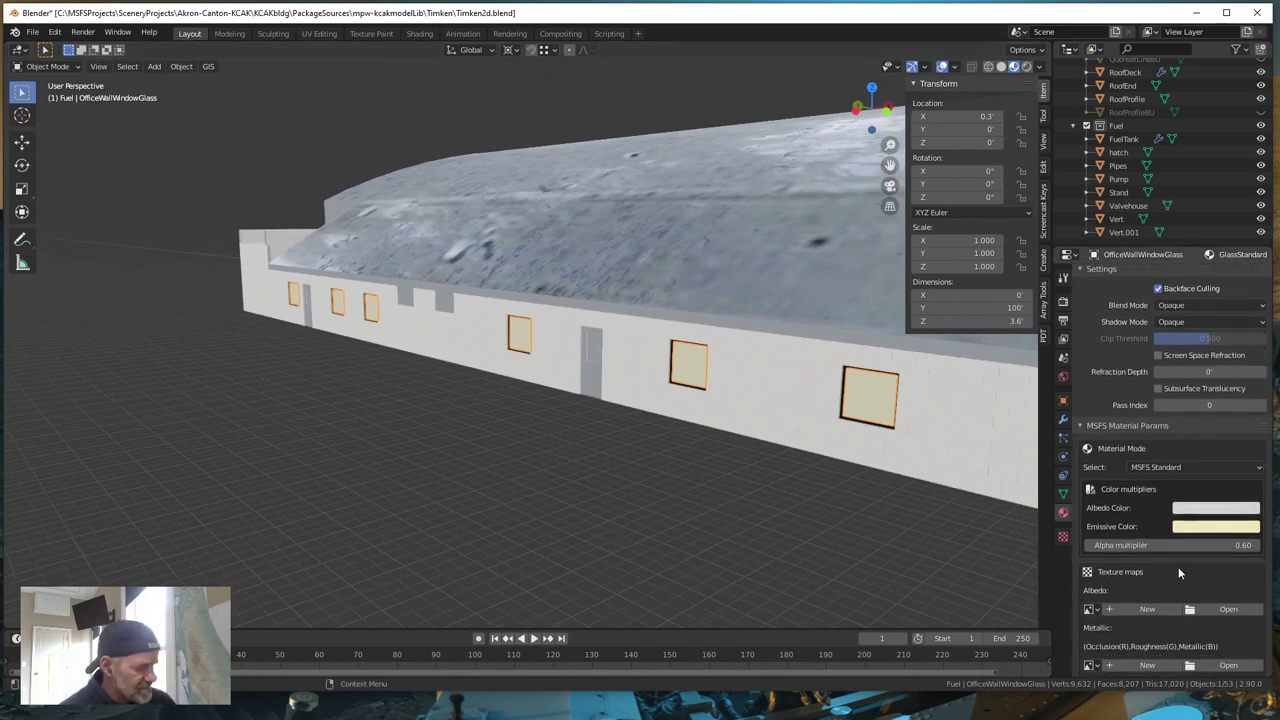
{"action": "scroll", "coordinate": [1121, 385], "scroll_direction": "up", "scroll_amount": 2}
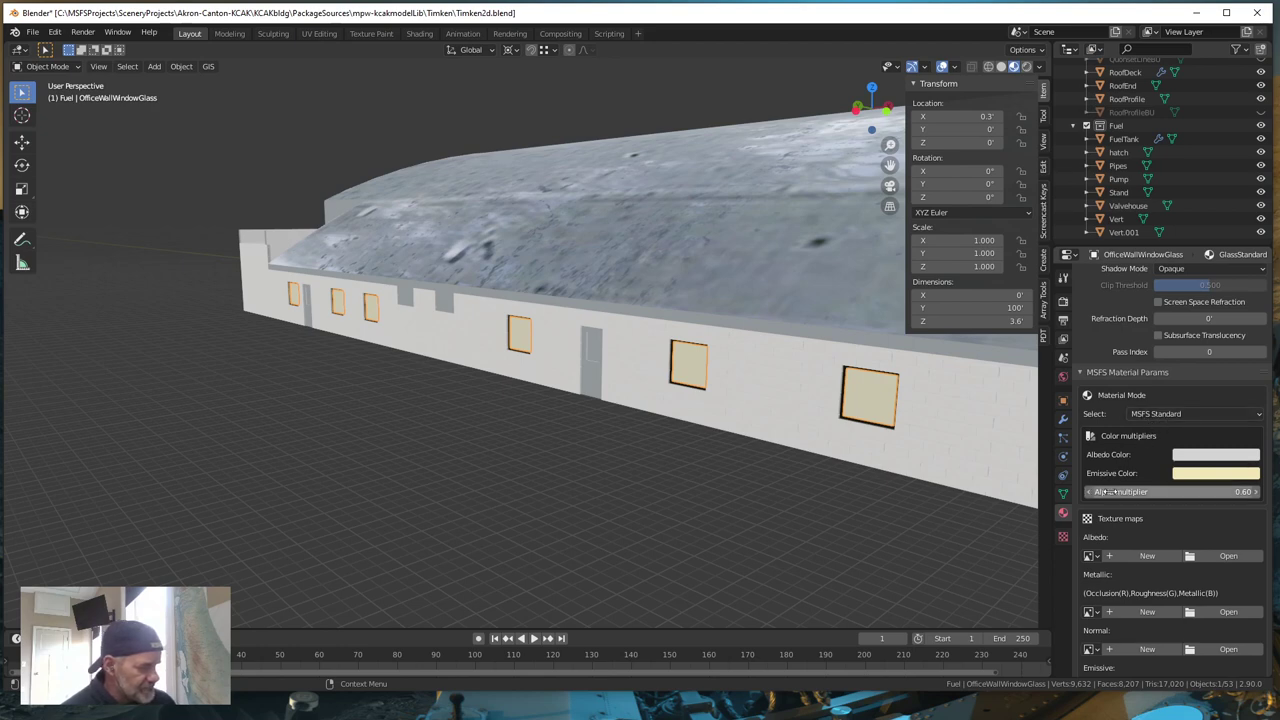
{"action": "scroll", "coordinate": [1160, 430], "scroll_direction": "up", "scroll_amount": 10}
{"action": "scroll", "coordinate": [1165, 440], "scroll_direction": "up", "scroll_amount": 6}
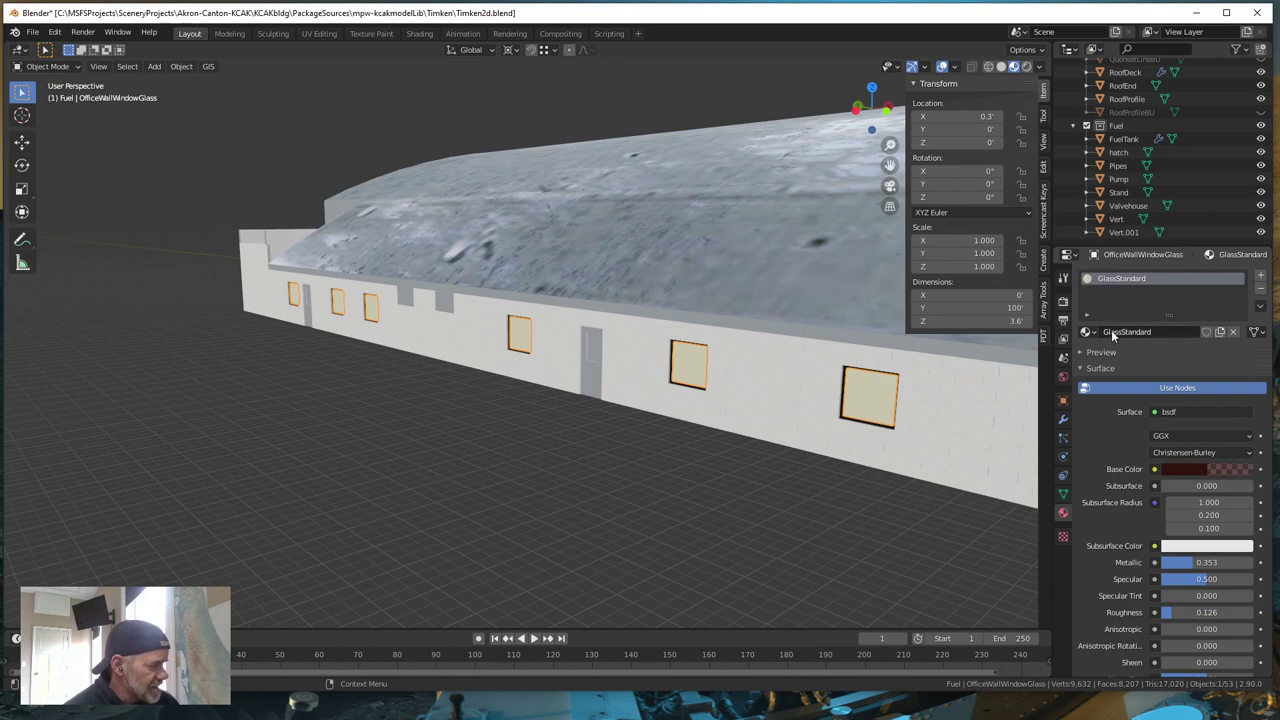
- Unlink GlassStandard from the windows and create a new material named 'Glass'
{"action": "left_click", "coordinate": [1234, 332]}
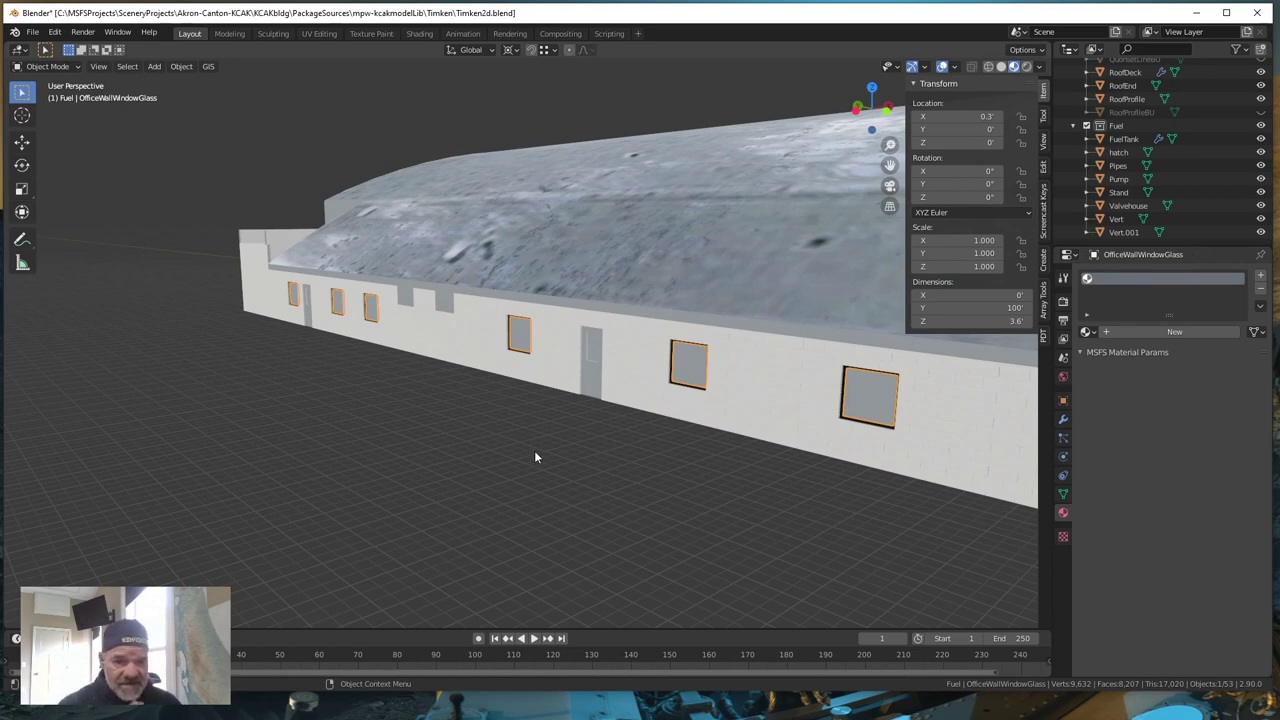
{"action": "left_click", "coordinate": [1088, 332]}
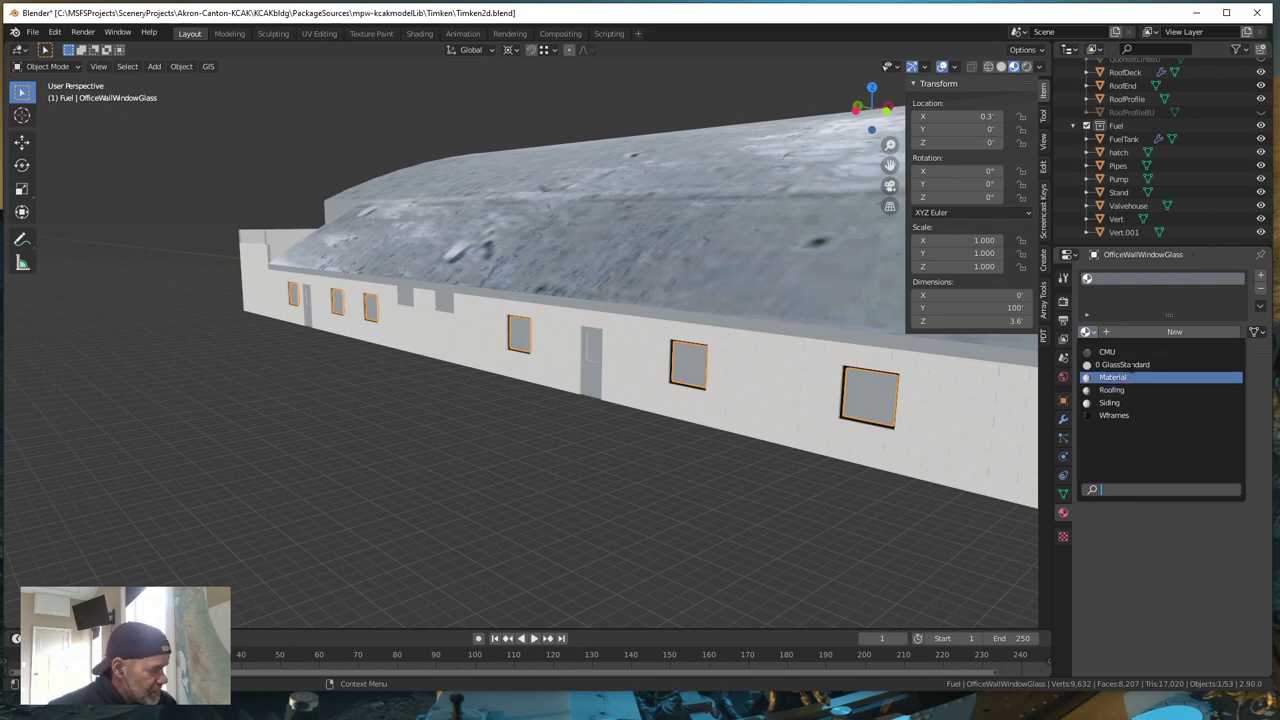
{"action": "left_click", "coordinate": [1172, 331]}
{"action": "left_click", "coordinate": [1151, 331]}
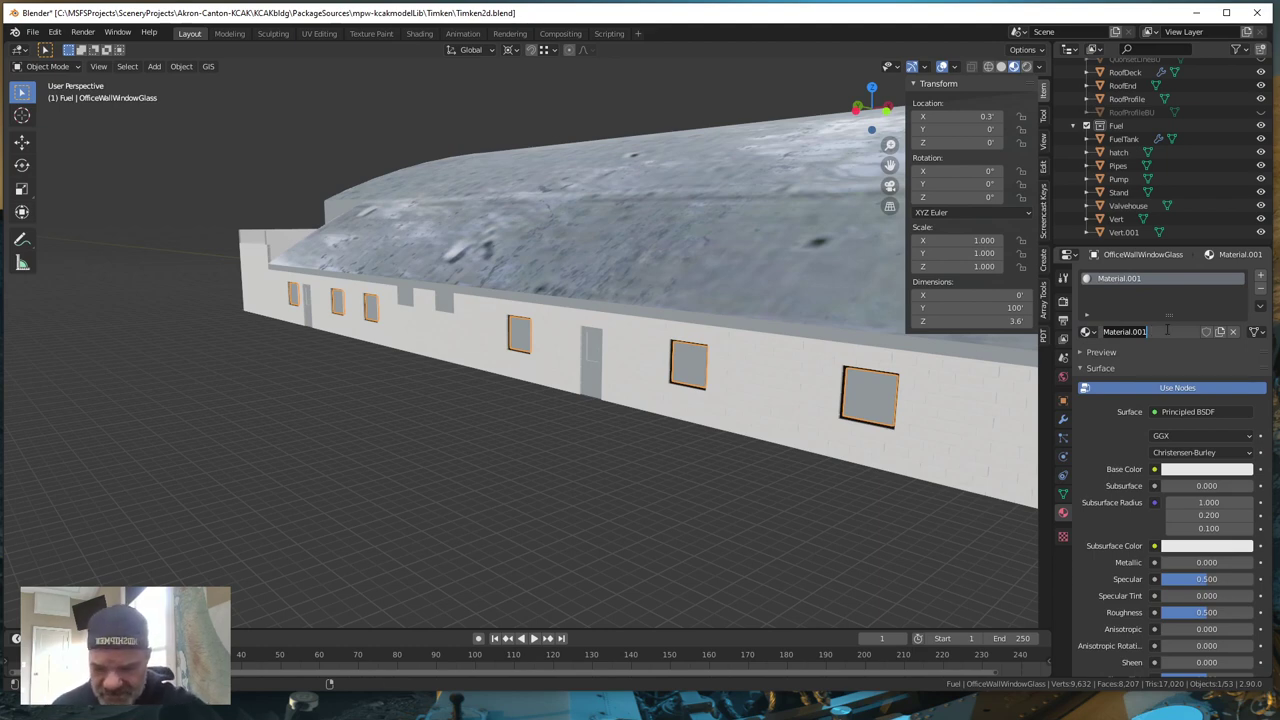
{"action": "type", "text": "Glass"}
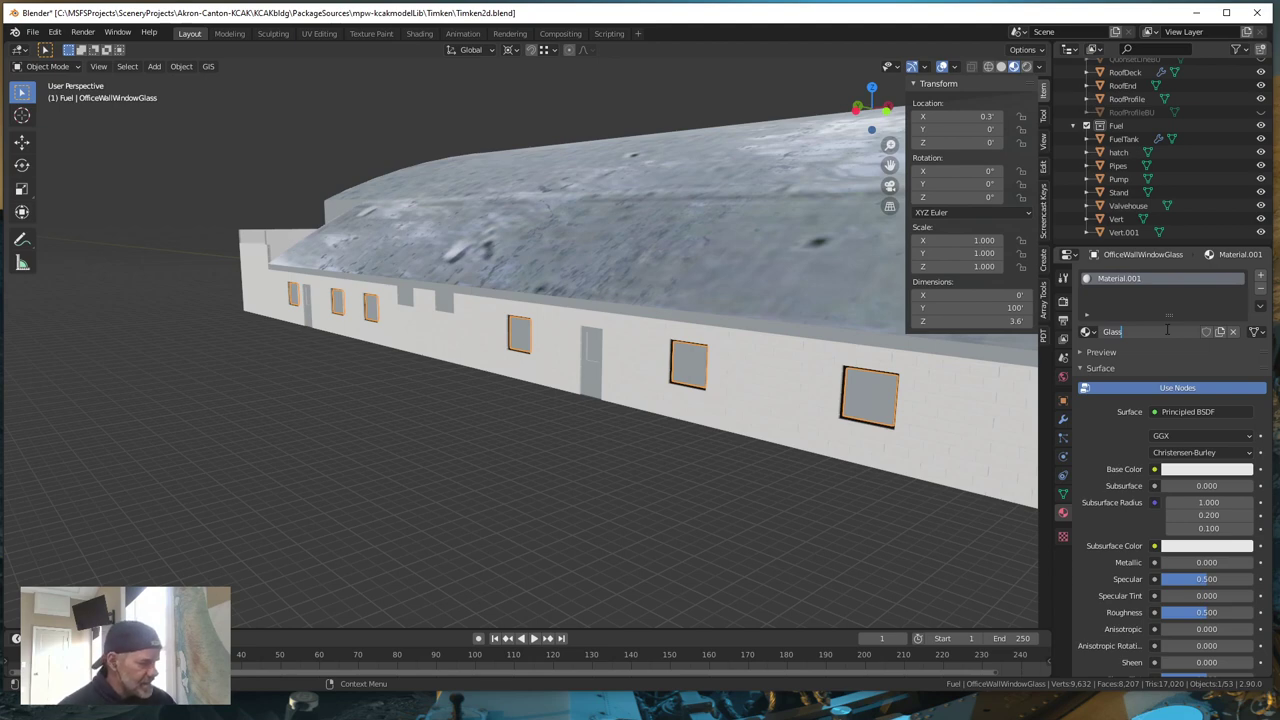
{"action": "key", "text": "Return"}
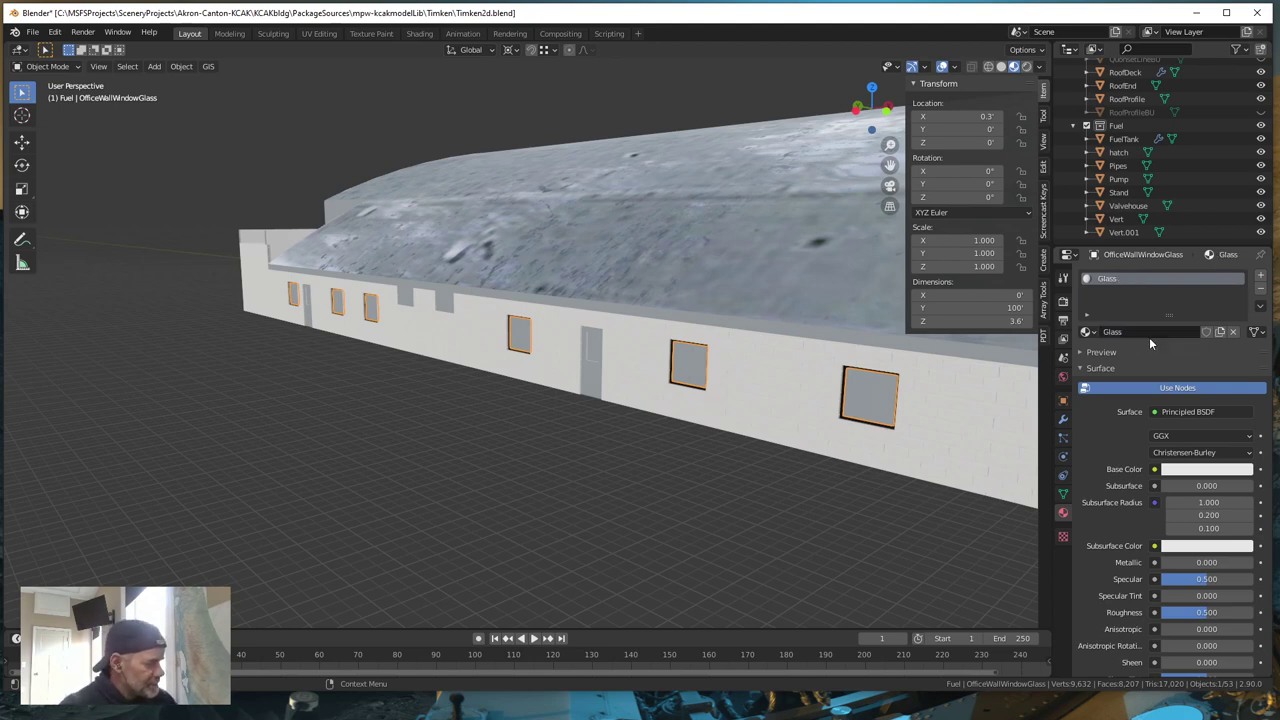
{"action": "scroll", "coordinate": [1190, 472], "scroll_direction": "down", "scroll_amount": 12}
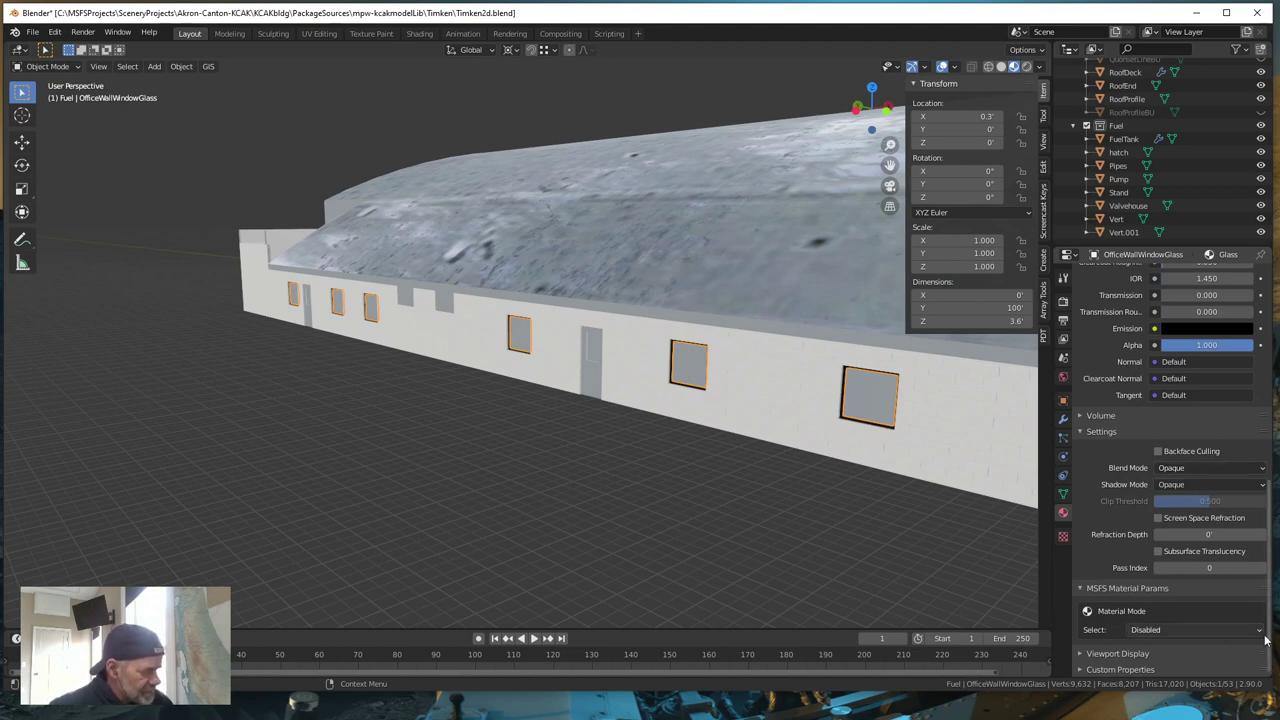
- Set the Glass material's Material Mode to MSFS Glass
{"action": "left_click", "coordinate": [1228, 629]}
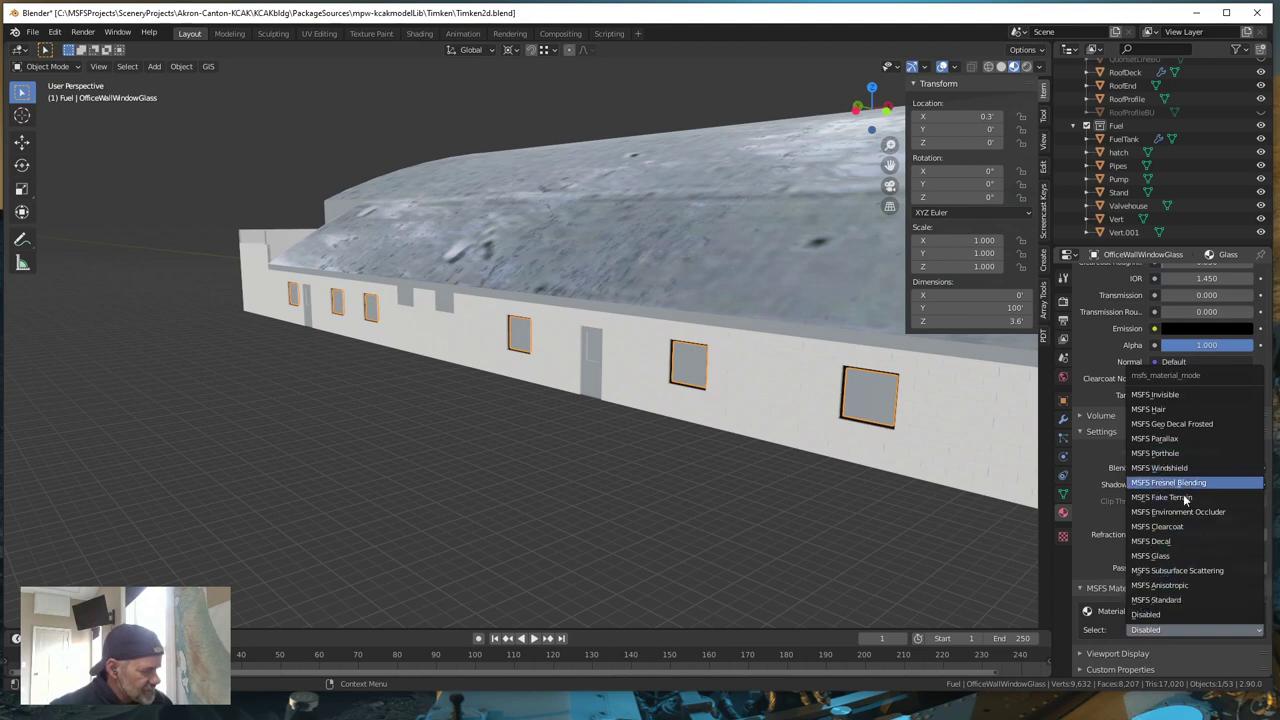
{"action": "left_click", "coordinate": [1160, 557]}
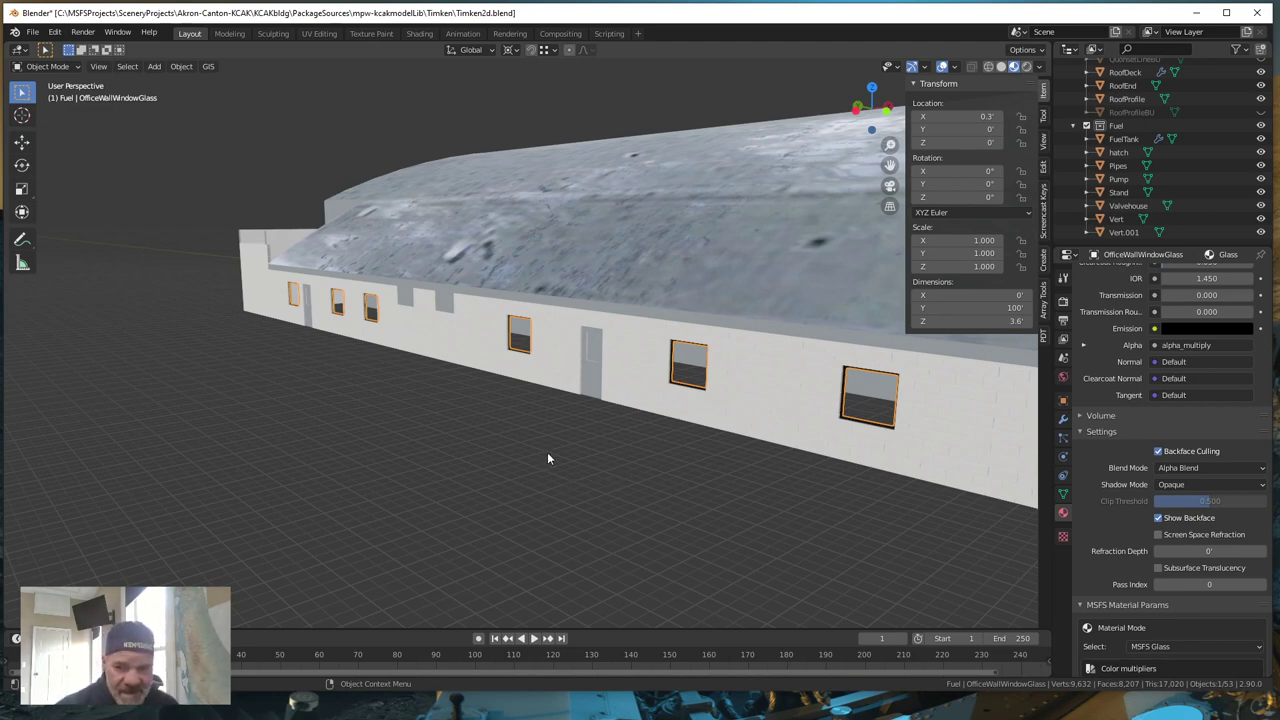
{"action": "middle_click_drag", "start_coordinate": [680, 492], "coordinate": [510, 492]}
{"action": "scroll", "coordinate": [586, 443], "scroll_direction": "up", "scroll_amount": 4}
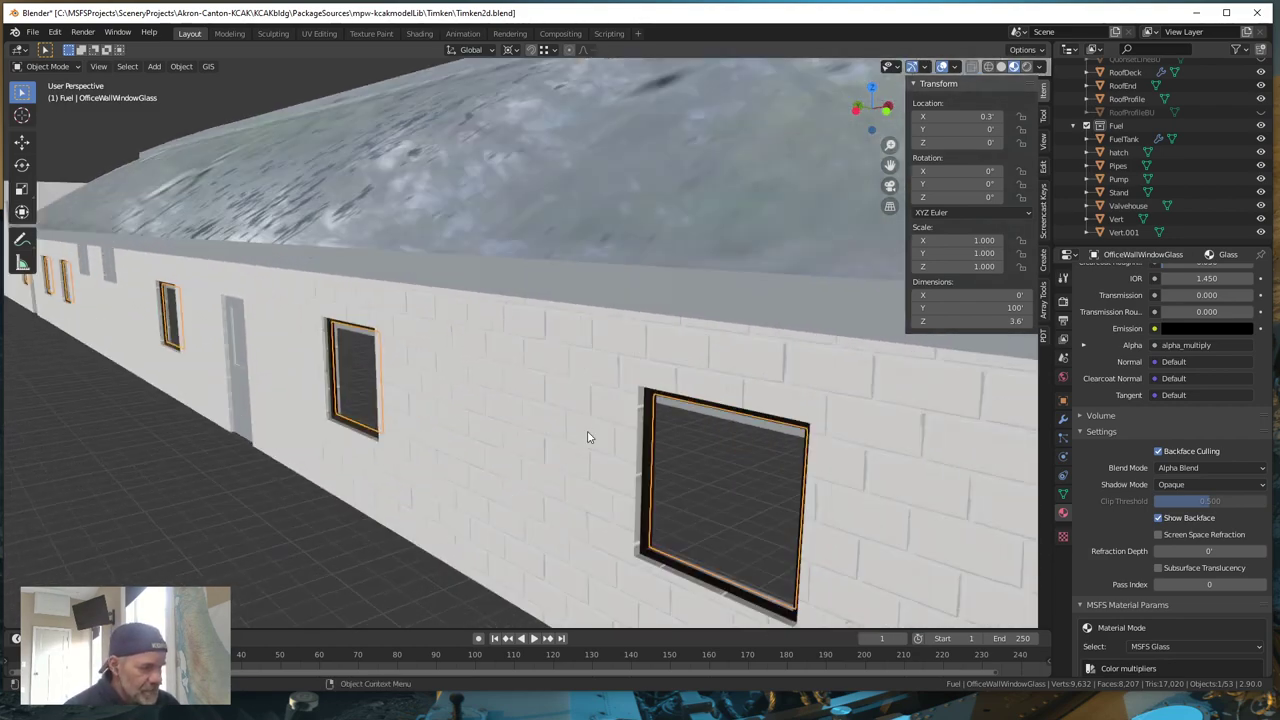
{"action": "scroll", "coordinate": [575, 456], "scroll_direction": "up", "scroll_amount": 2}
{"action": "scroll", "coordinate": [567, 447], "scroll_direction": "down", "scroll_amount": 1}
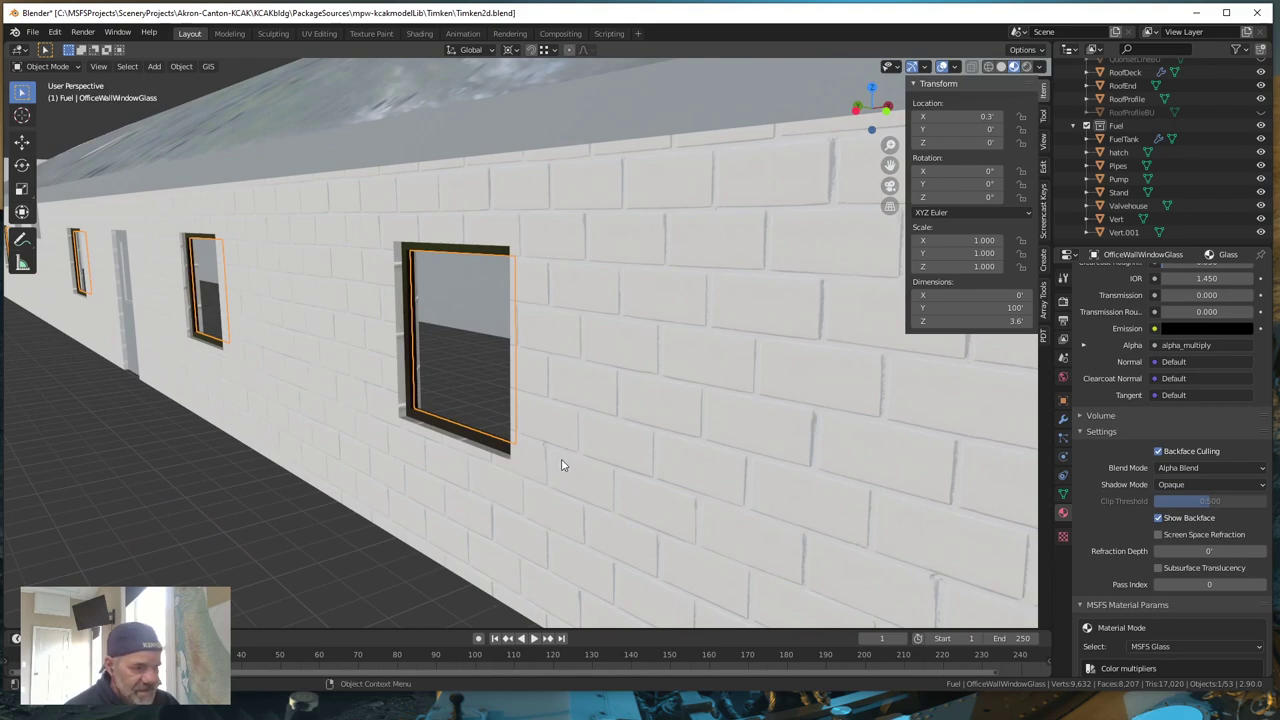
{"action": "scroll", "coordinate": [566, 455], "scroll_direction": "up", "scroll_amount": 6}
{"action": "scroll", "coordinate": [583, 463], "scroll_direction": "down", "scroll_amount": 6}
{"action": "scroll", "coordinate": [584, 463], "scroll_direction": "up", "scroll_amount": 4, "text": "ctrl"}
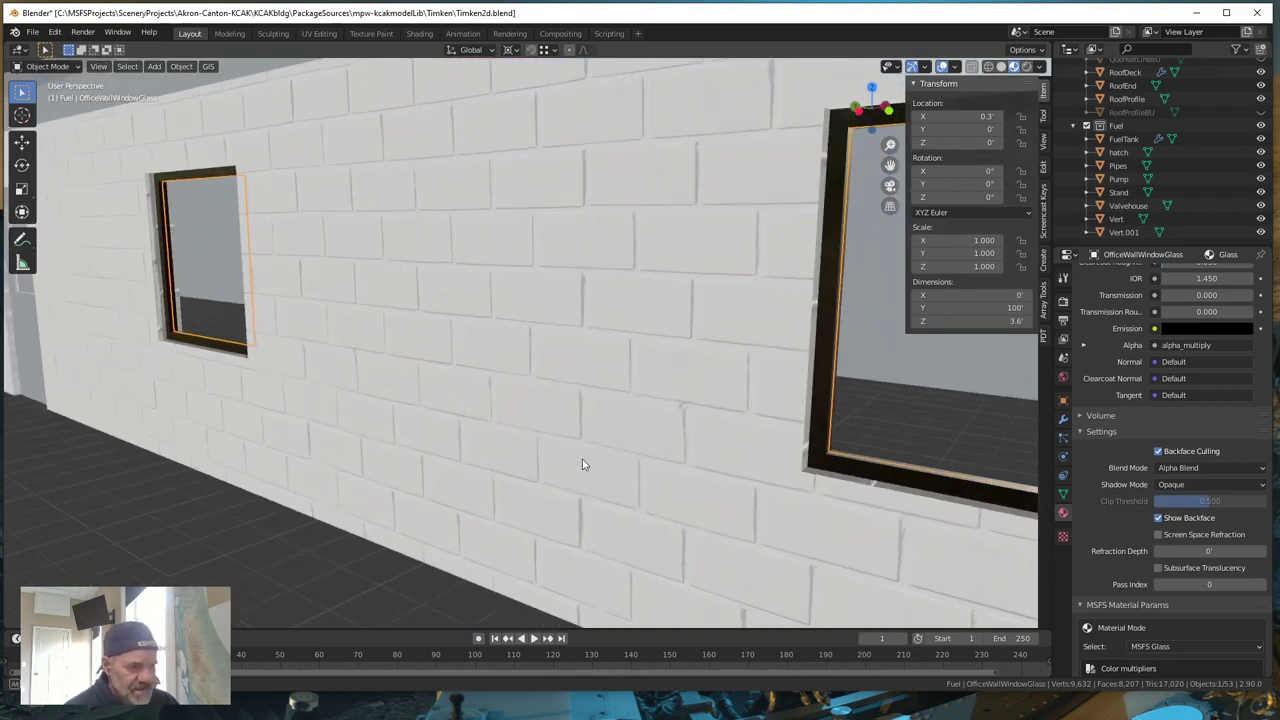
{"action": "scroll", "coordinate": [566, 457], "scroll_direction": "down", "scroll_amount": 5}
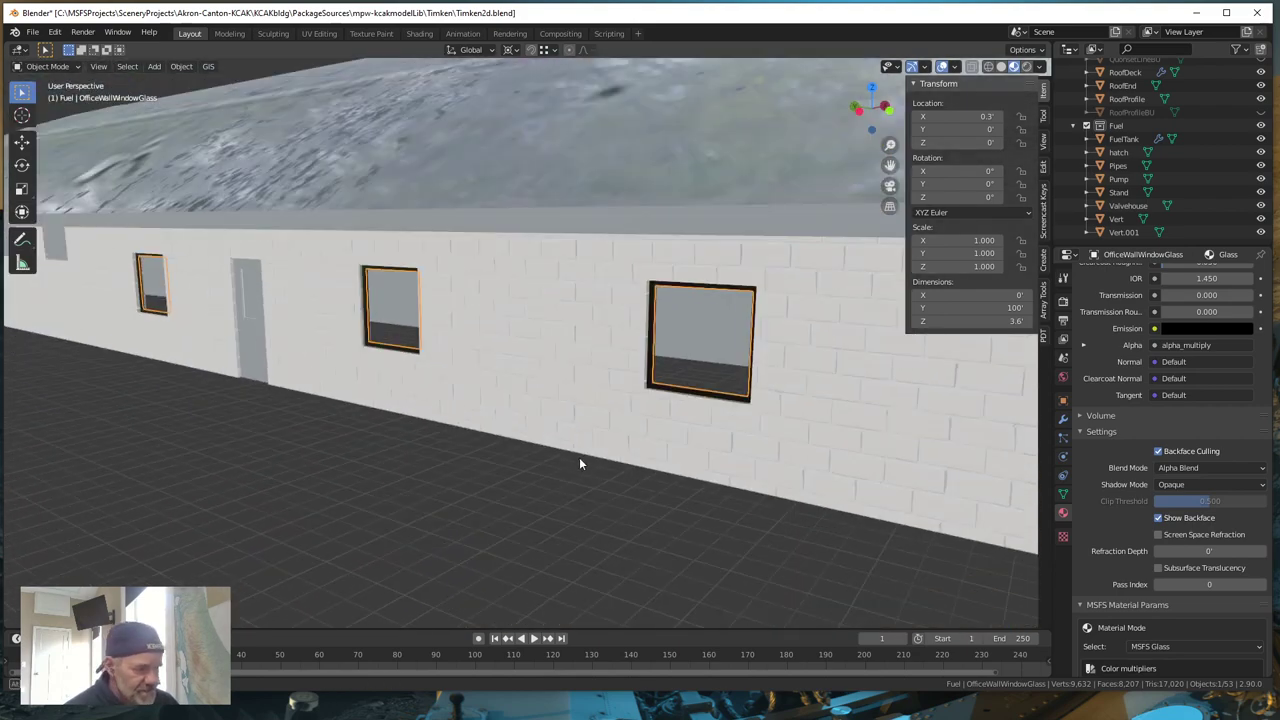
{"action": "scroll", "coordinate": [580, 460], "scroll_direction": "up", "scroll_amount": 2, "text": "ctrl"}
{"action": "scroll", "coordinate": [566, 463], "scroll_direction": "up", "scroll_amount": 1}
{"action": "scroll", "coordinate": [565, 467], "scroll_direction": "down", "scroll_amount": 2, "text": "ctrl"}
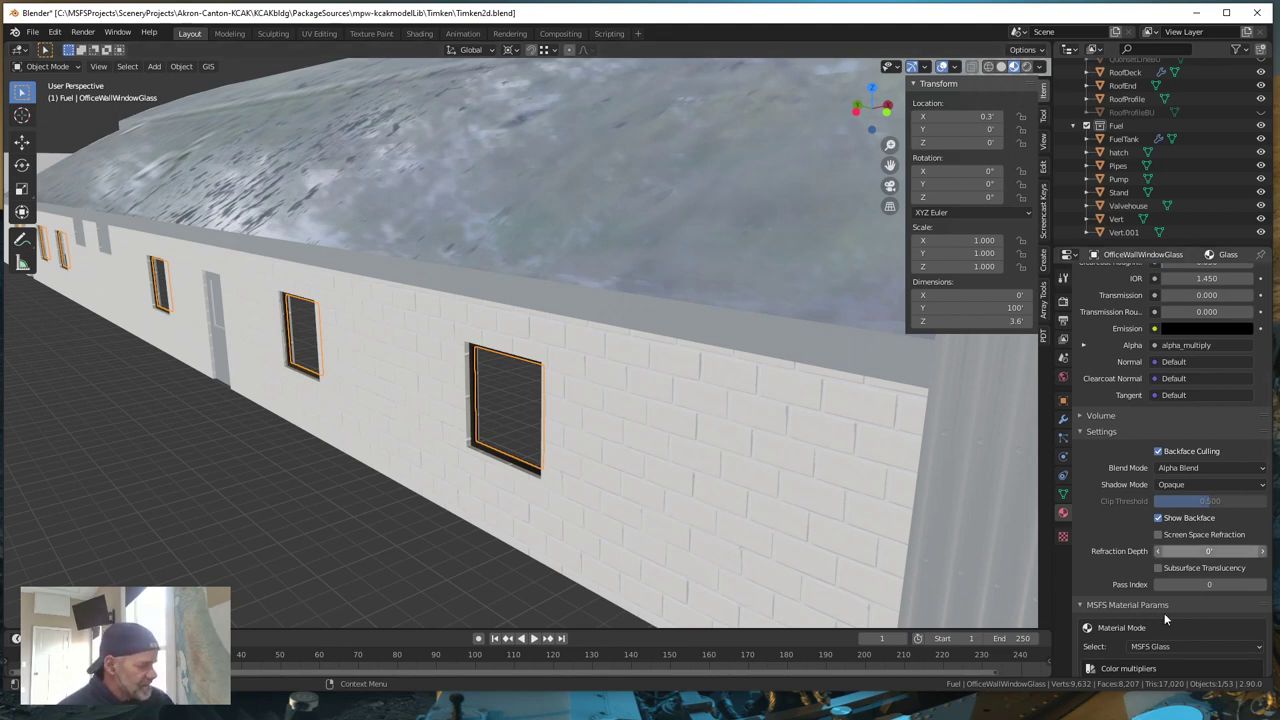
- Set the glass albedo colour to a strong red, hex FF5134
{"action": "scroll", "coordinate": [1161, 596], "scroll_direction": "down", "scroll_amount": 5}
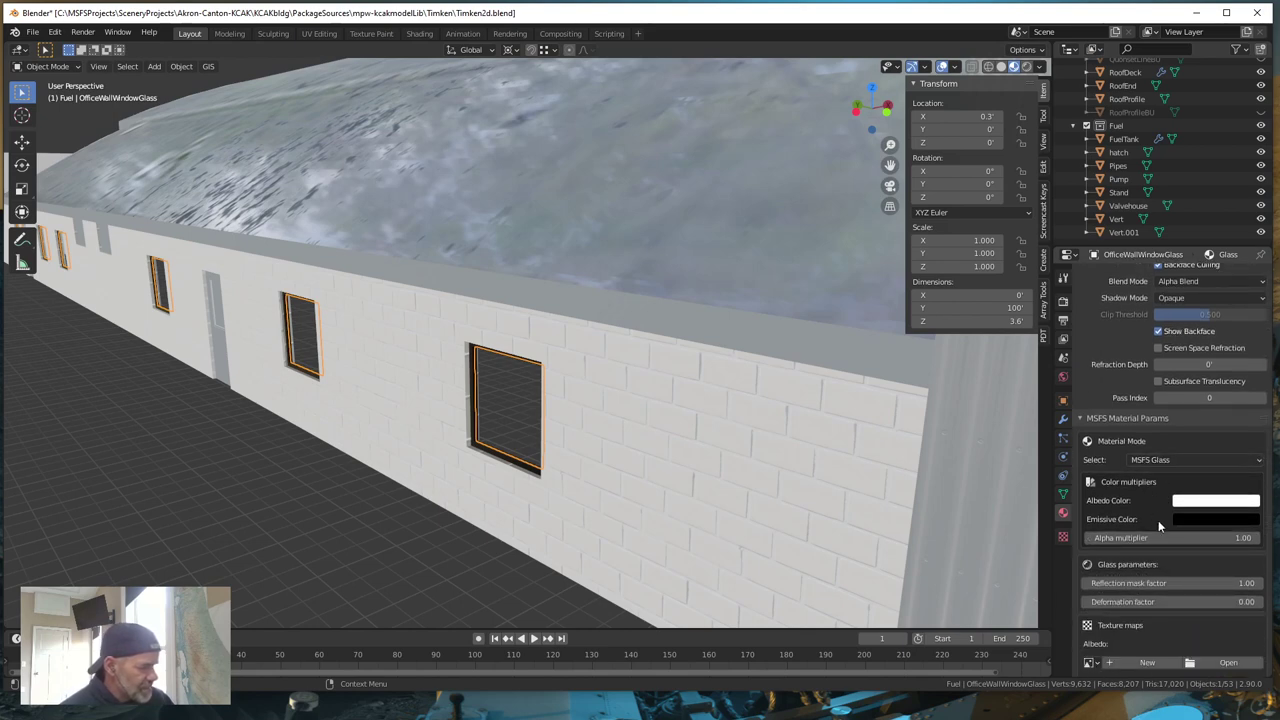
{"action": "scroll", "coordinate": [1152, 562], "scroll_direction": "down", "scroll_amount": 2}
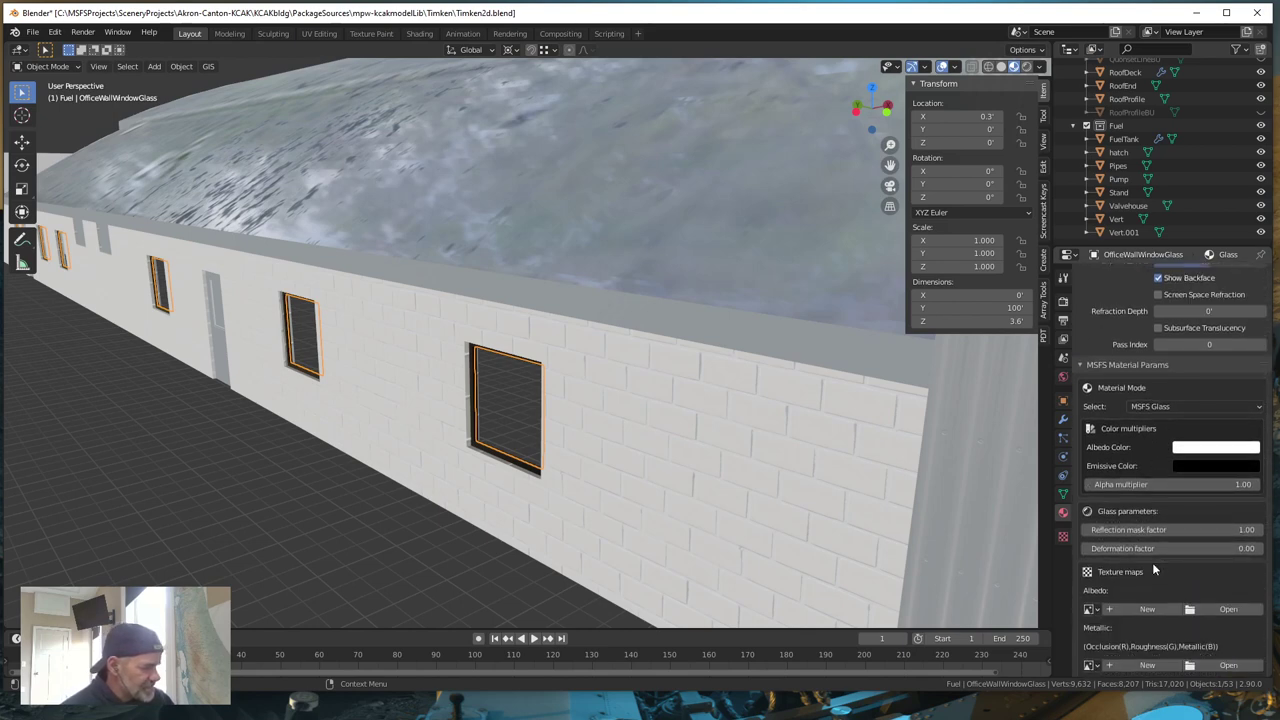
{"action": "left_click", "coordinate": [1204, 452]}
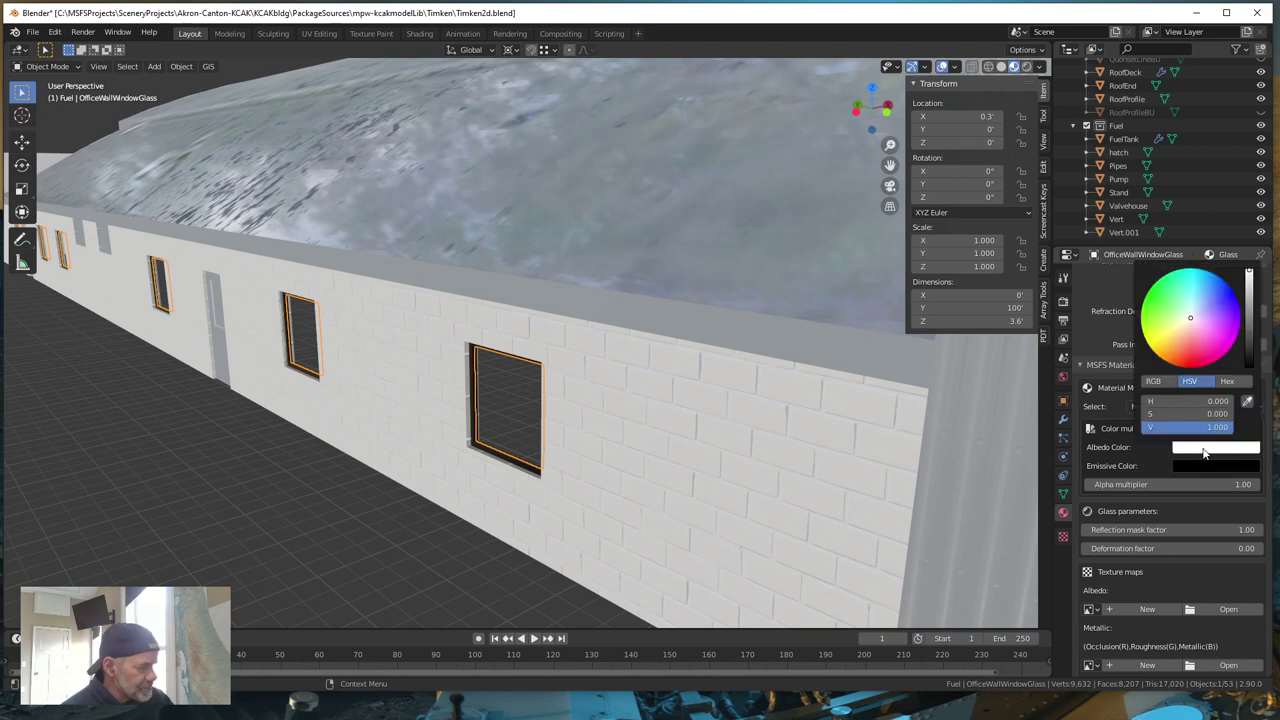
{"action": "scroll", "coordinate": [1197, 474], "scroll_direction": "up", "scroll_amount": 2}
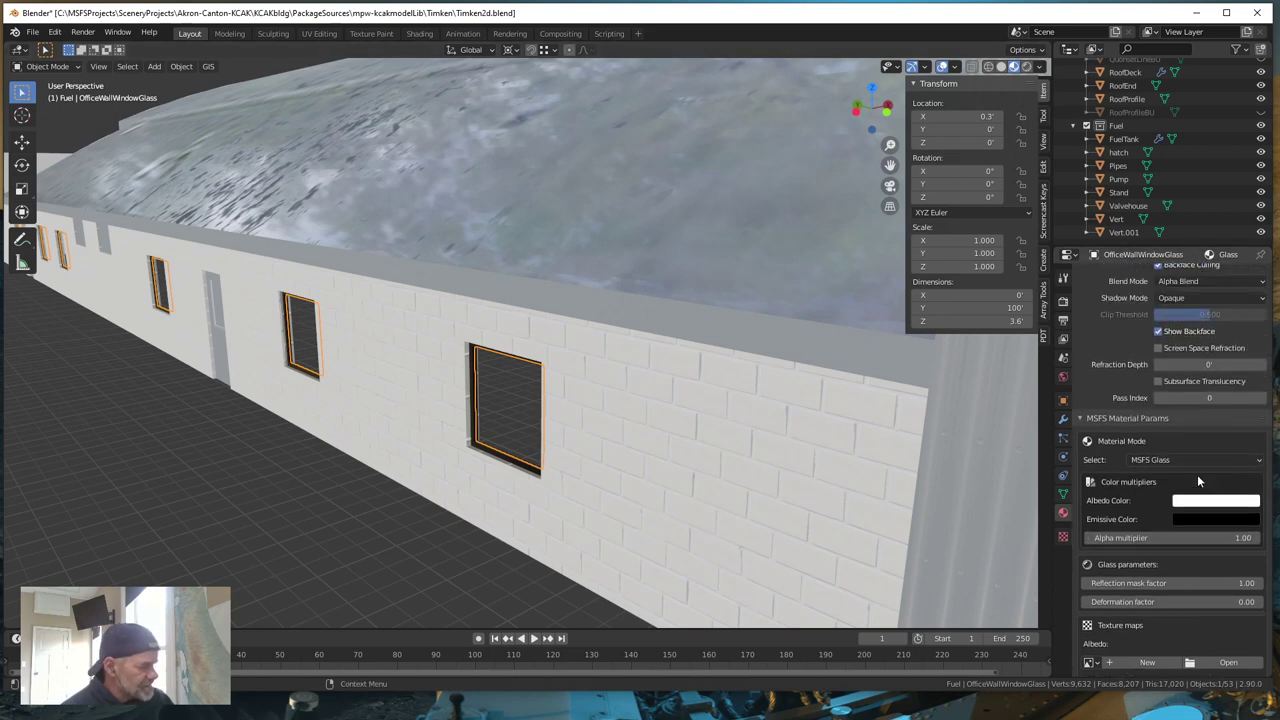
{"action": "scroll", "coordinate": [1197, 474], "scroll_direction": "up", "scroll_amount": 15}
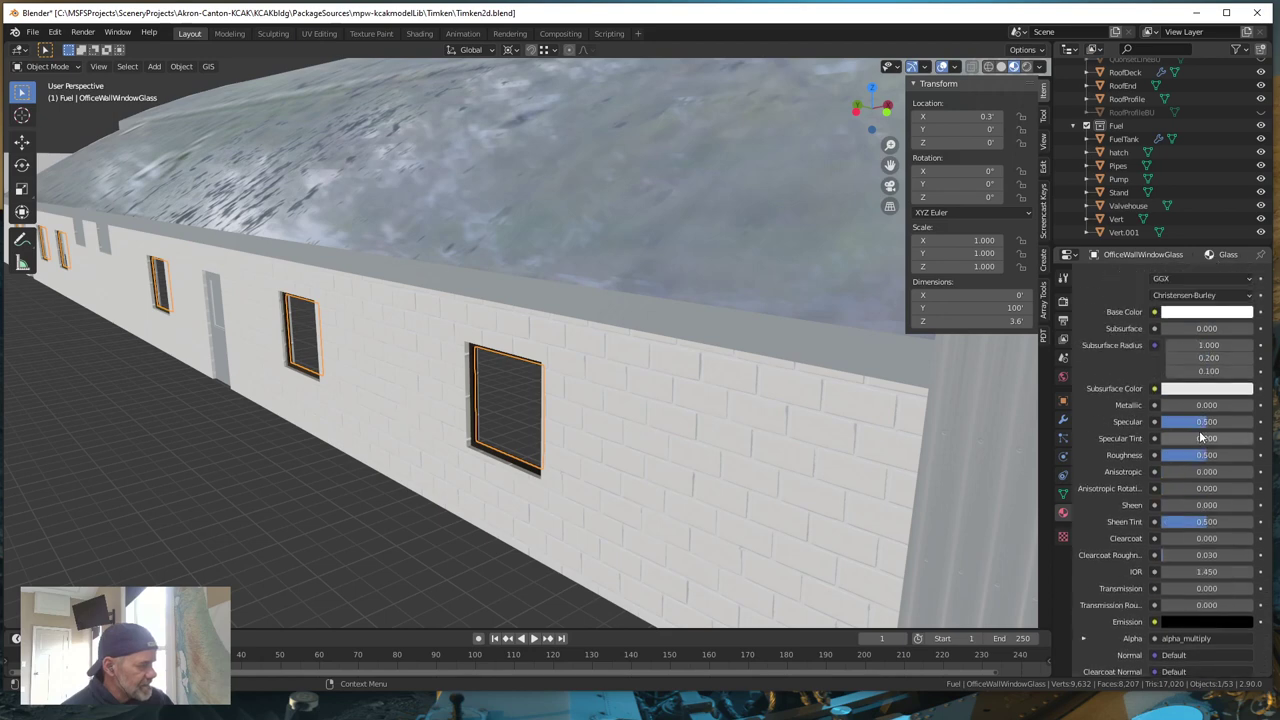
{"action": "scroll", "coordinate": [1201, 437], "scroll_direction": "up", "scroll_amount": 3}
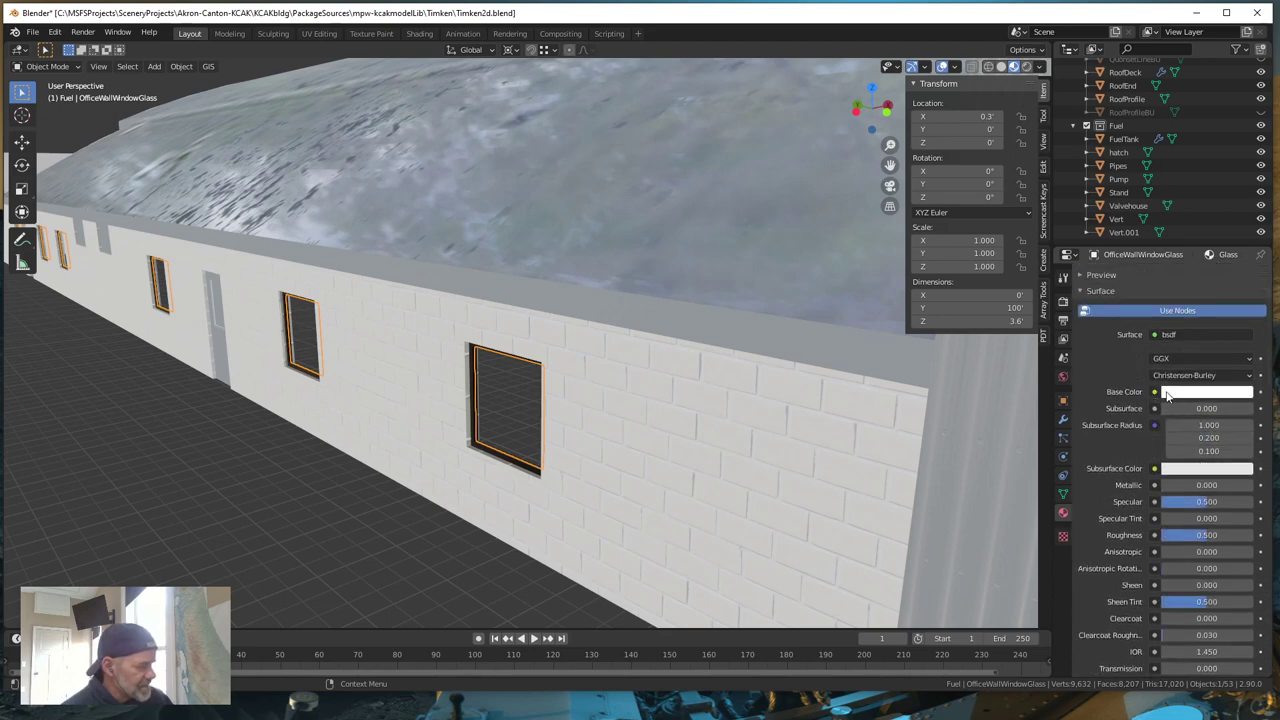
{"action": "scroll", "coordinate": [1150, 450], "scroll_direction": "down", "scroll_amount": 9}
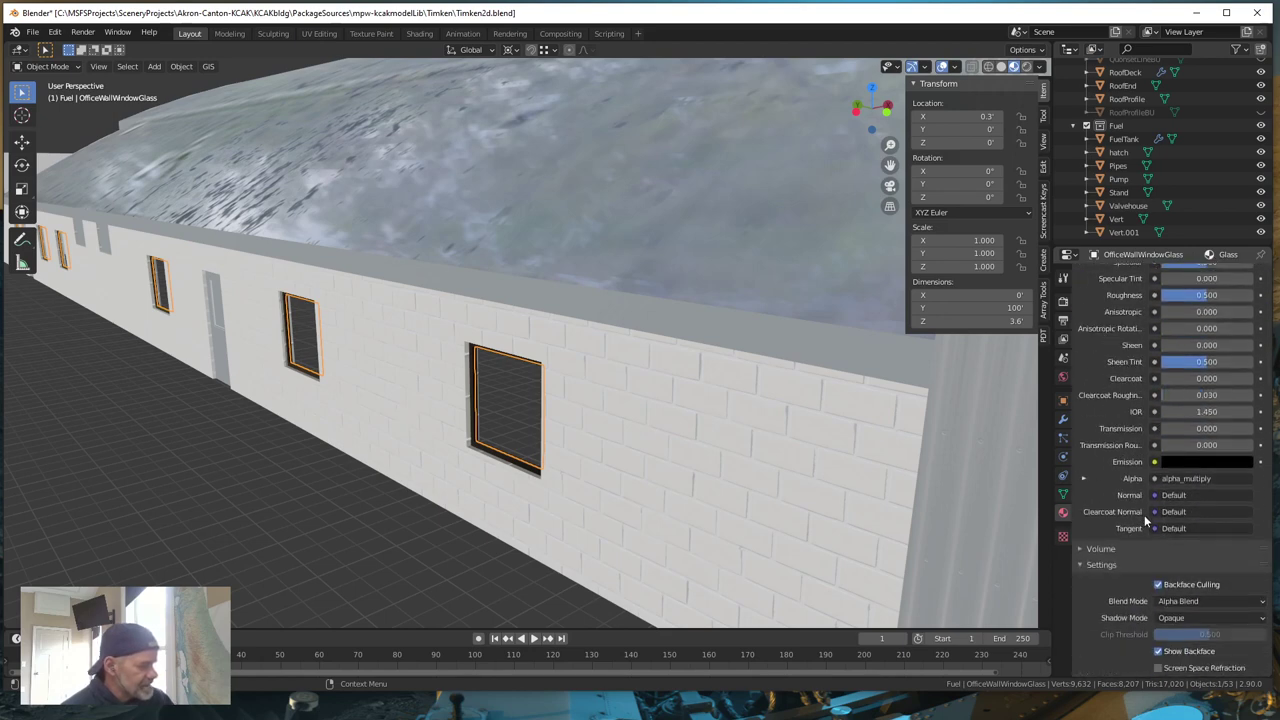
{"action": "scroll", "coordinate": [1150, 518], "scroll_direction": "down", "scroll_amount": 13}
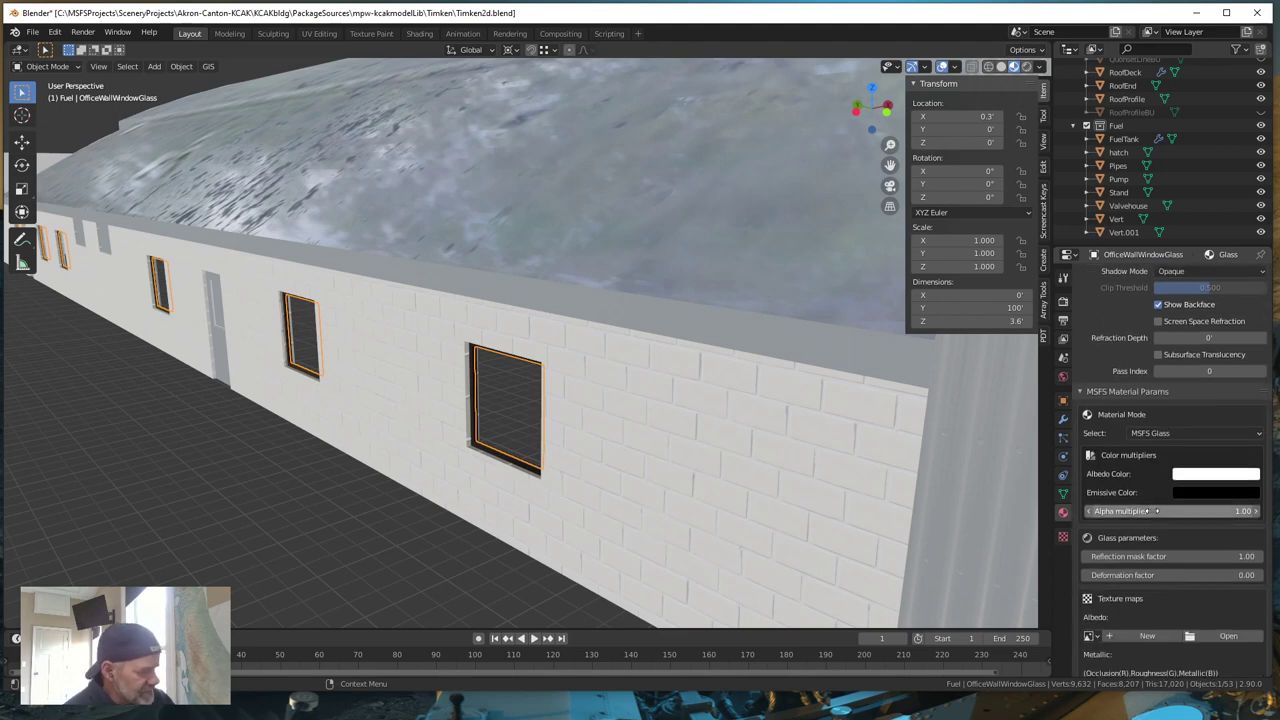
{"action": "left_click", "coordinate": [1207, 479]}
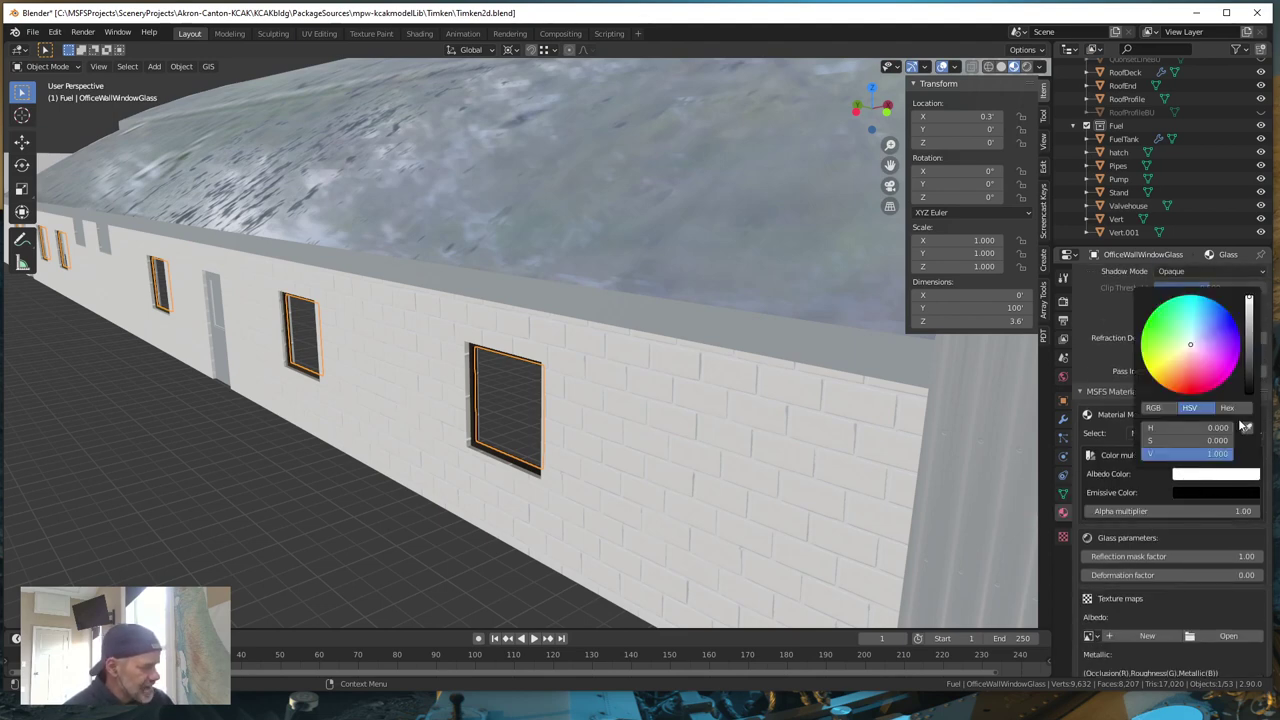
{"action": "left_click", "coordinate": [1192, 354]}
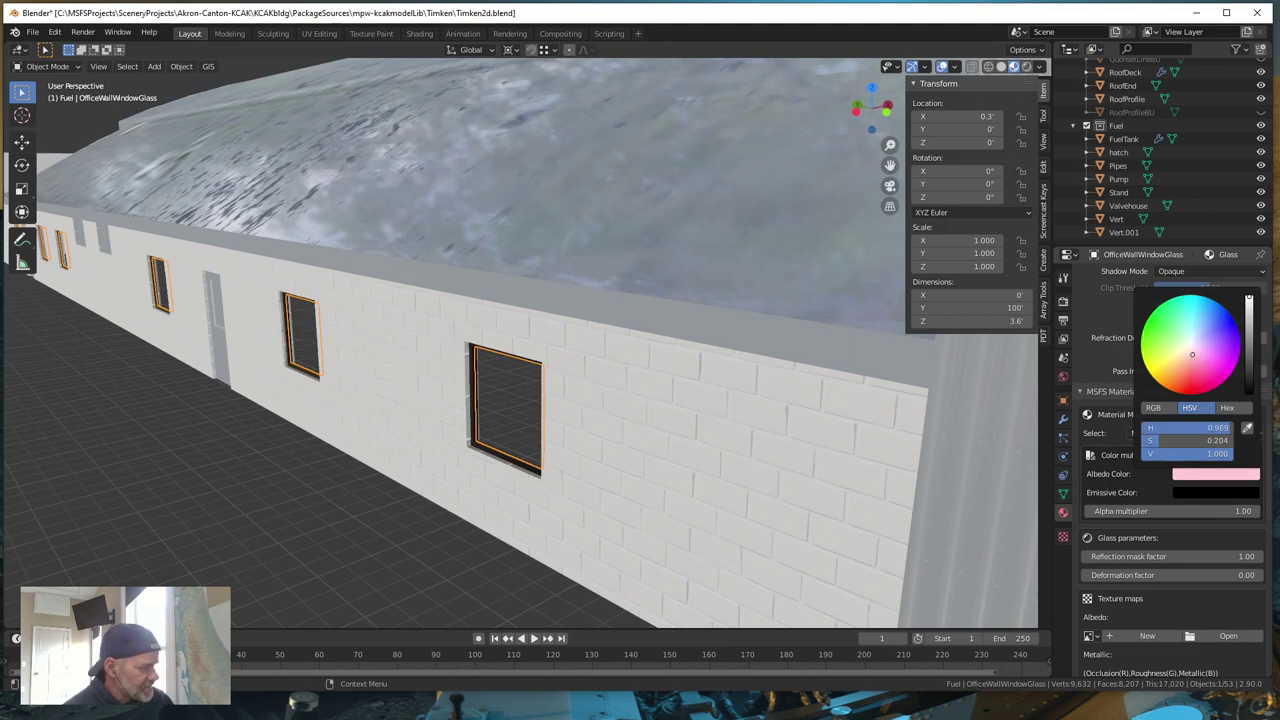
{"action": "left_click_drag", "start_coordinate": [1192, 354], "coordinate": [1184, 383]}
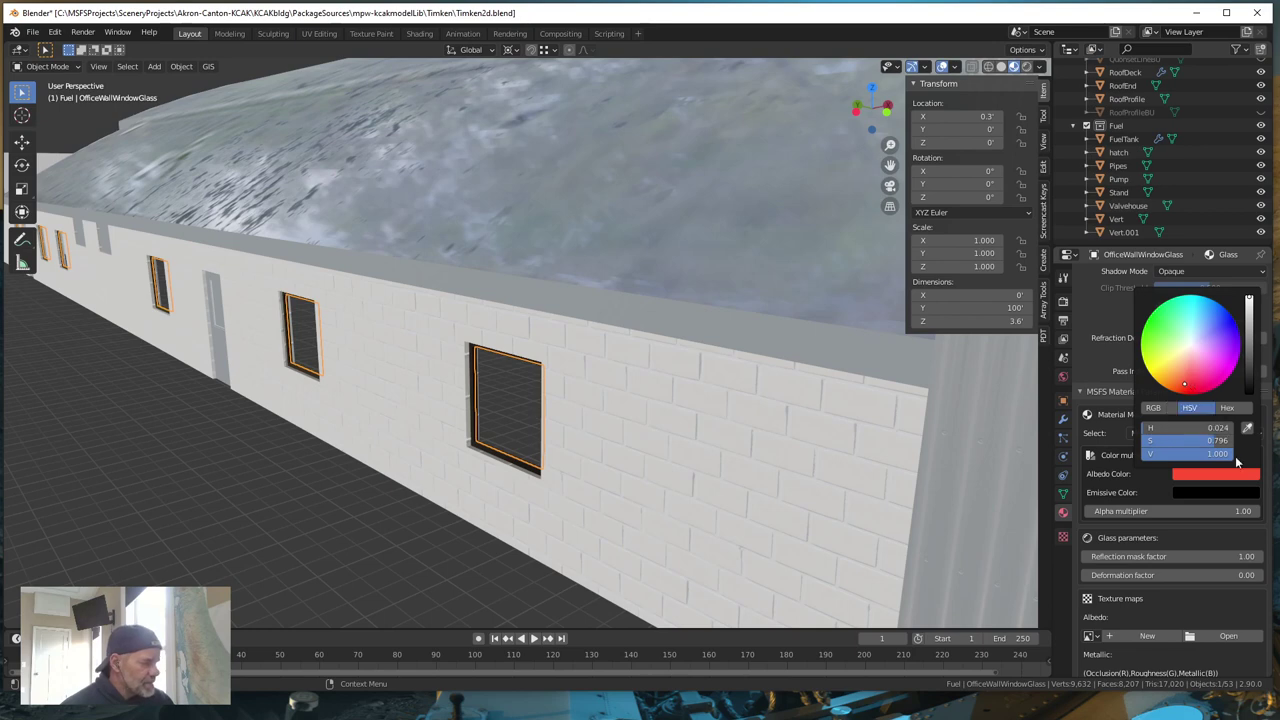
{"action": "left_click", "coordinate": [1232, 410]}
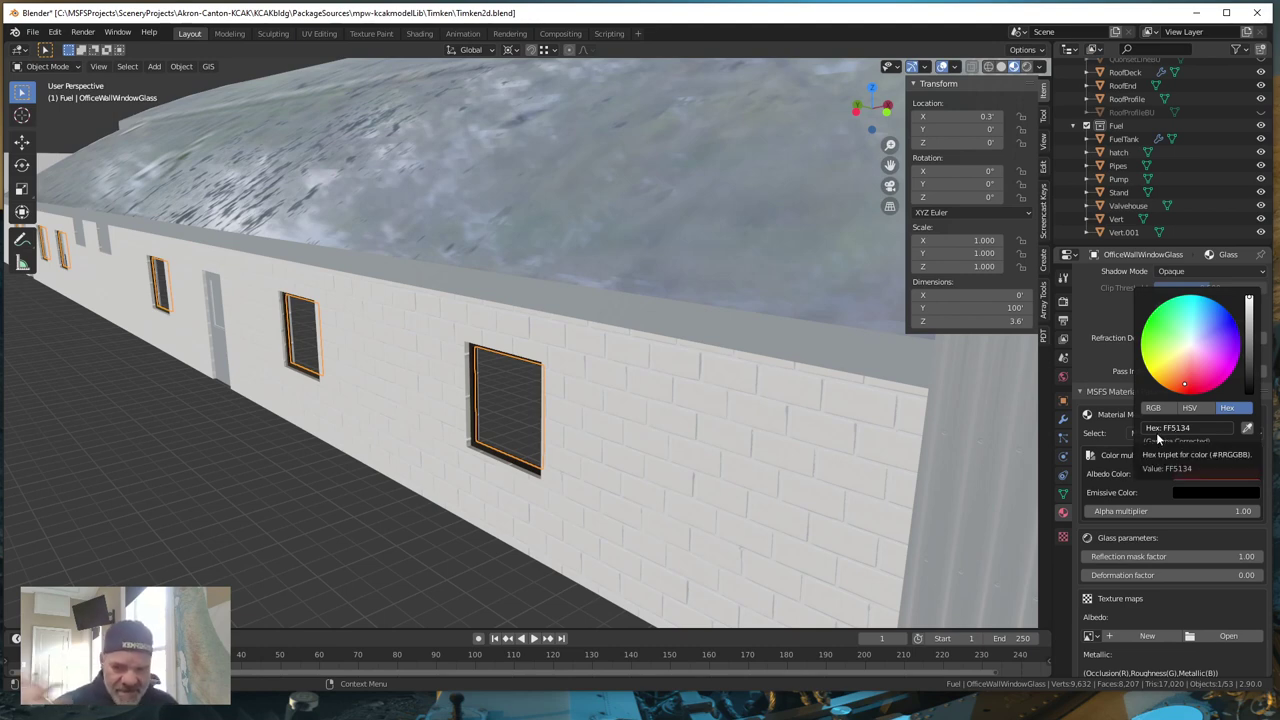
{"action": "left_click", "coordinate": [1204, 408]}
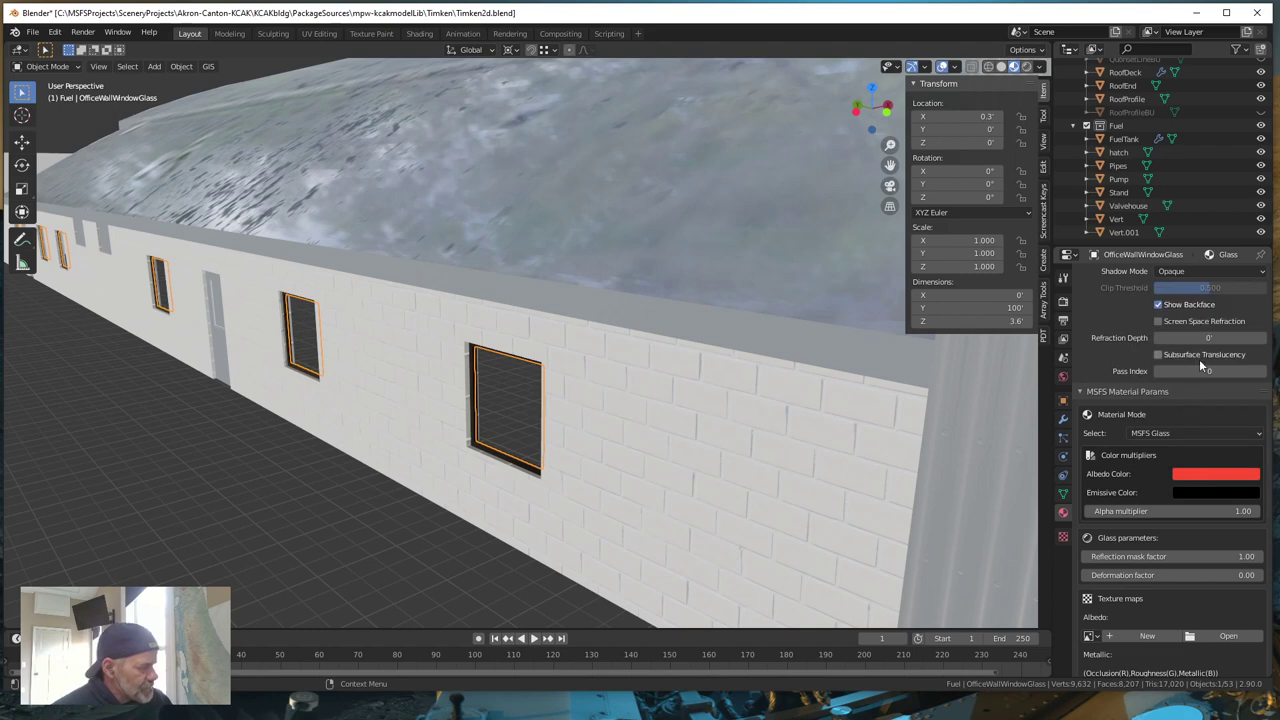
- Darken the red albedo to a deep red-brown with value 0.260
{"action": "left_click", "coordinate": [1204, 472]}
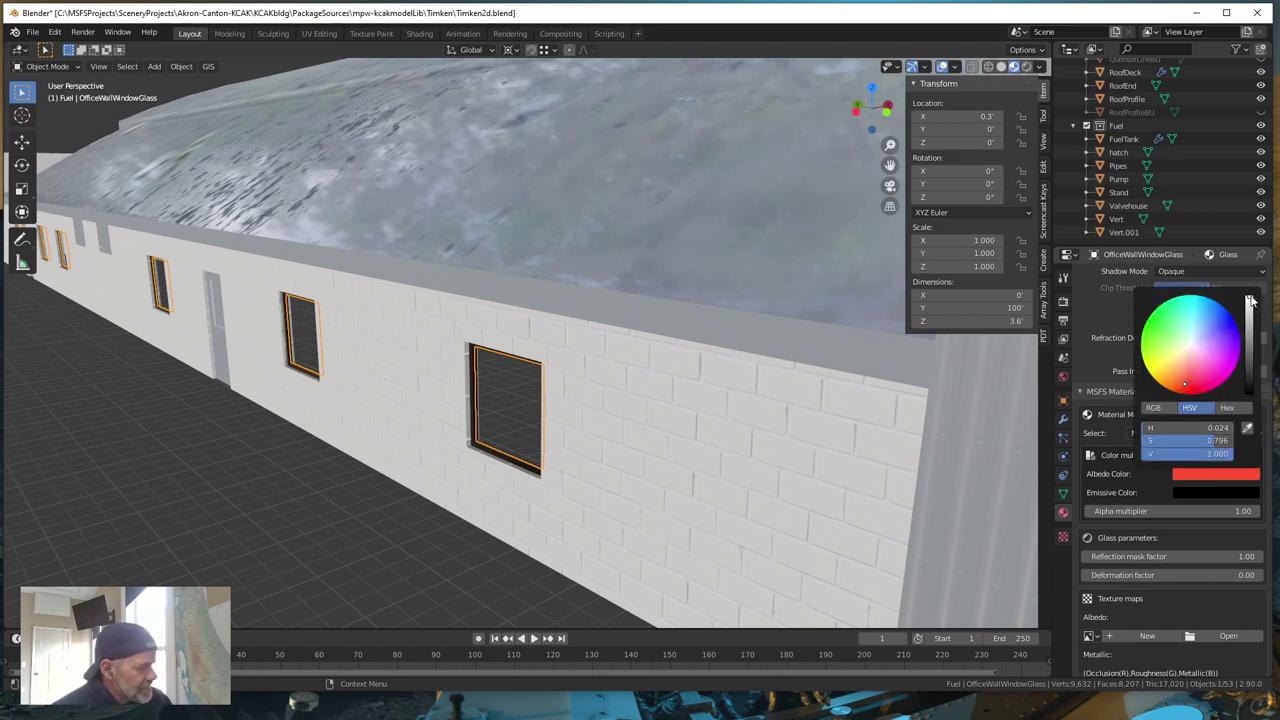
{"action": "left_click_drag", "start_coordinate": [1250, 298], "coordinate": [1249, 371]}
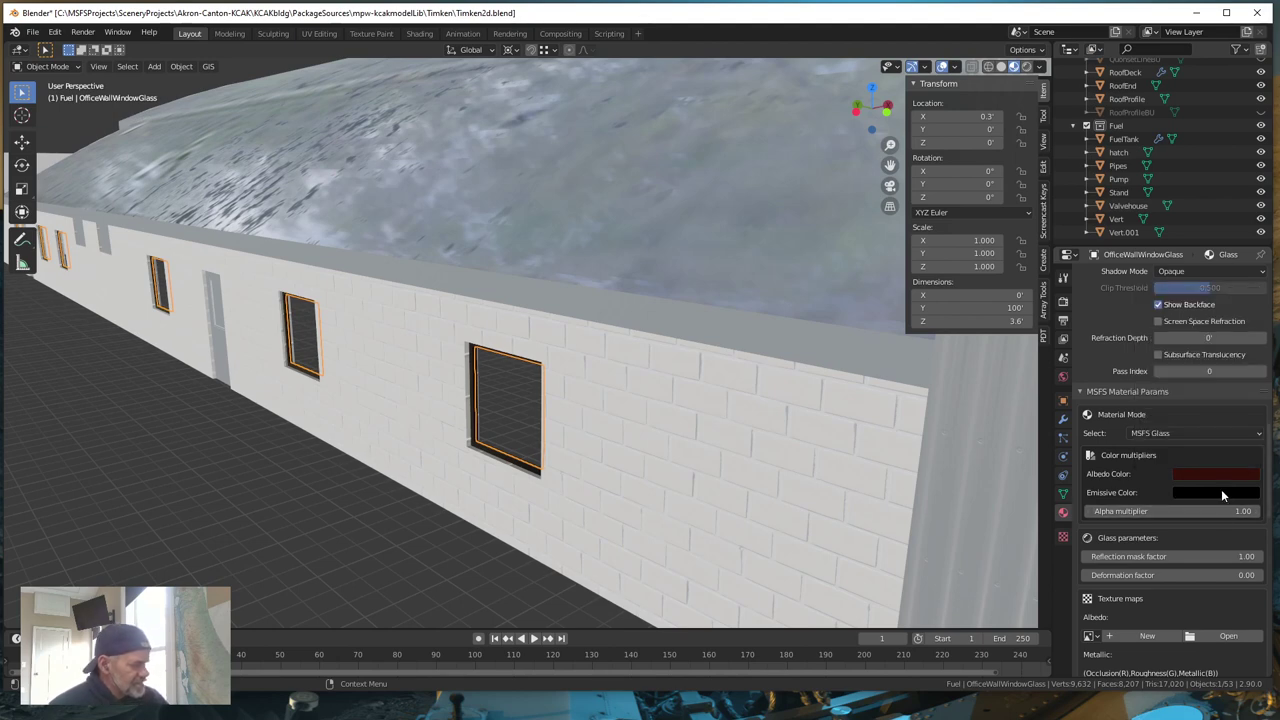
{"action": "scroll", "coordinate": [1200, 445], "scroll_direction": "up", "scroll_amount": 7}
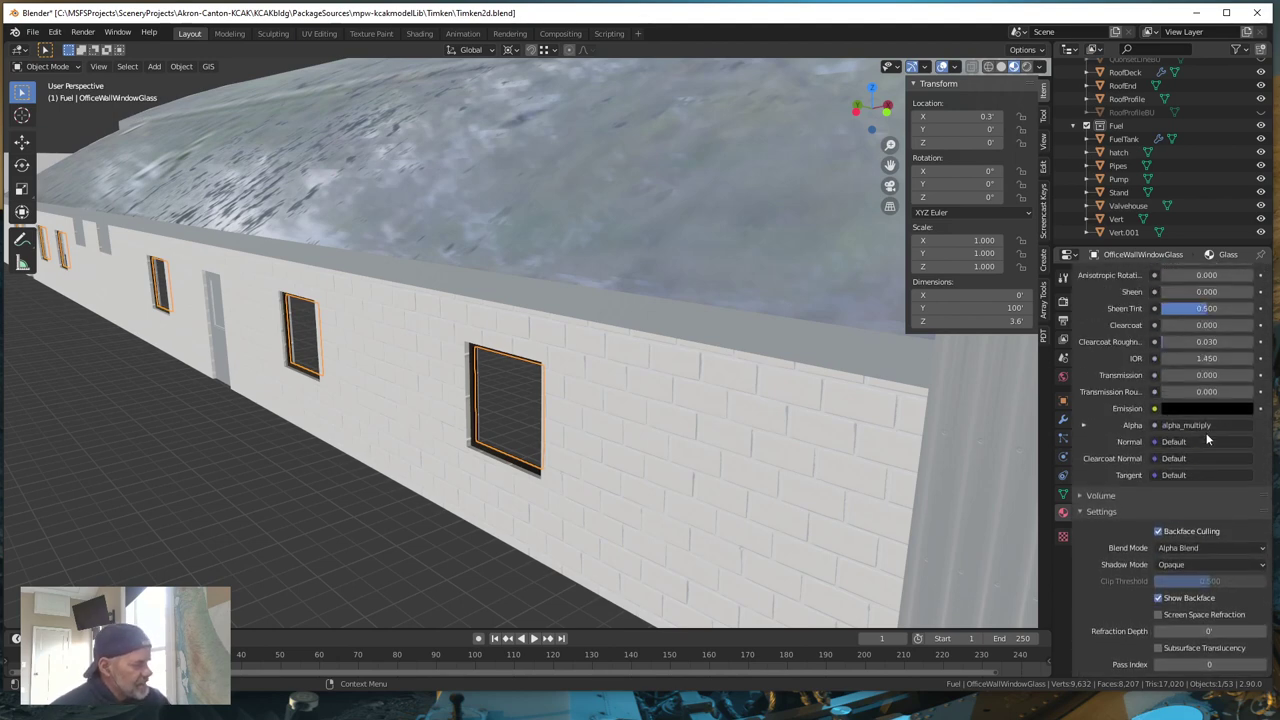
{"action": "scroll", "coordinate": [1210, 430], "scroll_direction": "up", "scroll_amount": 6}
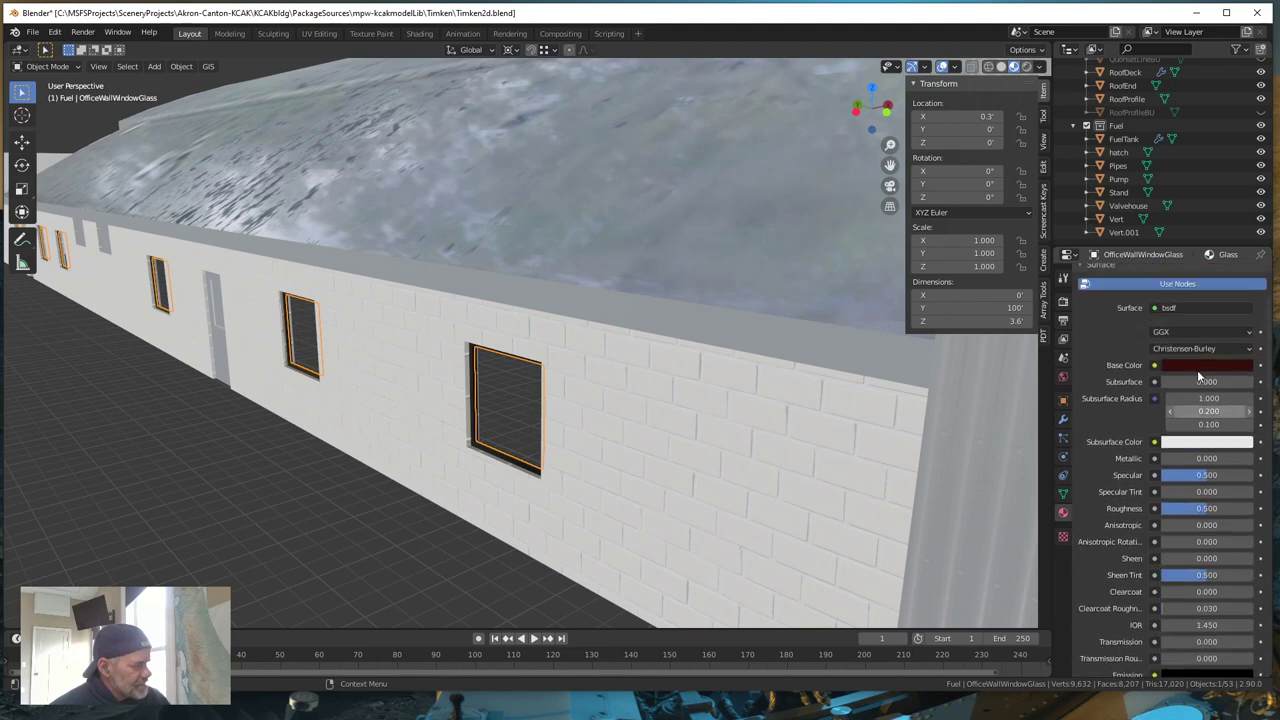
- Set the glass Alpha multiplier to 0.6
{"action": "scroll", "coordinate": [1207, 452], "scroll_direction": "down", "scroll_amount": 2}
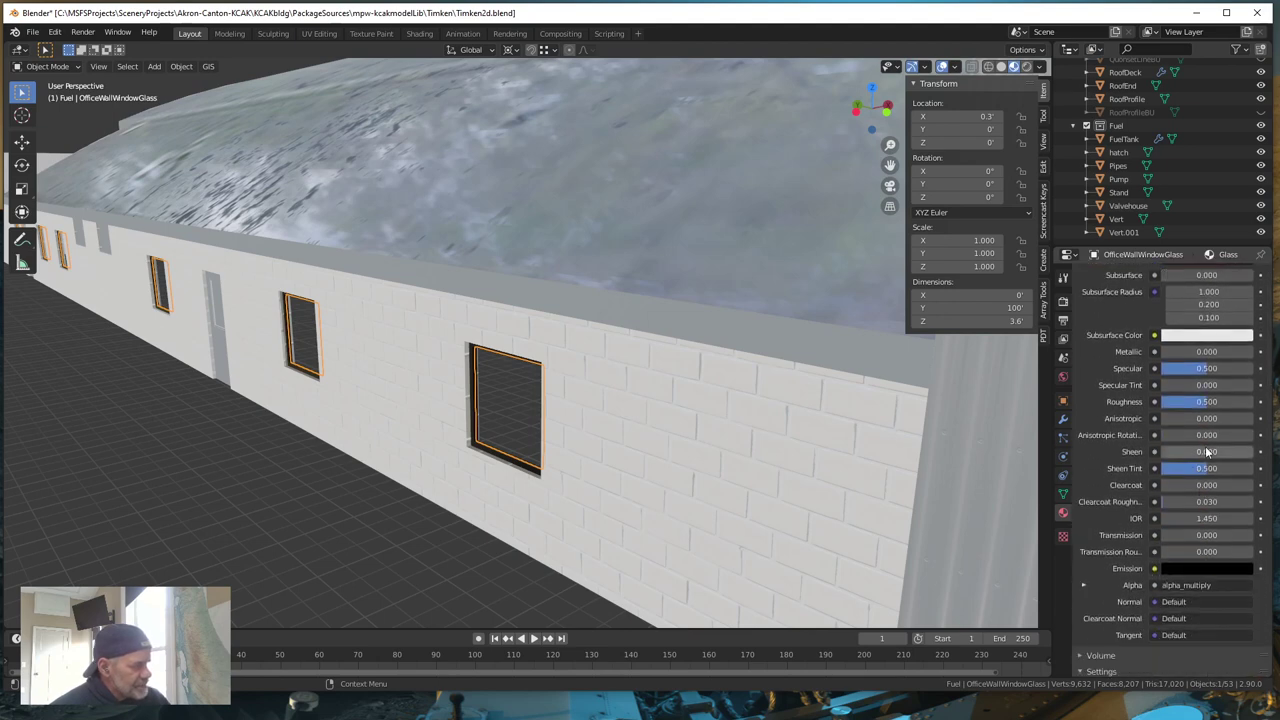
{"action": "scroll", "coordinate": [1207, 452], "scroll_direction": "down", "scroll_amount": 12}
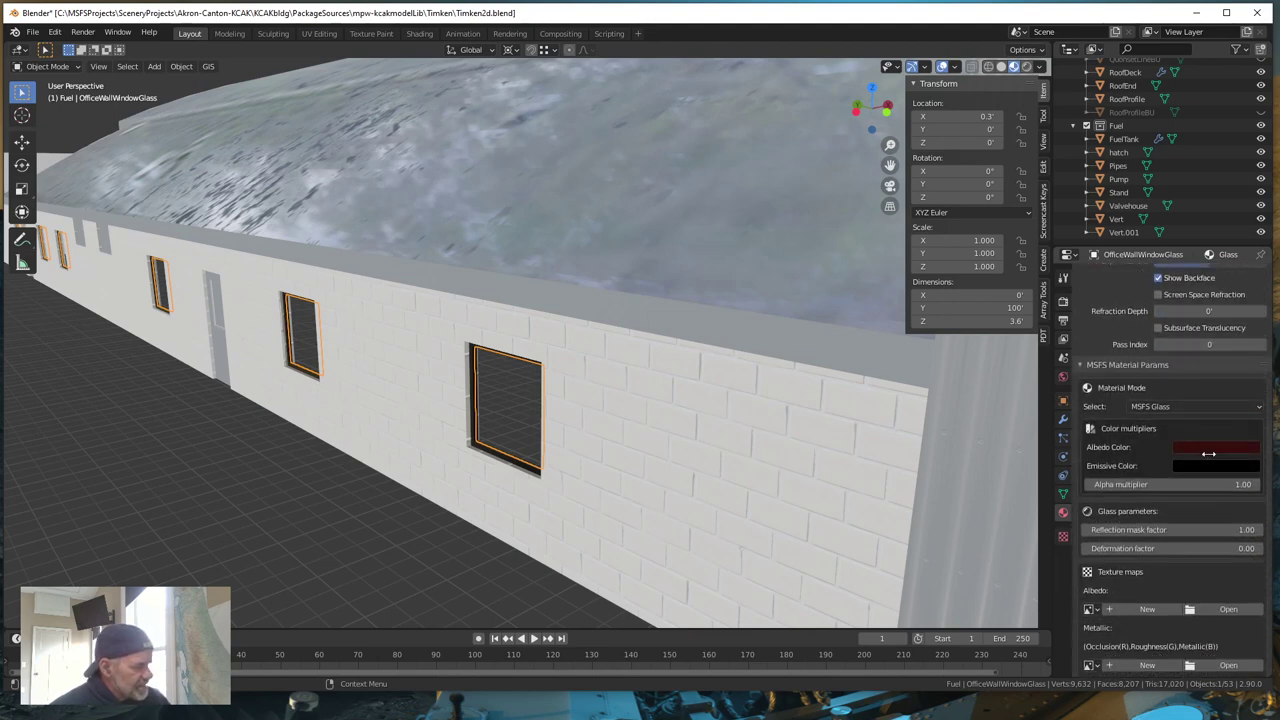
{"action": "scroll", "coordinate": [1208, 453], "scroll_direction": "down", "scroll_amount": 1}
{"action": "left_click", "coordinate": [1235, 431]}
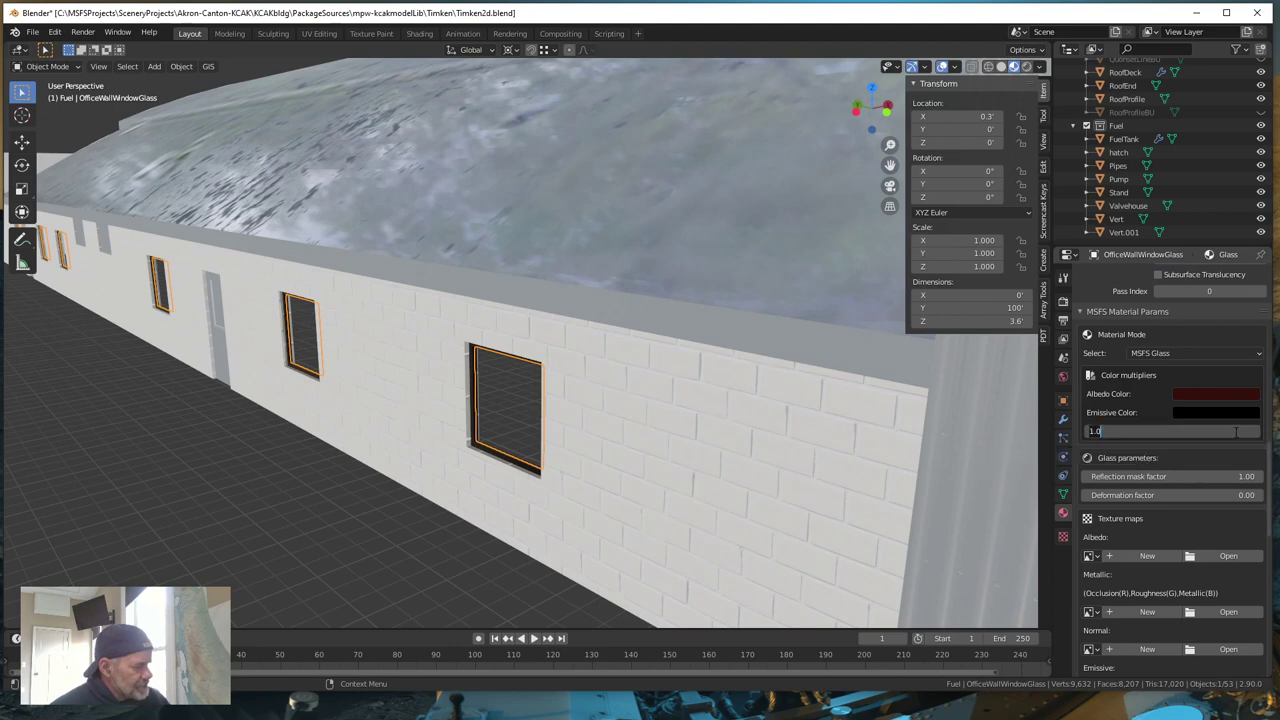
{"action": "type", "text": "0.6"}
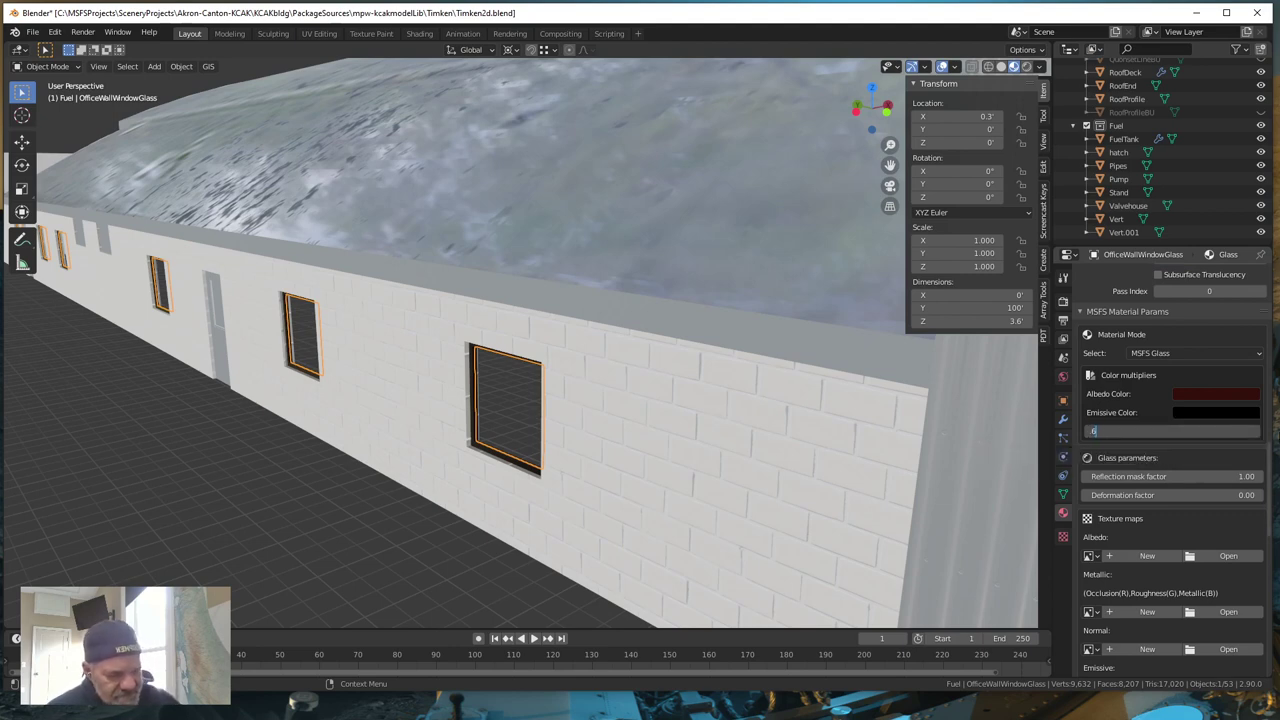
{"action": "key", "text": "Return"}
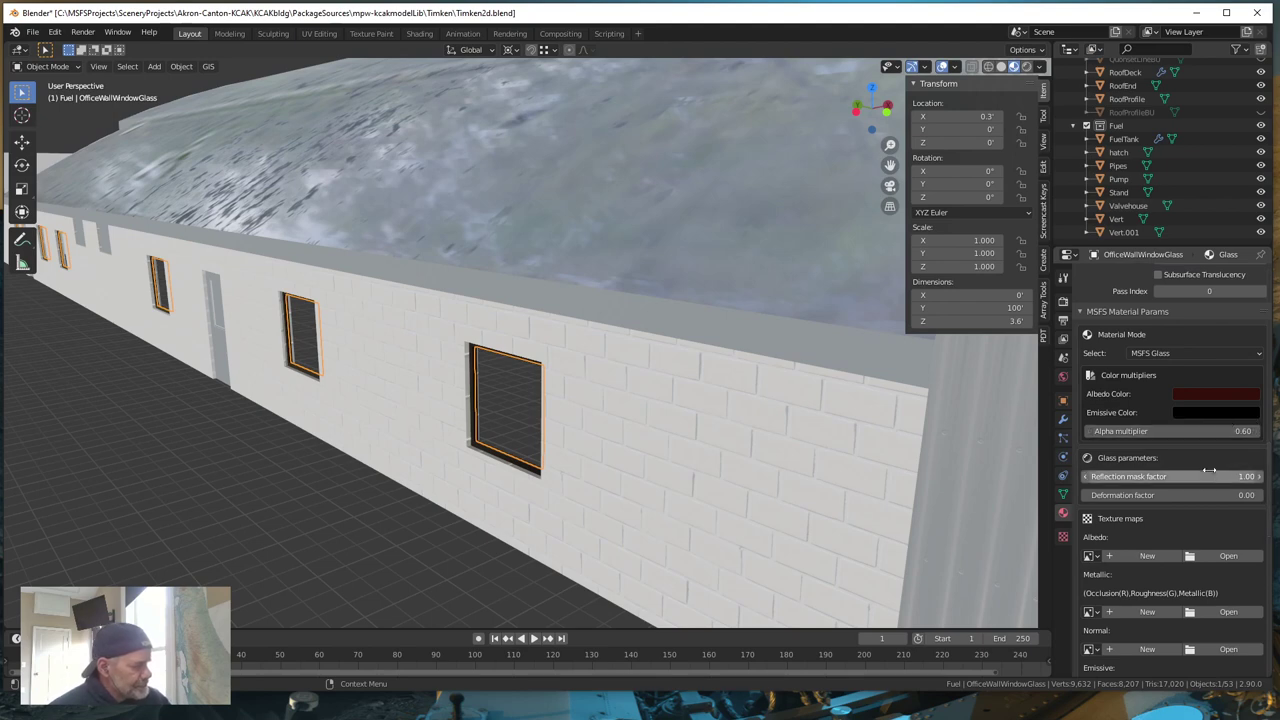
{"action": "scroll", "coordinate": [1216, 466], "scroll_direction": "up", "scroll_amount": 4}
{"action": "scroll", "coordinate": [1218, 463], "scroll_direction": "up", "scroll_amount": 10}
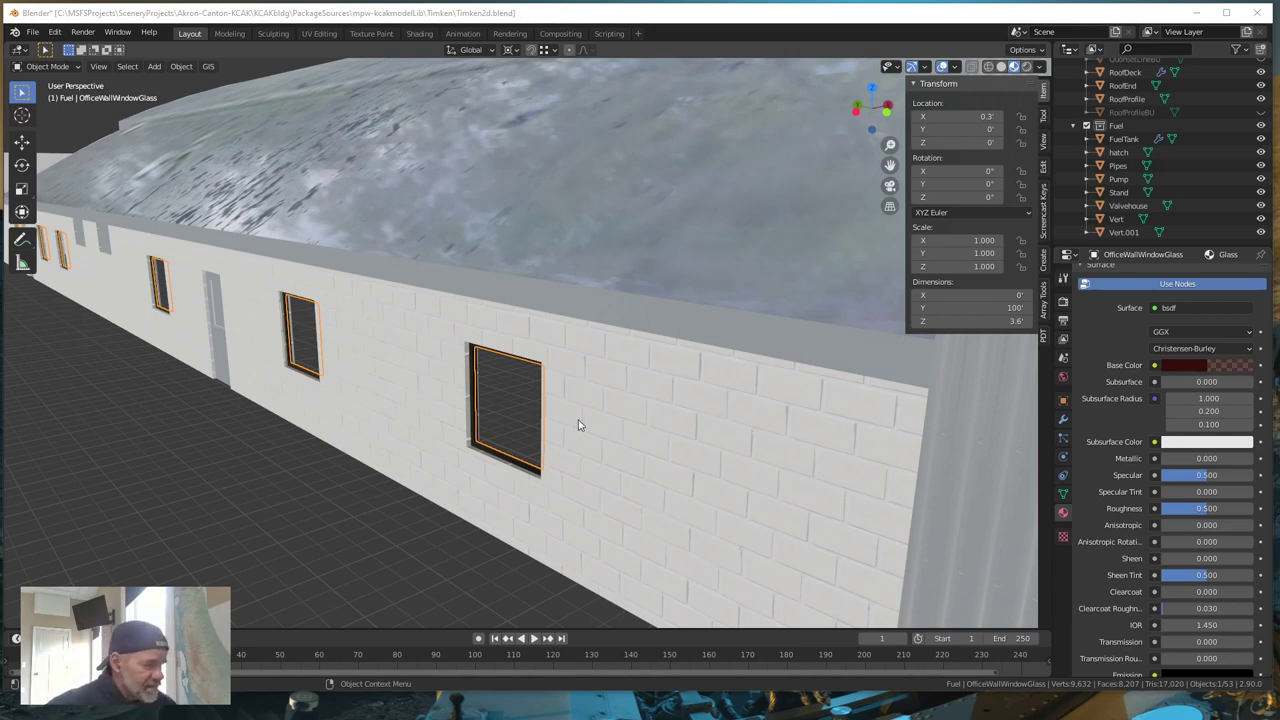
- Brighten the glass emissive colour from black and tint it pale warm tan
{"action": "scroll", "coordinate": [1164, 484], "scroll_direction": "down", "scroll_amount": 3}
{"action": "scroll", "coordinate": [1164, 484], "scroll_direction": "down", "scroll_amount": 12}
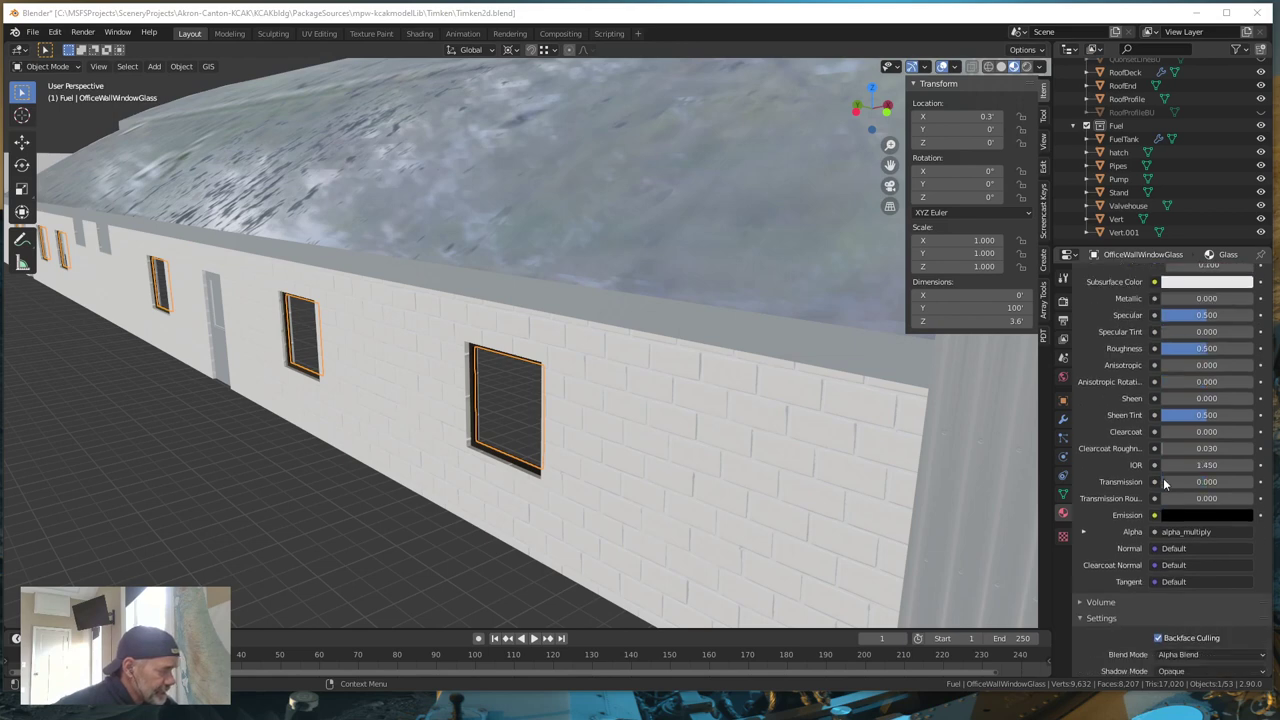
{"action": "scroll", "coordinate": [1163, 478], "scroll_direction": "down", "scroll_amount": 2}
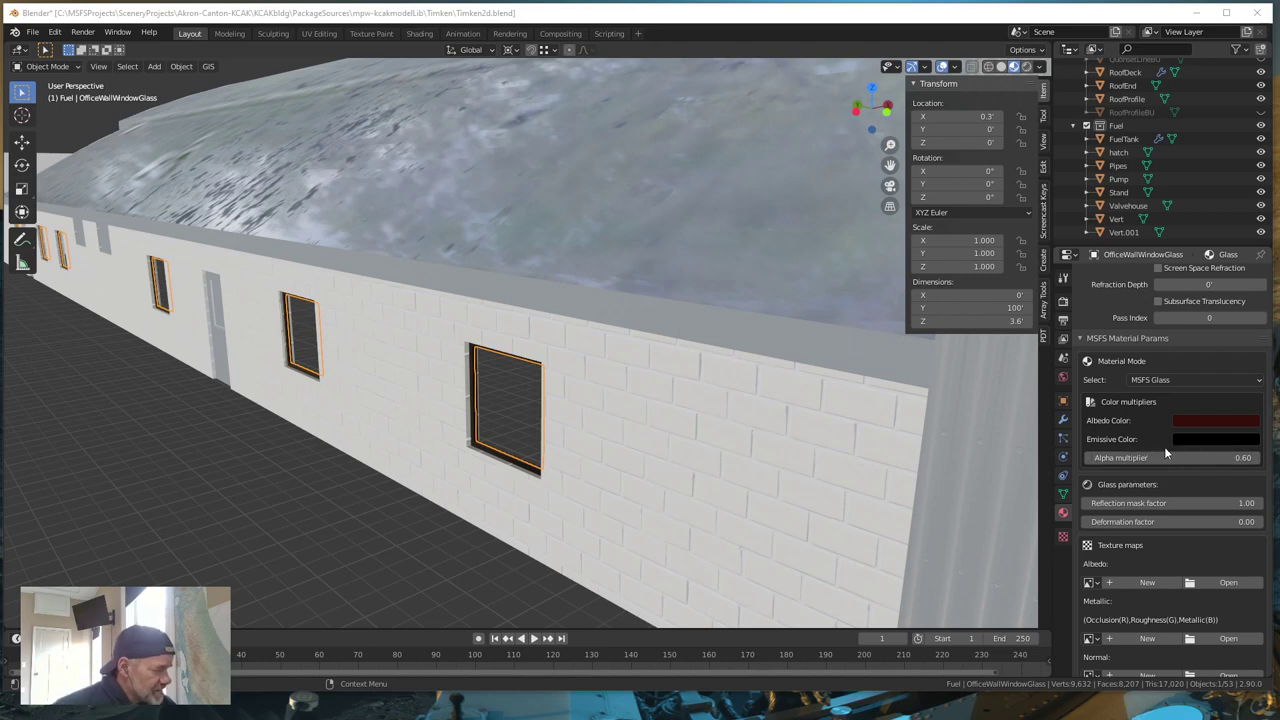
{"action": "left_click", "coordinate": [1202, 439]}
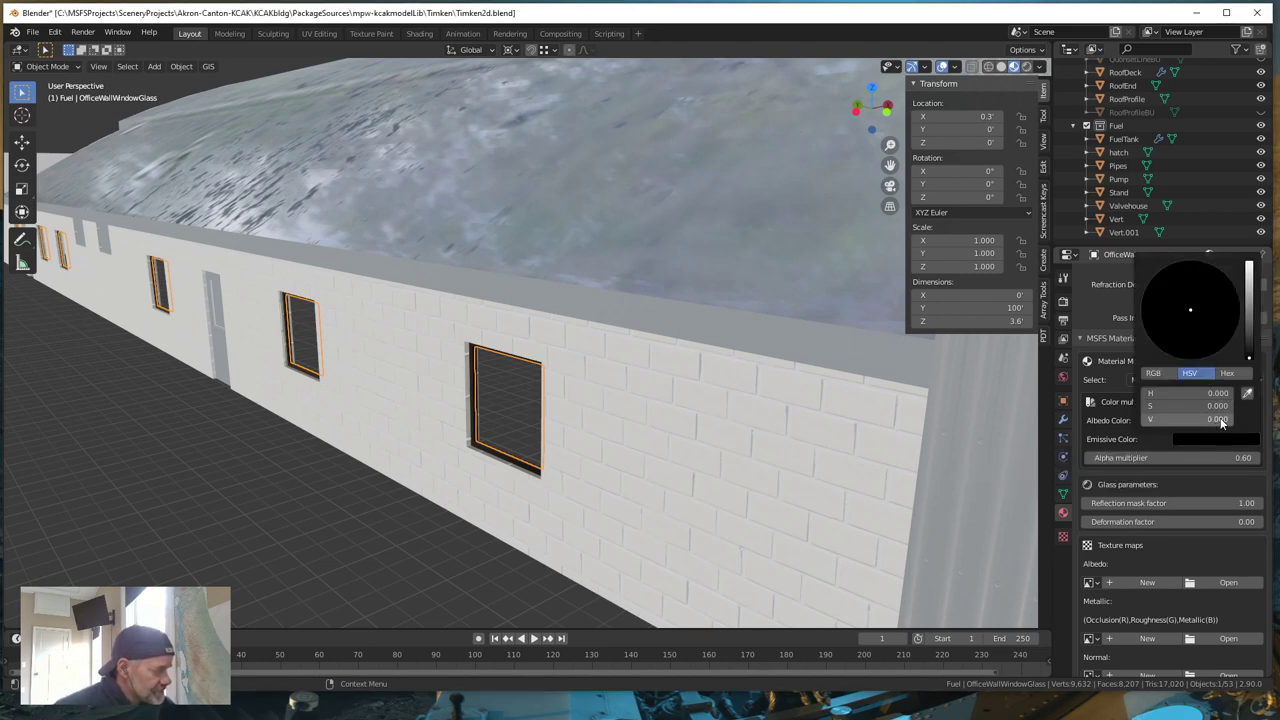
{"action": "left_click_drag", "start_coordinate": [1190, 419], "coordinate": [1140, 419]}
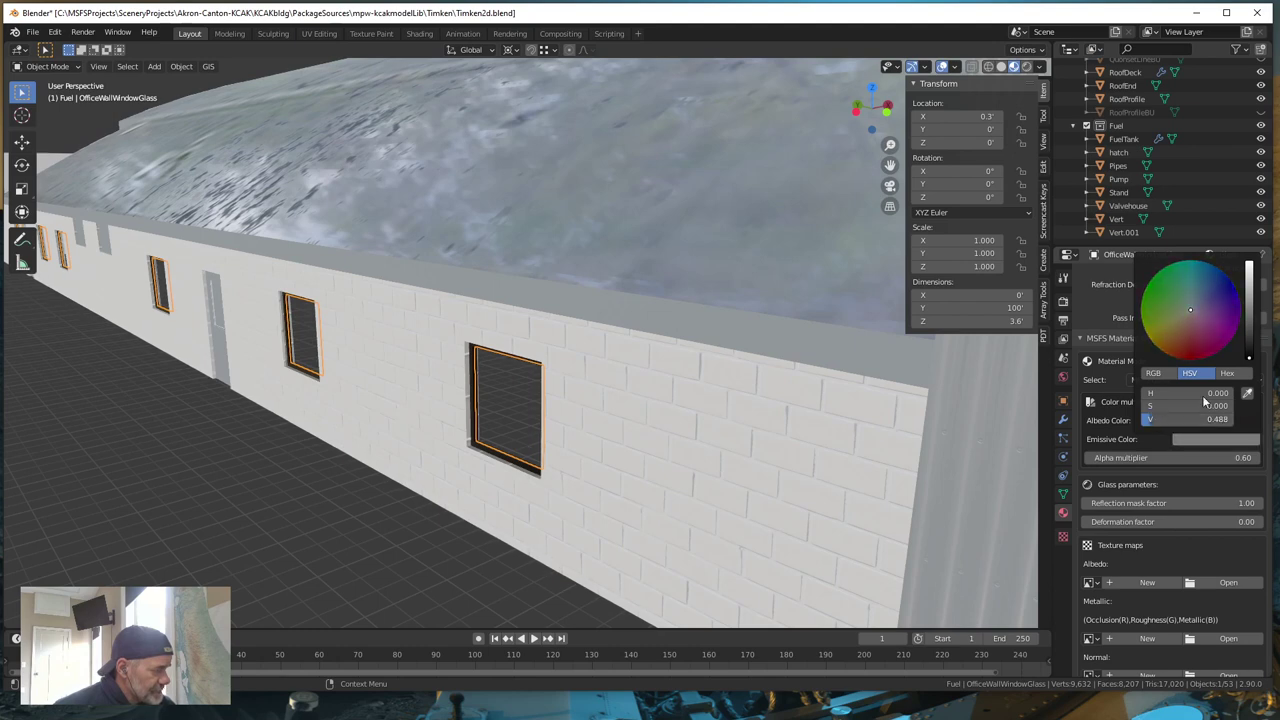
{"action": "left_click_drag", "start_coordinate": [1191, 314], "coordinate": [1180, 318]}
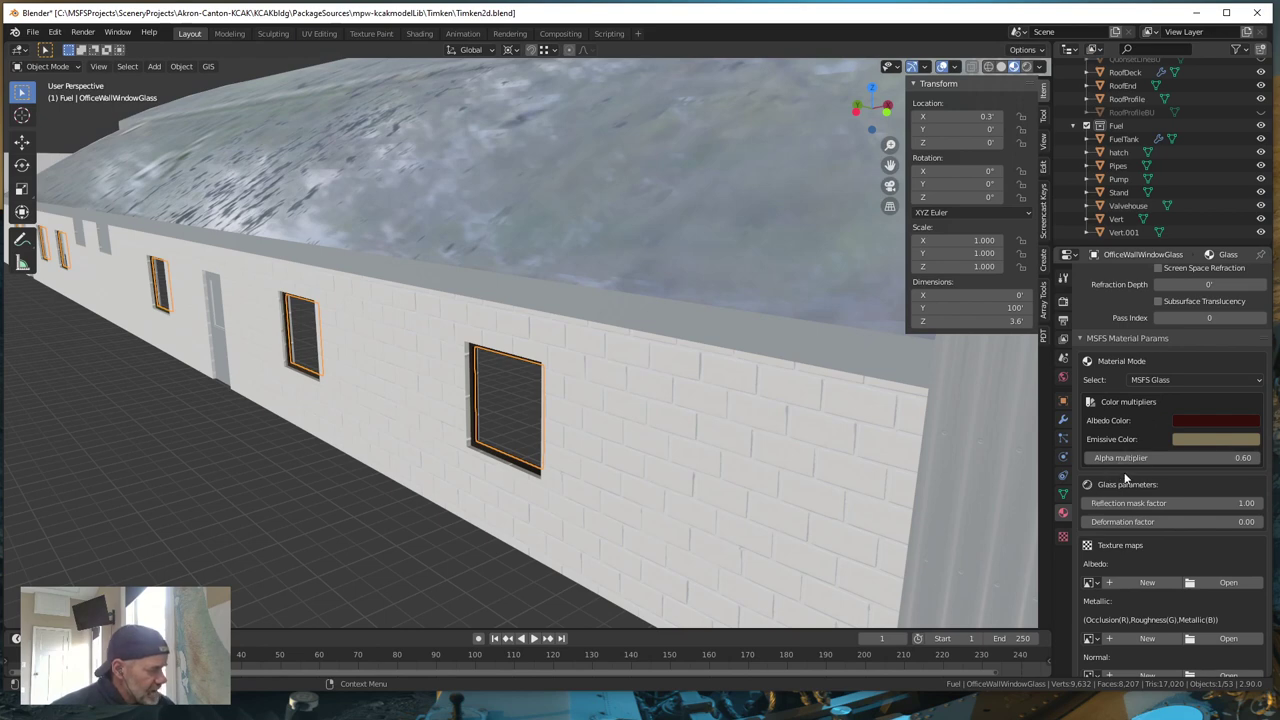
{"action": "scroll", "coordinate": [1130, 478], "scroll_direction": "down", "scroll_amount": 4}
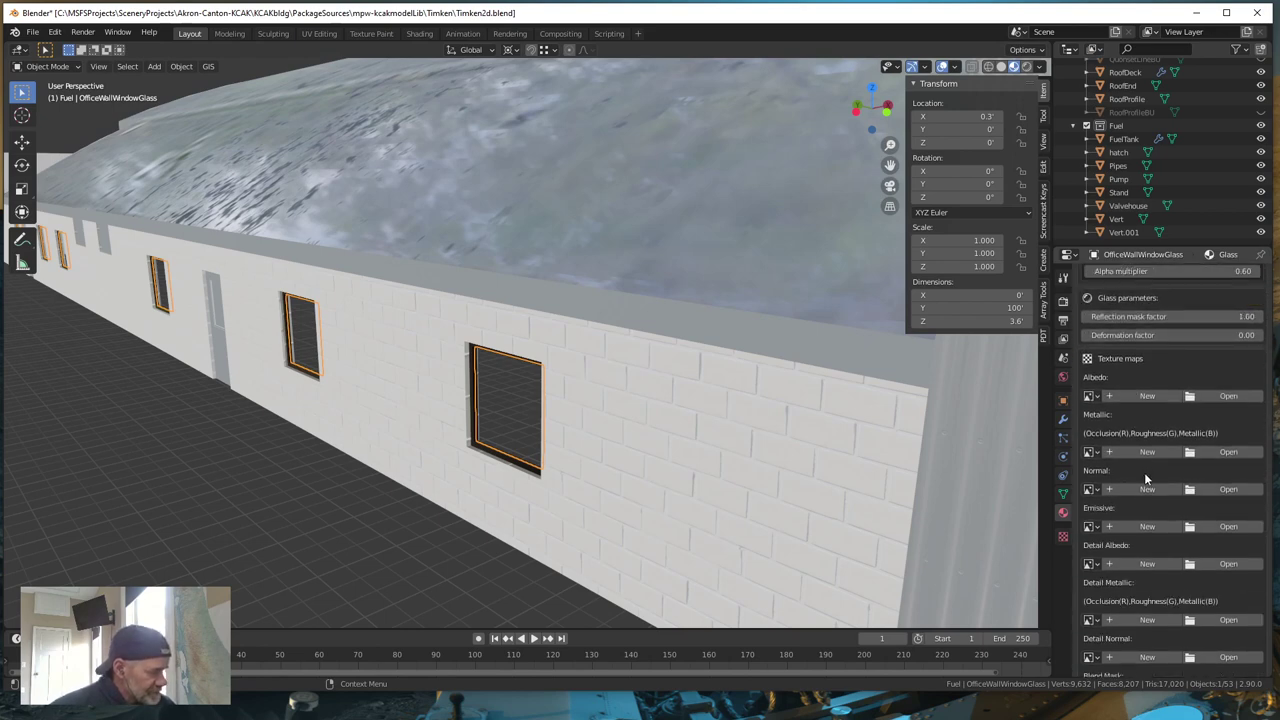
{"action": "scroll", "coordinate": [1146, 479], "scroll_direction": "down", "scroll_amount": 5}
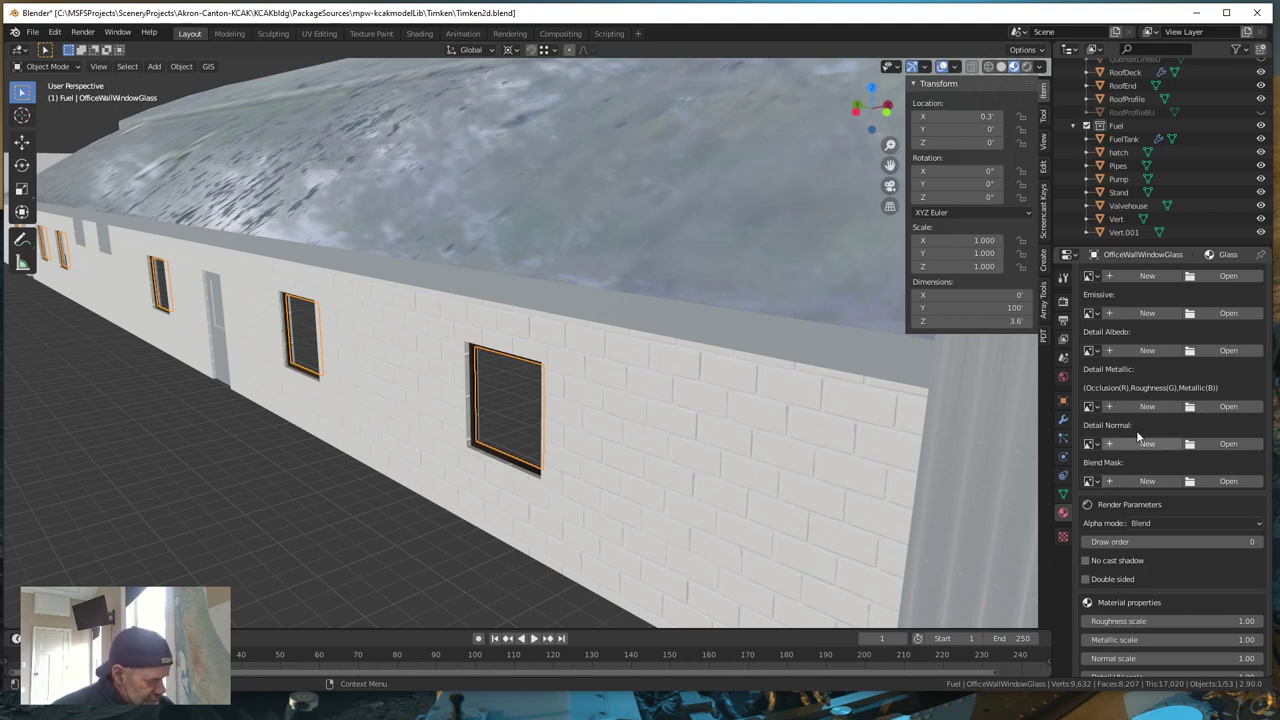
{"action": "scroll", "coordinate": [1140, 560], "scroll_direction": "down", "scroll_amount": 1}
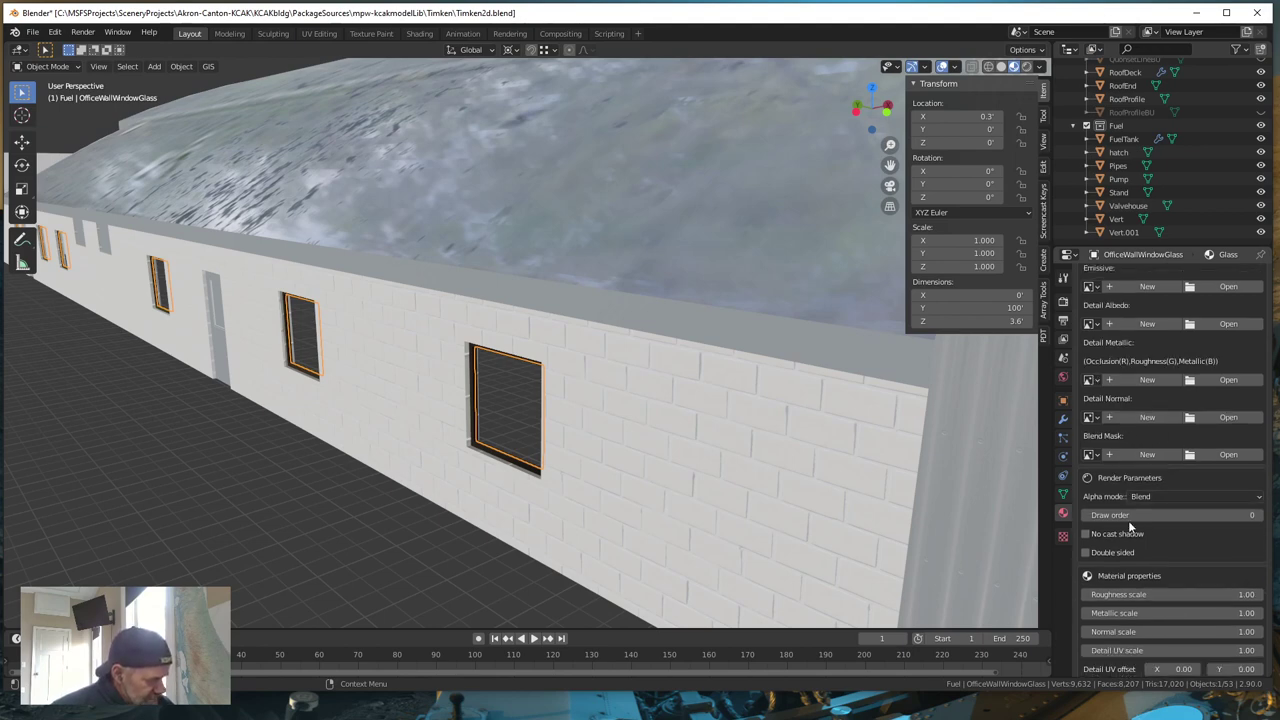
{"action": "scroll", "coordinate": [1130, 527], "scroll_direction": "down", "scroll_amount": 5}
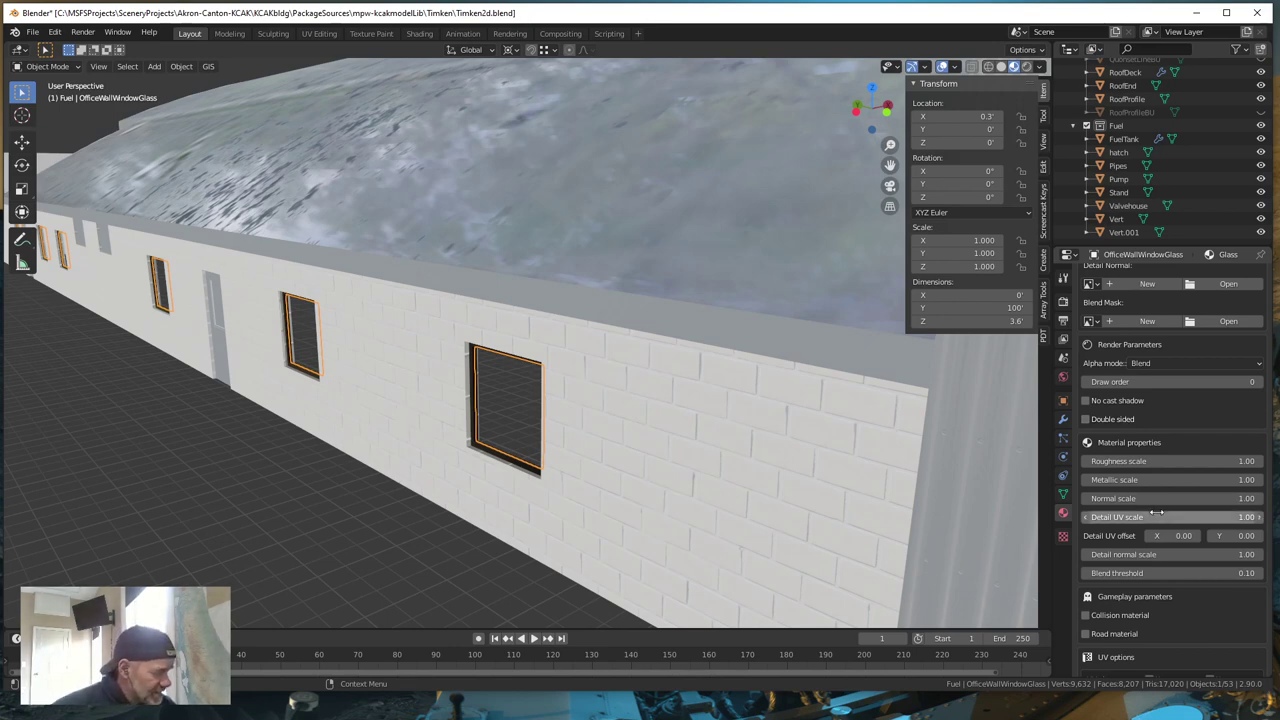
{"action": "scroll", "coordinate": [1164, 556], "scroll_direction": "down", "scroll_amount": 2}
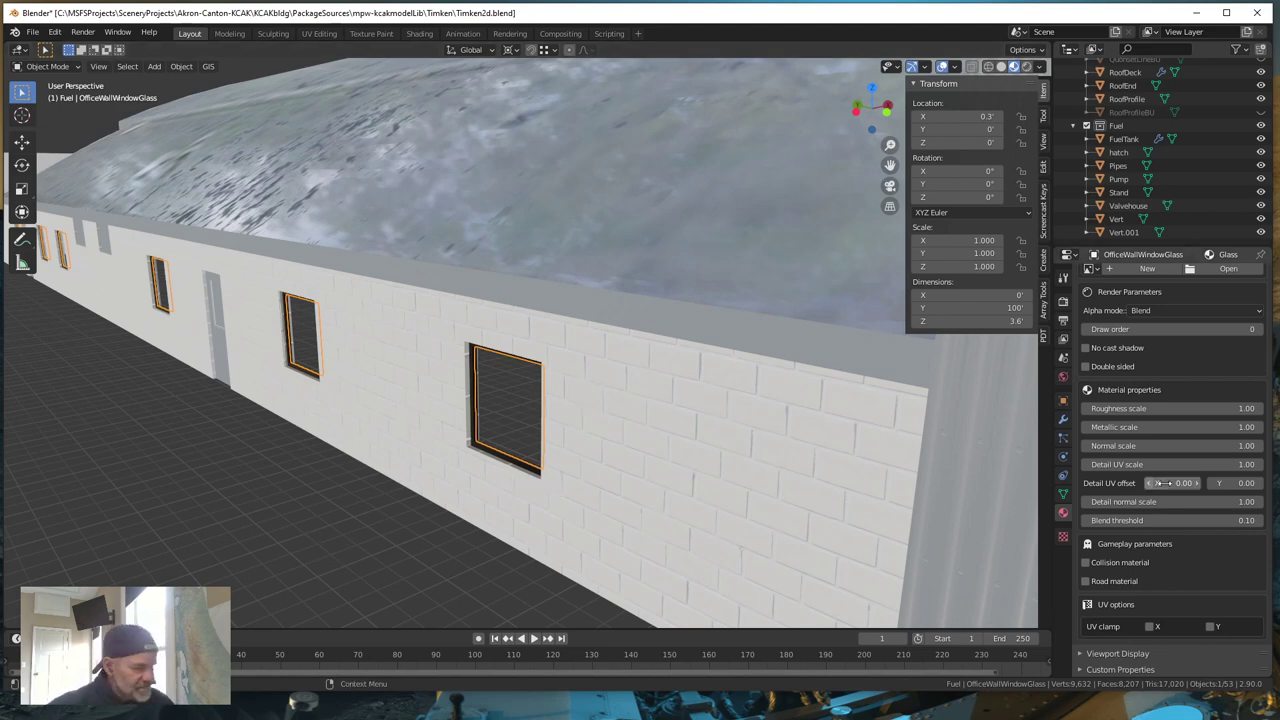
{"action": "scroll", "coordinate": [1117, 353], "scroll_direction": "up", "scroll_amount": 5}
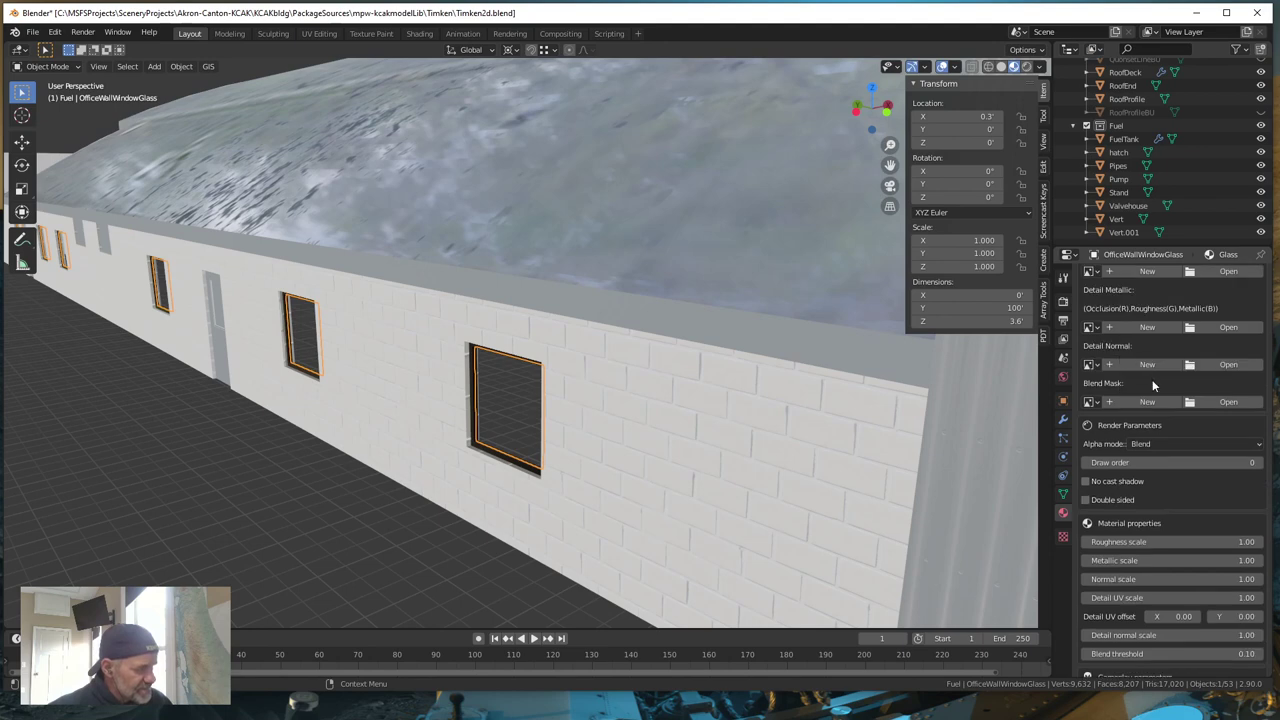
{"action": "scroll", "coordinate": [1155, 384], "scroll_direction": "up", "scroll_amount": 10}
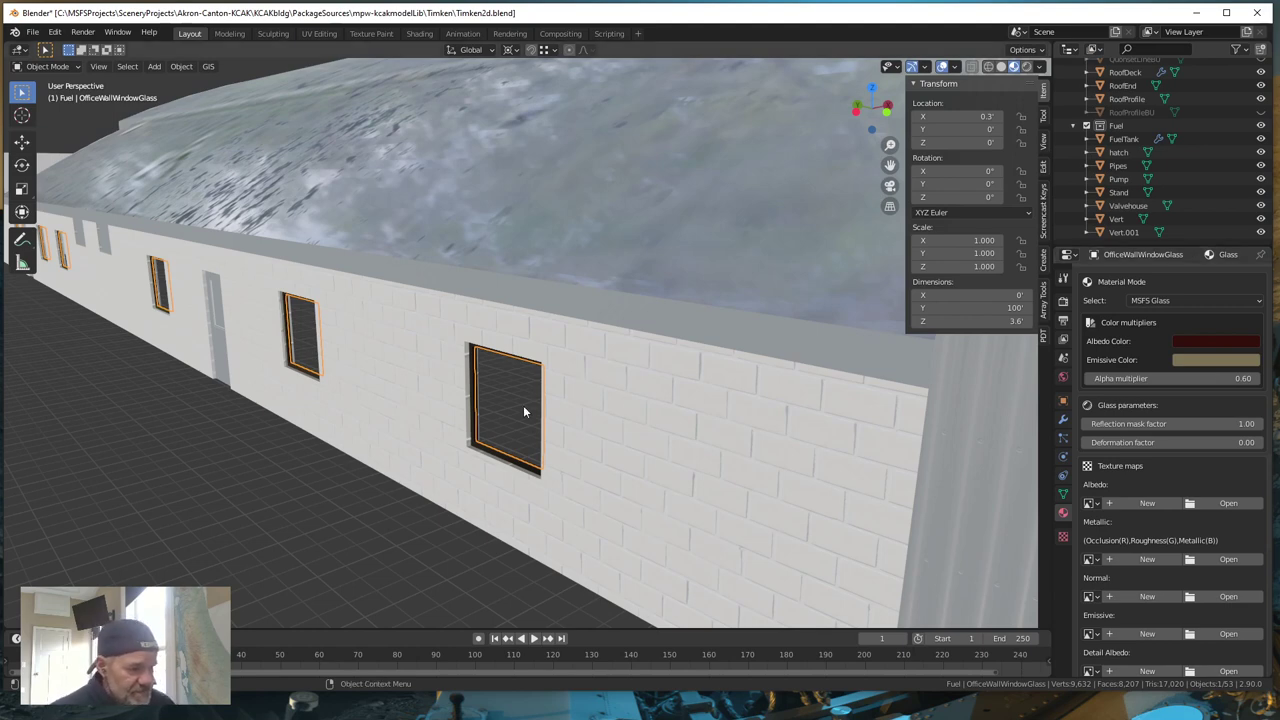
- Reset the glass emissive colour back to black
{"action": "left_click", "coordinate": [1228, 358]}
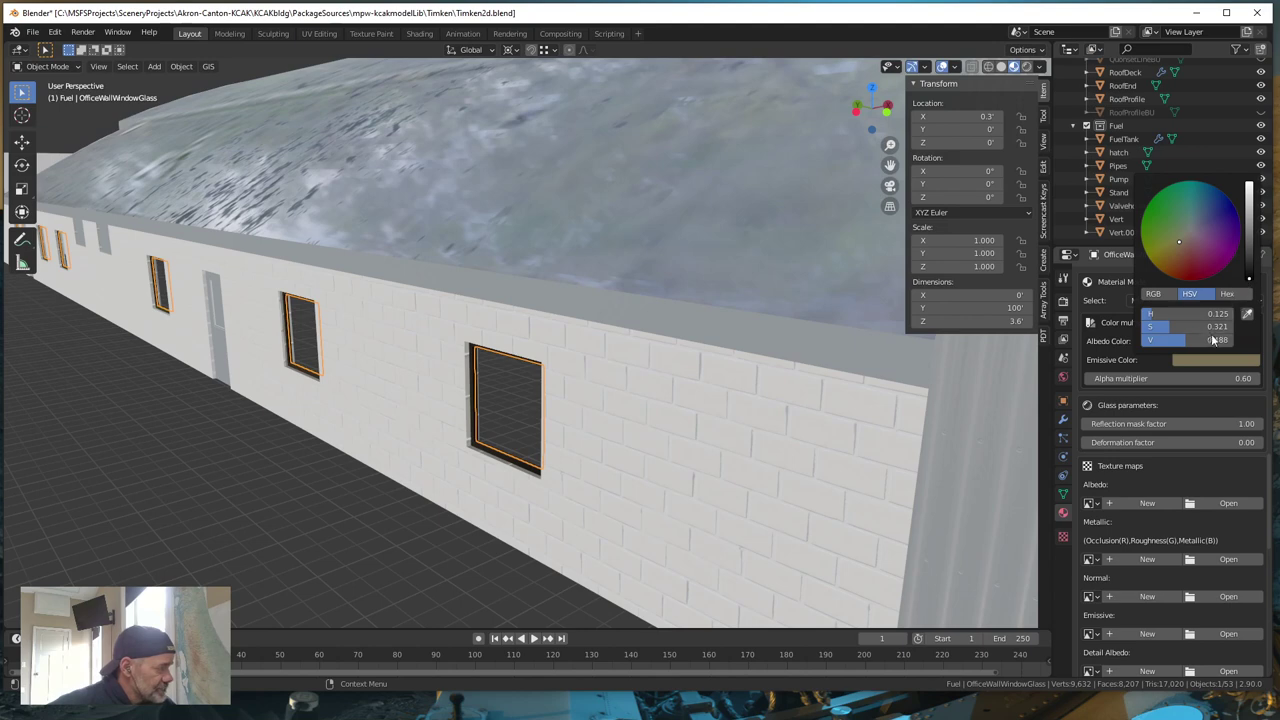
{"action": "left_click_drag", "start_coordinate": [1175, 341], "coordinate": [1145, 327]}
{"action": "left_click", "coordinate": [1200, 359]}
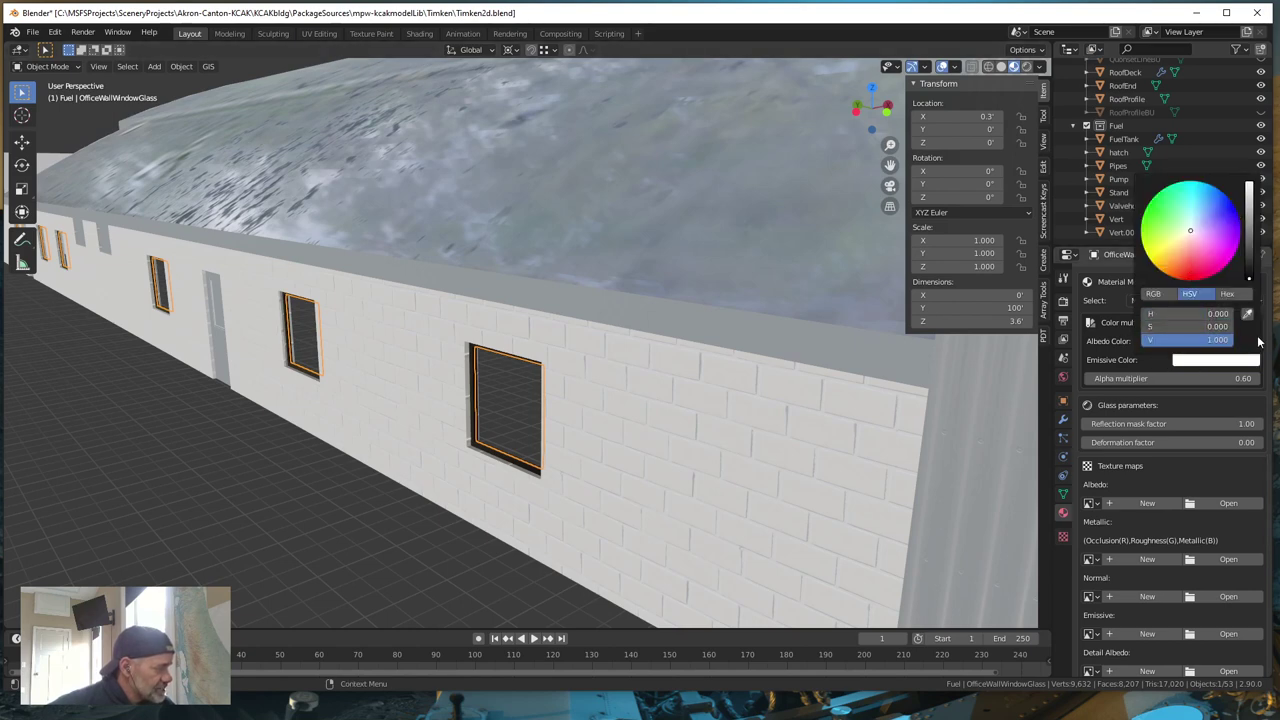
{"action": "left_click_drag", "start_coordinate": [1232, 340], "coordinate": [1150, 340]}
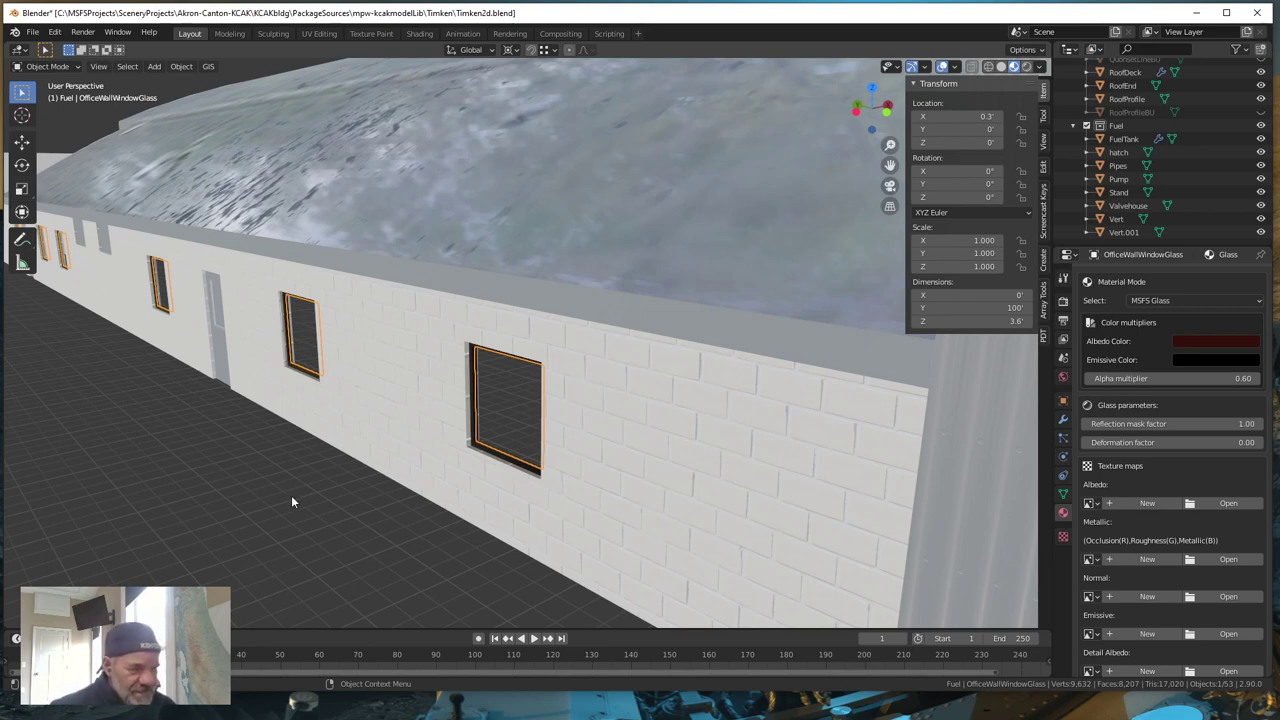
- Orbit around the hangar model to the long white wall, then switch to Google Earth Pro
{"action": "middle_click_drag", "start_coordinate": [305, 528], "coordinate": [312, 523]}
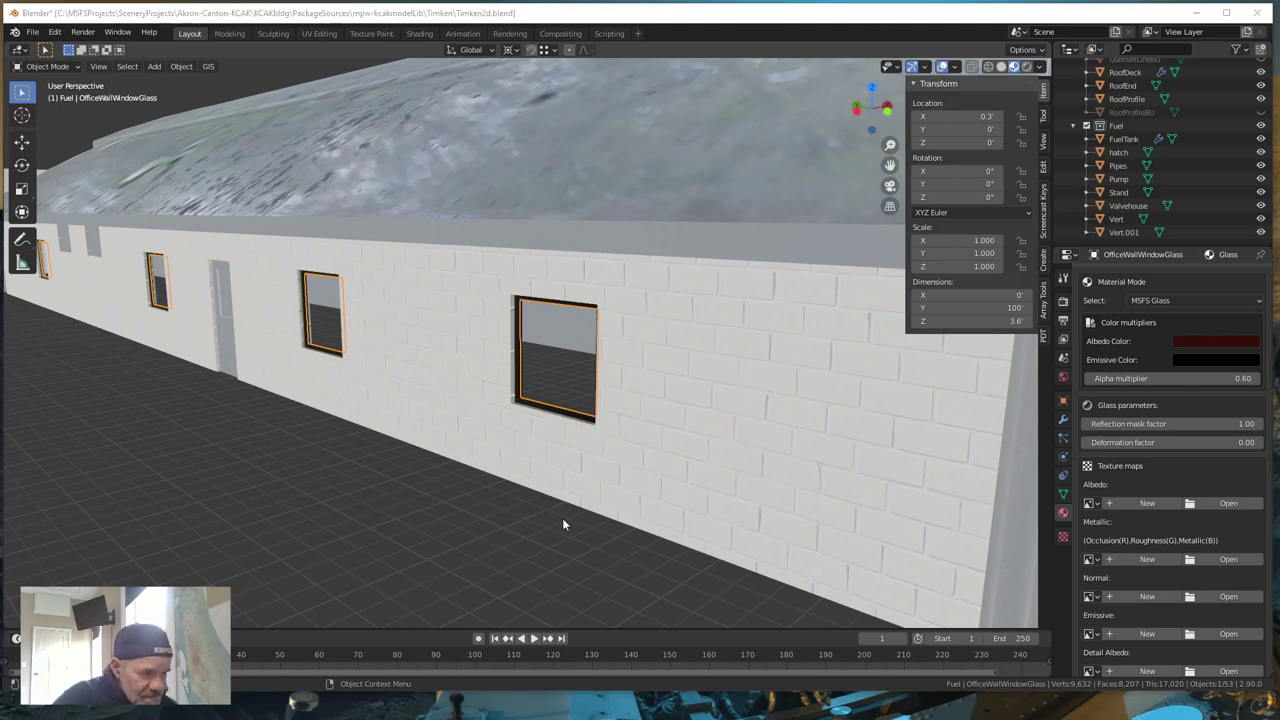
{"action": "scroll", "coordinate": [560, 515], "scroll_direction": "down", "scroll_amount": 6}
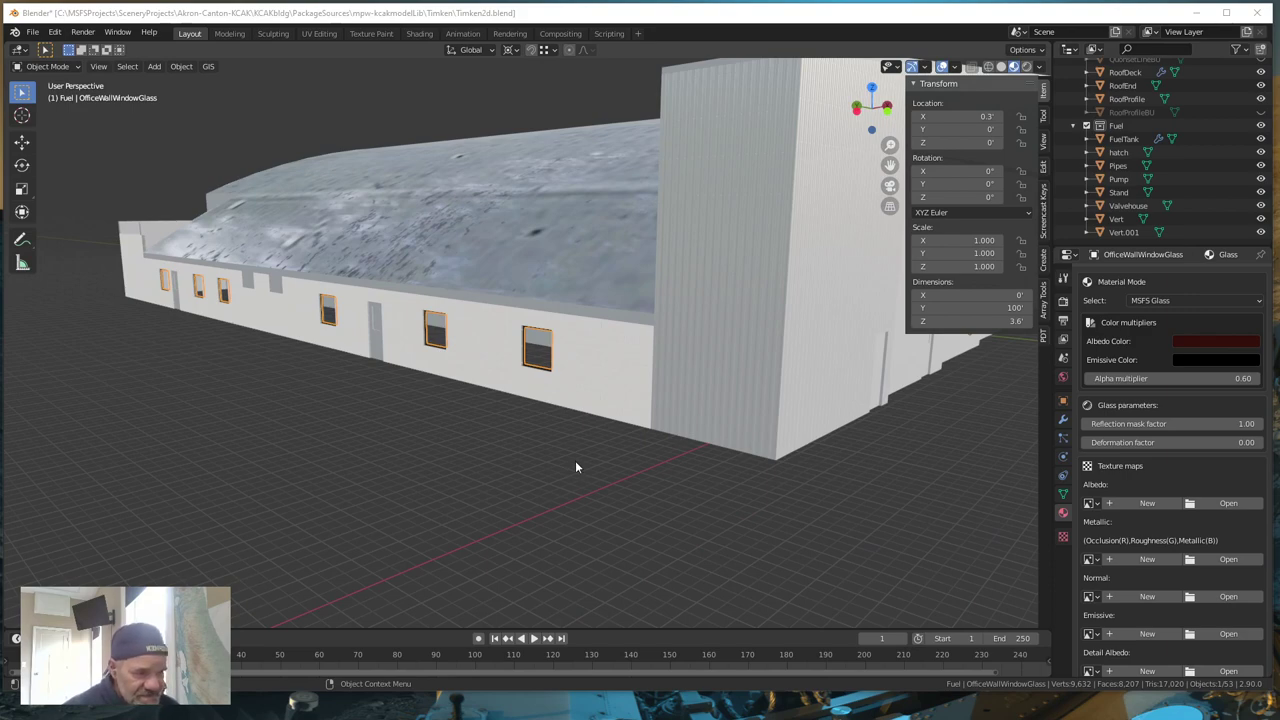
{"action": "middle_click_drag", "start_coordinate": [576, 466], "coordinate": [563, 471]}
{"action": "scroll", "coordinate": [566, 470], "scroll_direction": "down", "scroll_amount": 2}
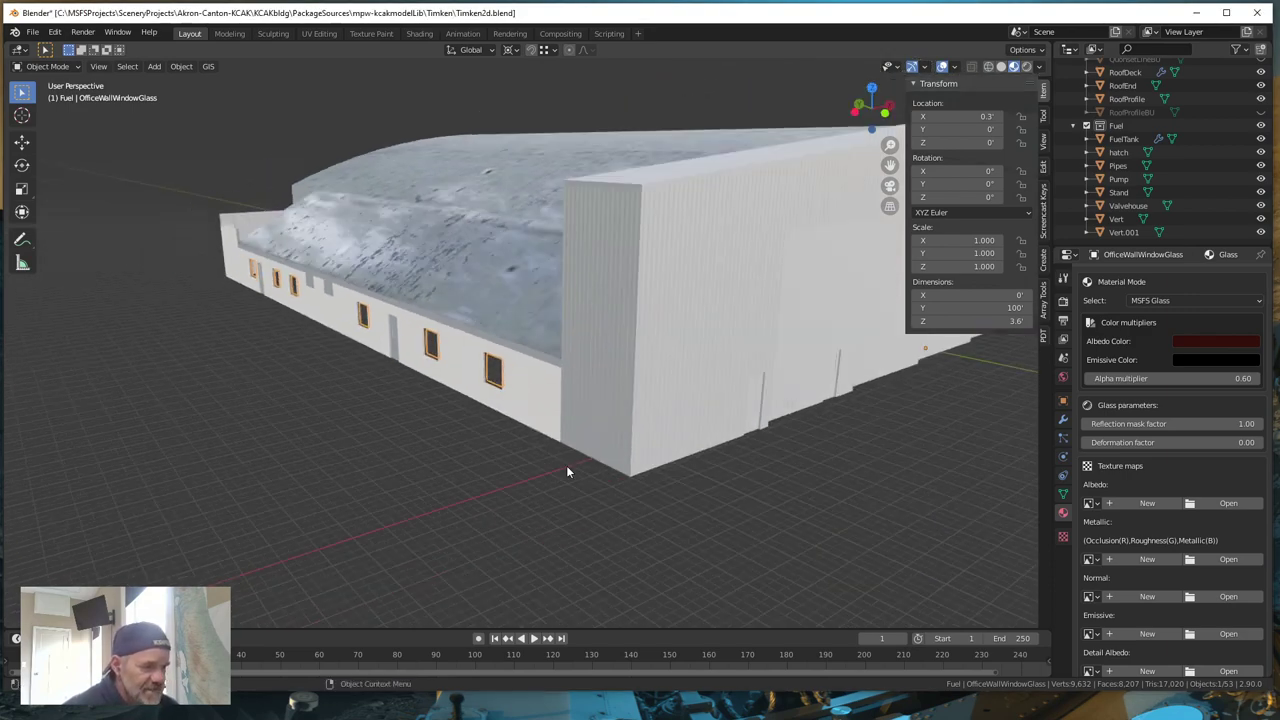
{"action": "middle_click_drag", "start_coordinate": [690, 431], "coordinate": [533, 449]}
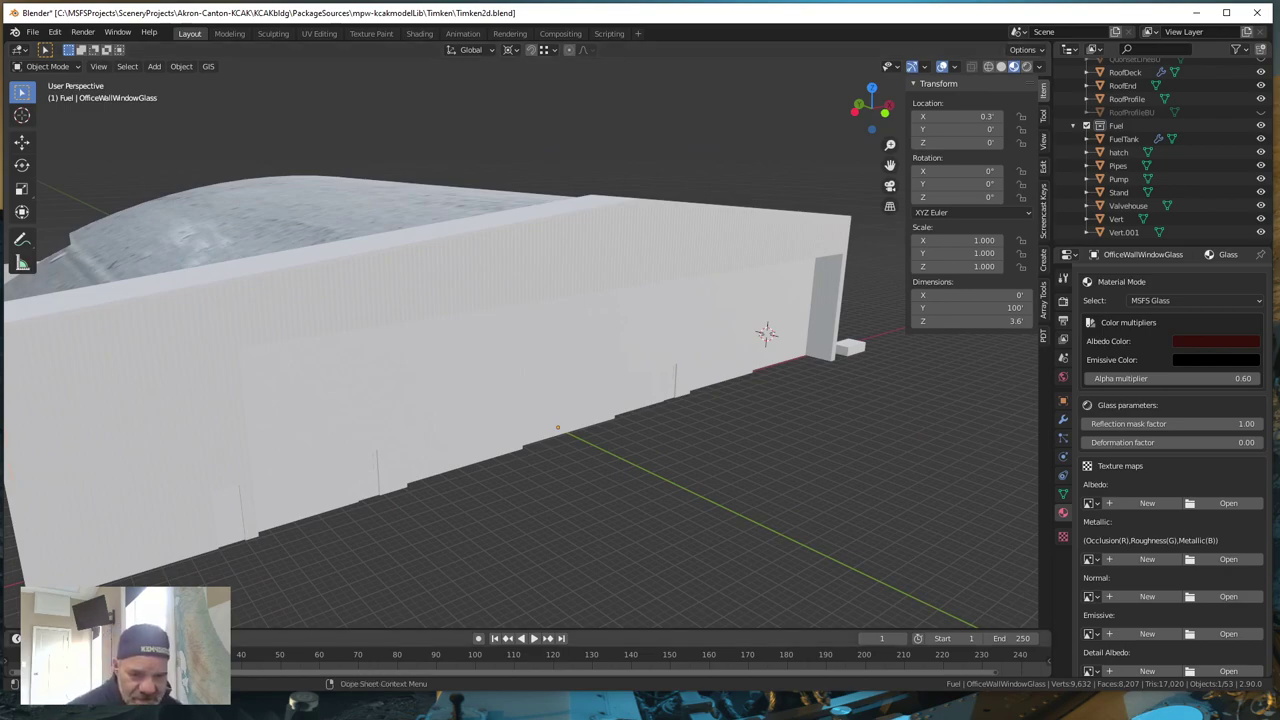
{"action": "key", "text": "alt+Tab"}
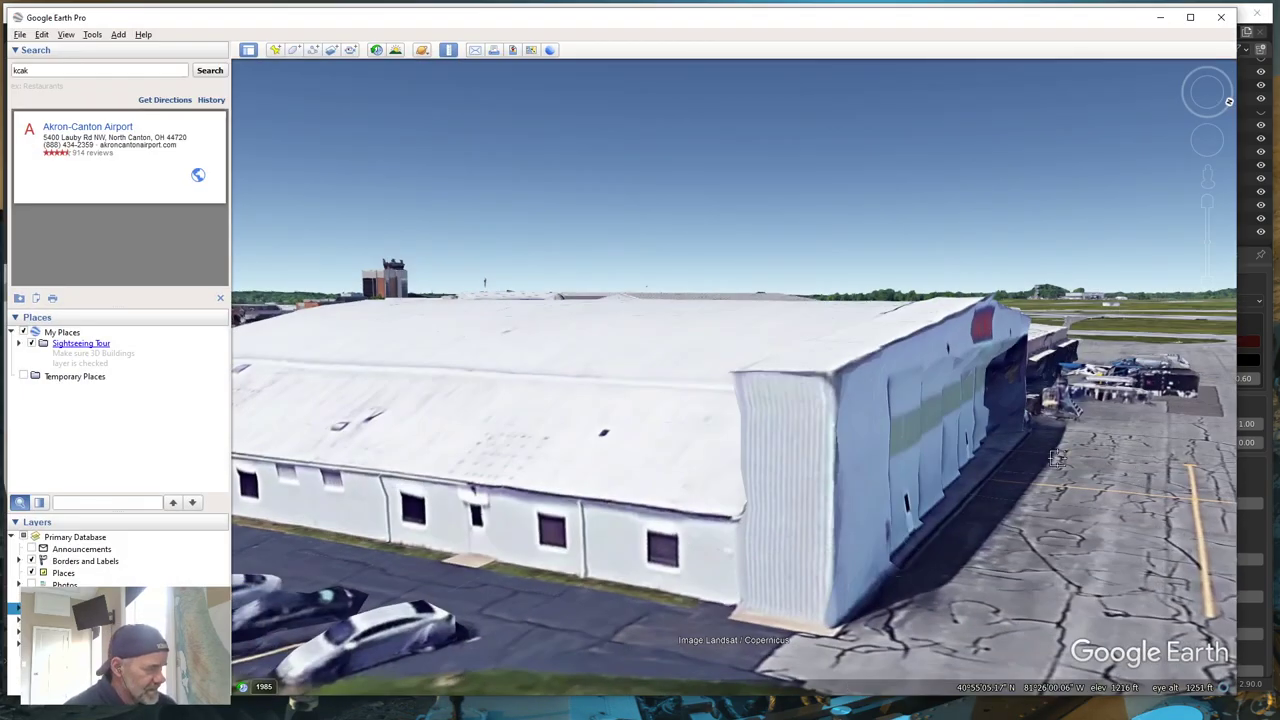
- Rotate and tilt the 3D view to face the hangar doors and red sign
{"action": "middle_click_drag", "start_coordinate": [1057, 458], "coordinate": [853, 359]}
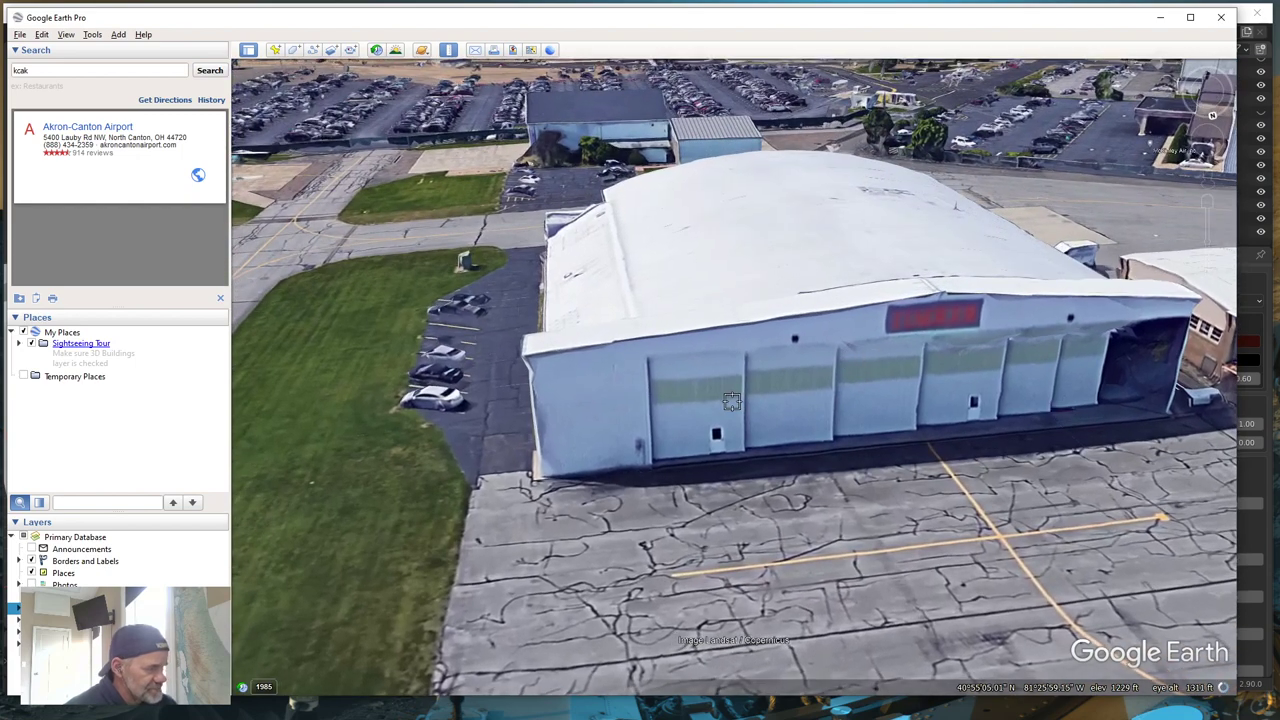
{"action": "middle_click_drag", "start_coordinate": [905, 378], "coordinate": [959, 381]}
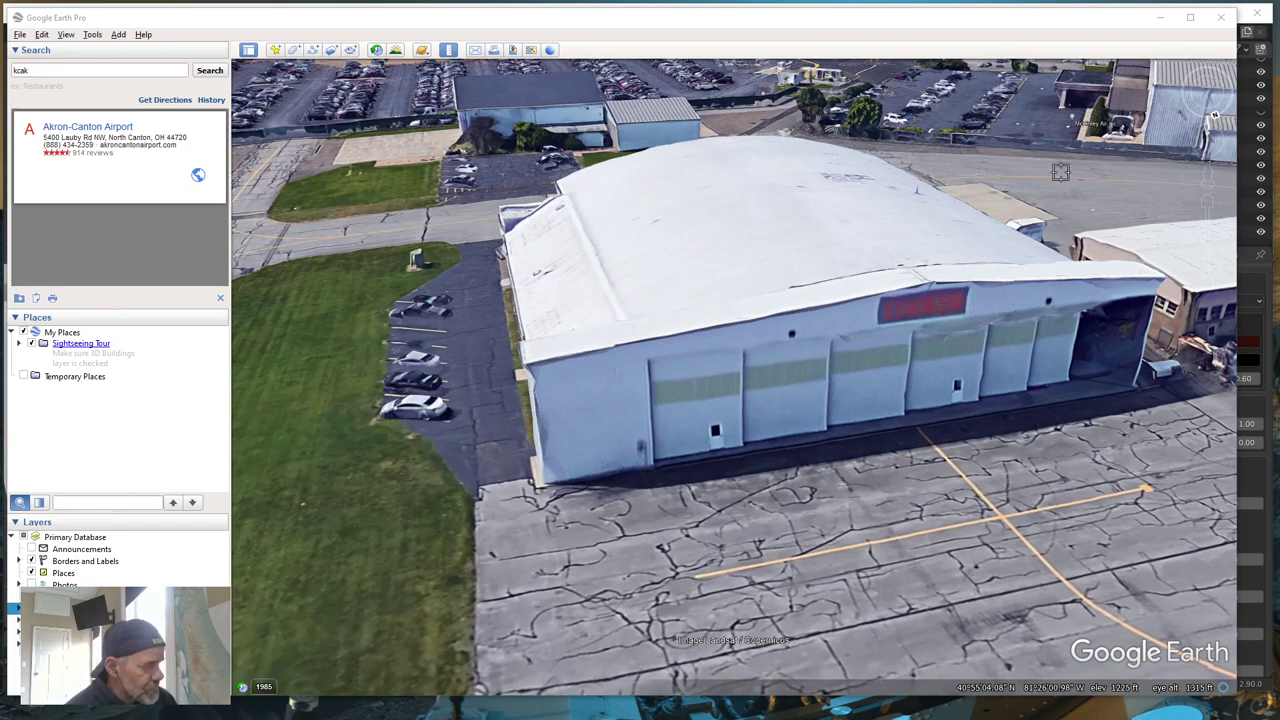
- Back in Blender, edit DoorShed and snap the 3D cursor to its top fascia face
{"action": "left_click", "coordinate": [1160, 17]}
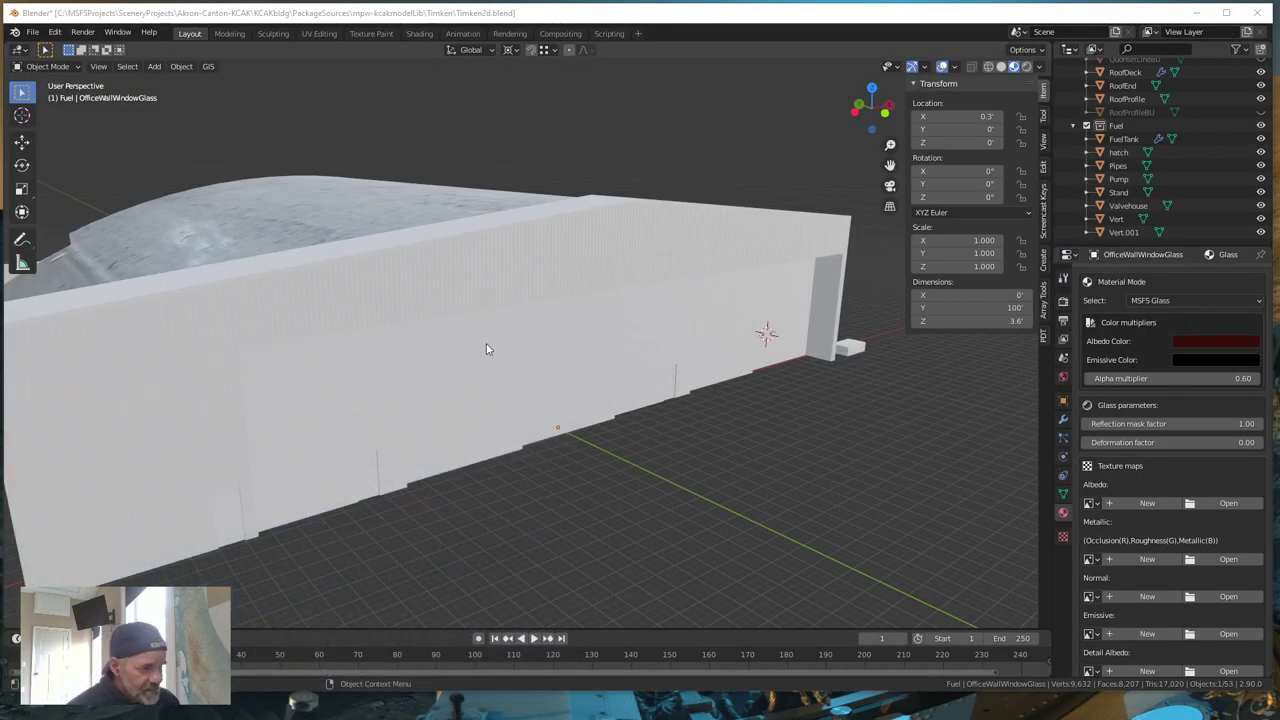
{"action": "left_click", "coordinate": [573, 267]}
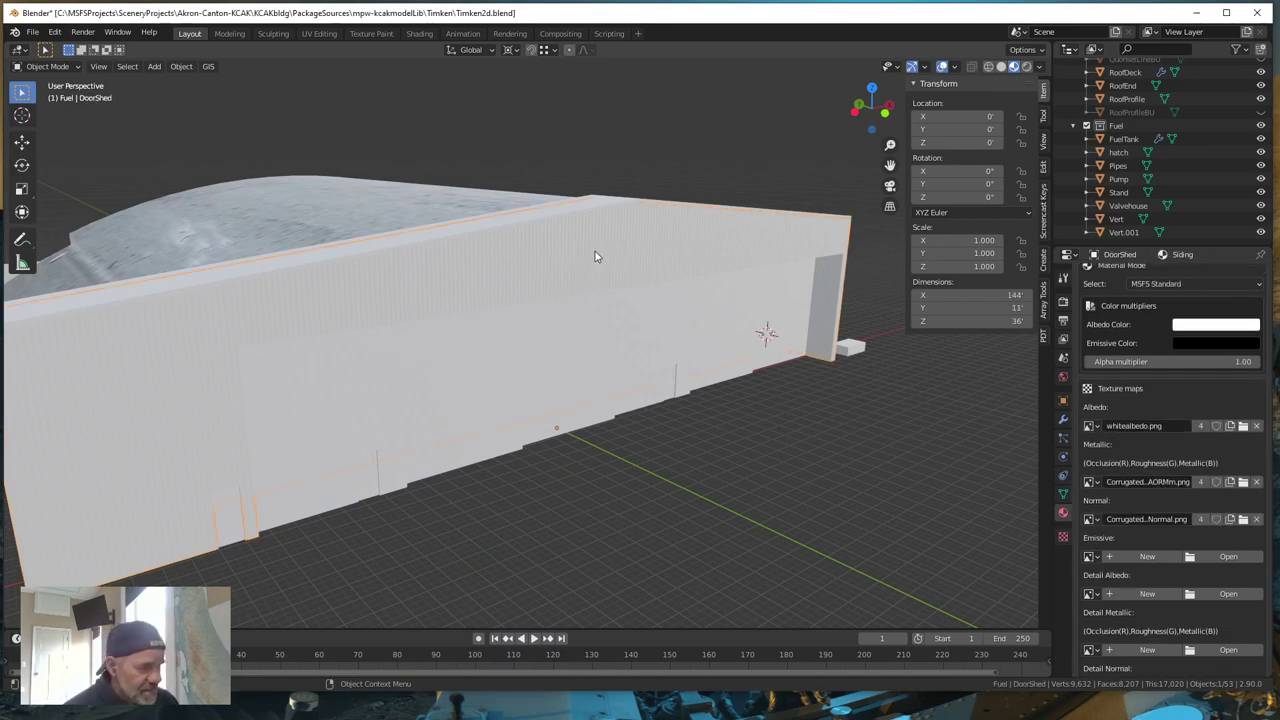
{"action": "key", "text": "Tab"}
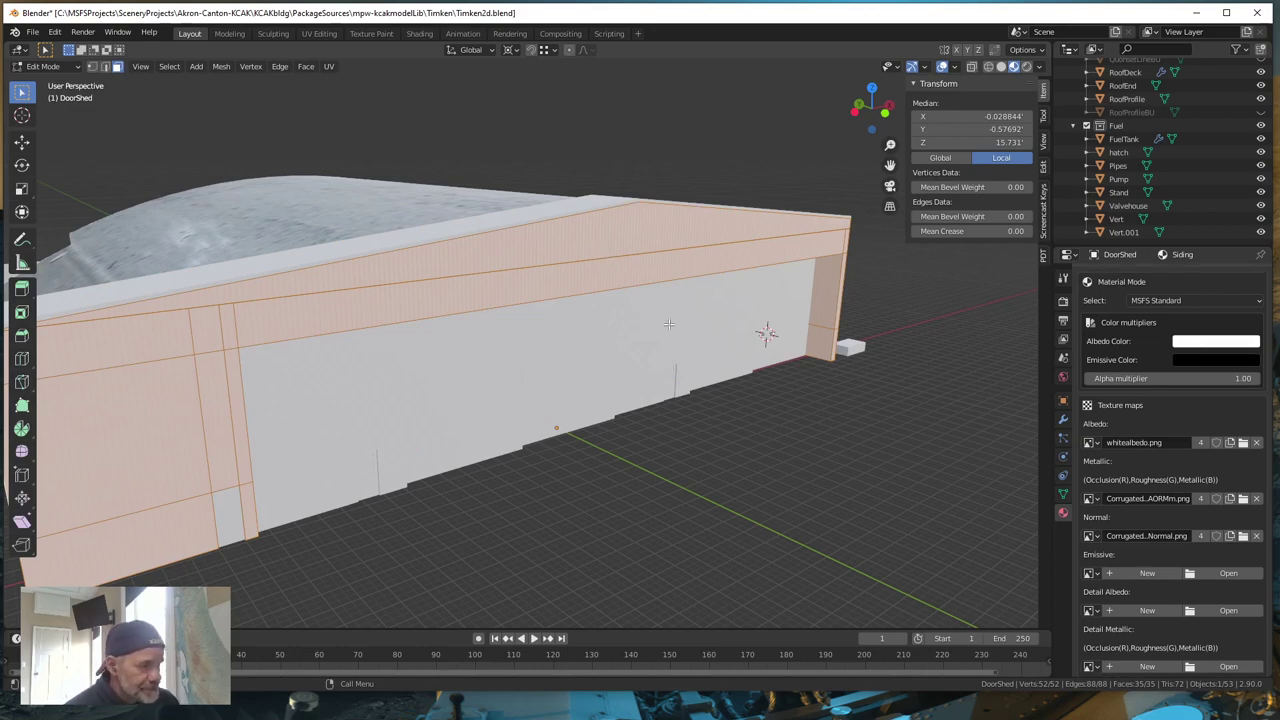
{"action": "middle_click_drag", "start_coordinate": [686, 353], "coordinate": [594, 227]}
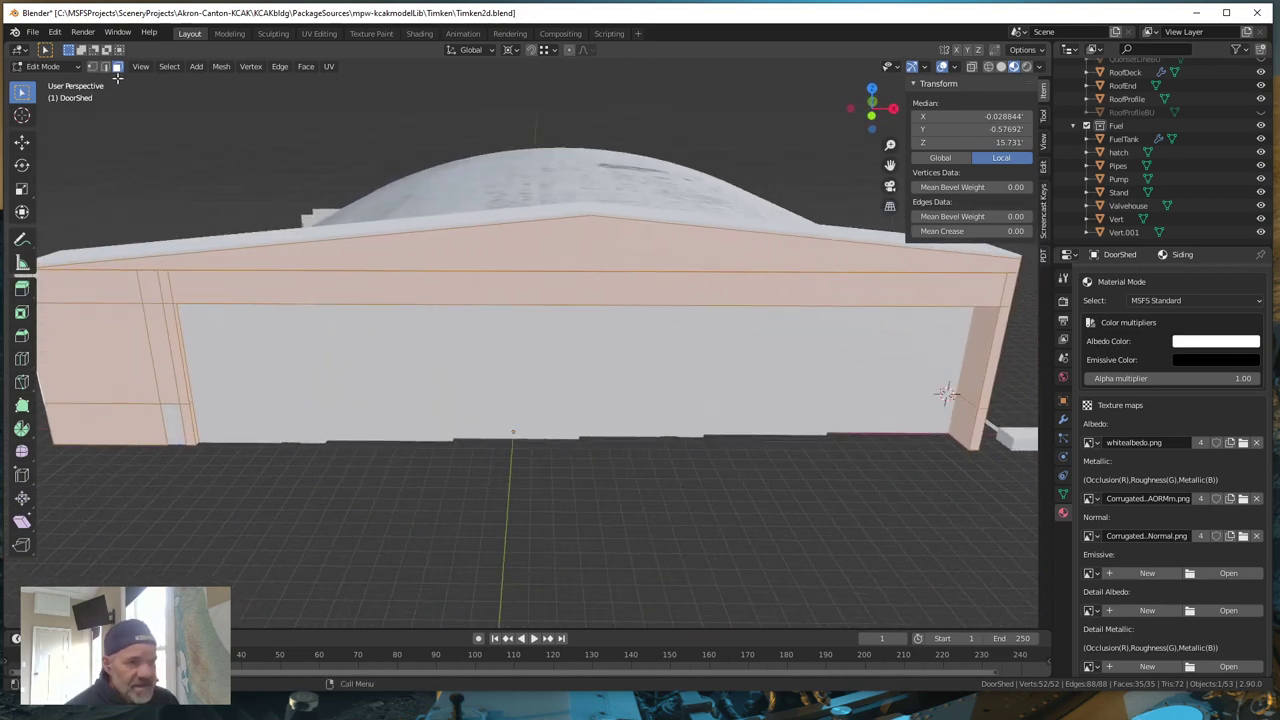
{"action": "left_click", "coordinate": [586, 245]}
{"action": "middle_click_drag", "start_coordinate": [458, 468], "coordinate": [535, 451]}
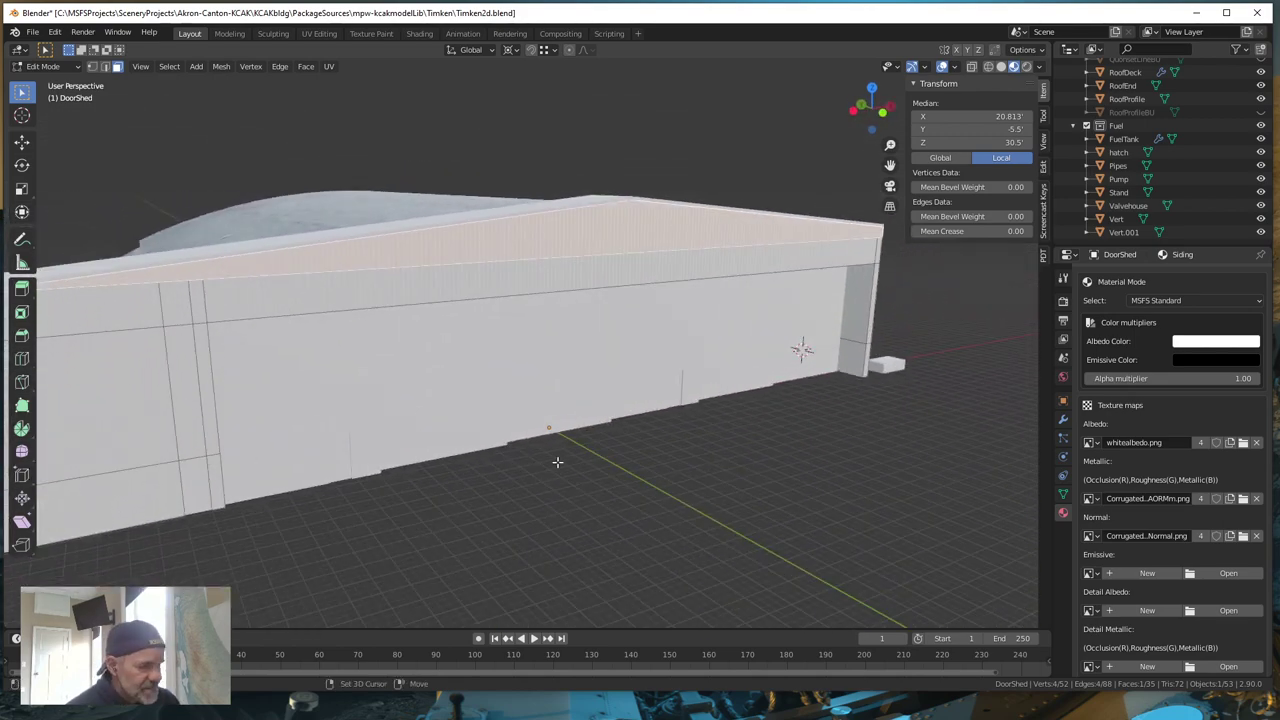
{"action": "key", "text": "shift+s"}
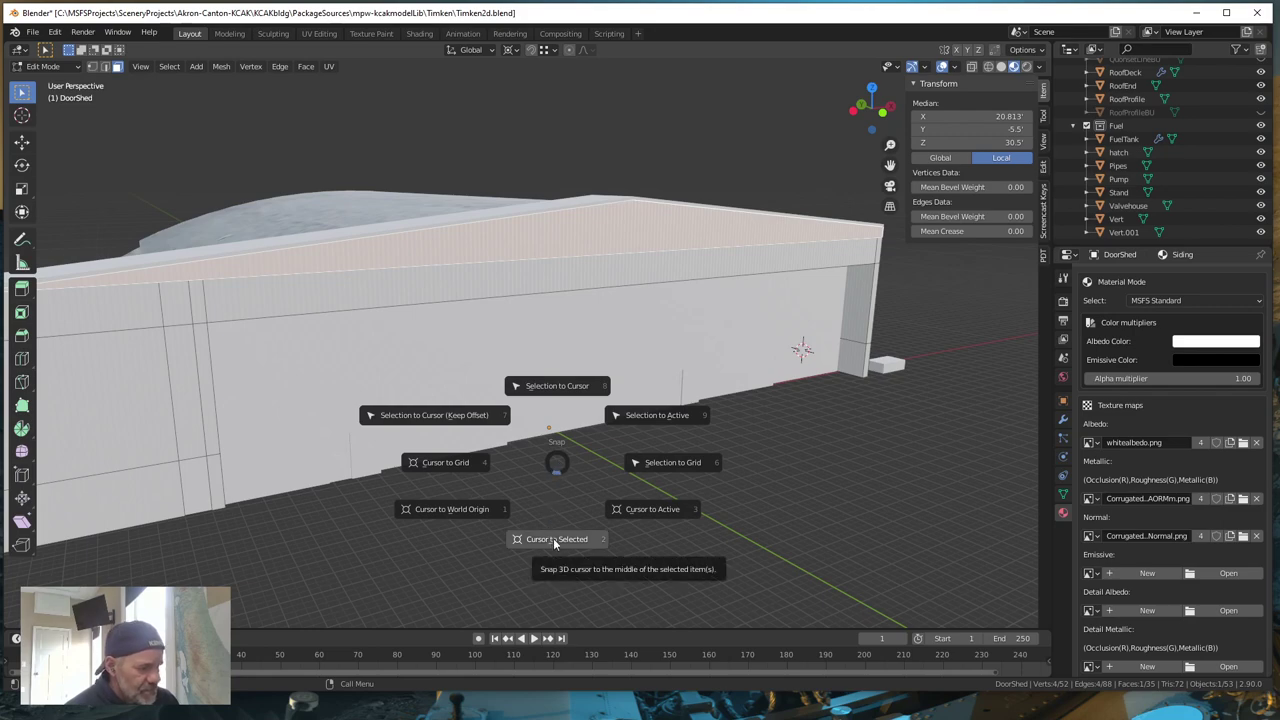
{"action": "left_click", "coordinate": [553, 538]}
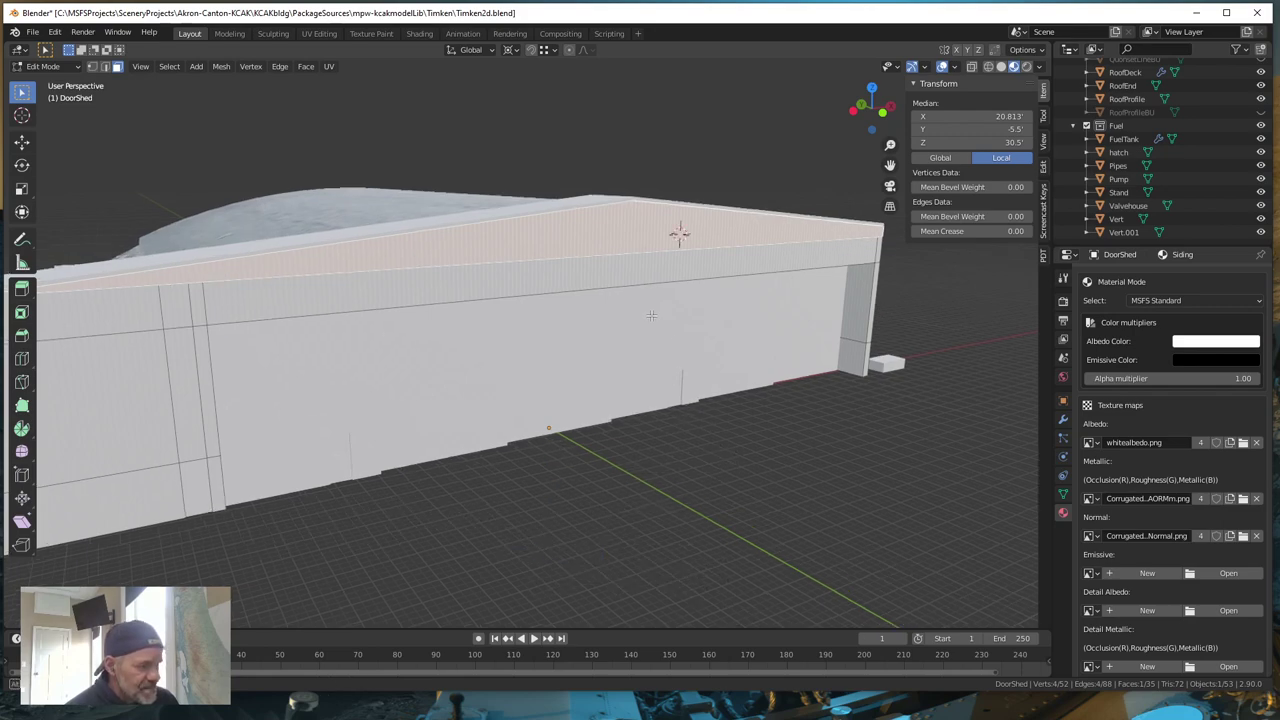
- Snap the 3D cursor to the wall's peak vertex and return to Object Mode
{"action": "key", "text": "KP_Decimal"}
{"action": "scroll", "coordinate": [746, 360], "scroll_direction": "down", "scroll_amount": 10}
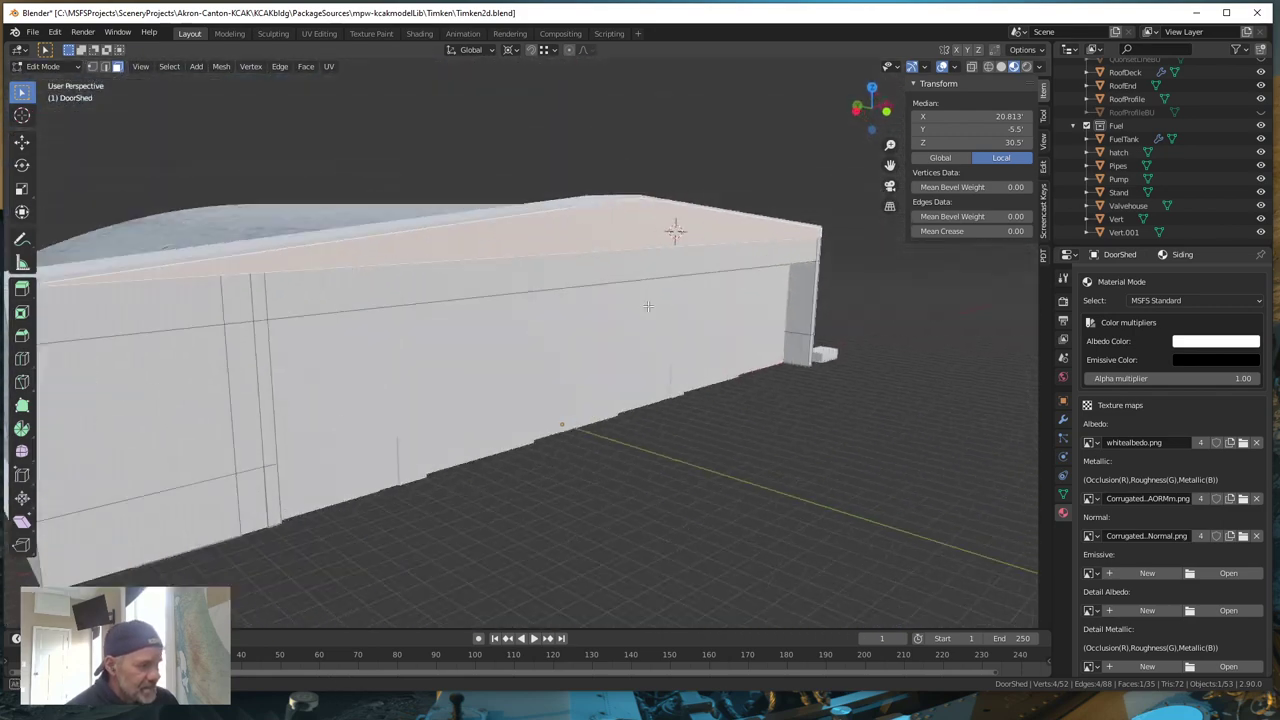
{"action": "middle_click_drag", "start_coordinate": [648, 306], "coordinate": [553, 241]}
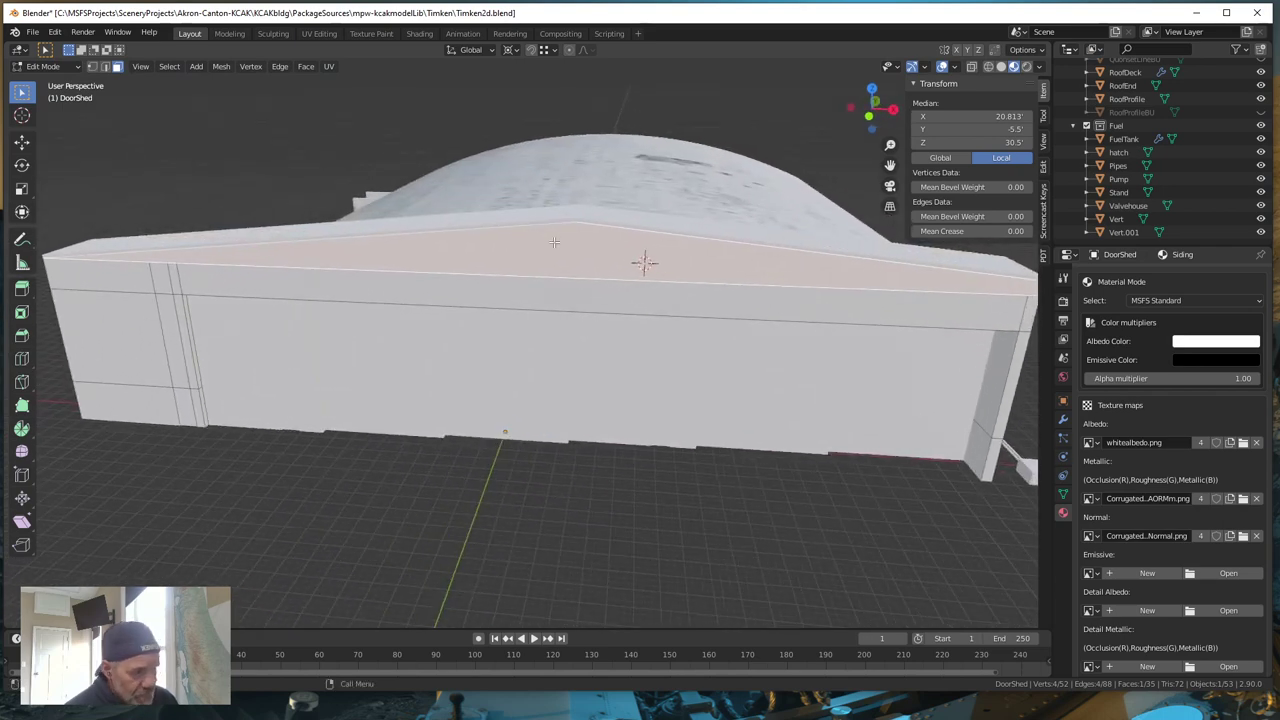
{"action": "middle_click_drag", "start_coordinate": [637, 352], "coordinate": [668, 345]}
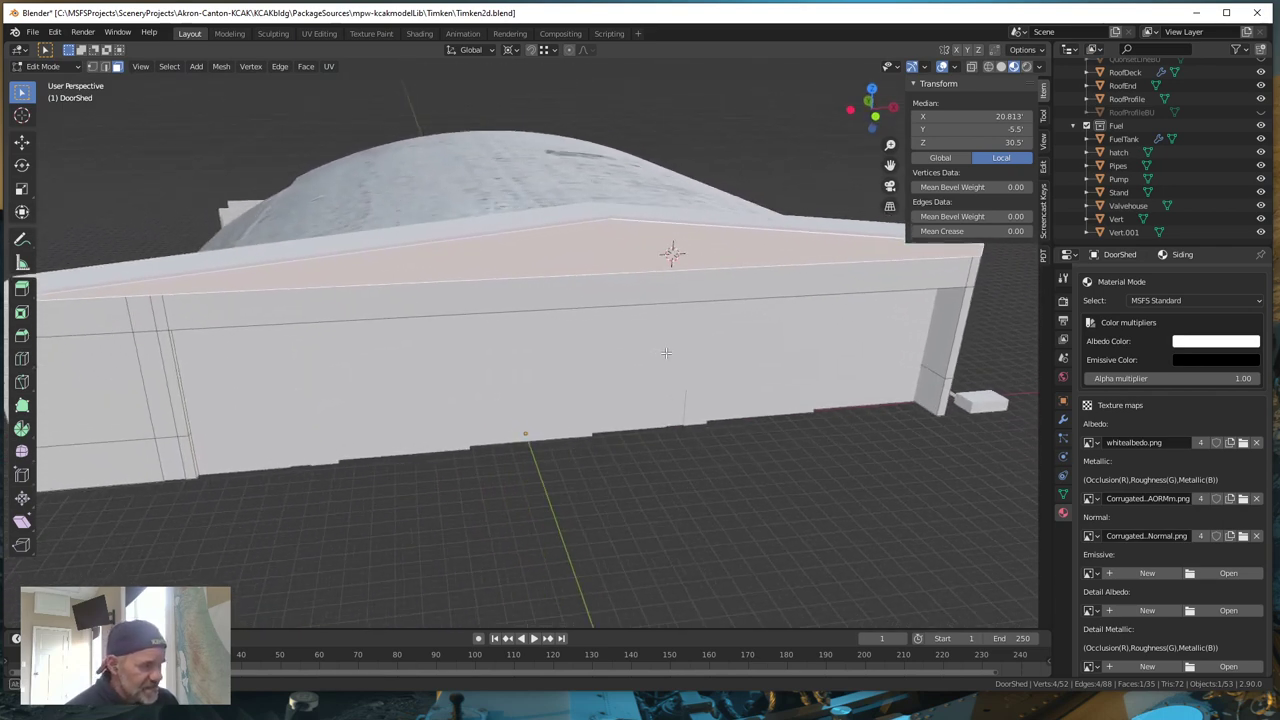
{"action": "left_click", "coordinate": [92, 67]}
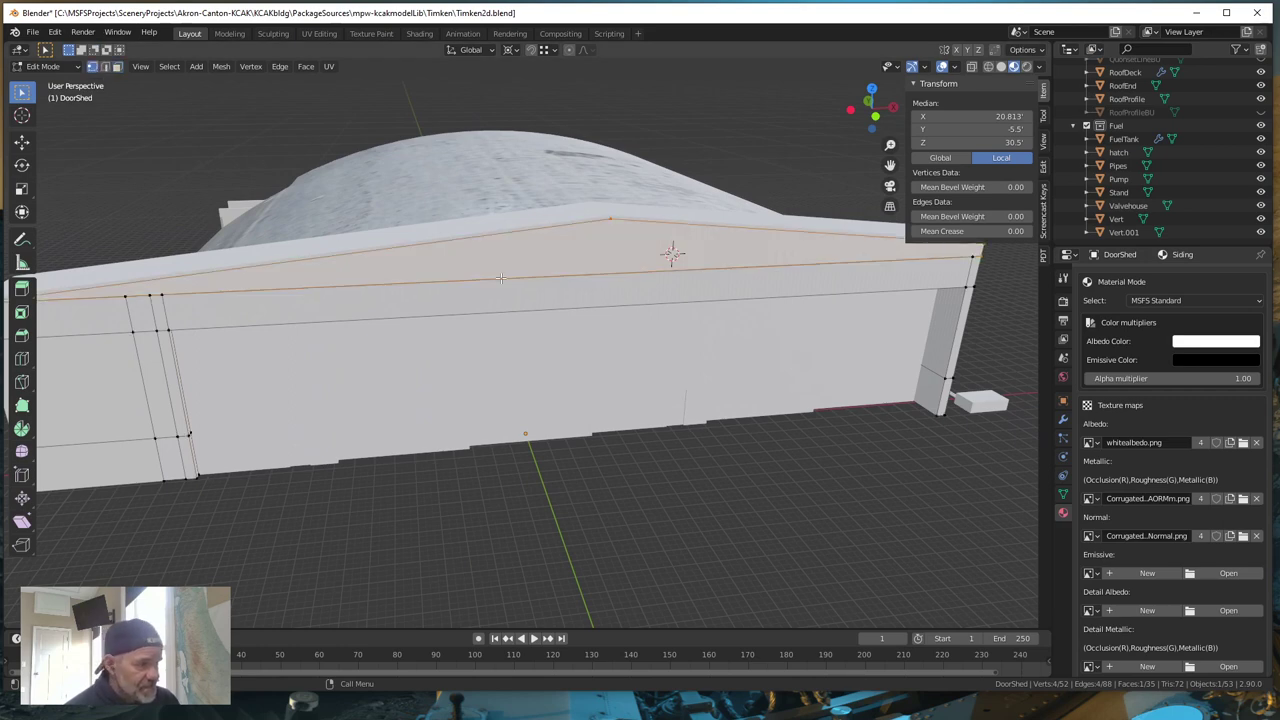
{"action": "left_click", "coordinate": [610, 218]}
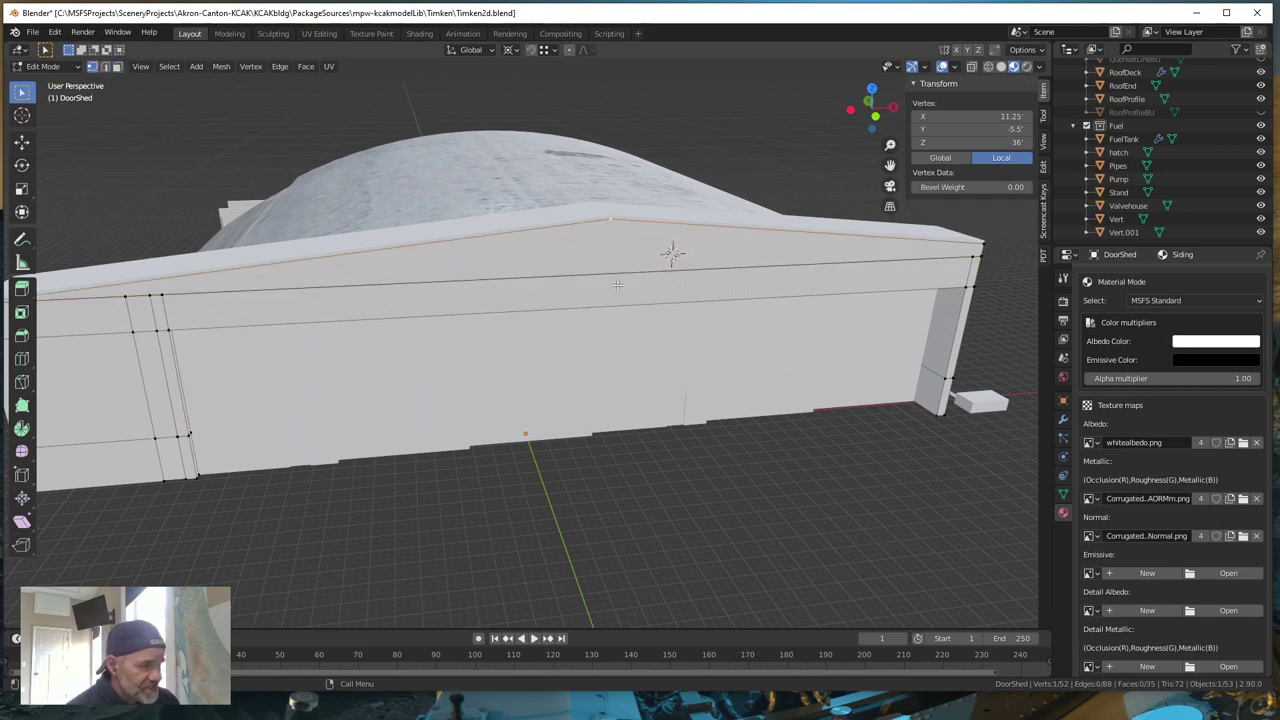
{"action": "key", "text": "shift+s"}
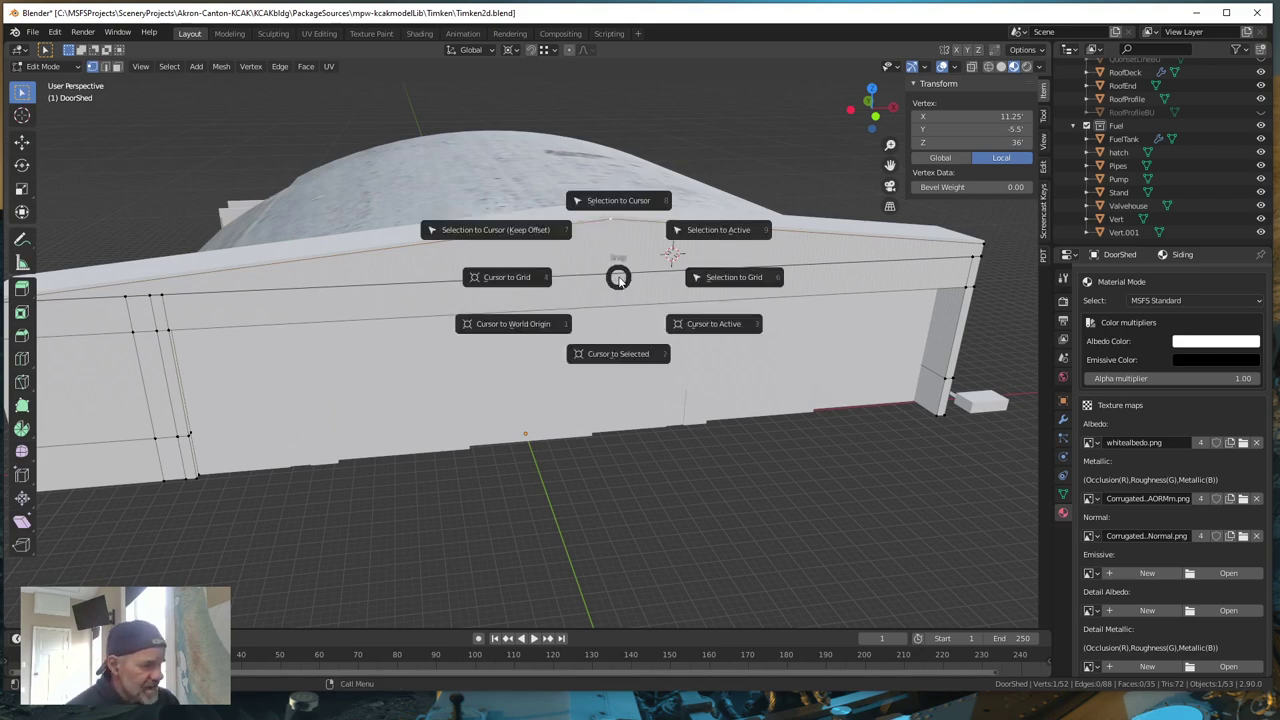
{"action": "left_click", "coordinate": [632, 358]}
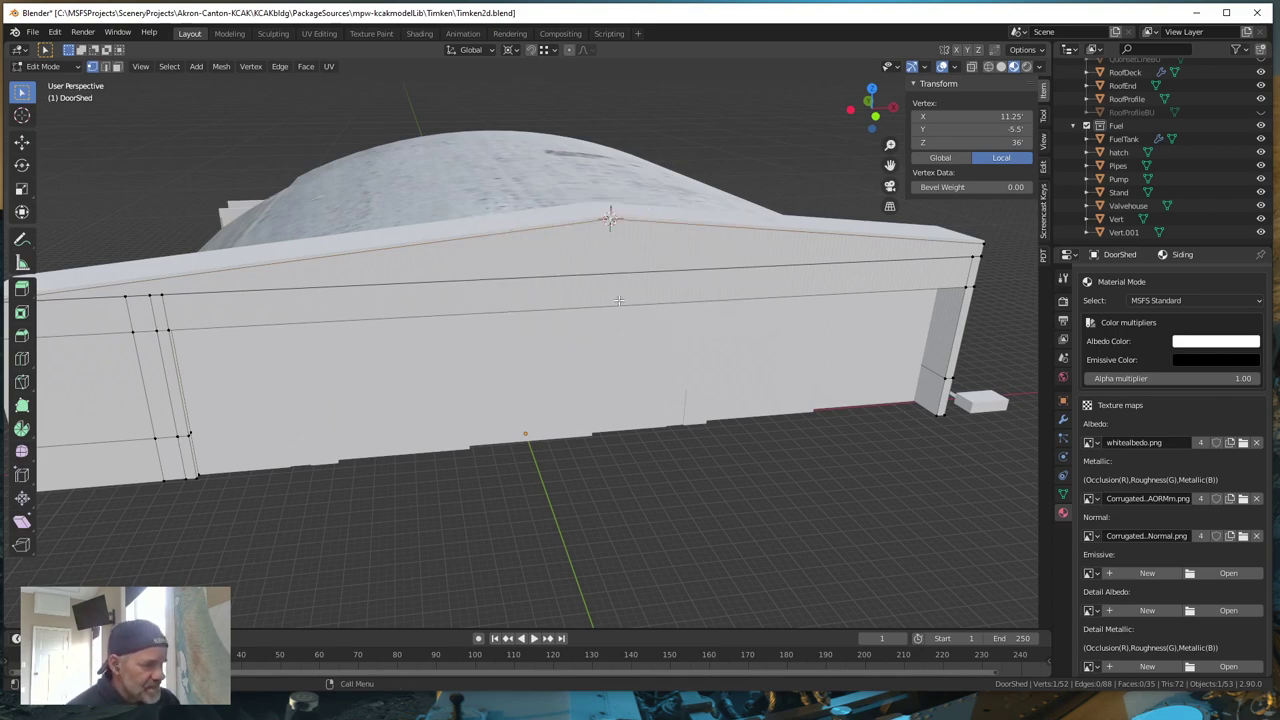
{"action": "middle_click_drag", "start_coordinate": [618, 300], "coordinate": [605, 315]}
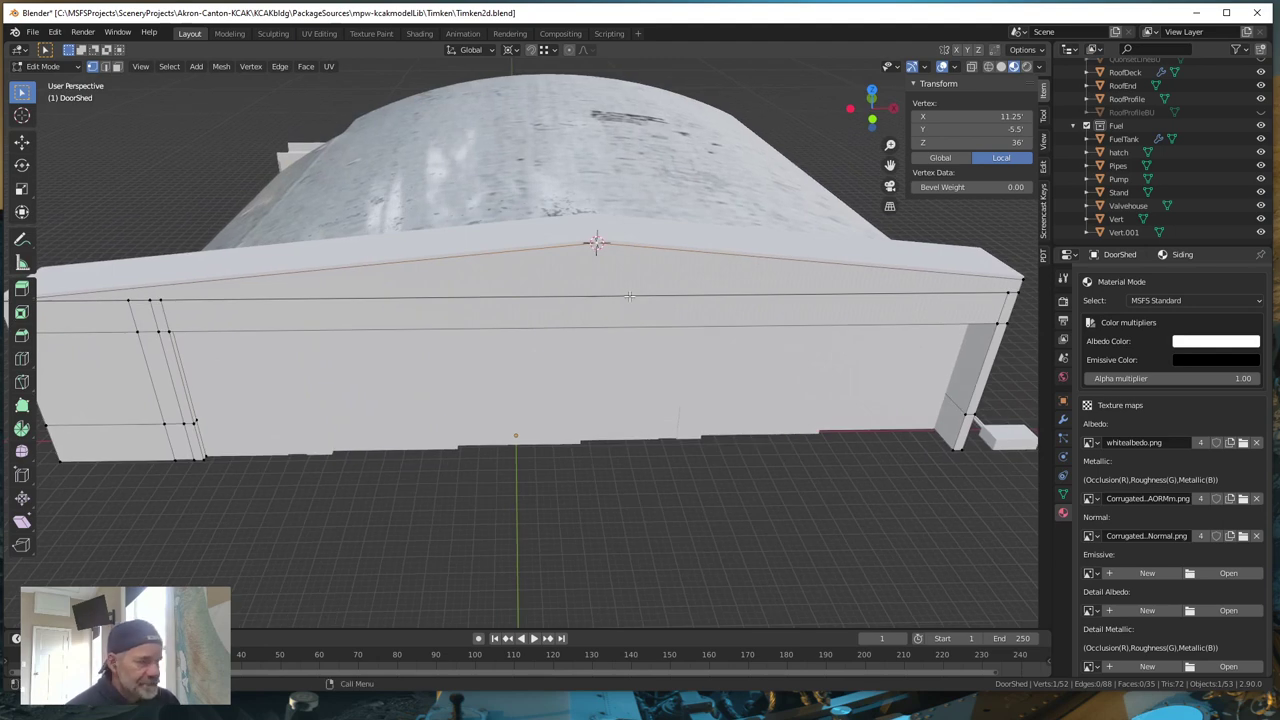
{"action": "key", "text": "Tab"}
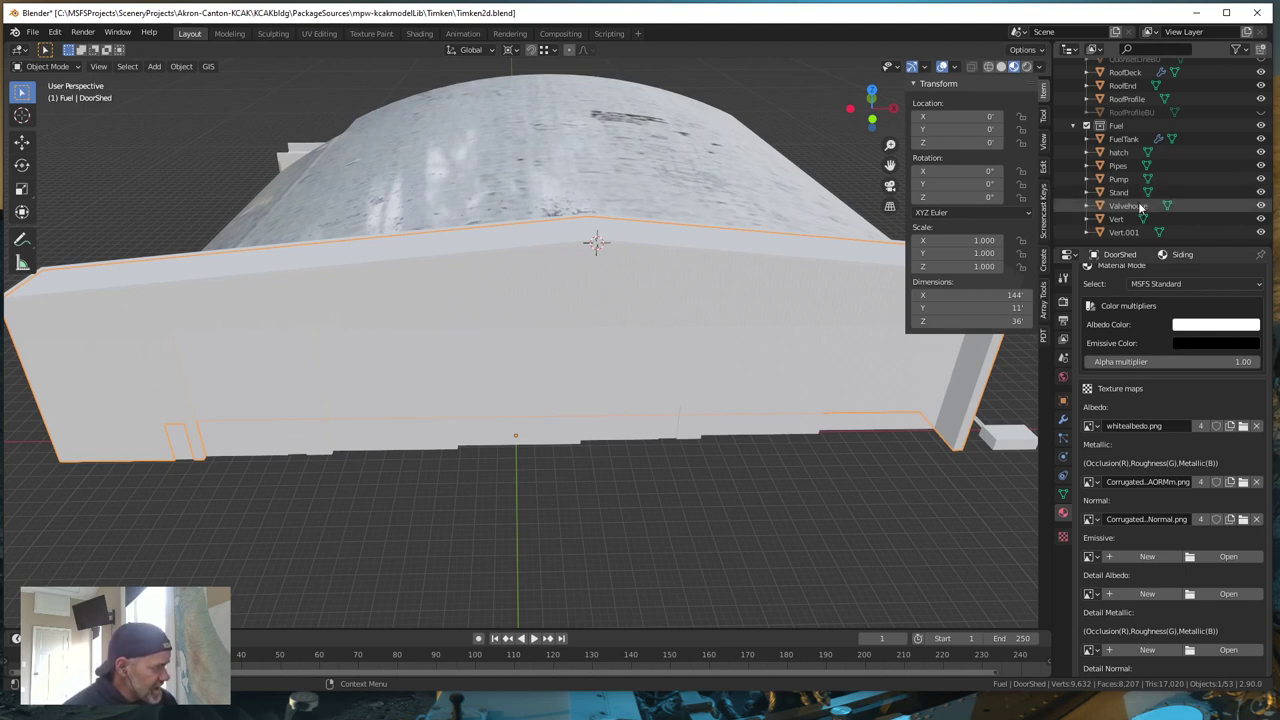
- Activate the Quonset collection in the Outliner and bring up the Shift+A Add menu
{"action": "scroll", "coordinate": [1140, 206], "scroll_direction": "up", "scroll_amount": 5}
{"action": "scroll", "coordinate": [1140, 206], "scroll_direction": "up", "scroll_amount": 10}
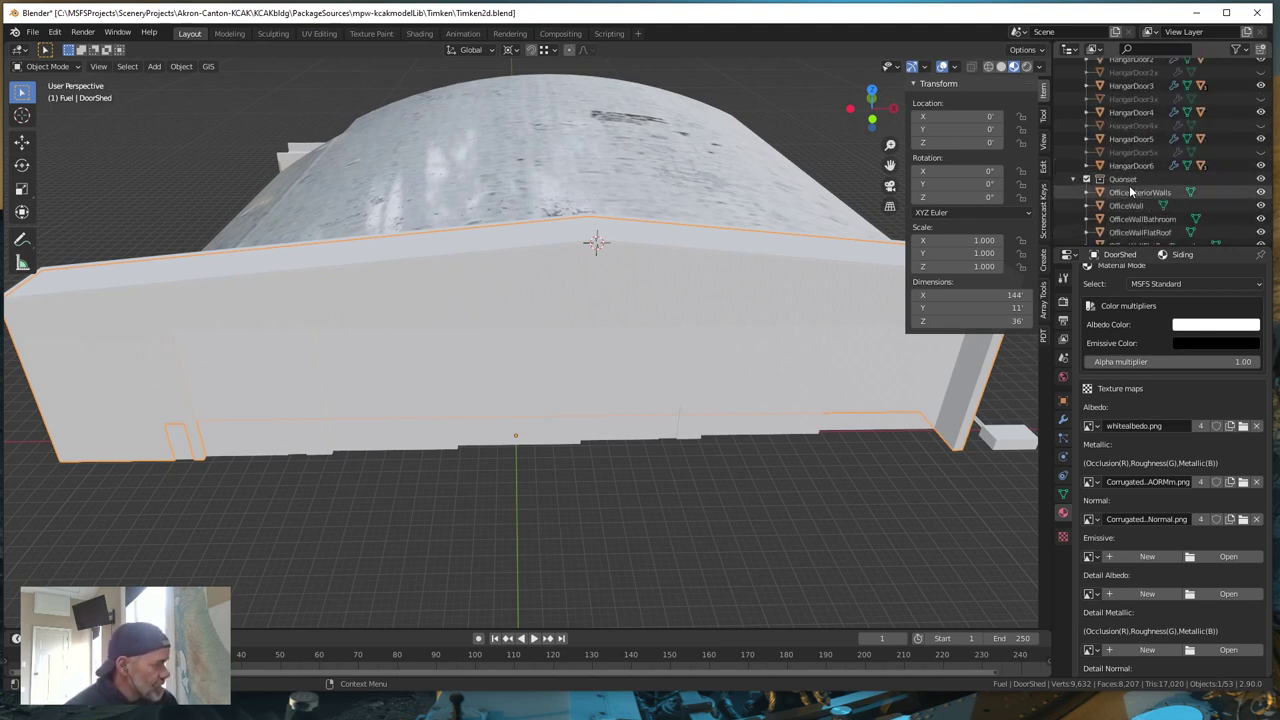
{"action": "left_click", "coordinate": [1124, 179]}
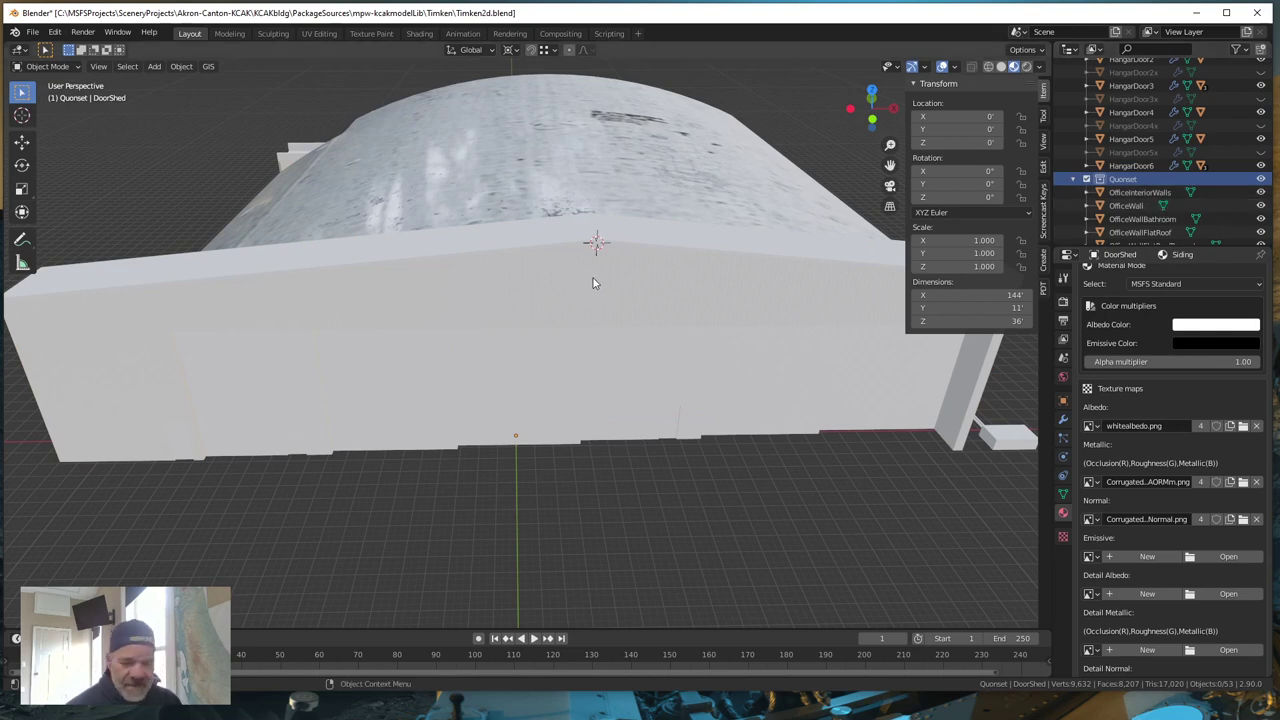
{"action": "key", "text": "shift+a"}
- Add a new plane at the 3D cursor and frame it in the viewport
{"action": "mouse_move", "coordinate": [593, 283]}
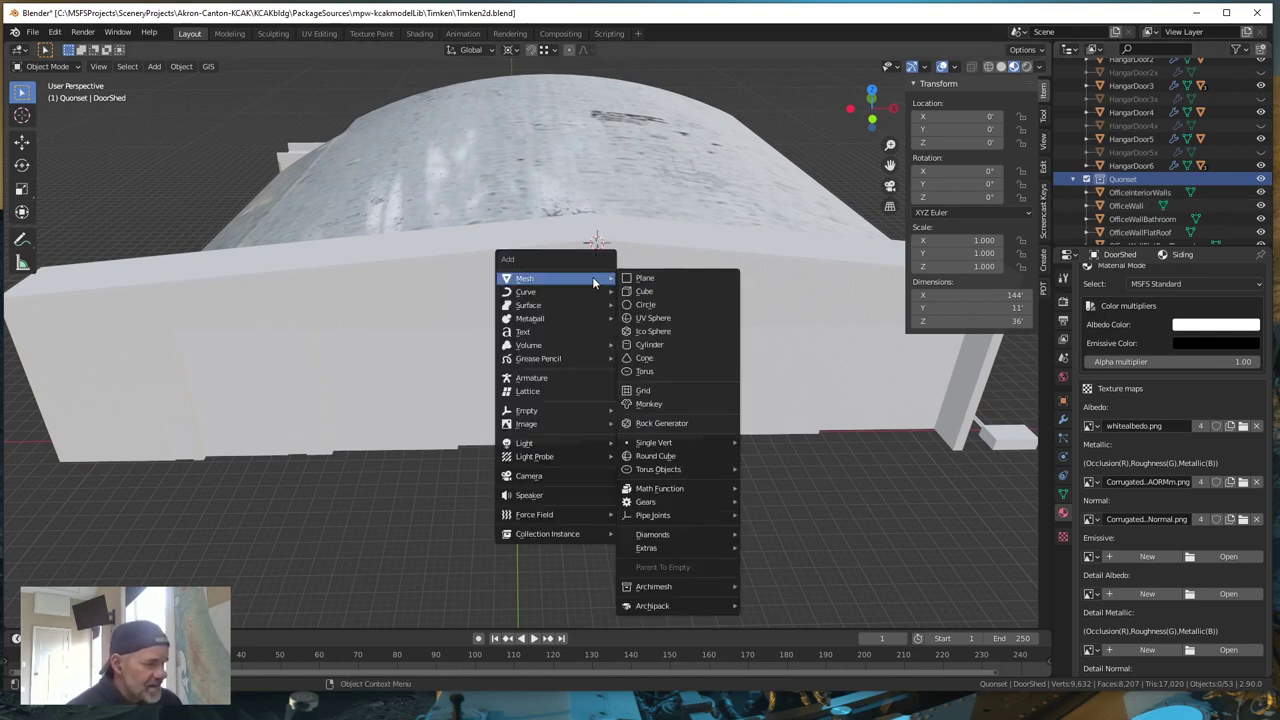
{"action": "left_click", "coordinate": [650, 277]}
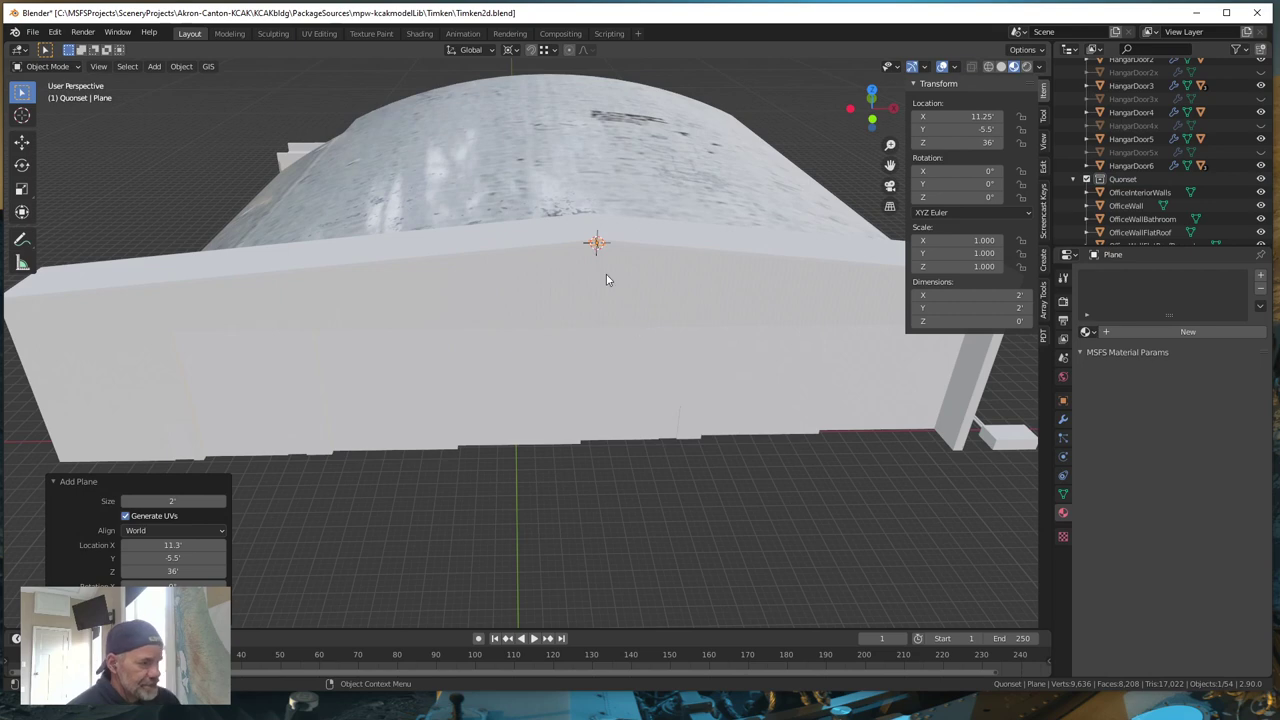
{"action": "key", "text": "KP_Decimal"}
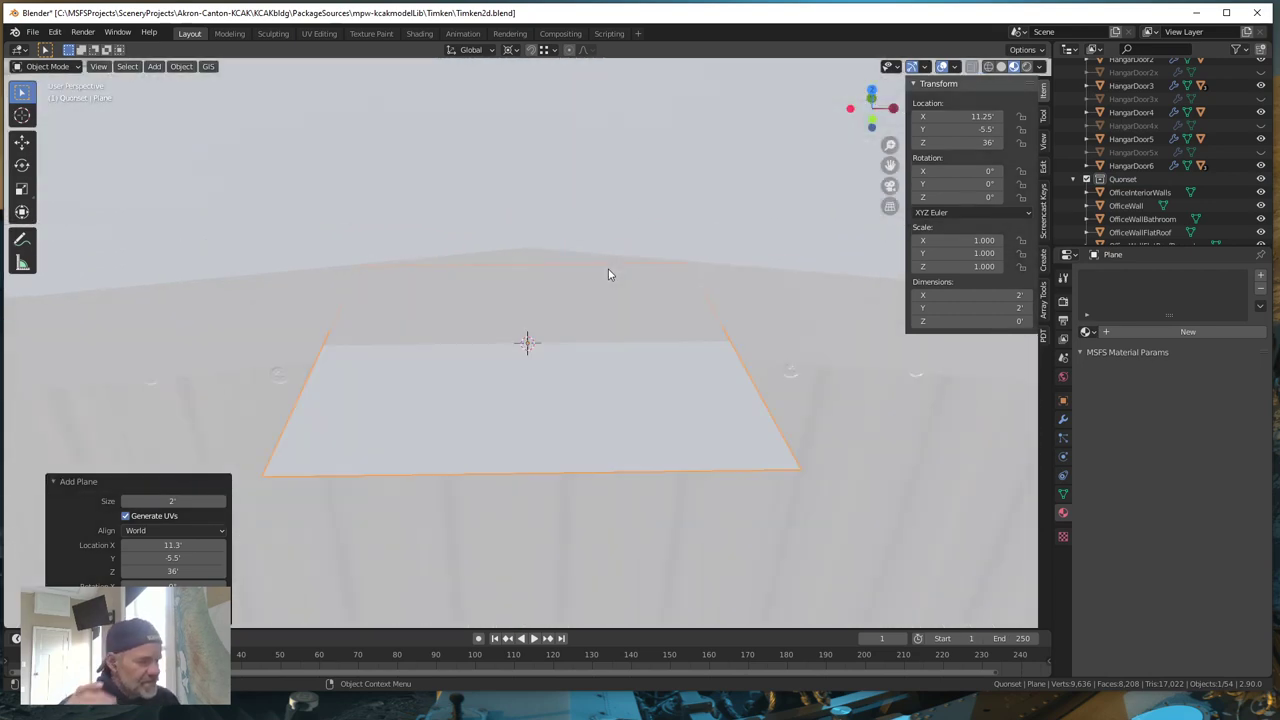
{"action": "scroll", "coordinate": [632, 347], "scroll_direction": "down", "scroll_amount": 8}
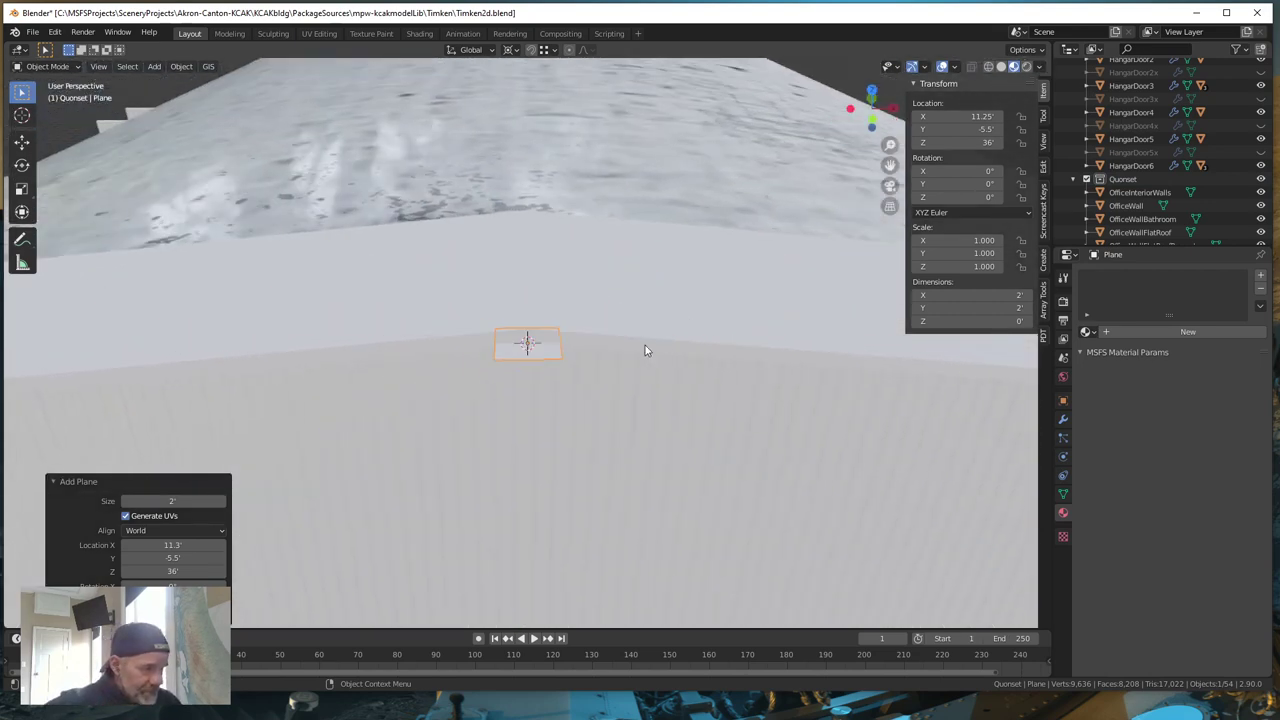
{"action": "middle_click_drag", "start_coordinate": [646, 351], "coordinate": [655, 426]}
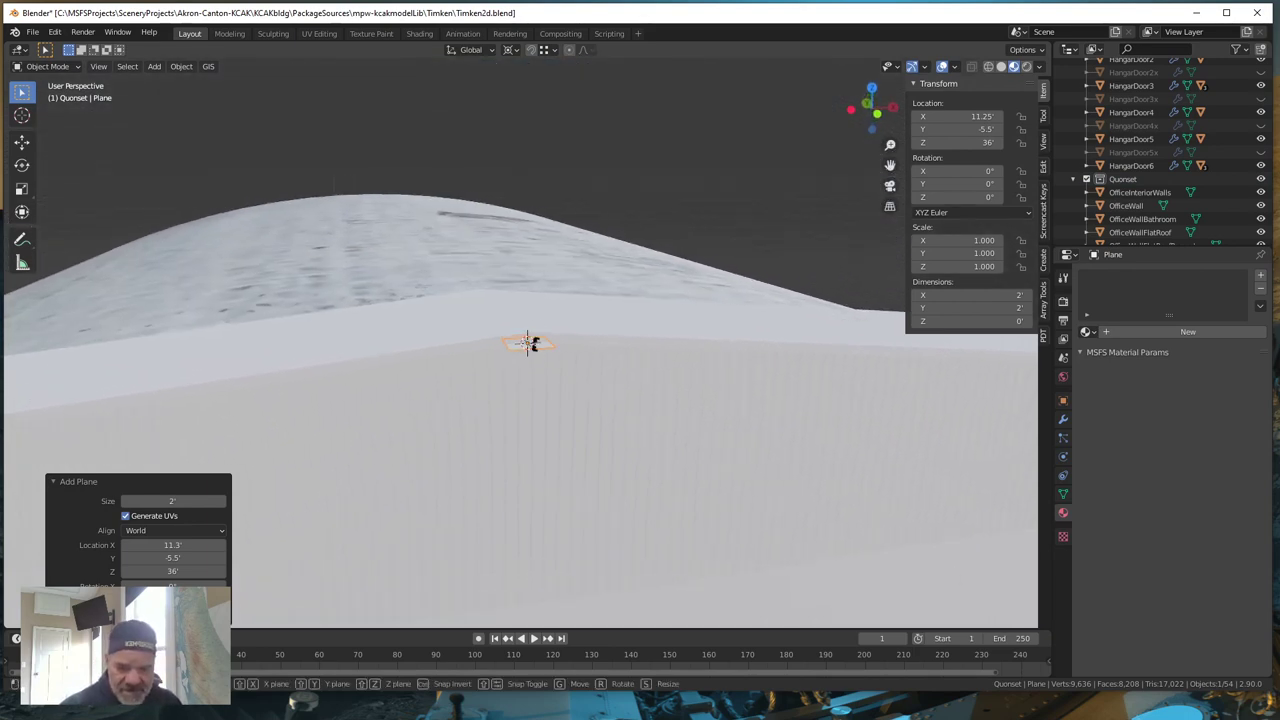
- Rotate the plane 90° on X so it stands upright, then bring up Google Earth Pro
{"action": "key", "text": "r"}
{"action": "type", "text": "x"}
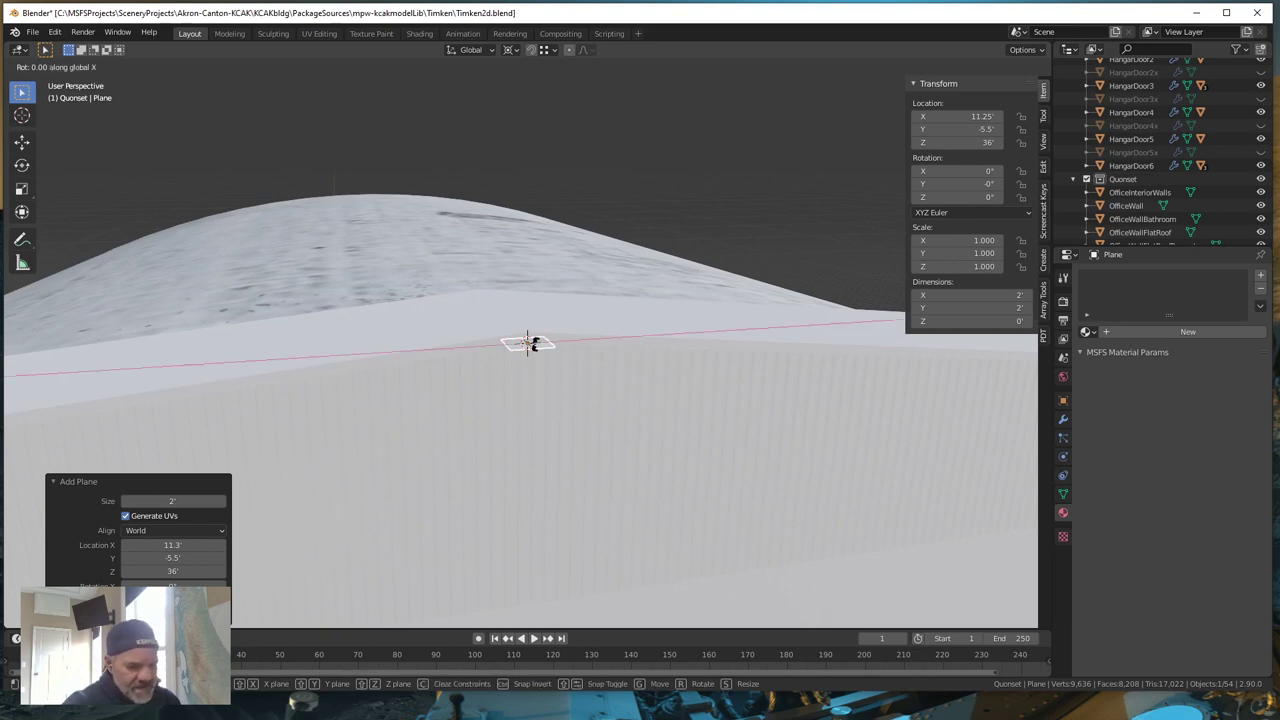
{"action": "type", "text": "90"}
{"action": "key", "text": "Return"}
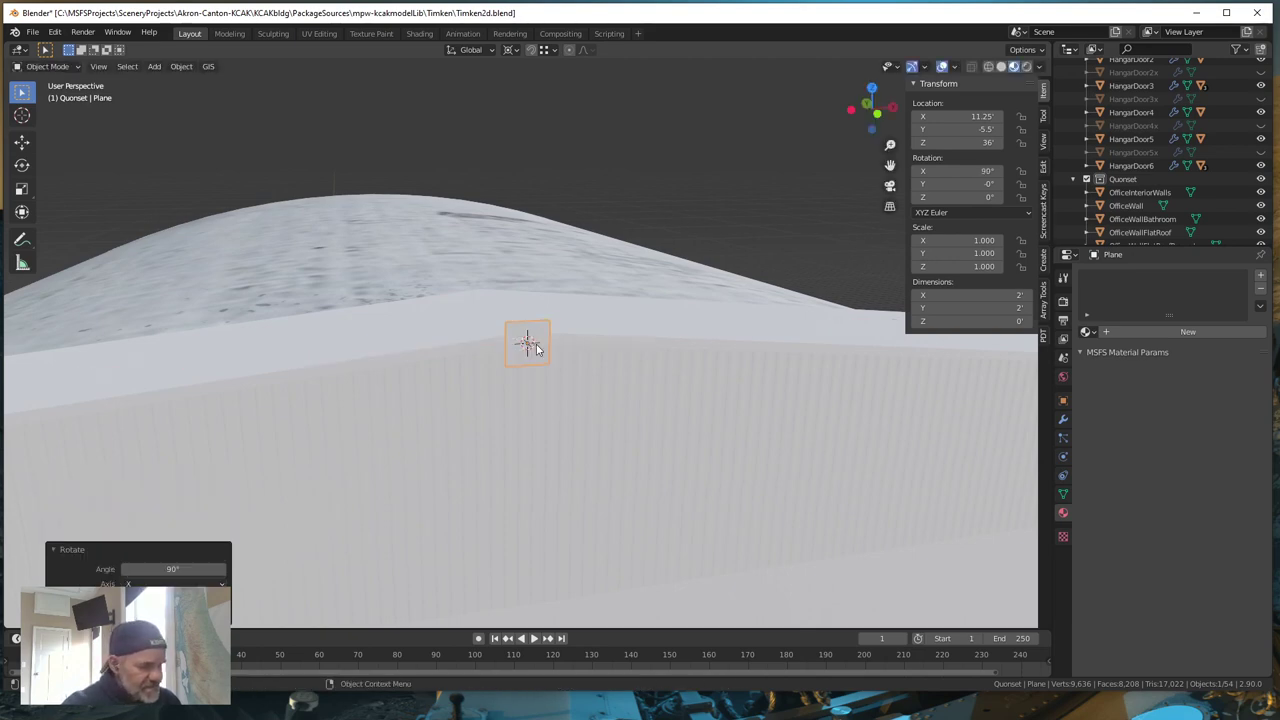
{"action": "middle_click_drag", "start_coordinate": [553, 402], "coordinate": [513, 429]}
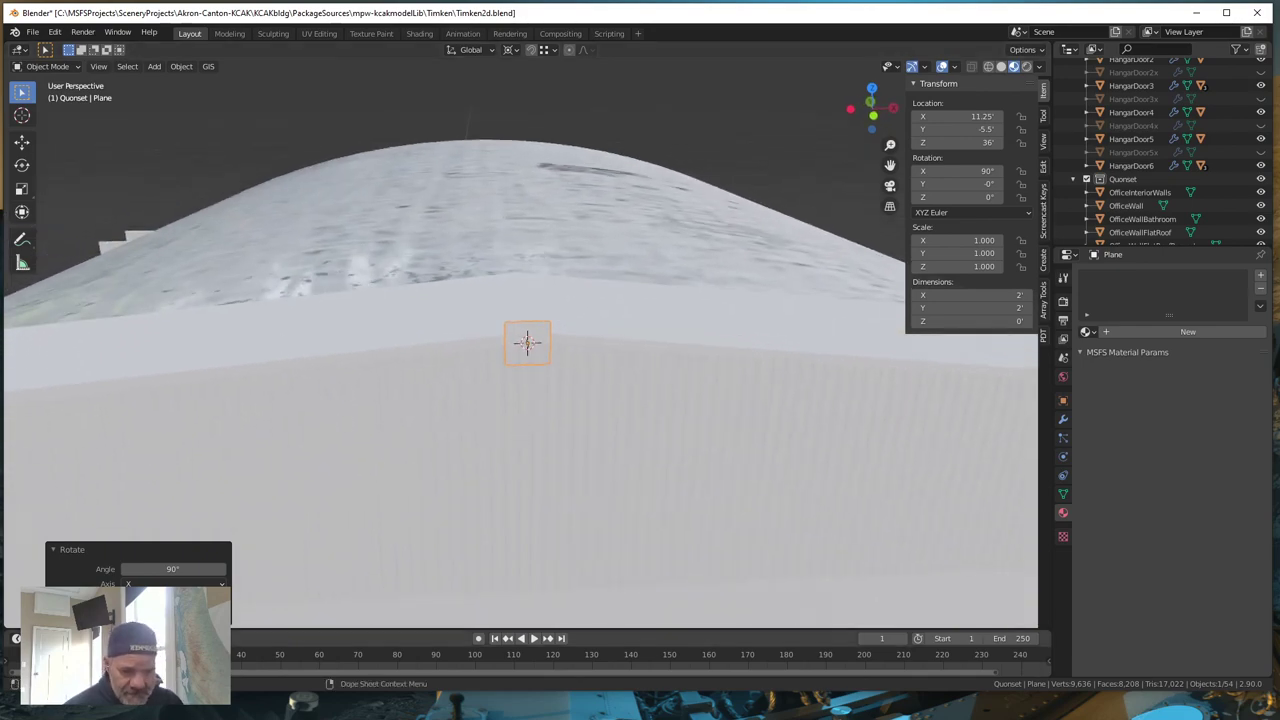
{"action": "key", "text": "alt+Tab"}
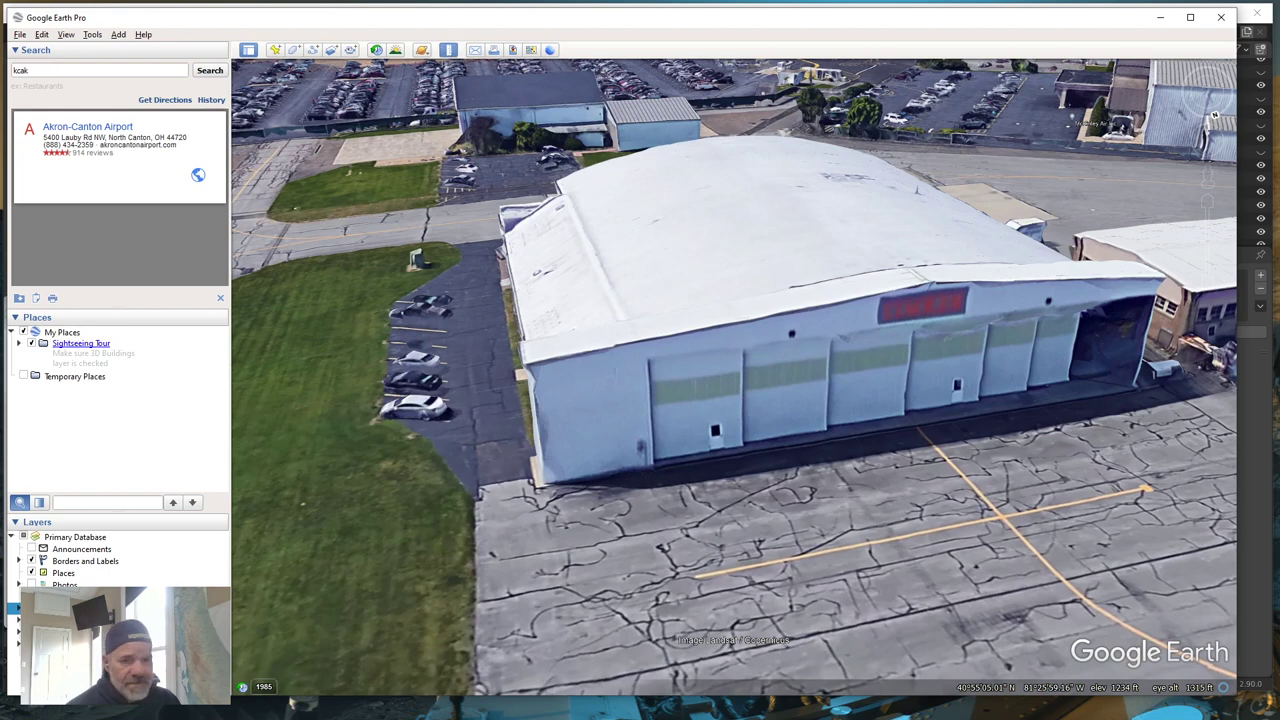
- Measure the hangar sign's width, about 20 feet, with the Ruler's Path mode, then clear it
{"action": "left_click", "coordinate": [448, 49]}
{"action": "left_click_drag", "start_coordinate": [223, 214], "coordinate": [325, 71]}
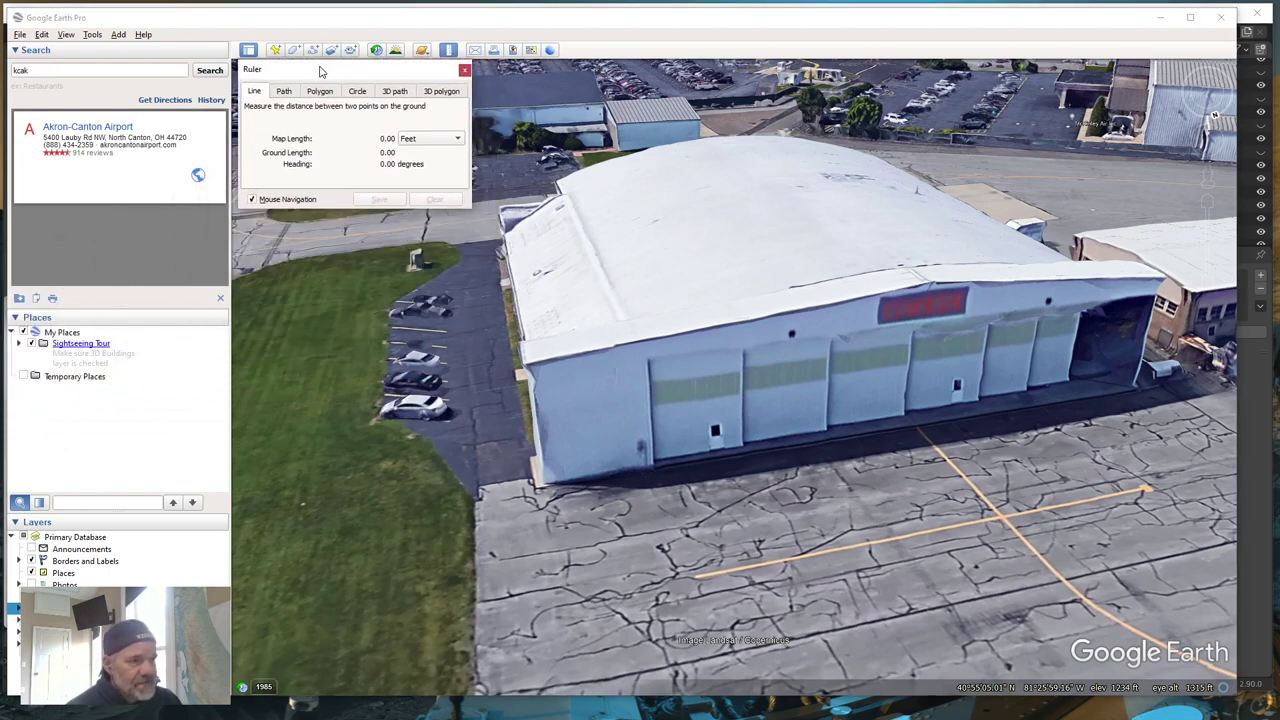
{"action": "left_click", "coordinate": [284, 92]}
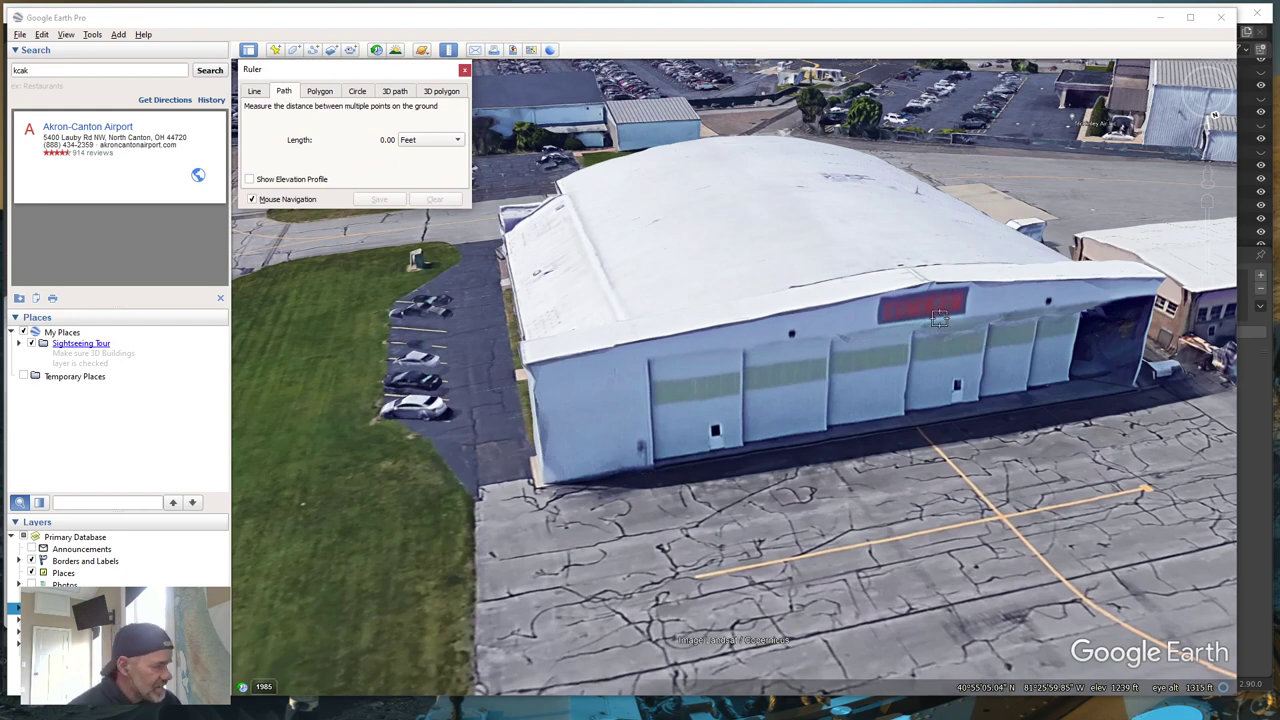
{"action": "left_click", "coordinate": [880, 298]}
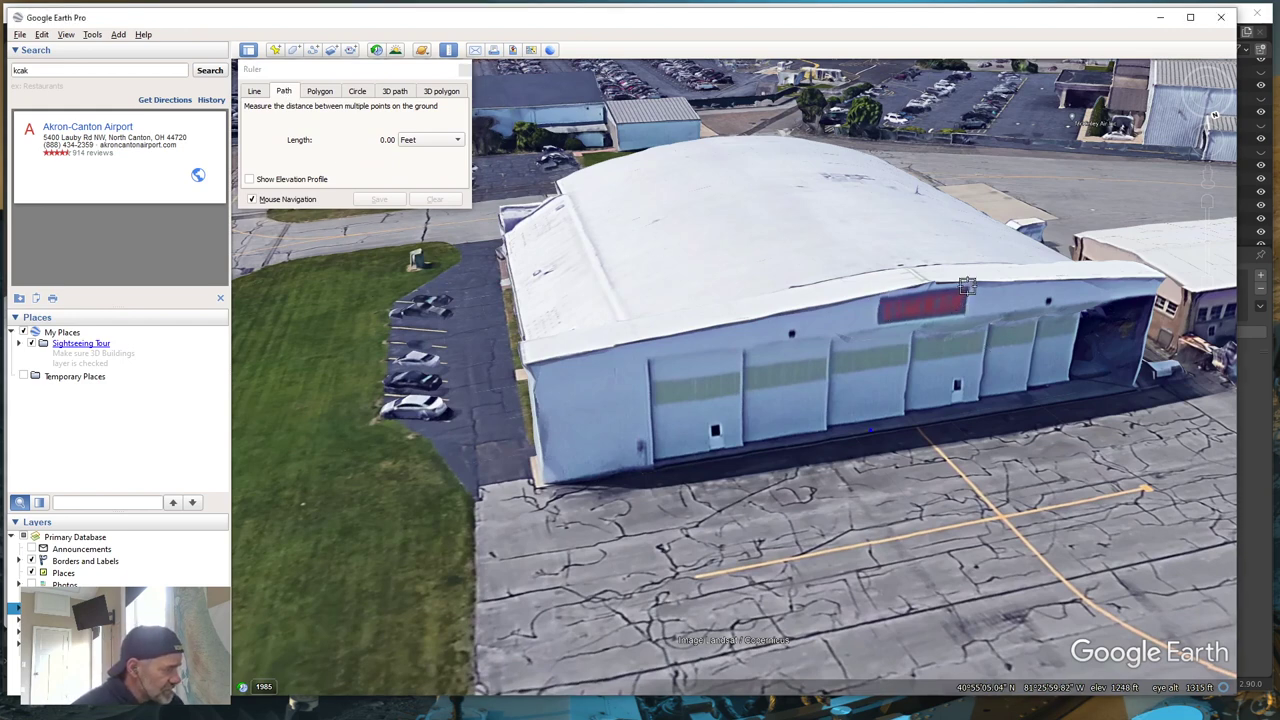
{"action": "left_click", "coordinate": [967, 286]}
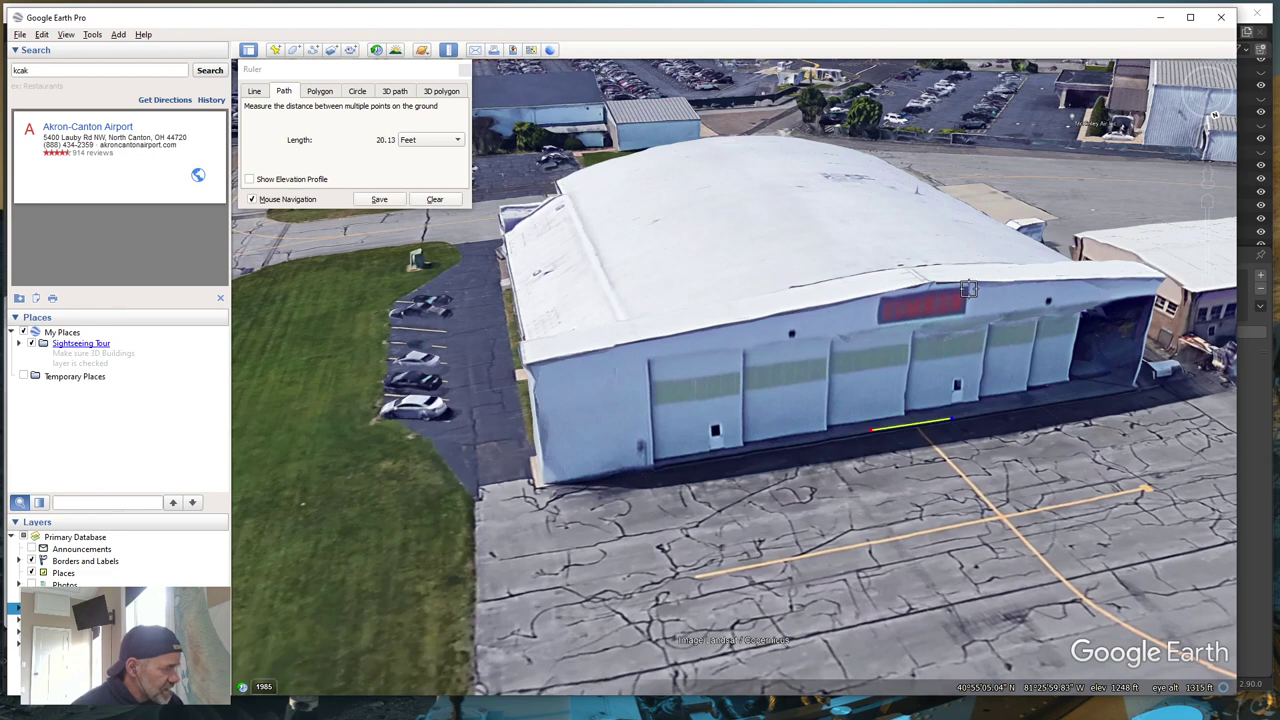
{"action": "left_click", "coordinate": [435, 200]}
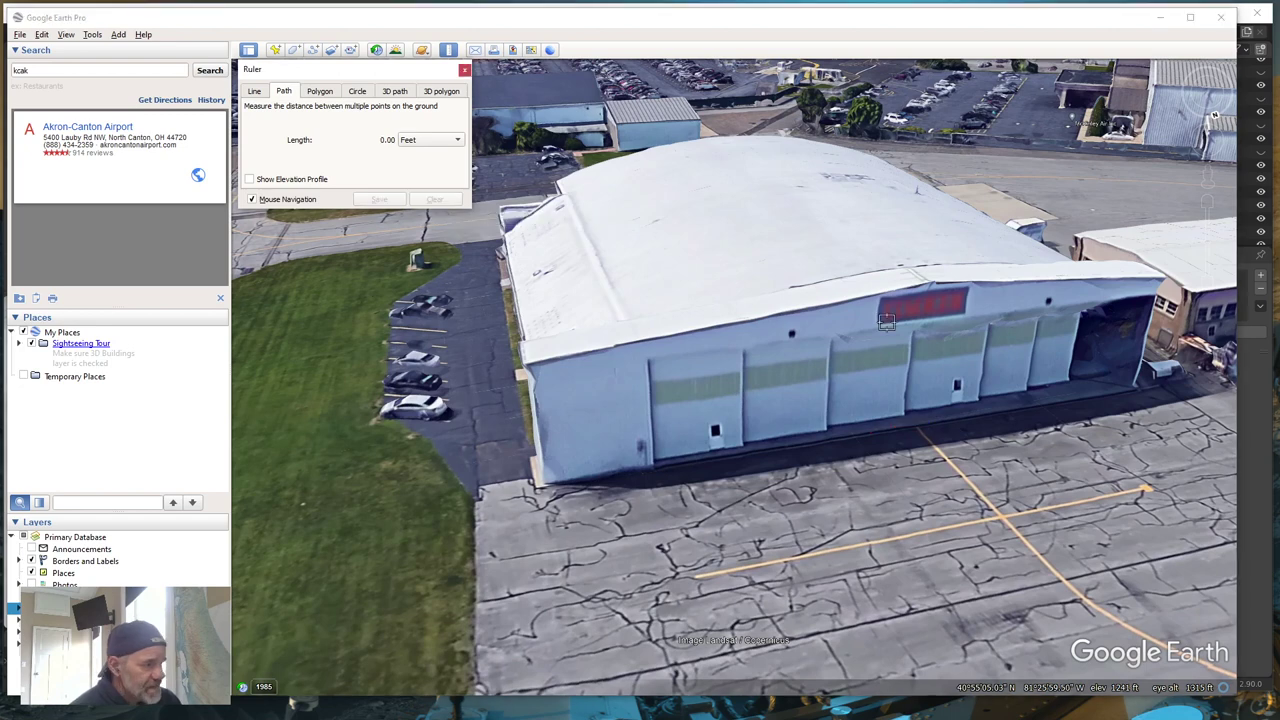
- Measure the sign's height, nearly 6 feet, with 3D path, clear it, and return to Blender
{"action": "left_click", "coordinate": [393, 92]}
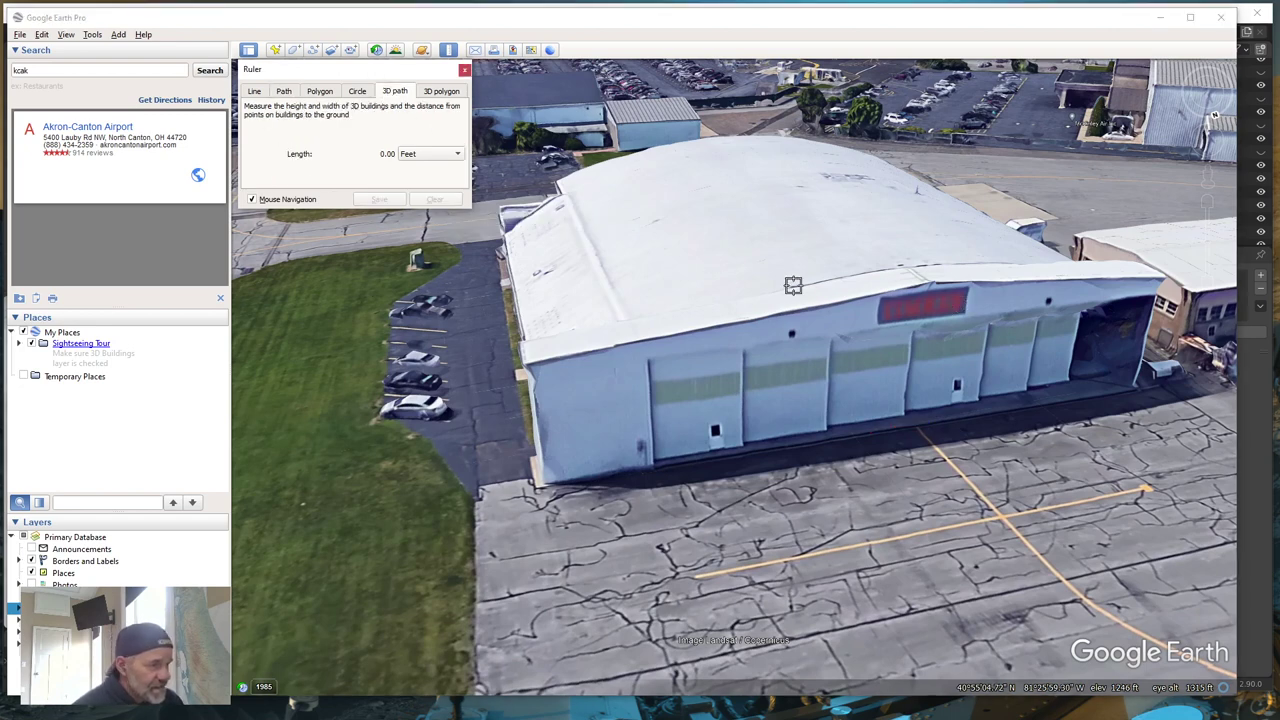
{"action": "left_click", "coordinate": [877, 324]}
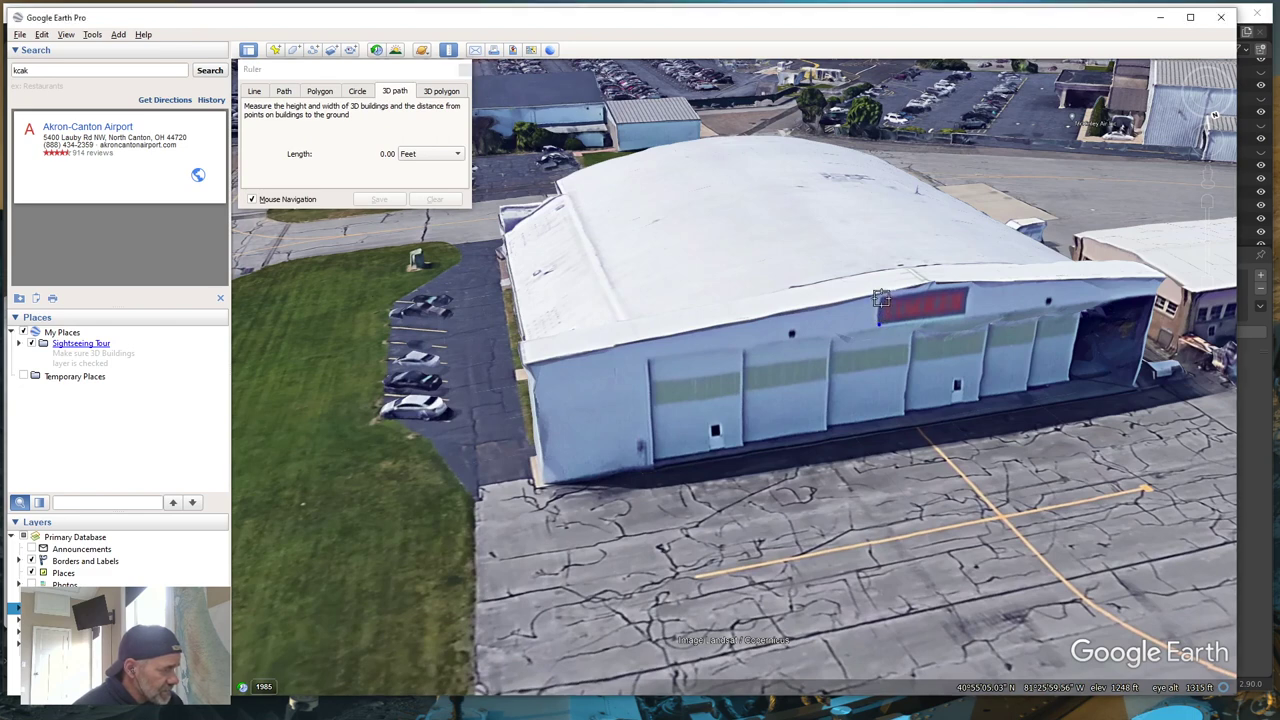
{"action": "left_click", "coordinate": [879, 300]}
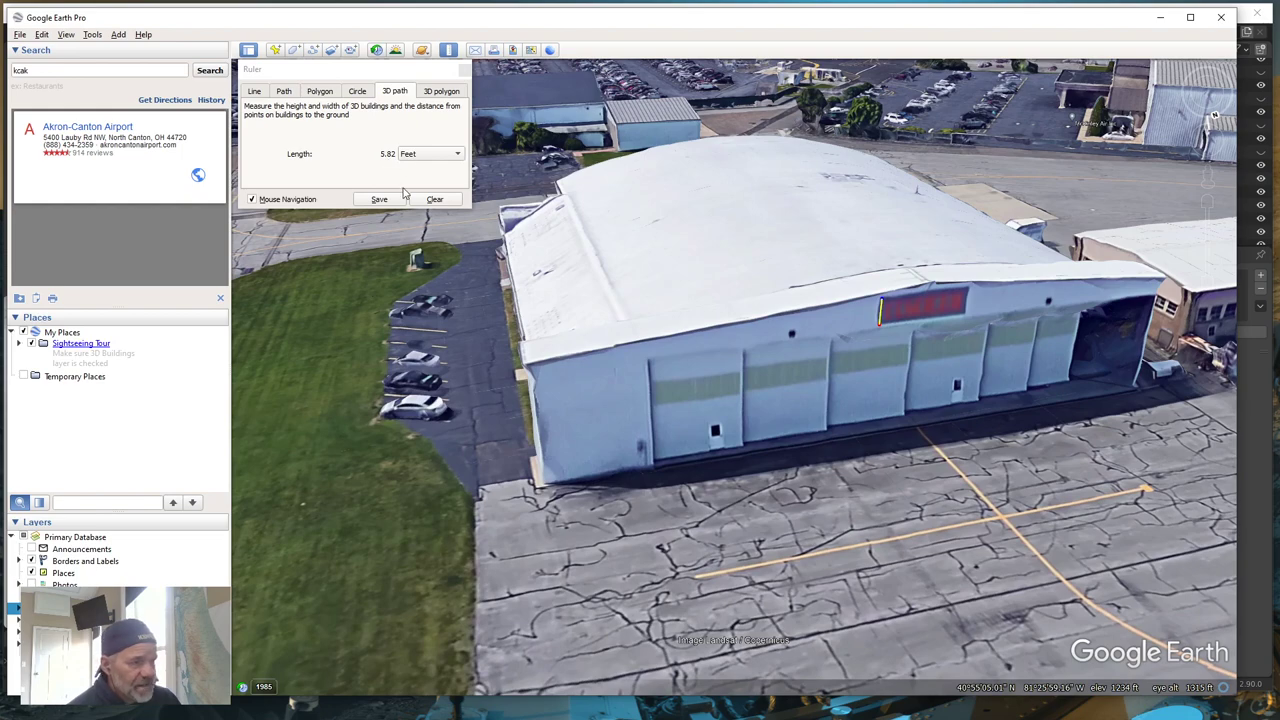
{"action": "left_click", "coordinate": [434, 199]}
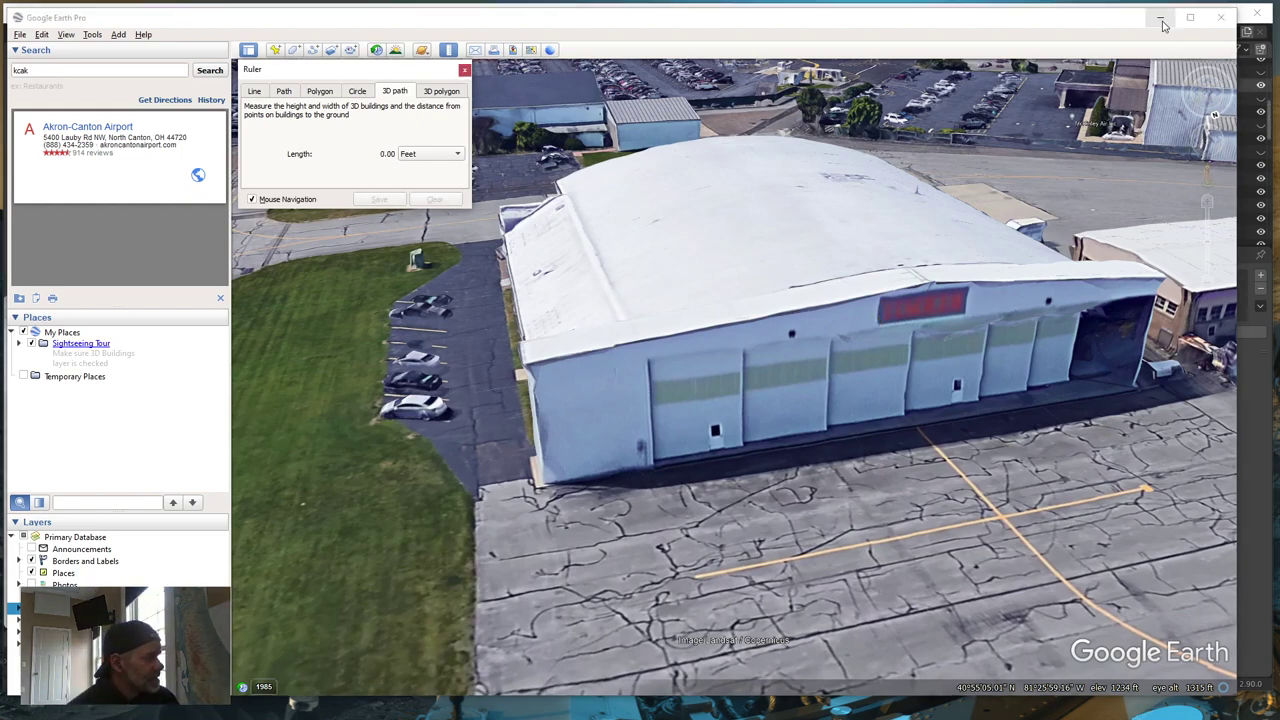
{"action": "key", "text": "alt+Tab"}
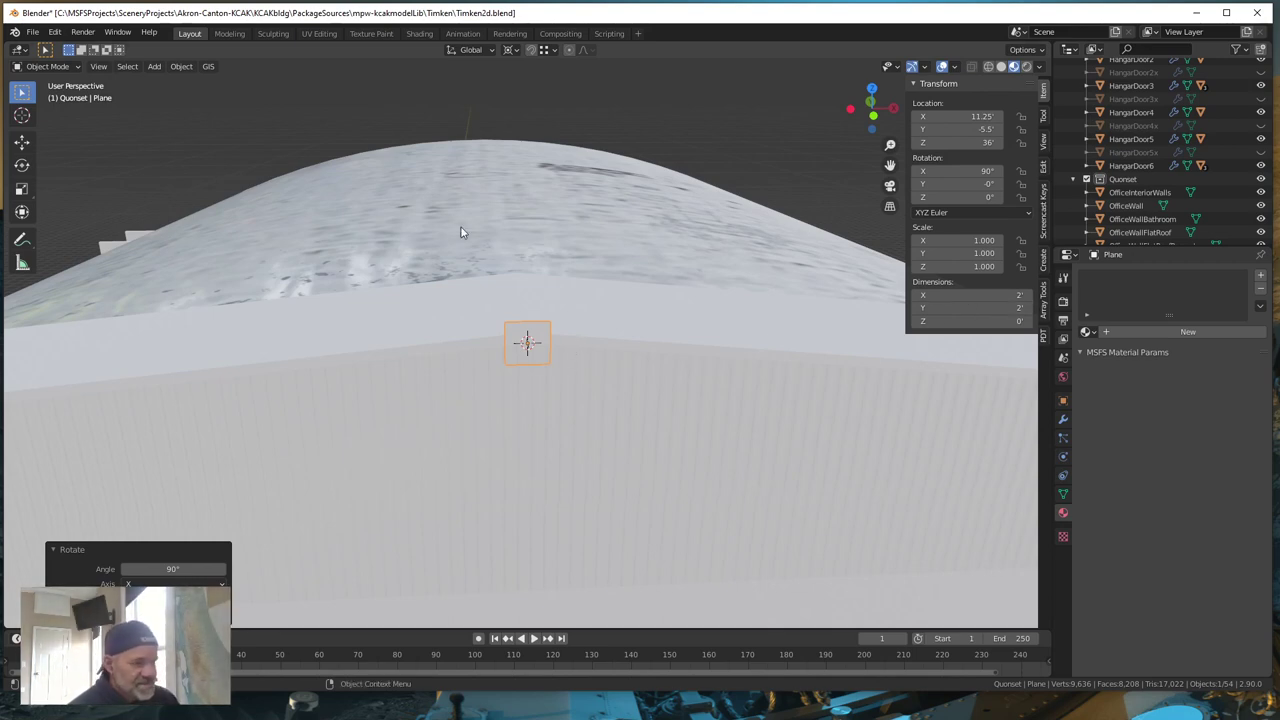
- Apply all transforms to the upright plane, trying a 20 ft X dimension and undoing it
{"action": "left_click", "coordinate": [182, 66]}
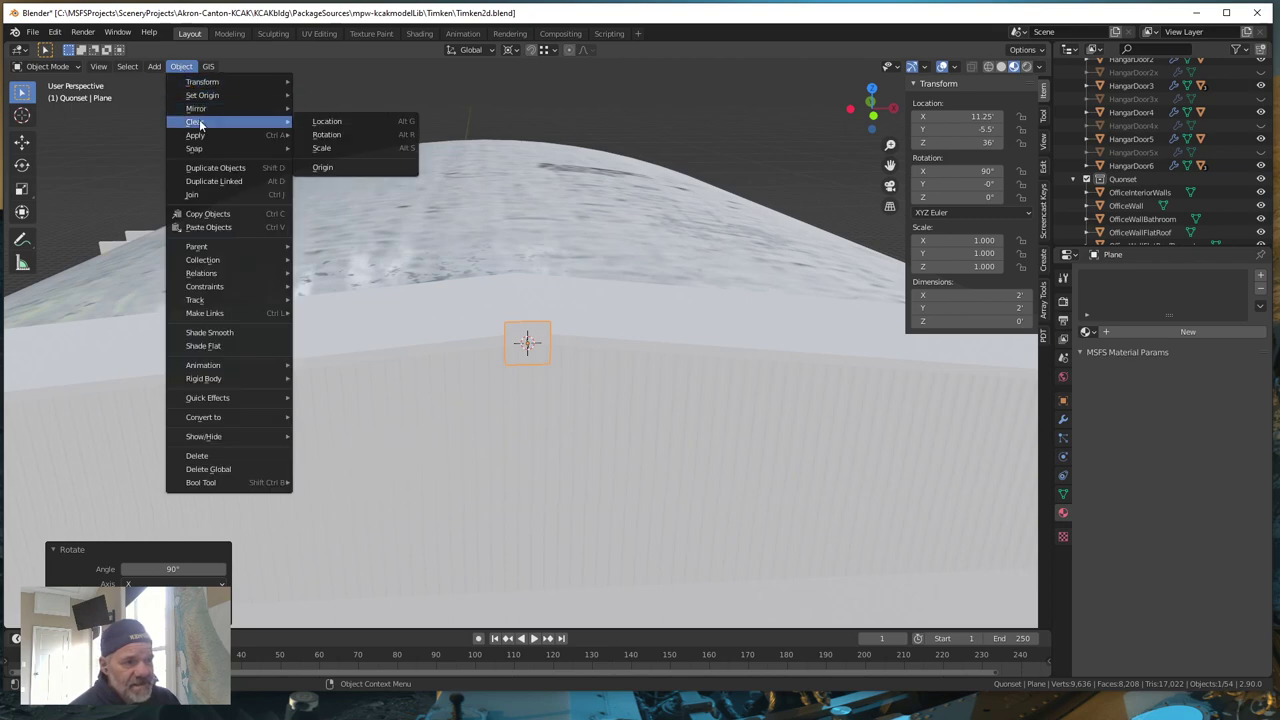
{"action": "mouse_move", "coordinate": [196, 139]}
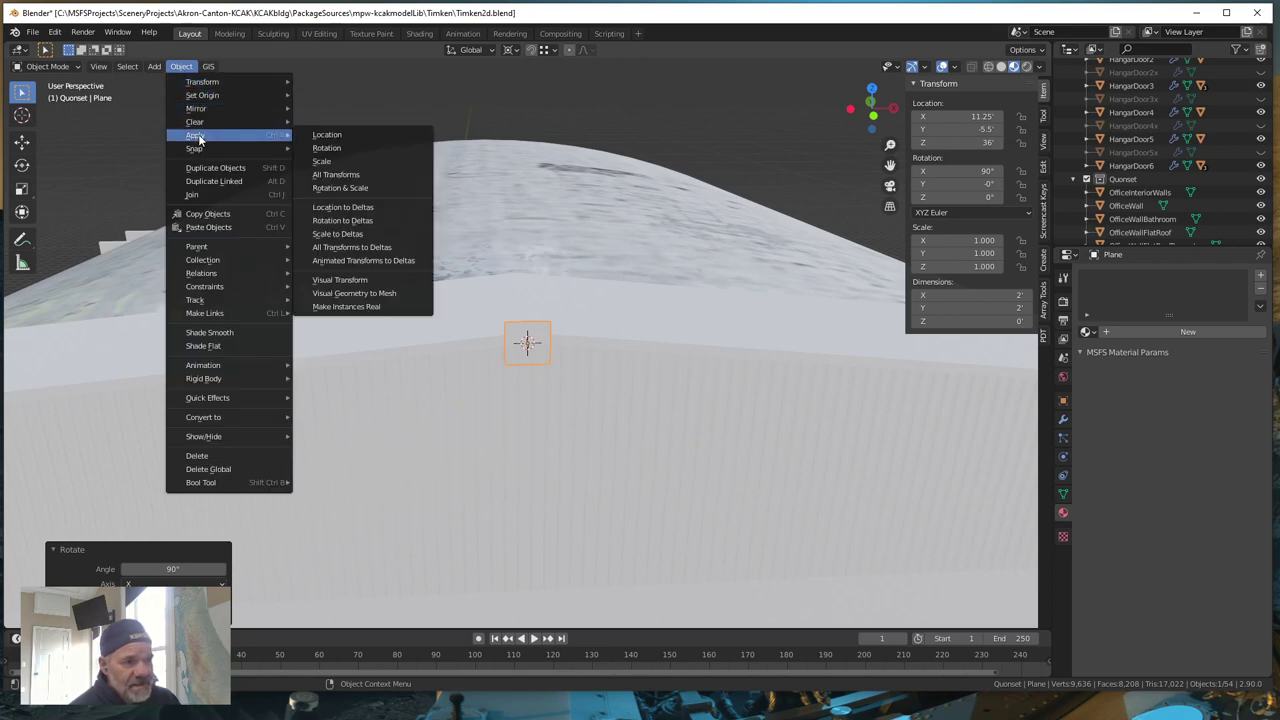
{"action": "left_click", "coordinate": [331, 174]}
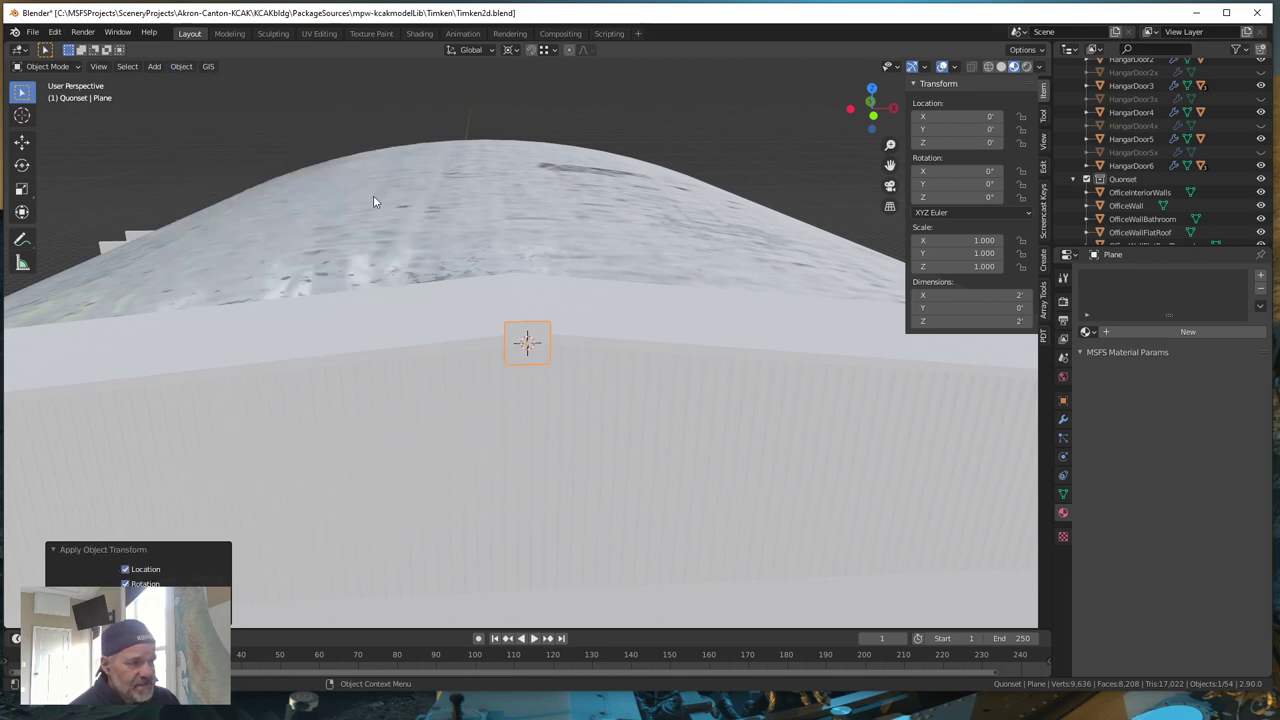
{"action": "left_click", "coordinate": [968, 296]}
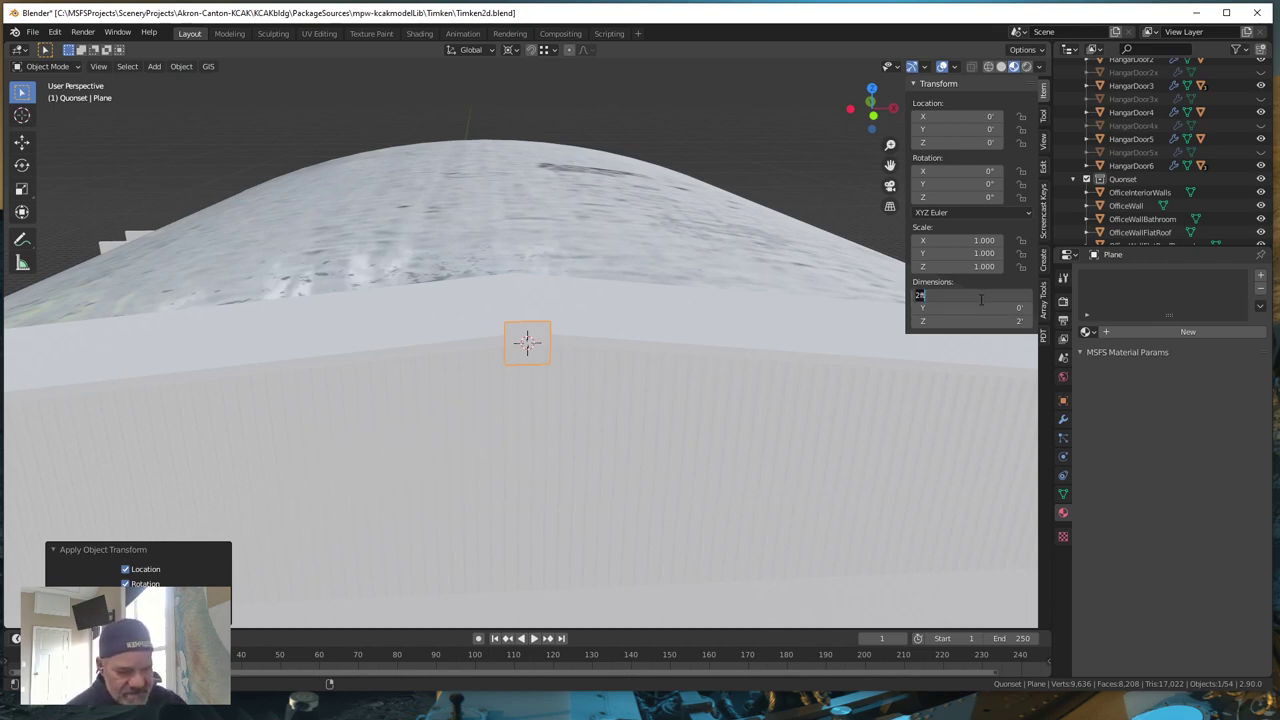
{"action": "type", "text": "20"}
{"action": "key", "text": "Return"}
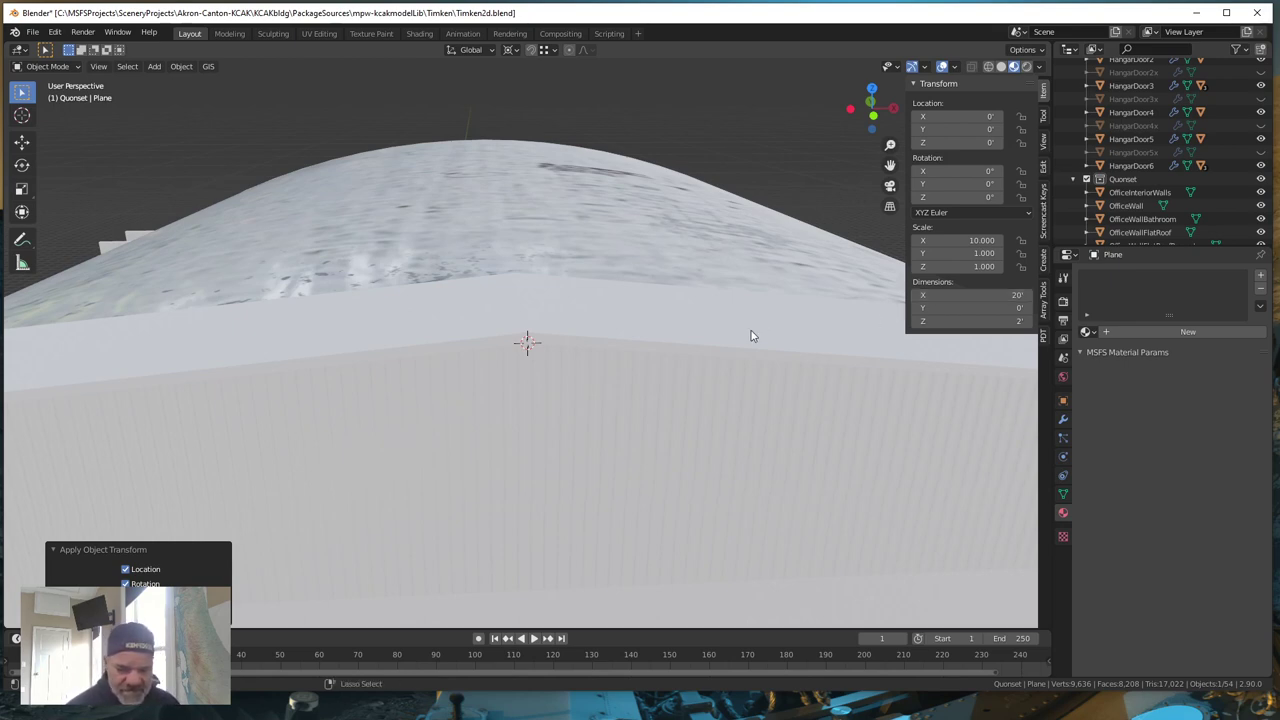
{"action": "key", "text": "ctrl+z"}
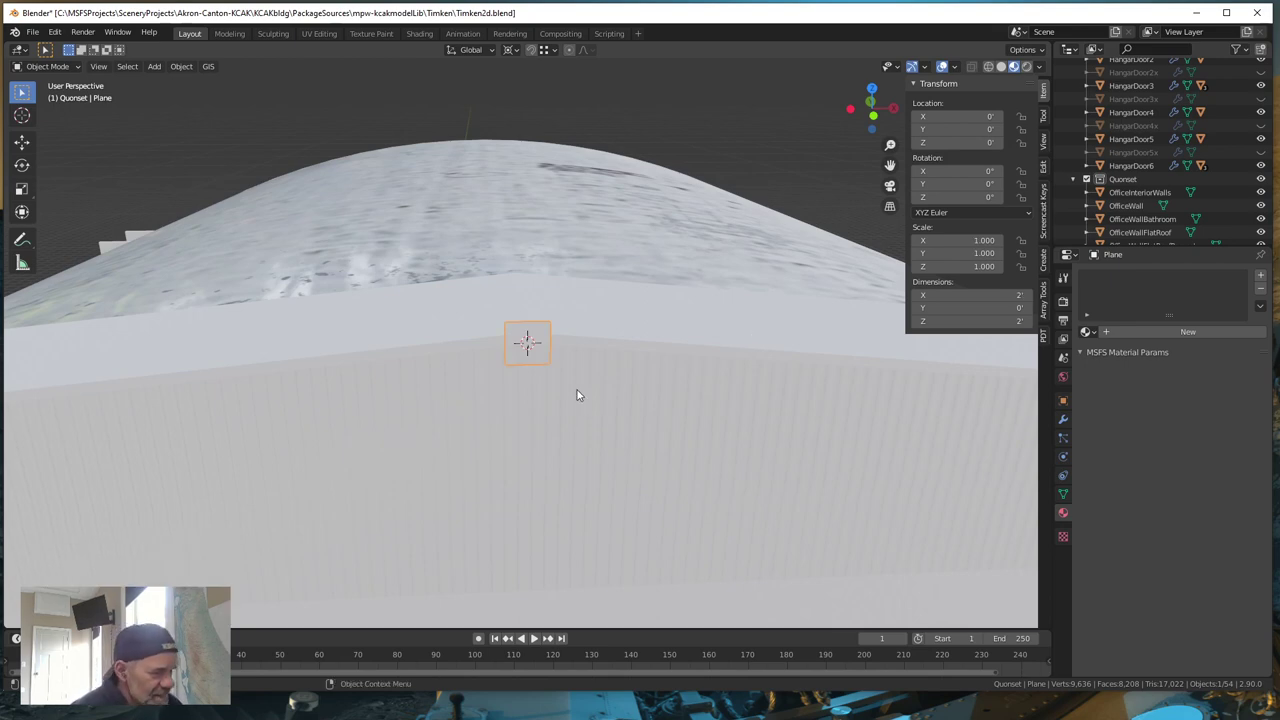
{"action": "scroll", "coordinate": [594, 395], "scroll_direction": "down", "scroll_amount": 6}
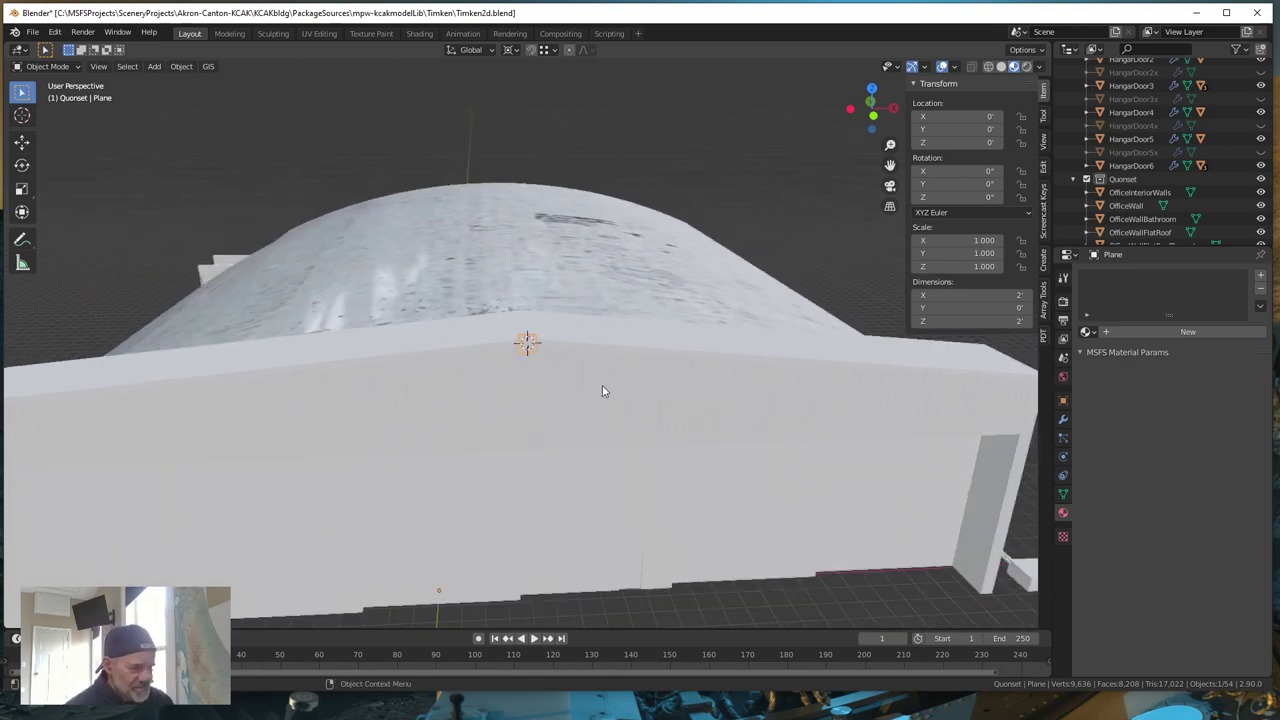
- Set the plane's origin to its geometry centre
{"action": "scroll", "coordinate": [601, 392], "scroll_direction": "down", "scroll_amount": 1}
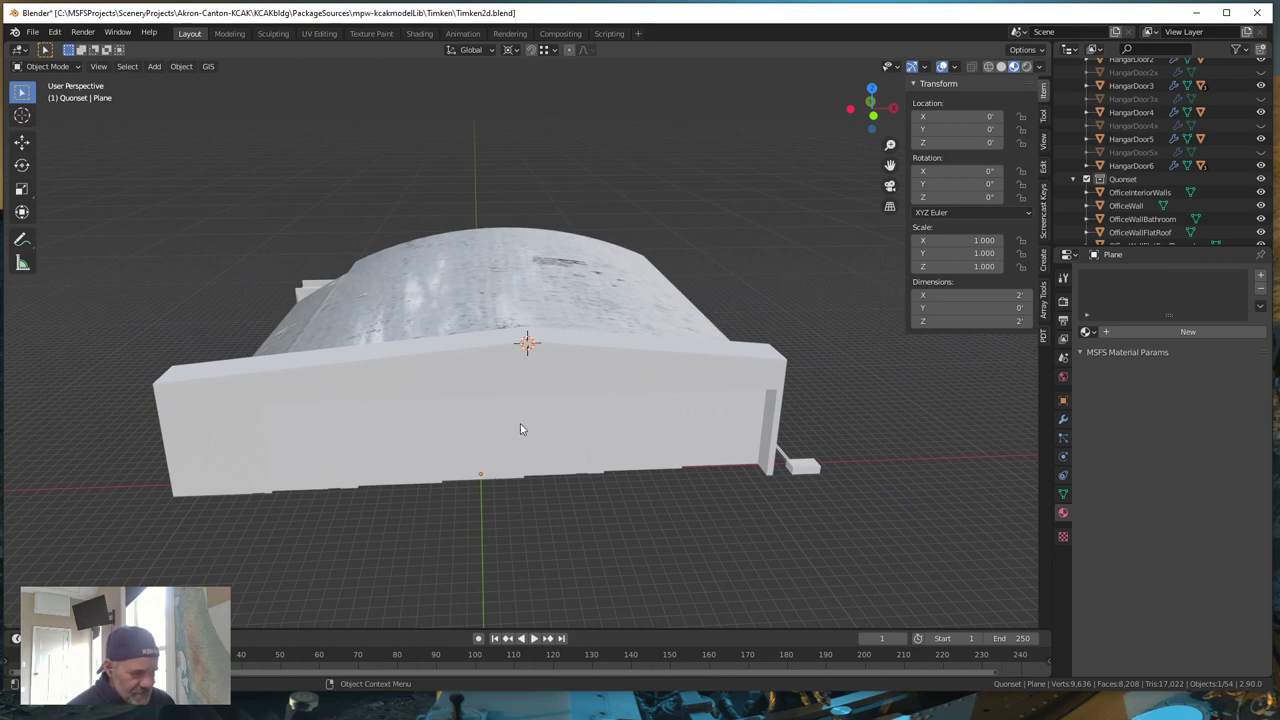
{"action": "scroll", "coordinate": [543, 383], "scroll_direction": "up", "scroll_amount": 8}
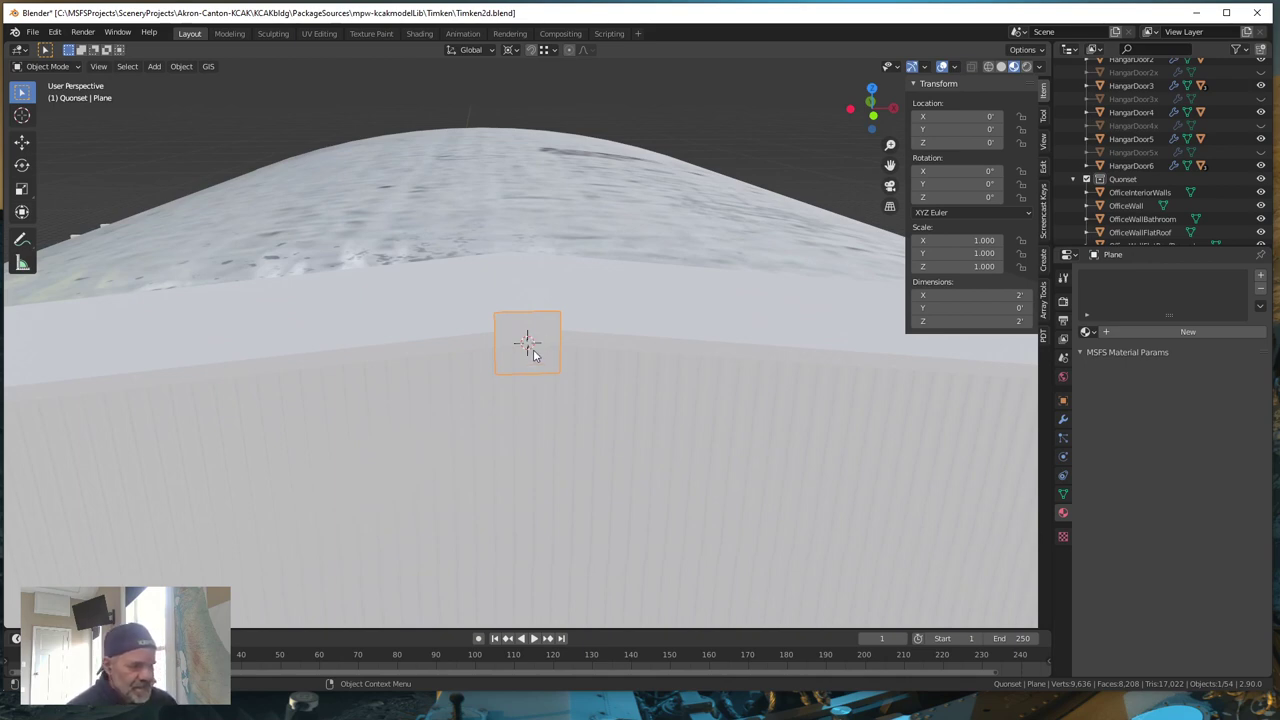
{"action": "right_click", "coordinate": [533, 354]}
{"action": "mouse_move", "coordinate": [494, 386]}
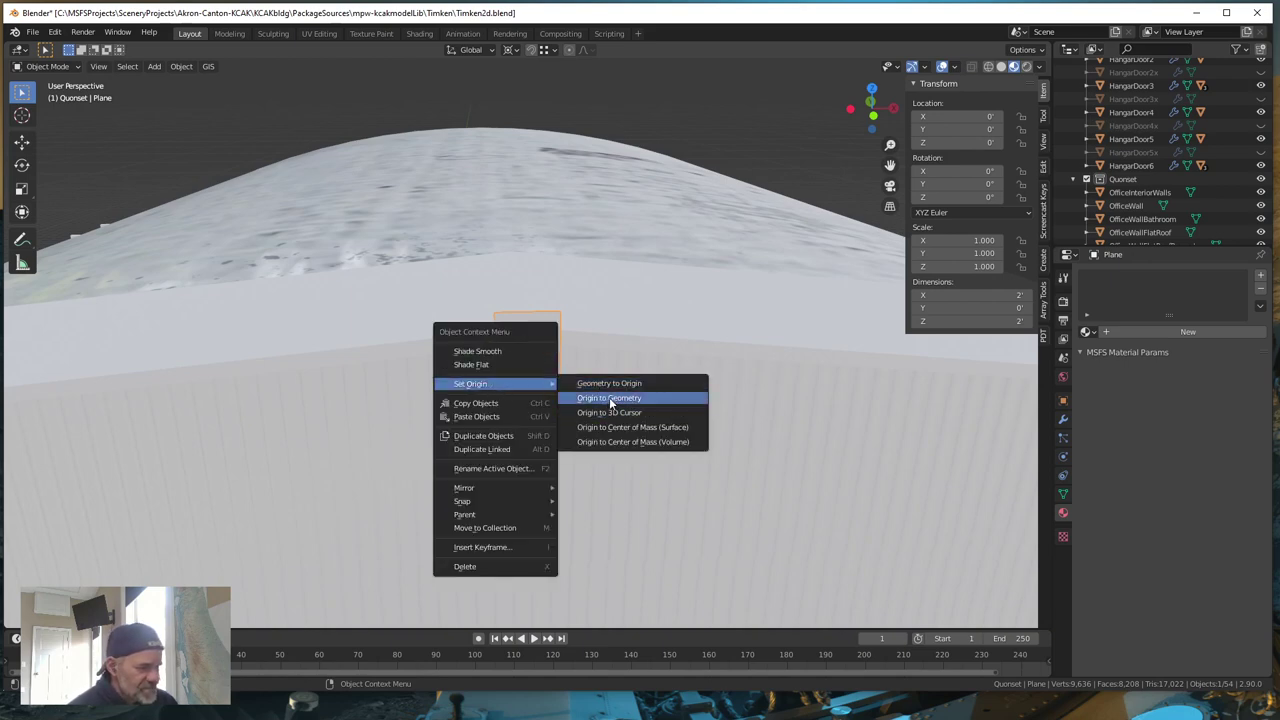
{"action": "left_click", "coordinate": [609, 397]}
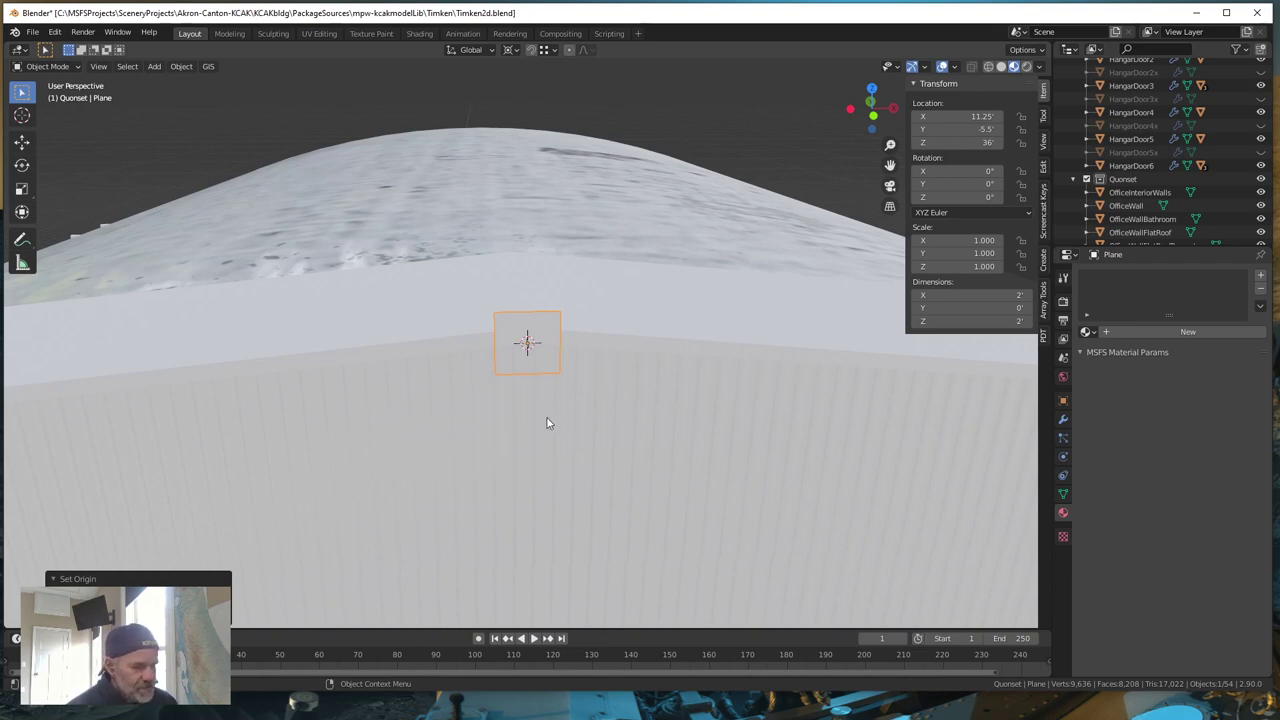
- Resize the plane to 20 ft wide (X) by 6 ft tall (Z) and orbit to inspect it
{"action": "left_click", "coordinate": [985, 295]}
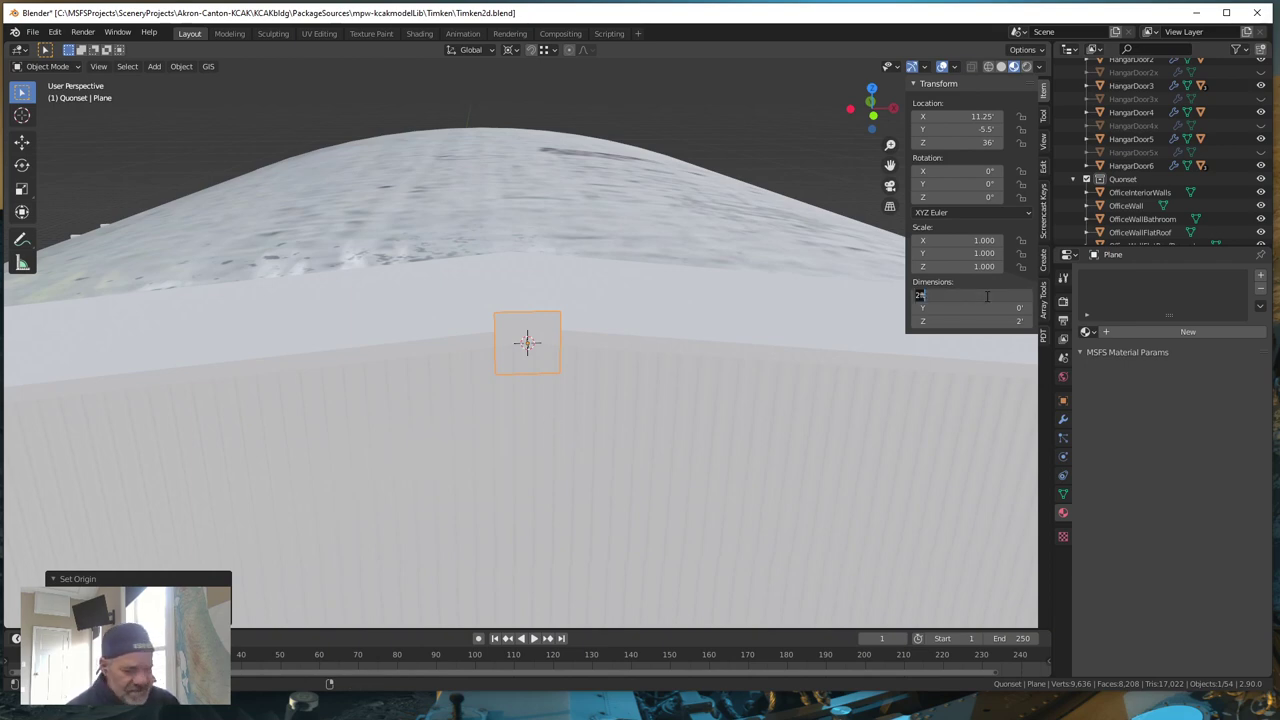
{"action": "type", "text": "20"}
{"action": "key", "text": "Return"}
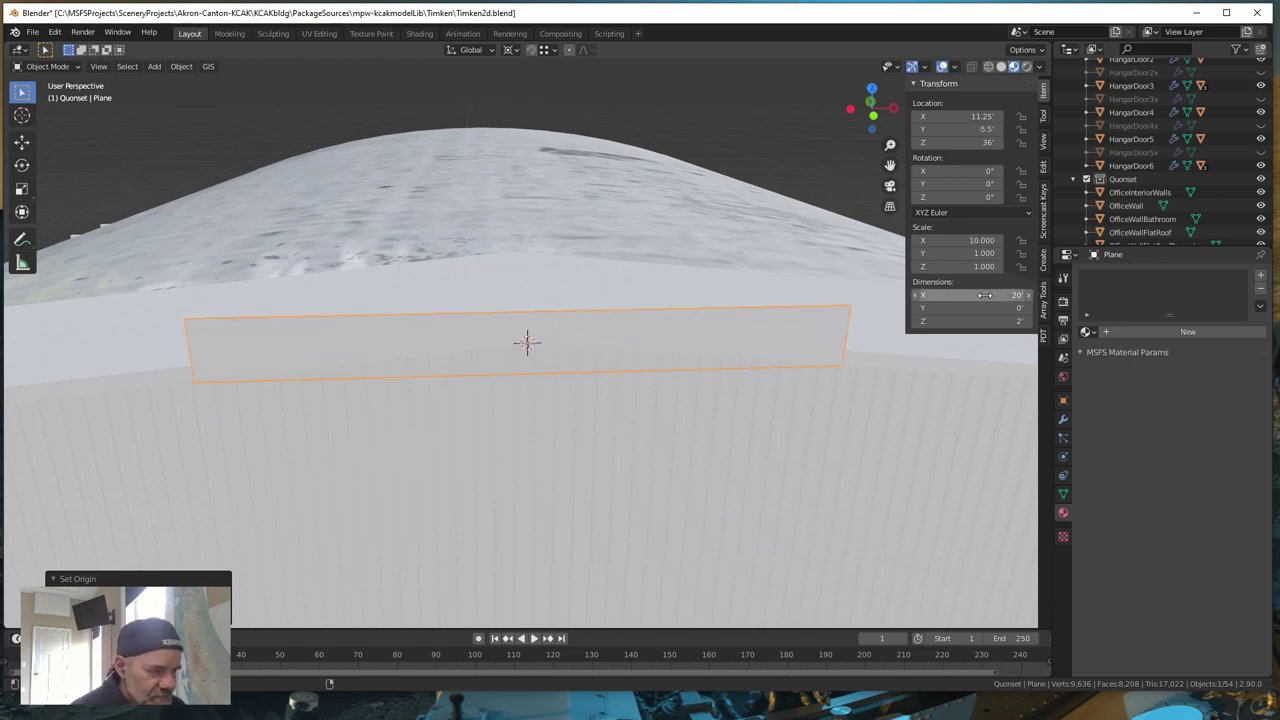
{"action": "left_click", "coordinate": [994, 321]}
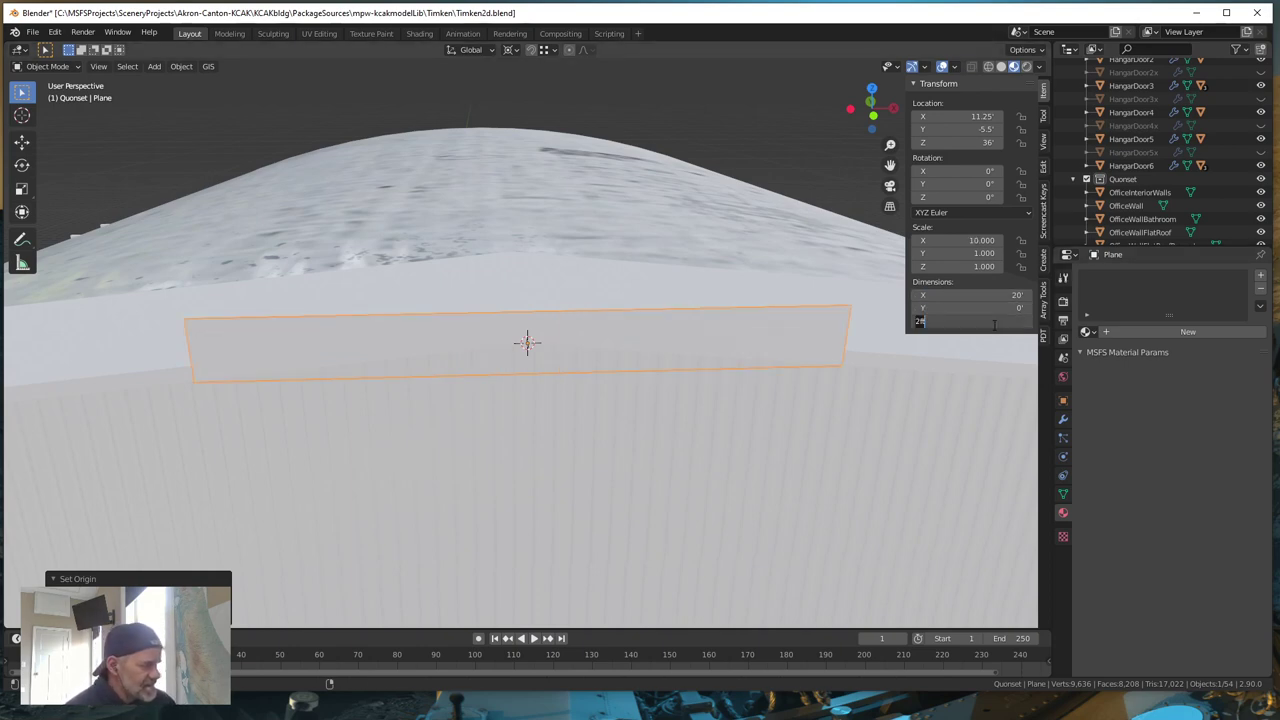
{"action": "type", "text": "6"}
{"action": "key", "text": "Return"}
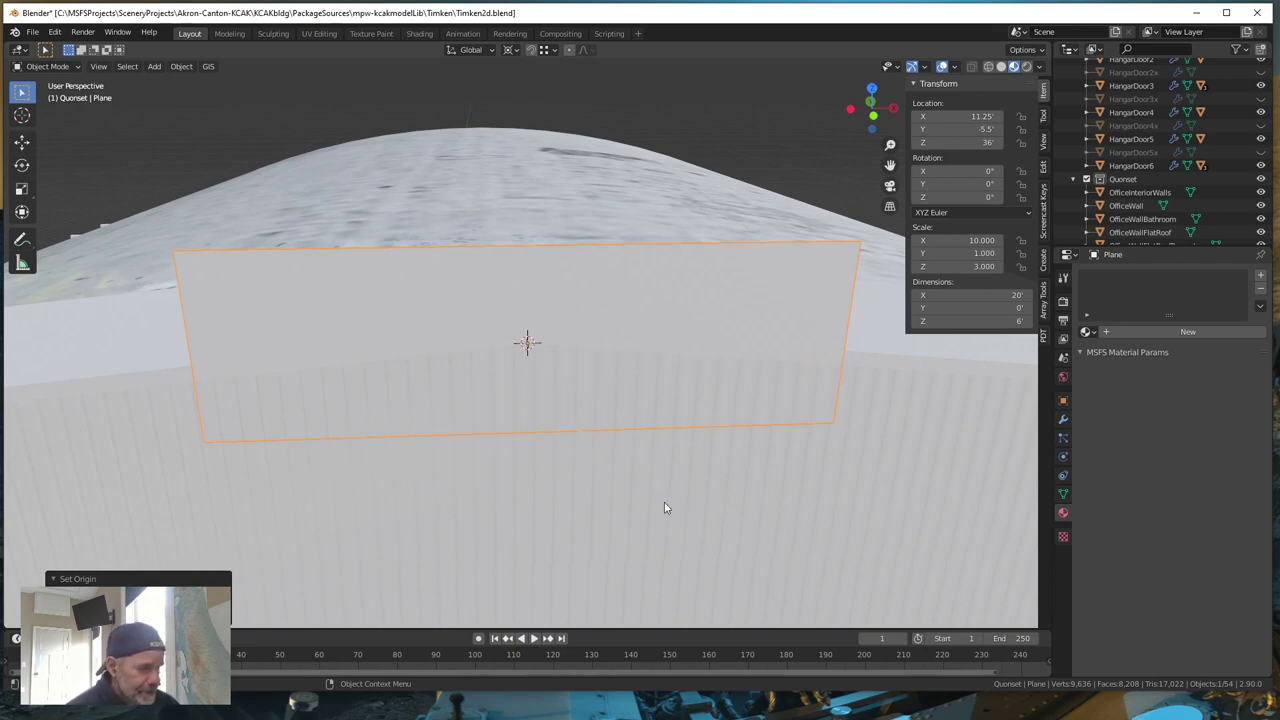
{"action": "middle_click_drag", "start_coordinate": [623, 448], "coordinate": [563, 577]}
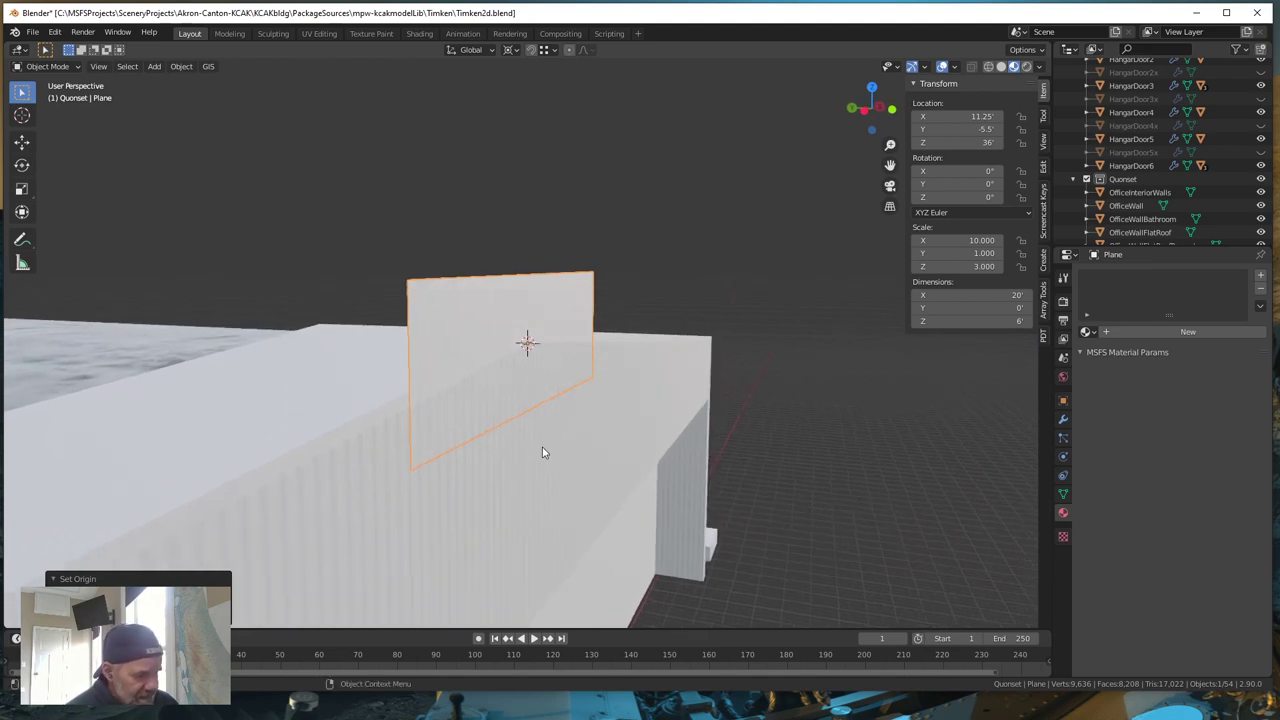
{"action": "scroll", "coordinate": [543, 449], "scroll_direction": "up", "scroll_amount": 1}
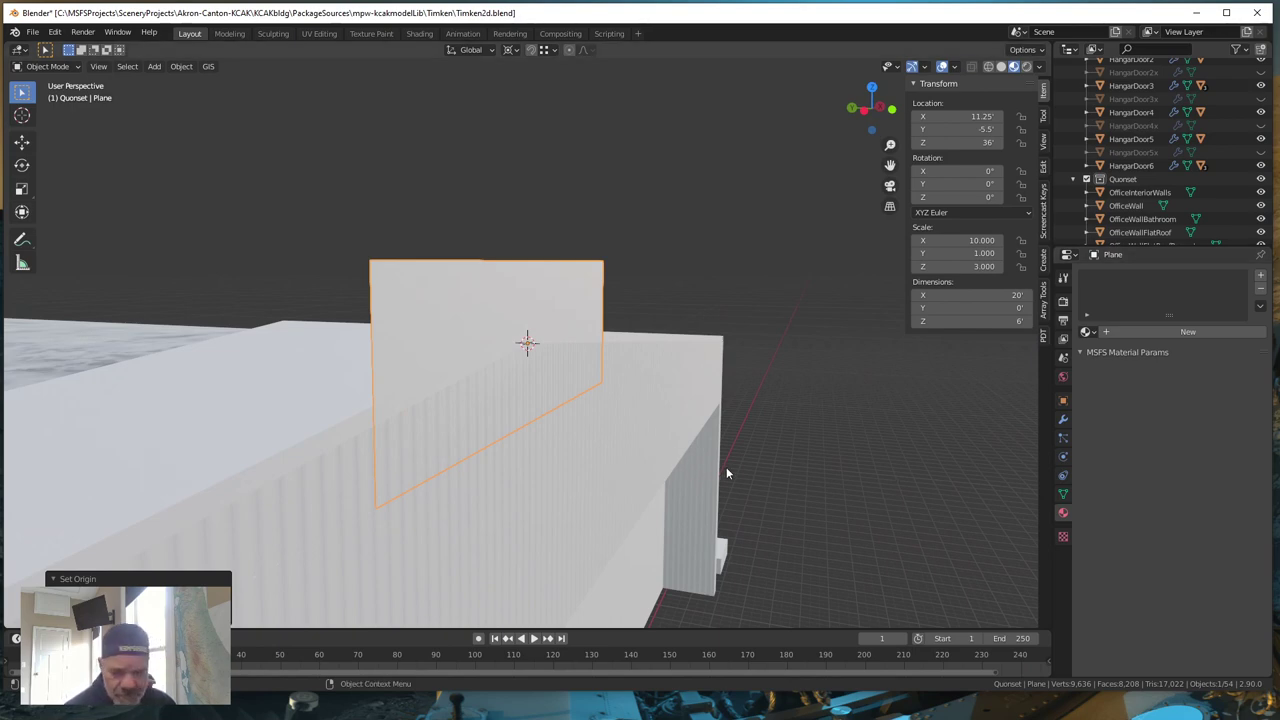
- Nudge the sign plane slightly back along Y toward the wall
{"action": "key", "text": "g"}
{"action": "key", "text": "y"}
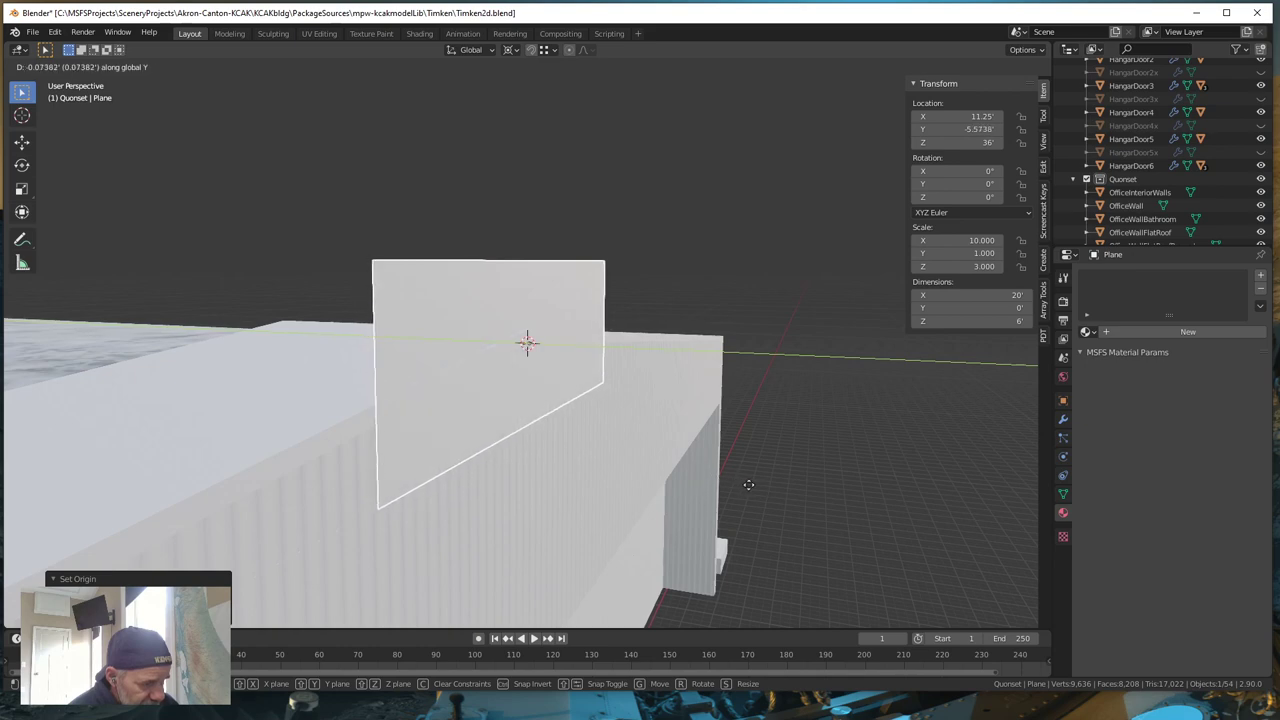
{"action": "left_click", "coordinate": [761, 488]}
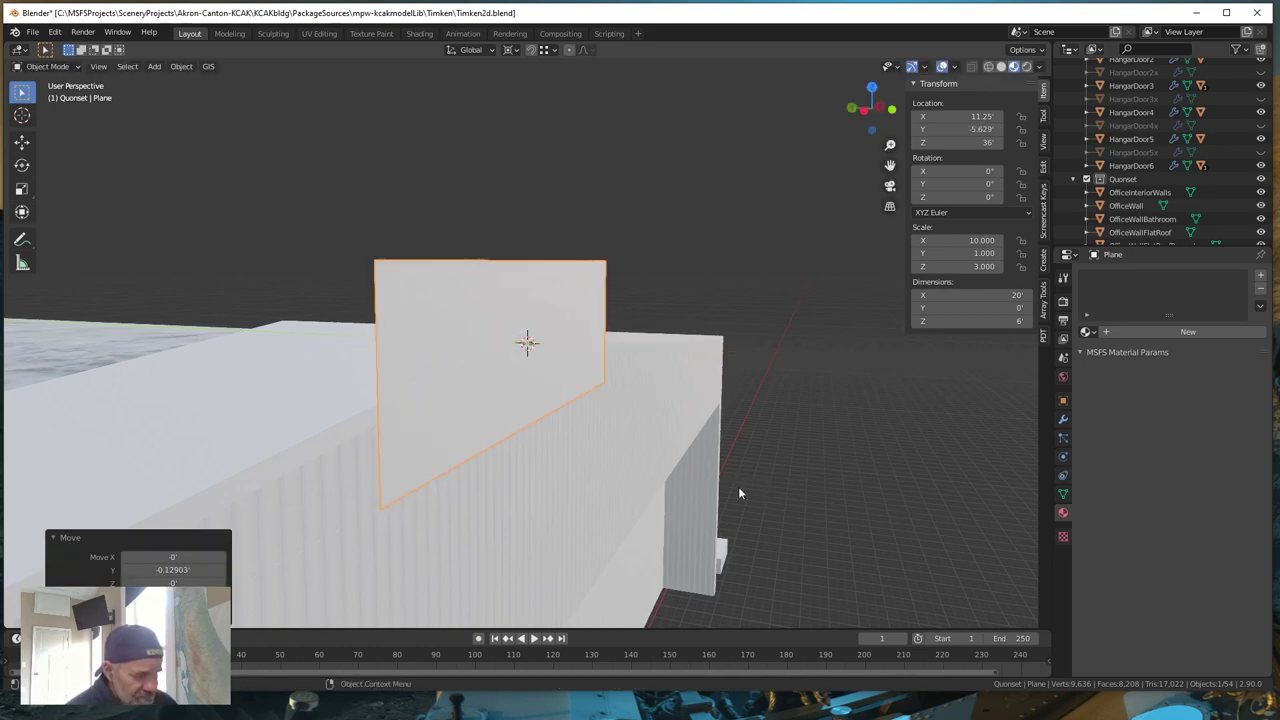
{"action": "middle_click_drag", "start_coordinate": [808, 532], "coordinate": [663, 549]}
- Lower the sign plane along Z to 29.068 ft
{"action": "key", "text": "g"}
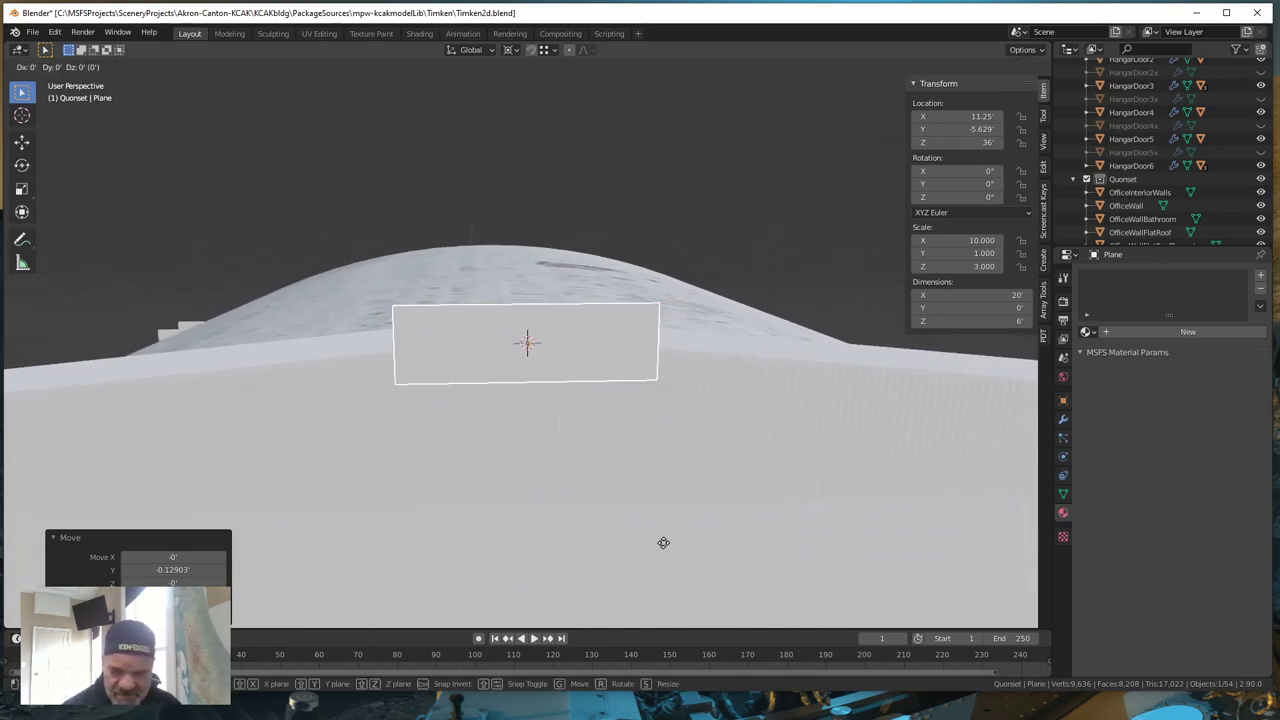
{"action": "key", "text": "z"}
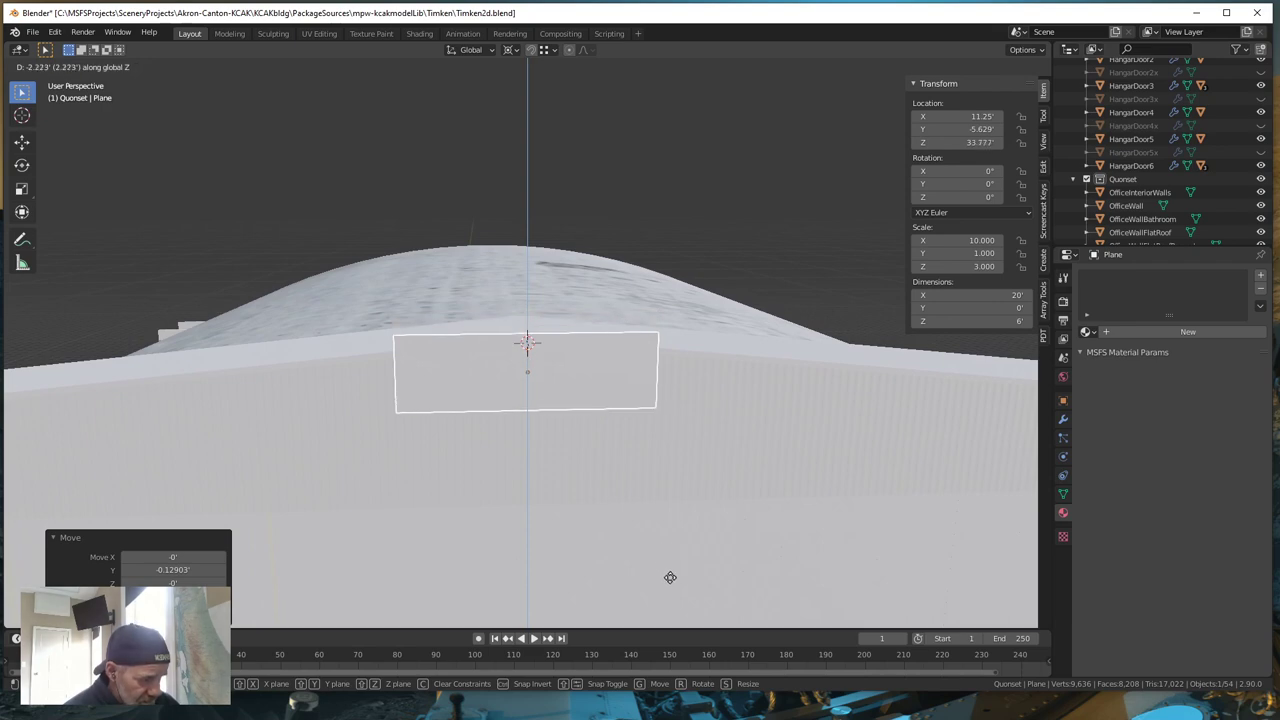
{"action": "left_click", "coordinate": [672, 66]}
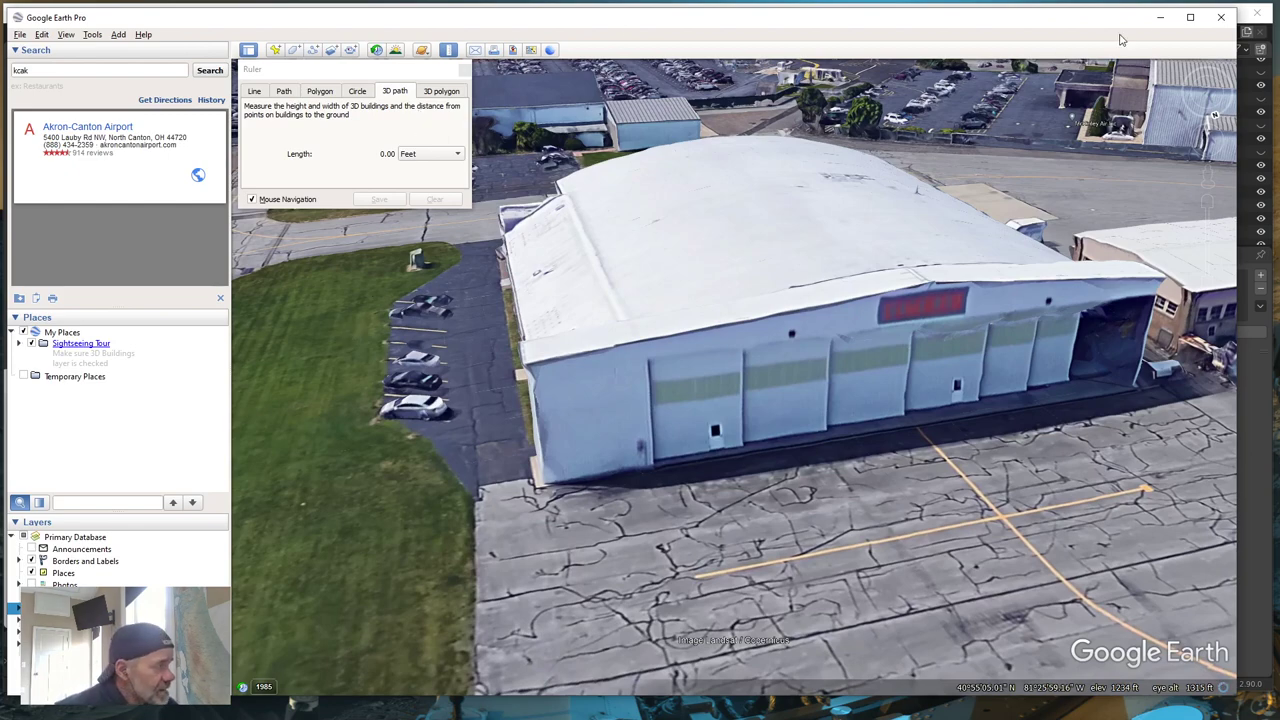
{"action": "left_click", "coordinate": [1159, 21]}
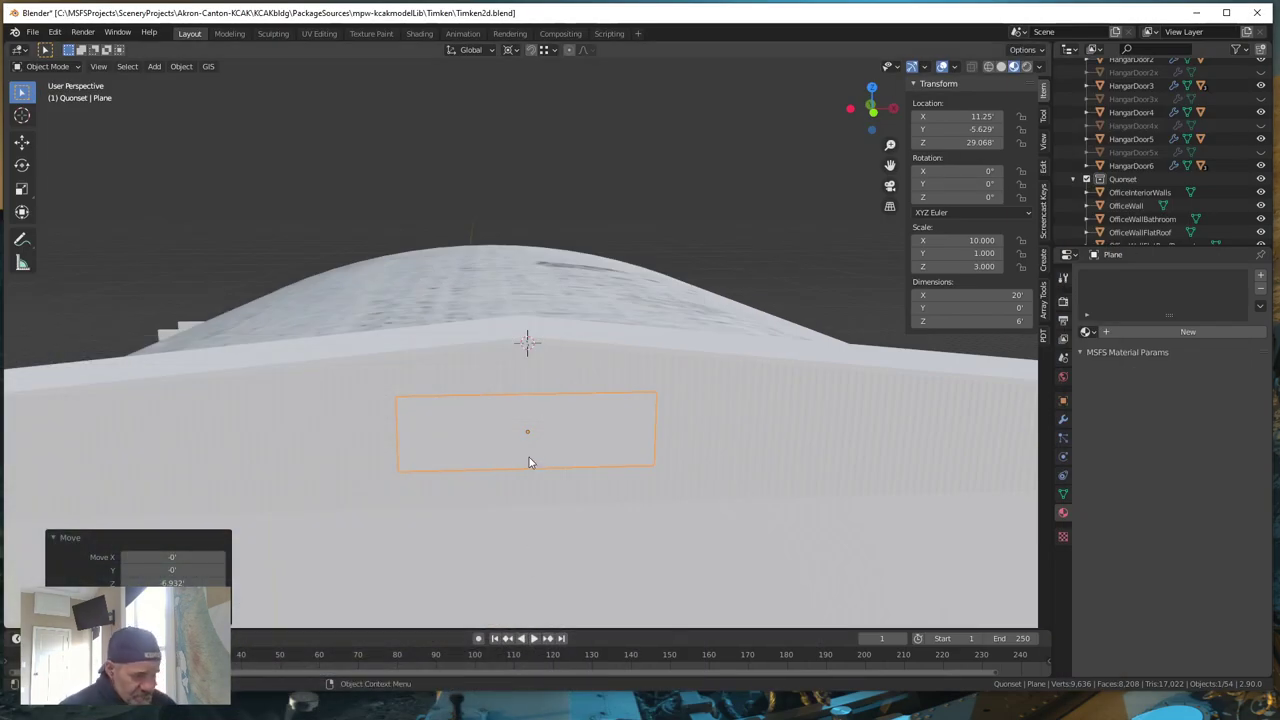
- Lower the sign plane along Z to 27.469 ft and orbit to check it below the roof edge
{"action": "key", "text": "g"}
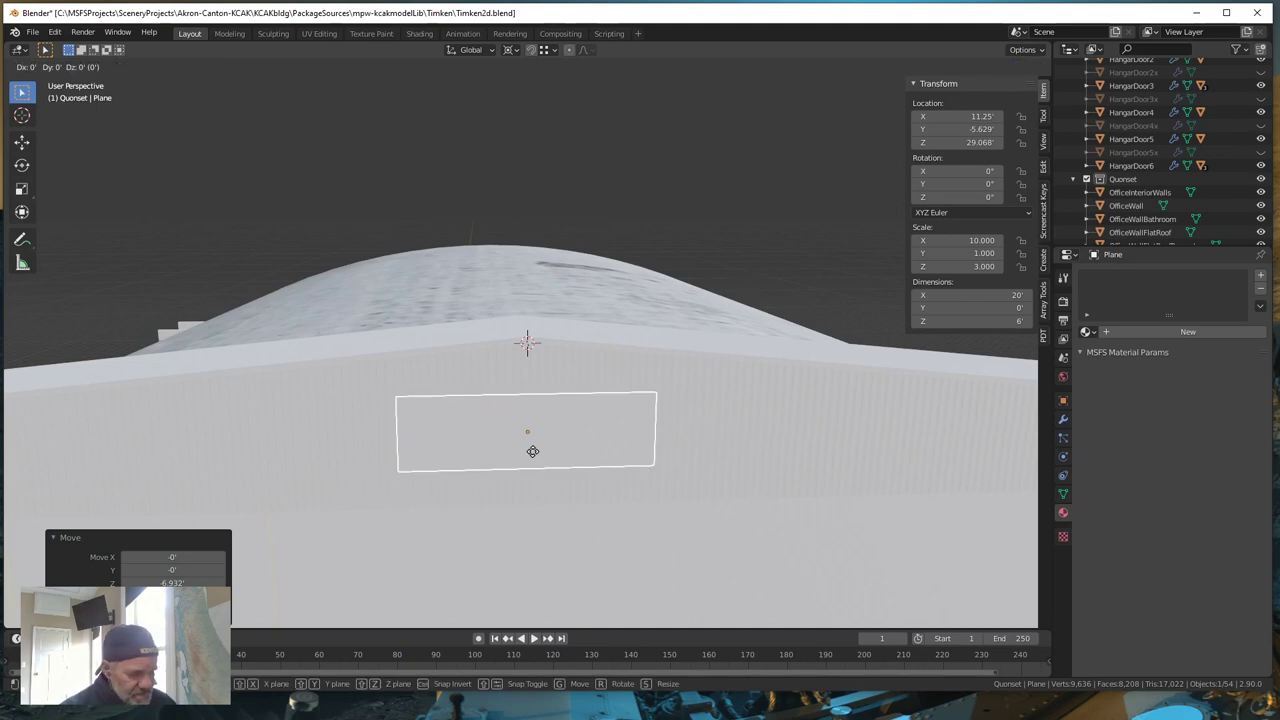
{"action": "key", "text": "z"}
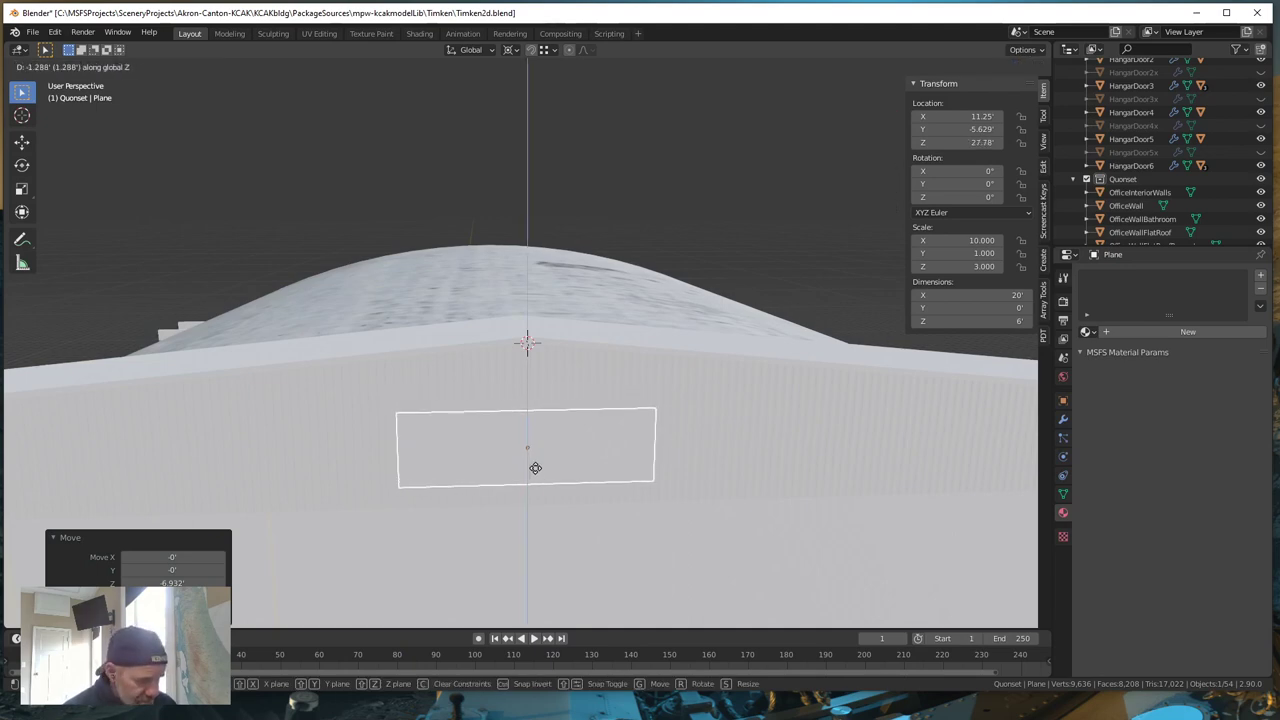
{"action": "left_click", "coordinate": [512, 484]}
{"action": "middle_click_drag", "start_coordinate": [512, 484], "coordinate": [557, 503]}
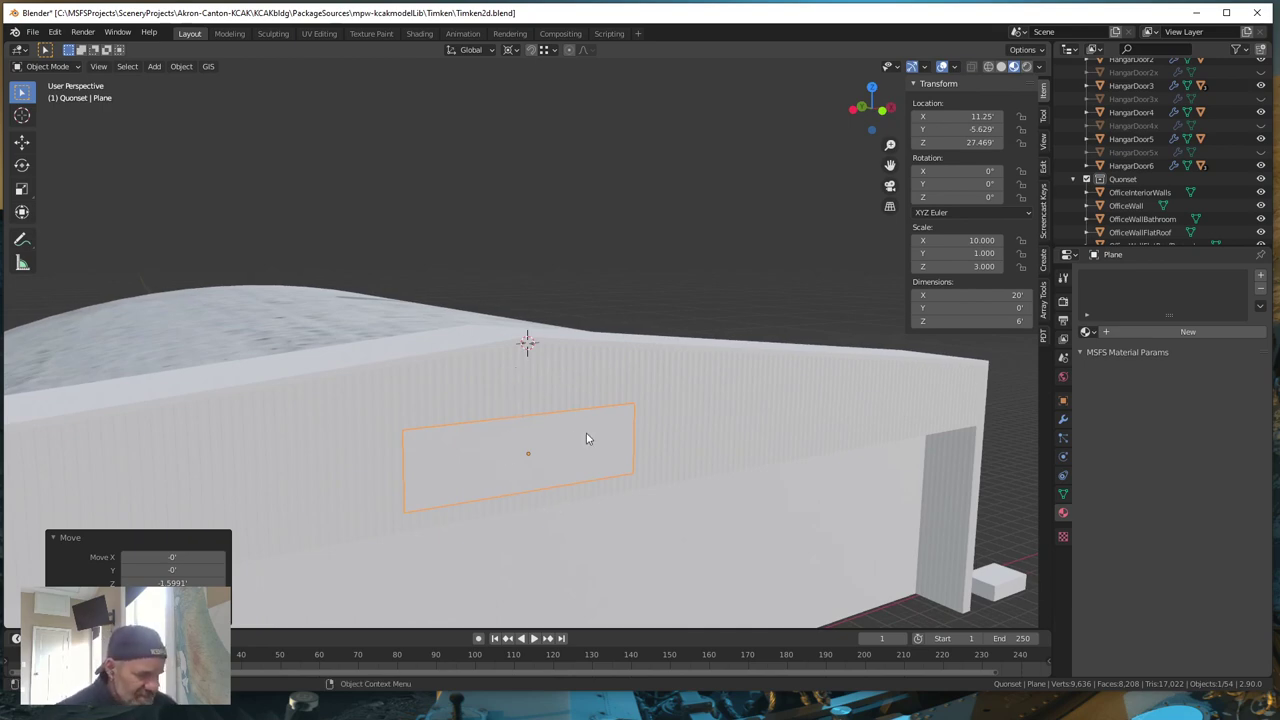
{"action": "scroll", "coordinate": [603, 501], "scroll_direction": "down", "scroll_amount": 2}
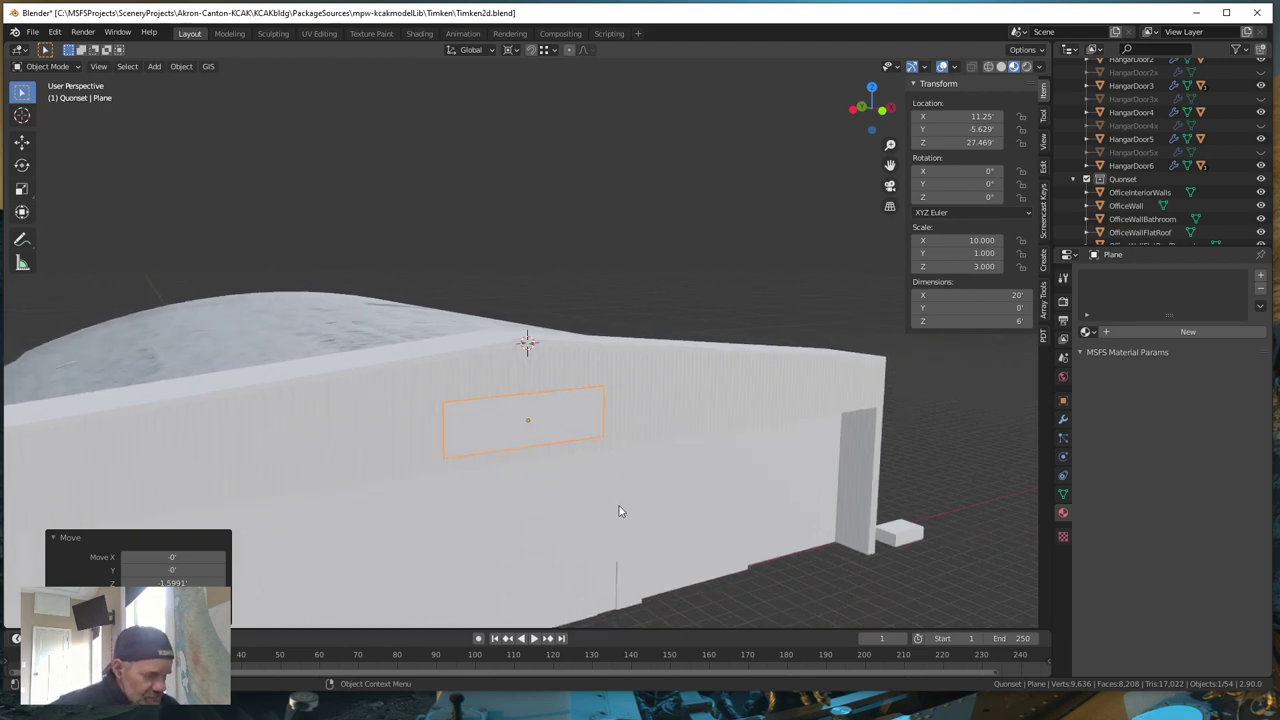
{"action": "mouse_move", "coordinate": [620, 511]}
{"action": "middle_mouse_down"}
{"action": "mouse_move", "coordinate": [590, 526]}
{"action": "mouse_move", "coordinate": [600, 518]}
{"action": "middle_mouse_up"}
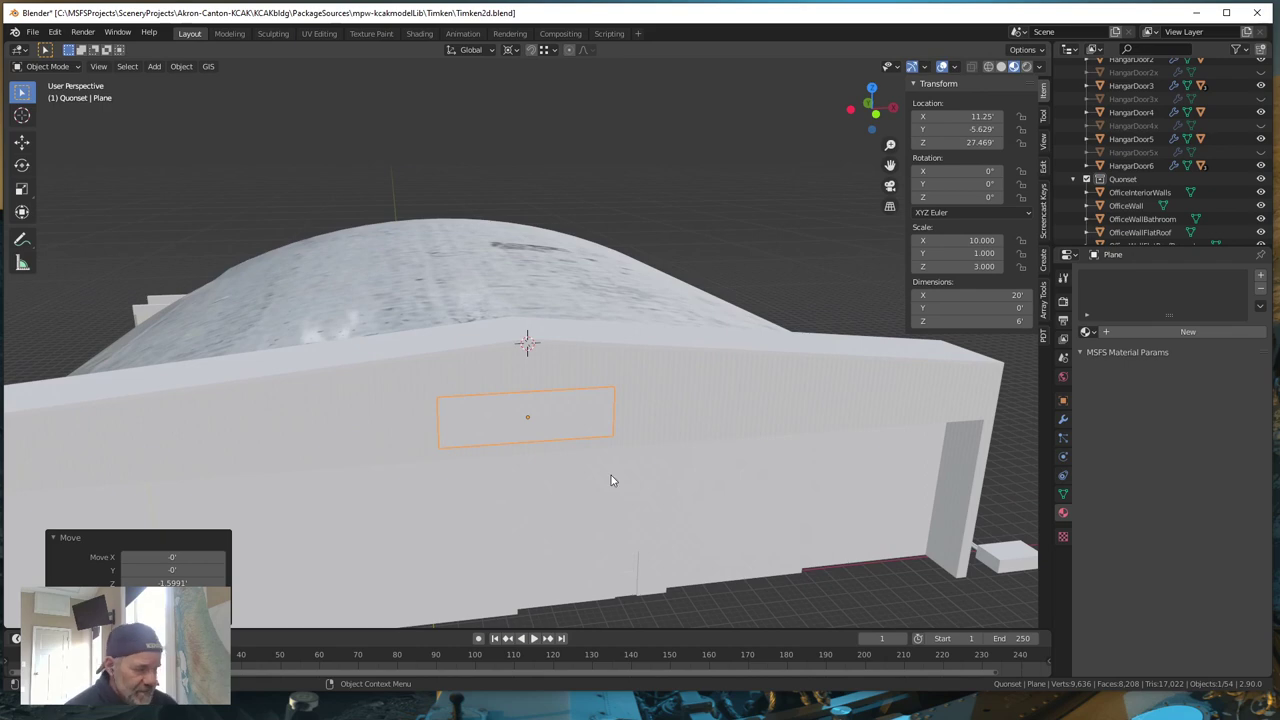
{"action": "scroll", "coordinate": [611, 480], "scroll_direction": "down", "scroll_amount": 1}
{"action": "middle_click_drag", "start_coordinate": [539, 531], "coordinate": [526, 449]}
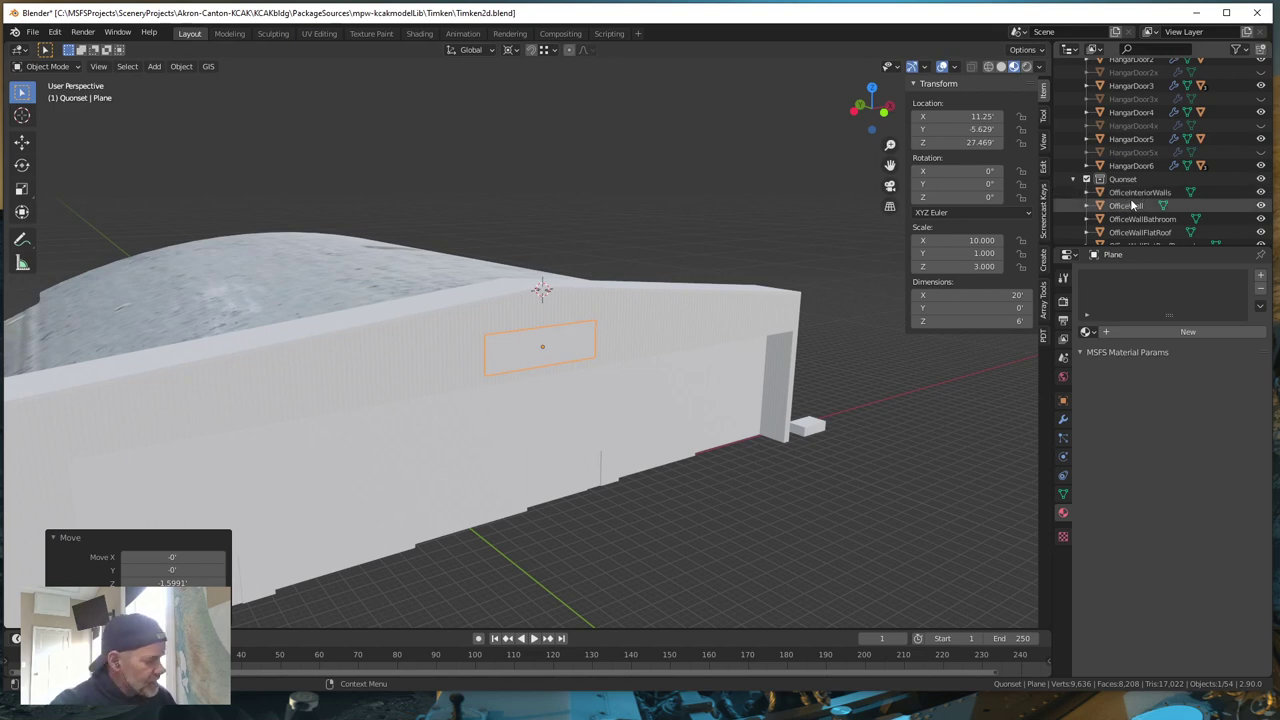
- Locate the Plane in the Outliner and rename it TimkenSign
{"action": "key", "text": "KP_Decimal"}
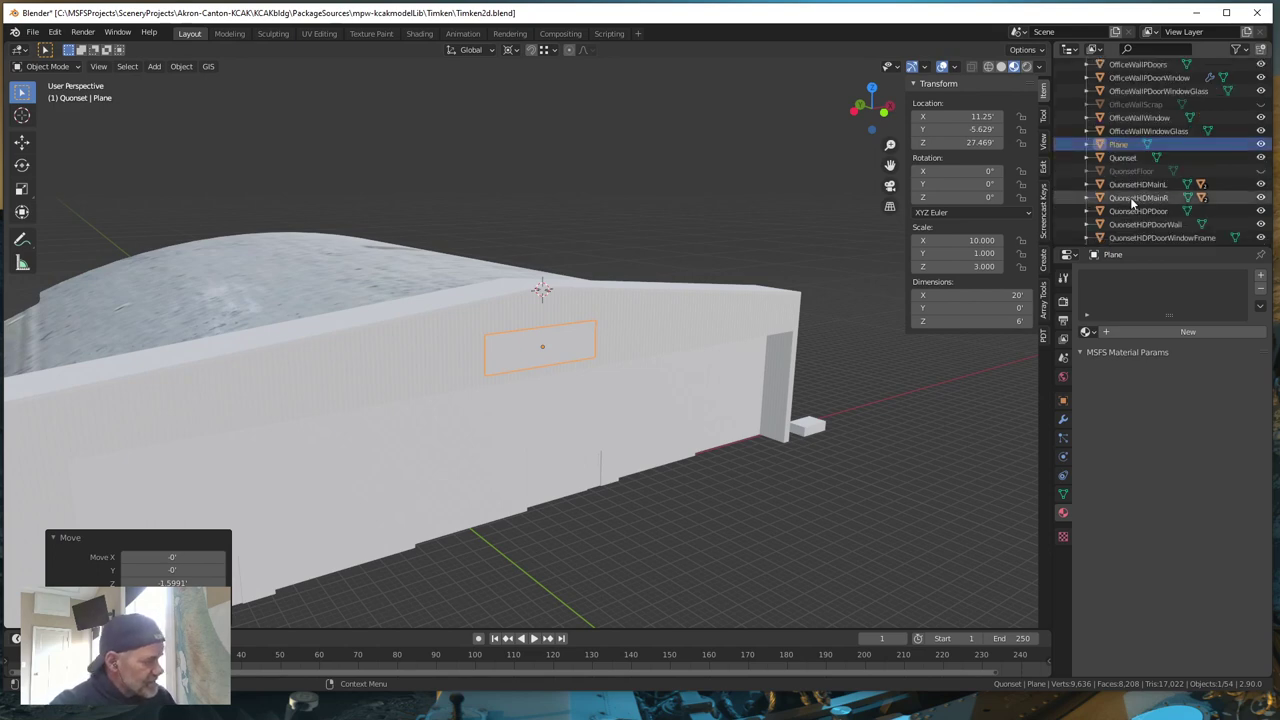
{"action": "double_click", "coordinate": [1117, 145]}
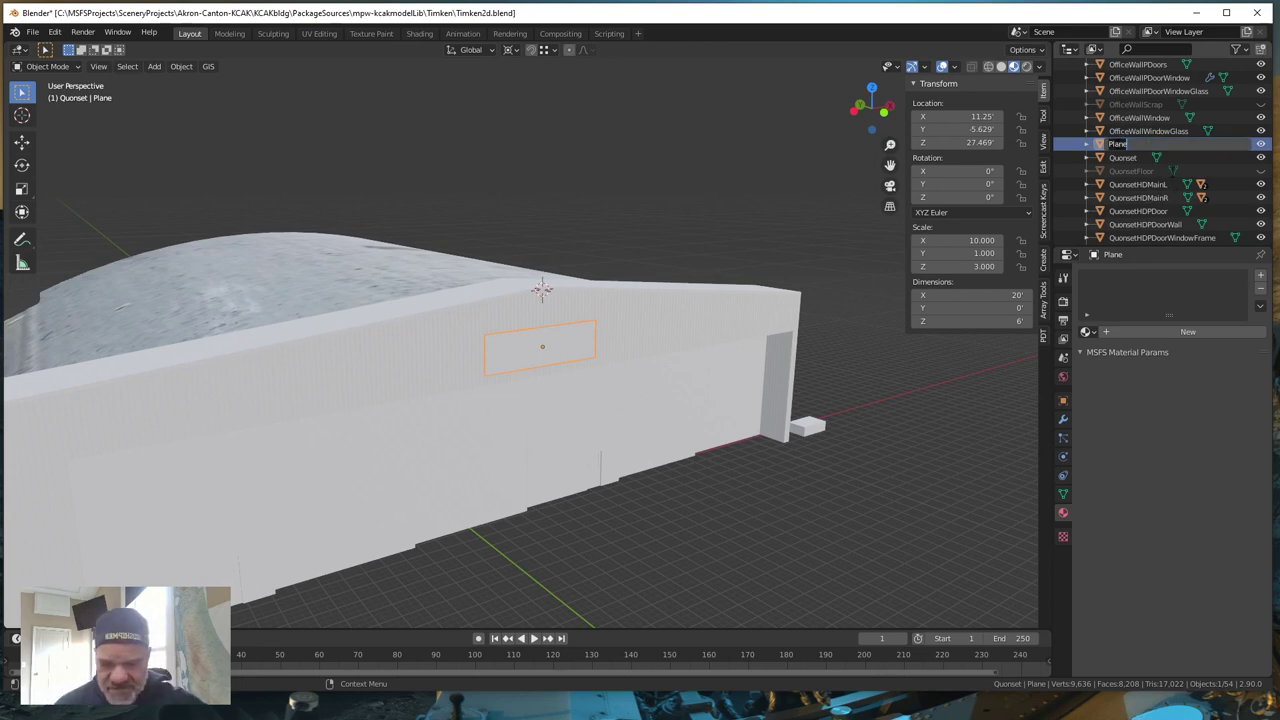
{"action": "type", "text": "Timken"}
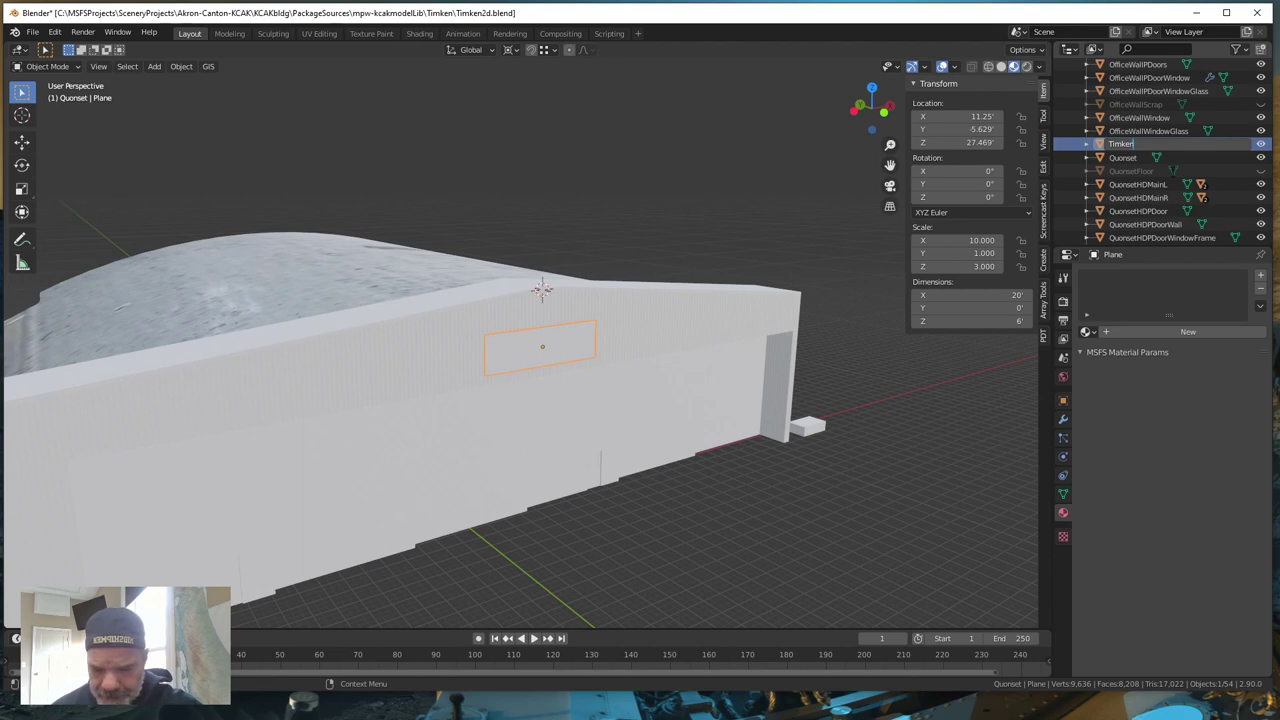
{"action": "type", "text": "2"}
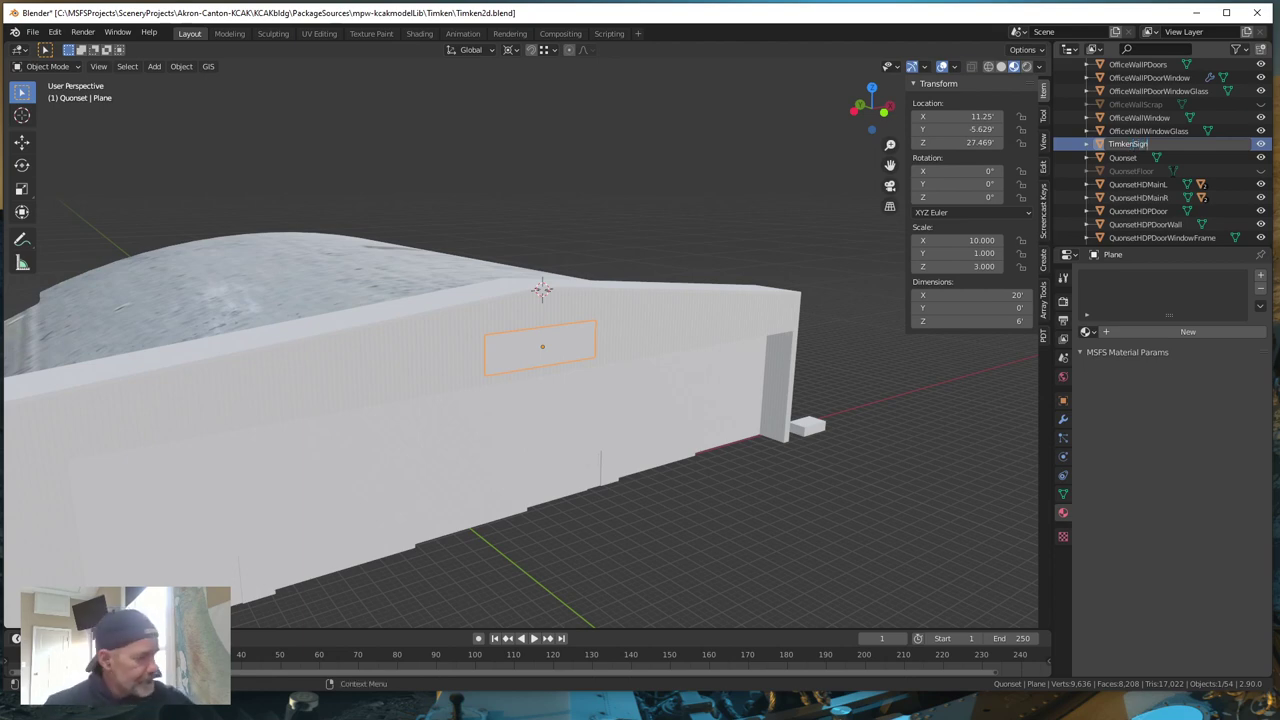
{"action": "type", "text": "ign"}
{"action": "key", "text": "Return"}
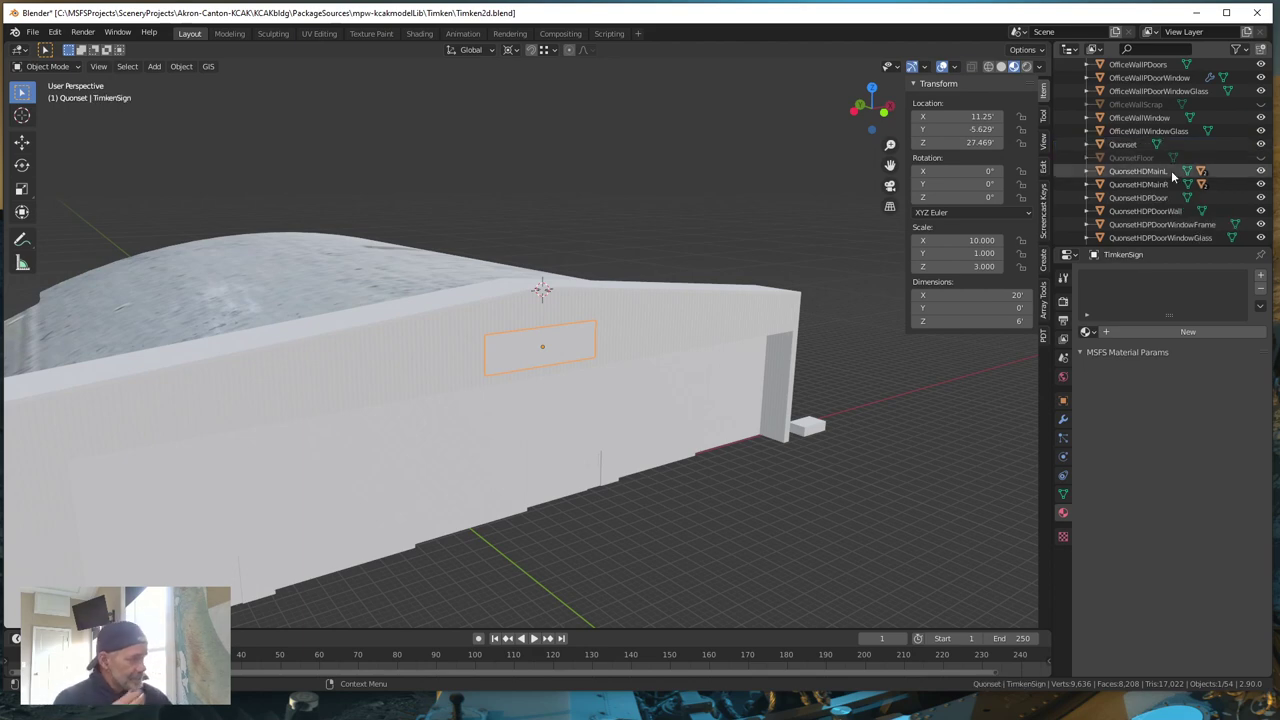
{"action": "scroll", "coordinate": [1173, 178], "scroll_direction": "down", "scroll_amount": 5}
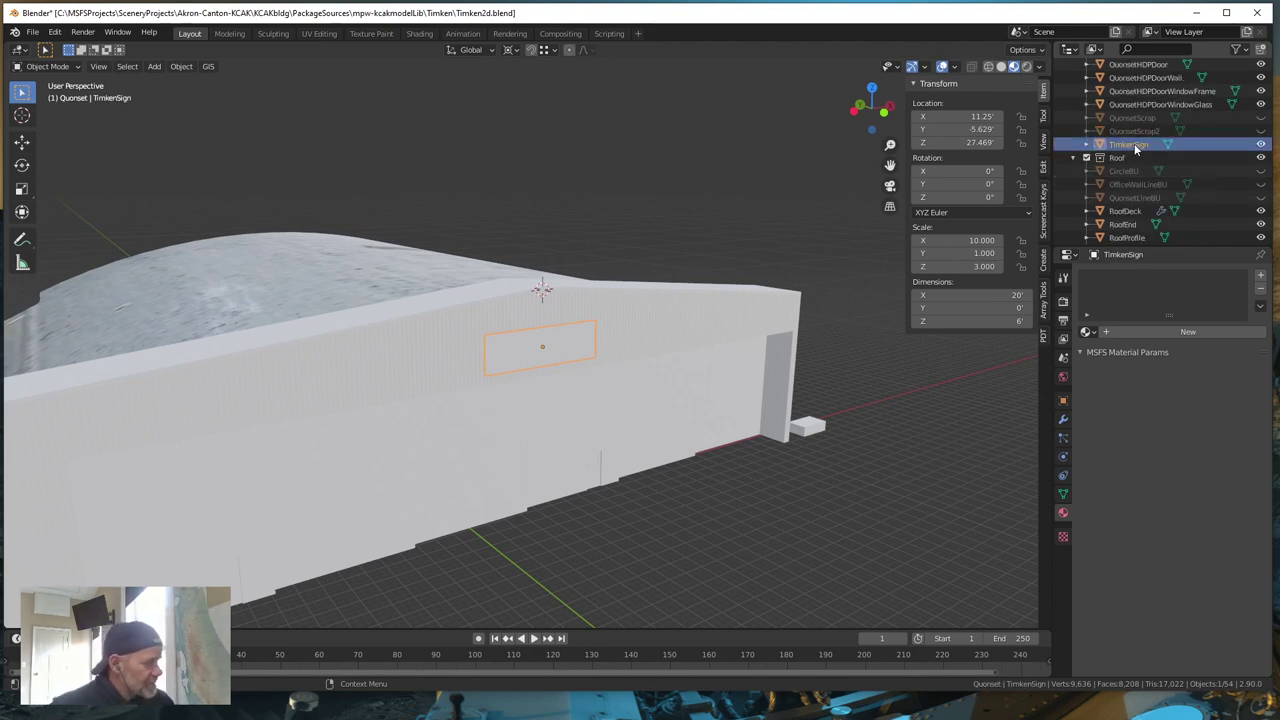
- Duplicate TimkenSign in place and rename the copy TimkenSignMaterial
{"action": "key", "text": "shift+d"}
{"action": "right_click", "coordinate": [503, 357]}
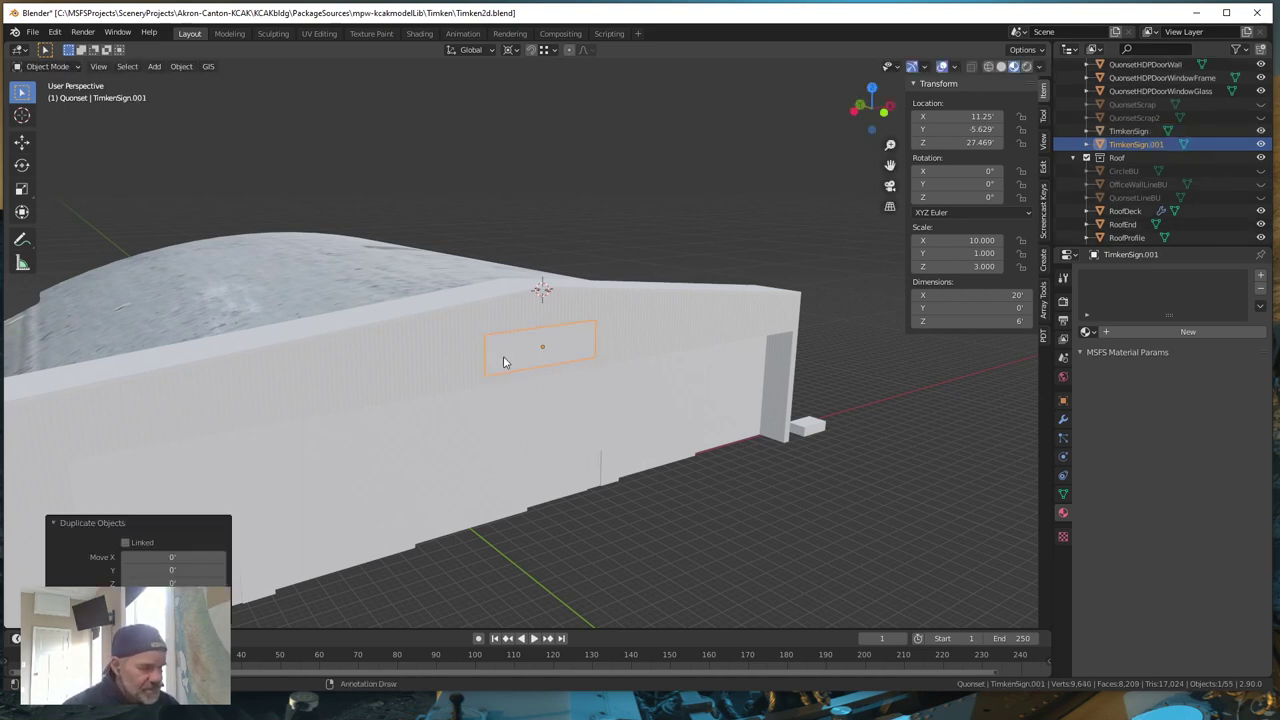
{"action": "double_click", "coordinate": [1152, 145]}
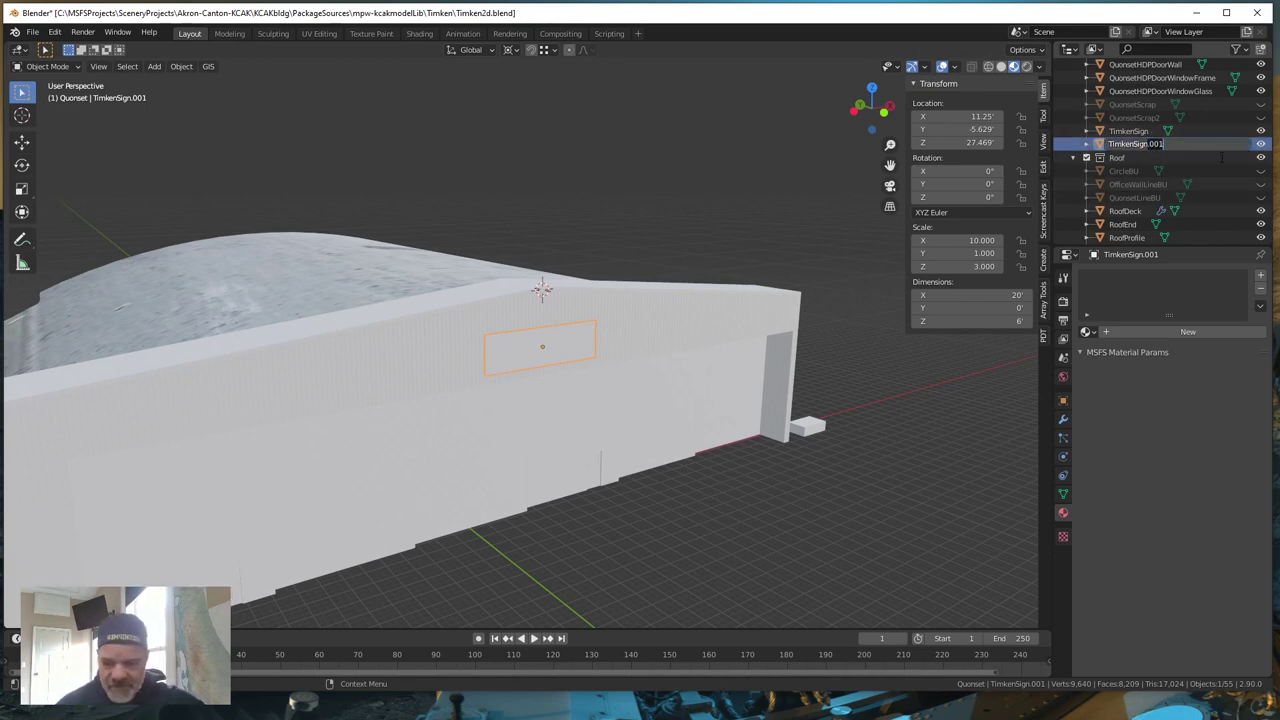
{"action": "key", "text": "BackSpace"}
{"action": "key", "text": "BackSpace"}
{"action": "key", "text": "BackSpace"}
{"action": "key", "text": "BackSpace"}
{"action": "type", "text": "Mat"}
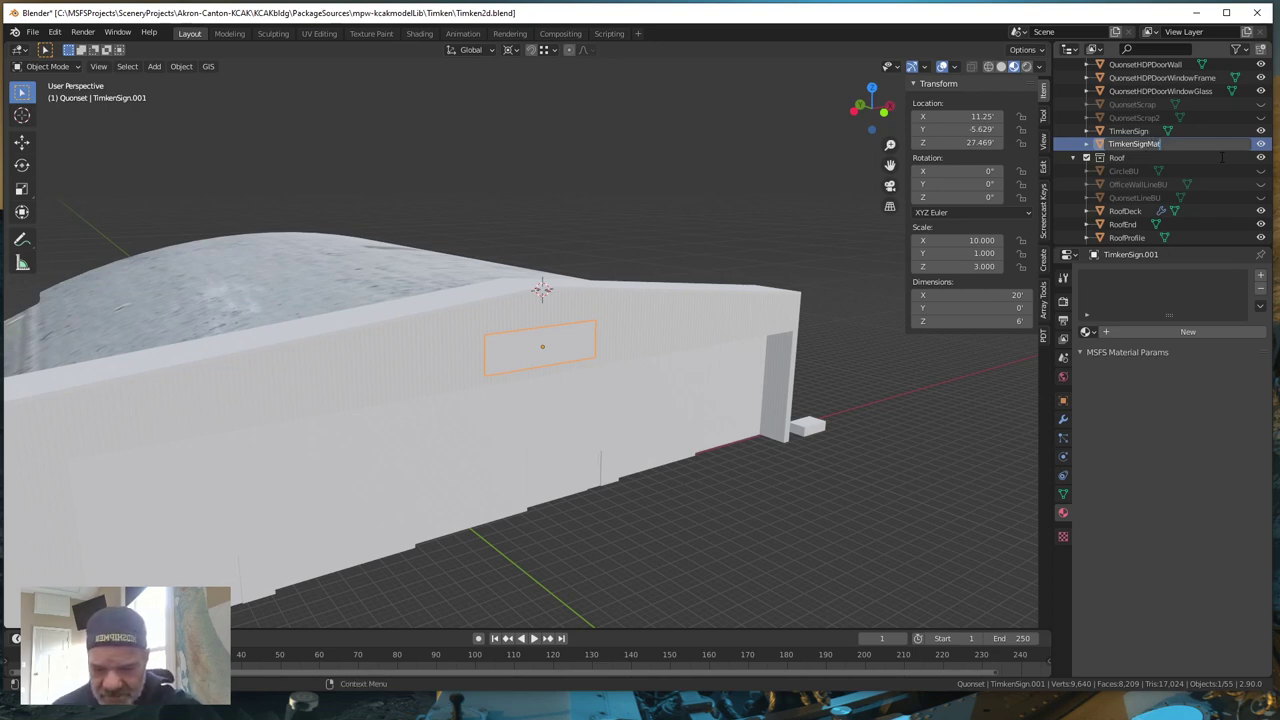
{"action": "type", "text": "erial"}
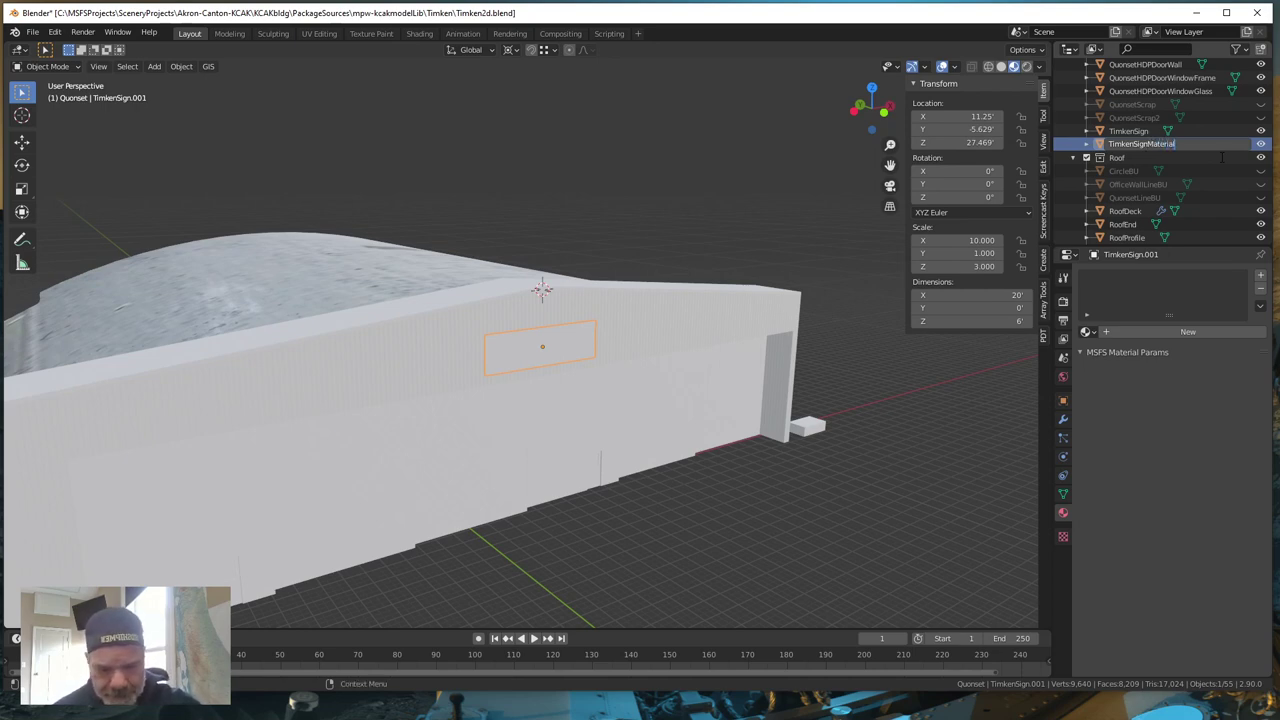
{"action": "key", "text": "Return"}
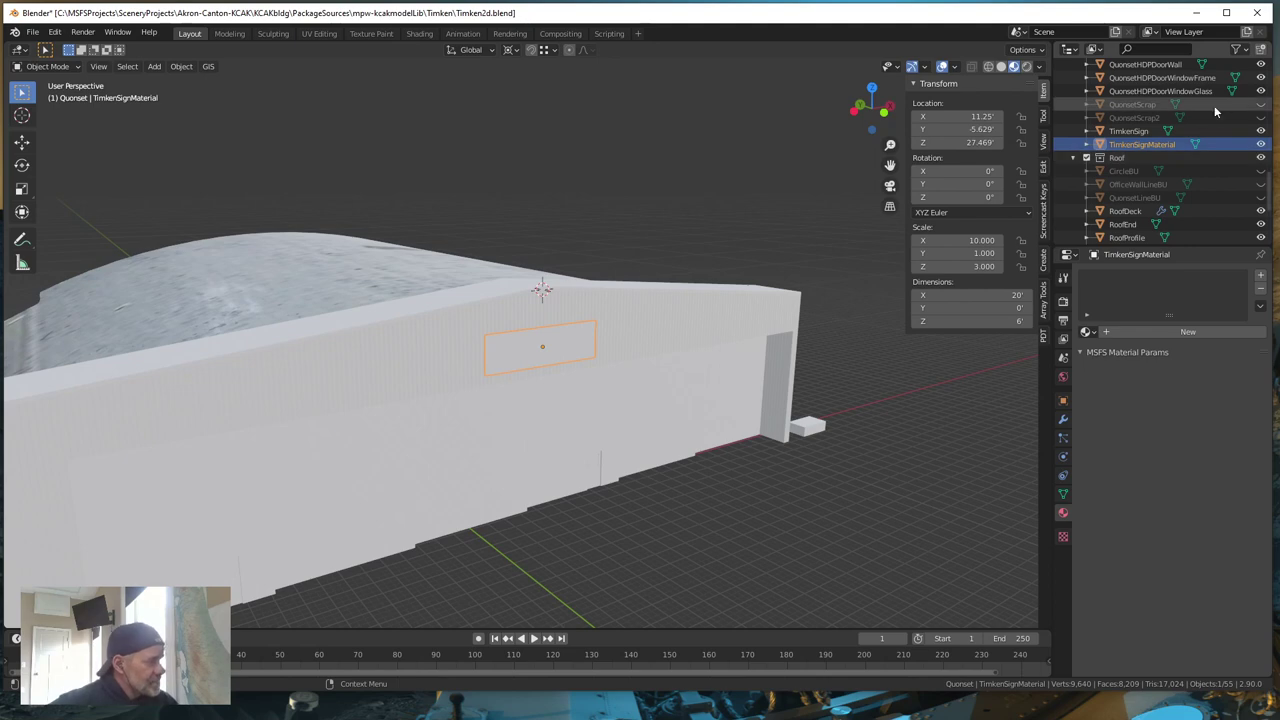
- Rename the original TimkenSign object to TimkenSignPrint
{"action": "left_click", "coordinate": [1130, 131]}
{"action": "double_click", "coordinate": [1130, 131]}
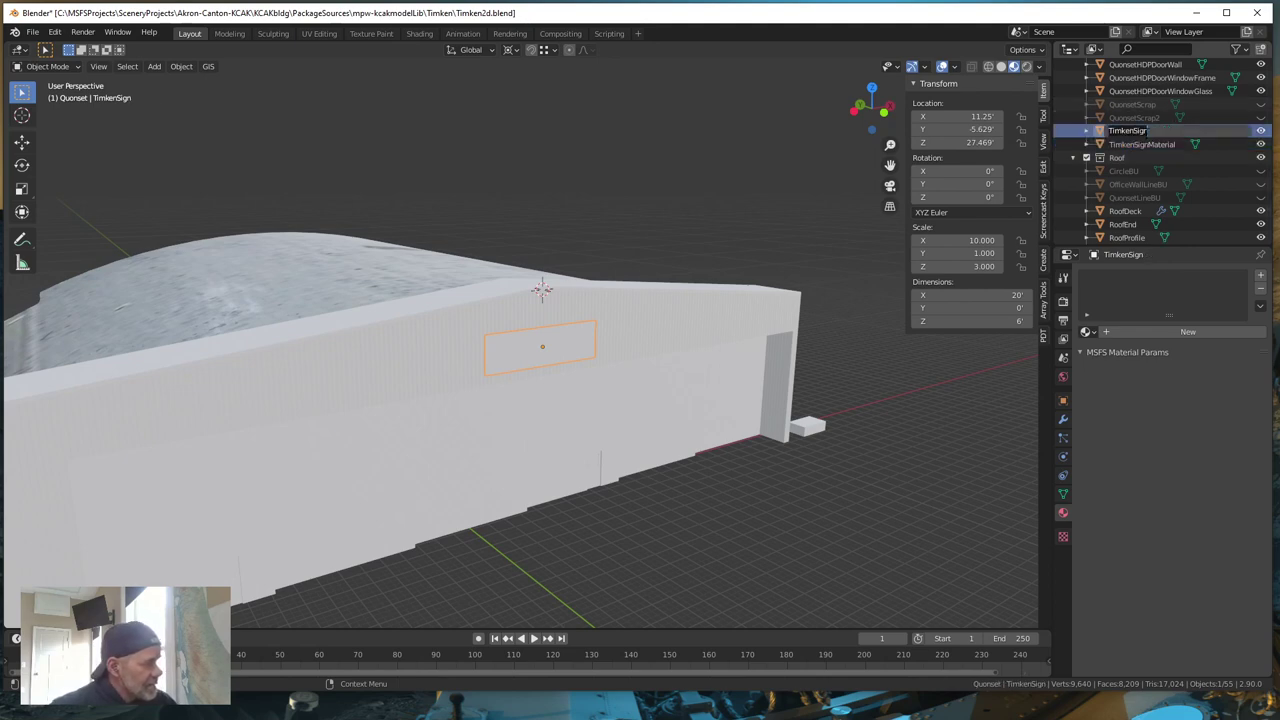
{"action": "key", "text": "End"}
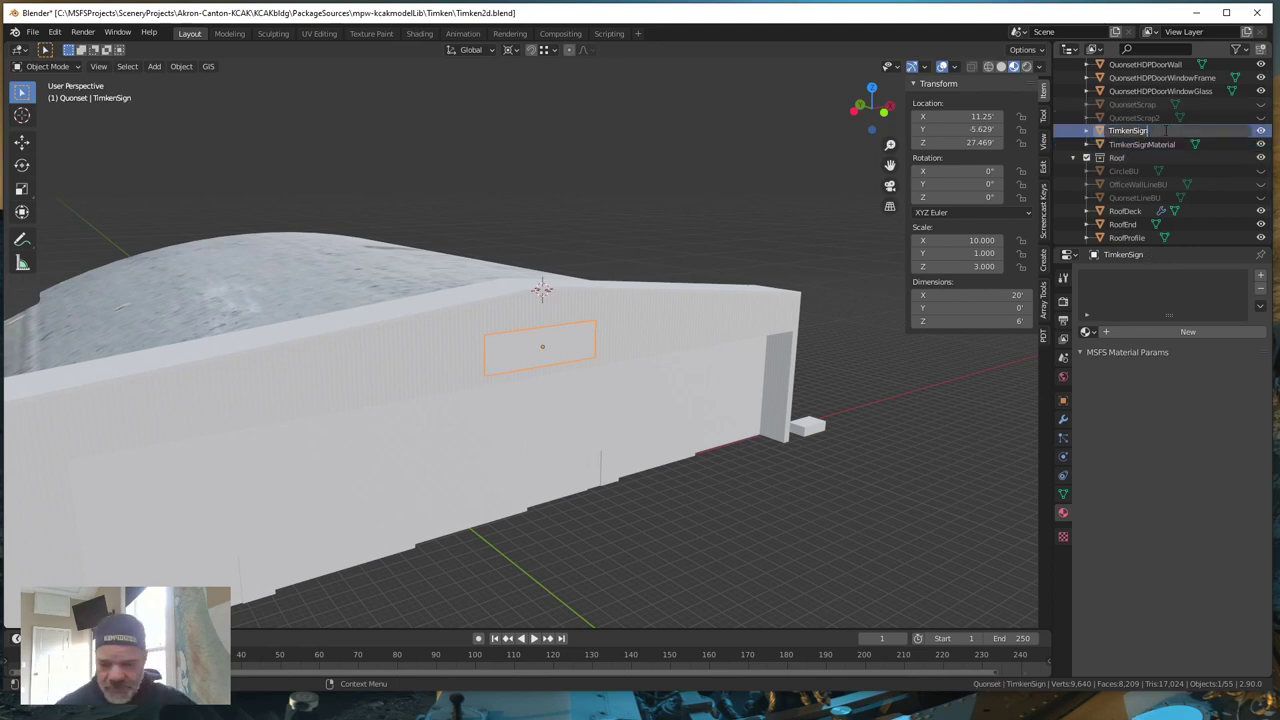
{"action": "type", "text": "Pr"}
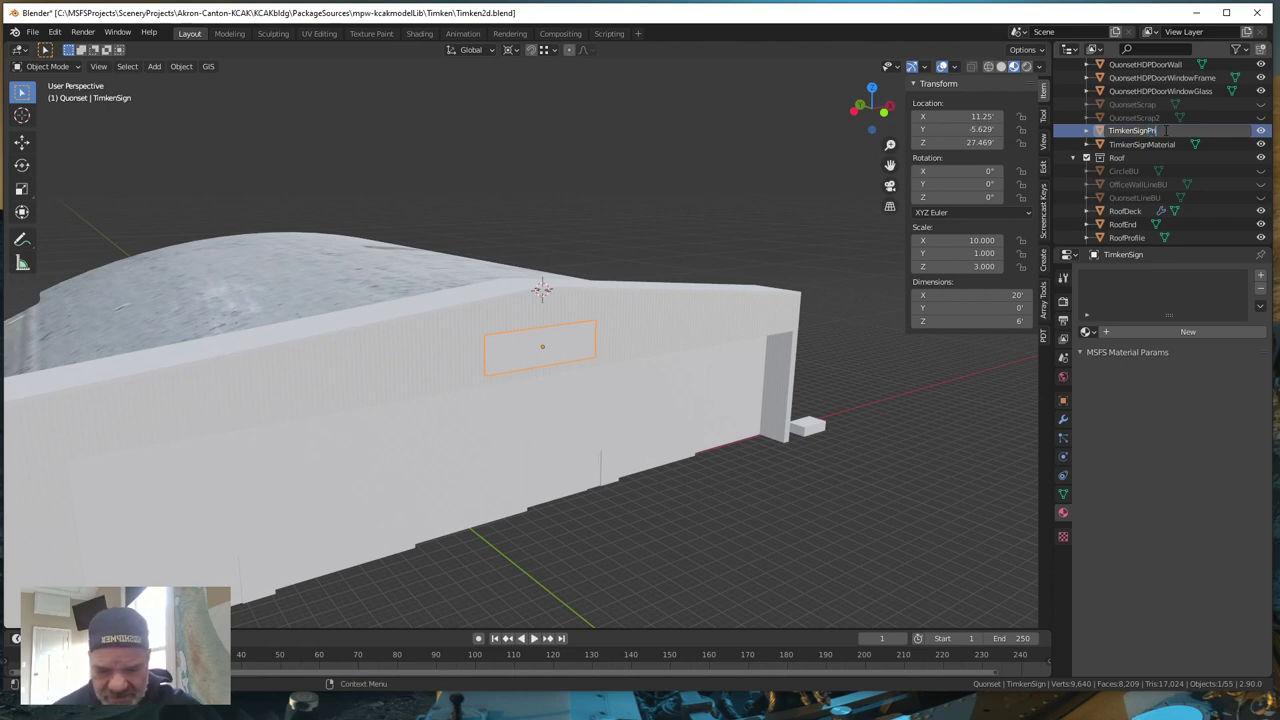
{"action": "type", "text": "int"}
{"action": "key", "text": "Return"}
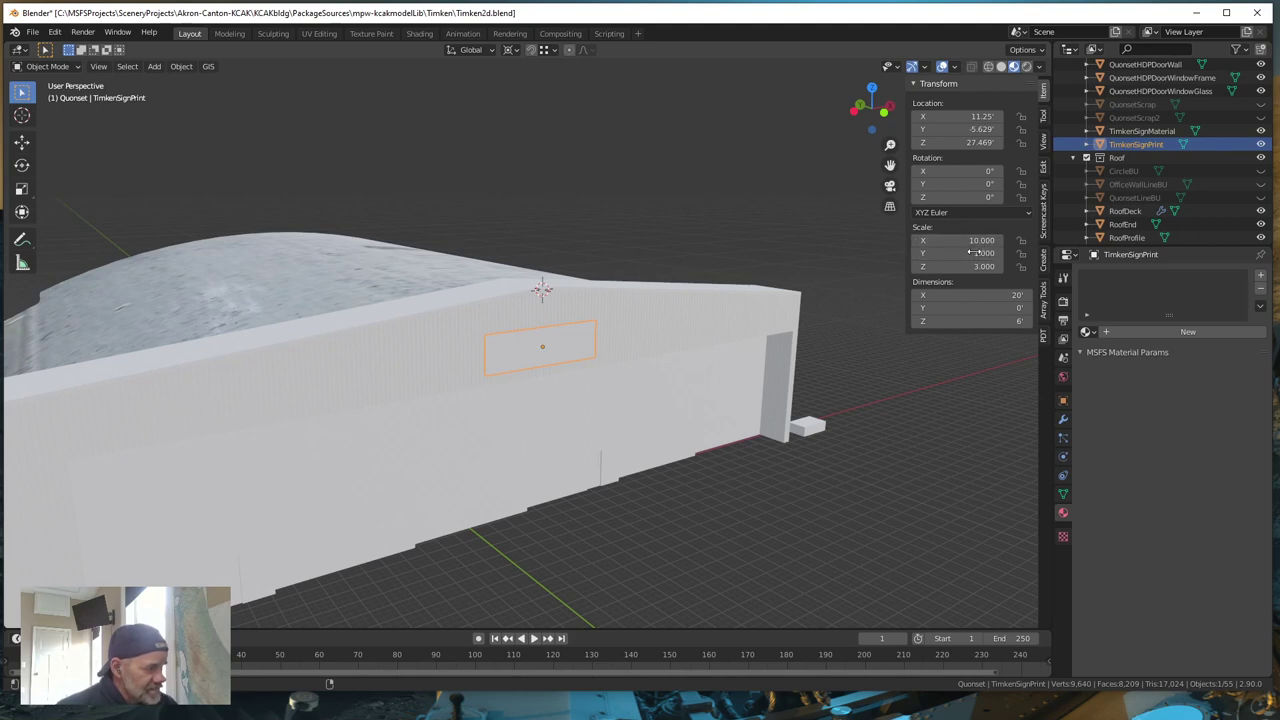
- Apply scale on TimkenSignMaterial and then on TimkenSignPrint
{"action": "left_click", "coordinate": [1141, 131]}
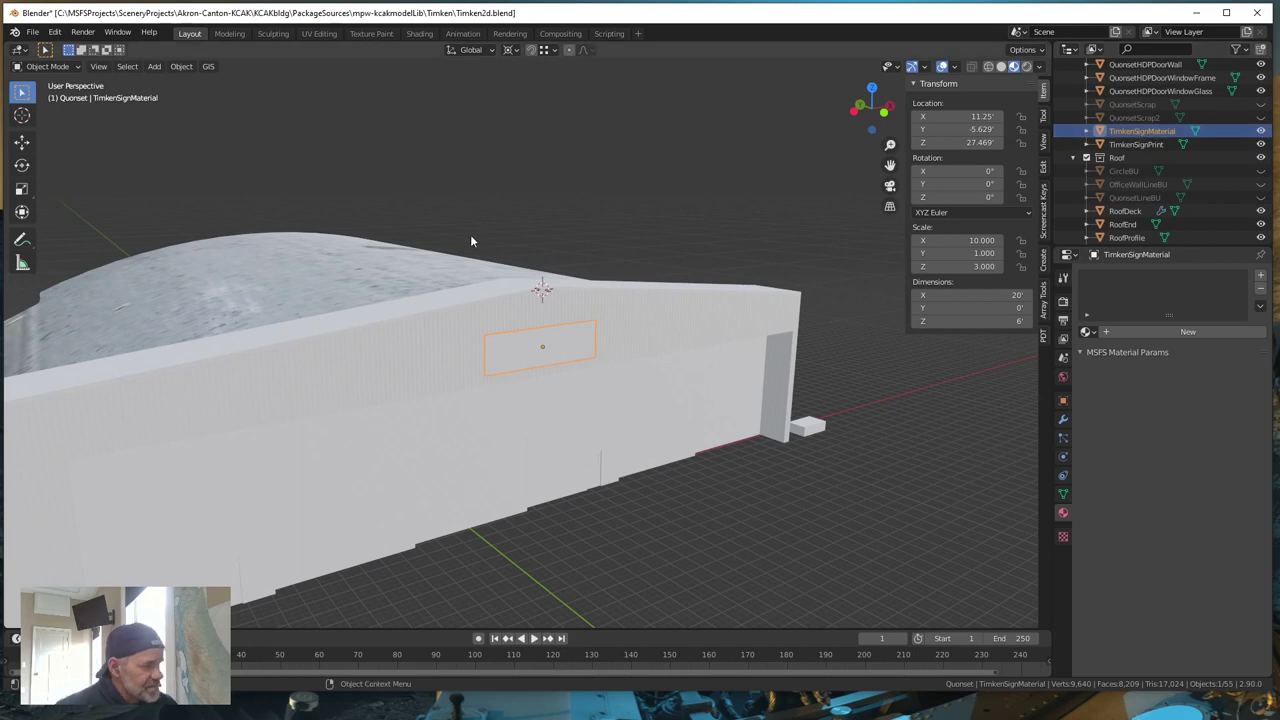
{"action": "left_click", "coordinate": [176, 69]}
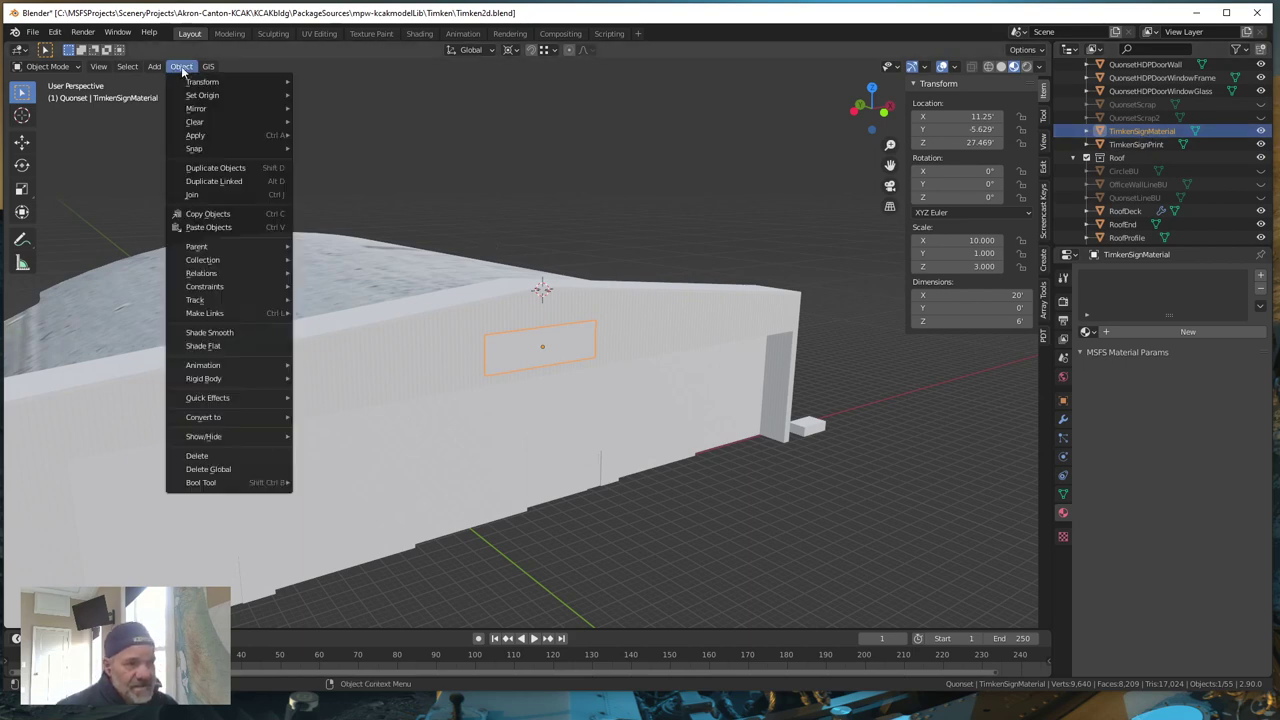
{"action": "mouse_move", "coordinate": [201, 140]}
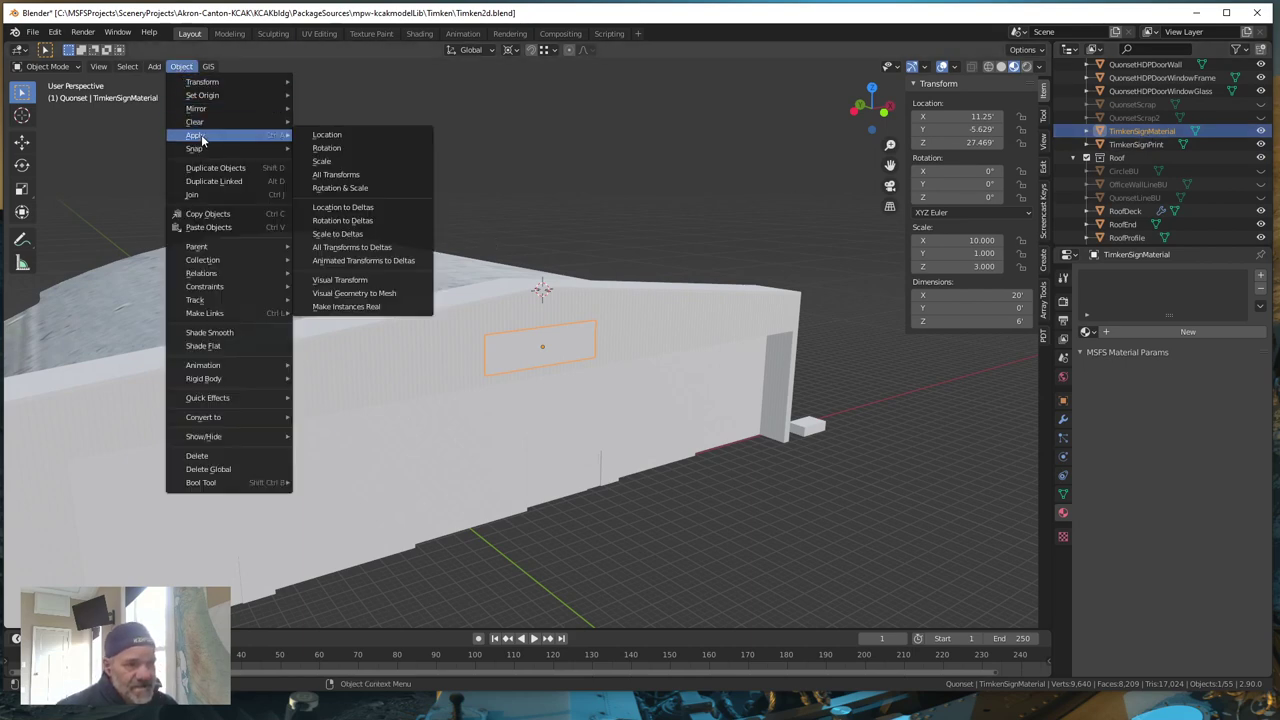
{"action": "left_click", "coordinate": [328, 162]}
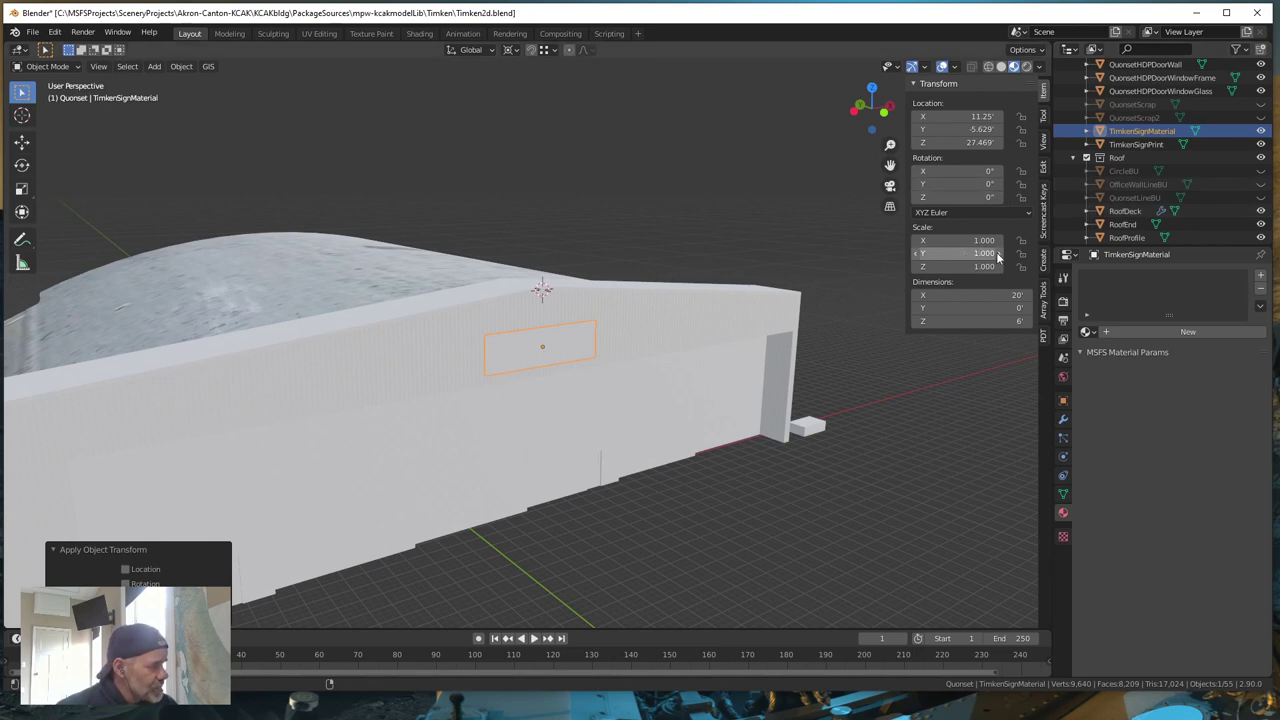
{"action": "left_click", "coordinate": [1136, 144]}
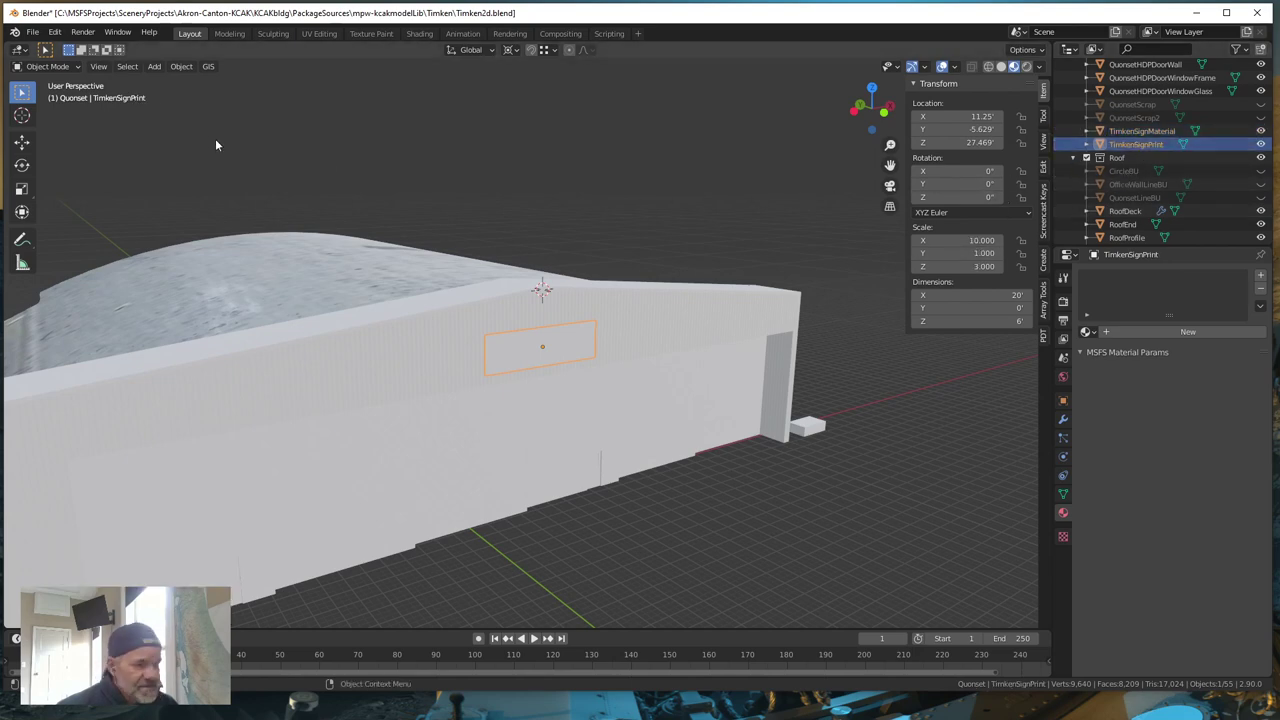
{"action": "left_click", "coordinate": [181, 67]}
{"action": "mouse_move", "coordinate": [200, 135]}
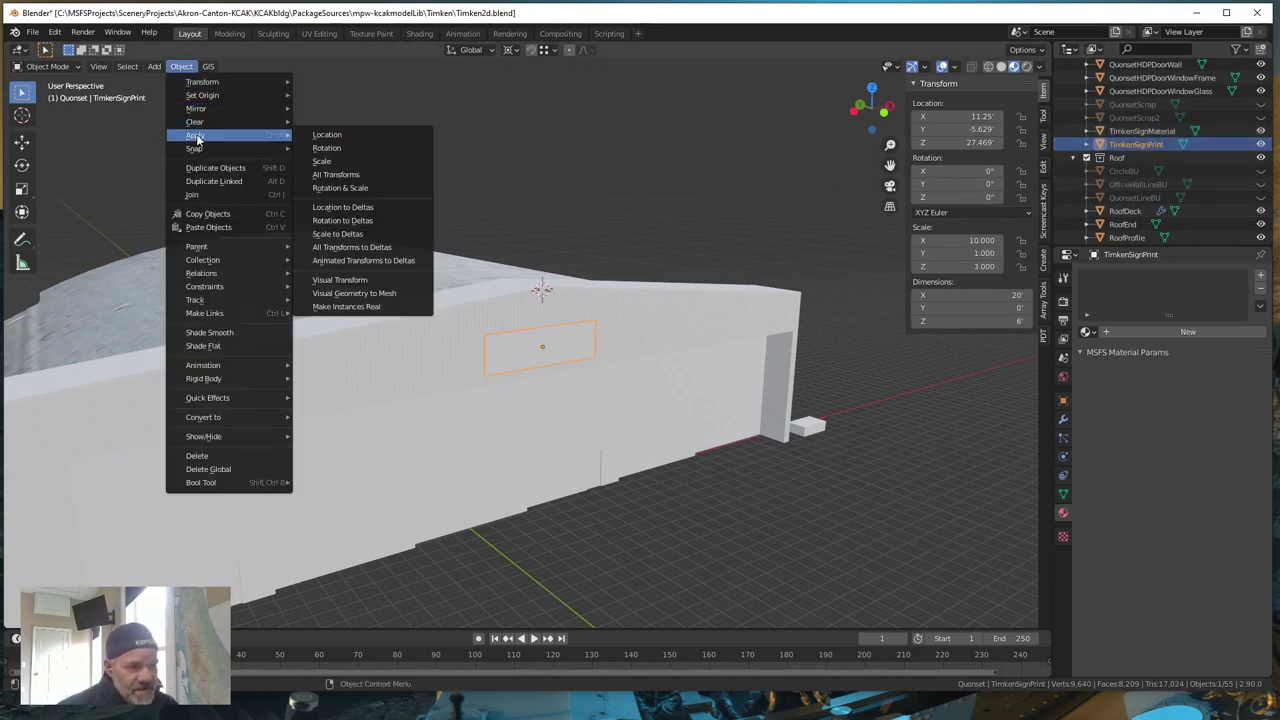
{"action": "left_click", "coordinate": [348, 163]}
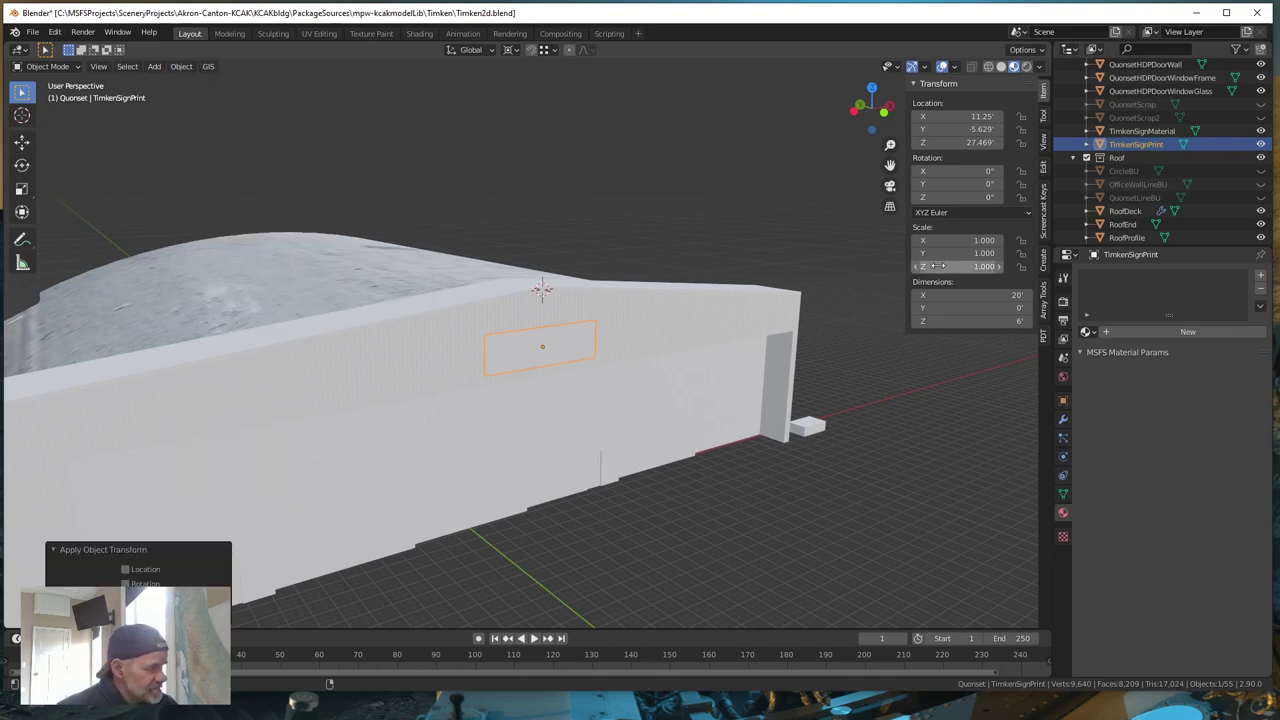
- Set TimkenSignPrint's height back to 6 ft and apply its scale so it reads 1.000
{"action": "mouse_move", "coordinate": [968, 266]}
{"action": "left_mouse_down"}
{"action": "mouse_move", "coordinate": [995, 266]}
{"action": "mouse_move", "coordinate": [960, 259]}
{"action": "left_mouse_up"}
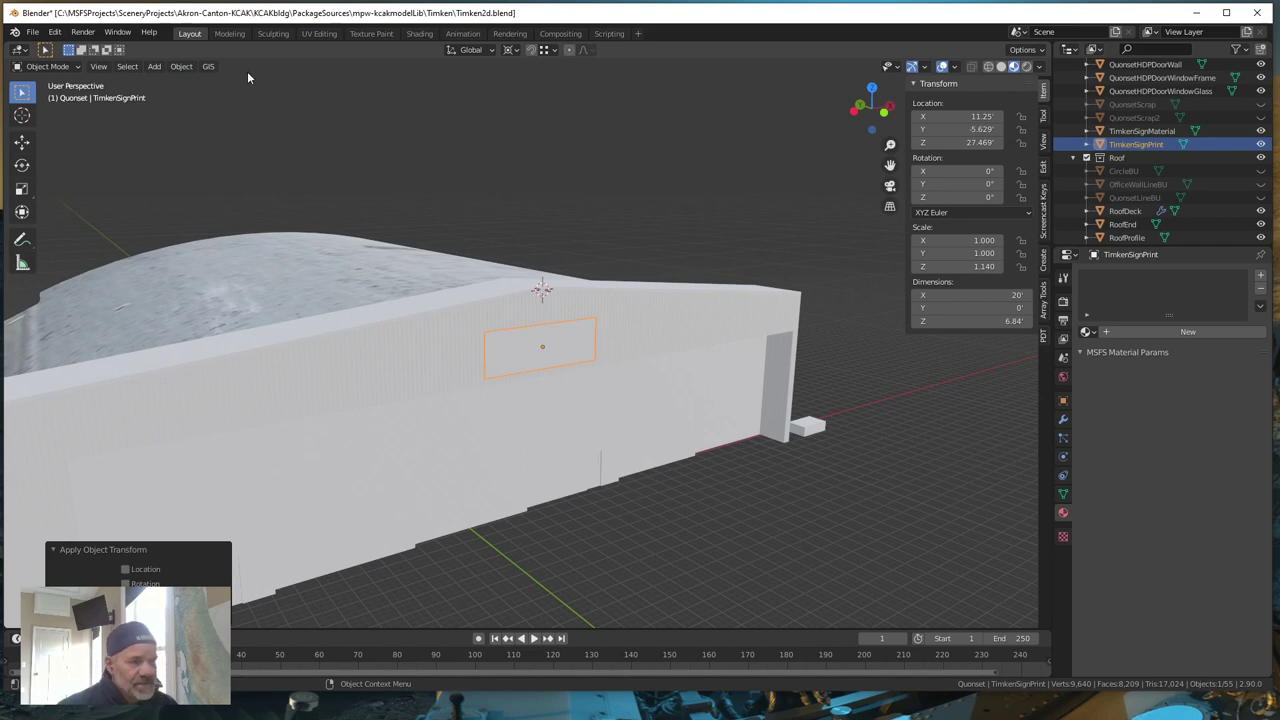
{"action": "left_click", "coordinate": [181, 66]}
{"action": "mouse_move", "coordinate": [200, 135]}
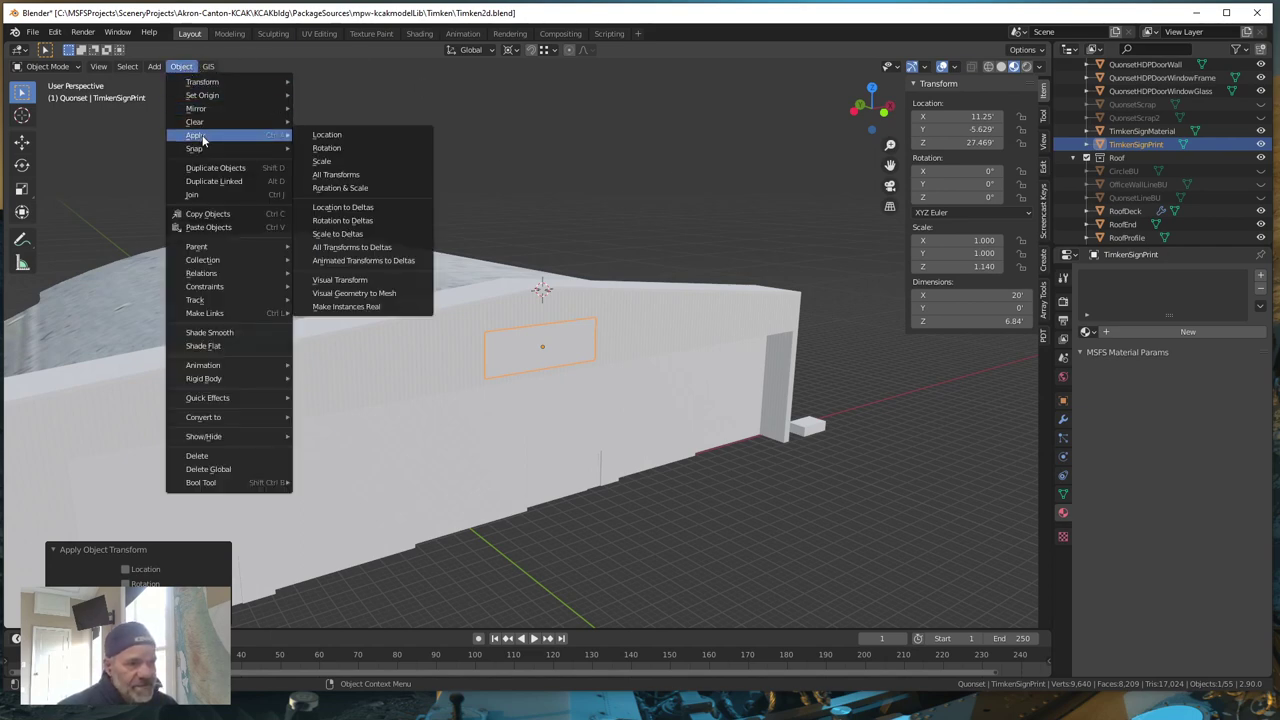
{"action": "left_click", "coordinate": [347, 161]}
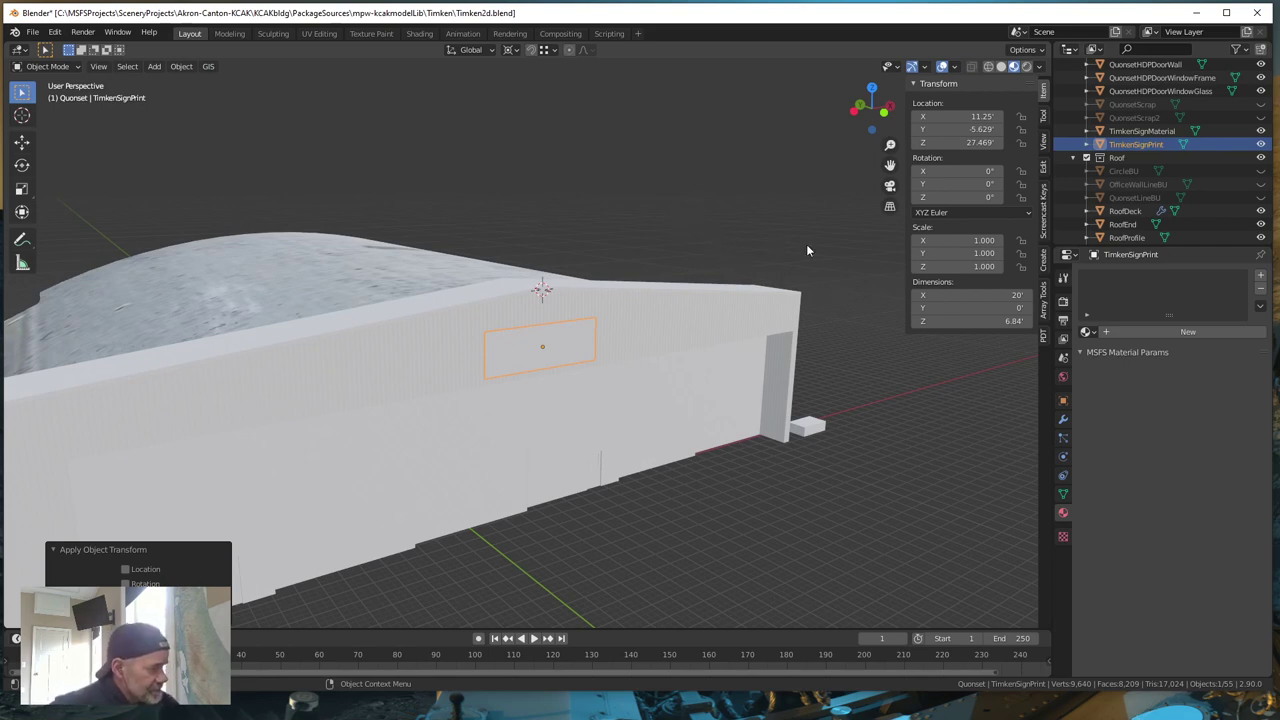
{"action": "left_click", "coordinate": [997, 322]}
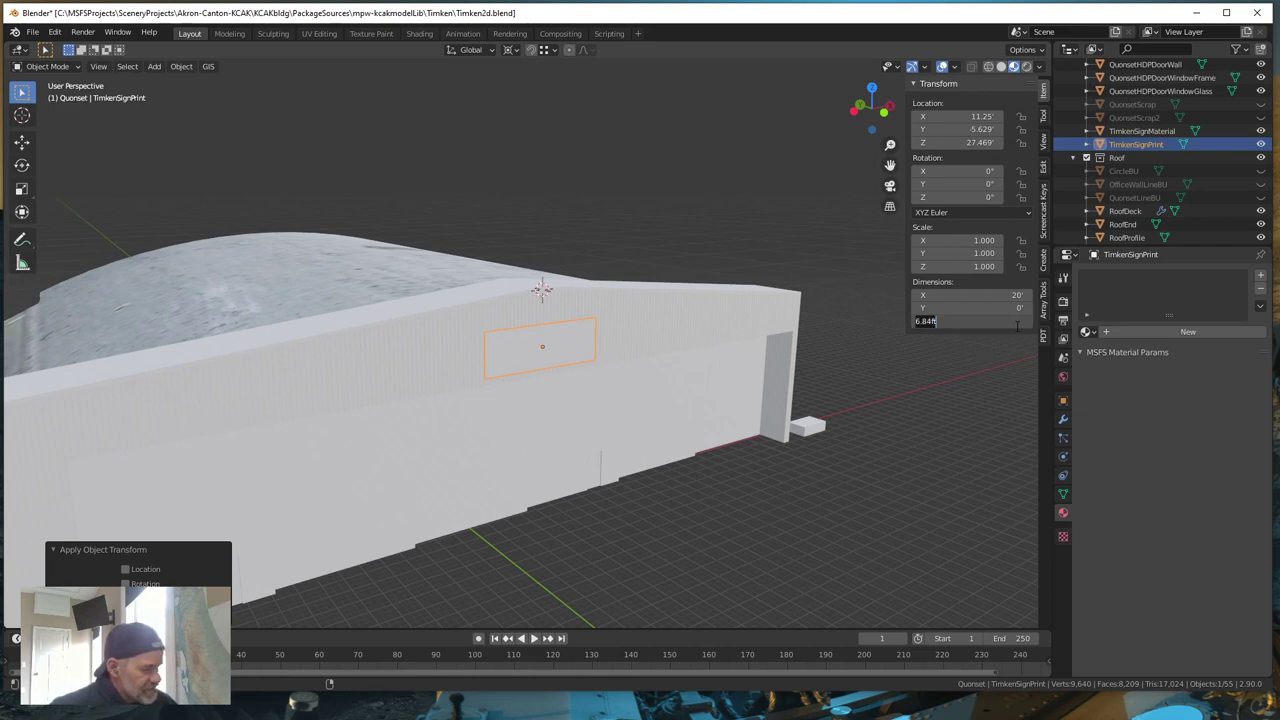
{"action": "type", "text": "6"}
{"action": "key", "text": "Return"}
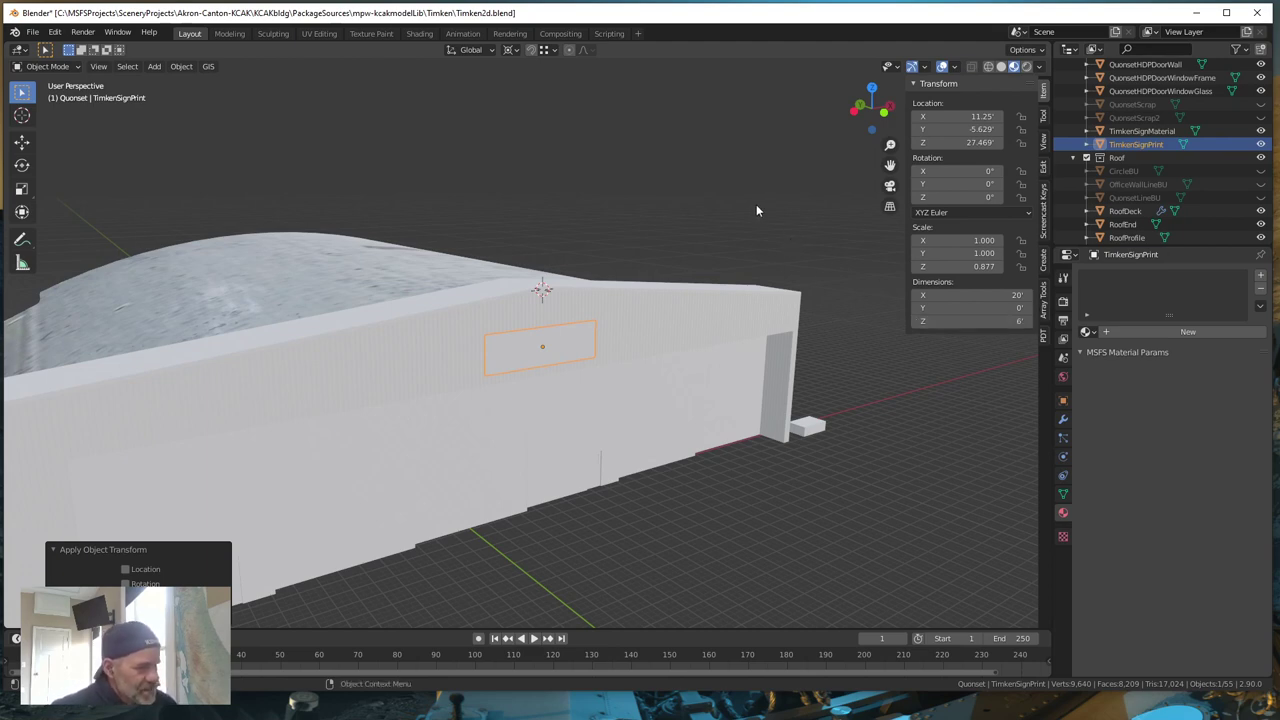
{"action": "left_click", "coordinate": [181, 67]}
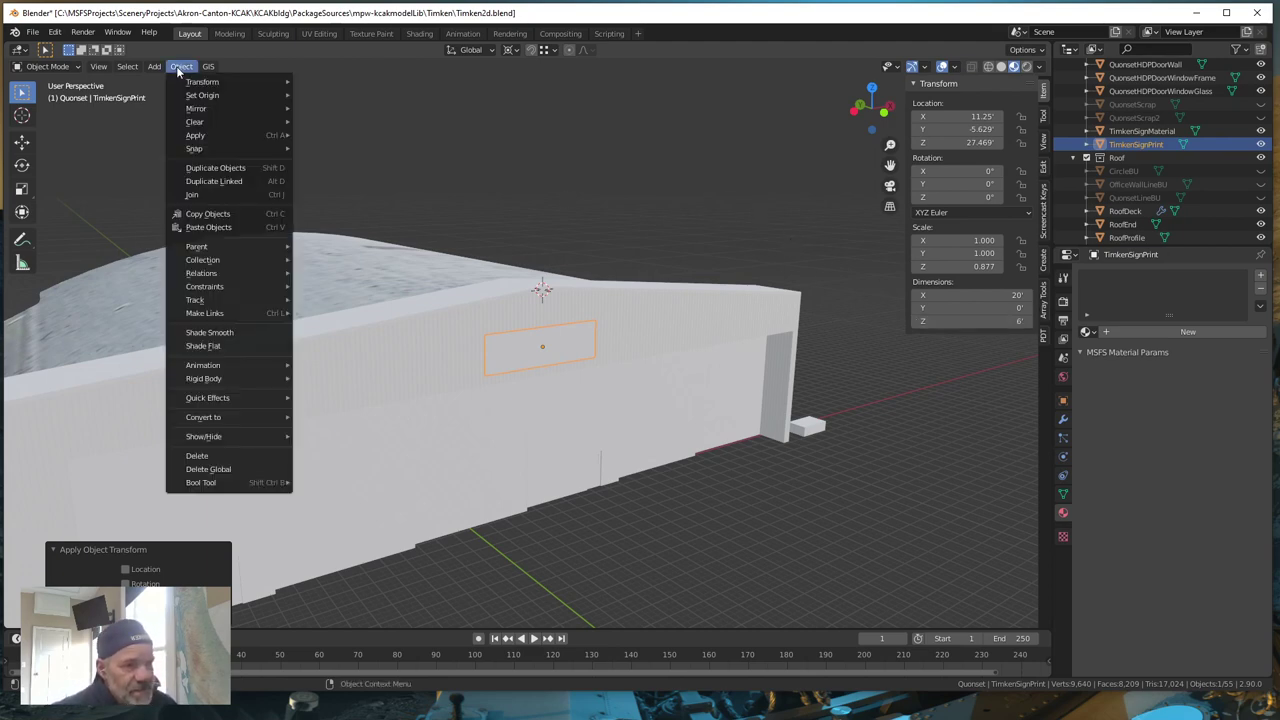
{"action": "mouse_move", "coordinate": [200, 138]}
{"action": "left_click", "coordinate": [351, 162]}
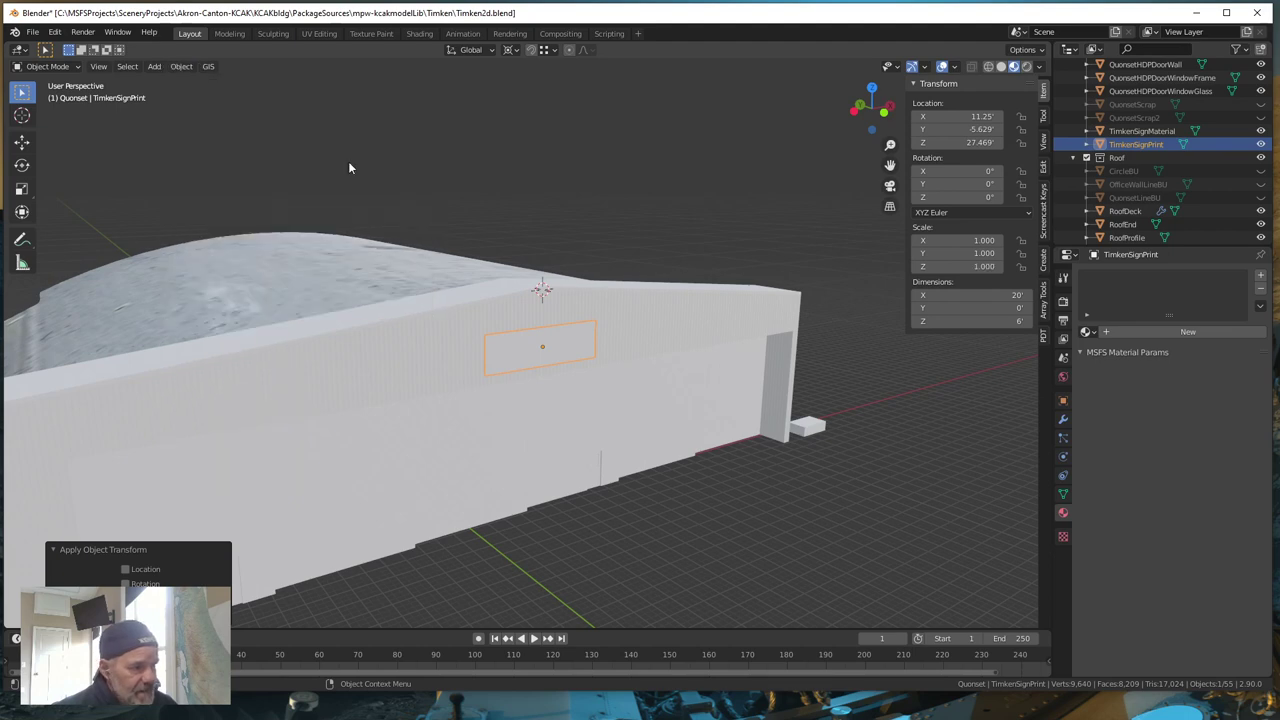
- Select TimkenSignMaterial and TimkenSignPrint in turn to check their transforms
{"action": "left_click", "coordinate": [759, 226]}
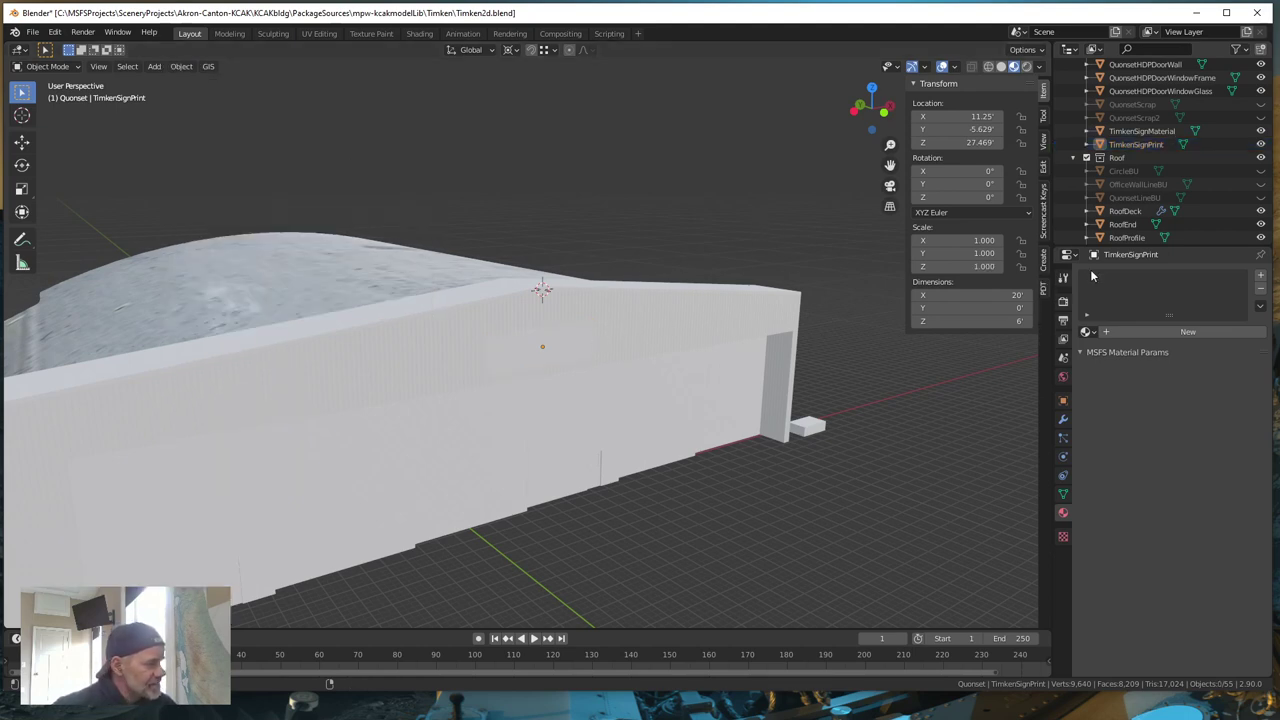
{"action": "left_click", "coordinate": [1143, 132]}
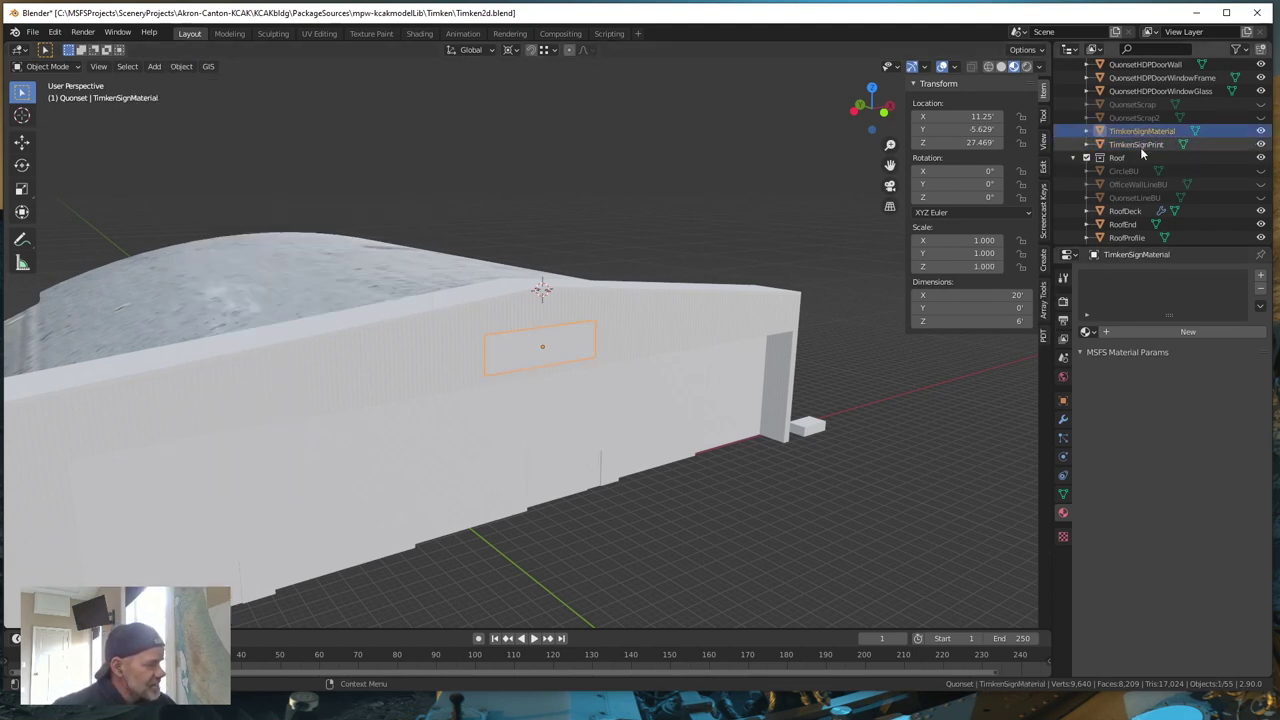
{"action": "left_click", "coordinate": [1142, 145]}
{"action": "left_click", "coordinate": [1146, 131]}
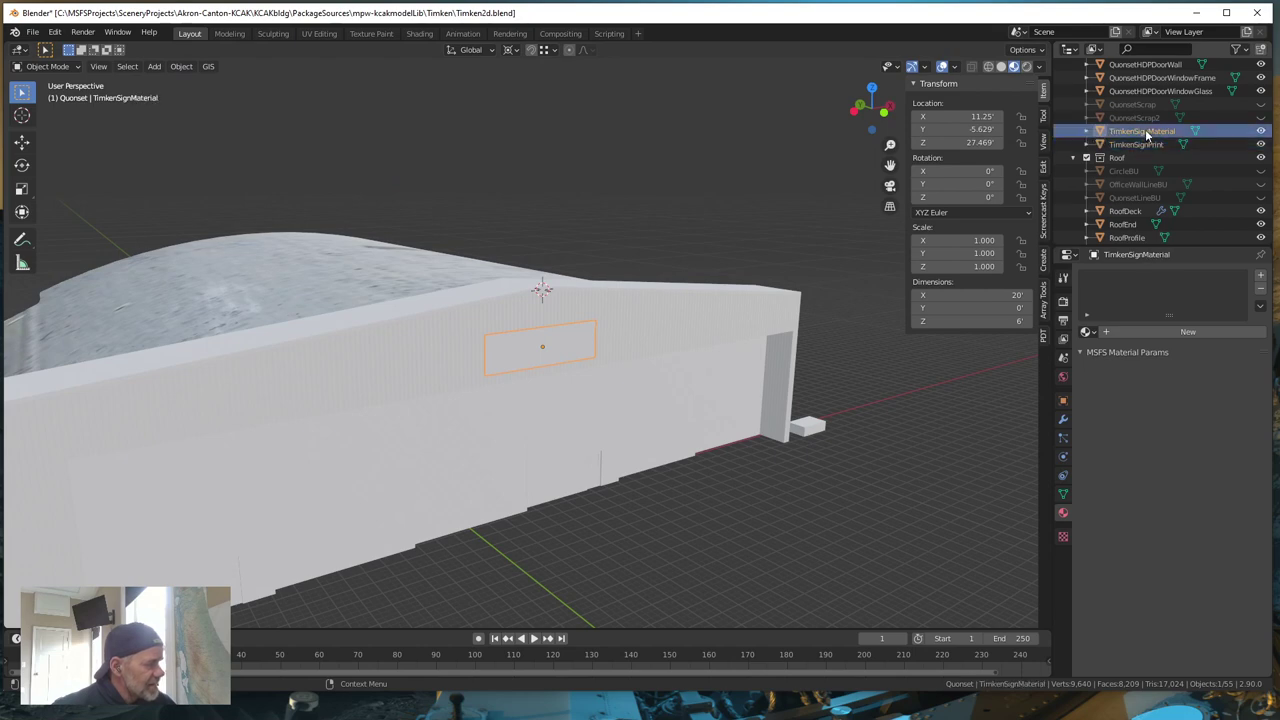
{"action": "left_click", "coordinate": [1144, 145]}
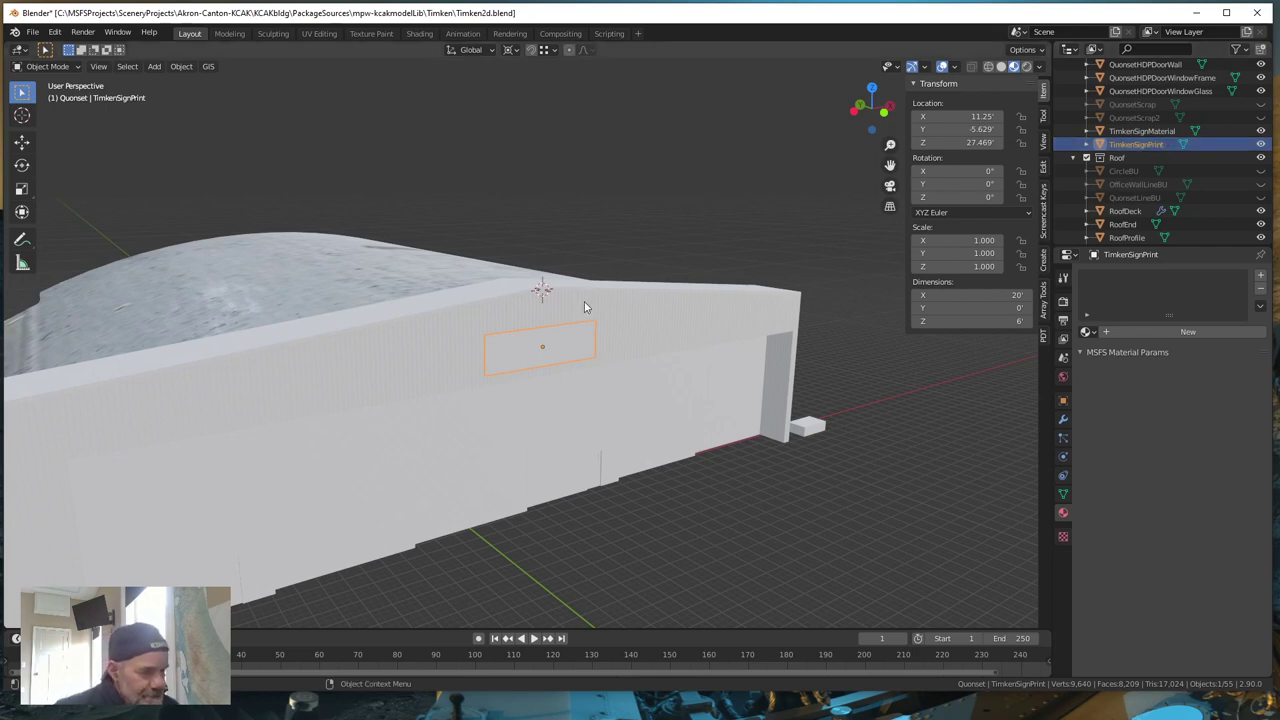
- Switch to the UV Editing workspace and frame the sign face head-on
{"action": "left_click", "coordinate": [321, 34]}
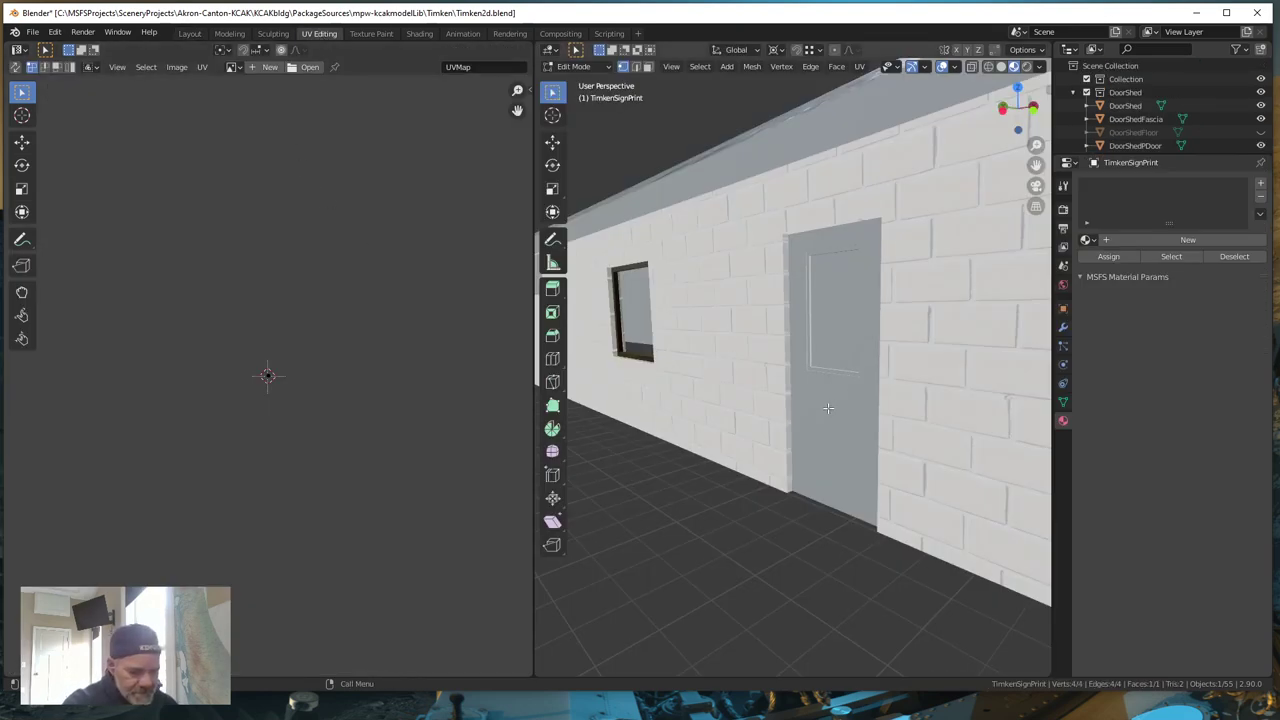
{"action": "key", "text": "KP_Decimal"}
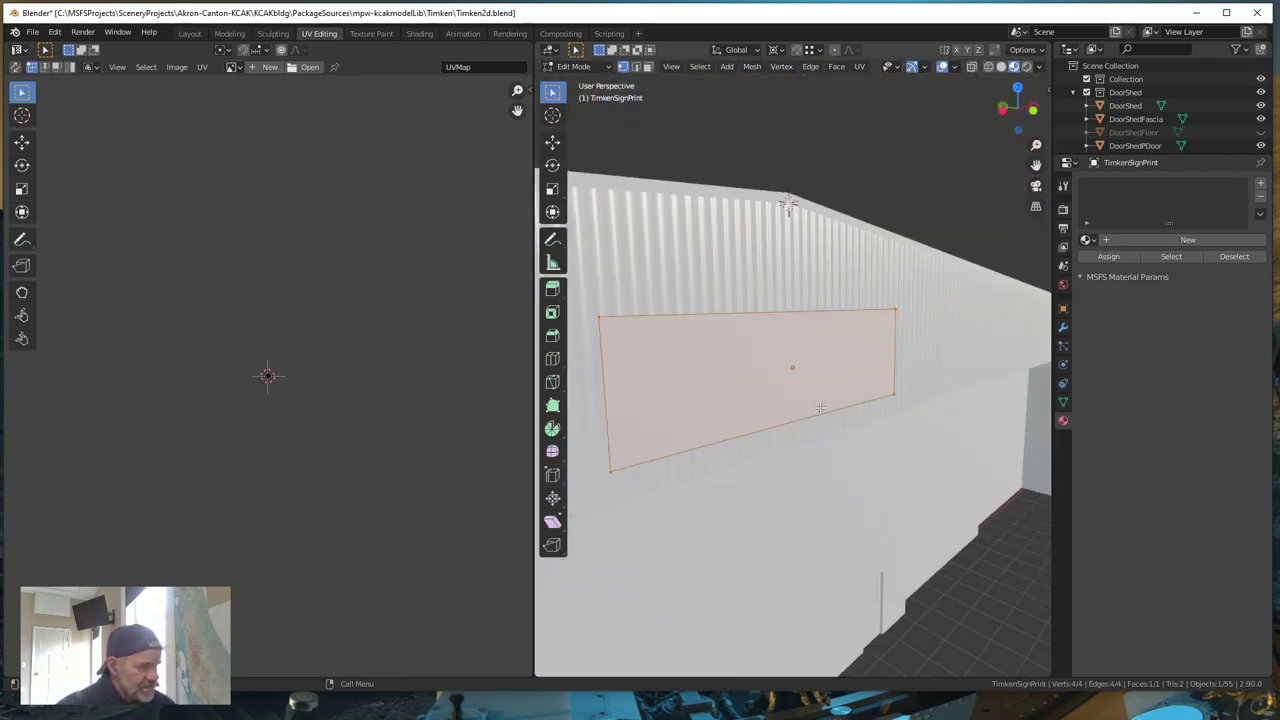
{"action": "middle_click_drag", "start_coordinate": [820, 408], "coordinate": [780, 413]}
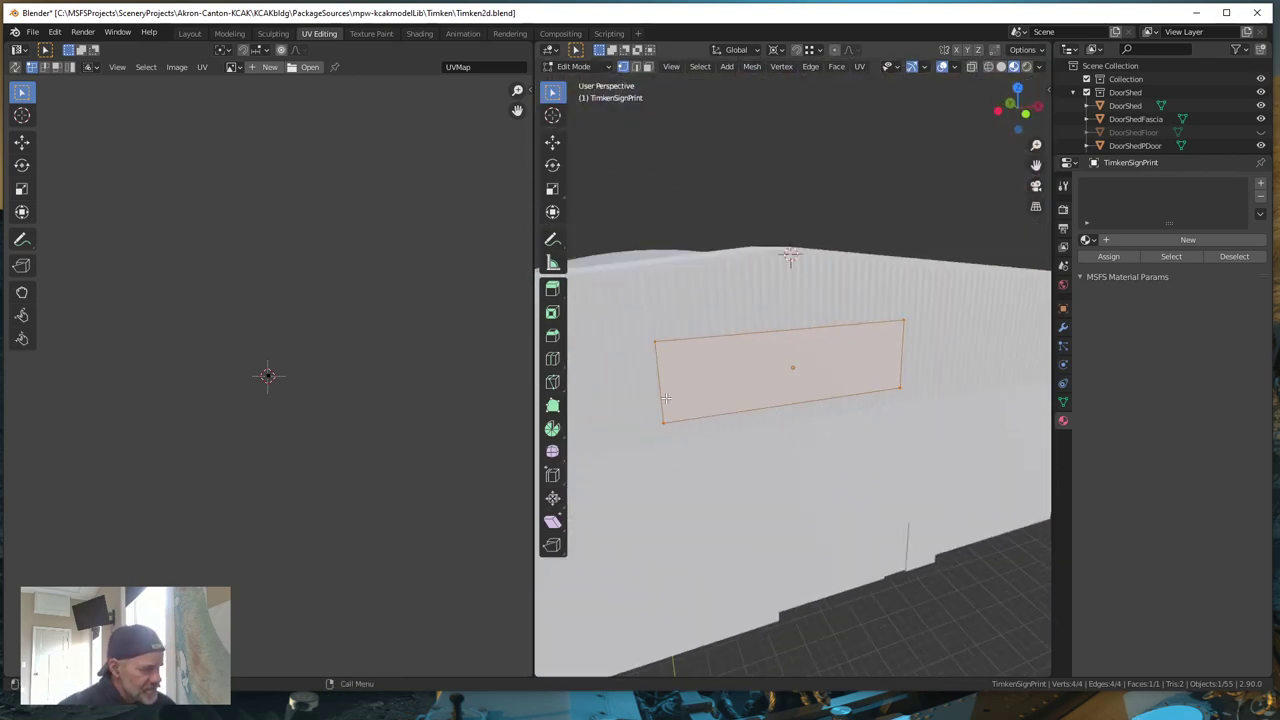
{"action": "middle_click_drag", "start_coordinate": [665, 398], "coordinate": [696, 410]}
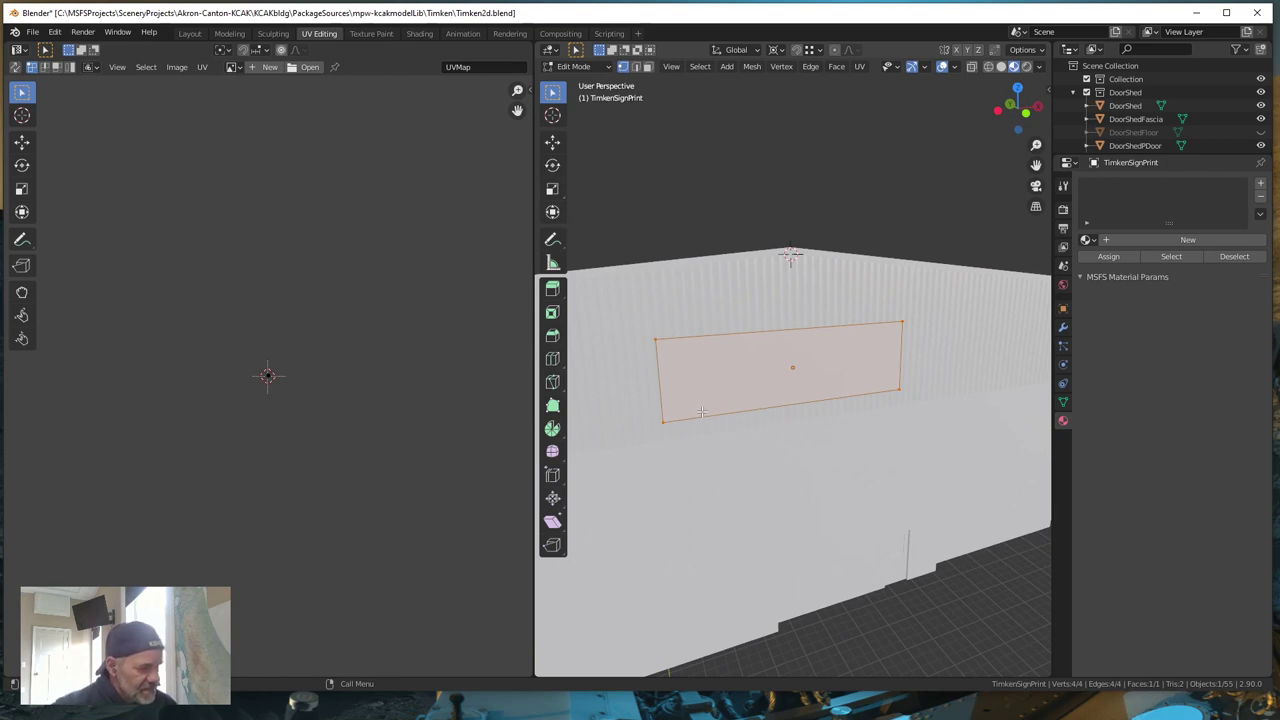
- Unwrap the face with Smart UV Project and zoom the UV editor onto the island
{"action": "left_click", "coordinate": [859, 66]}
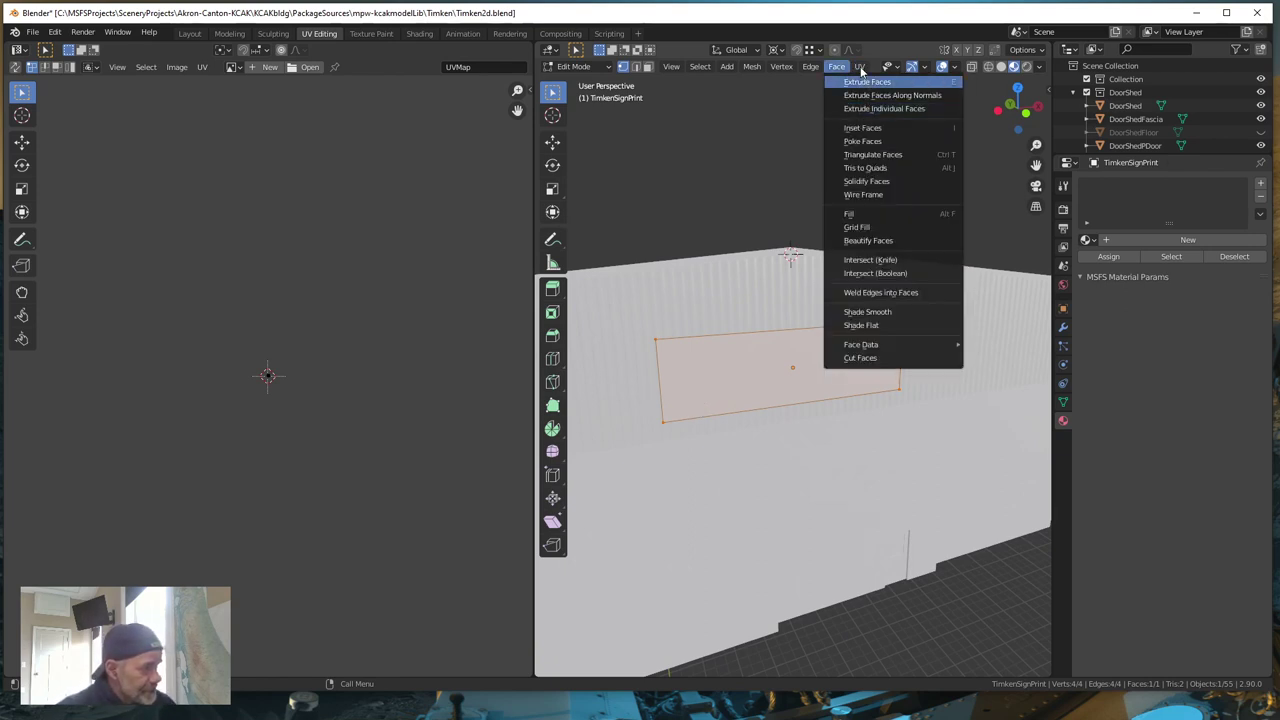
{"action": "left_click", "coordinate": [860, 67]}
{"action": "left_click", "coordinate": [860, 67]}
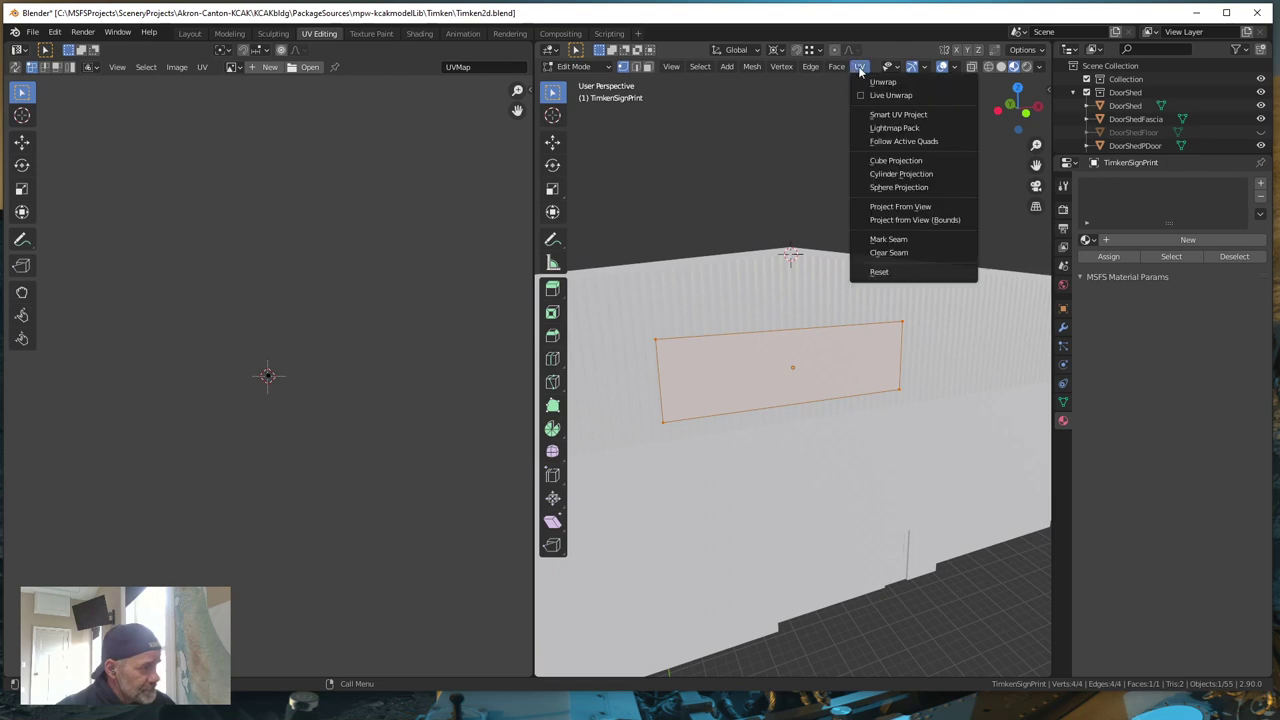
{"action": "left_click", "coordinate": [885, 114]}
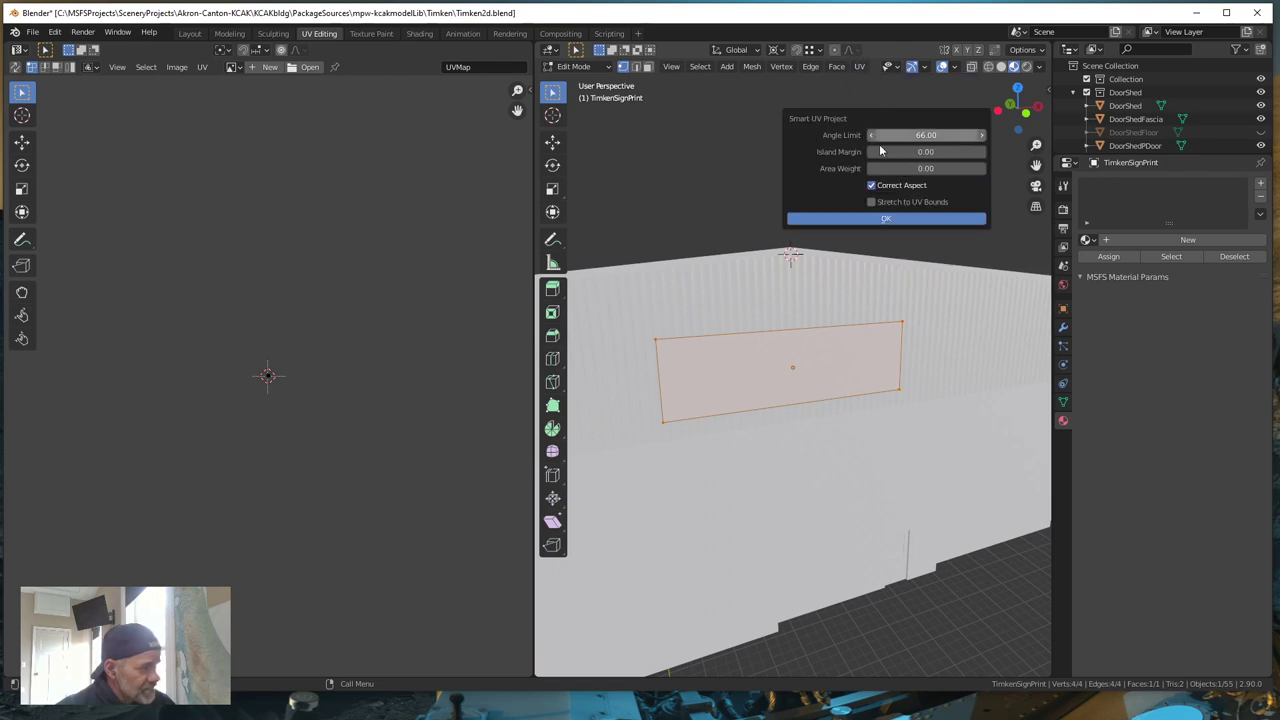
{"action": "left_click", "coordinate": [880, 218]}
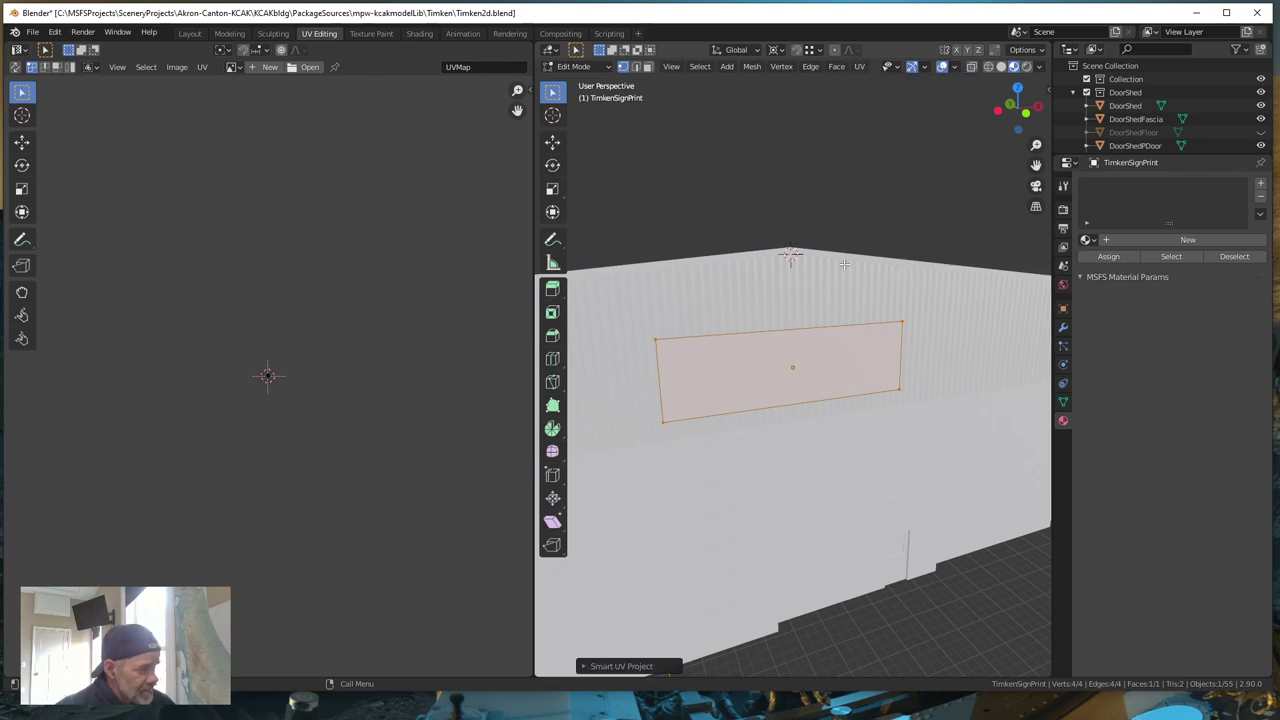
{"action": "scroll", "coordinate": [256, 386], "scroll_direction": "up", "scroll_amount": 5}
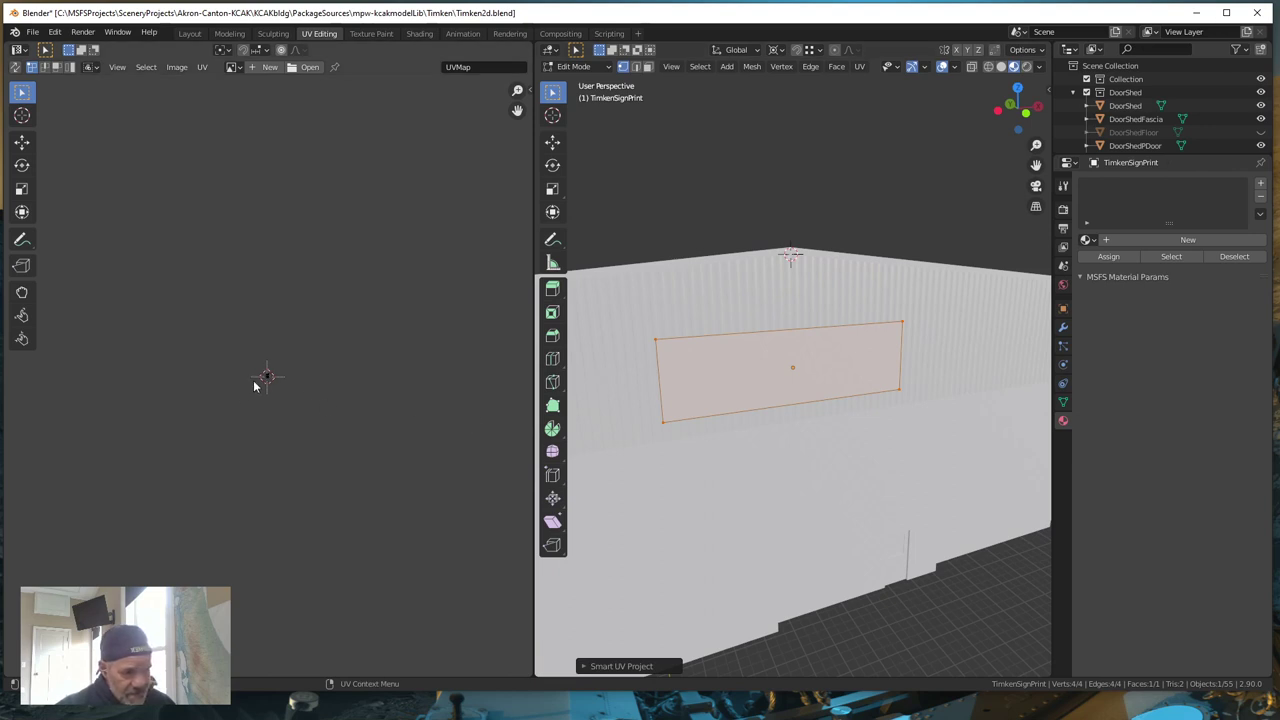
{"action": "scroll", "coordinate": [254, 386], "scroll_direction": "up", "scroll_amount": 6}
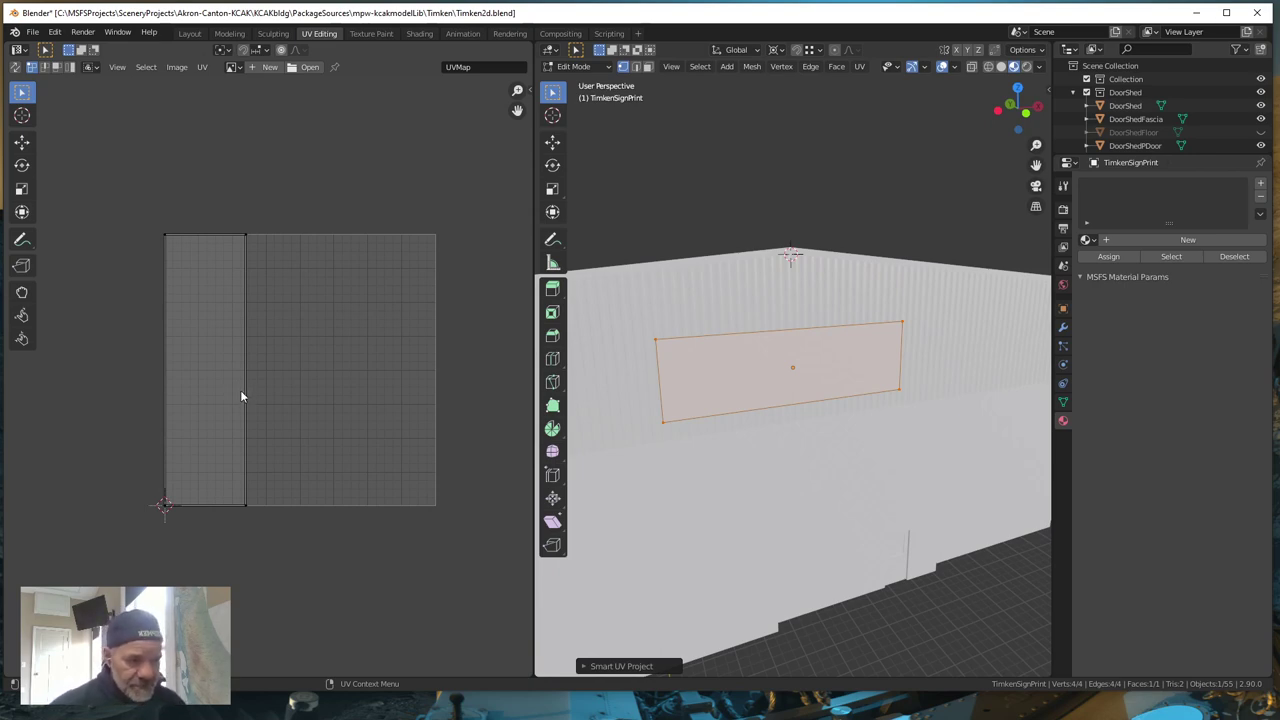
- Select the whole UV island and rotate it 90 degrees
{"action": "key", "text": "a"}
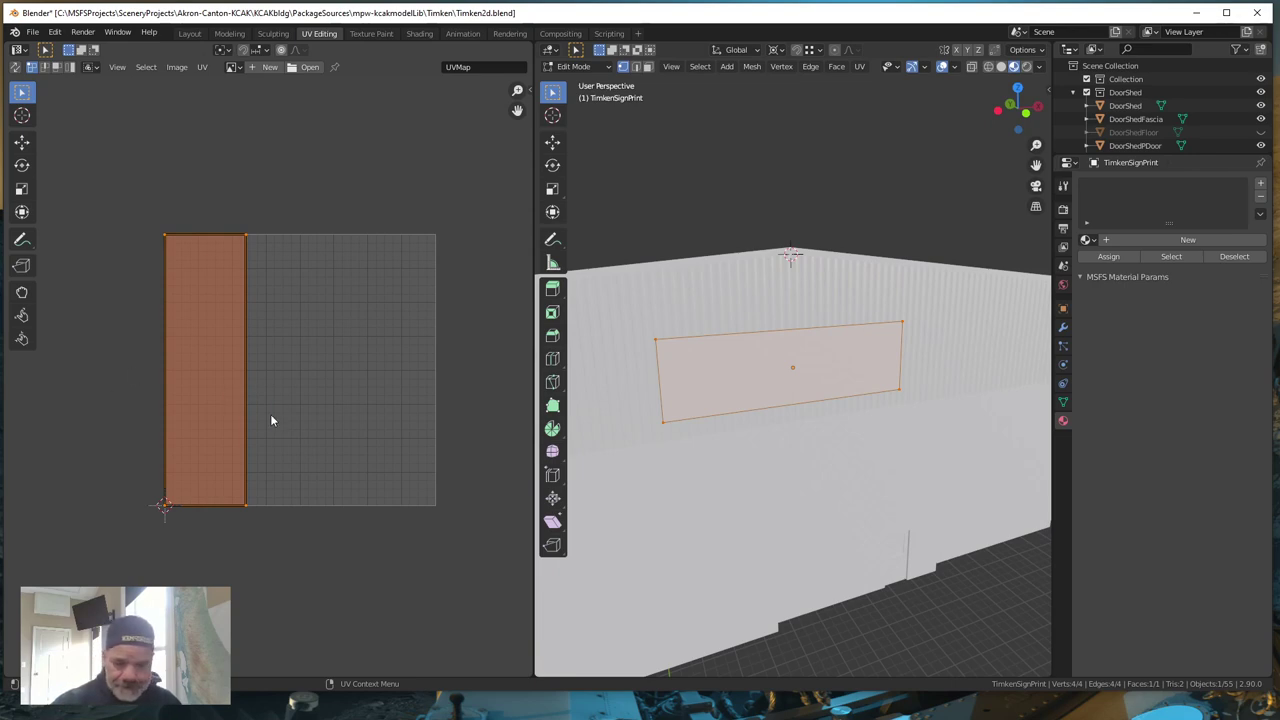
{"action": "type", "text": "r"}
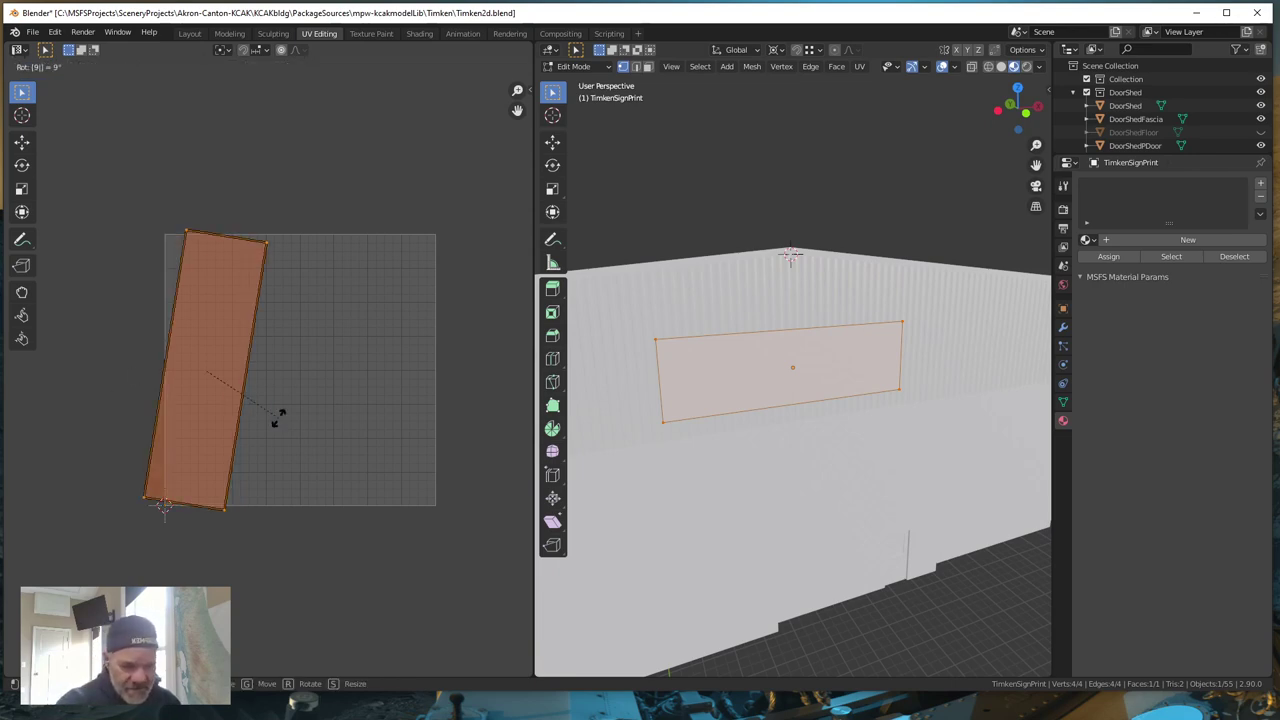
{"action": "type", "text": "90"}
{"action": "key", "text": "Return"}
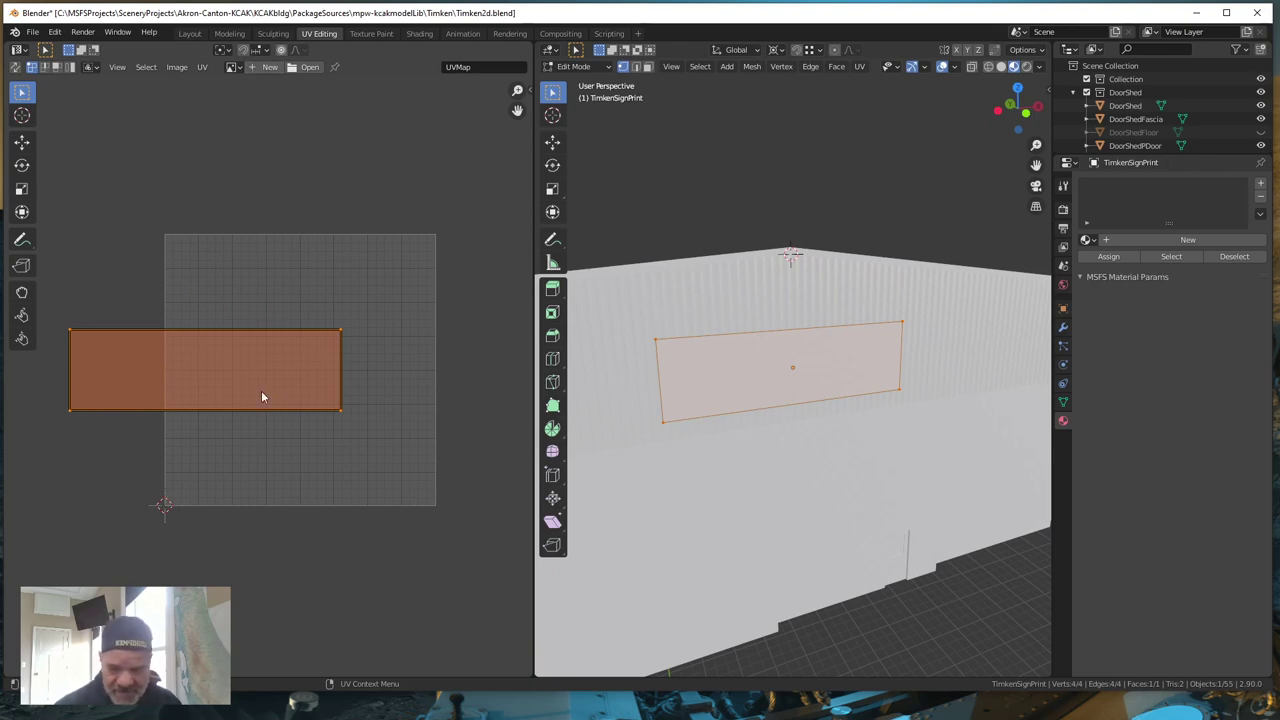
- Shift the UV strip along X so it spans the texture's middle band
{"action": "key", "text": "g"}
{"action": "key", "text": "x"}
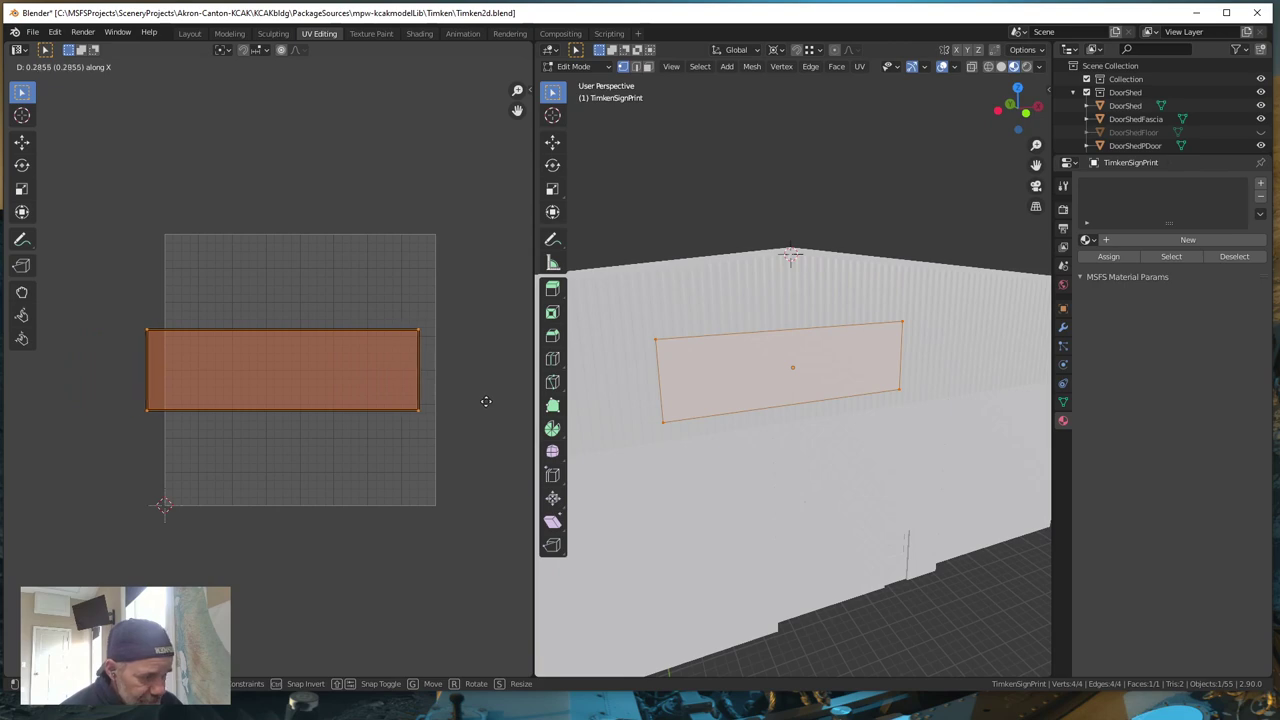
{"action": "left_click", "coordinate": [30, 393]}
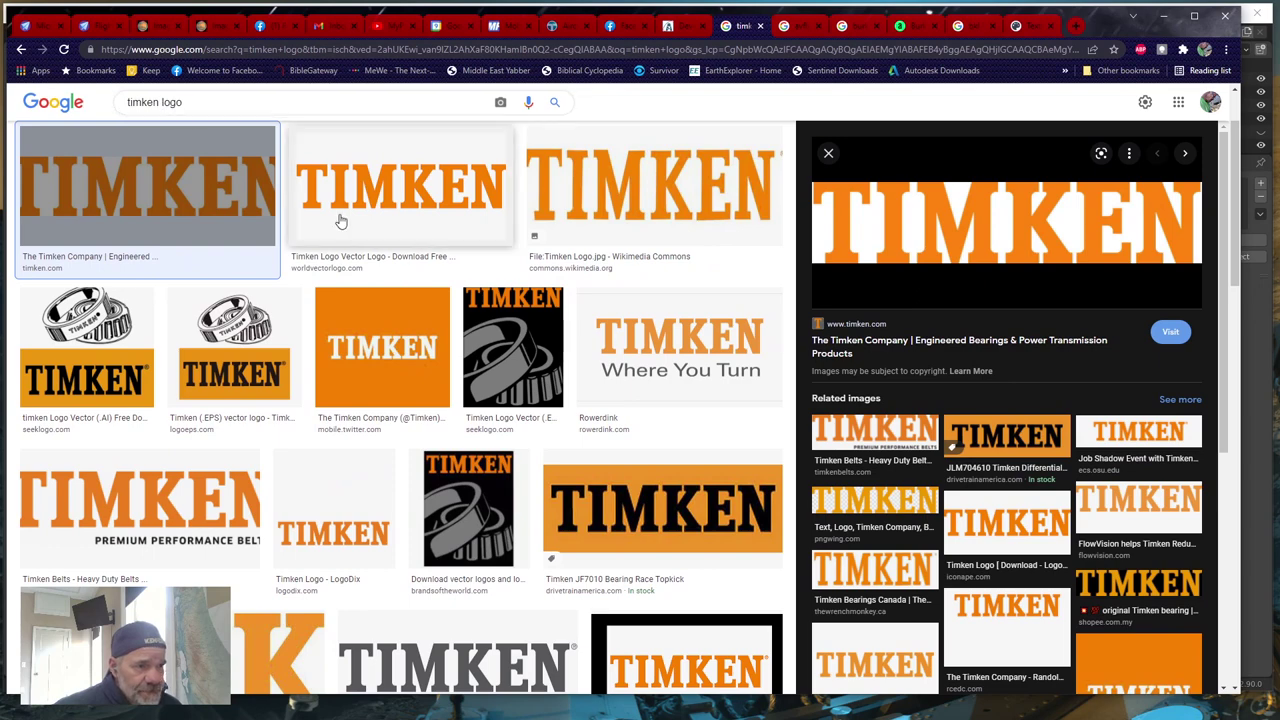
- Scroll through the 'timken logo' image results to compare the available TIMKEN logo versions
{"action": "scroll", "coordinate": [505, 210], "scroll_direction": "up", "scroll_amount": 1}
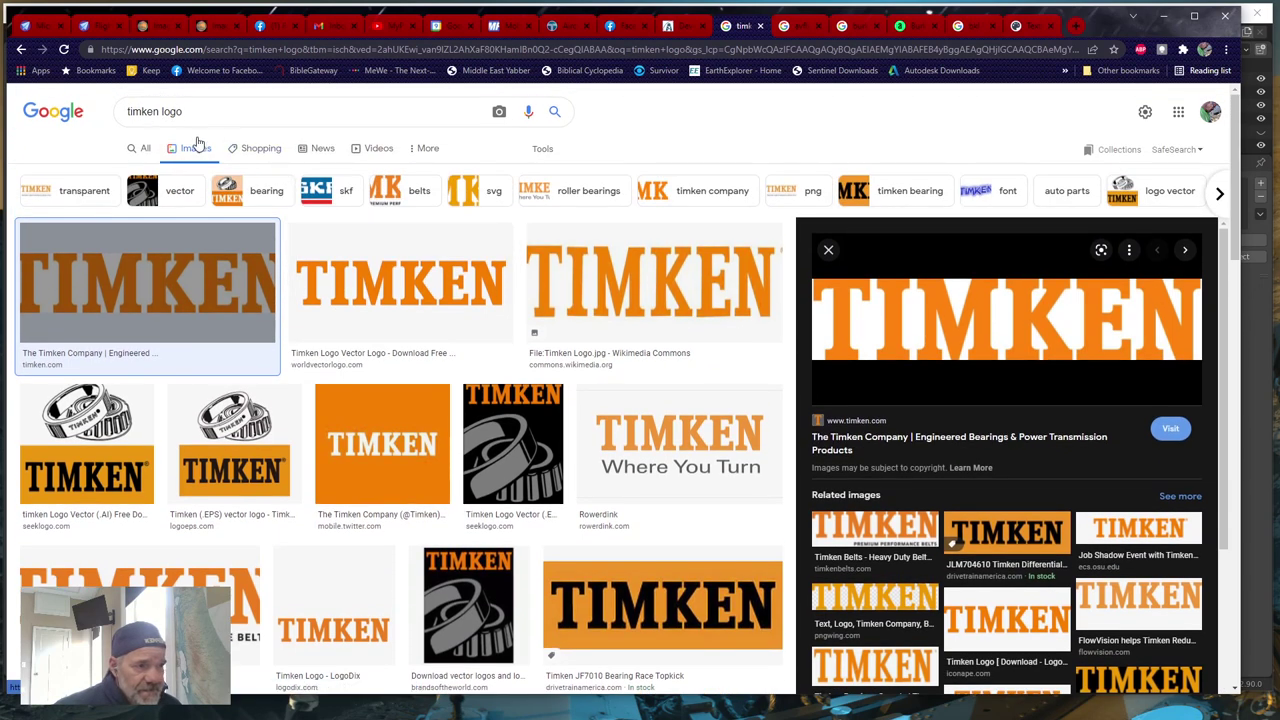
{"action": "scroll", "coordinate": [443, 273], "scroll_direction": "down", "scroll_amount": 5}
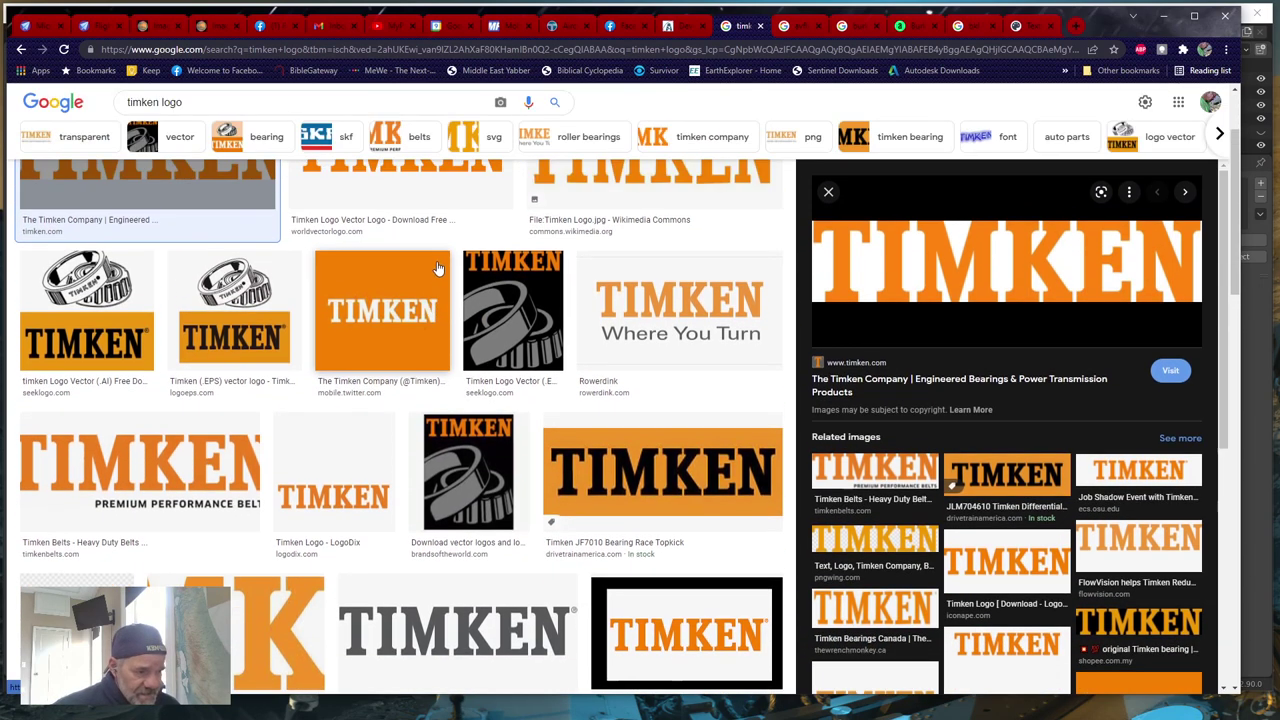
{"action": "scroll", "coordinate": [443, 273], "scroll_direction": "down", "scroll_amount": 1}
{"action": "scroll", "coordinate": [445, 280], "scroll_direction": "up", "scroll_amount": 2}
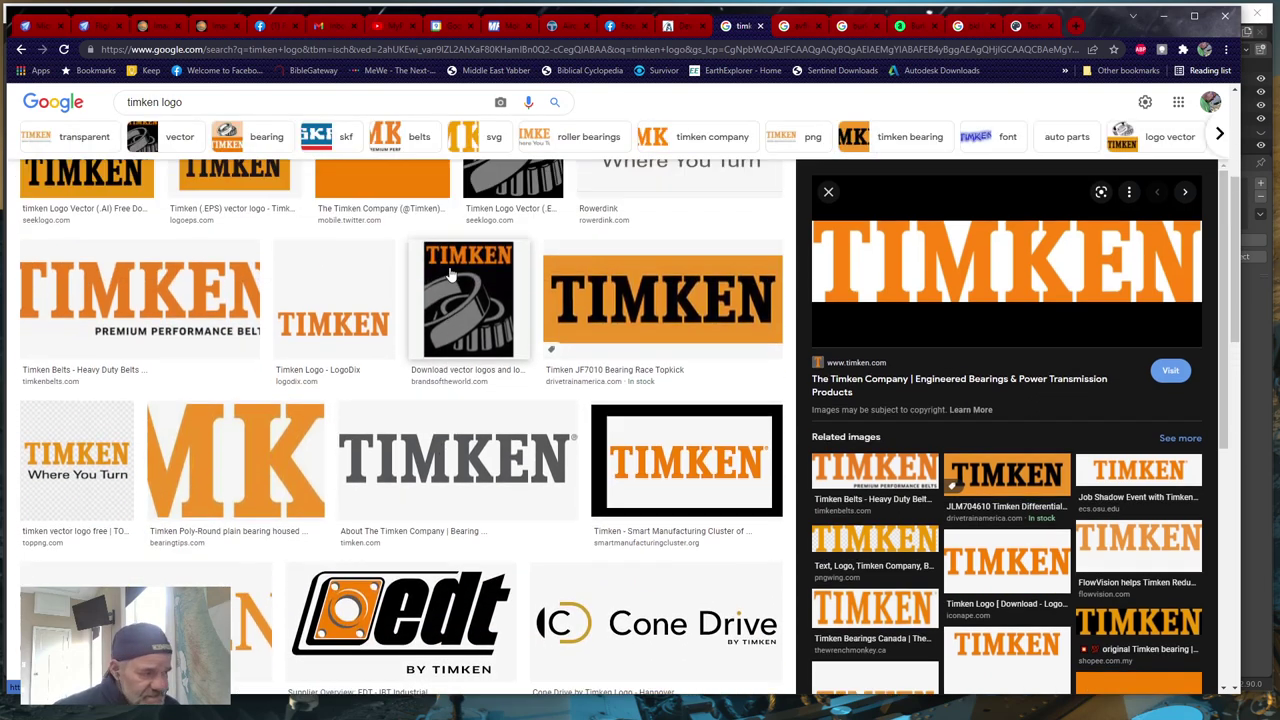
{"action": "scroll", "coordinate": [446, 285], "scroll_direction": "up", "scroll_amount": 2}
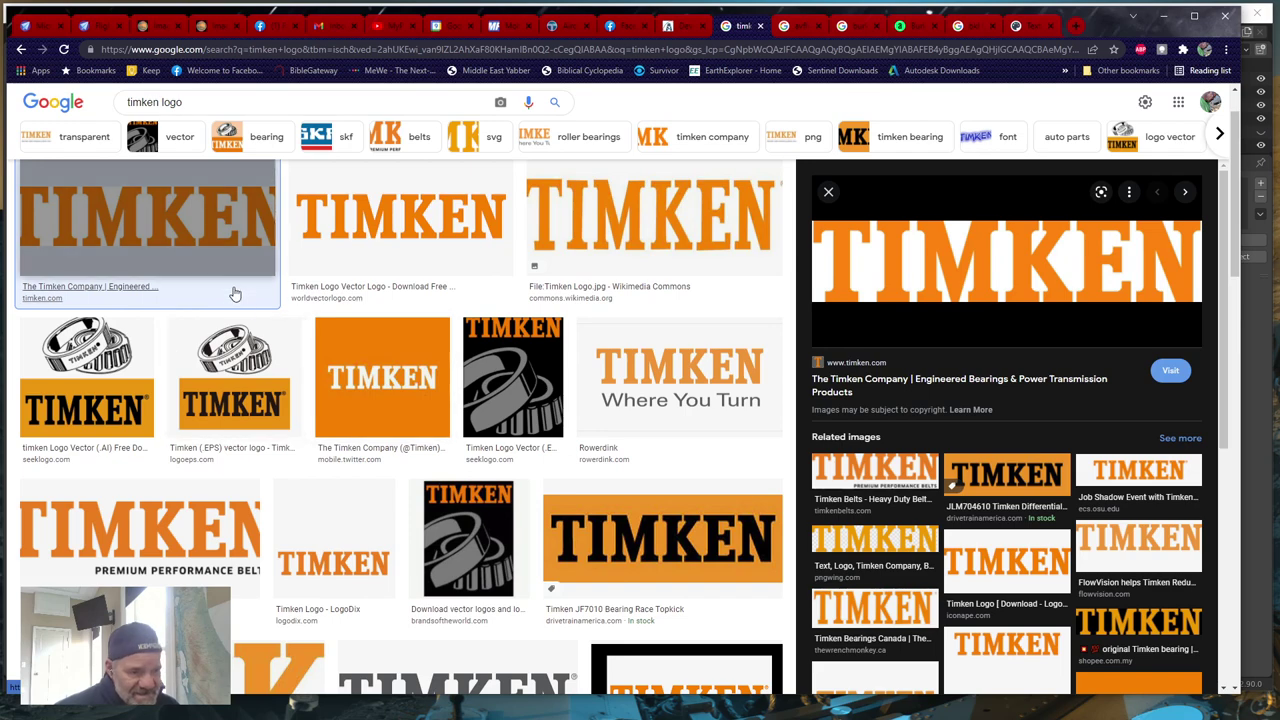
{"action": "scroll", "coordinate": [373, 421], "scroll_direction": "down", "scroll_amount": 3}
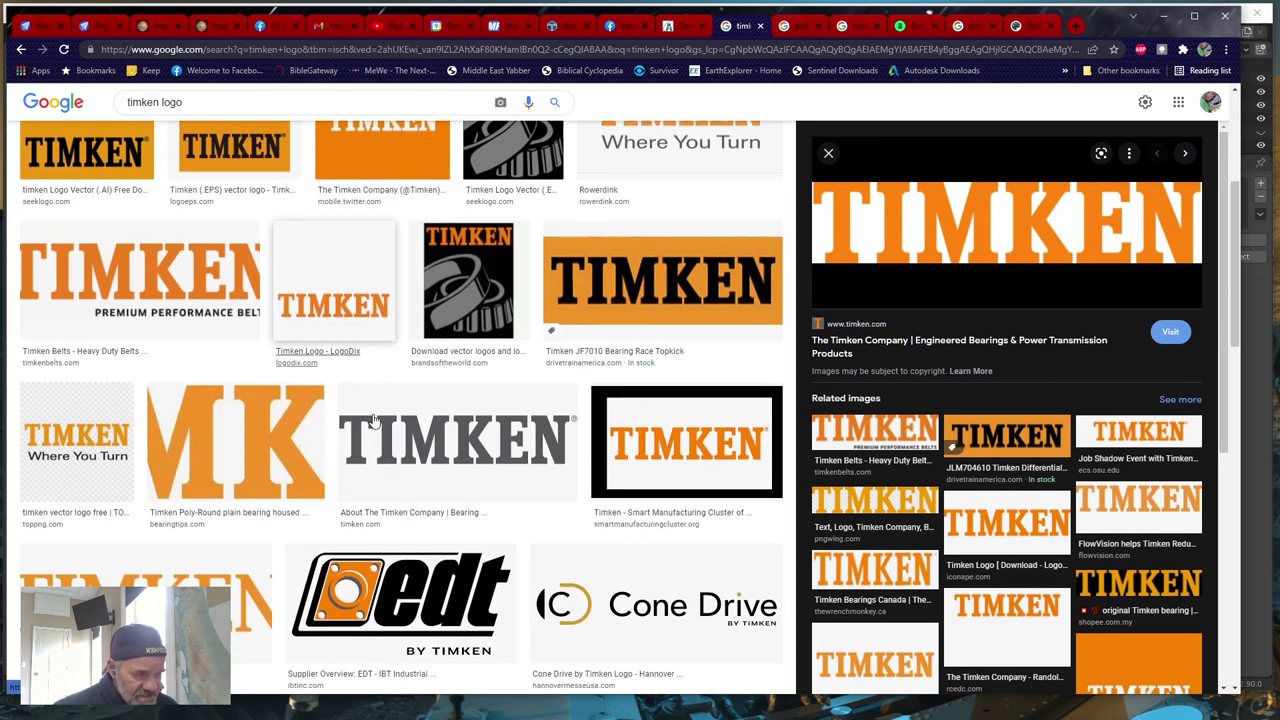
{"action": "scroll", "coordinate": [373, 421], "scroll_direction": "up", "scroll_amount": 3}
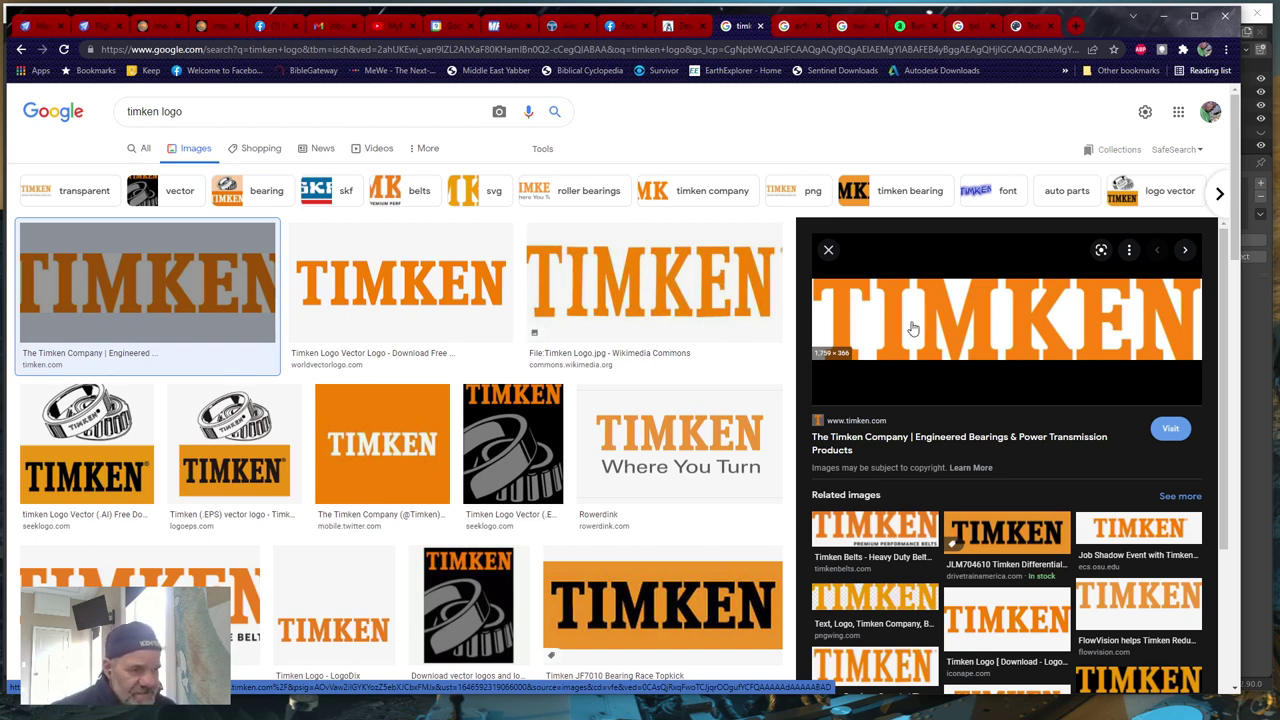
- Preview the Worldvectorlogo TIMKEN logo, then minimize Chrome to return to Blender
{"action": "left_click", "coordinate": [424, 289]}
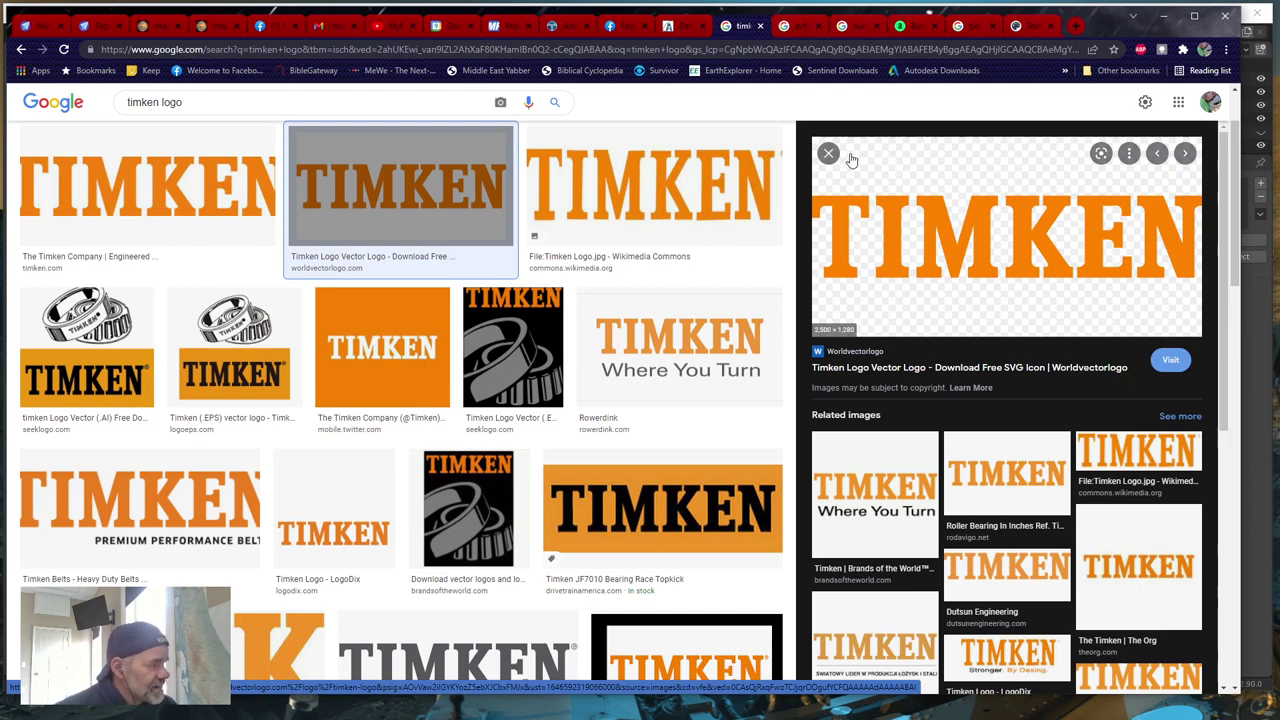
{"action": "left_click", "coordinate": [1161, 17]}
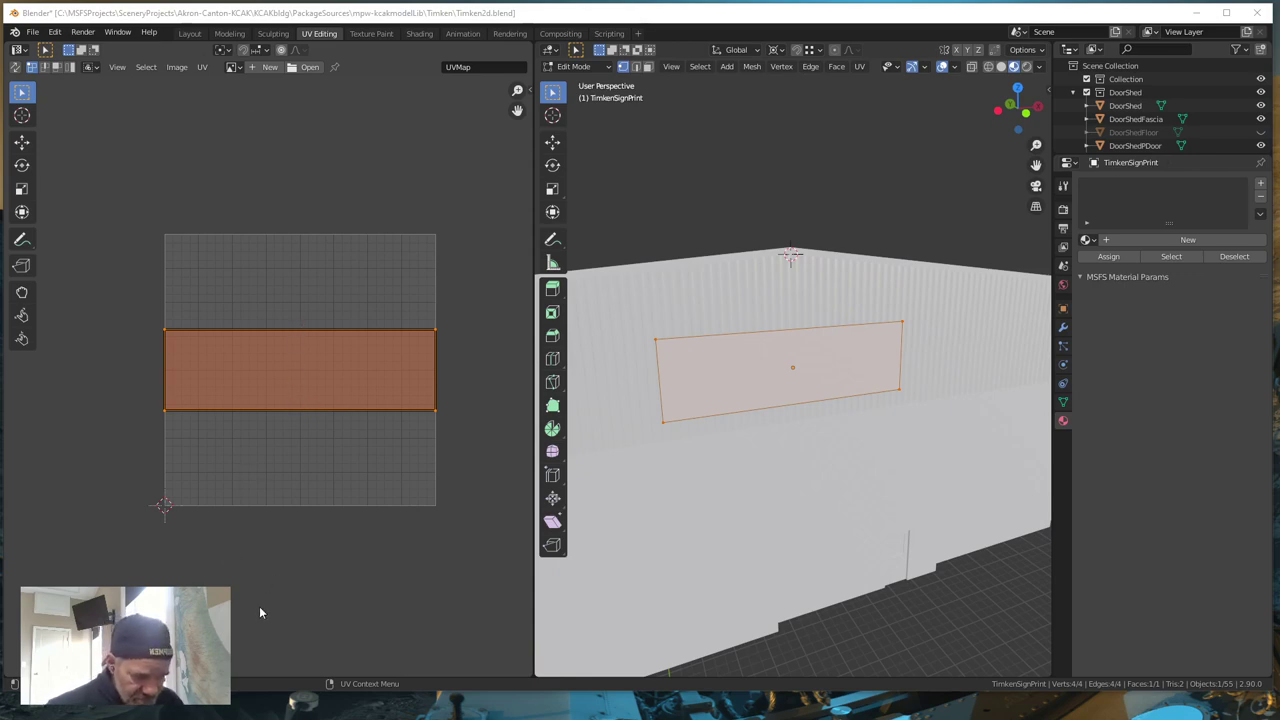
- Export the UV layout as TimkenSignPrint.png, a 1024 × 1024 PNG
{"action": "left_click", "coordinate": [203, 67]}
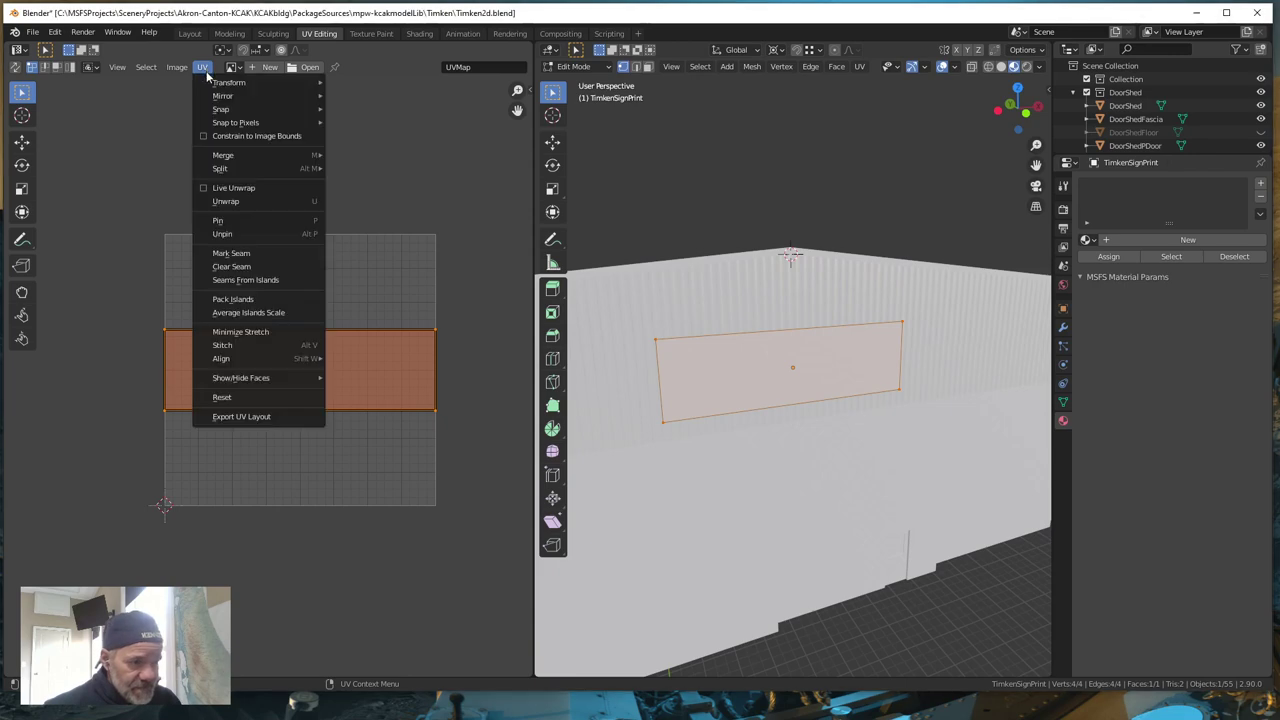
{"action": "left_click", "coordinate": [236, 416]}
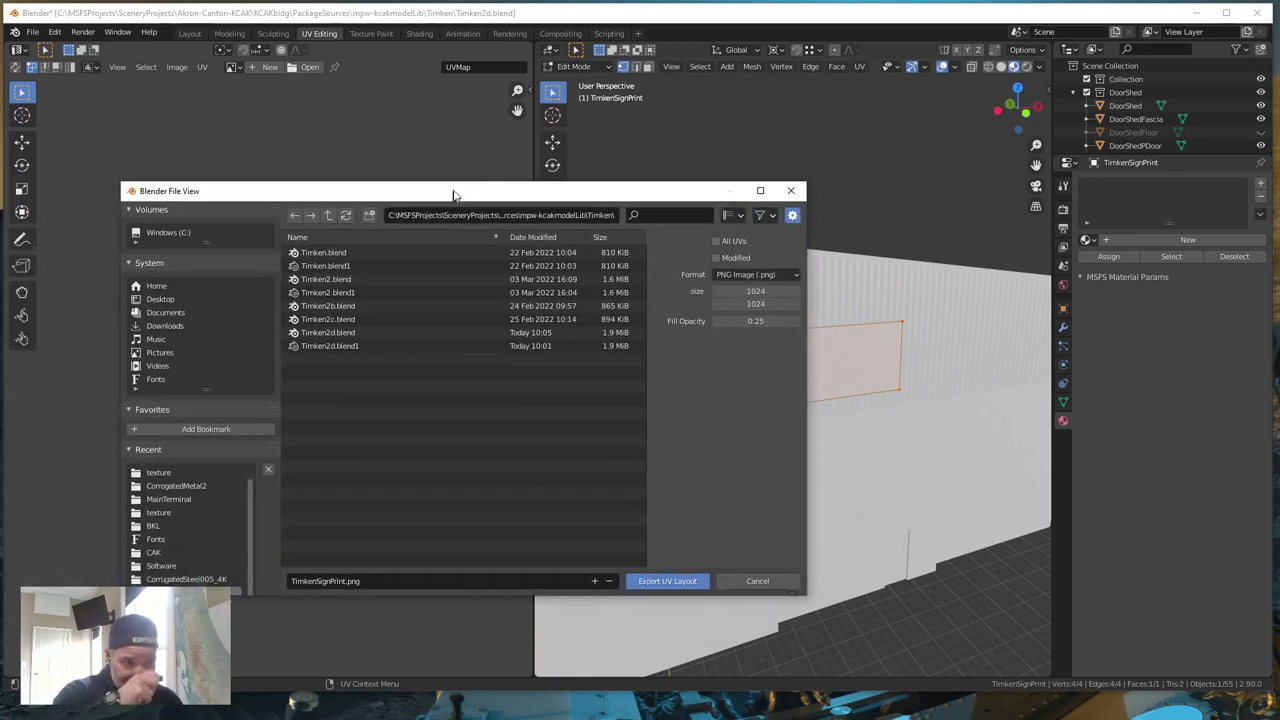
{"action": "left_click_drag", "start_coordinate": [454, 194], "coordinate": [486, 157]}
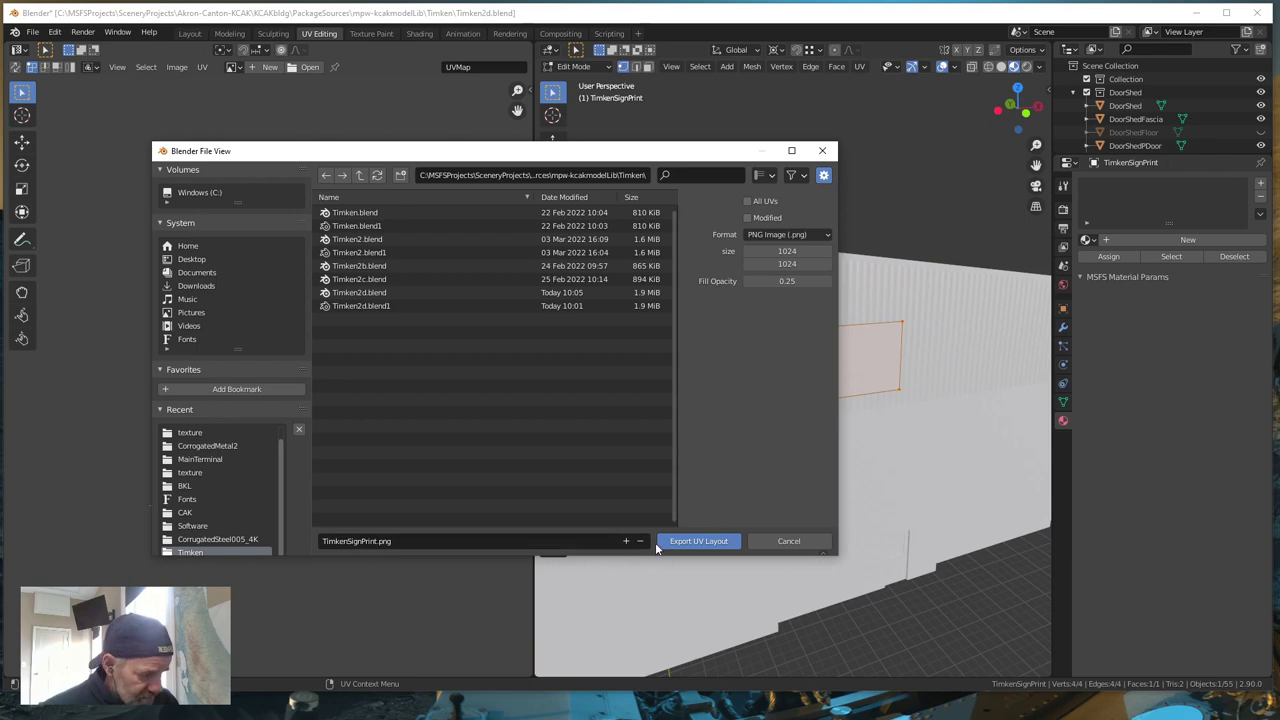
{"action": "left_click", "coordinate": [695, 543]}
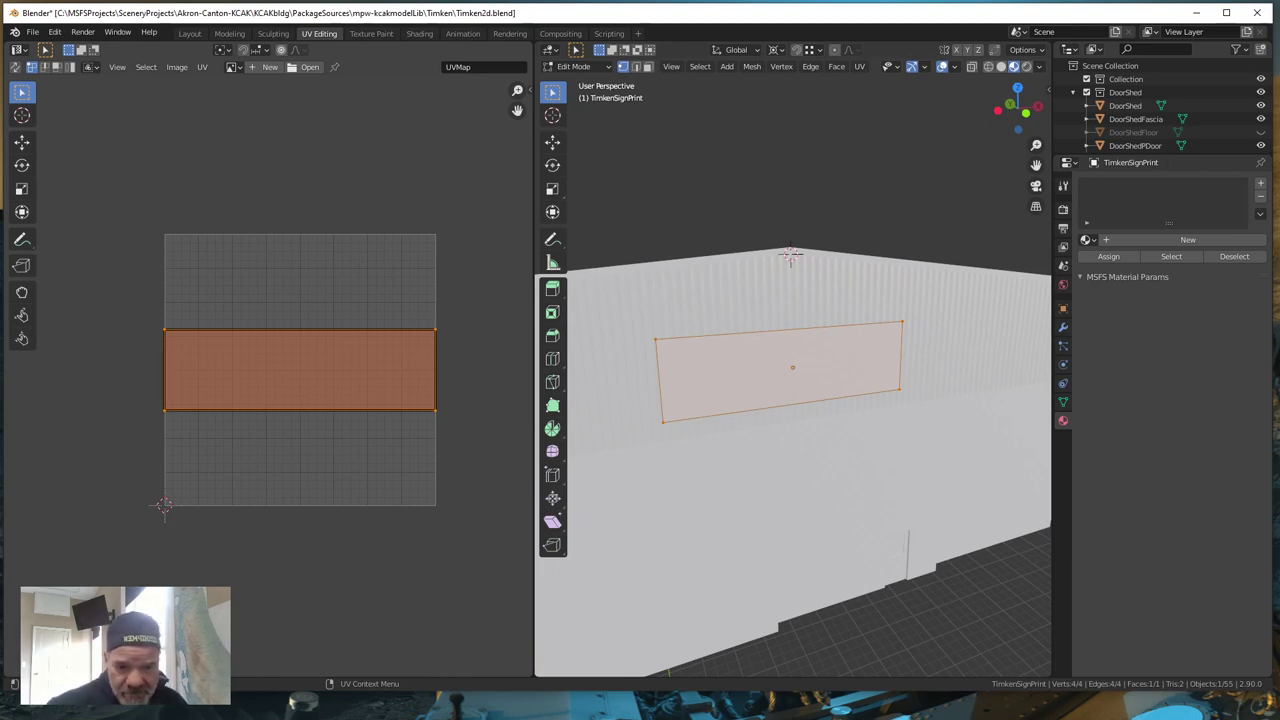
- Switch to Krita and save the Brick19.kra document
{"action": "key", "text": "alt+Tab"}
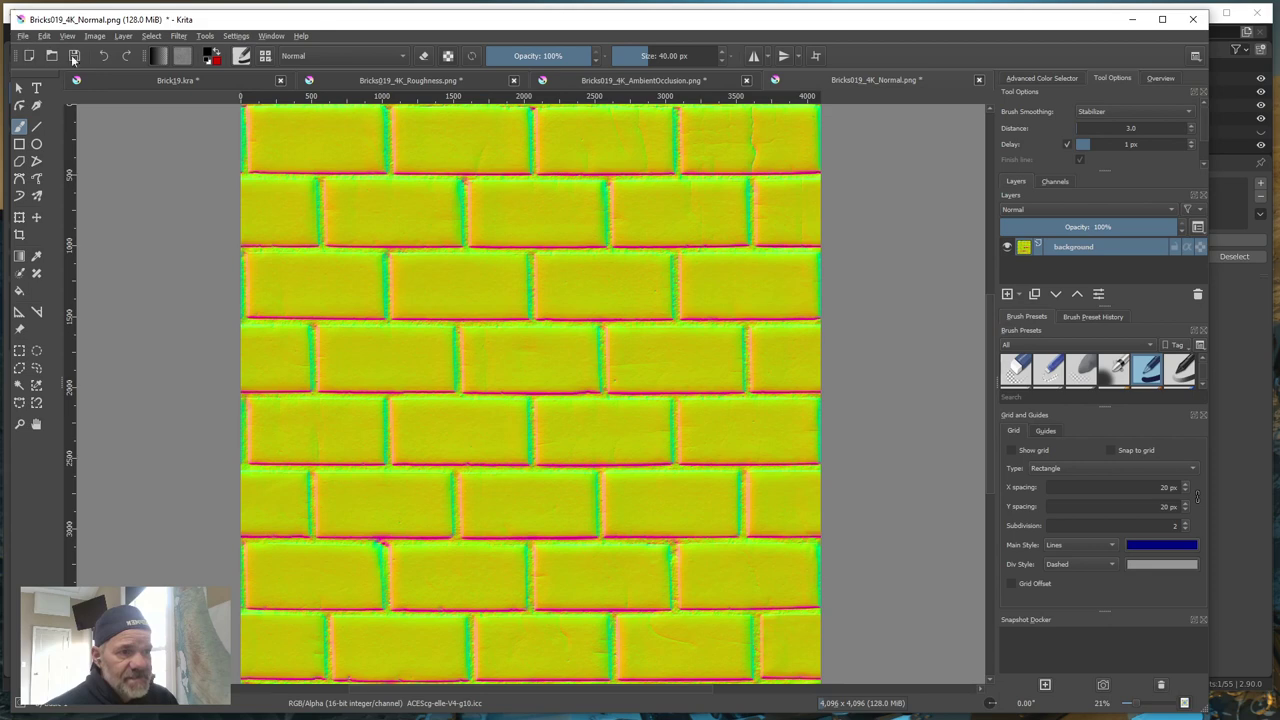
{"action": "left_click", "coordinate": [175, 79]}
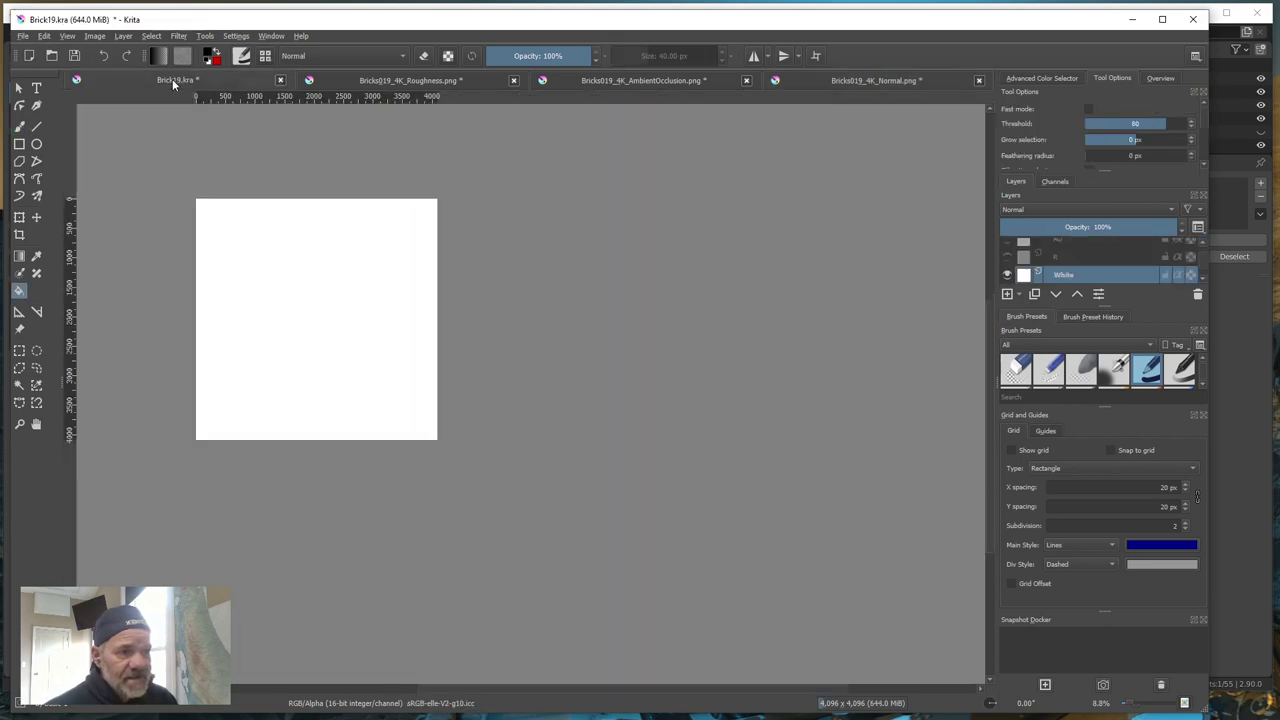
{"action": "left_click", "coordinate": [23, 36]}
{"action": "left_click", "coordinate": [40, 93]}
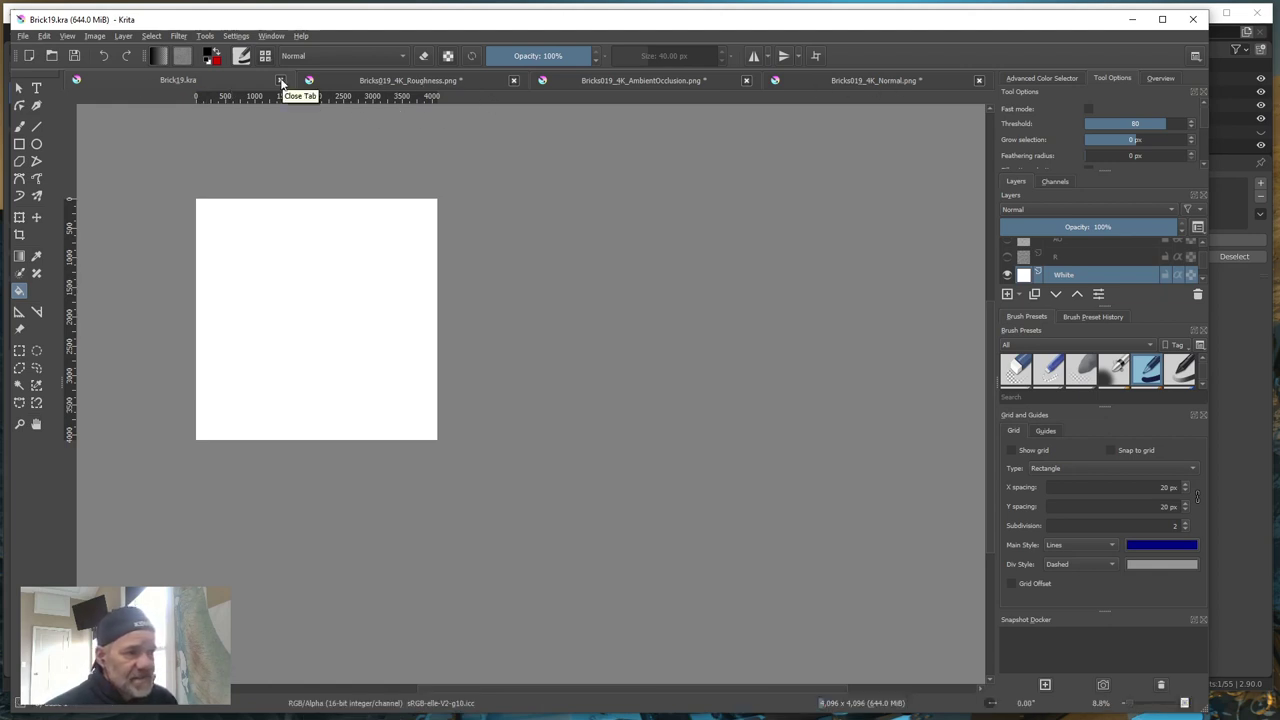
- Close all documents, discarding changes to the Roughness, AmbientOcclusion and Normal textures
{"action": "left_click", "coordinate": [24, 36]}
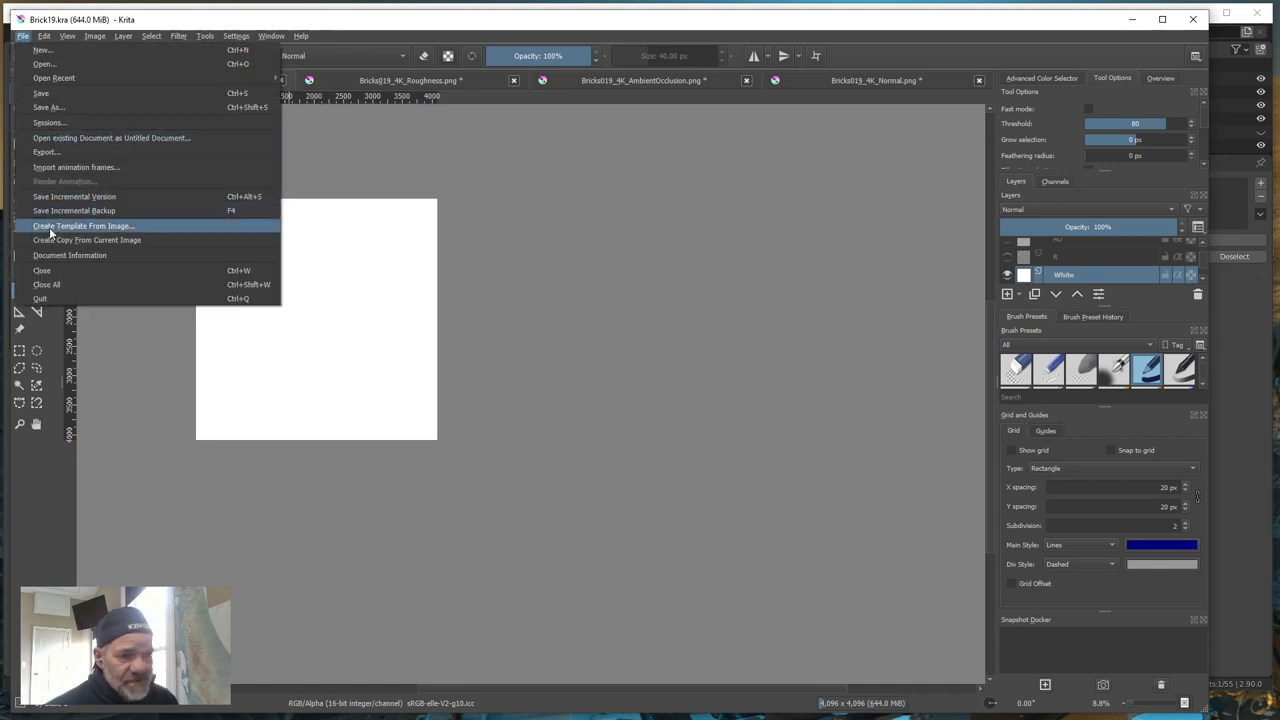
{"action": "left_click", "coordinate": [46, 284]}
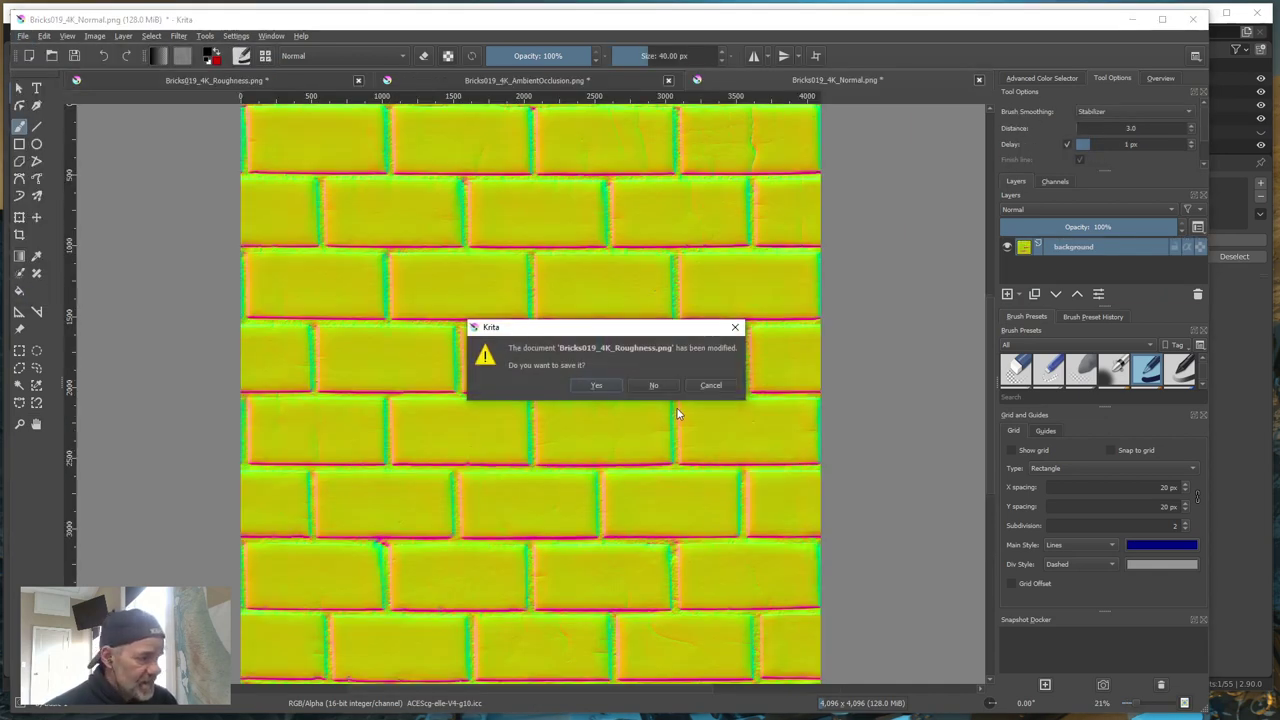
{"action": "left_click", "coordinate": [660, 386]}
{"action": "left_click", "coordinate": [669, 386]}
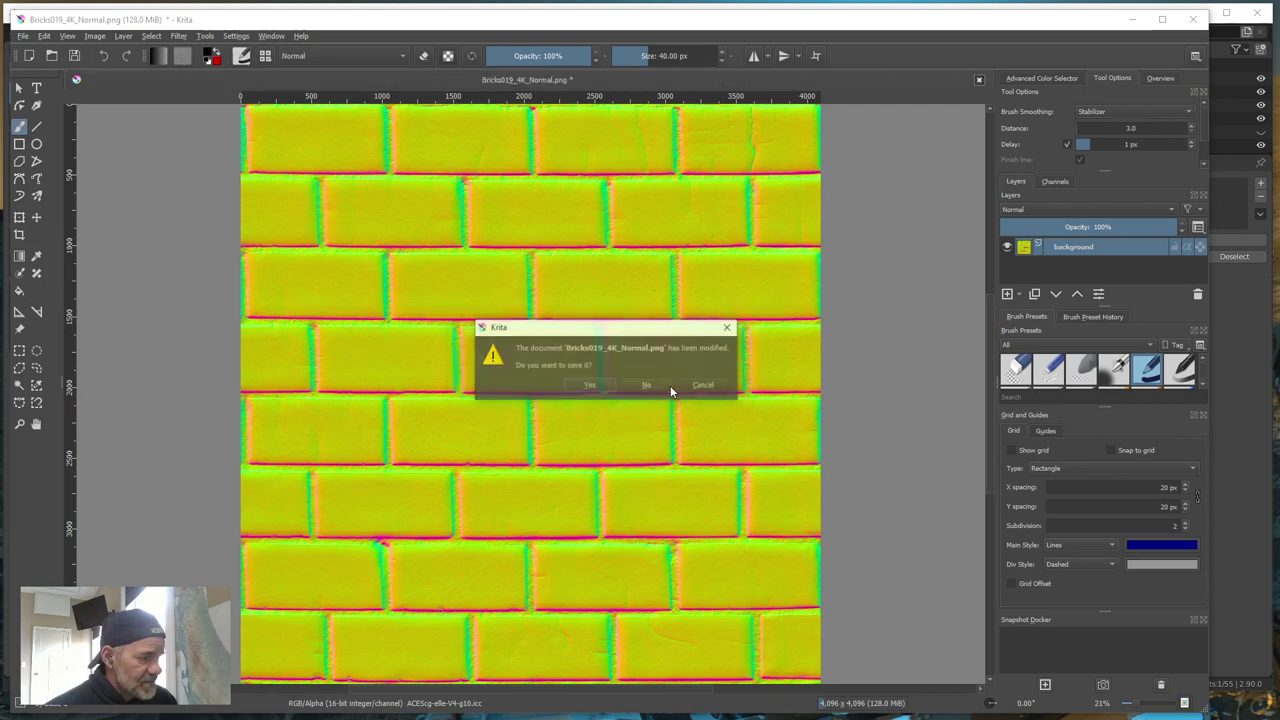
{"action": "left_click", "coordinate": [652, 386]}
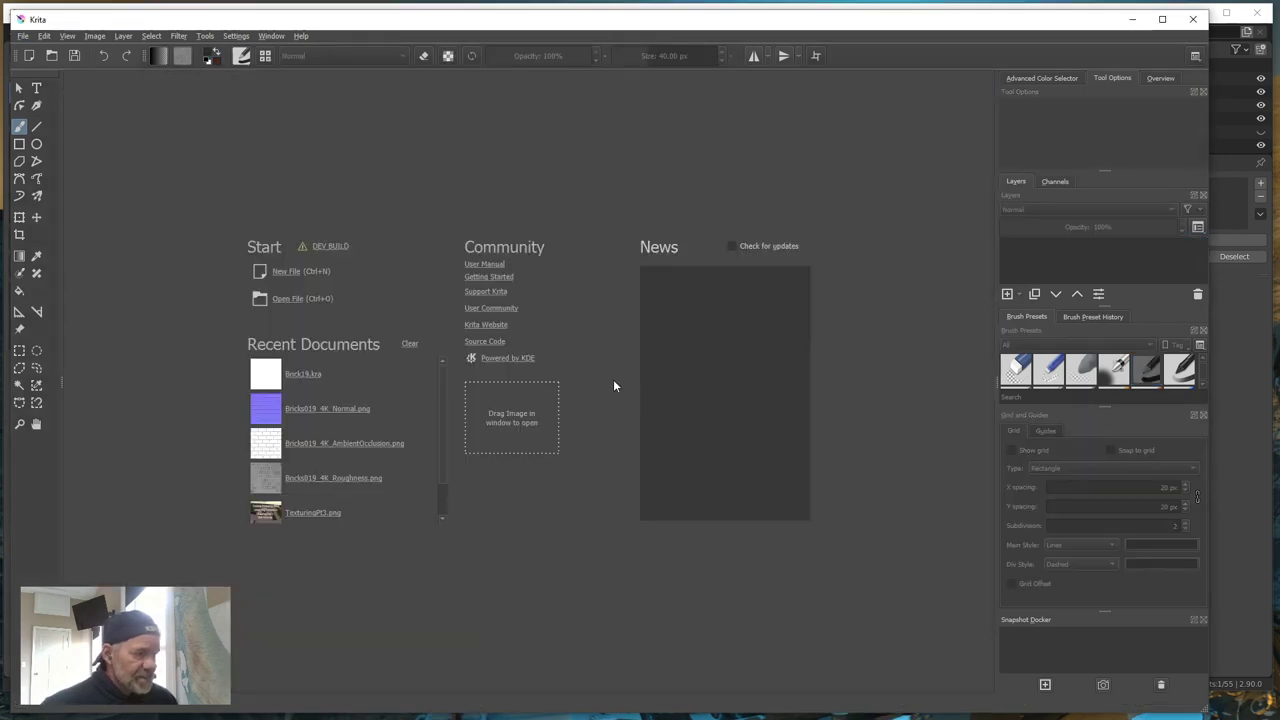
- Open TimkenSignPrint.png from SceneryProjects > Akron-Canton-KCAK > KCAKbldg > ... > Timken as a new canvas
{"action": "left_click", "coordinate": [285, 299]}
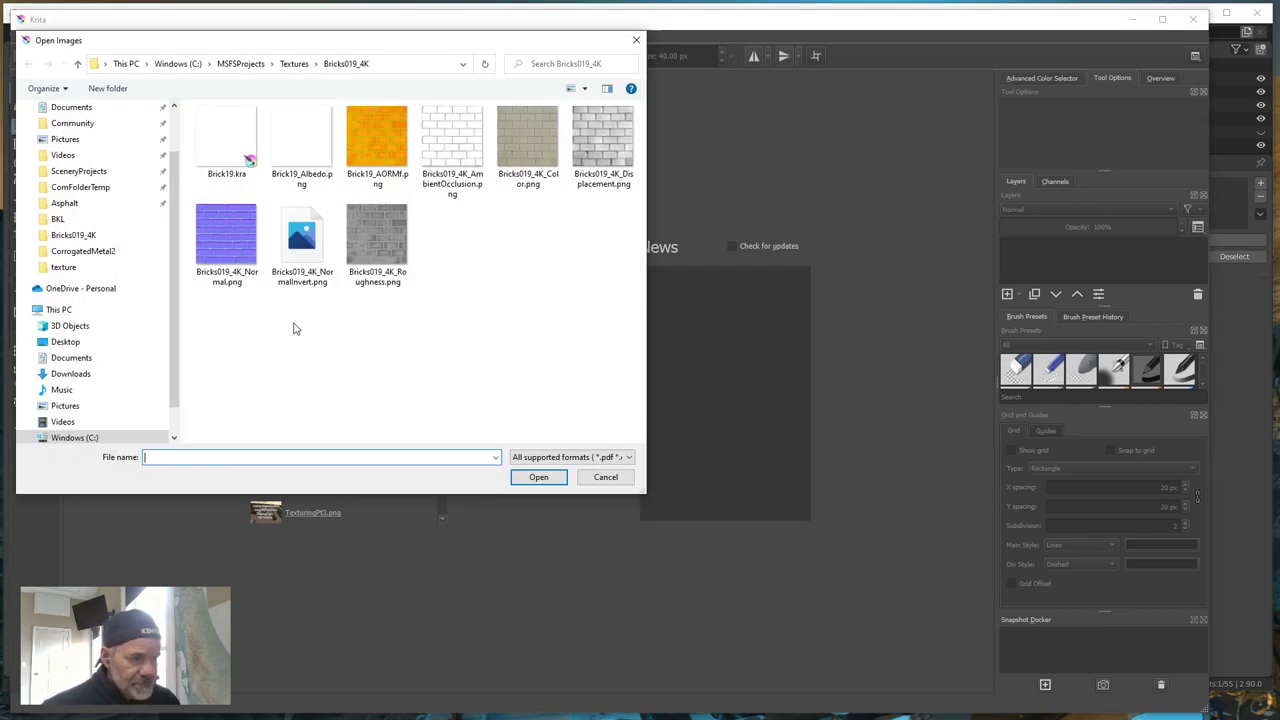
{"action": "left_click", "coordinate": [241, 64]}
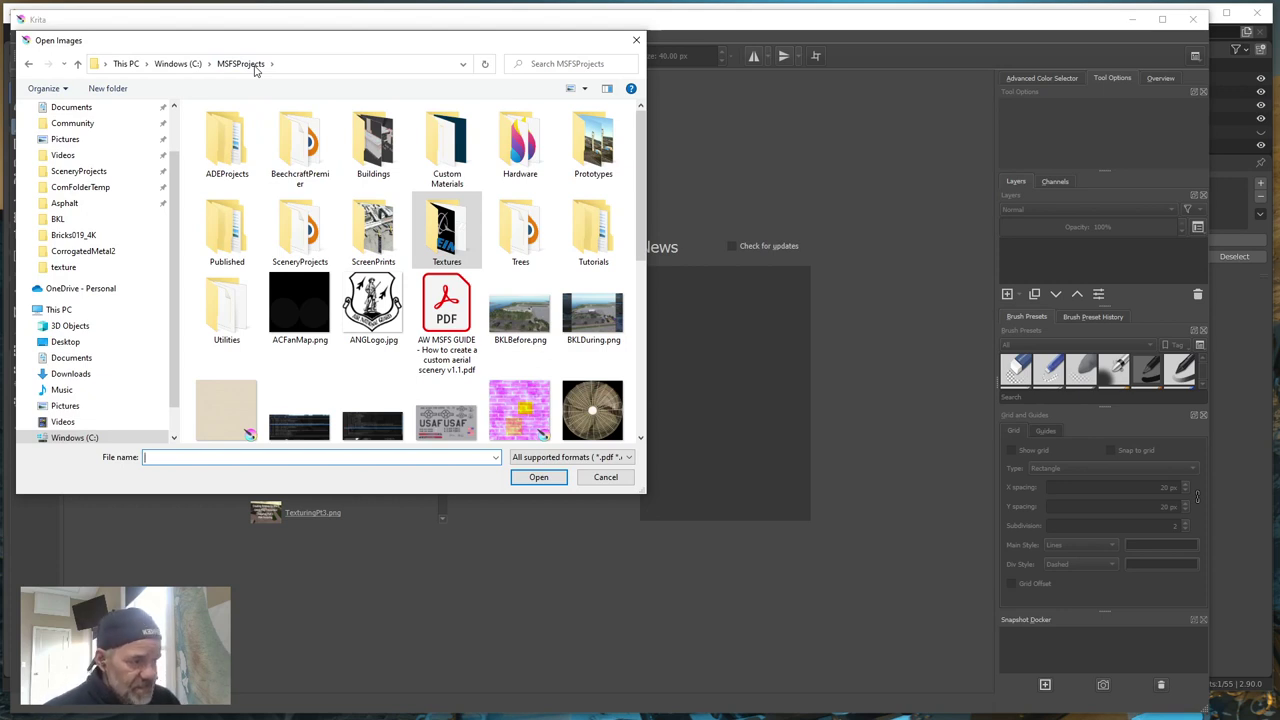
{"action": "left_click", "coordinate": [305, 240]}
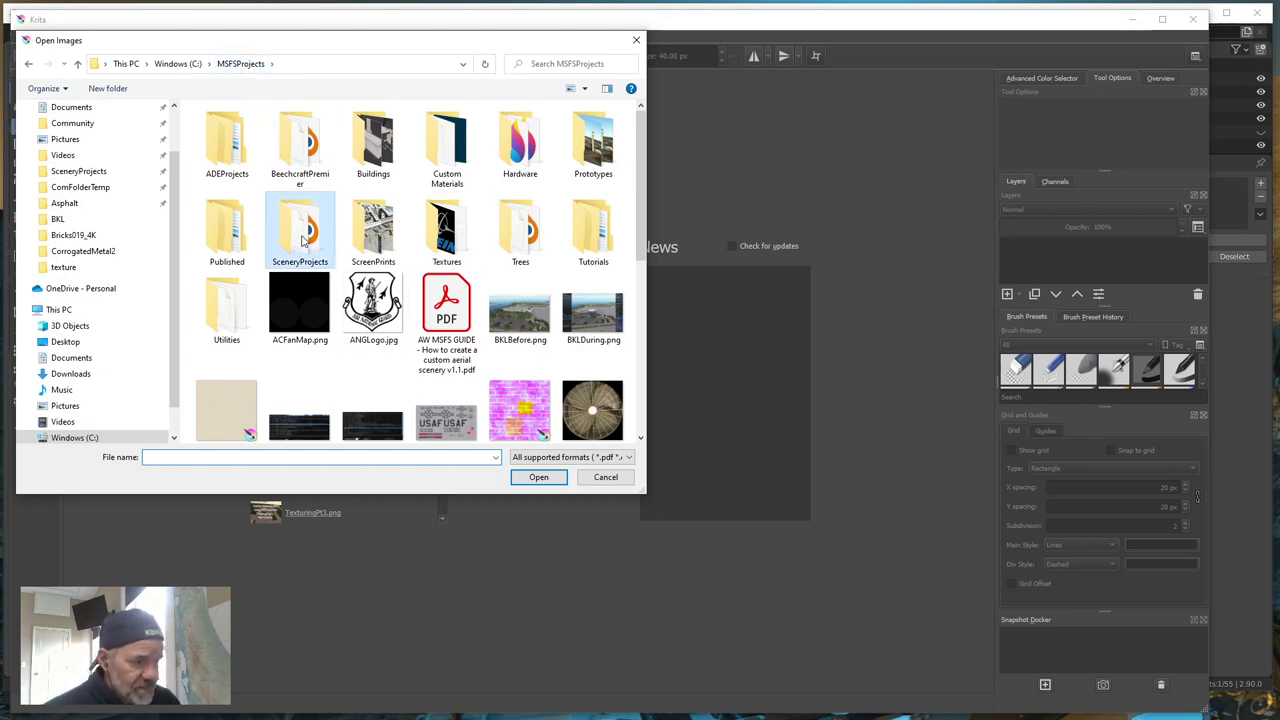
{"action": "double_click", "coordinate": [302, 240]}
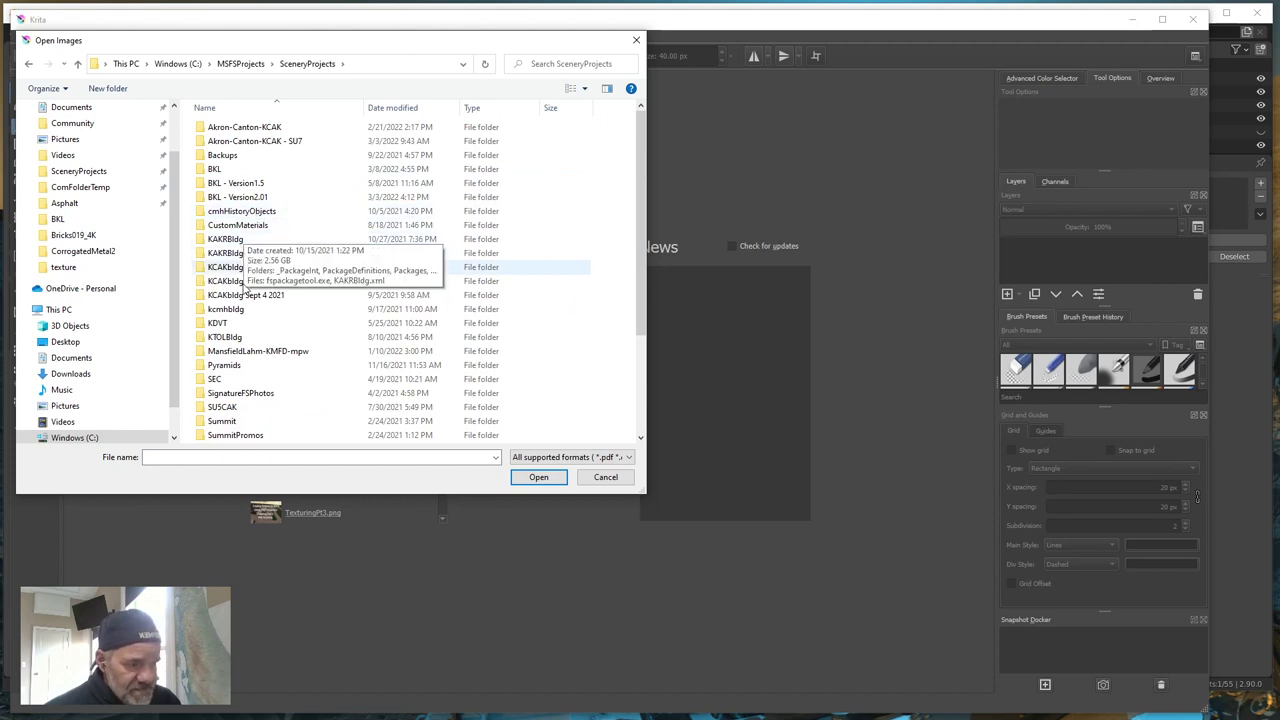
{"action": "double_click", "coordinate": [242, 128]}
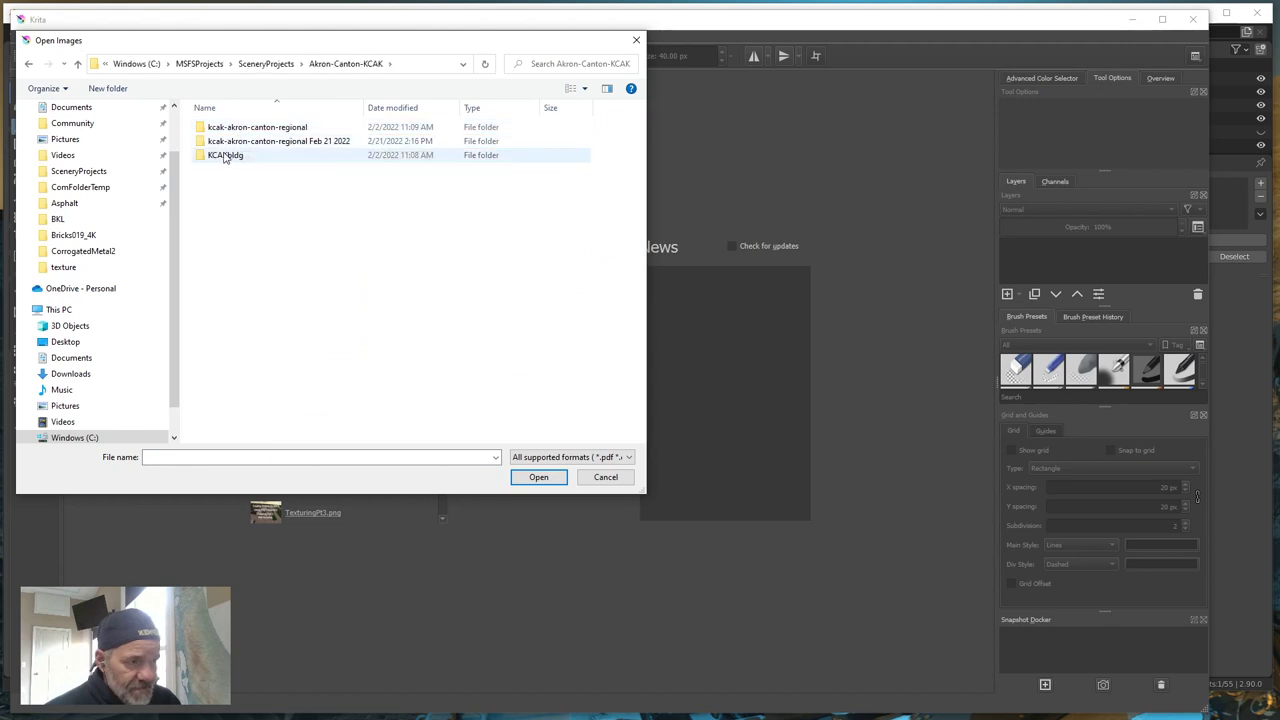
{"action": "double_click", "coordinate": [222, 157]}
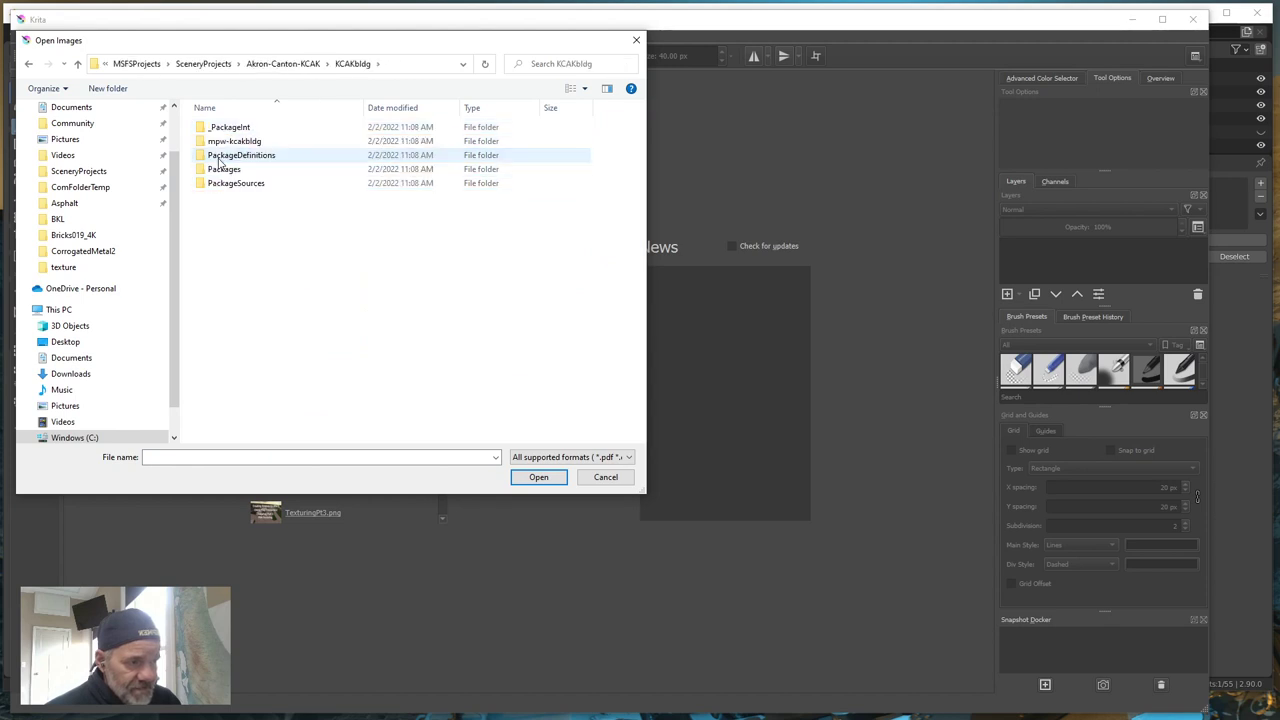
{"action": "double_click", "coordinate": [228, 184]}
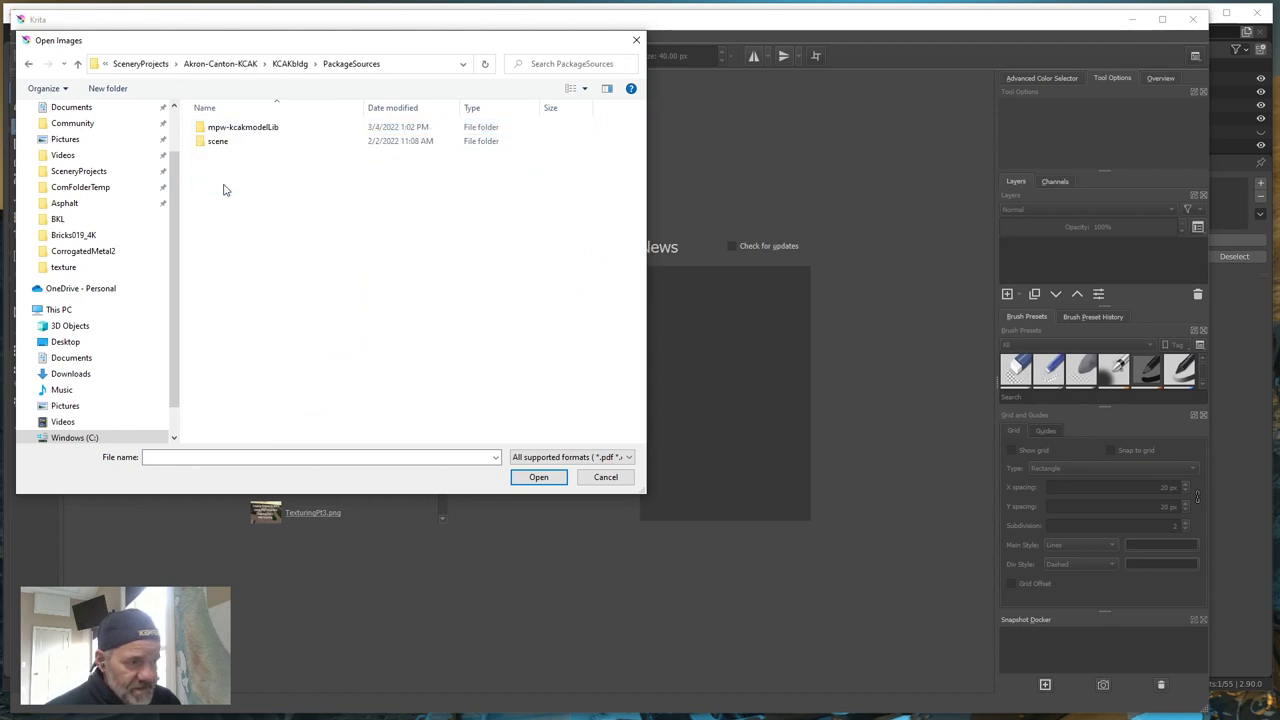
{"action": "double_click", "coordinate": [232, 128]}
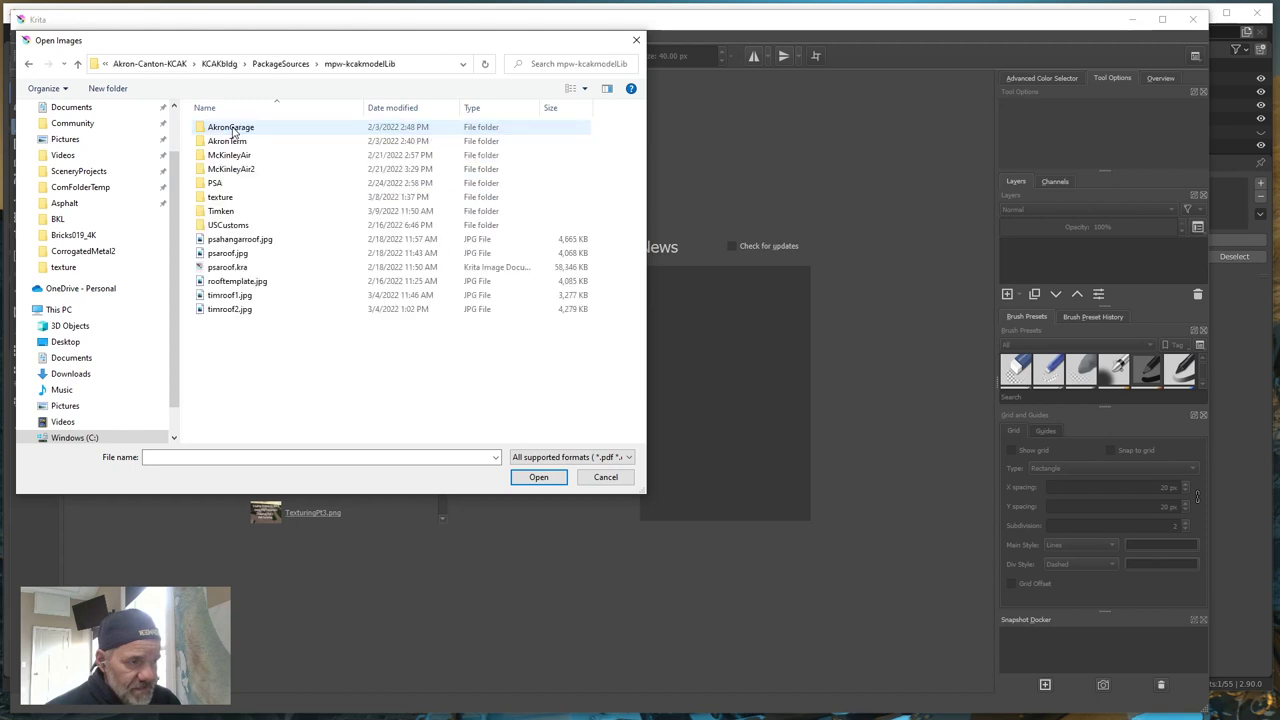
{"action": "double_click", "coordinate": [222, 212]}
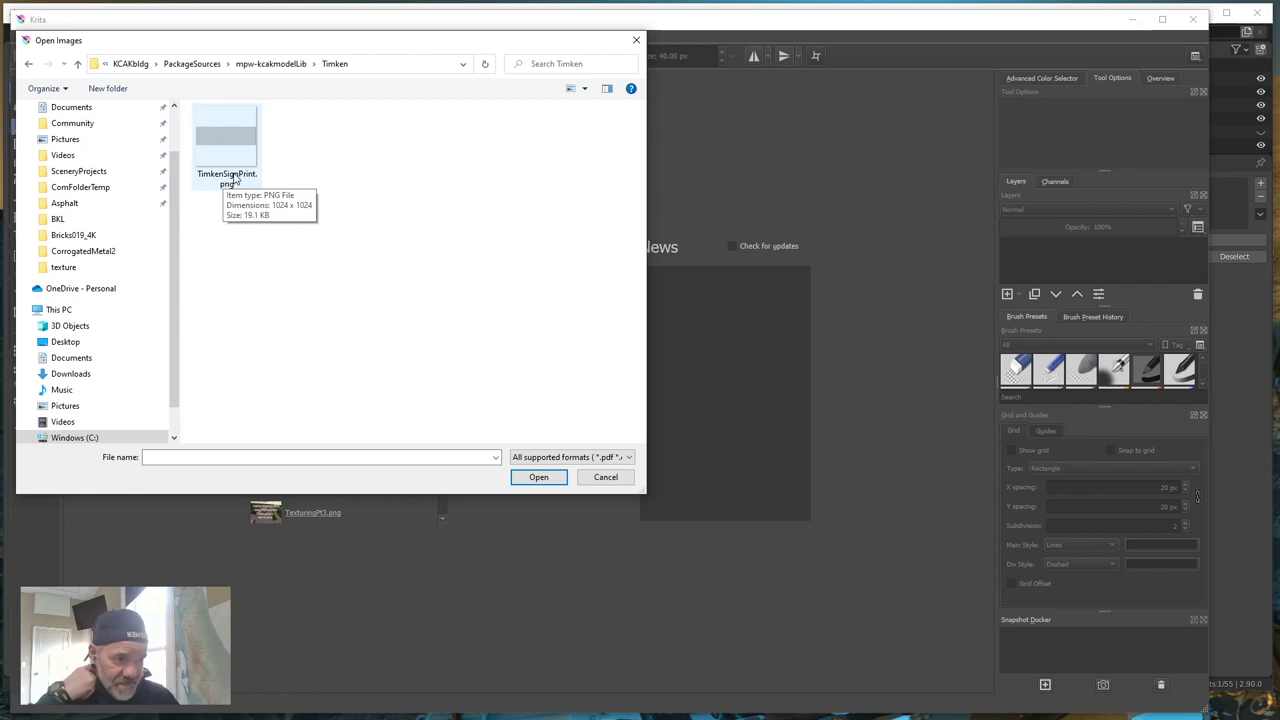
{"action": "left_click", "coordinate": [235, 180]}
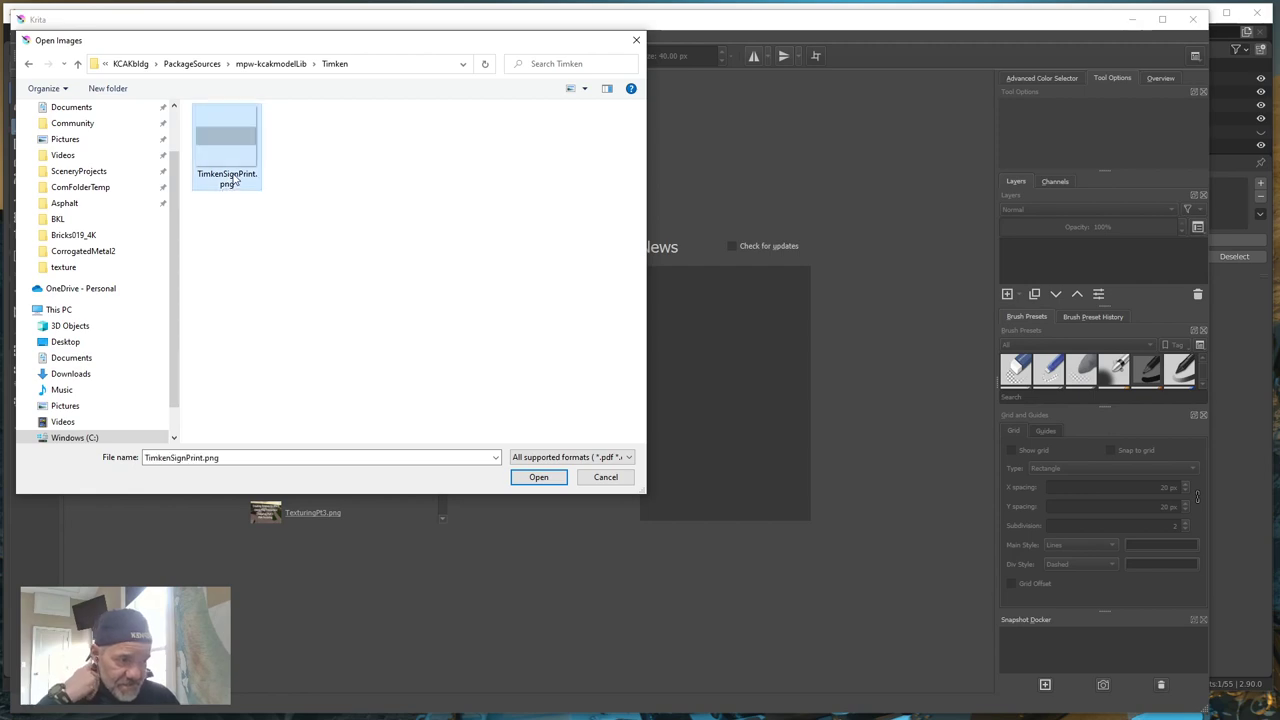
{"action": "left_click", "coordinate": [538, 477]}
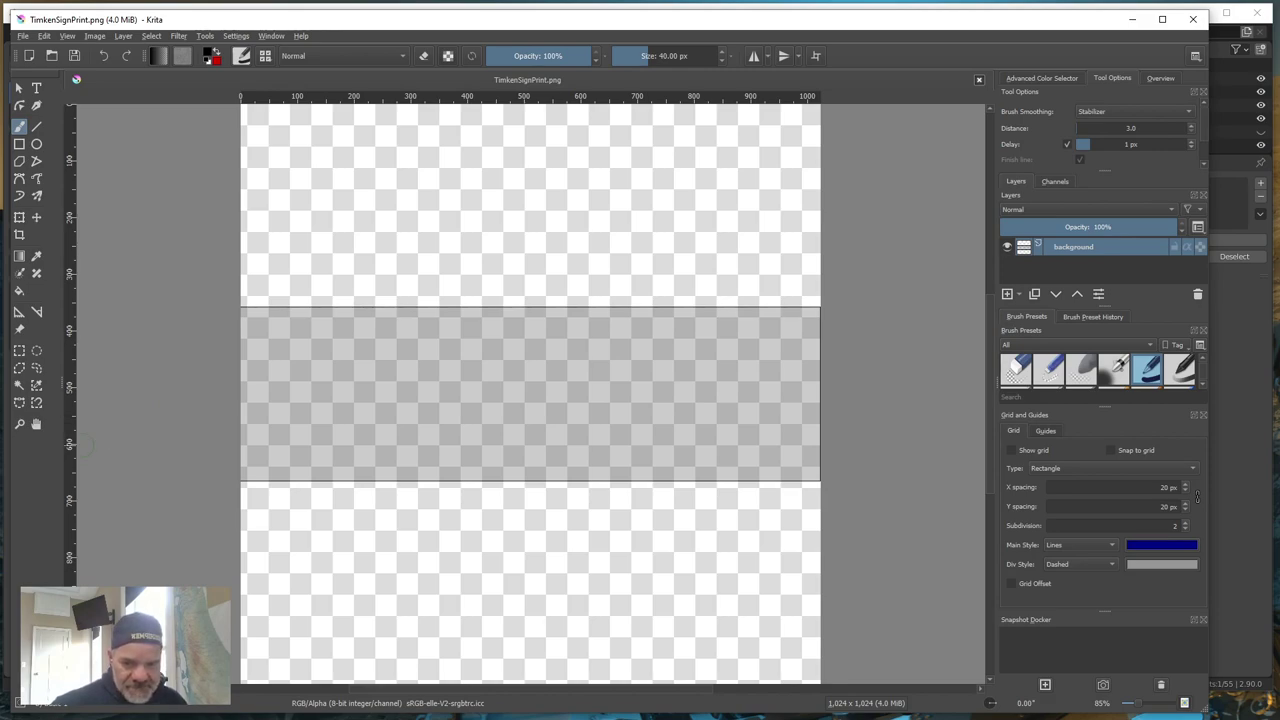
{"action": "key", "text": "alt+Tab"}
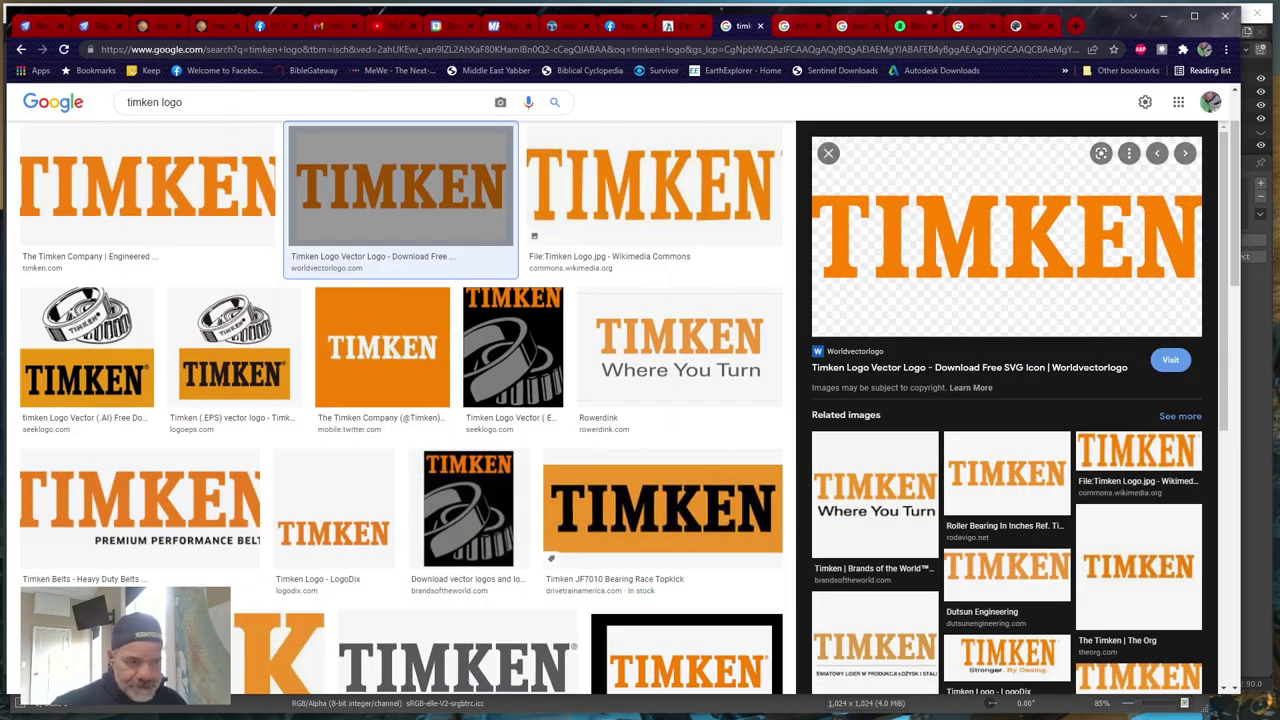
- Save the previewed TIMKEN logo as timken-logo.svg in Prototypes\CAK, then minimize Chrome
{"action": "right_click", "coordinate": [983, 242]}
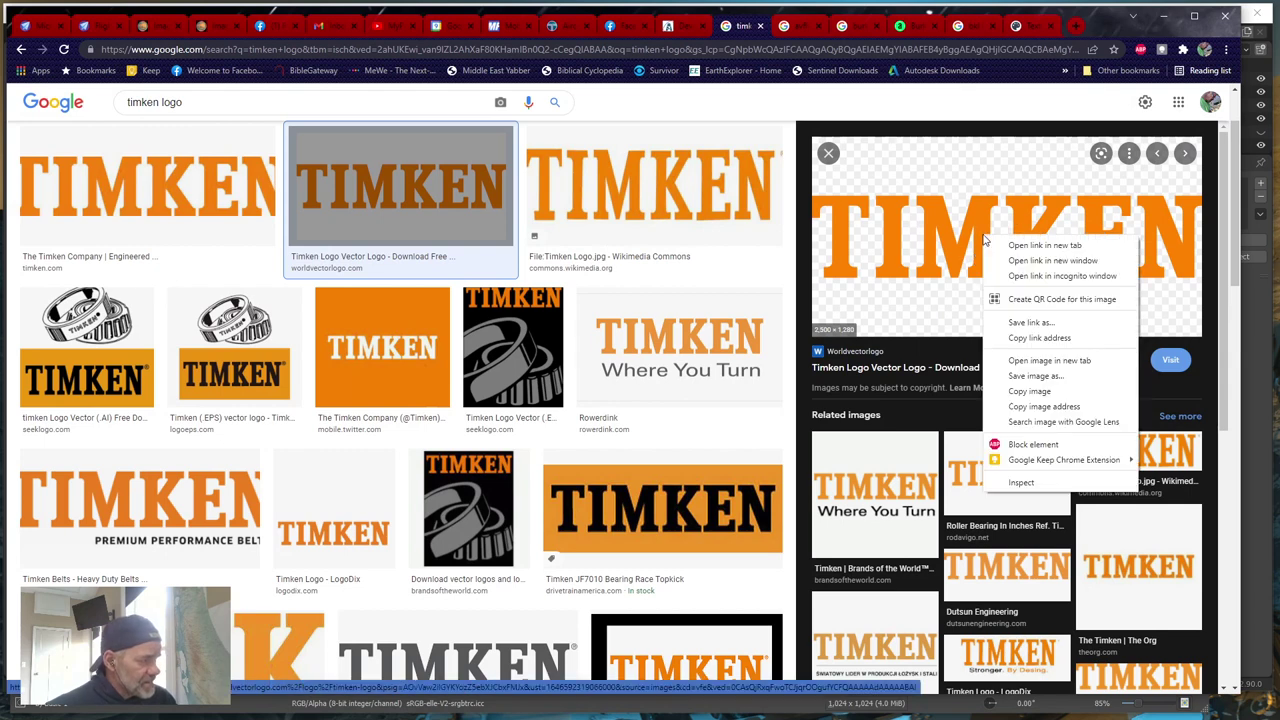
{"action": "left_click", "coordinate": [1022, 377]}
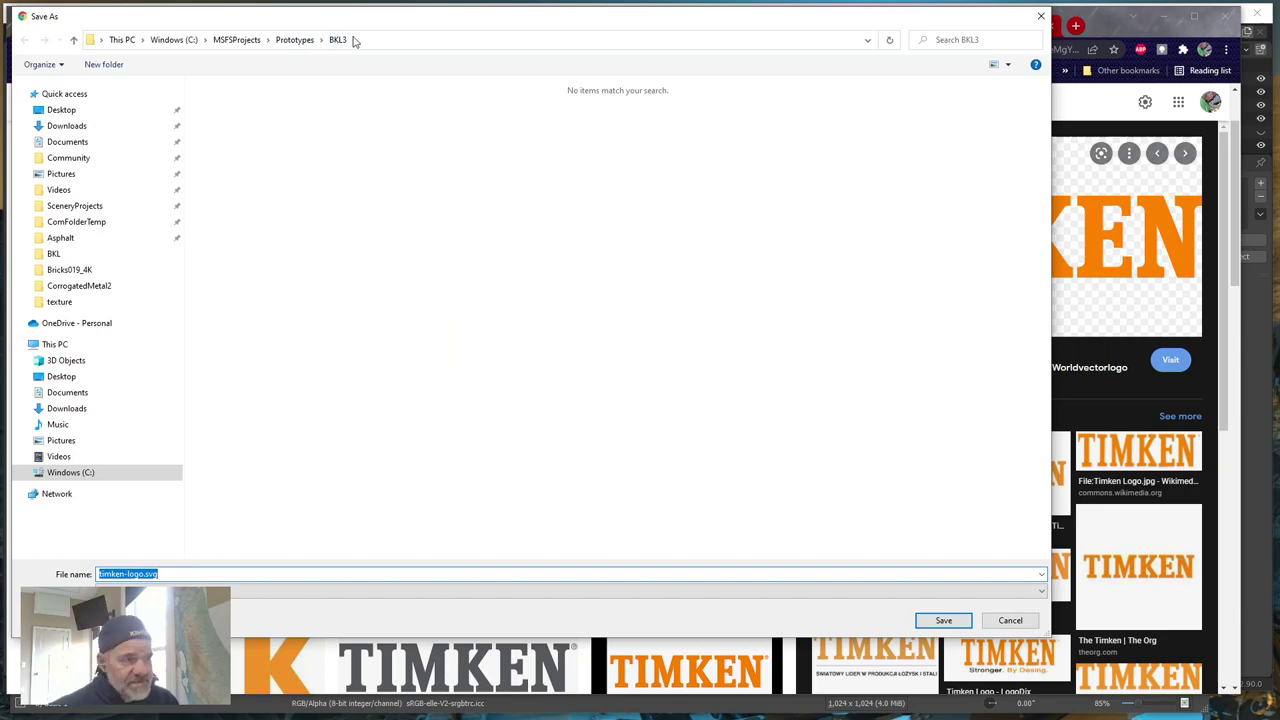
{"action": "left_click", "coordinate": [296, 41]}
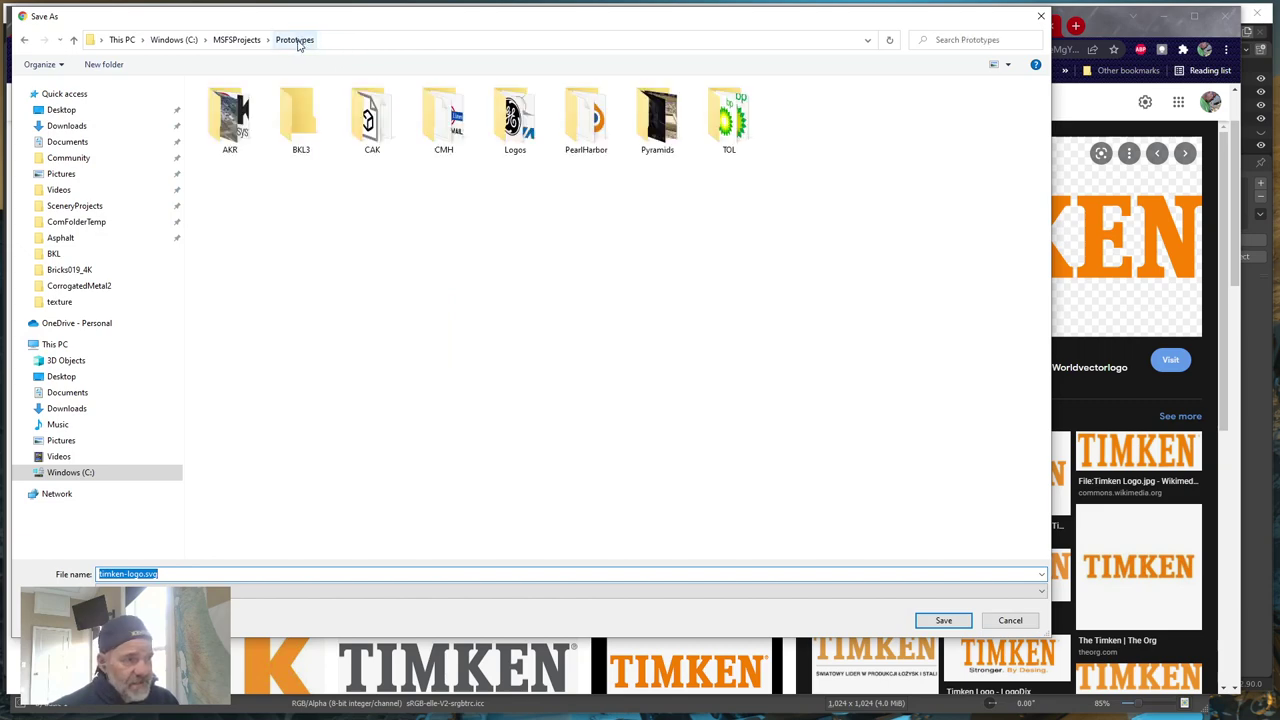
{"action": "double_click", "coordinate": [379, 130]}
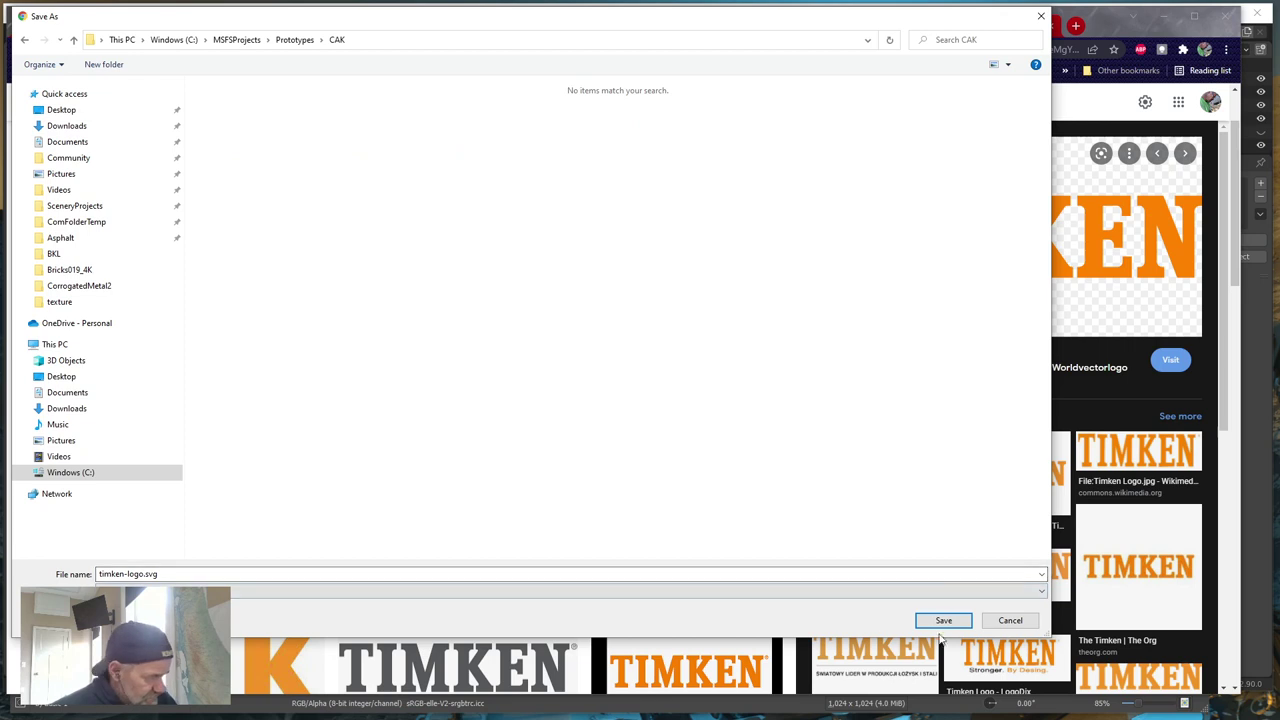
{"action": "left_click", "coordinate": [797, 592]}
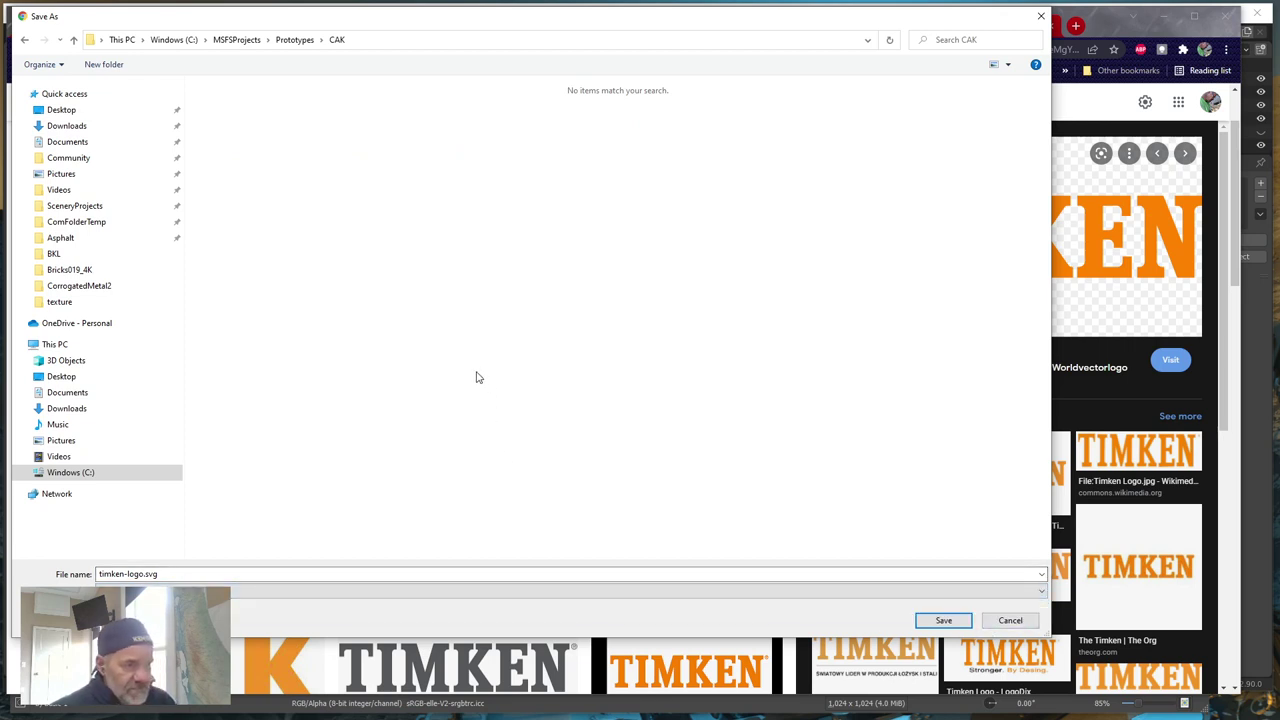
{"action": "left_click", "coordinate": [942, 621]}
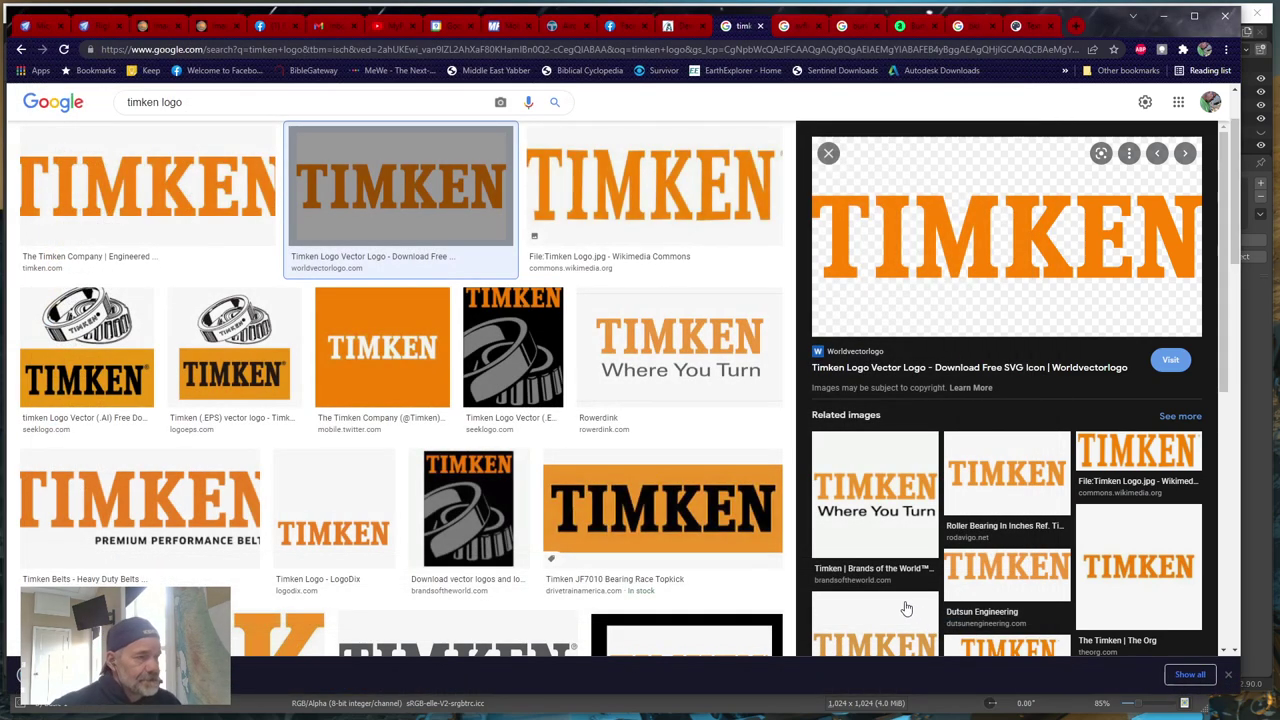
{"action": "left_click", "coordinate": [1165, 17]}
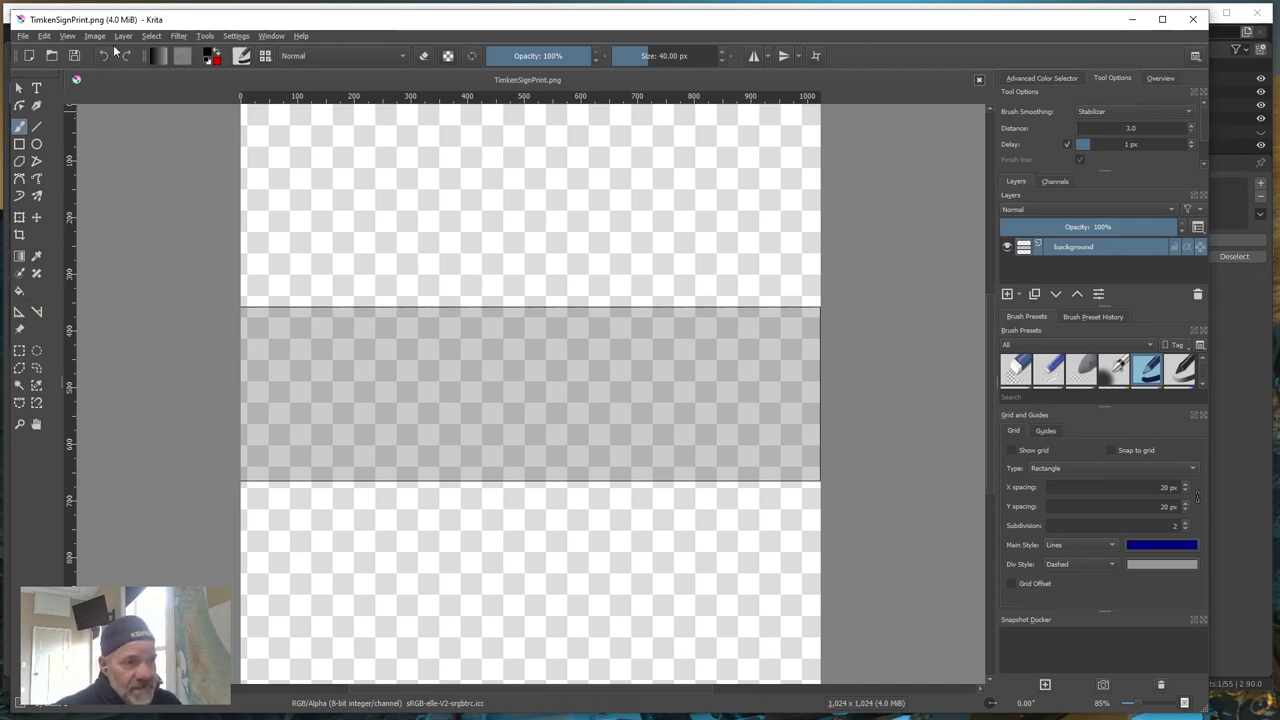
- Start Layer > Import Layer and browse to the MSFSProjects > Prototypes > CAK folder
{"action": "left_click", "coordinate": [122, 36]}
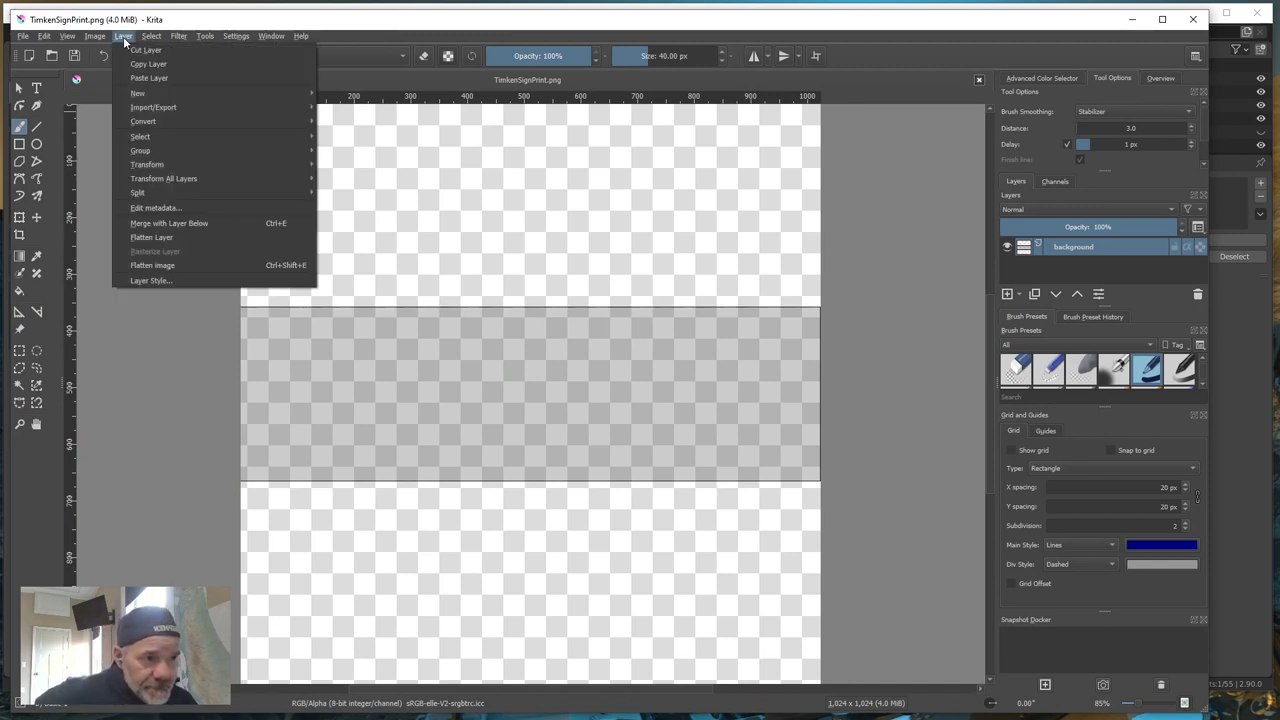
{"action": "mouse_move", "coordinate": [155, 107]}
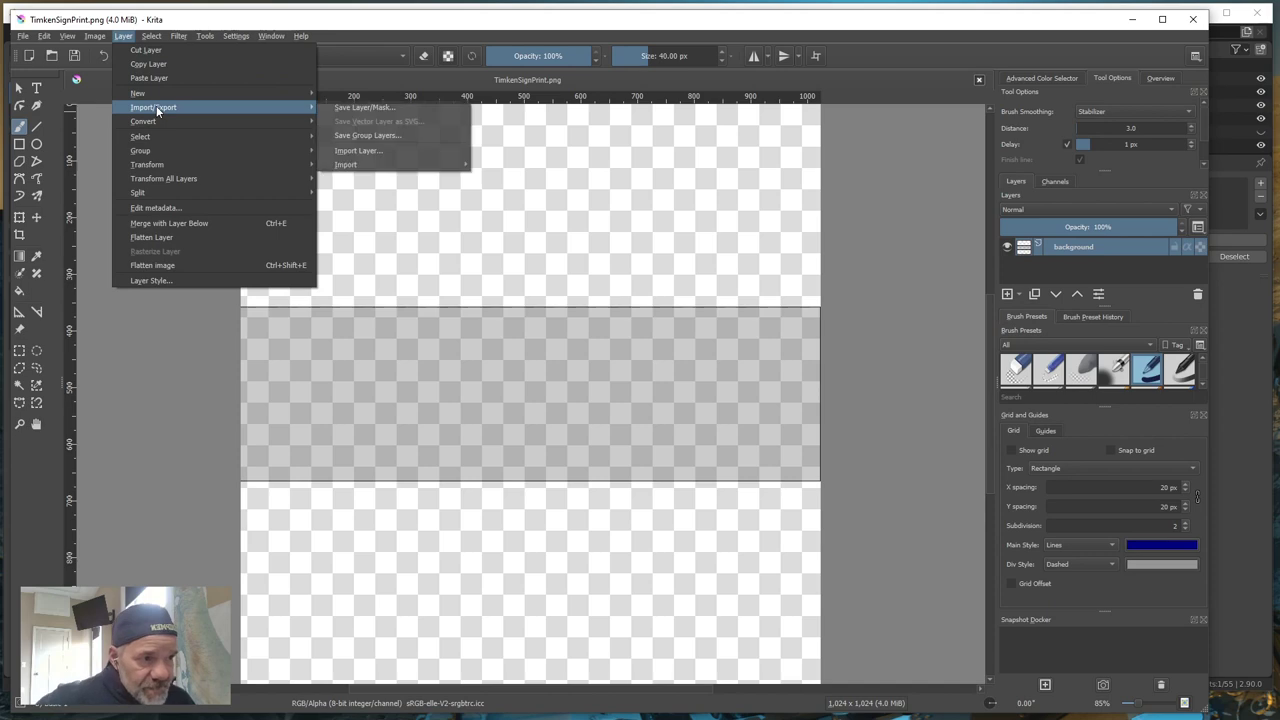
{"action": "left_click", "coordinate": [380, 150]}
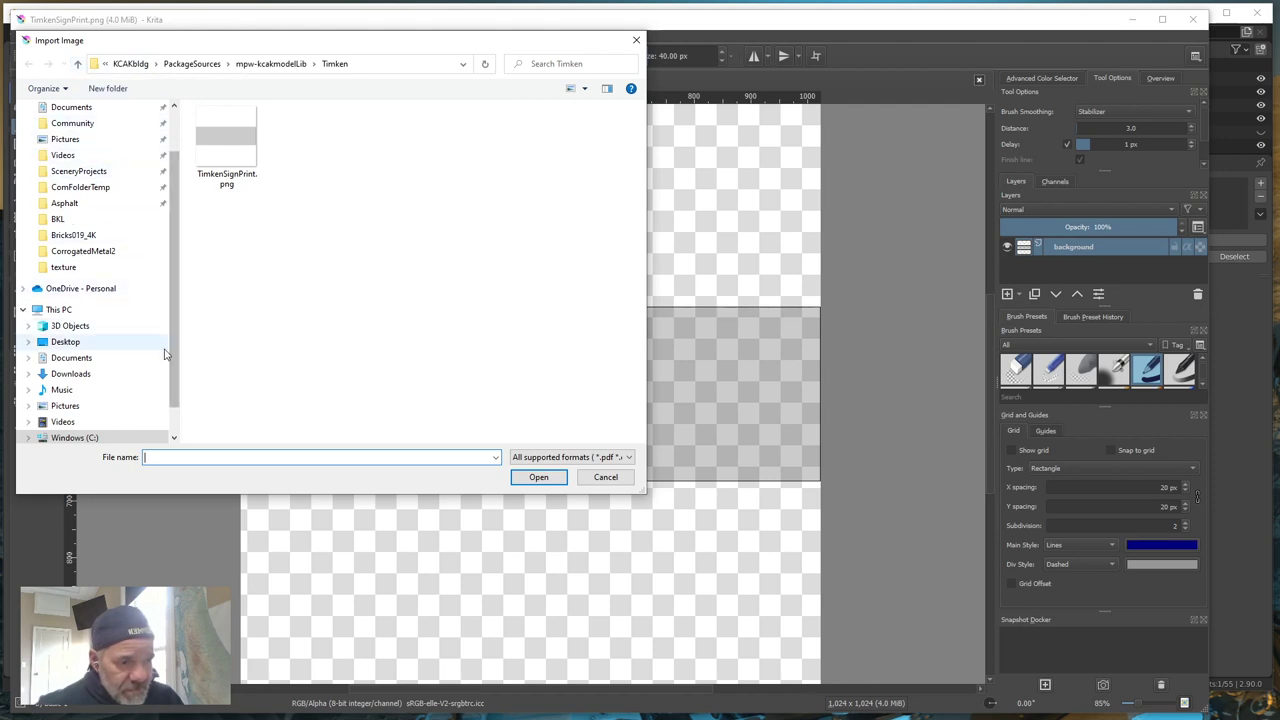
{"action": "scroll", "coordinate": [177, 354], "scroll_direction": "down", "scroll_amount": 1}
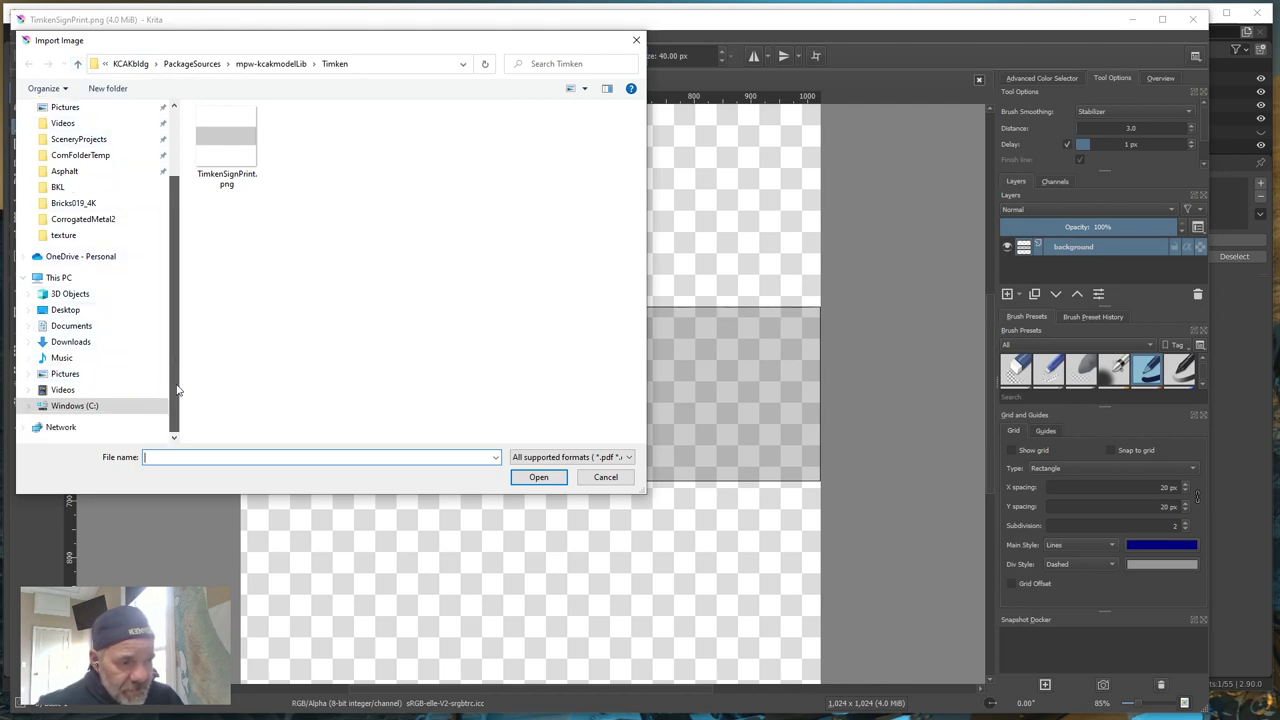
{"action": "left_click", "coordinate": [48, 404]}
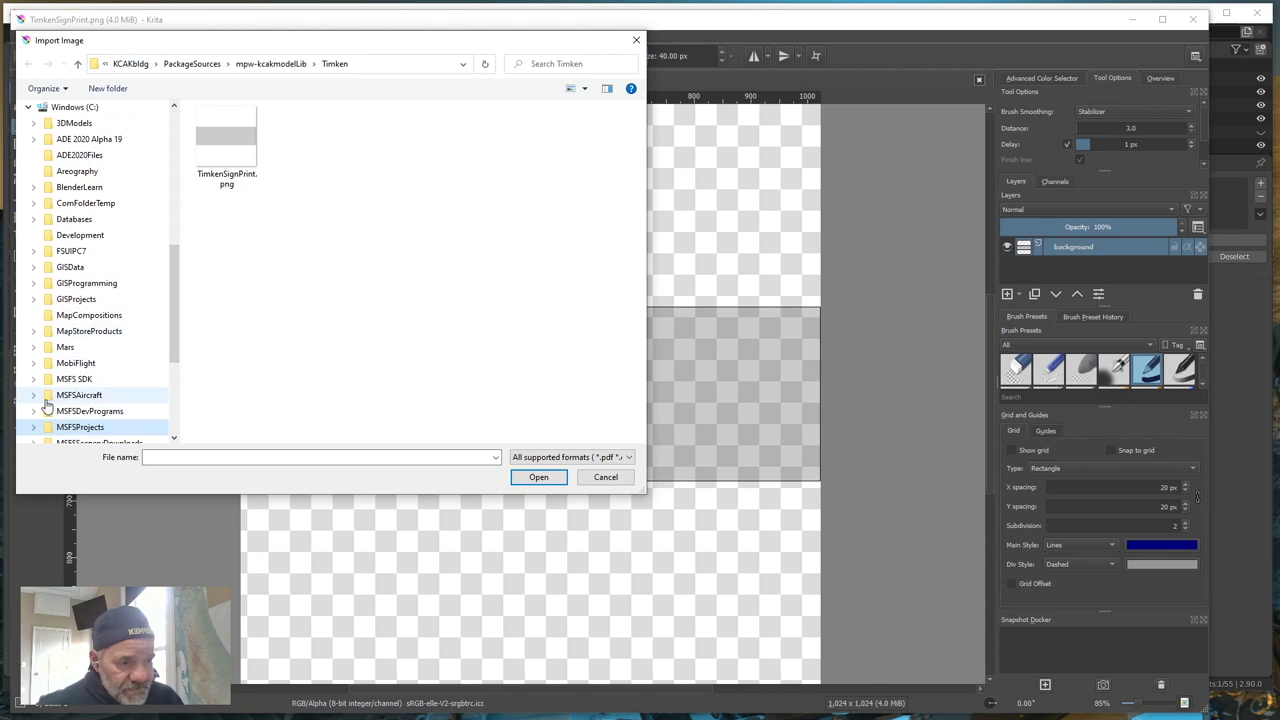
{"action": "left_click", "coordinate": [34, 429]}
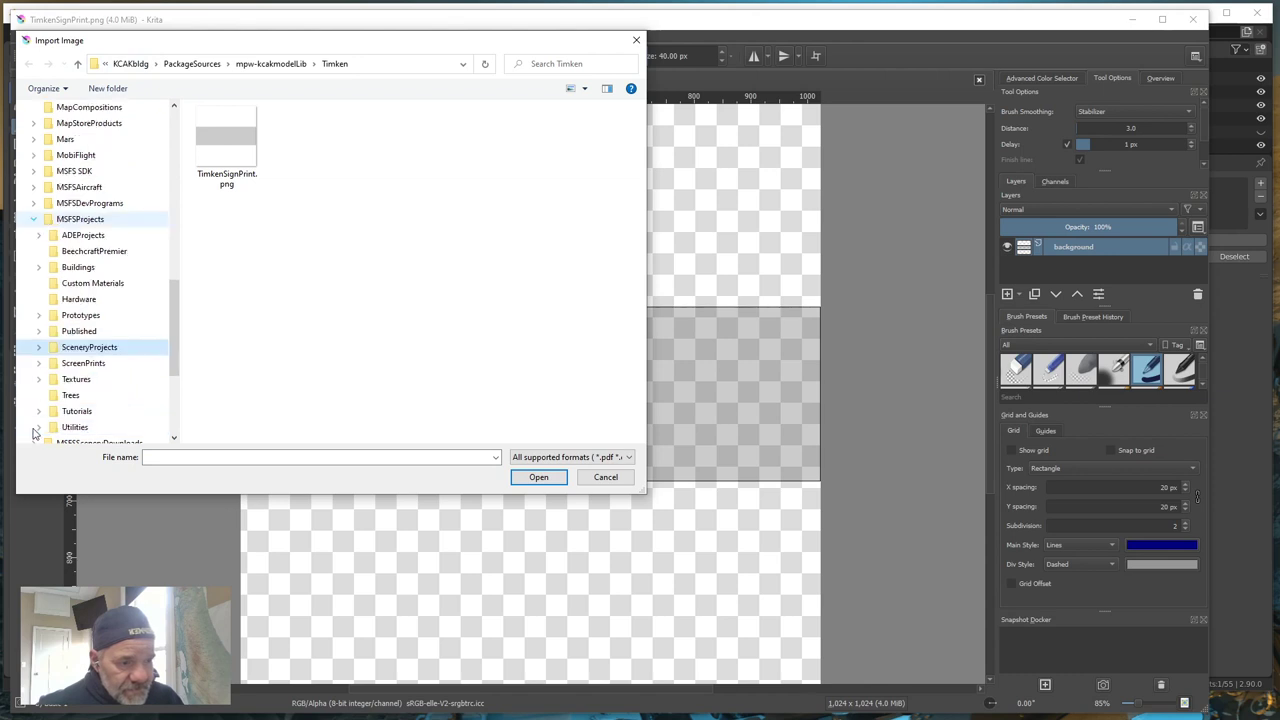
{"action": "left_click", "coordinate": [39, 315]}
{"action": "left_click", "coordinate": [74, 347]}
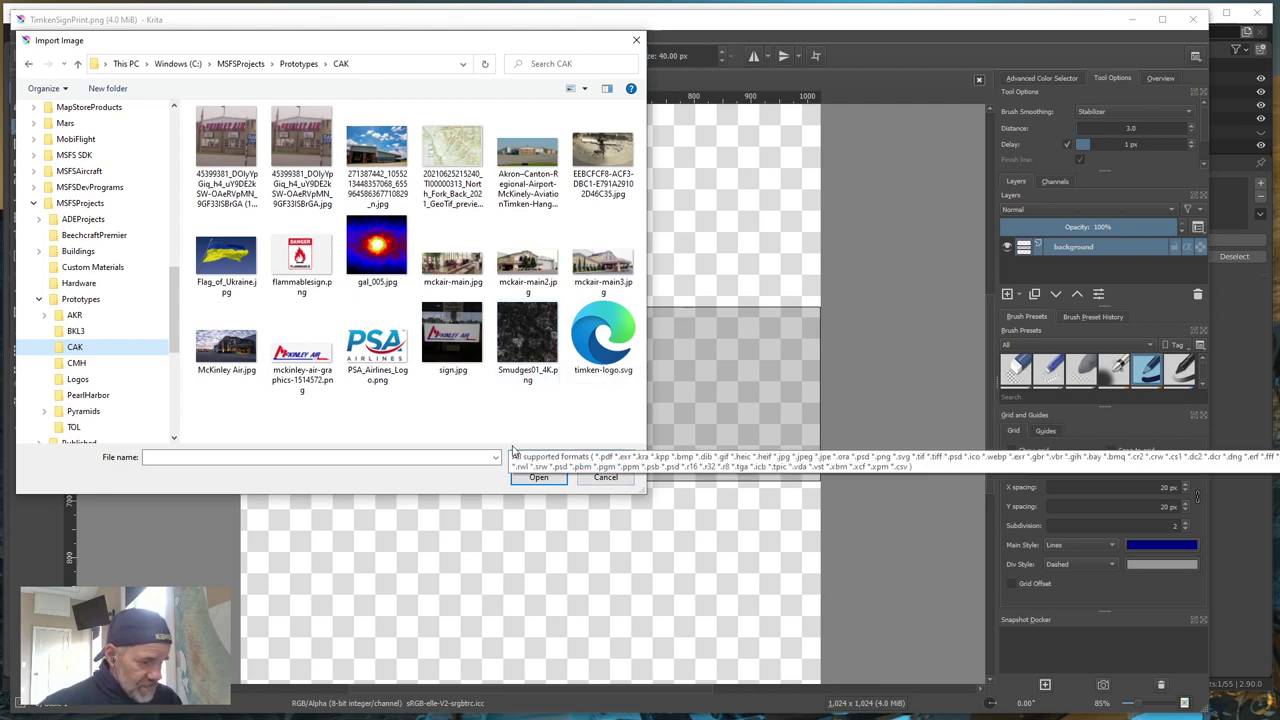
- Import timken-logo.svg as a new layer at 300 ppi
{"action": "left_click", "coordinate": [315, 456]}
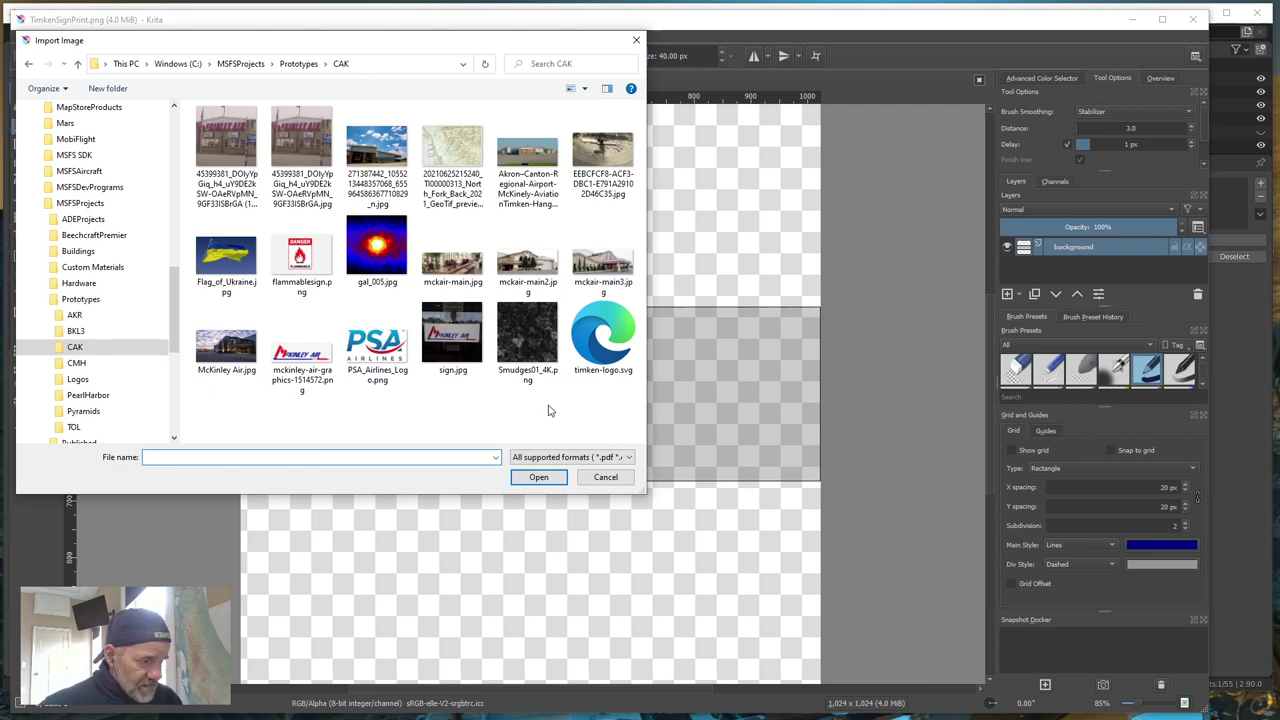
{"action": "left_click", "coordinate": [603, 345]}
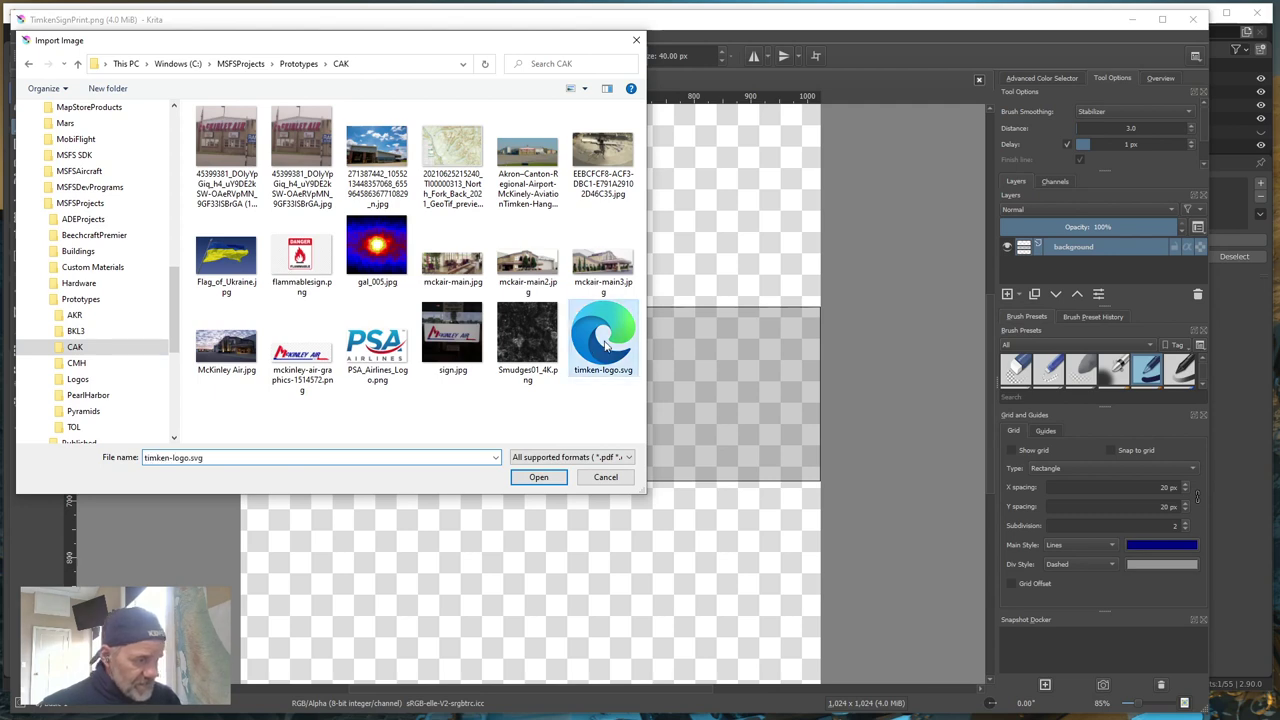
{"action": "left_click", "coordinate": [539, 477]}
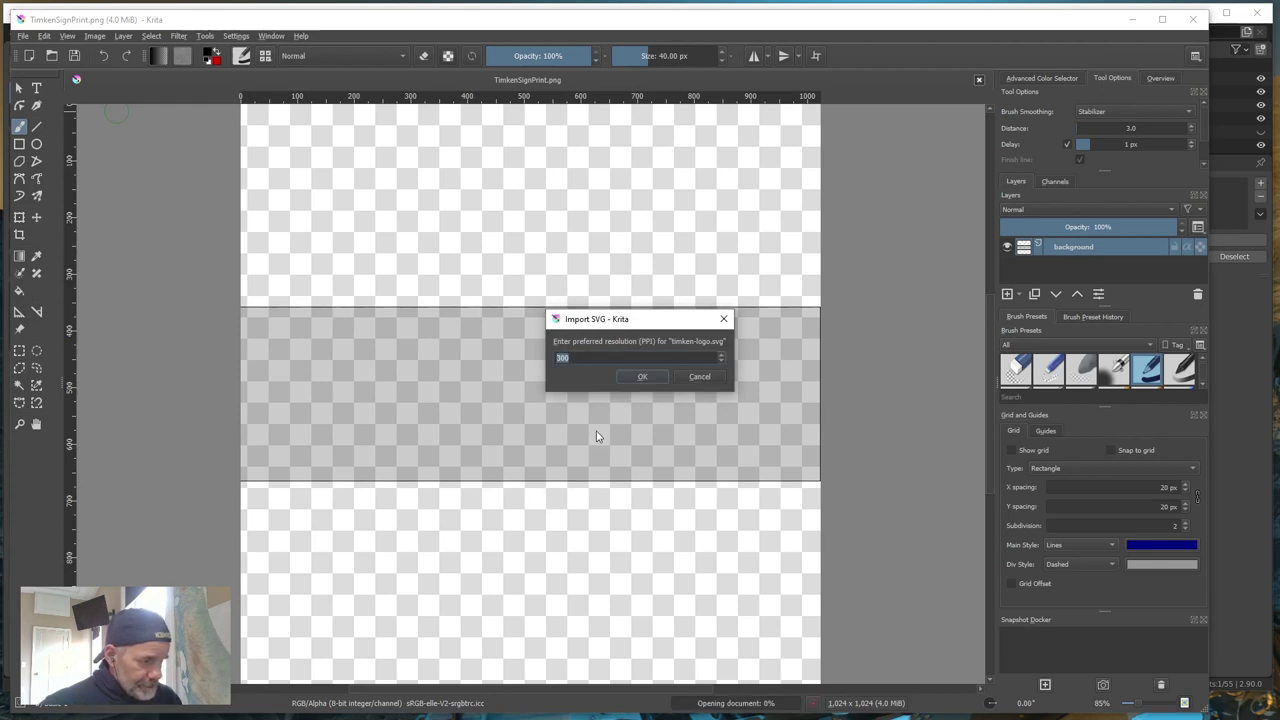
{"action": "left_click", "coordinate": [642, 375]}
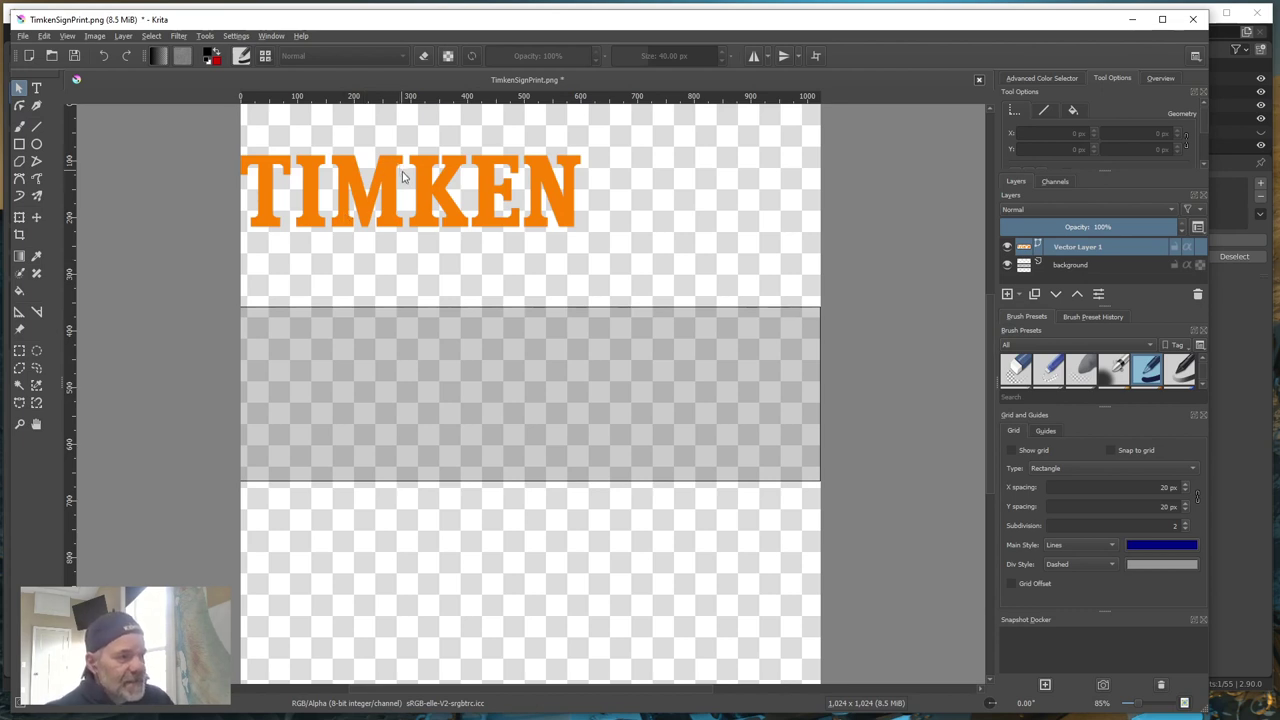
- Move the TIMKEN logo down into the grey band and scale it up to fill the strip
{"action": "left_click", "coordinate": [36, 219]}
{"action": "left_click_drag", "start_coordinate": [376, 208], "coordinate": [385, 358]}
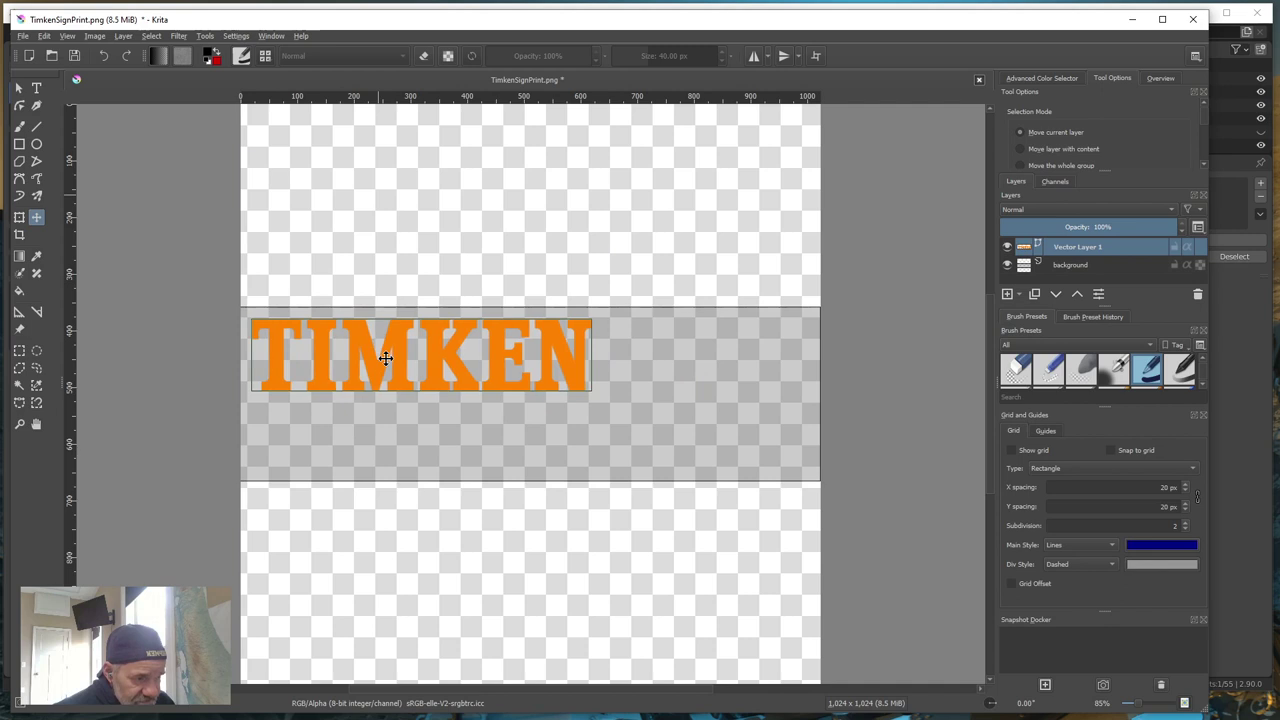
{"action": "left_click", "coordinate": [19, 219]}
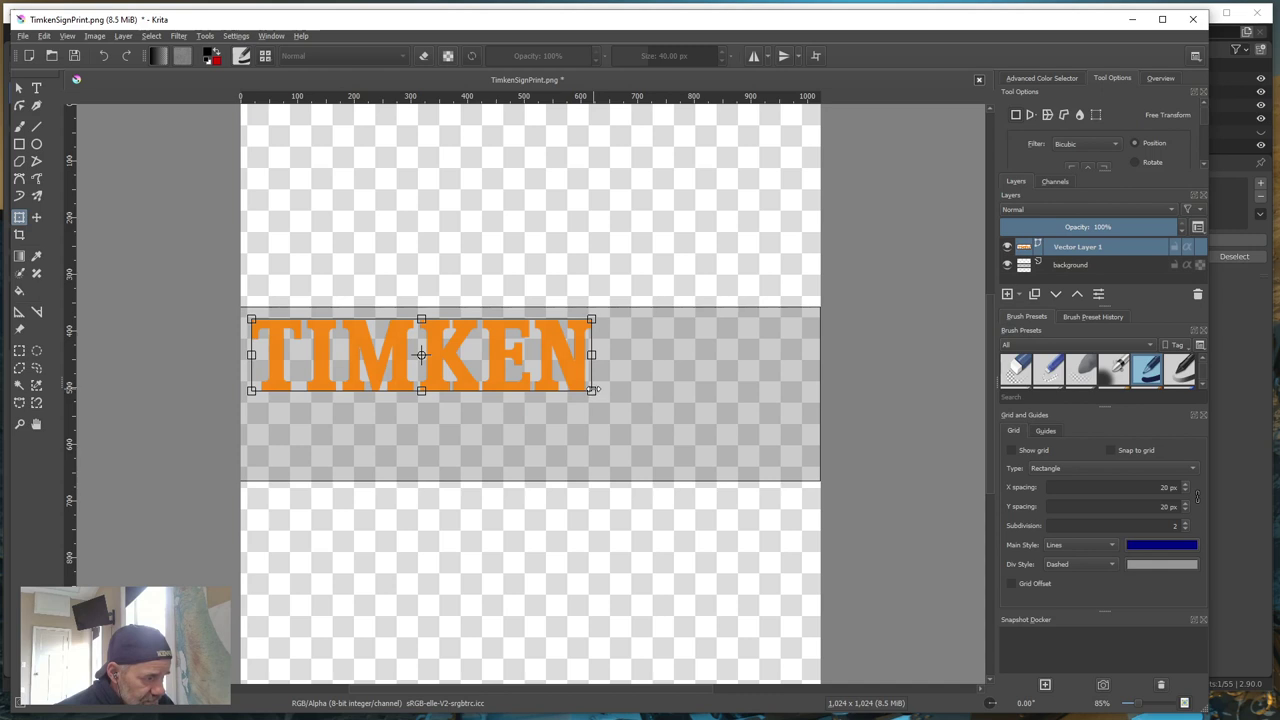
{"action": "left_click_drag", "start_coordinate": [594, 390], "coordinate": [798, 468]}
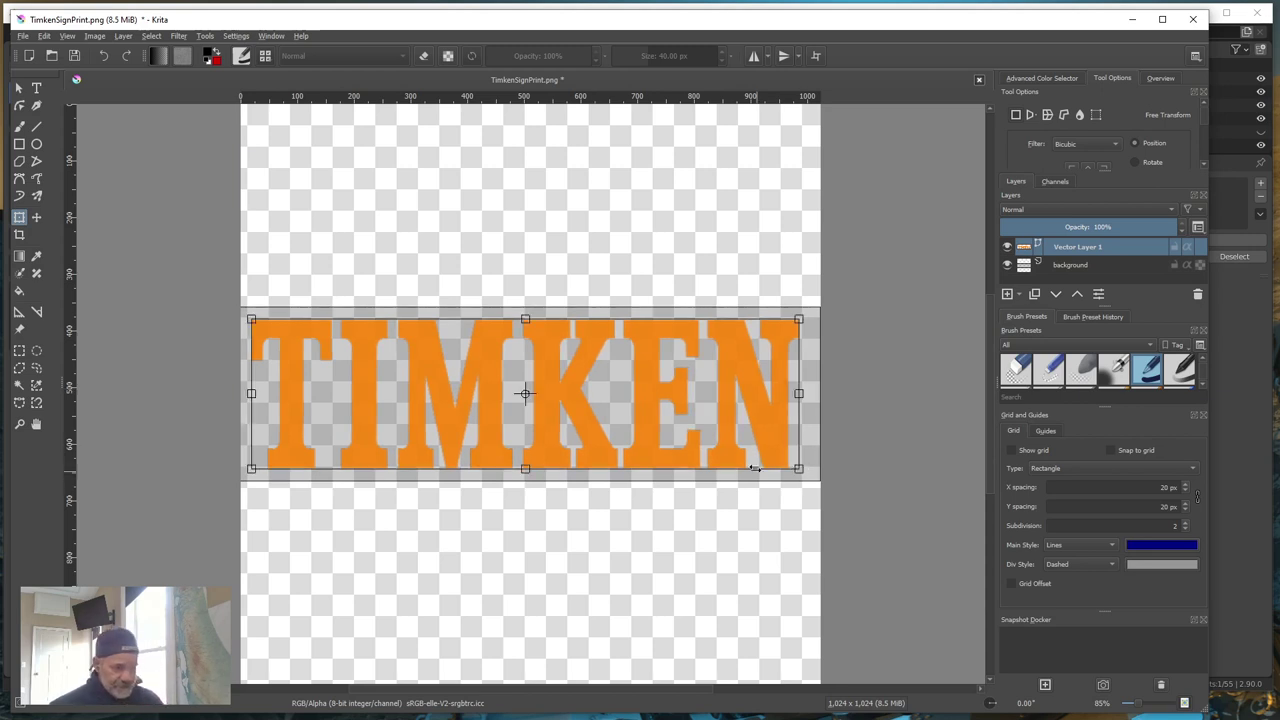
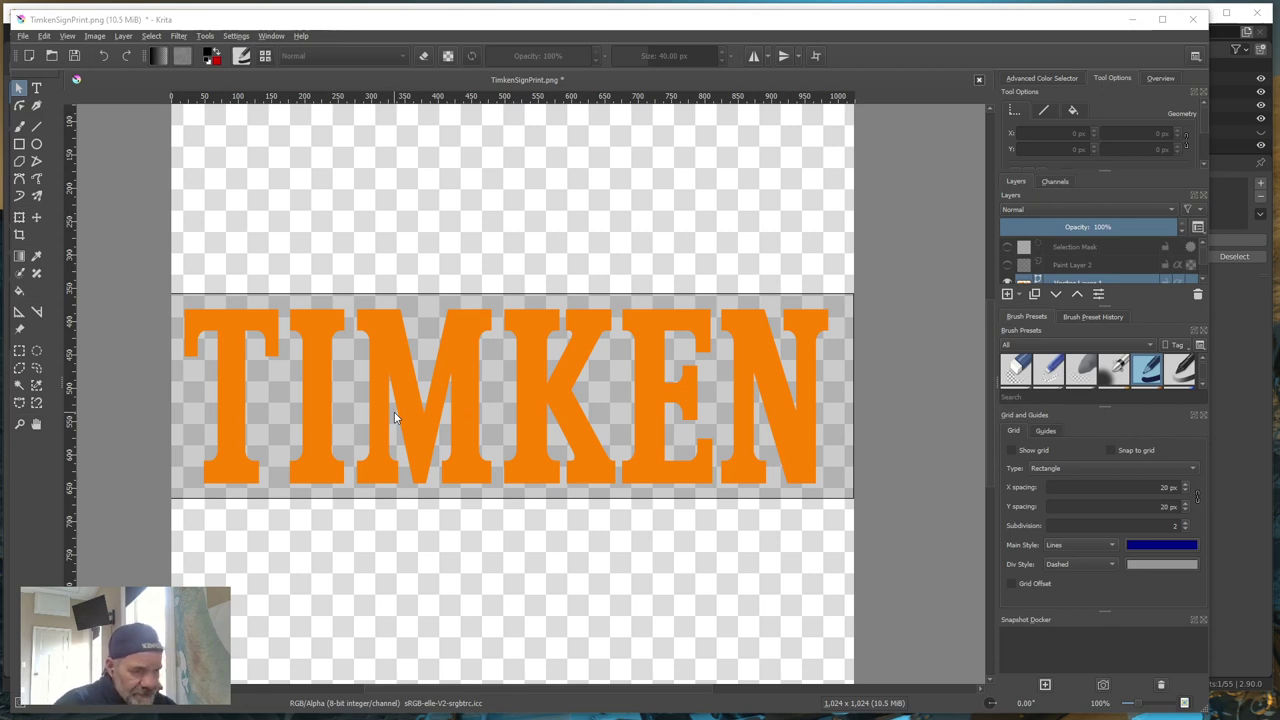
- On Vector Layer 1, select the orange TIMKEN letters with the Similar Color Selection tool
{"action": "left_click", "coordinate": [1070, 265]}
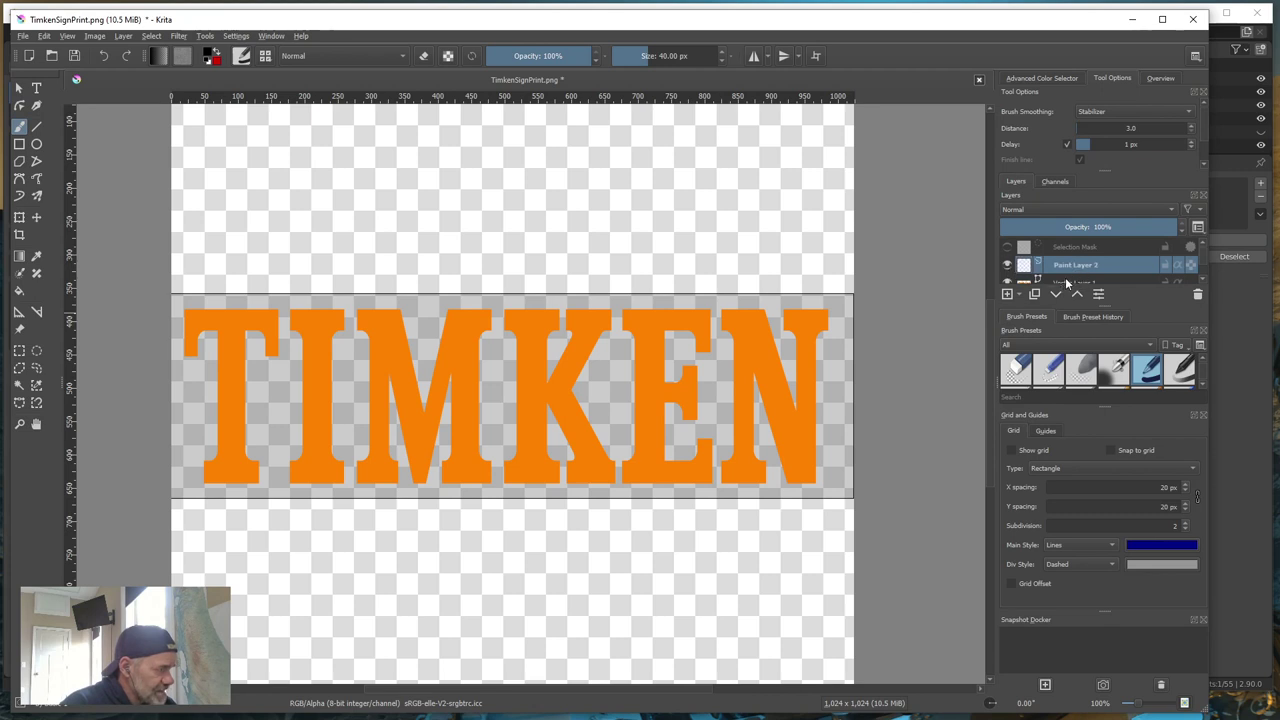
{"action": "left_click", "coordinate": [1062, 285]}
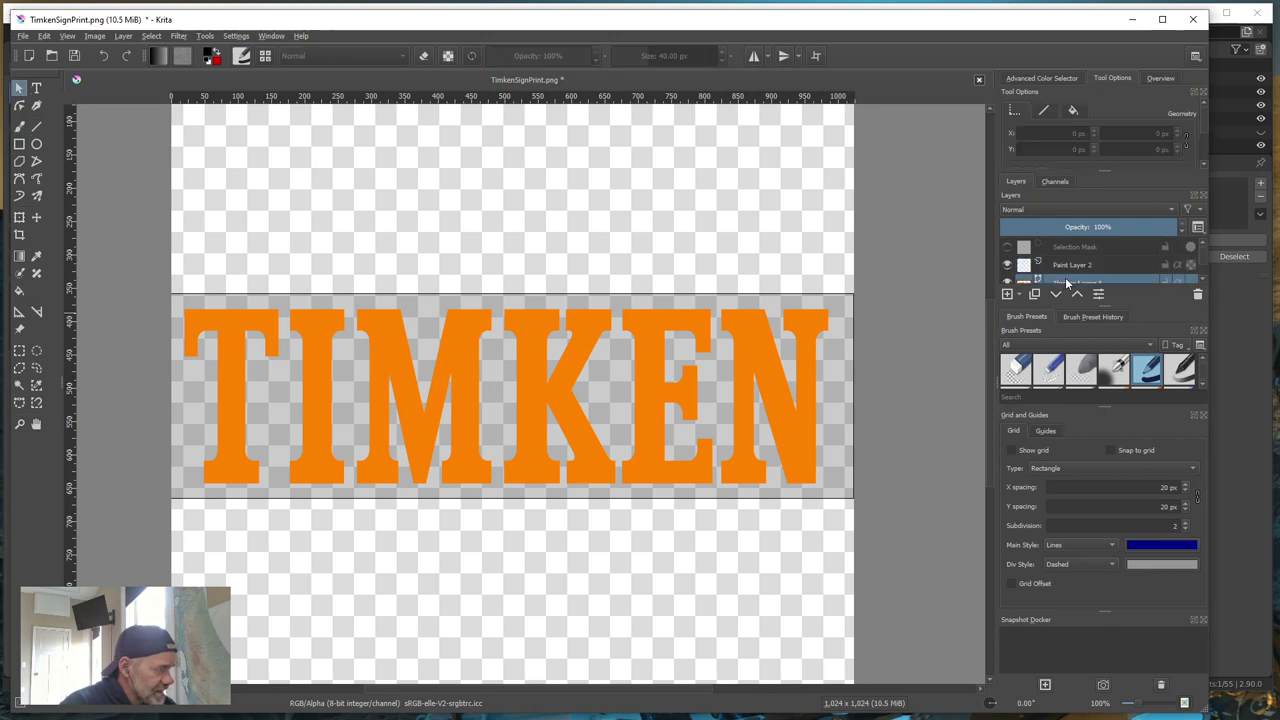
{"action": "left_click", "coordinate": [37, 386]}
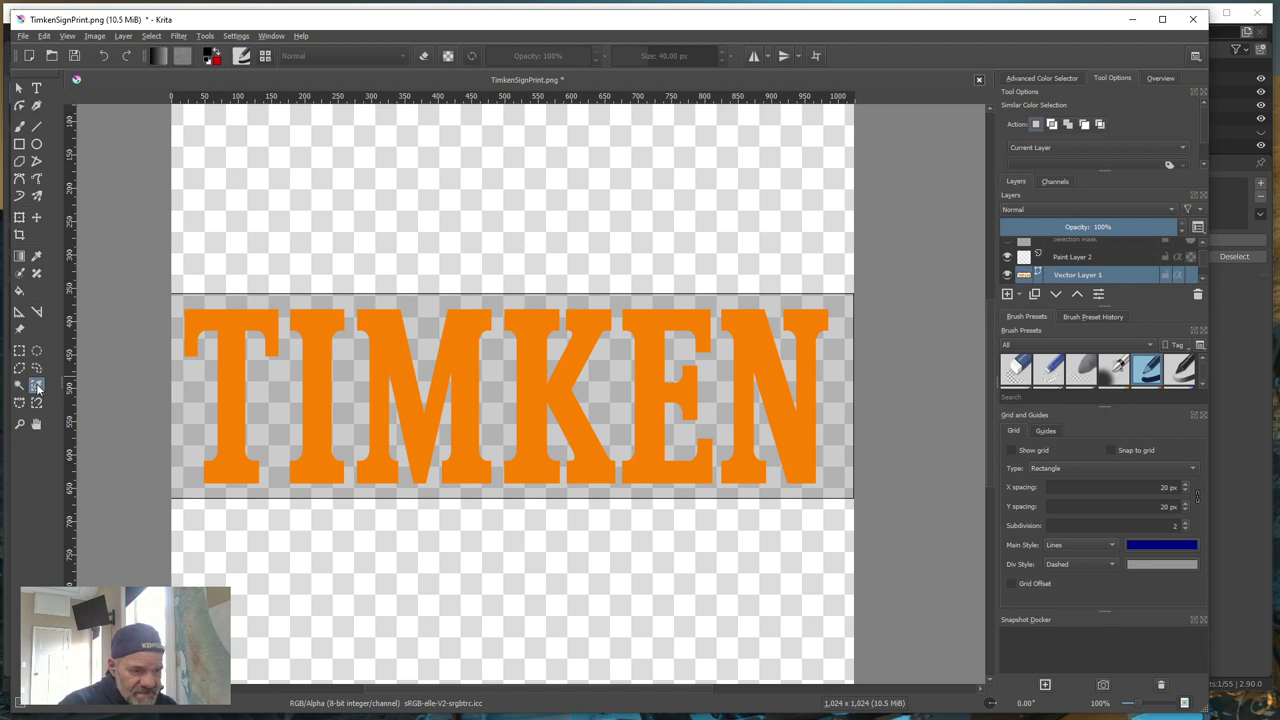
{"action": "left_click", "coordinate": [316, 349]}
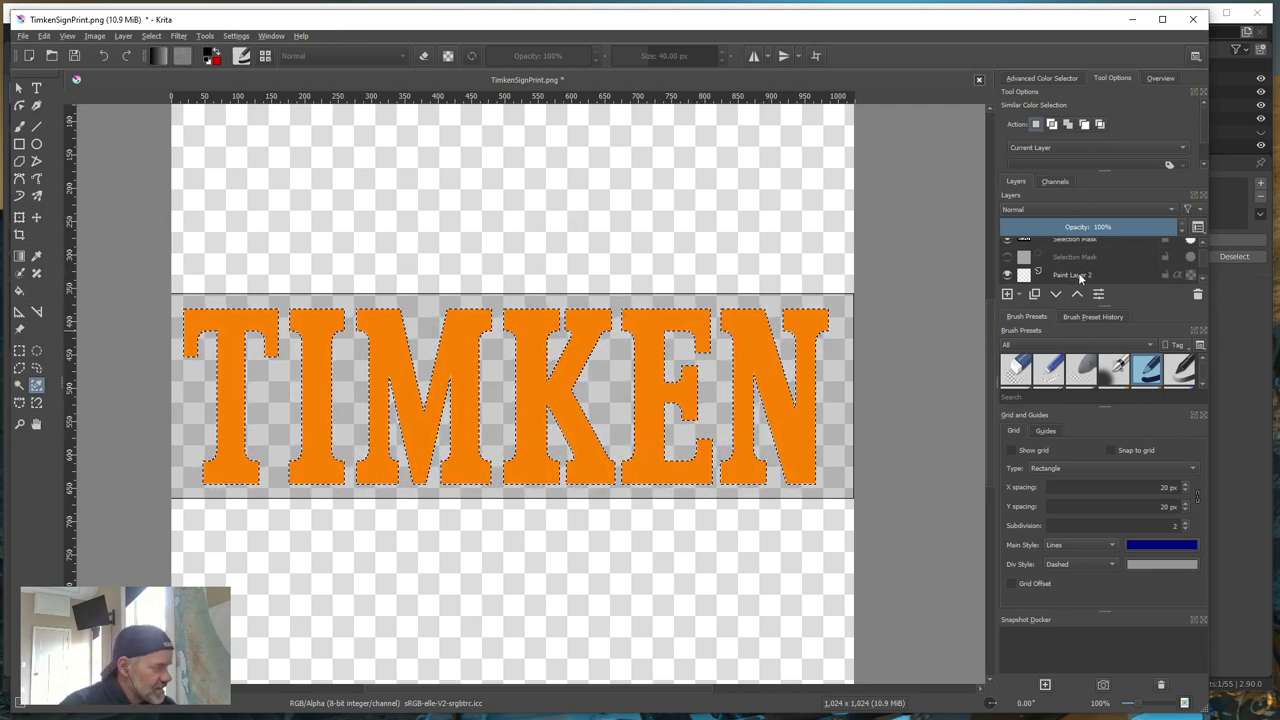
- Hide the grey background layer, Paint Layer 2, in the Layers panel
{"action": "scroll", "coordinate": [1074, 268], "scroll_direction": "up", "scroll_amount": 1}
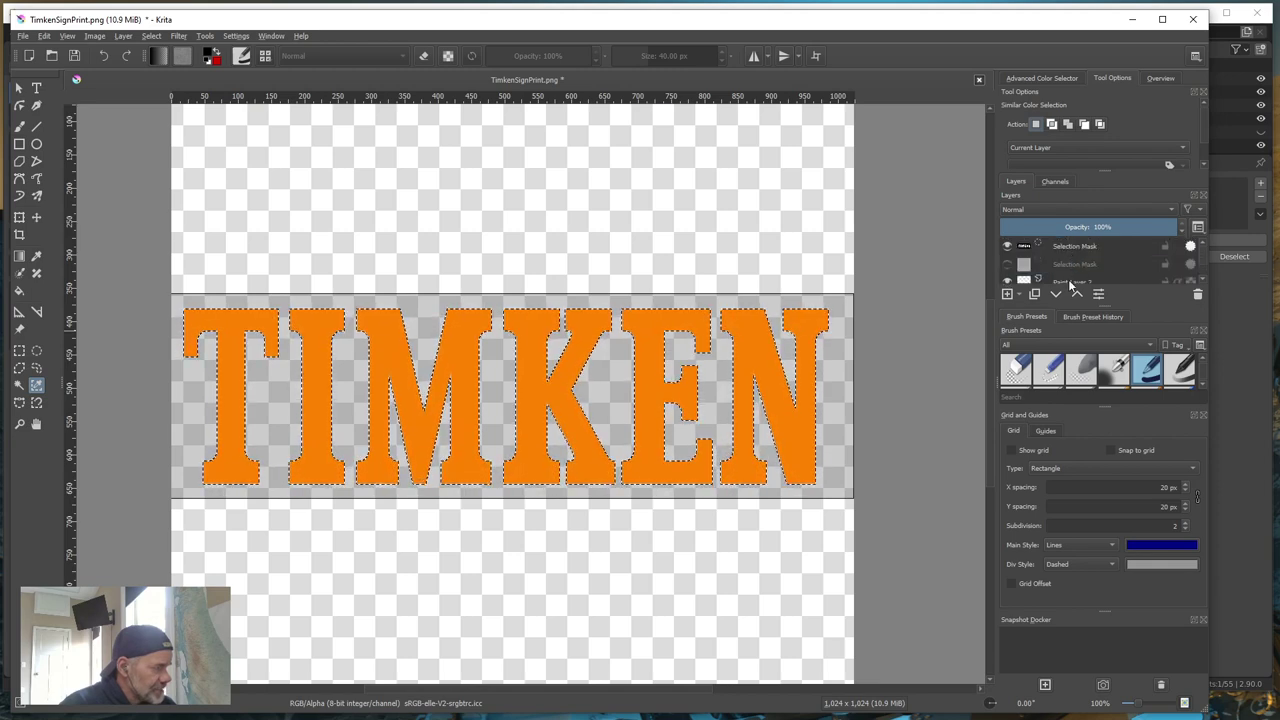
{"action": "left_click", "coordinate": [1072, 282]}
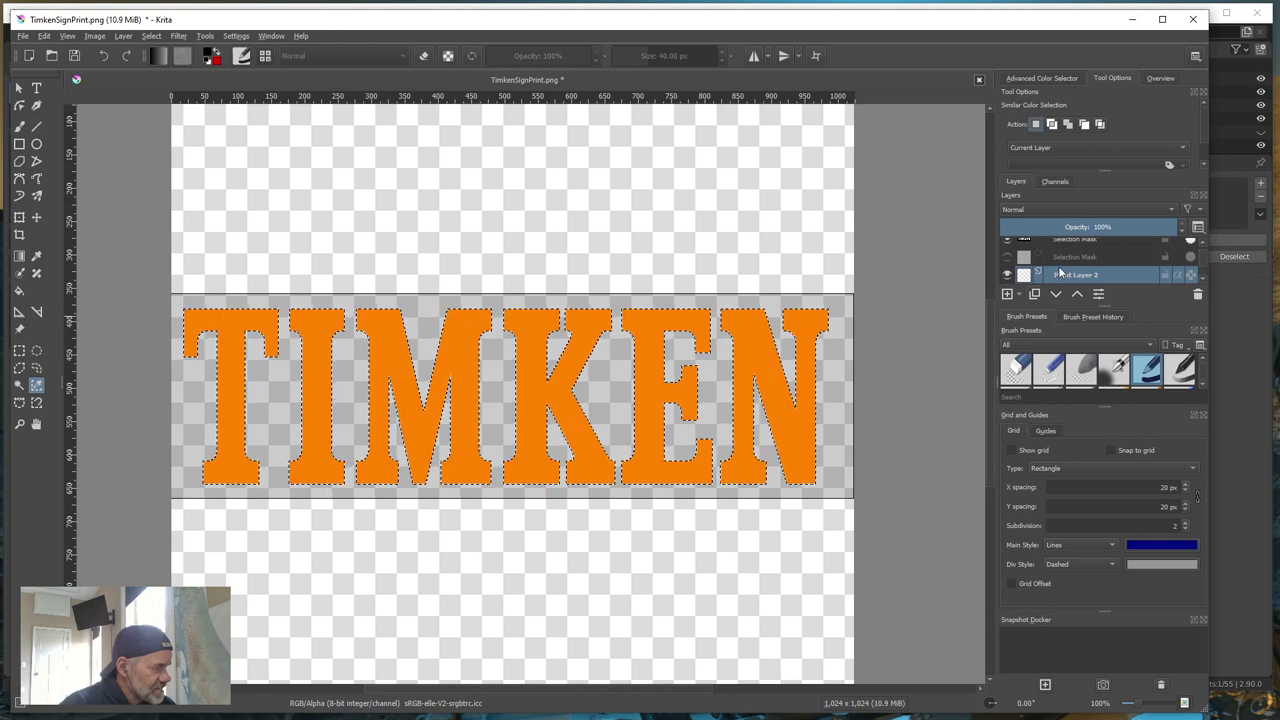
{"action": "scroll", "coordinate": [1060, 273], "scroll_direction": "down", "scroll_amount": 2}
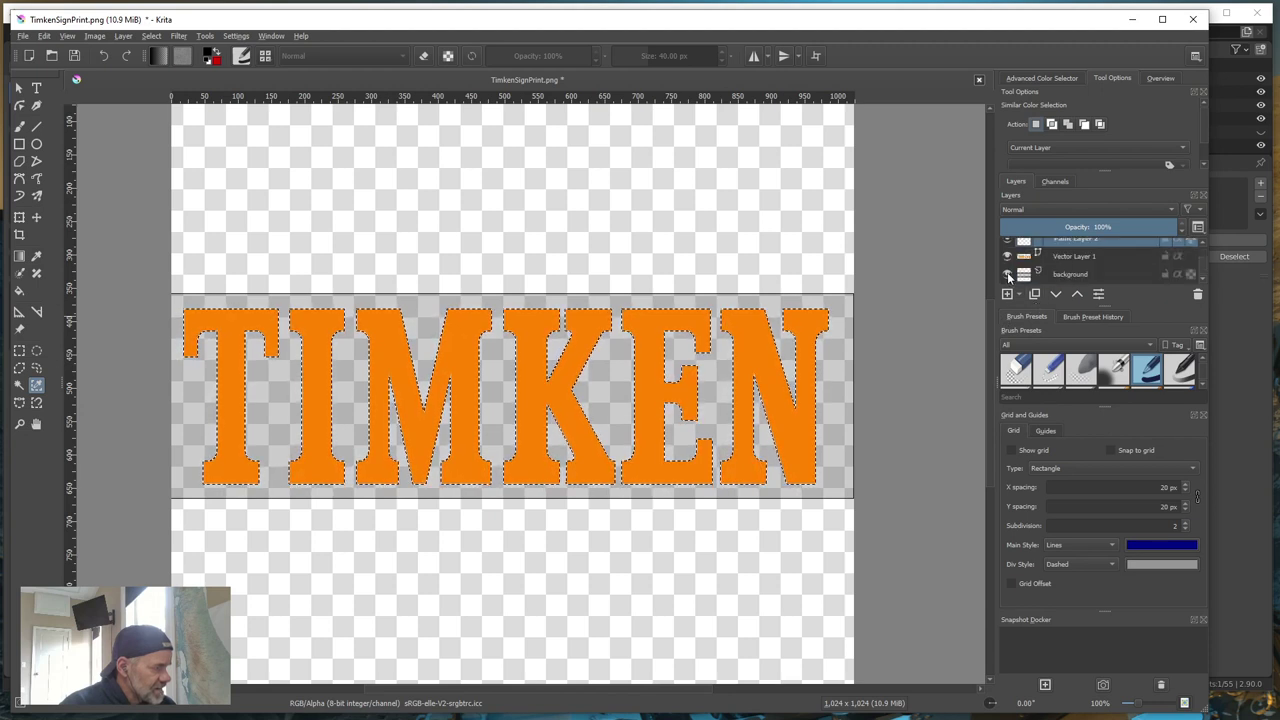
{"action": "left_click", "coordinate": [1007, 274]}
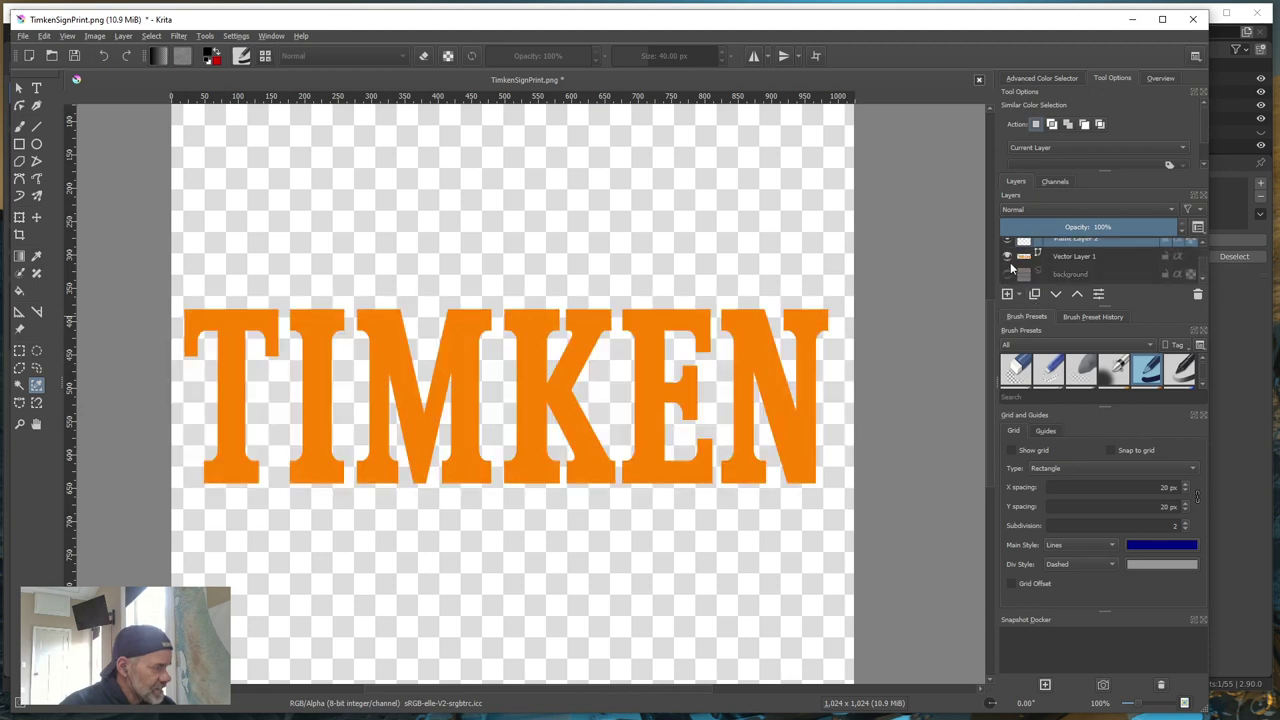
{"action": "left_click", "coordinate": [1007, 256]}
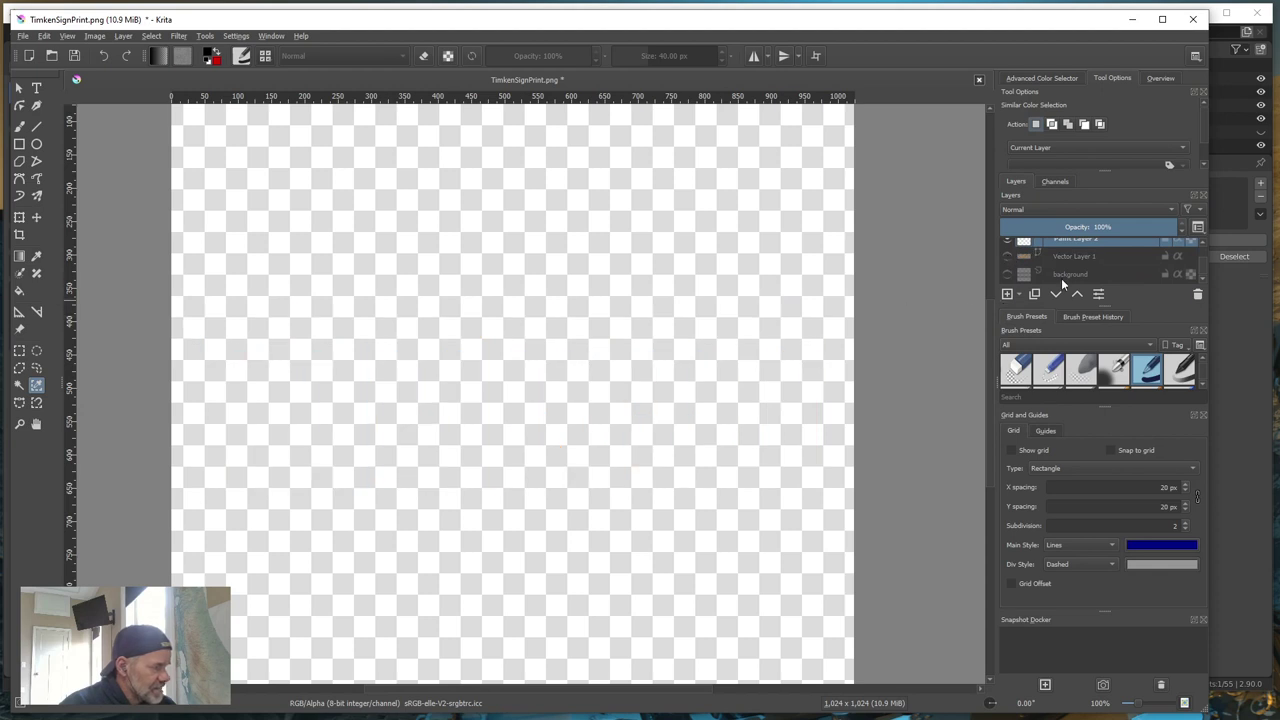
{"action": "scroll", "coordinate": [1061, 278], "scroll_direction": "up", "scroll_amount": 2}
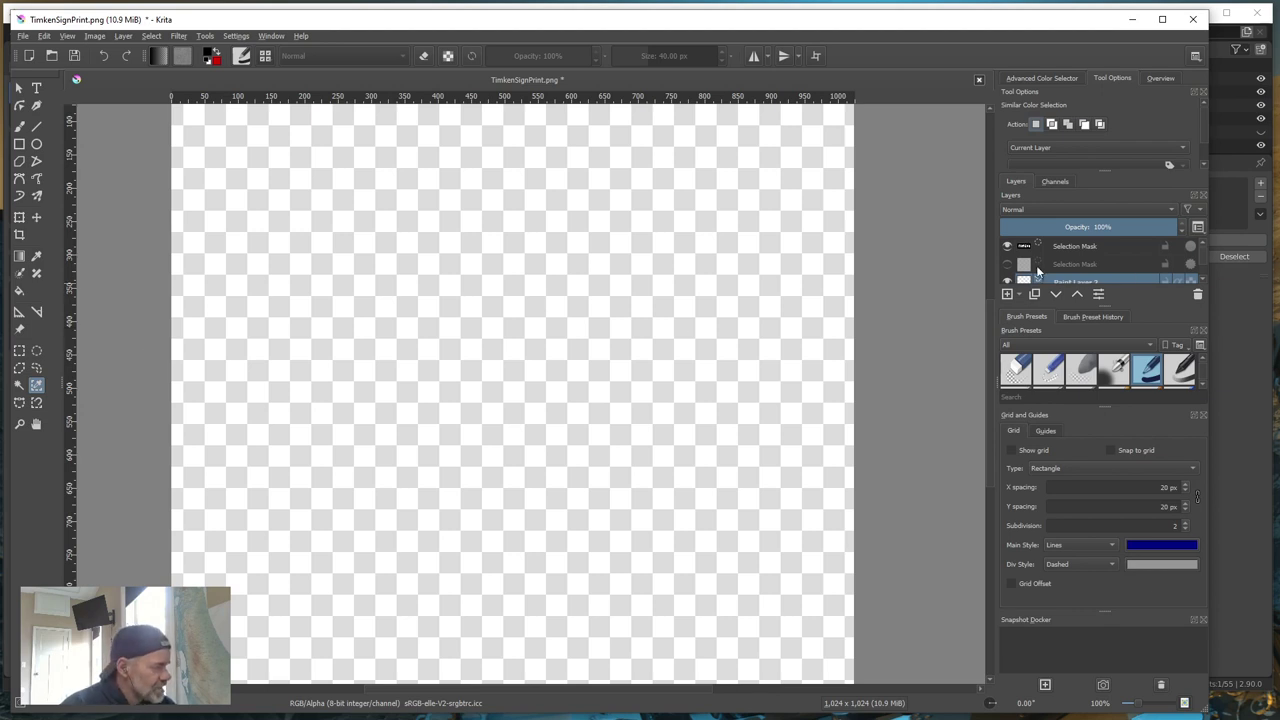
- Leave the selection masks hidden and make Vector Layer 1 visible and active again
{"action": "left_click", "coordinate": [1008, 263]}
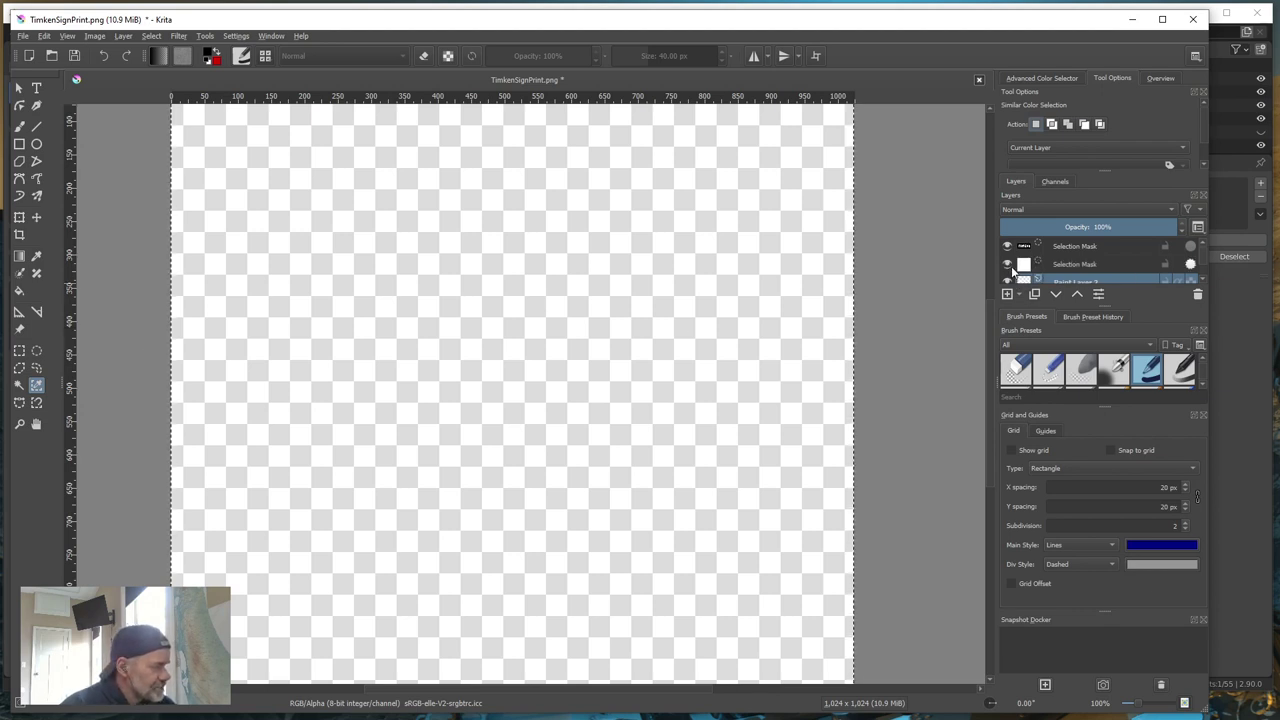
{"action": "left_click", "coordinate": [1007, 263]}
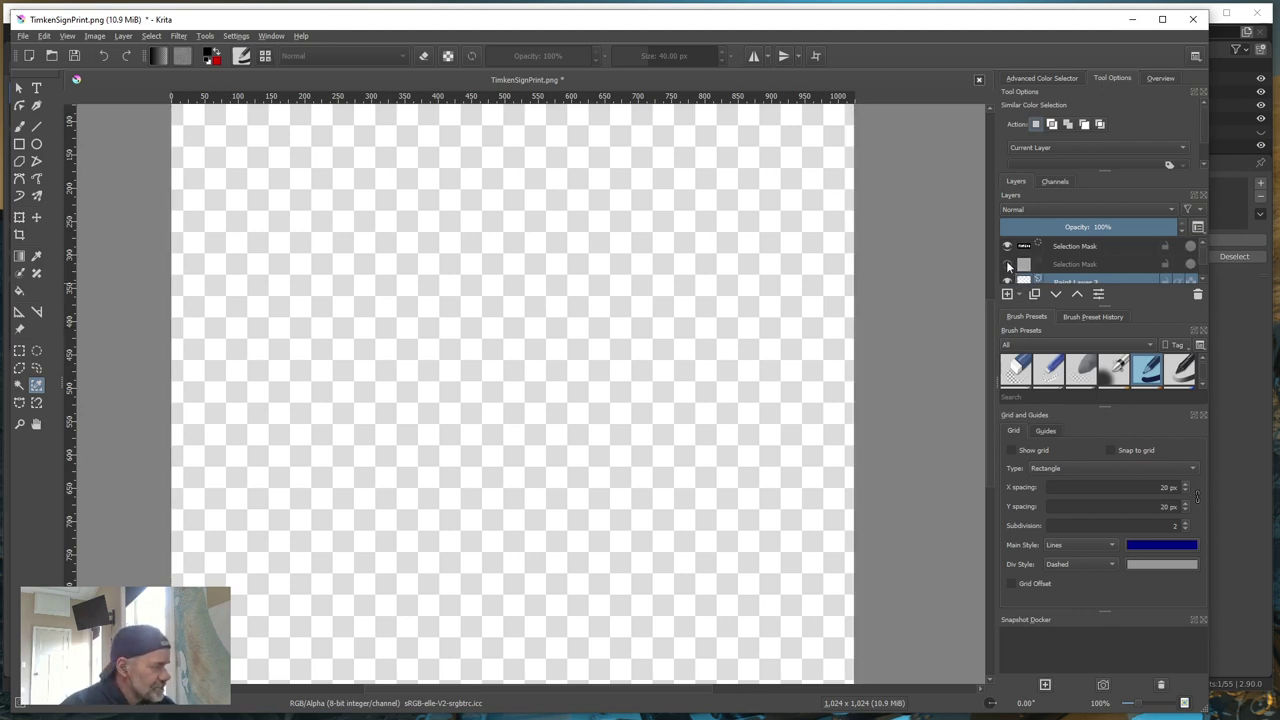
{"action": "left_click", "coordinate": [1066, 246]}
{"action": "scroll", "coordinate": [1070, 281], "scroll_direction": "down", "scroll_amount": 2}
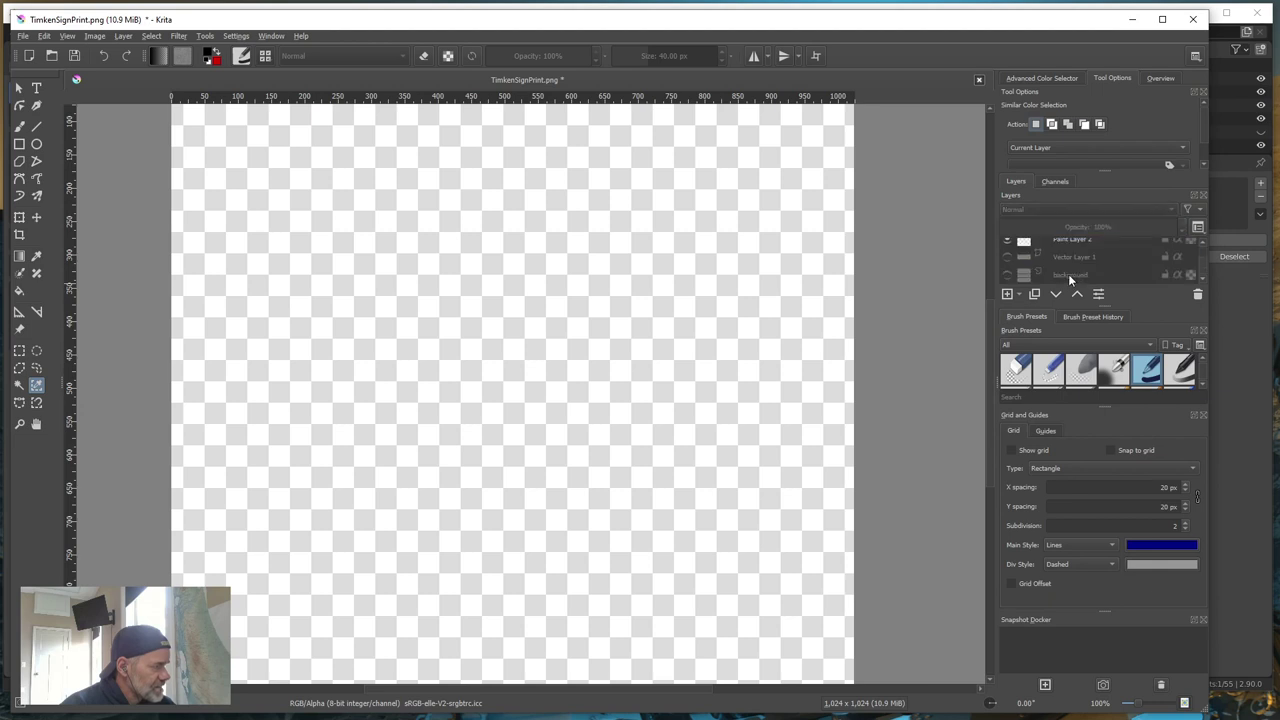
{"action": "left_click", "coordinate": [1008, 257]}
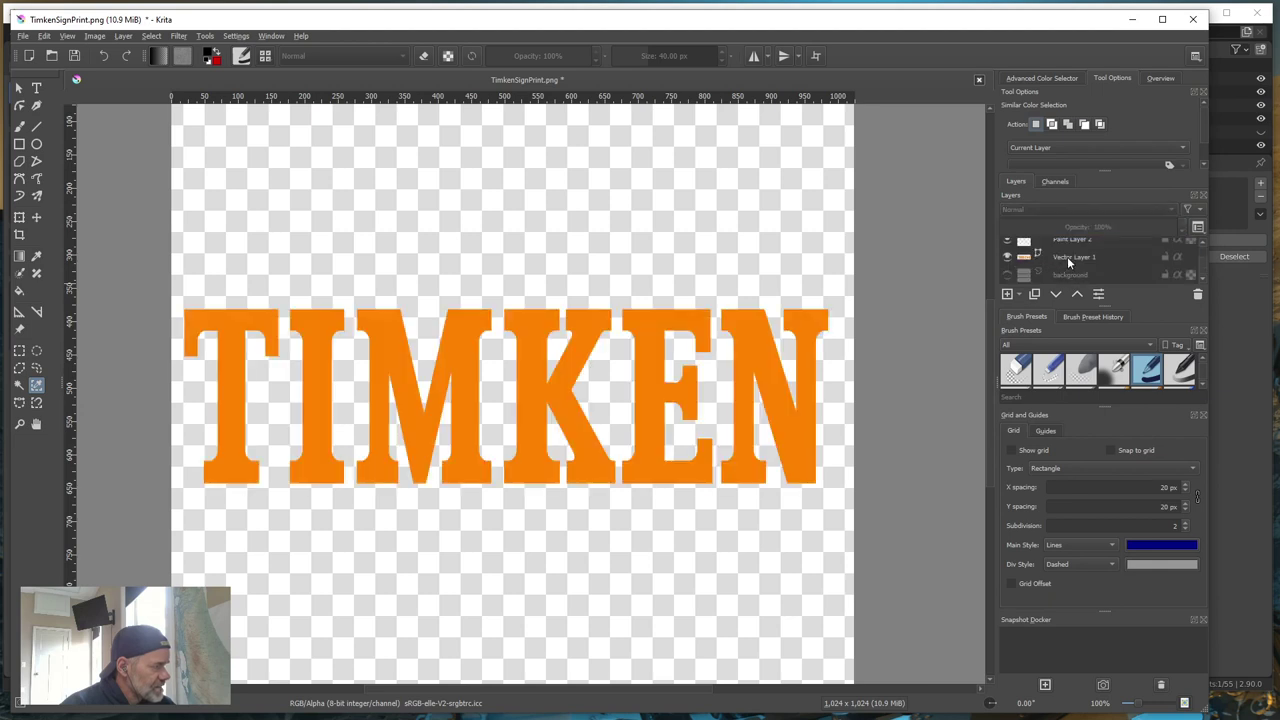
{"action": "mouse_move", "coordinate": [1070, 259]}
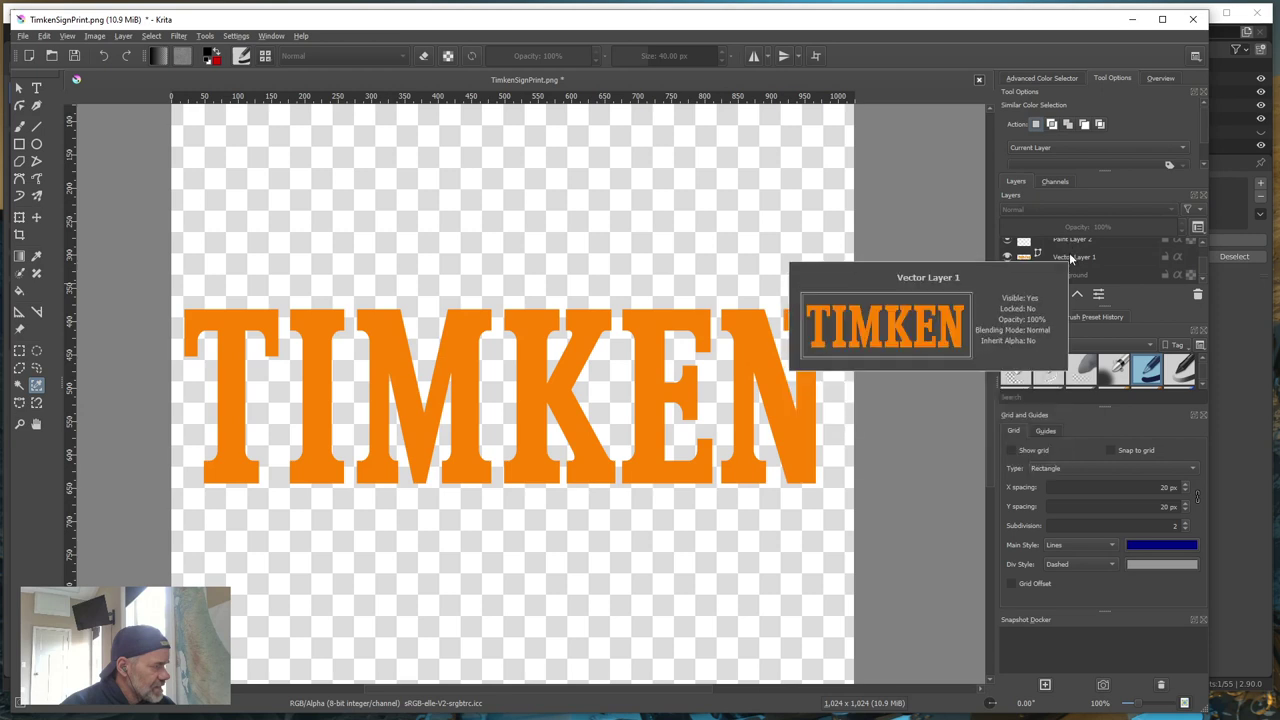
{"action": "left_click", "coordinate": [1070, 256]}
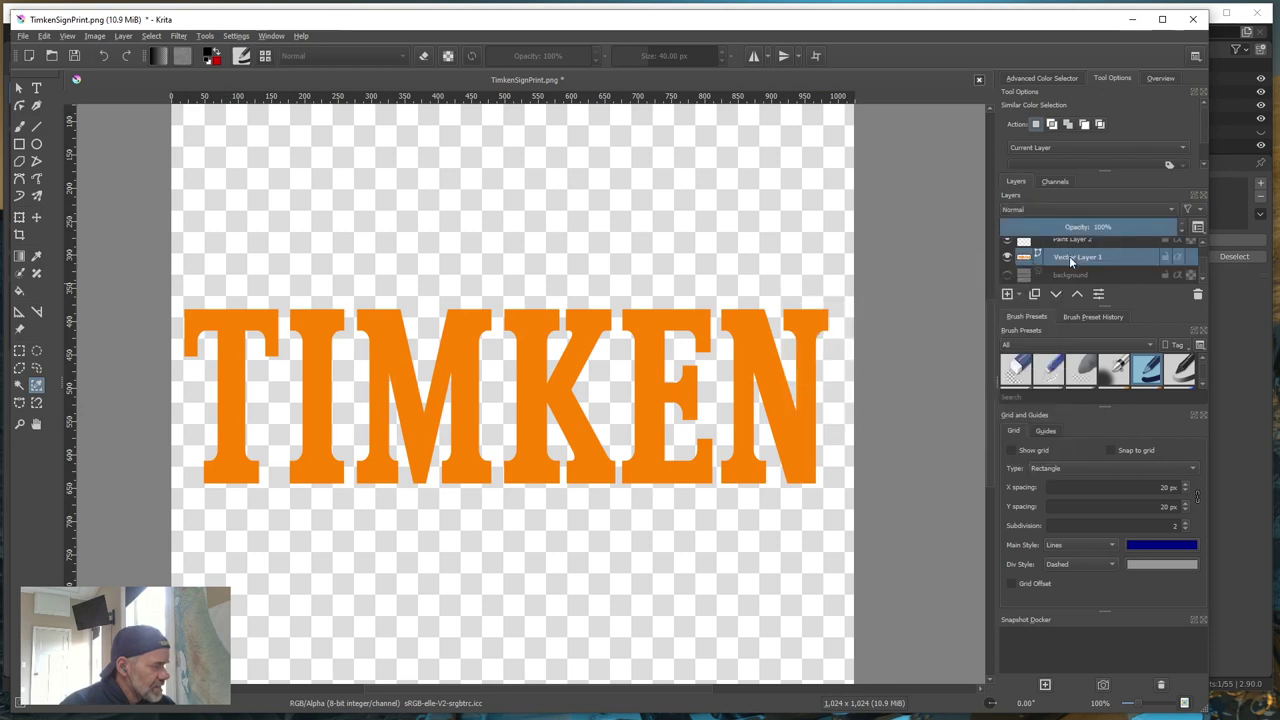
{"action": "scroll", "coordinate": [1064, 258], "scroll_direction": "up", "scroll_amount": 1}
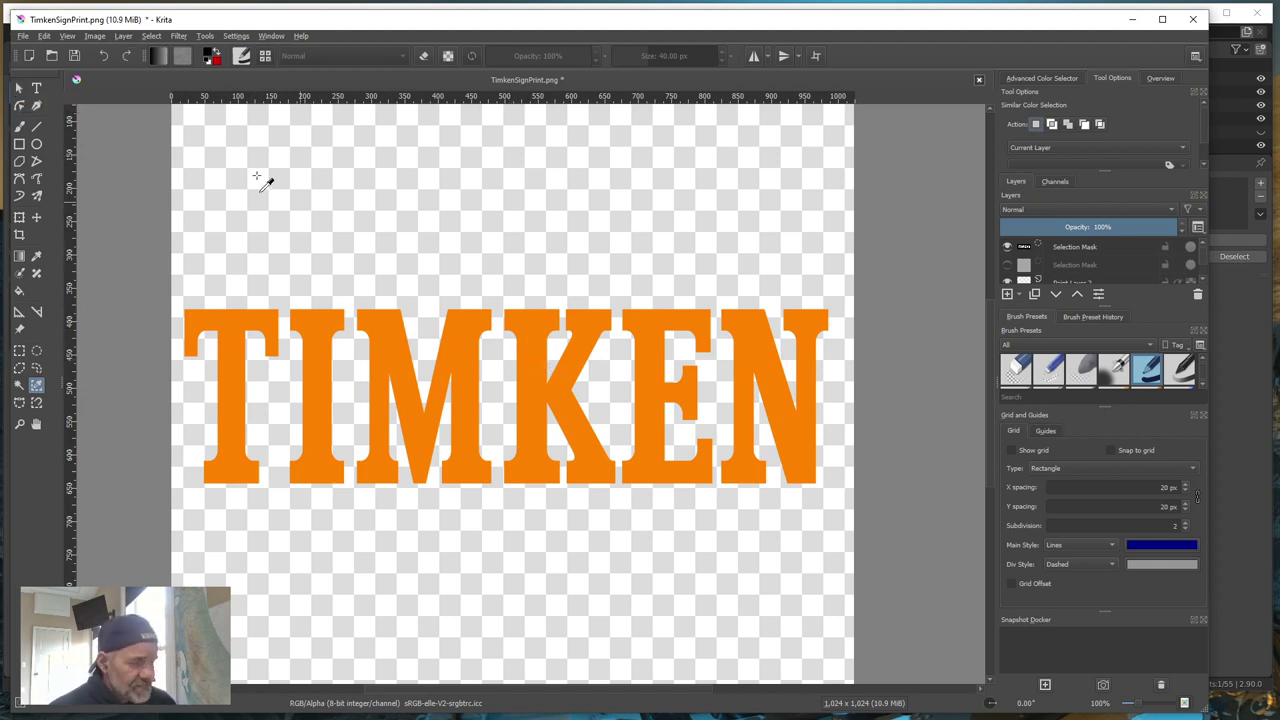
{"action": "left_click", "coordinate": [18, 88]}
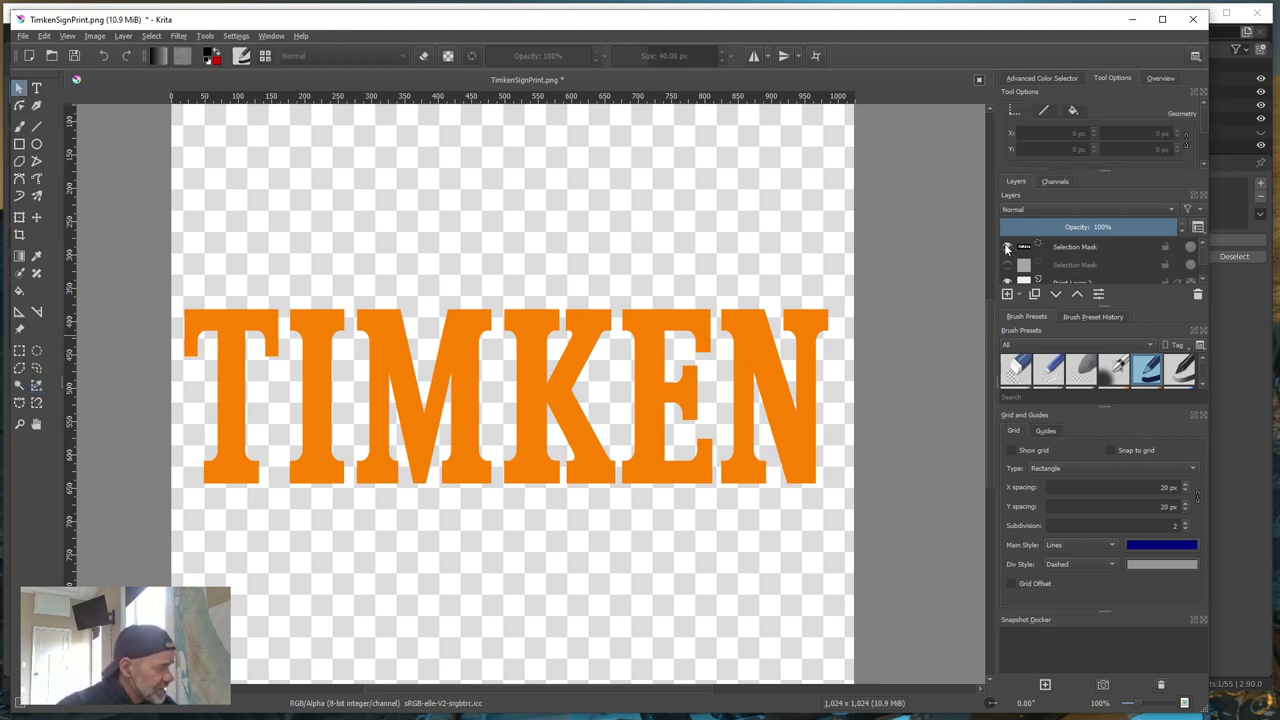
{"action": "left_click", "coordinate": [152, 37]}
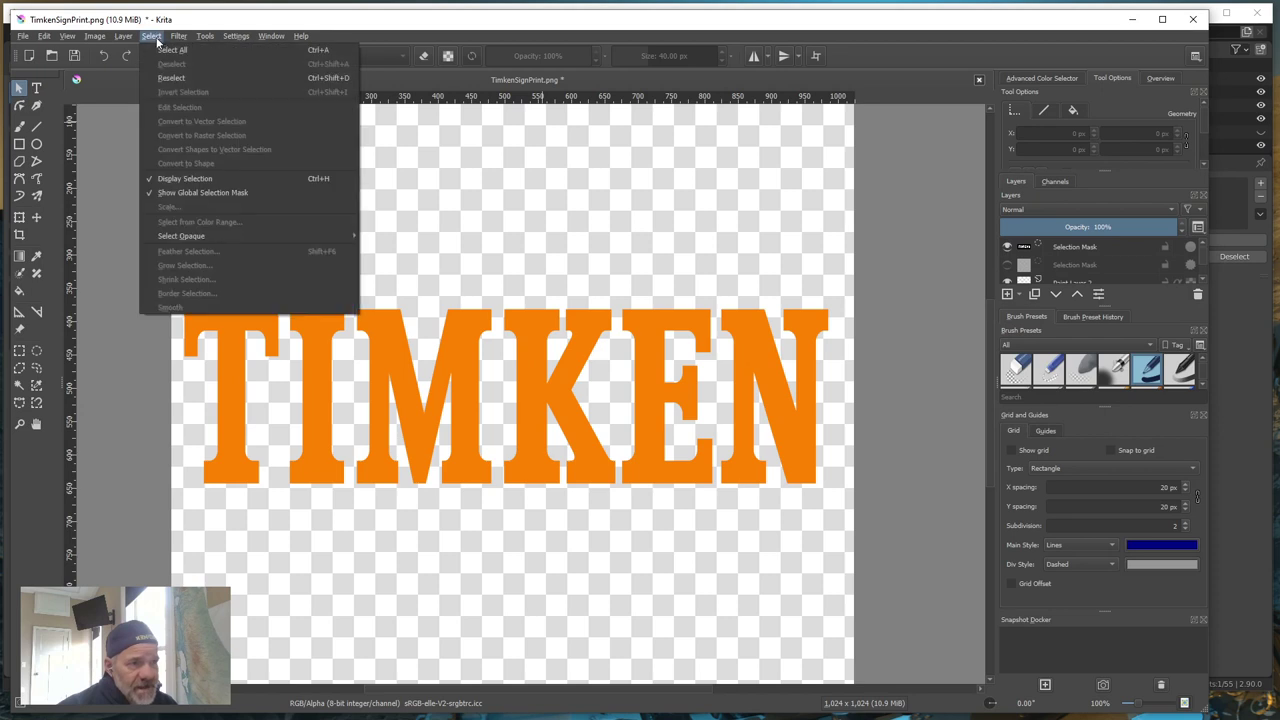
{"action": "left_click", "coordinate": [1010, 250]}
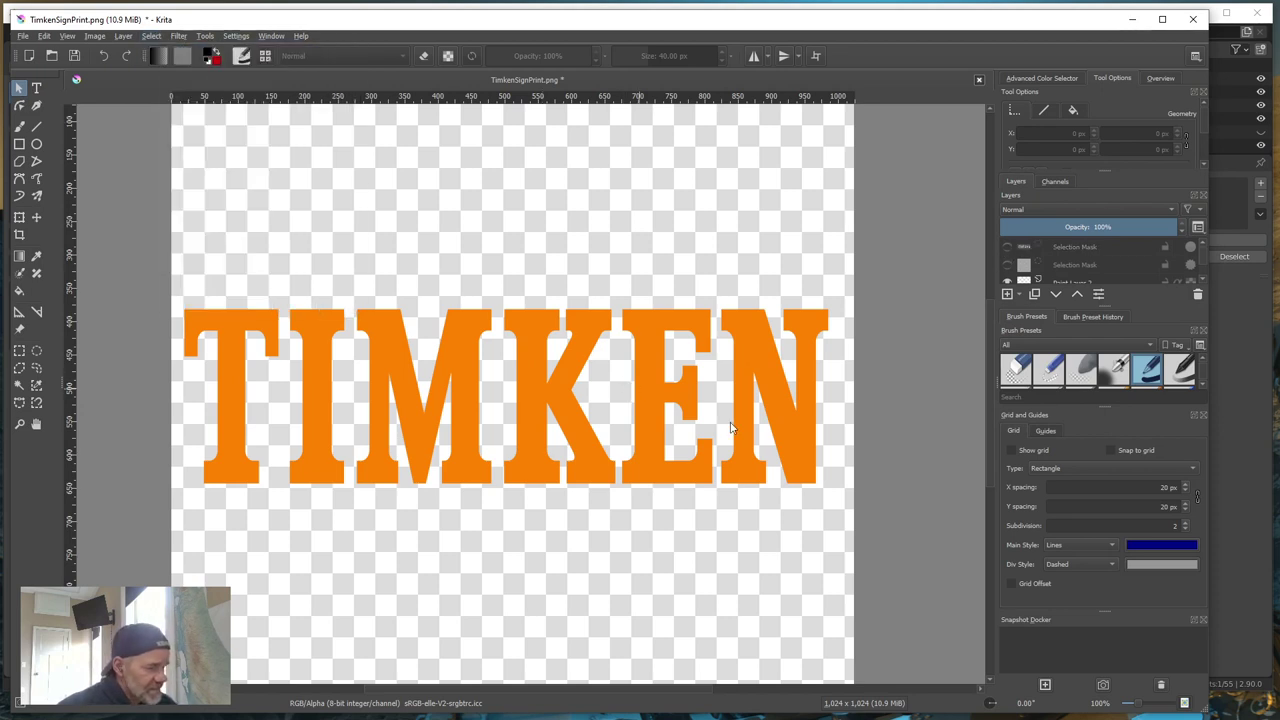
{"action": "scroll", "coordinate": [1075, 265], "scroll_direction": "down", "scroll_amount": 2}
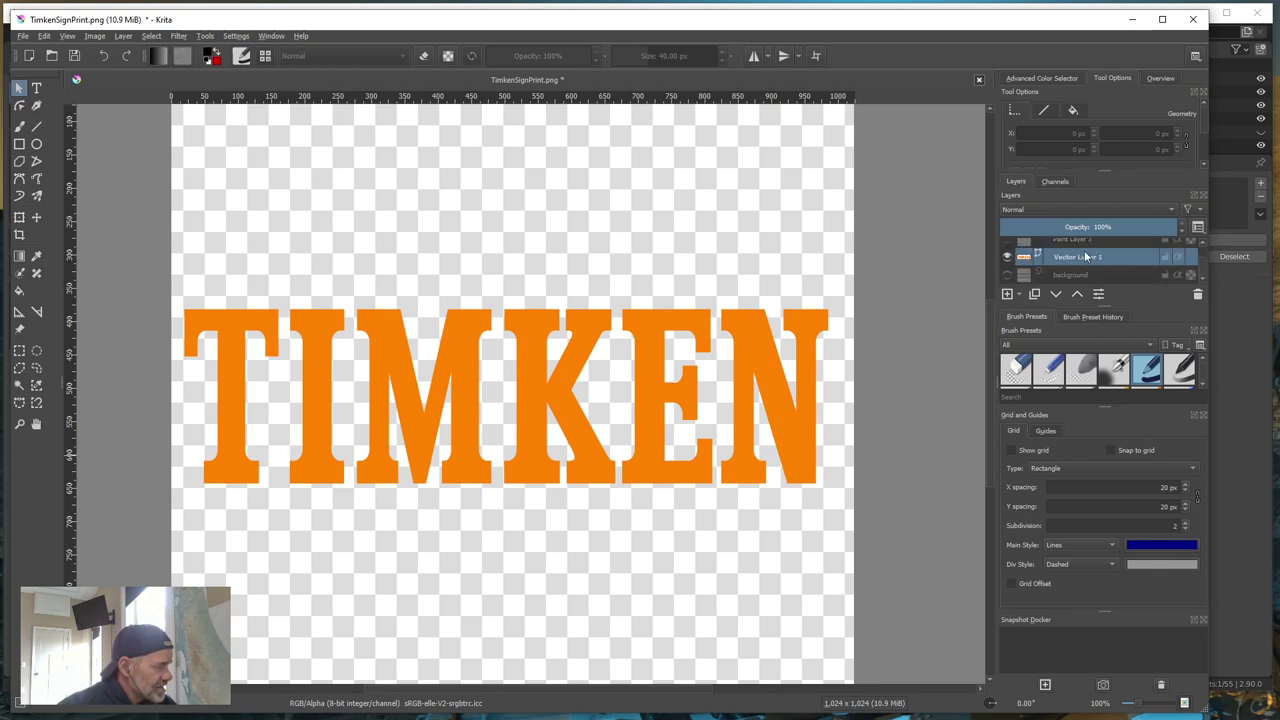
{"action": "left_click", "coordinate": [1007, 275]}
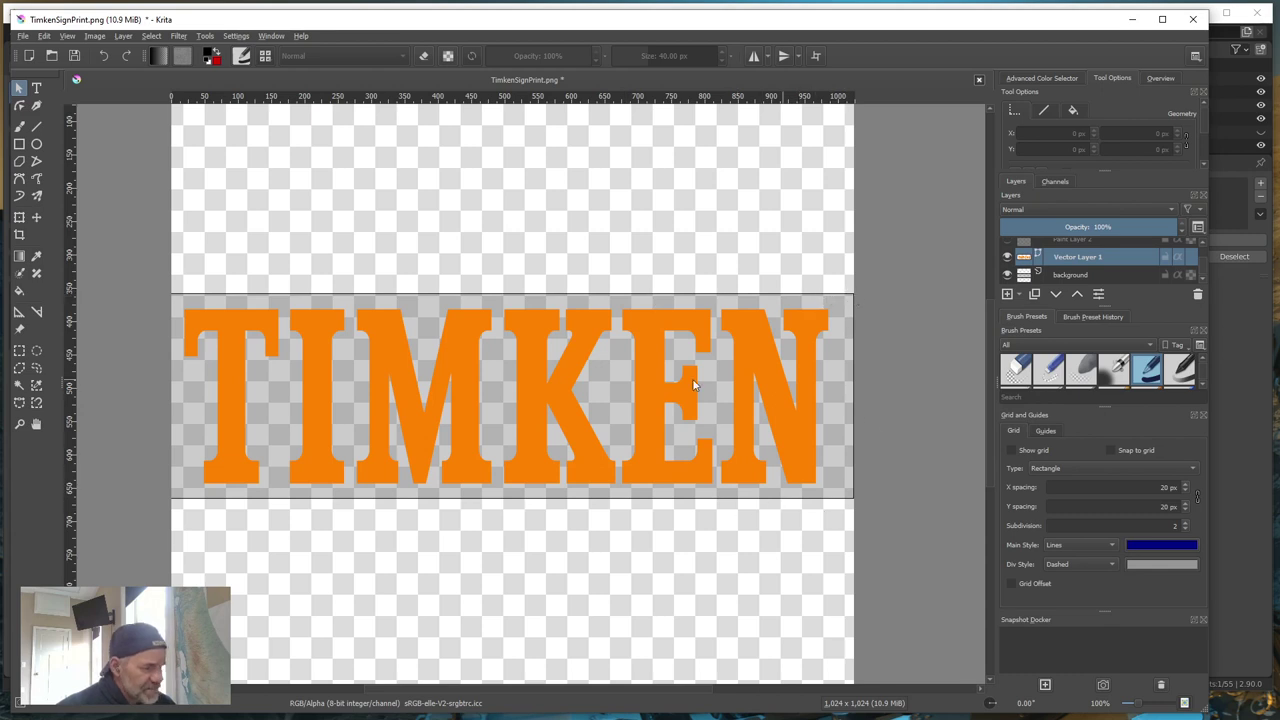
{"action": "left_click", "coordinate": [1008, 275]}
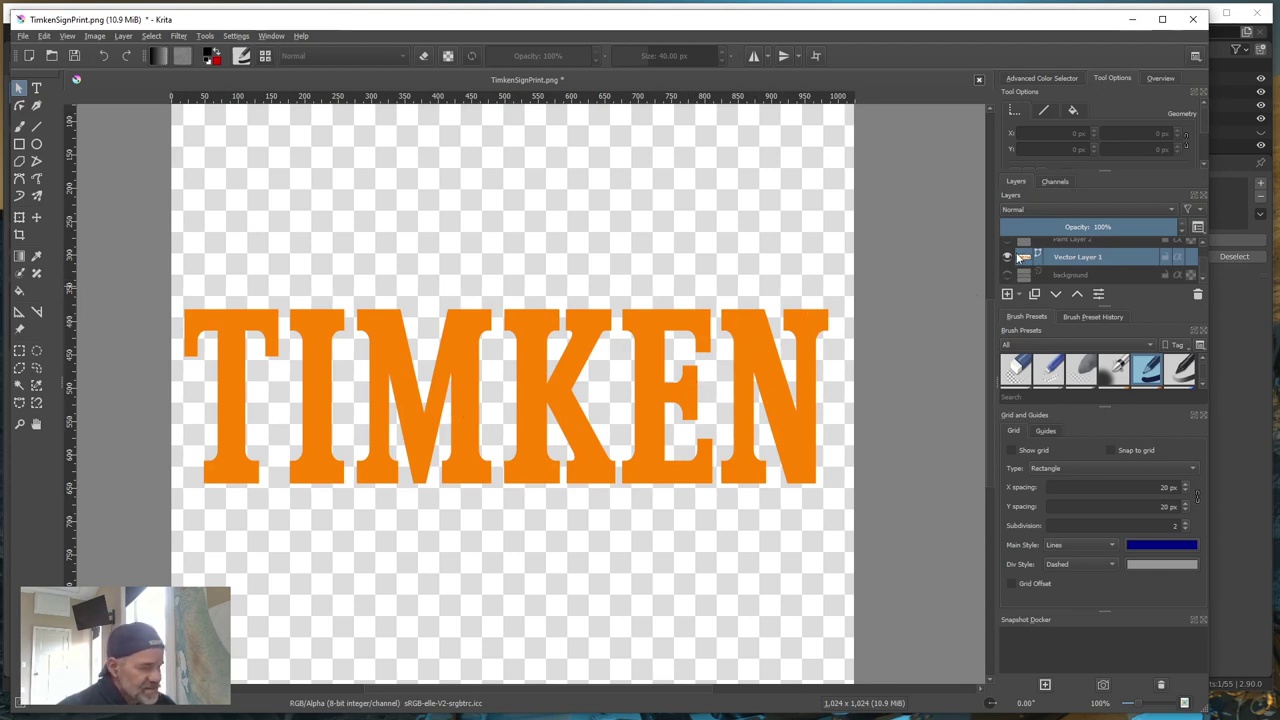
- Start a PNG export and go to KCAKbldg > PackageSources > mpw-kcakmodelLib > texture
{"action": "left_click", "coordinate": [22, 37]}
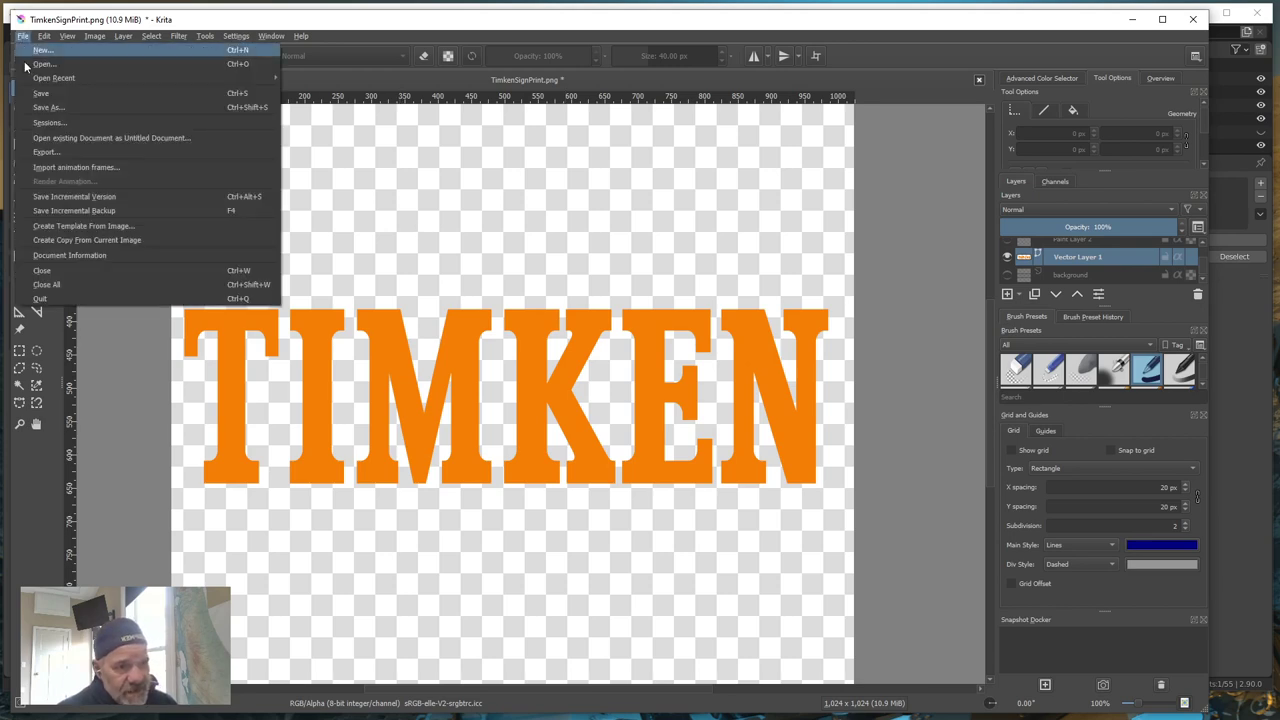
{"action": "left_click", "coordinate": [46, 153]}
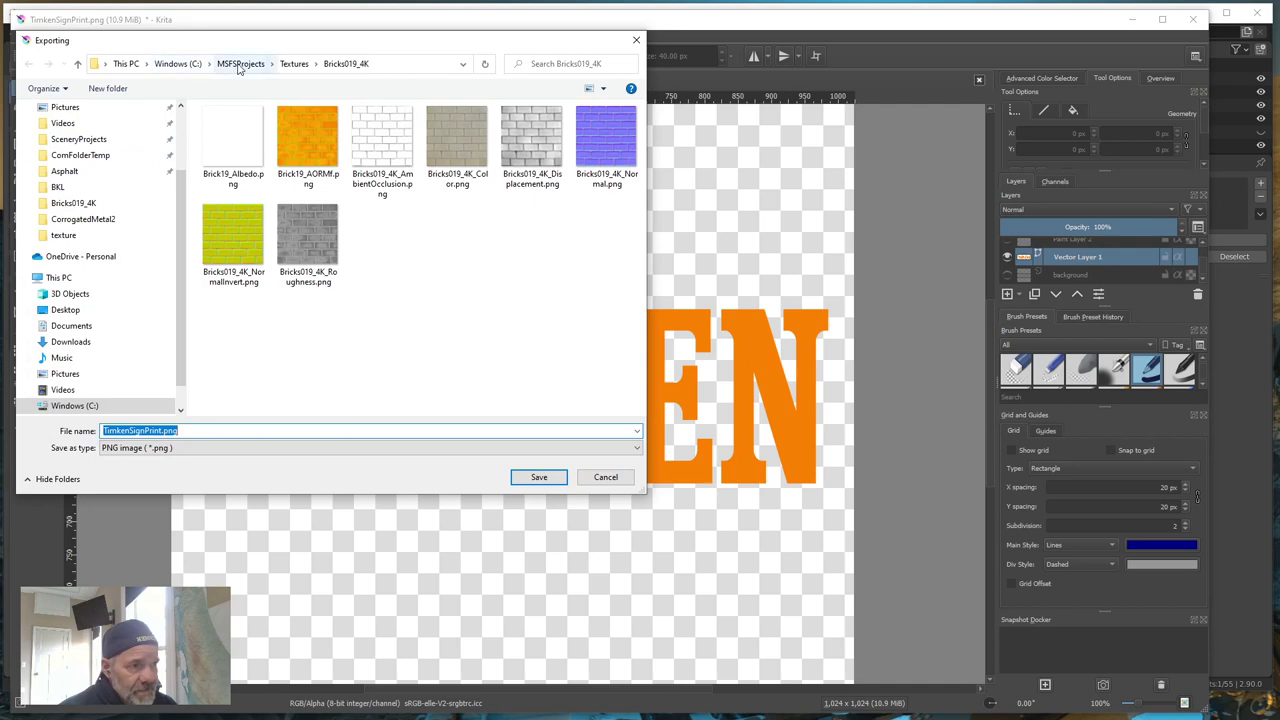
{"action": "left_click", "coordinate": [240, 65]}
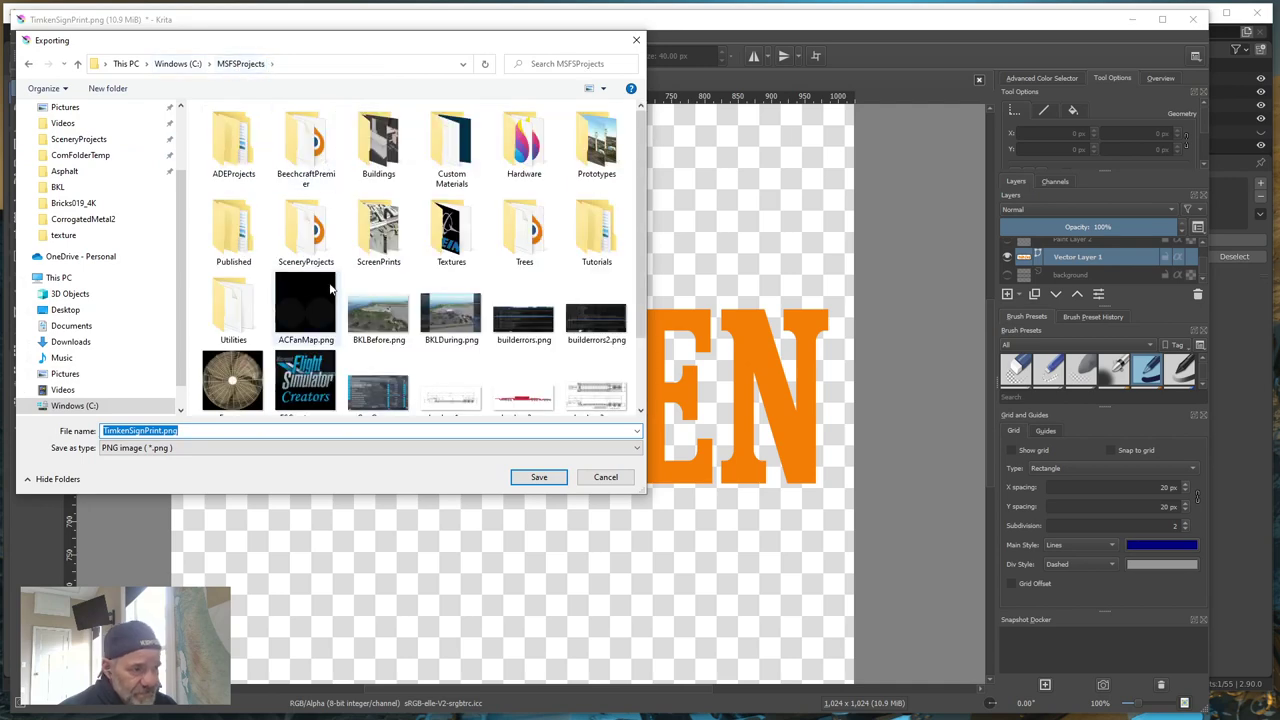
{"action": "double_click", "coordinate": [303, 235]}
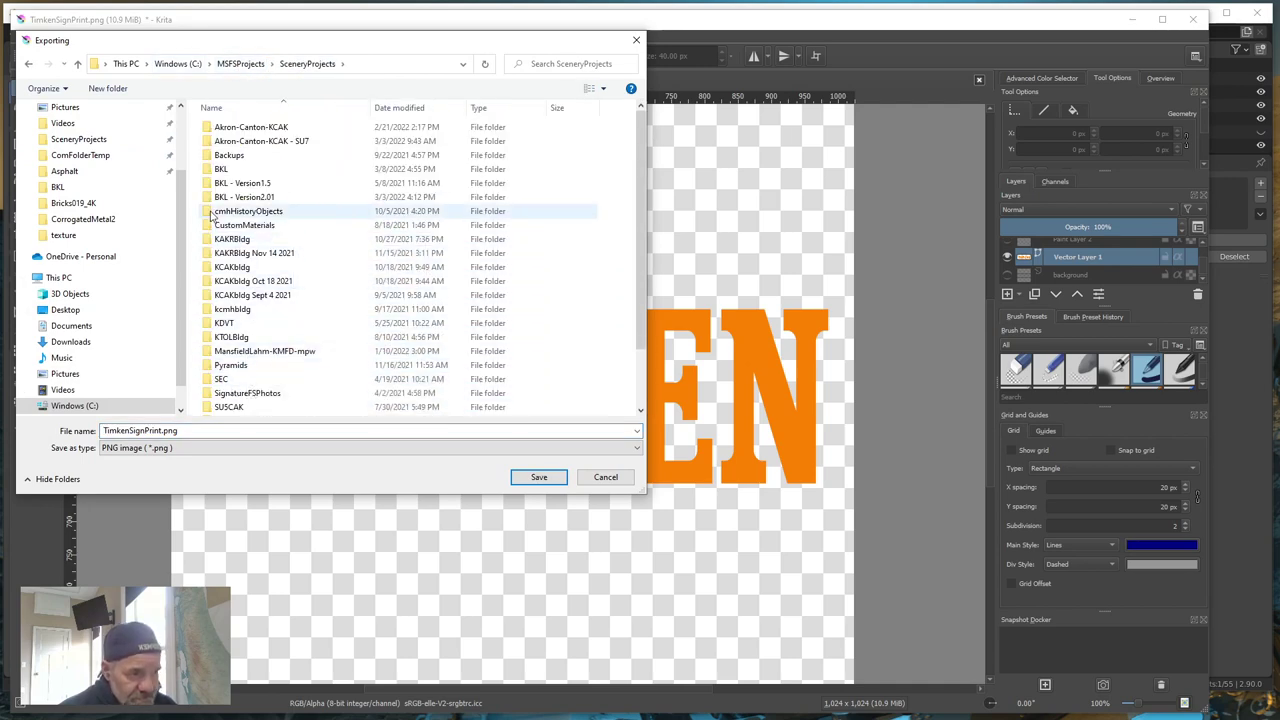
{"action": "double_click", "coordinate": [245, 130]}
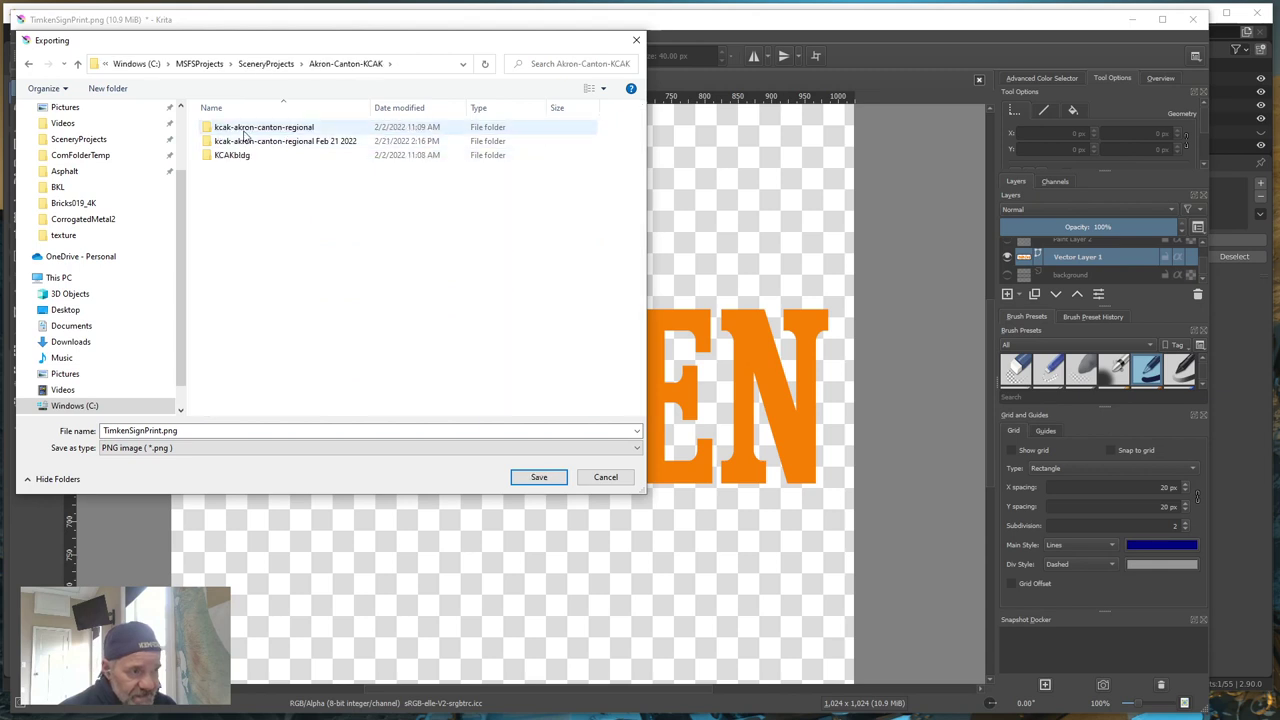
{"action": "double_click", "coordinate": [230, 157]}
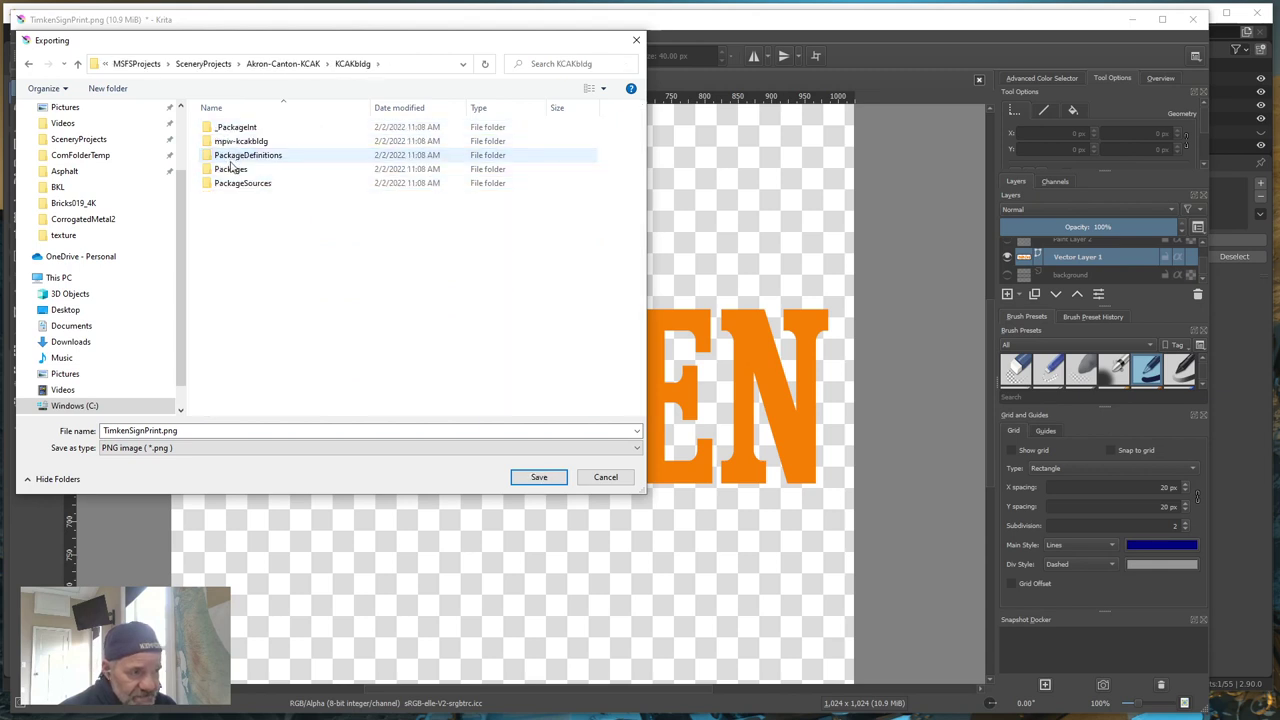
{"action": "double_click", "coordinate": [237, 187]}
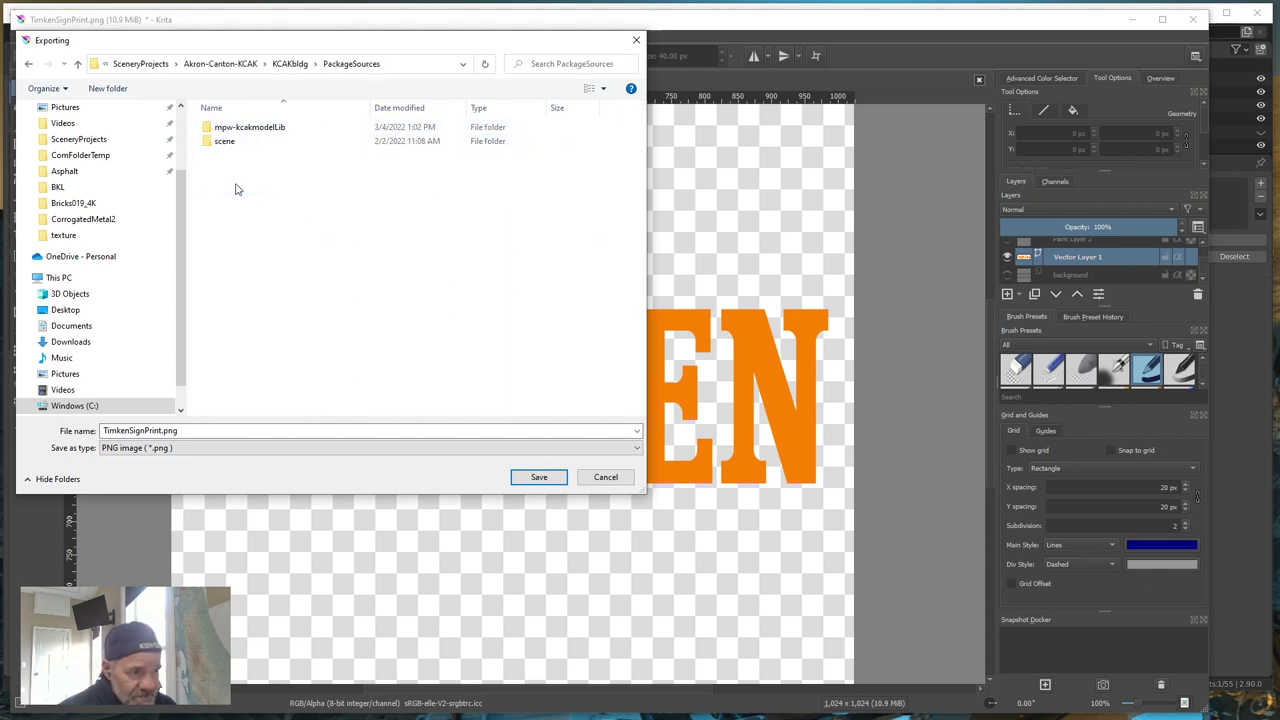
{"action": "left_click", "coordinate": [245, 131]}
{"action": "double_click", "coordinate": [245, 131]}
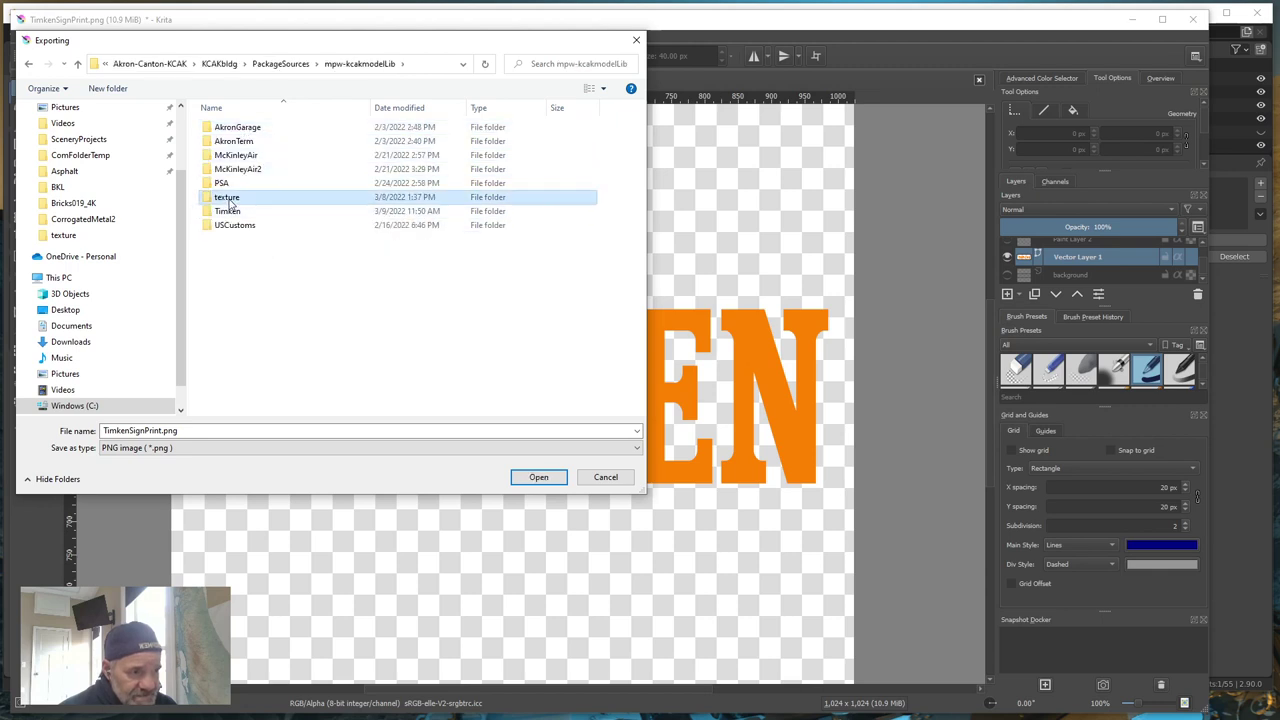
{"action": "double_click", "coordinate": [226, 197]}
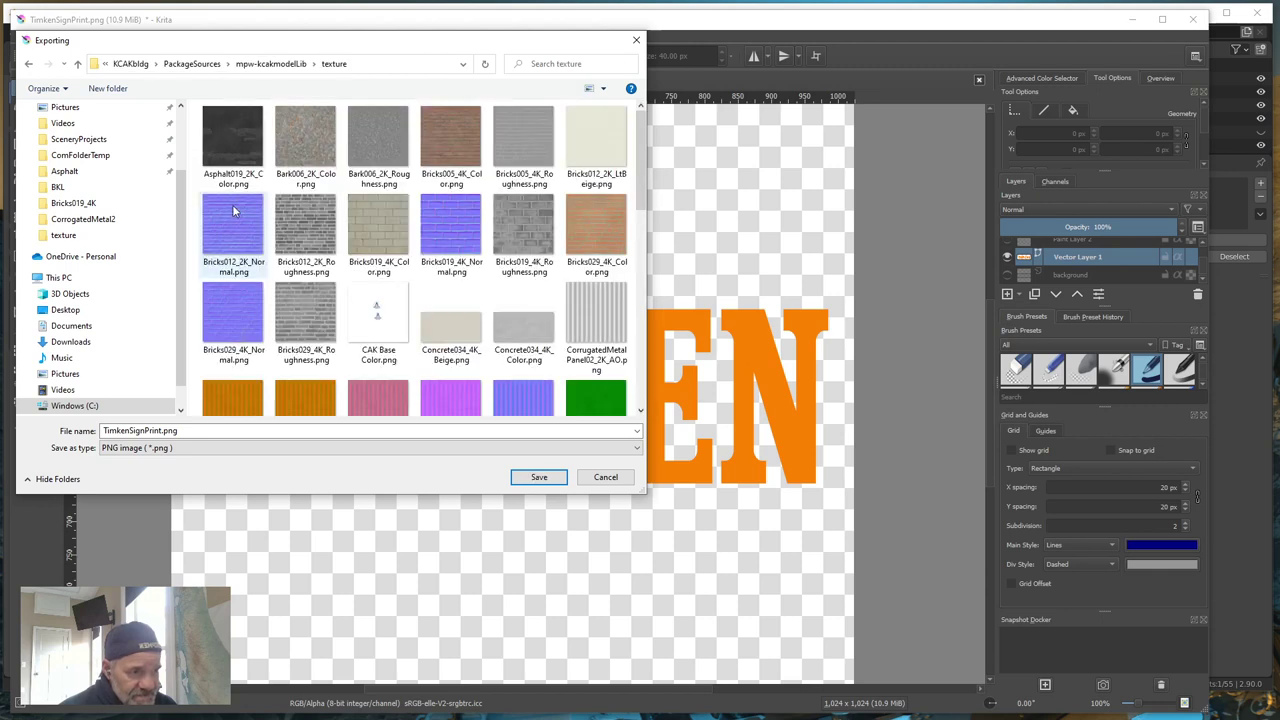
- Save the image as TimkenSignPrint.png with the default PNG options
{"action": "left_click", "coordinate": [104, 430]}
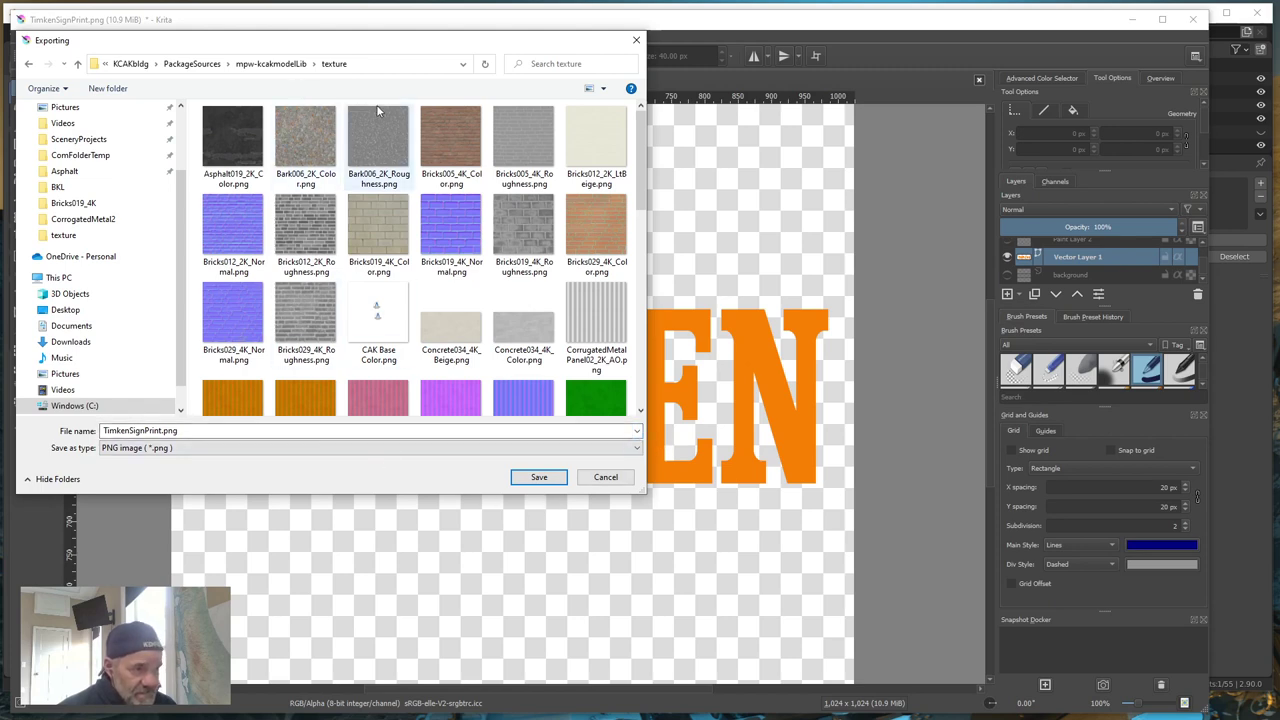
{"action": "left_click", "coordinate": [541, 478]}
{"action": "left_click", "coordinate": [814, 536]}
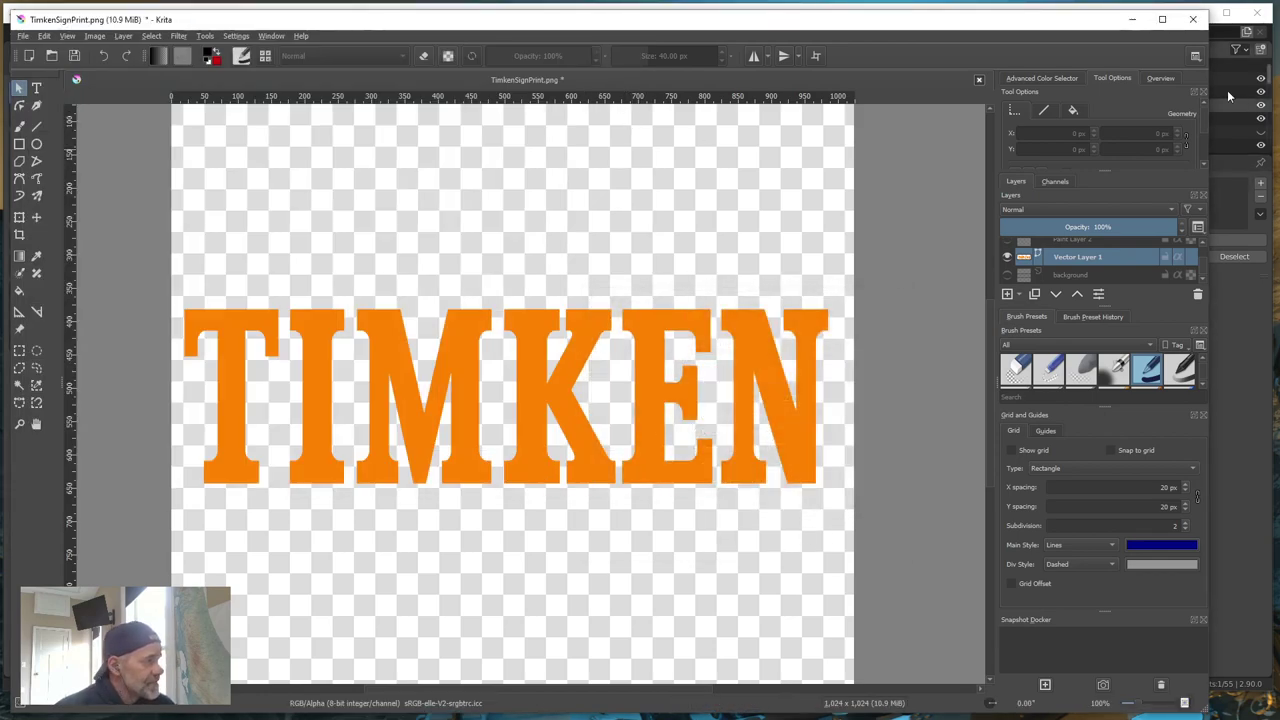
- Give the TimkenSignPrint object a new material named TimkenSignPrint
{"action": "left_click", "coordinate": [1132, 19]}
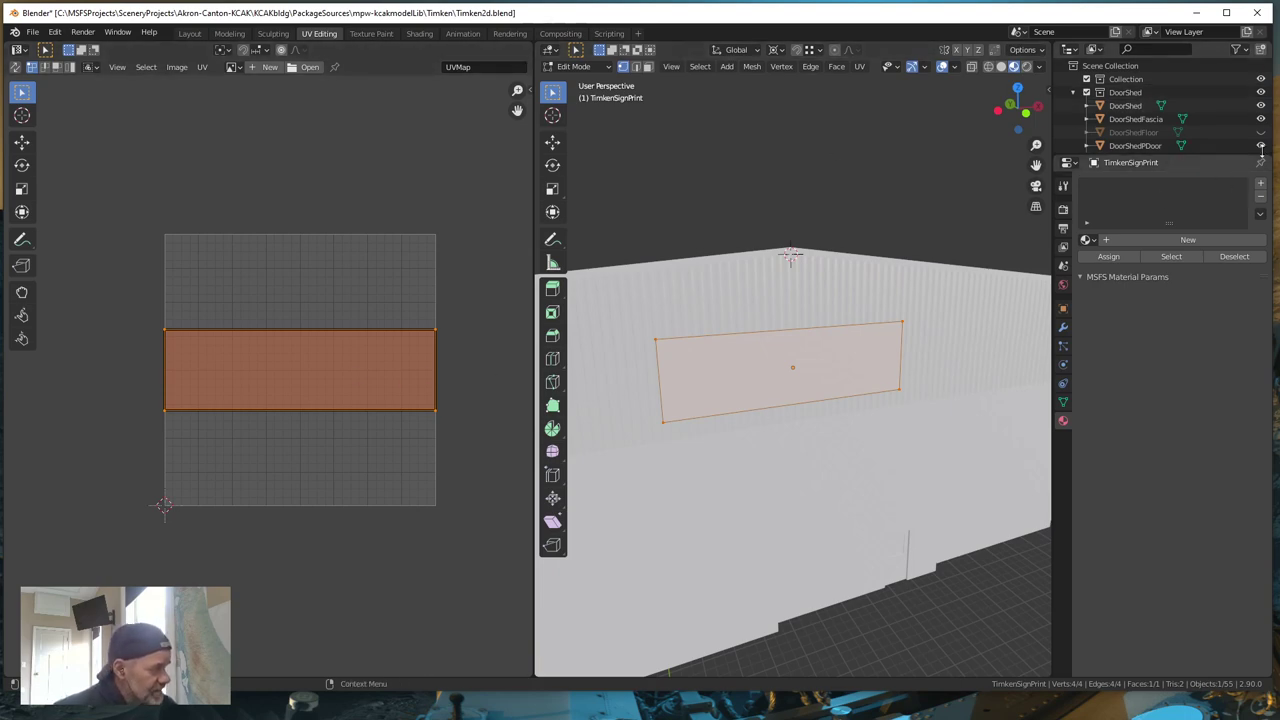
{"action": "scroll", "coordinate": [1172, 128], "scroll_direction": "down", "scroll_amount": 5}
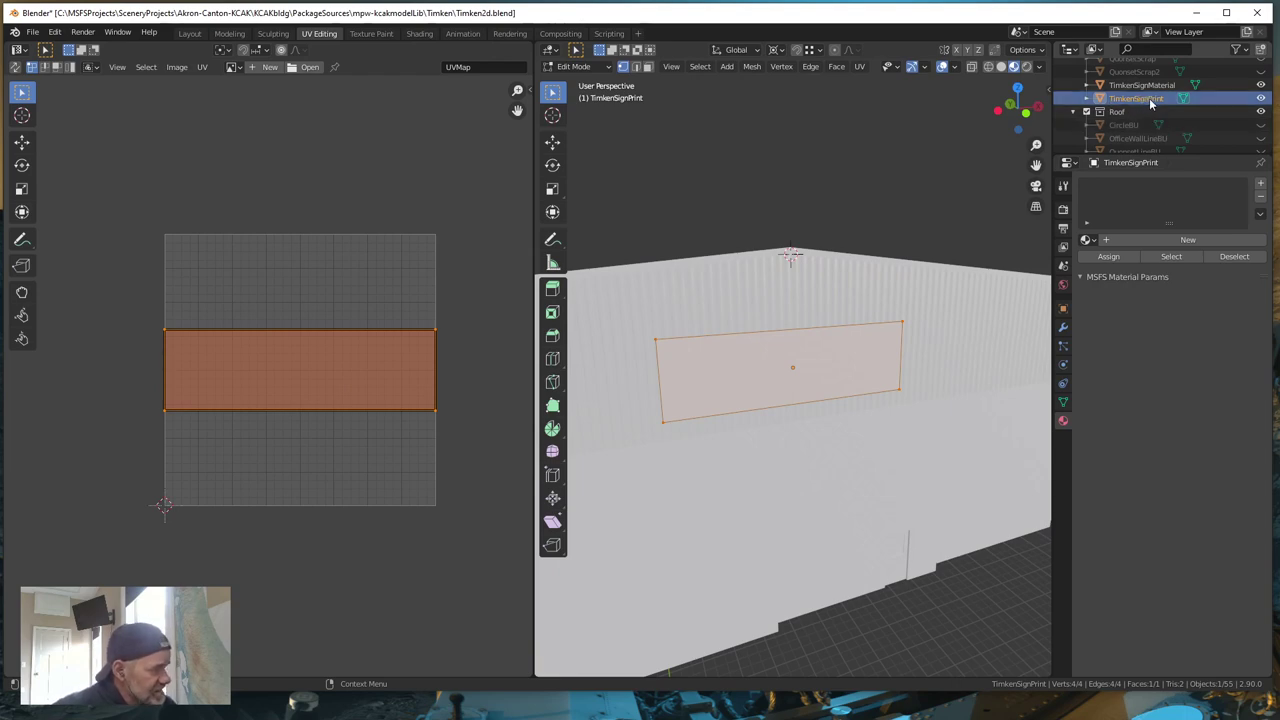
{"action": "left_click", "coordinate": [1138, 103]}
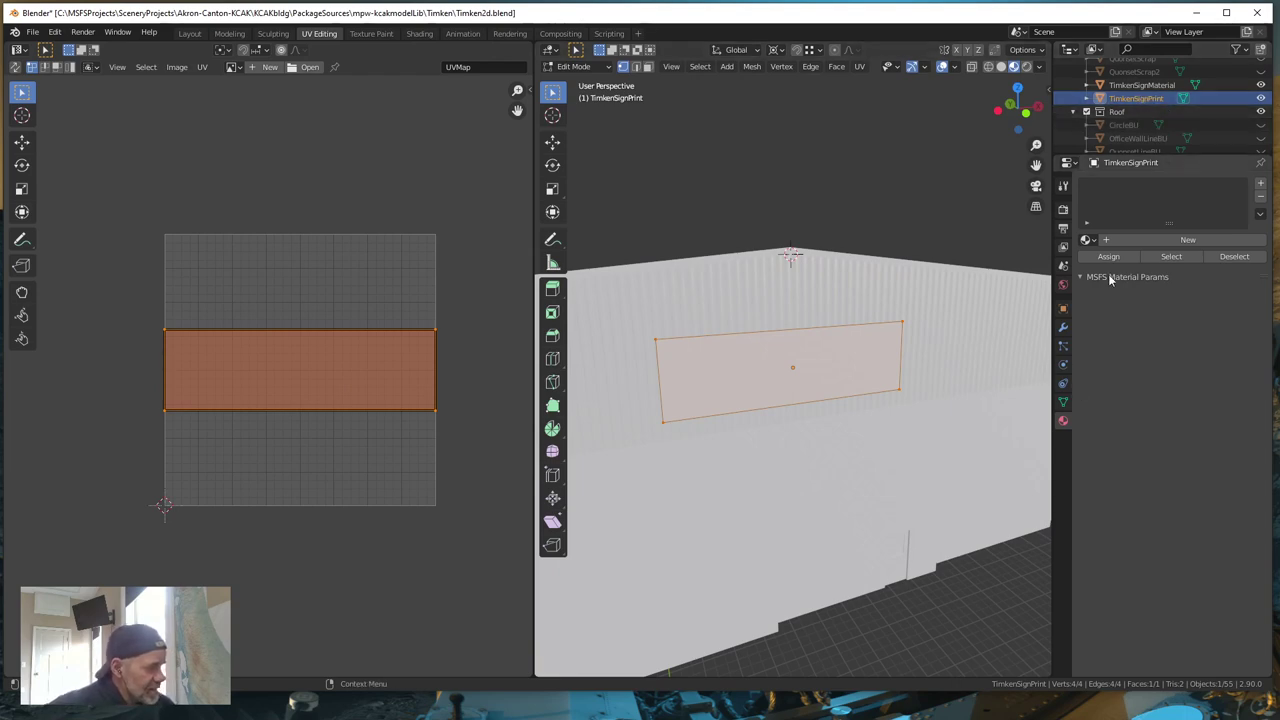
{"action": "left_click", "coordinate": [1190, 240]}
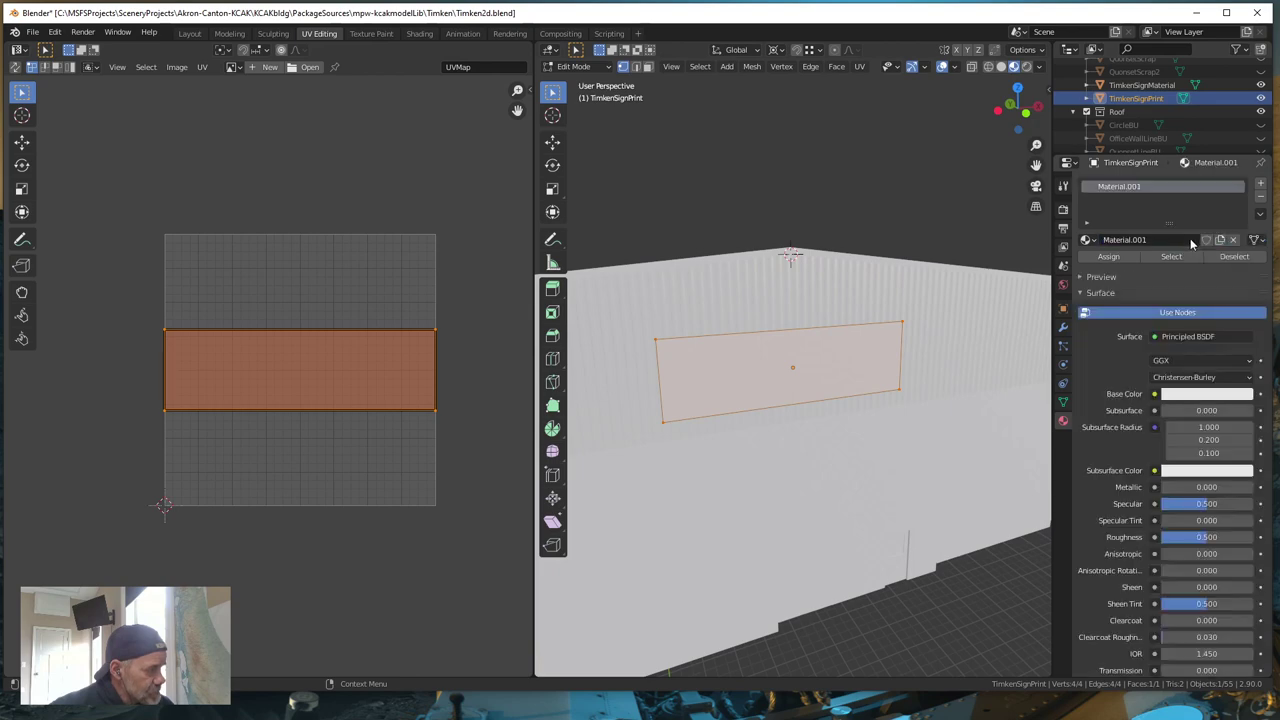
{"action": "double_click", "coordinate": [1155, 240]}
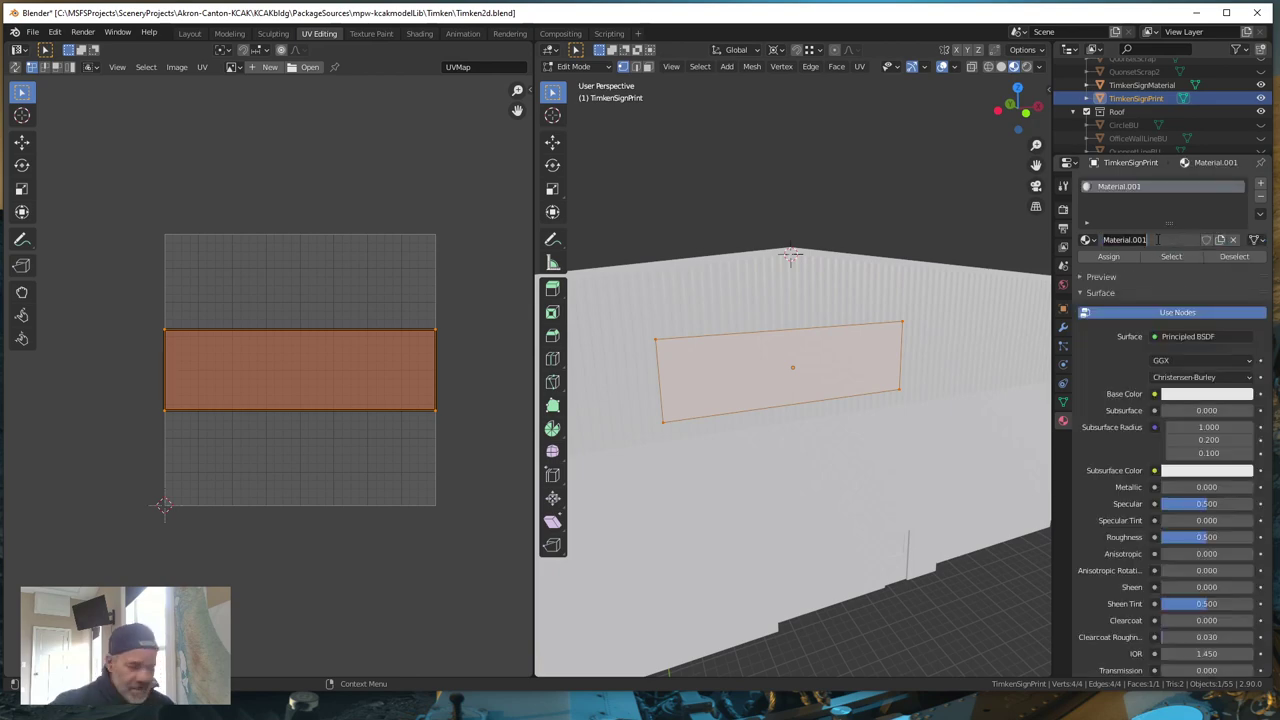
{"action": "type", "text": "Timk"}
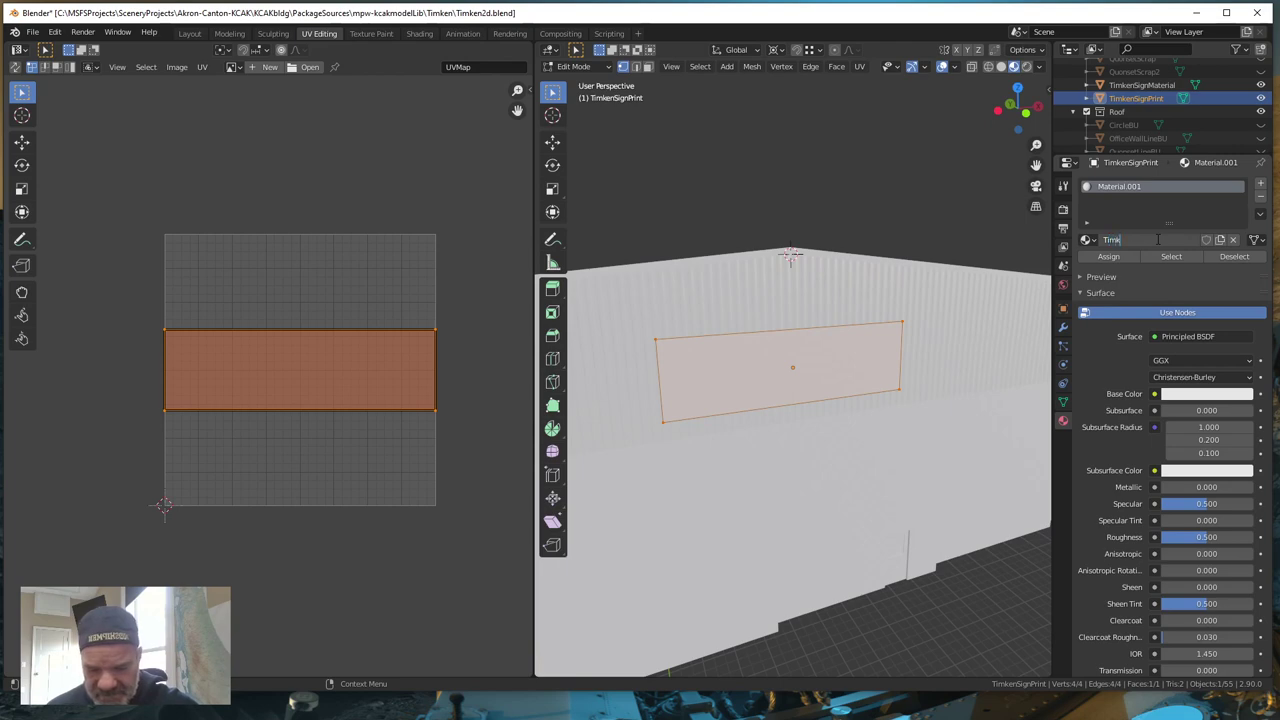
{"action": "type", "text": "enS"}
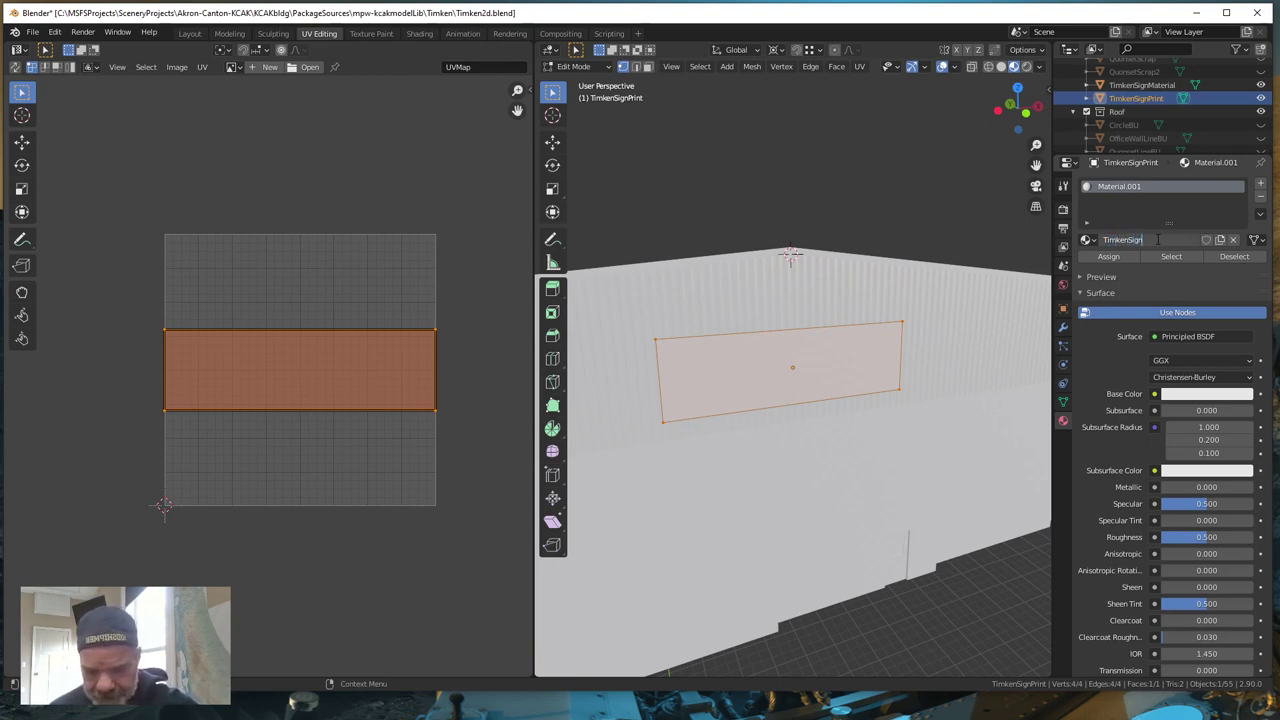
{"action": "type", "text": "ignPrint"}
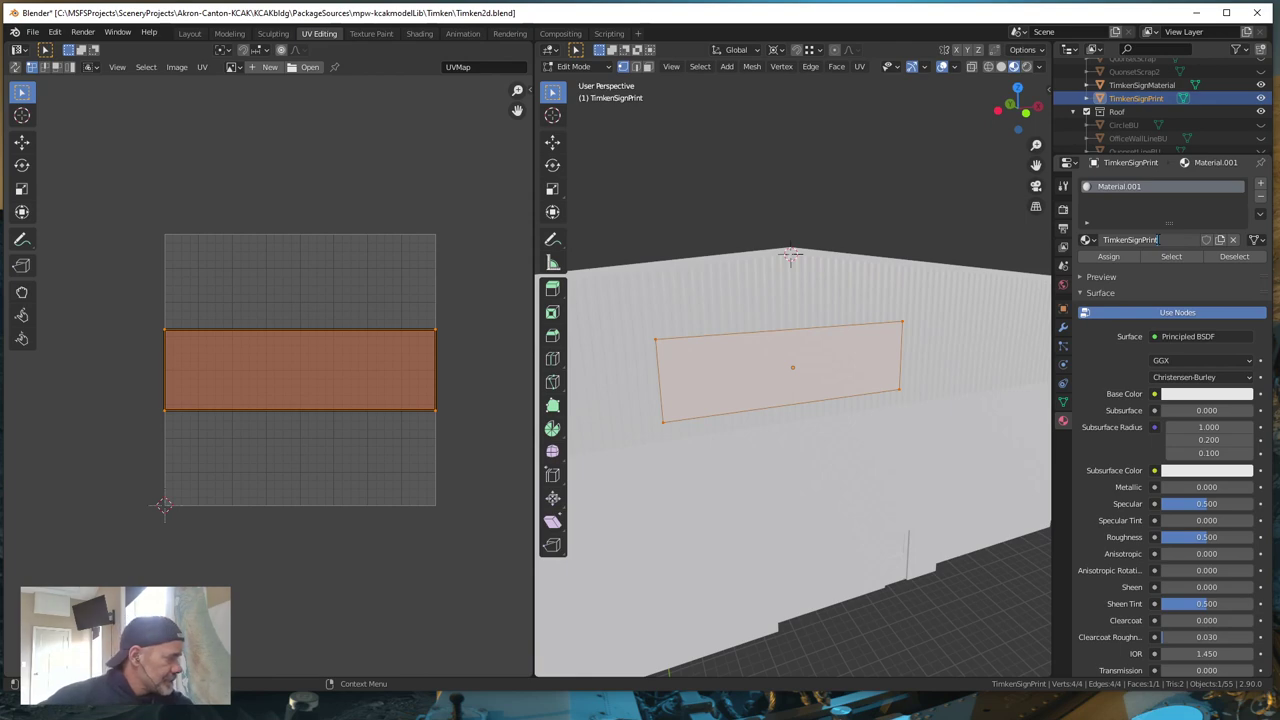
{"action": "key", "text": "Return"}
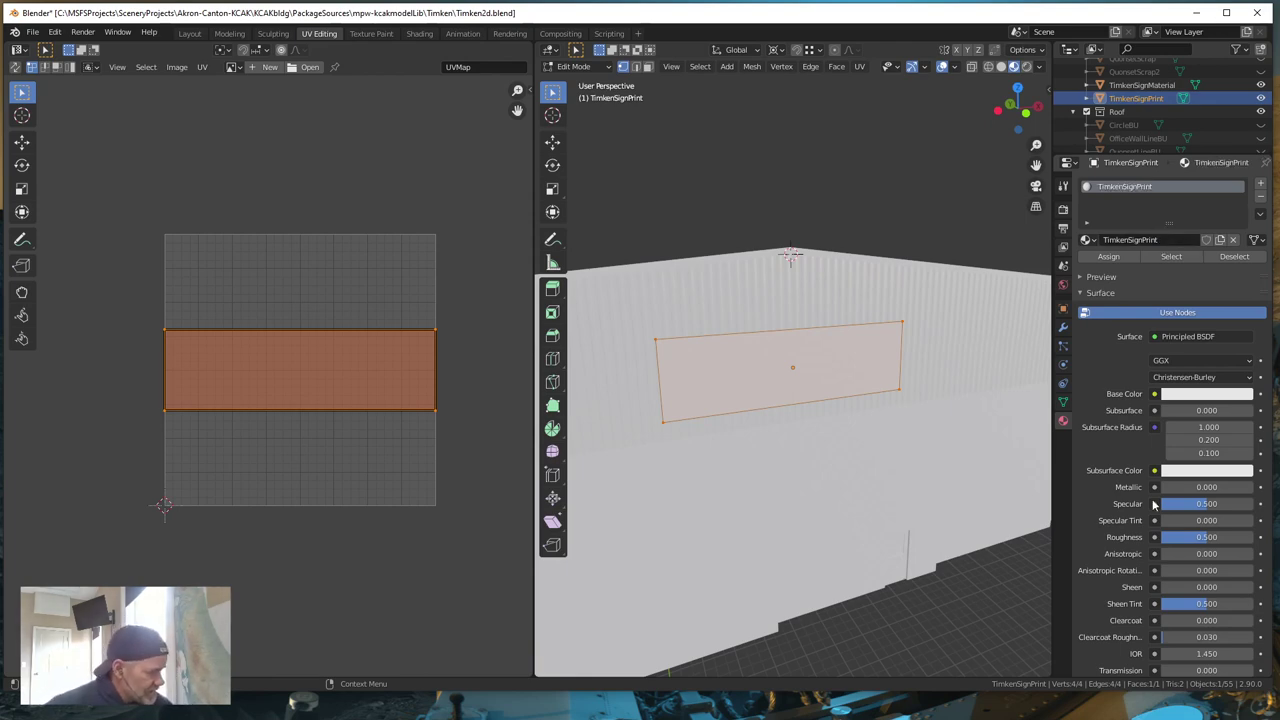
- Set the material mode to MSFS Standard and browse for an albedo texture image
{"action": "scroll", "coordinate": [1195, 520], "scroll_direction": "down", "scroll_amount": 7}
{"action": "scroll", "coordinate": [1195, 520], "scroll_direction": "down", "scroll_amount": 2}
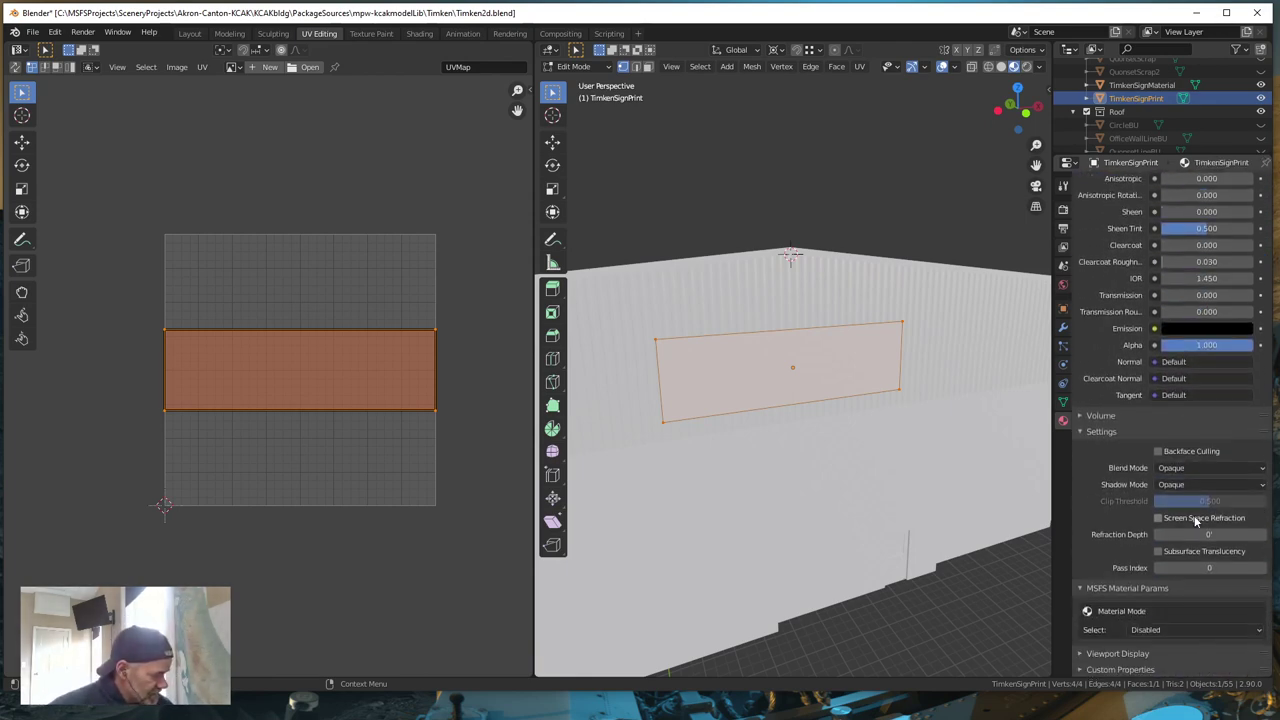
{"action": "left_click", "coordinate": [1260, 632]}
{"action": "left_click", "coordinate": [1178, 600]}
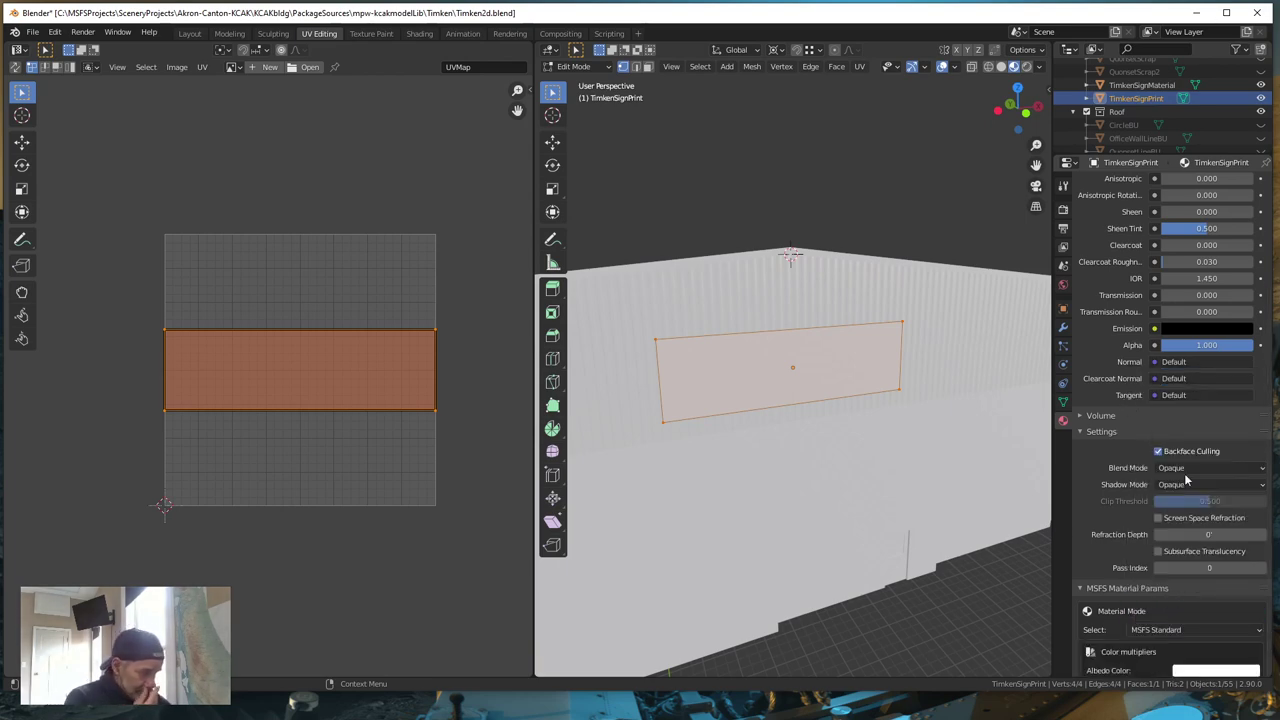
{"action": "scroll", "coordinate": [1186, 481], "scroll_direction": "down", "scroll_amount": 5}
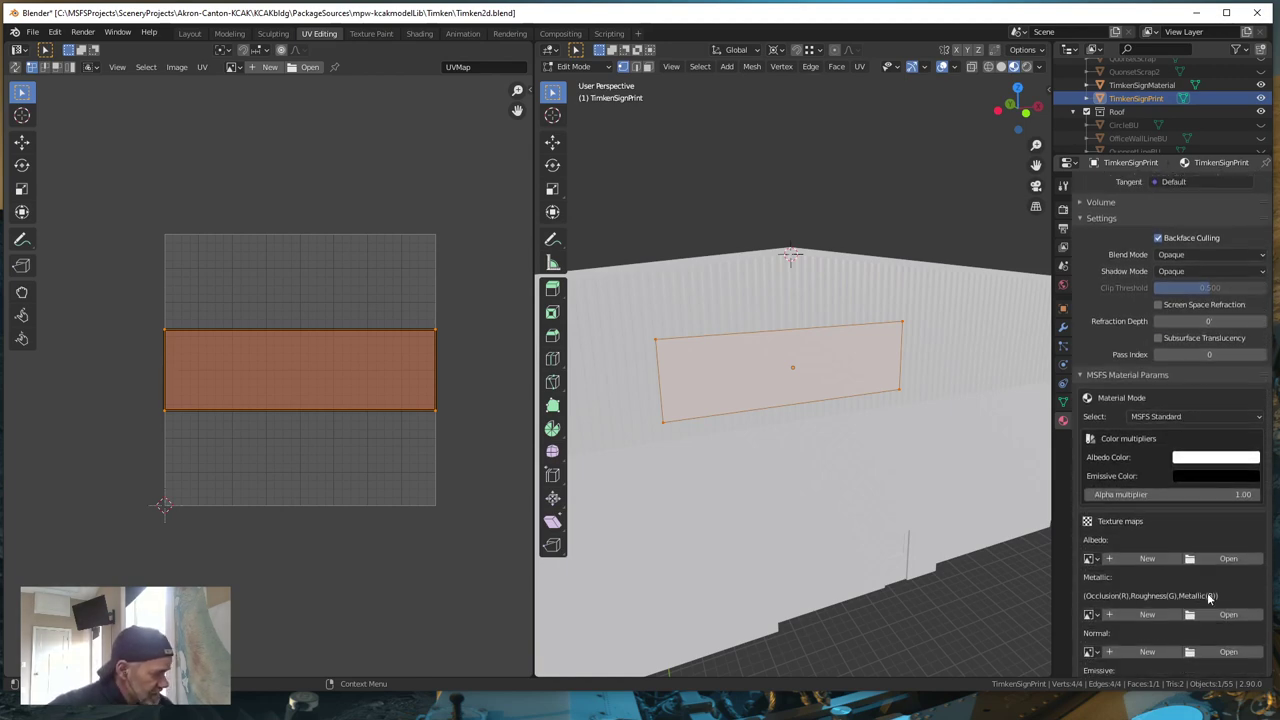
{"action": "left_click", "coordinate": [1230, 559]}
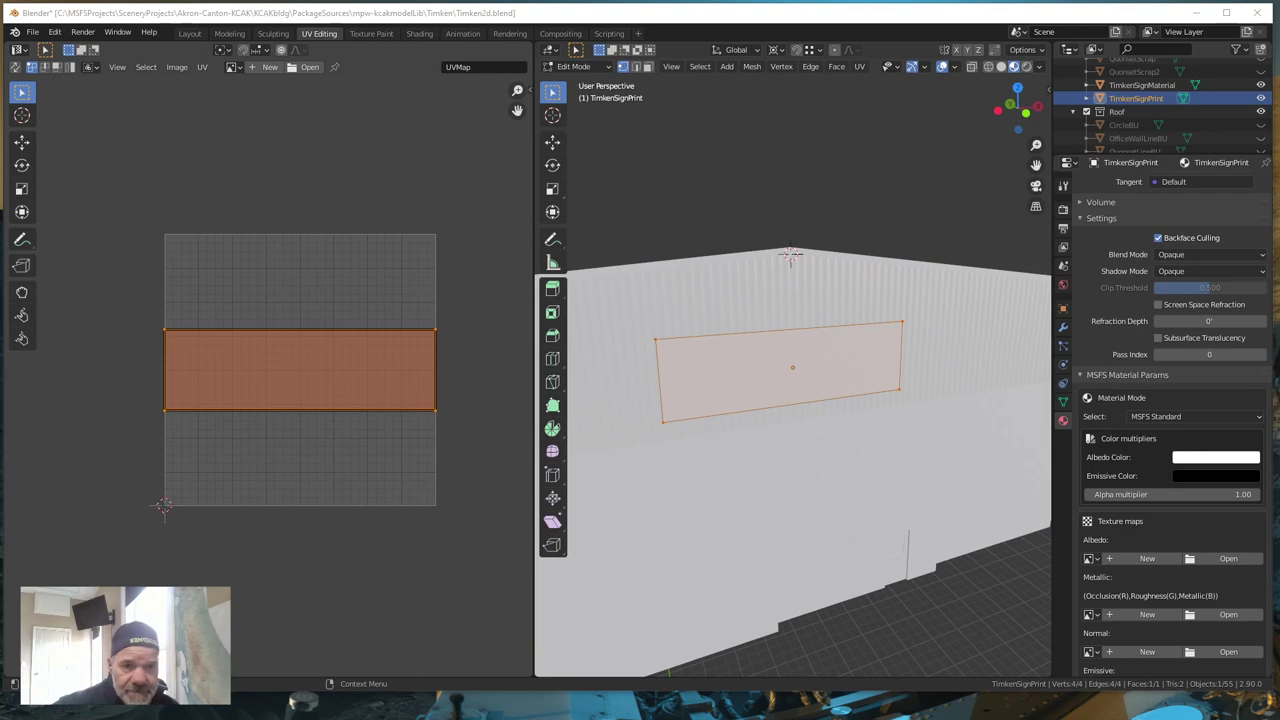
{"action": "left_click_drag", "start_coordinate": [525, 266], "coordinate": [577, 160]}
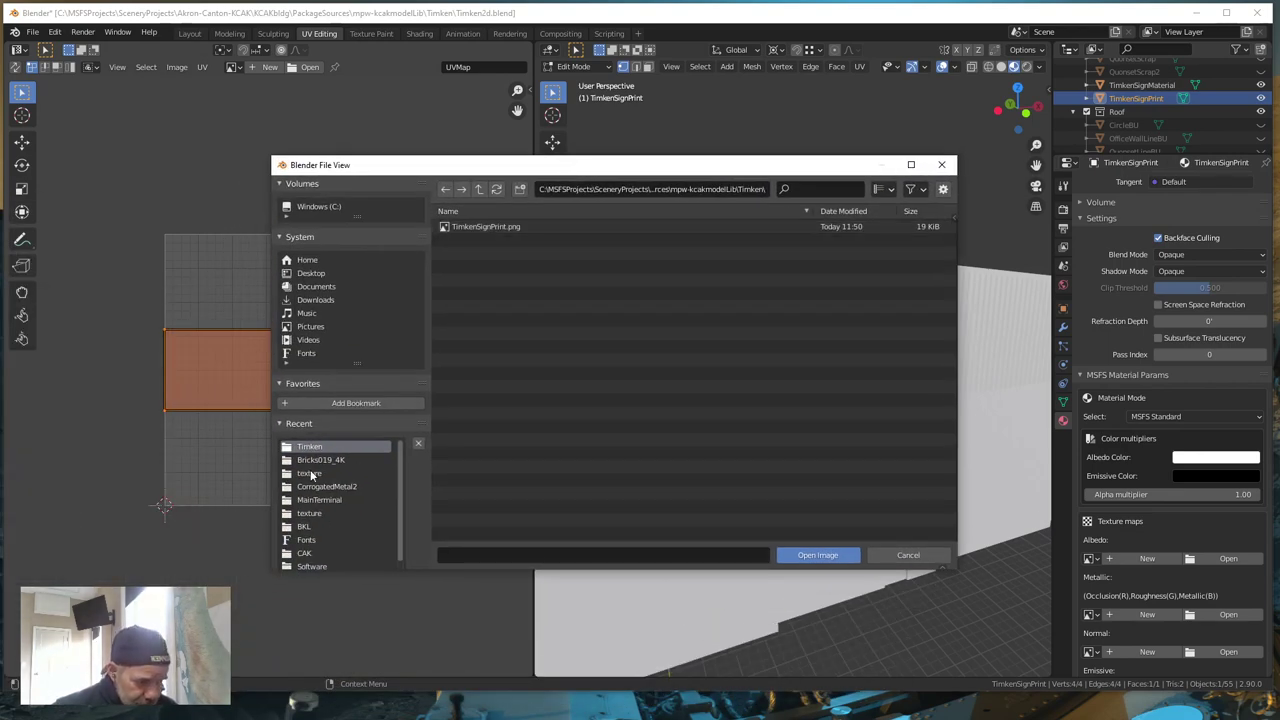
- Load TimkenSignPrint.png from the recent texture folder as the albedo texture
{"action": "left_click", "coordinate": [311, 474]}
{"action": "scroll", "coordinate": [599, 376], "scroll_direction": "down", "scroll_amount": 2}
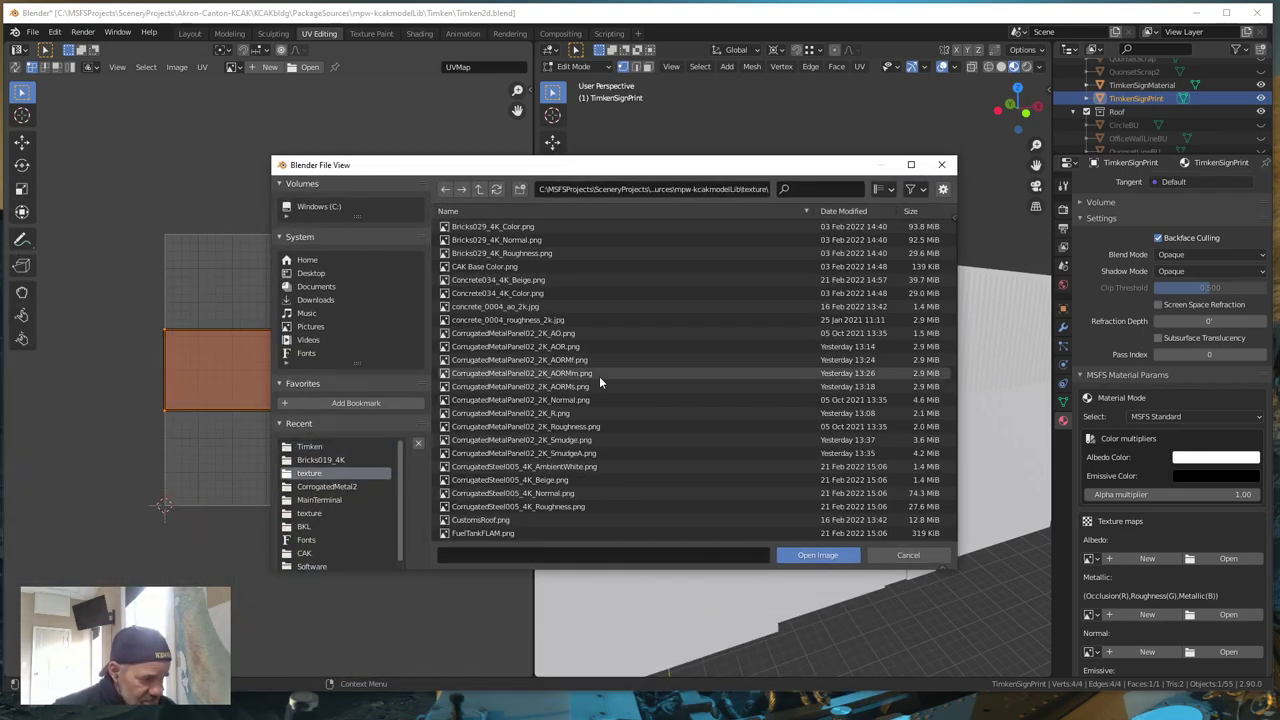
{"action": "scroll", "coordinate": [599, 376], "scroll_direction": "down", "scroll_amount": 4}
{"action": "scroll", "coordinate": [599, 376], "scroll_direction": "down", "scroll_amount": 4}
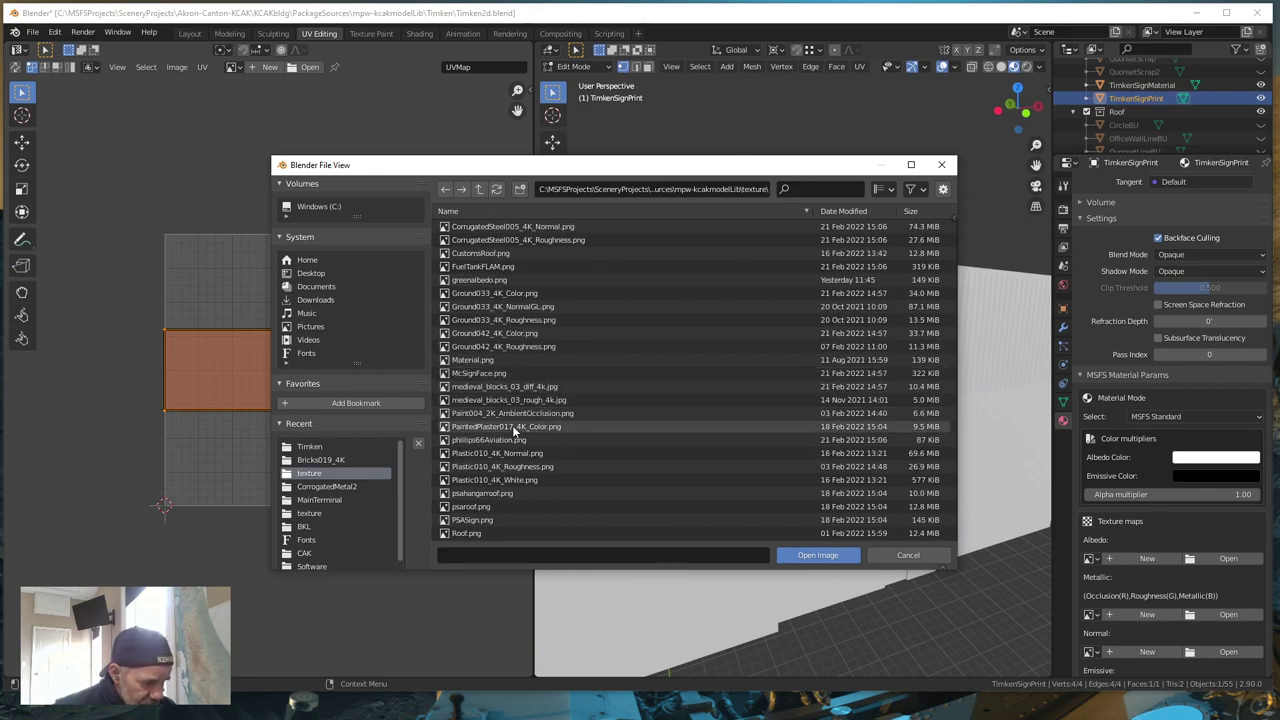
{"action": "scroll", "coordinate": [608, 442], "scroll_direction": "down", "scroll_amount": 4}
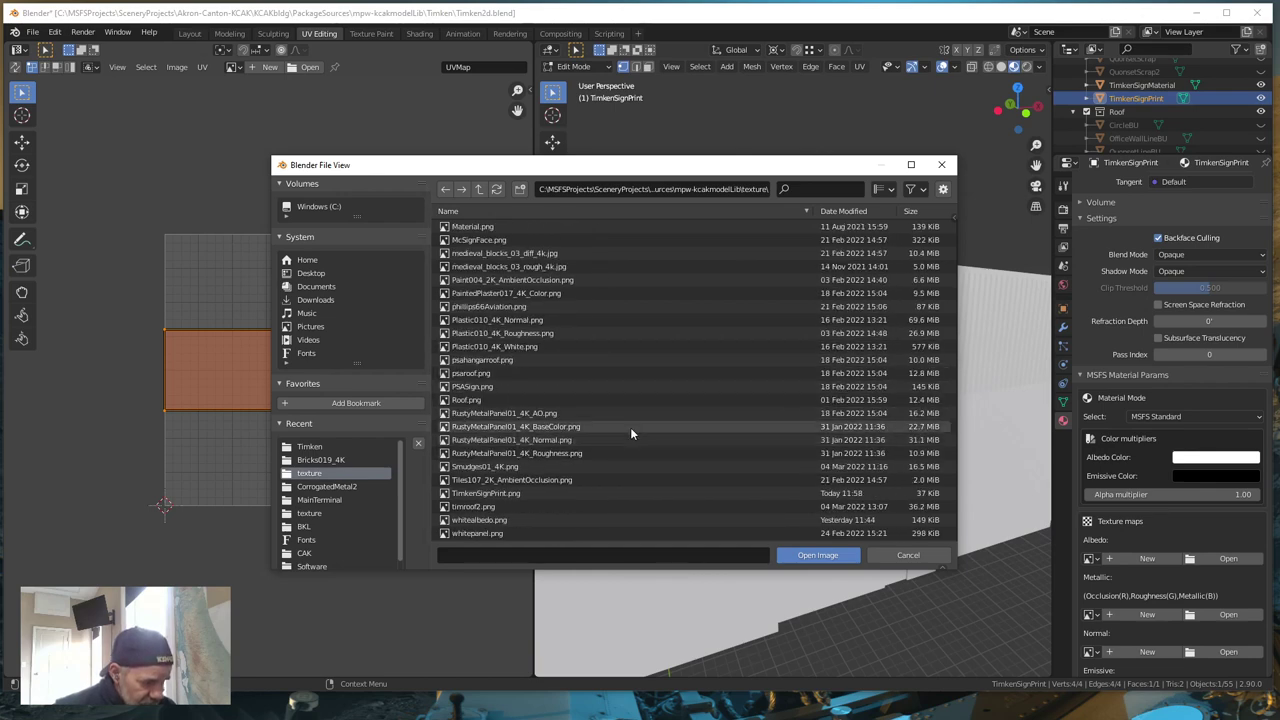
{"action": "left_click", "coordinate": [491, 496]}
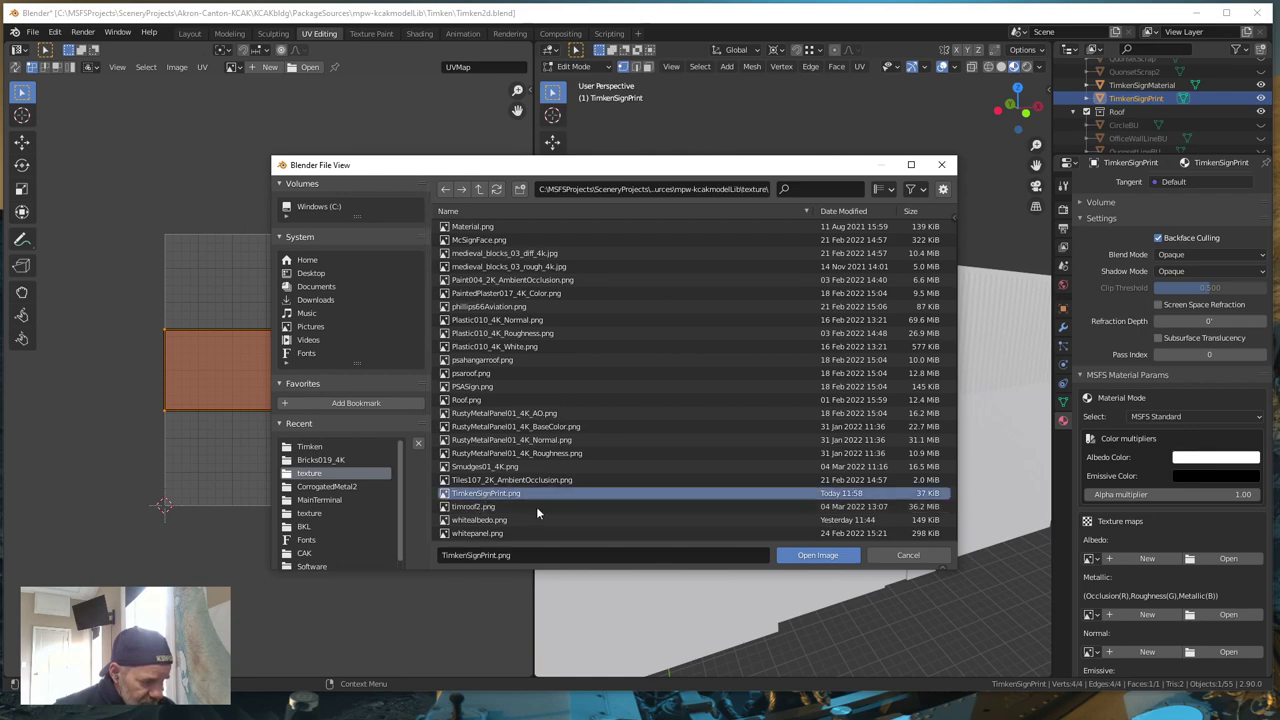
{"action": "left_click", "coordinate": [816, 556]}
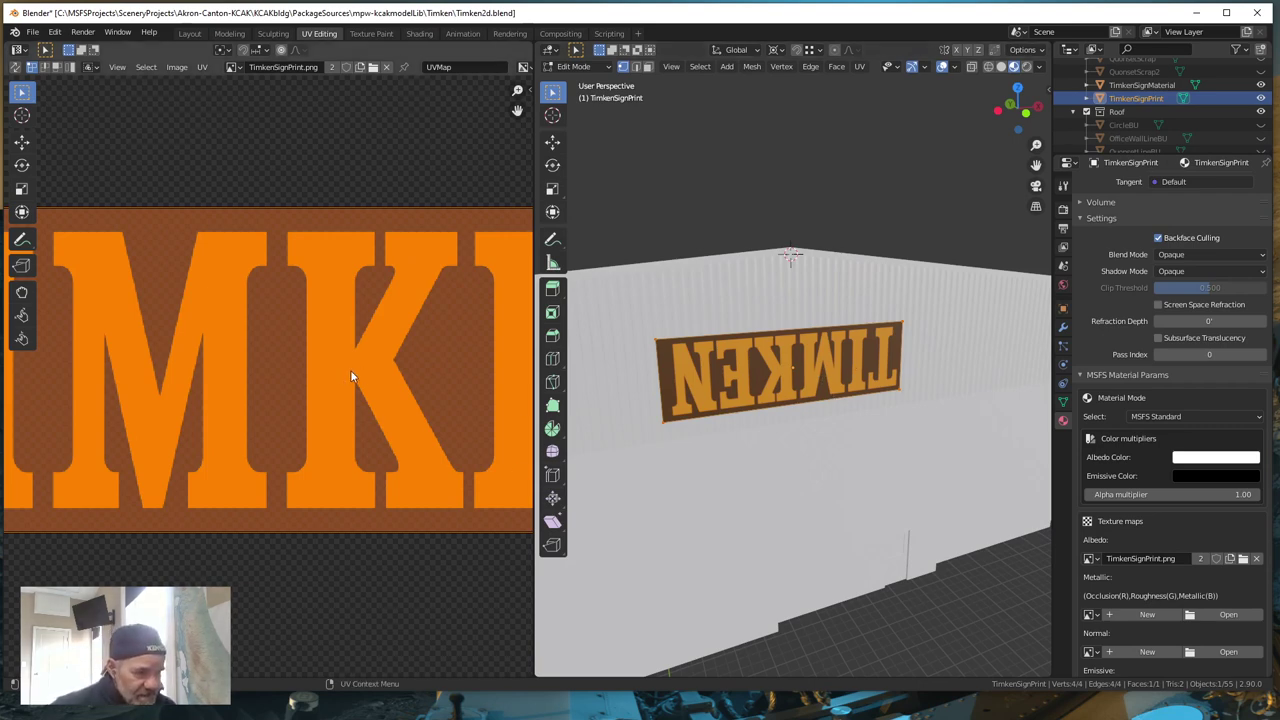
- Rotate the sign's UVs 180° so TIMKEN reads correctly, then return to Layout
{"action": "scroll", "coordinate": [293, 372], "scroll_direction": "down", "scroll_amount": 4}
{"action": "scroll", "coordinate": [293, 378], "scroll_direction": "down", "scroll_amount": 2}
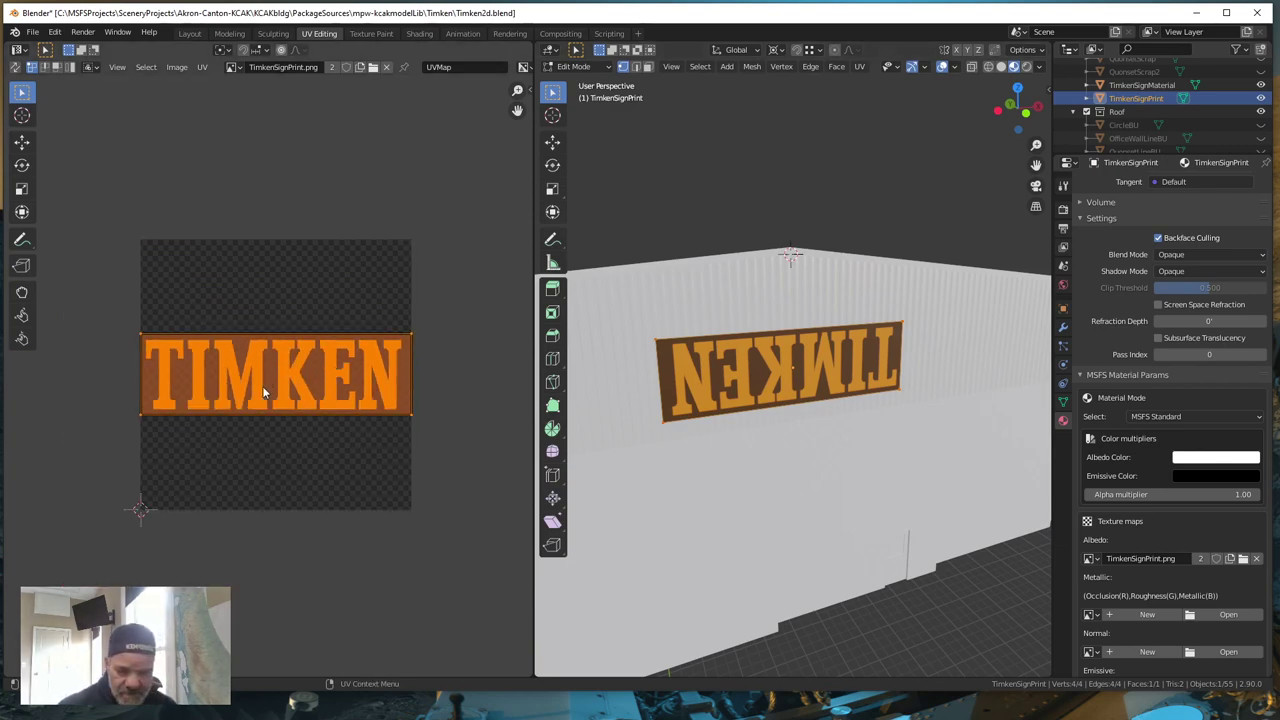
{"action": "type", "text": "r180"}
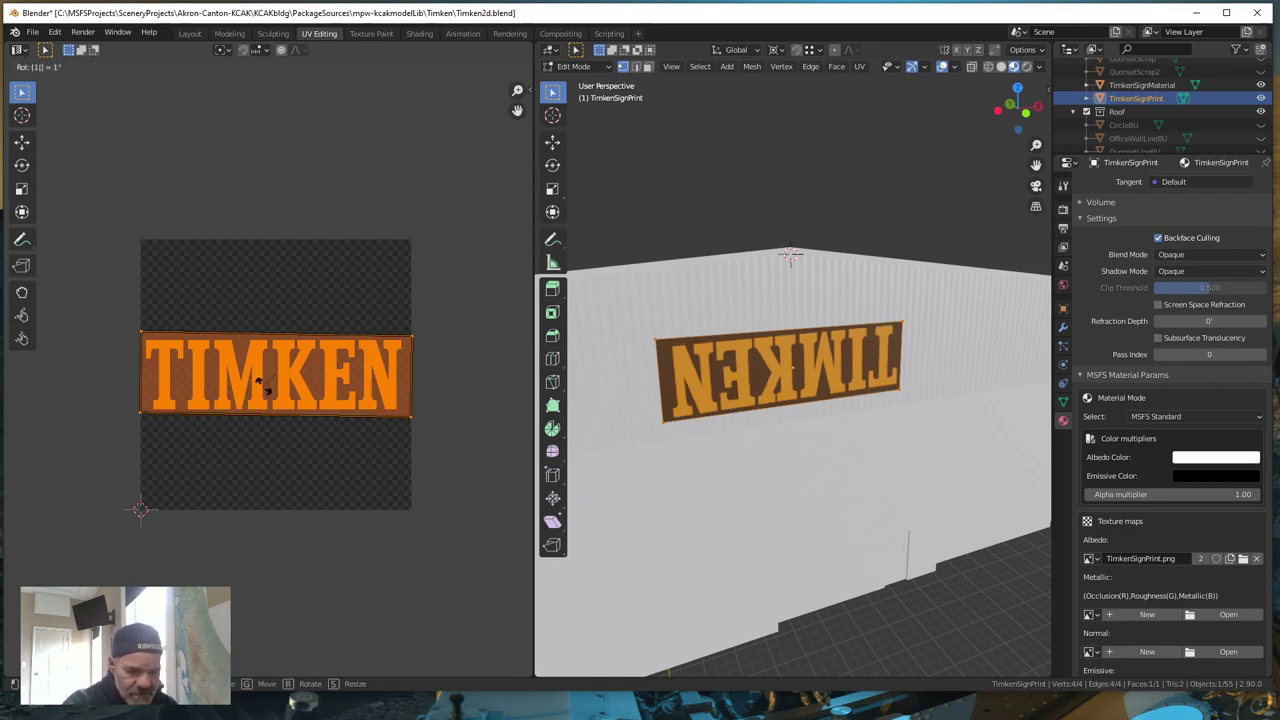
{"action": "key", "text": "Return"}
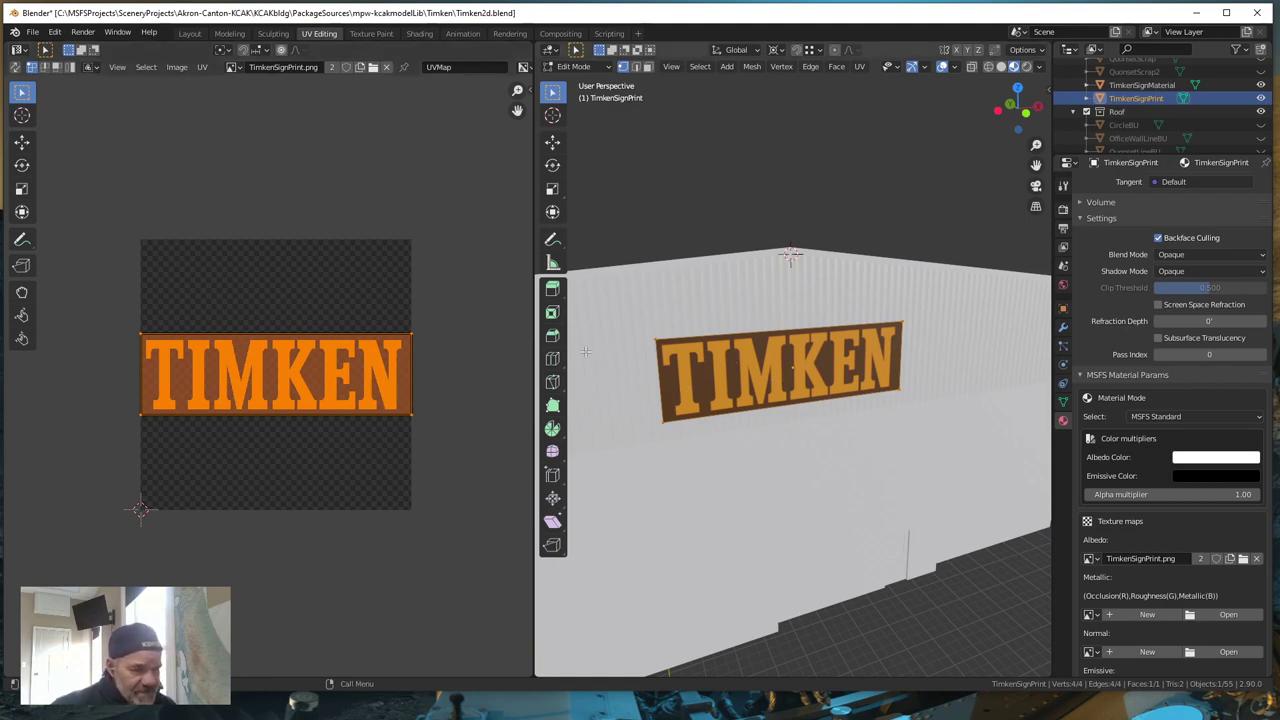
{"action": "left_click", "coordinate": [189, 33]}
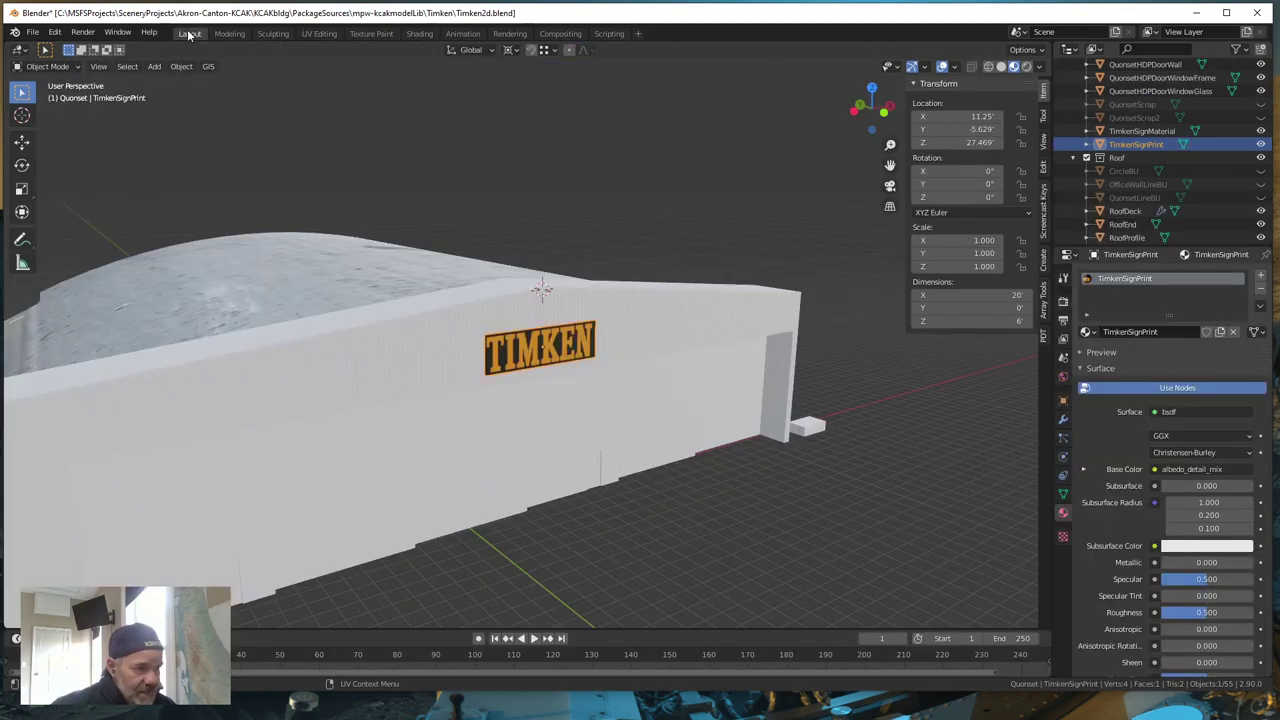
- Switch to the UV Editing workspace to see the TIMKEN texture beside the 3D view
{"action": "scroll", "coordinate": [540, 372], "scroll_direction": "up", "scroll_amount": 5}
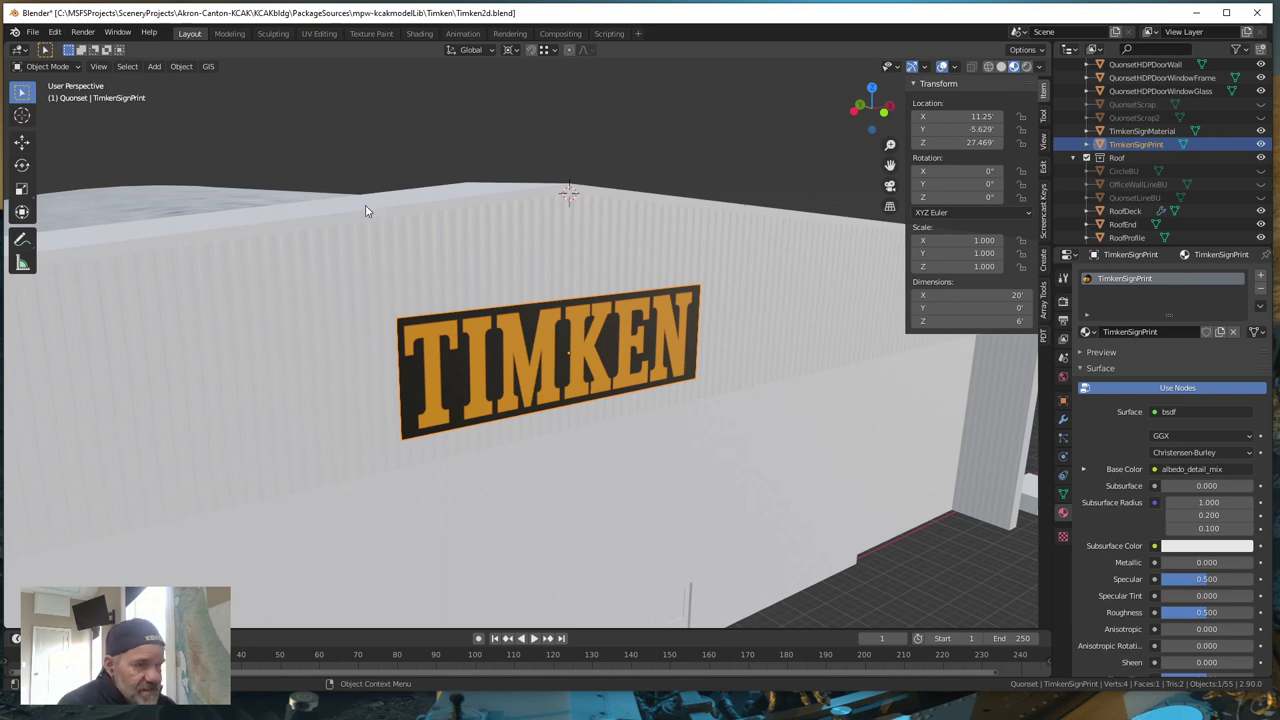
{"action": "left_click", "coordinate": [320, 35]}
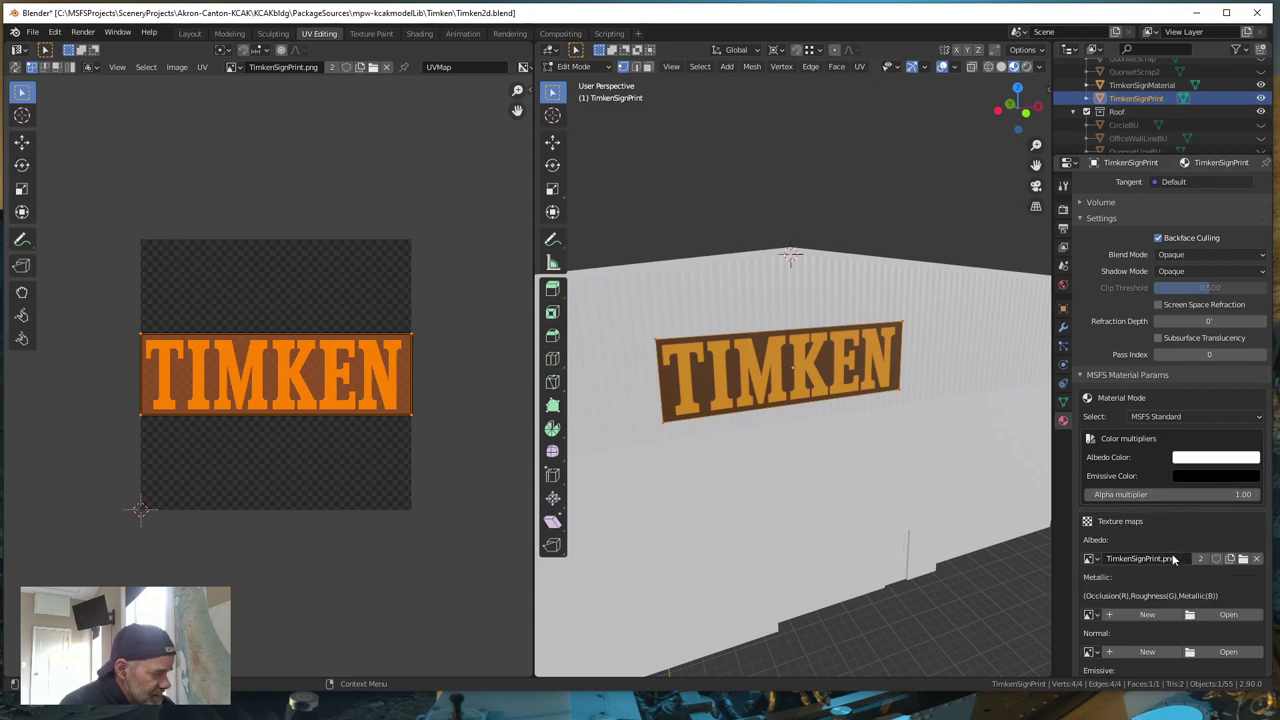
- Set the sign material's Alpha mode to Blend and go back to the Layout workspace
{"action": "scroll", "coordinate": [1174, 558], "scroll_direction": "down", "scroll_amount": 8}
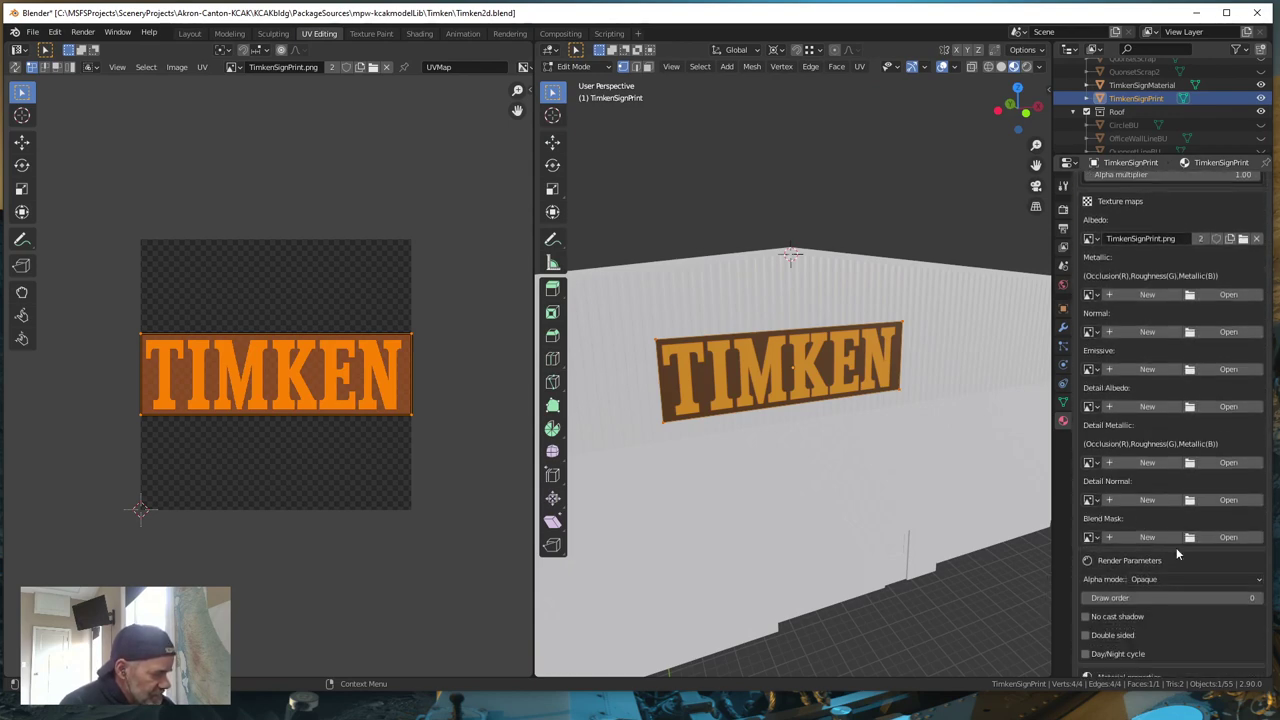
{"action": "scroll", "coordinate": [1177, 553], "scroll_direction": "down", "scroll_amount": 1}
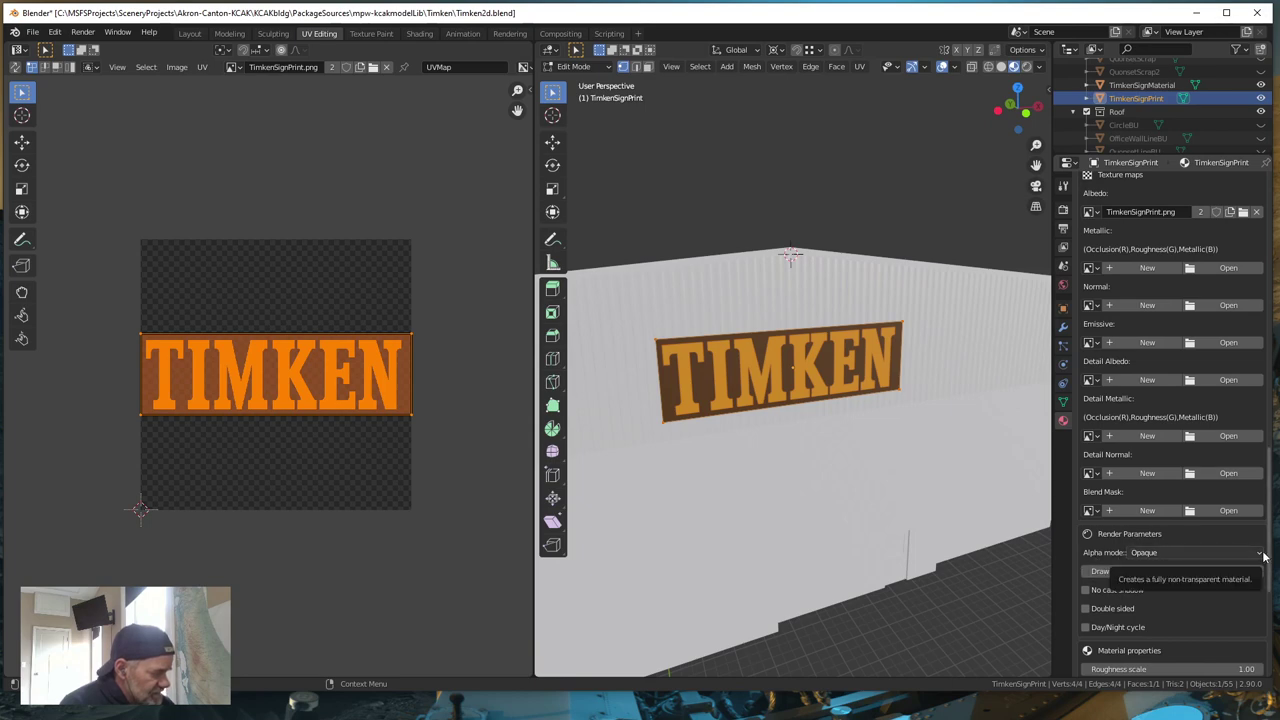
{"action": "left_click", "coordinate": [1195, 553]}
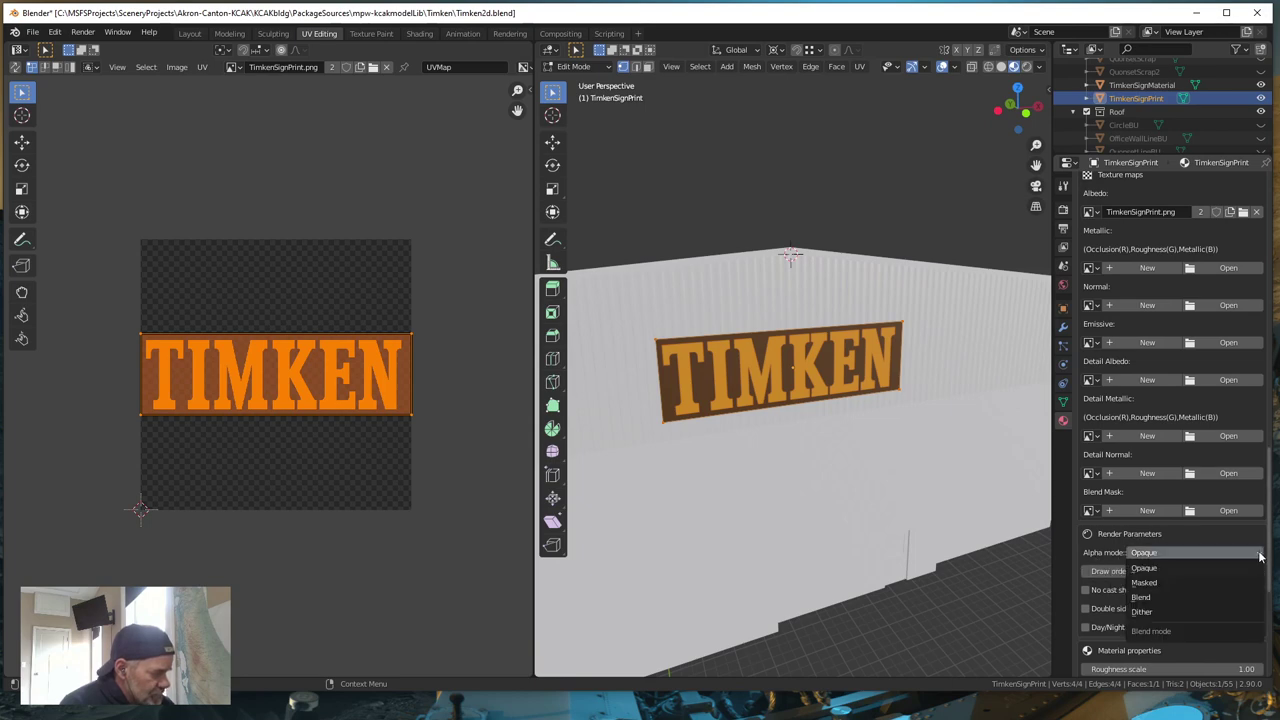
{"action": "left_click", "coordinate": [1145, 599]}
{"action": "scroll", "coordinate": [1145, 603], "scroll_direction": "up", "scroll_amount": 1}
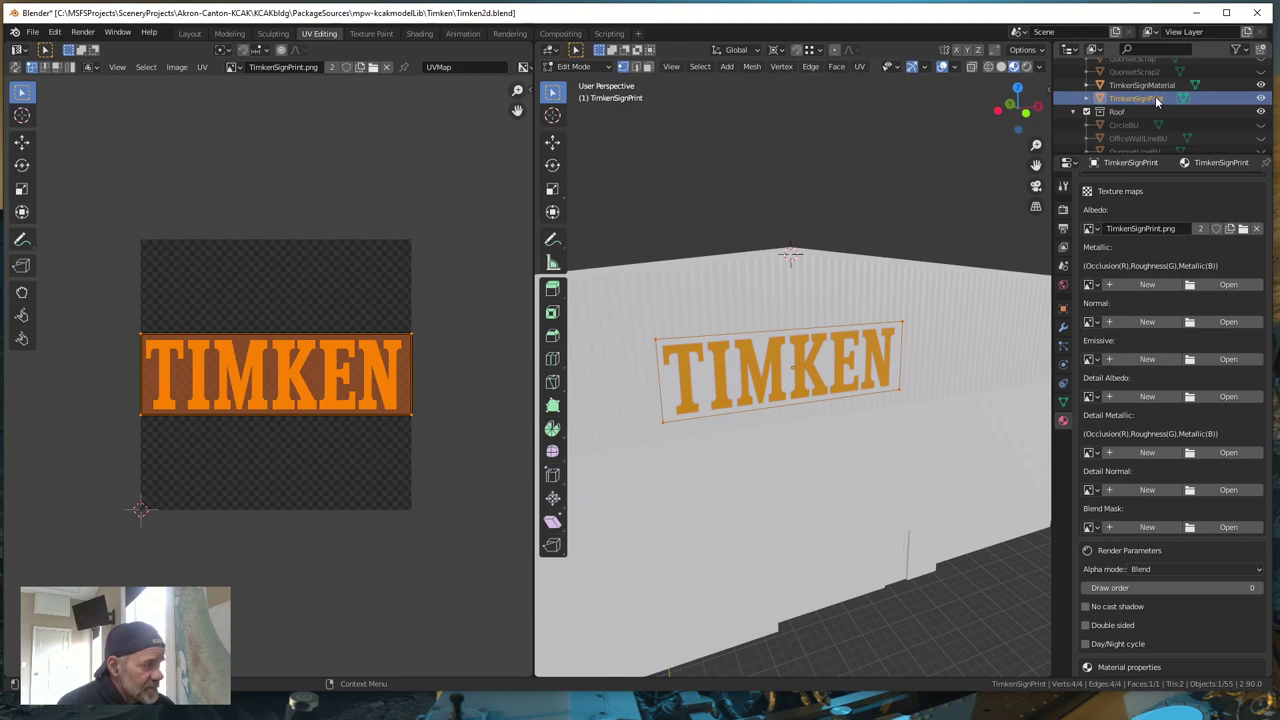
{"action": "left_click", "coordinate": [189, 34]}
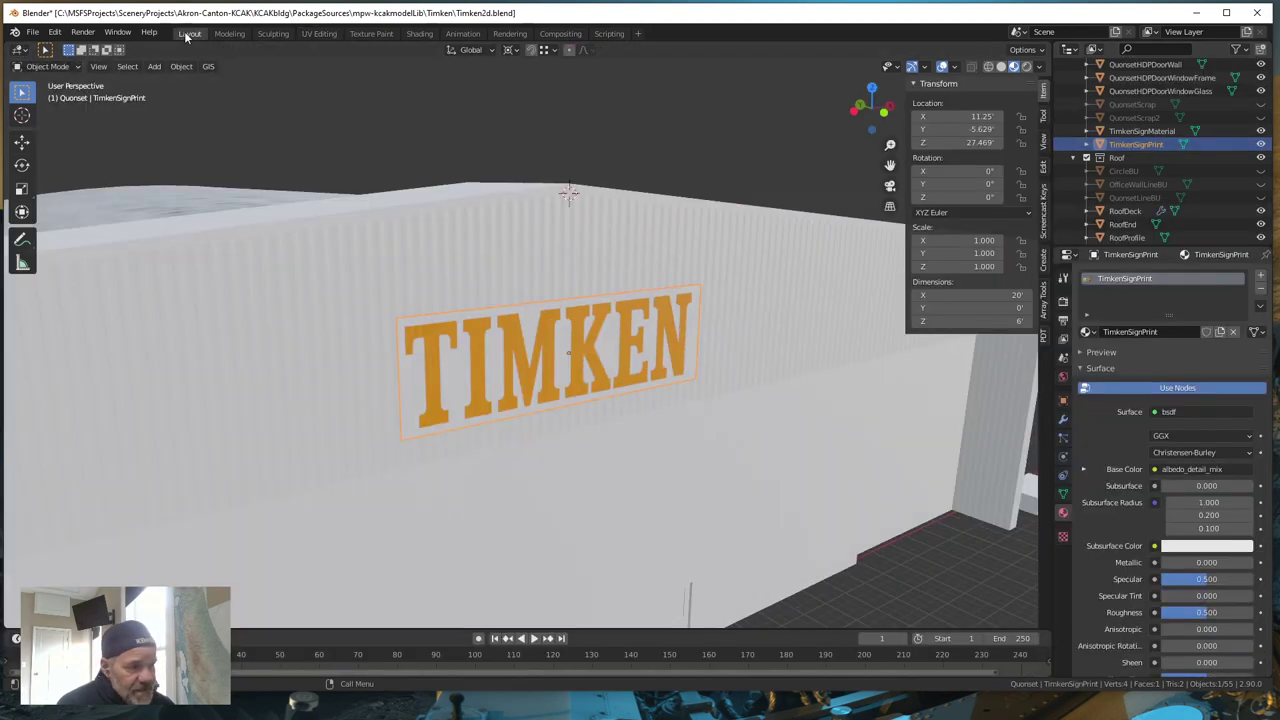
- Add a new material named GraySign to the TimkenSignMaterial backing object
{"action": "left_click", "coordinate": [1143, 133]}
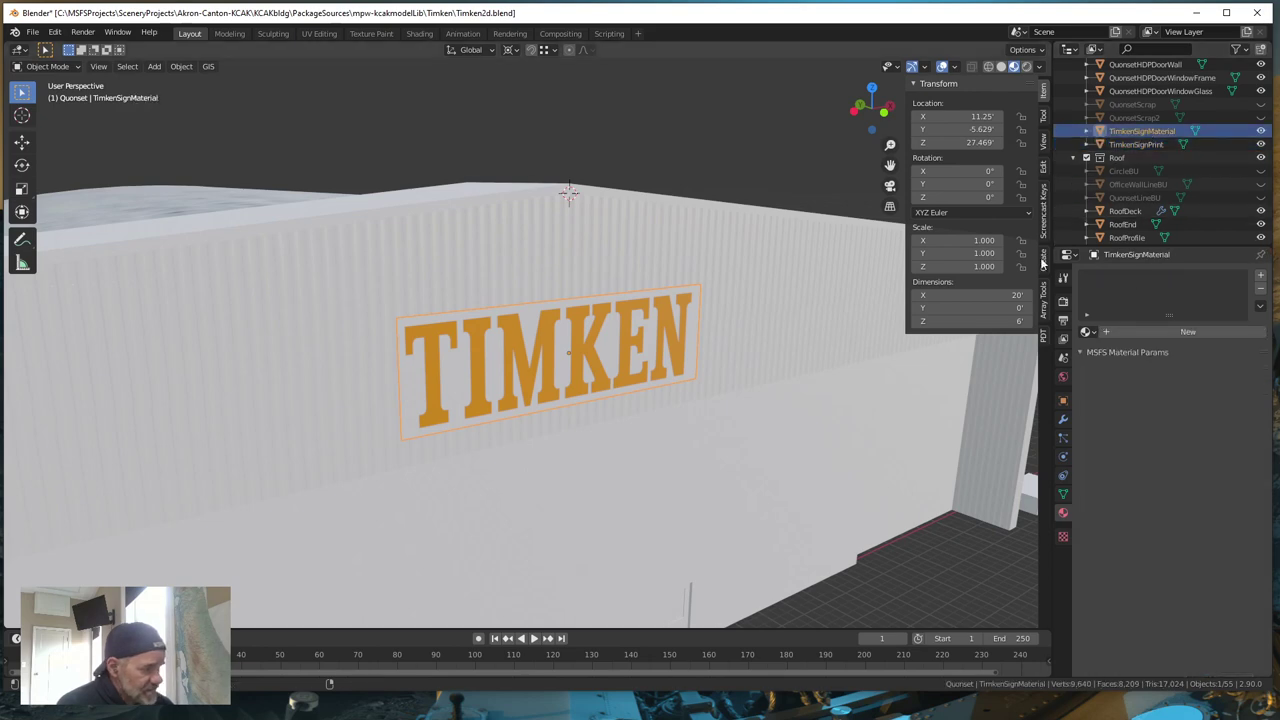
{"action": "left_click", "coordinate": [1164, 334]}
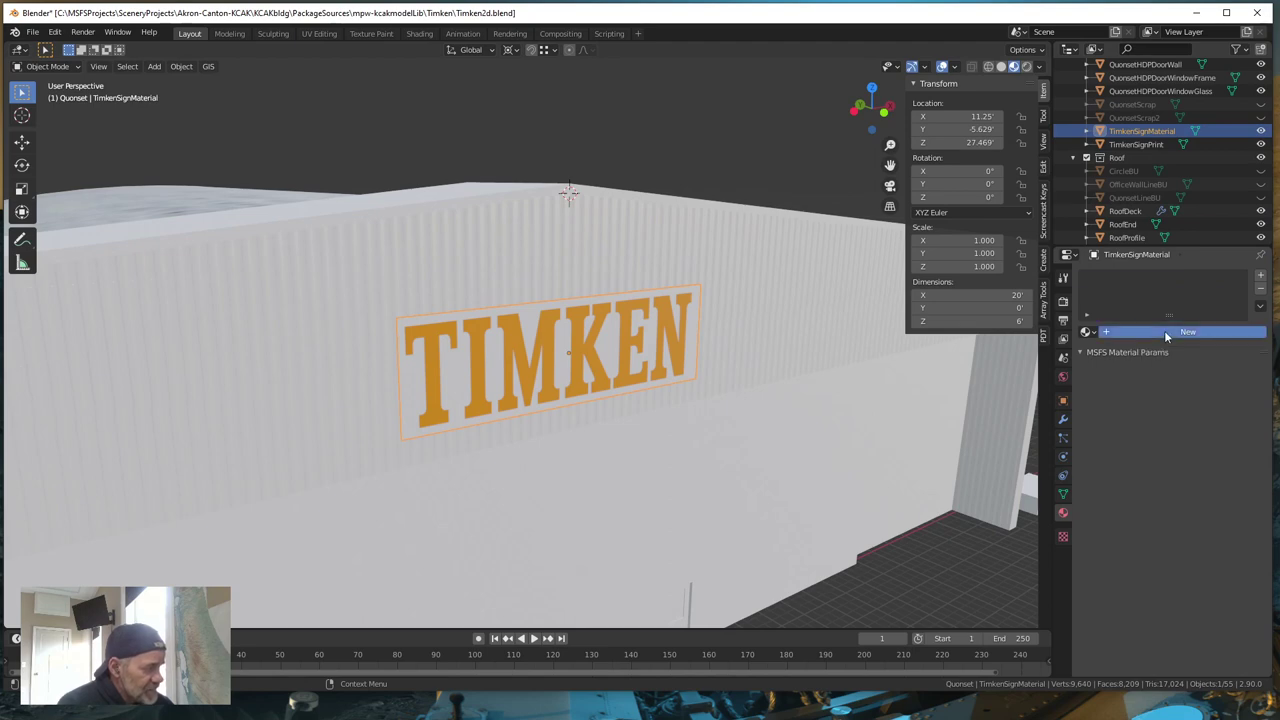
{"action": "double_click", "coordinate": [1156, 332]}
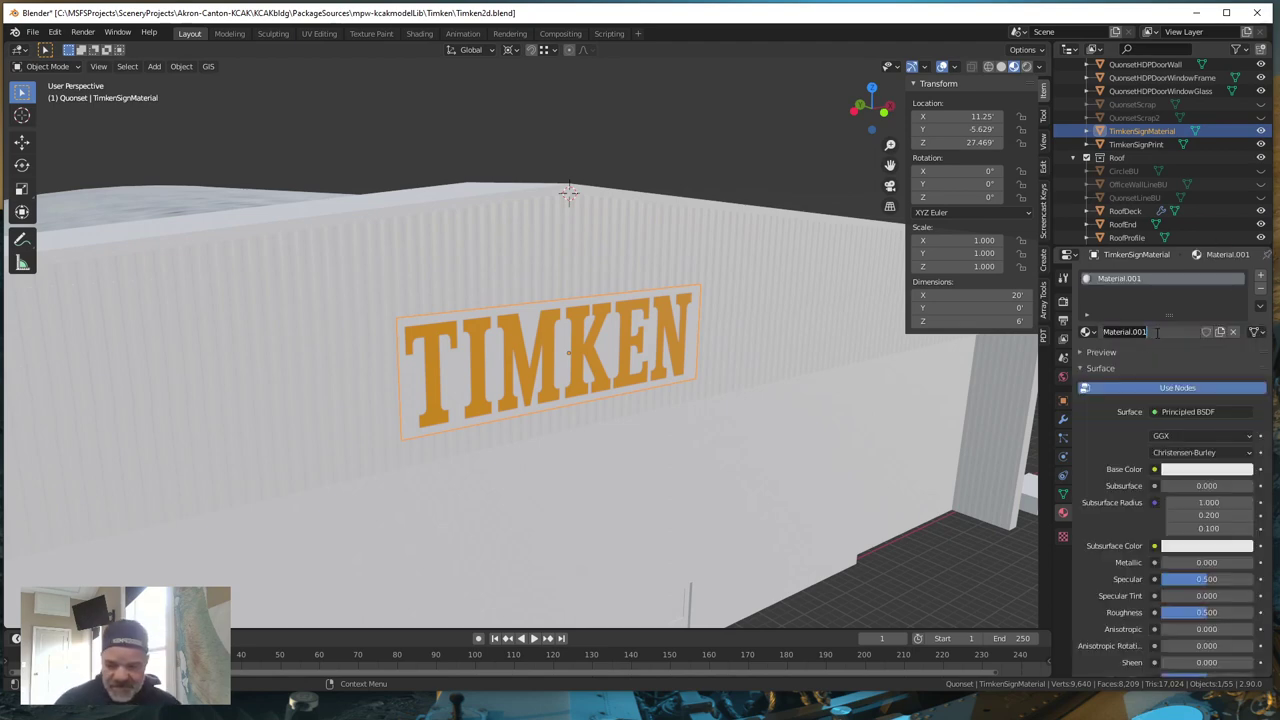
{"action": "type", "text": "Gra"}
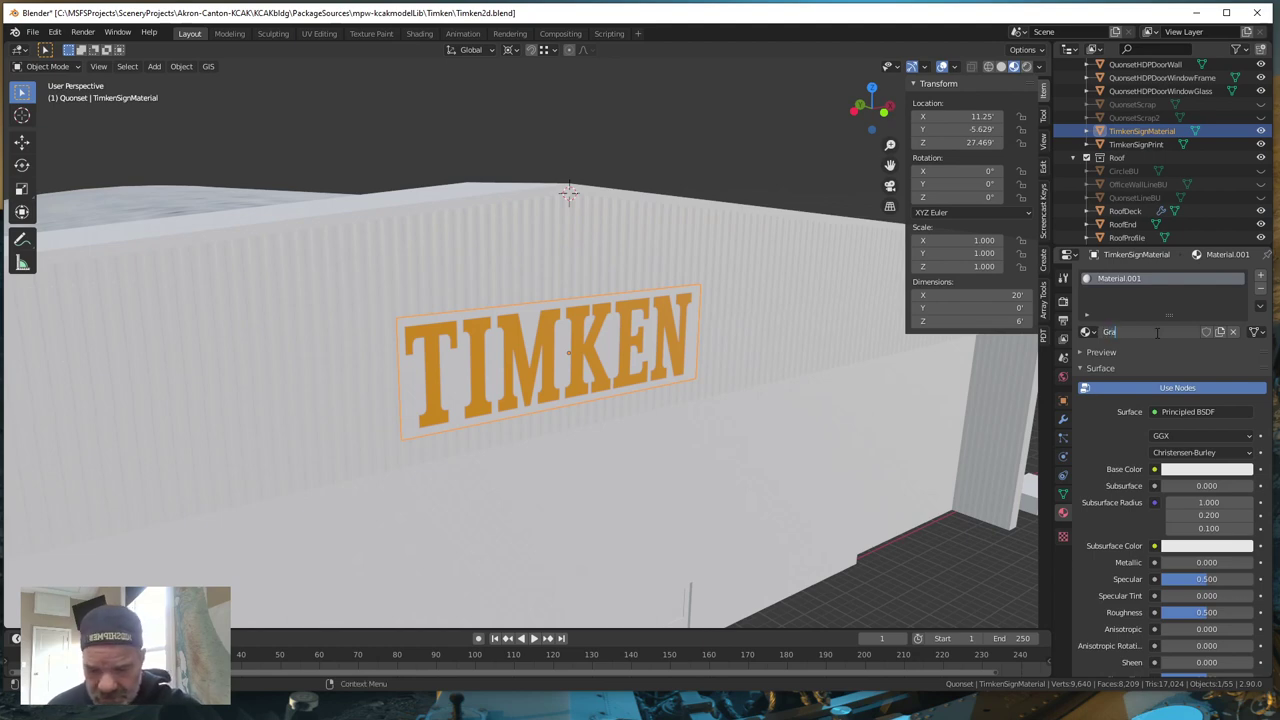
{"action": "type", "text": "ySign"}
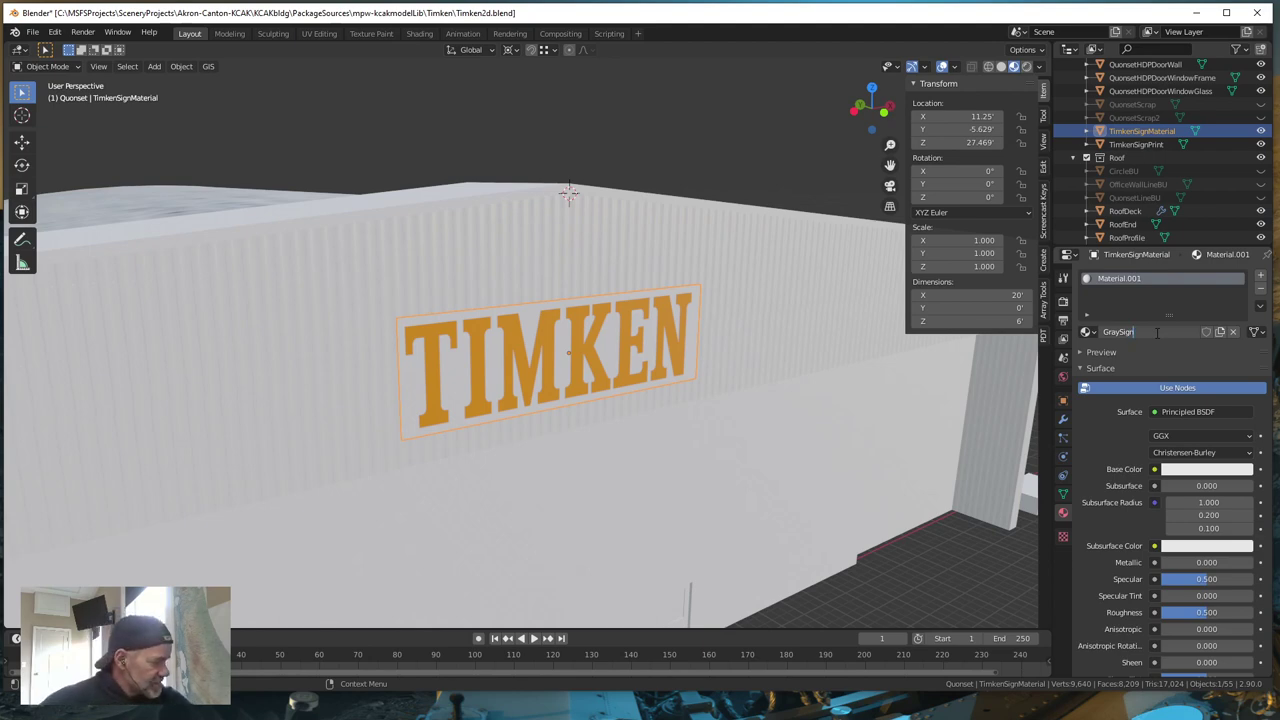
{"action": "key", "text": "Return"}
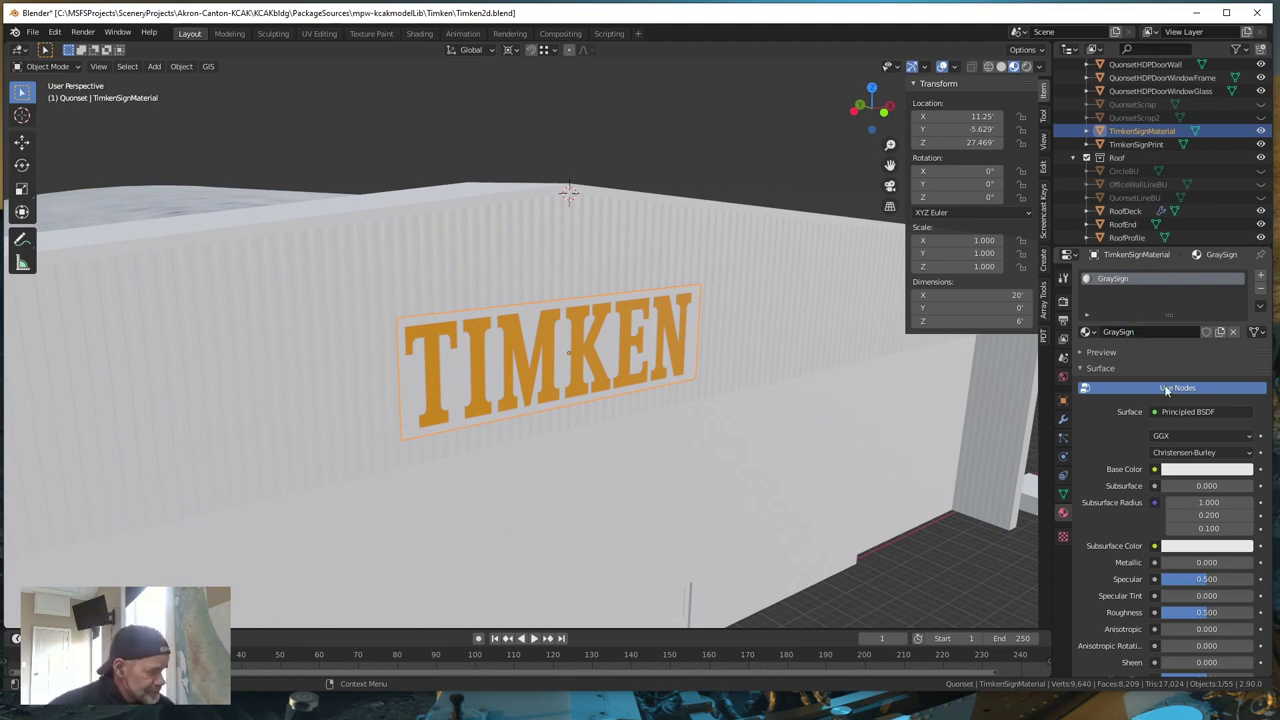
{"action": "left_click", "coordinate": [1195, 470]}
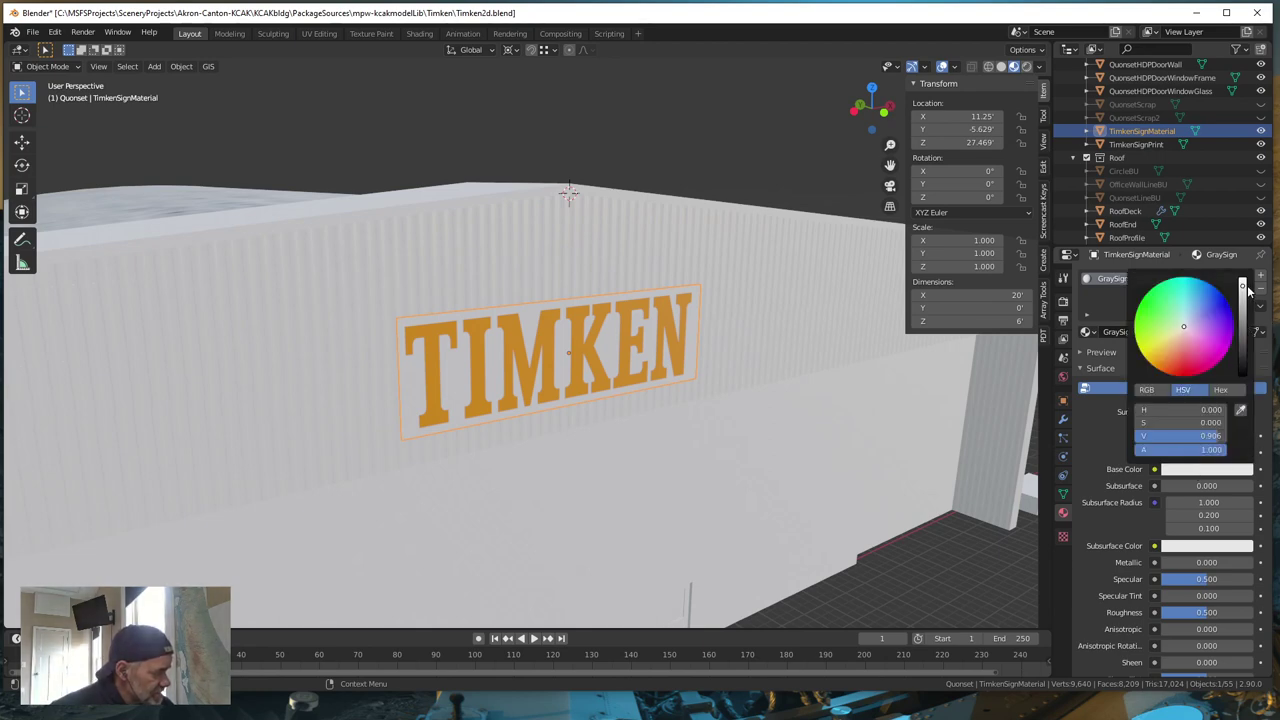
- Make GraySign dark gray with Metallic 0.417 and Roughness 0.147
{"action": "left_click_drag", "start_coordinate": [1242, 284], "coordinate": [1242, 339]}
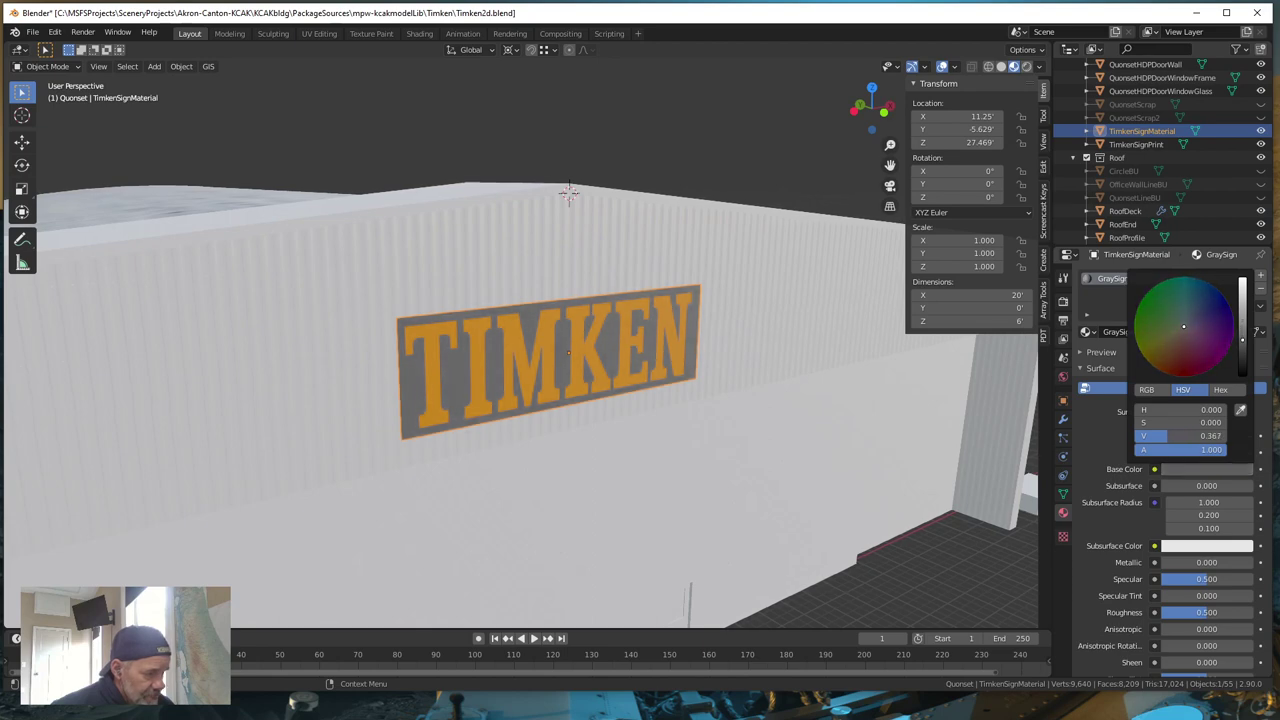
{"action": "middle_click_drag", "start_coordinate": [422, 382], "coordinate": [548, 383]}
{"action": "scroll", "coordinate": [548, 383], "scroll_direction": "up", "scroll_amount": 3}
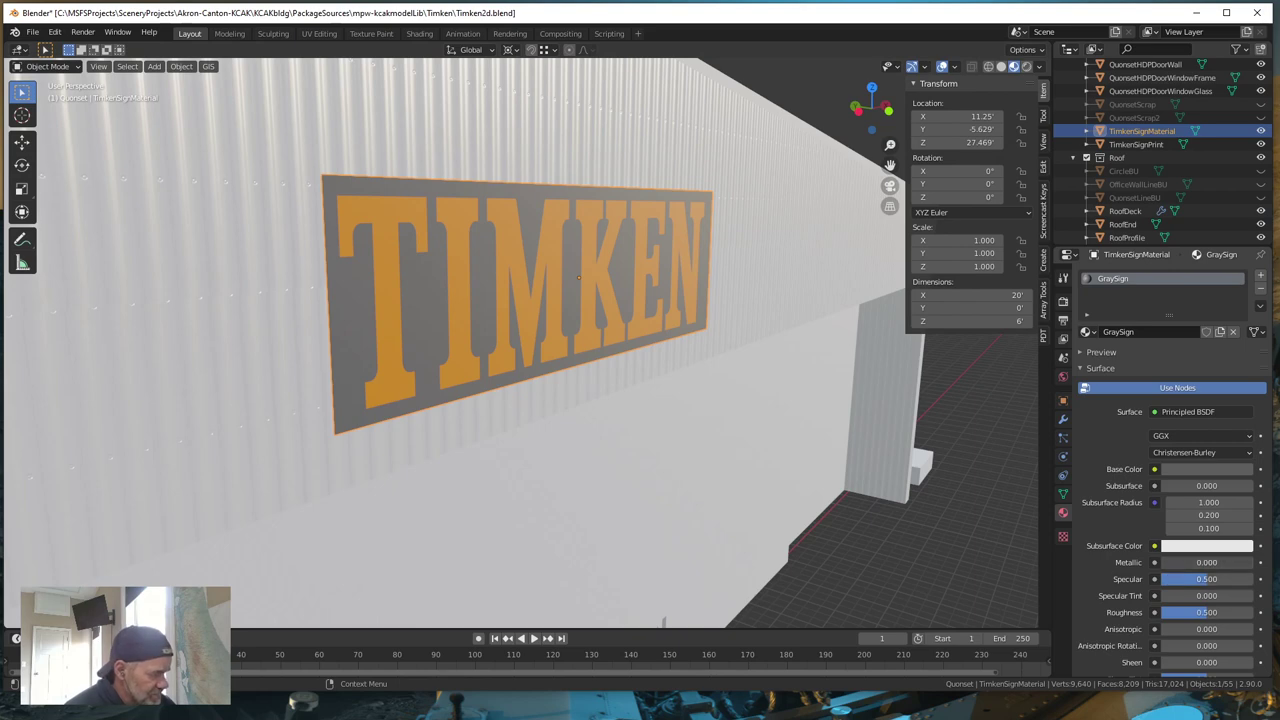
{"action": "left_click_drag", "start_coordinate": [1166, 562], "coordinate": [1199, 562]}
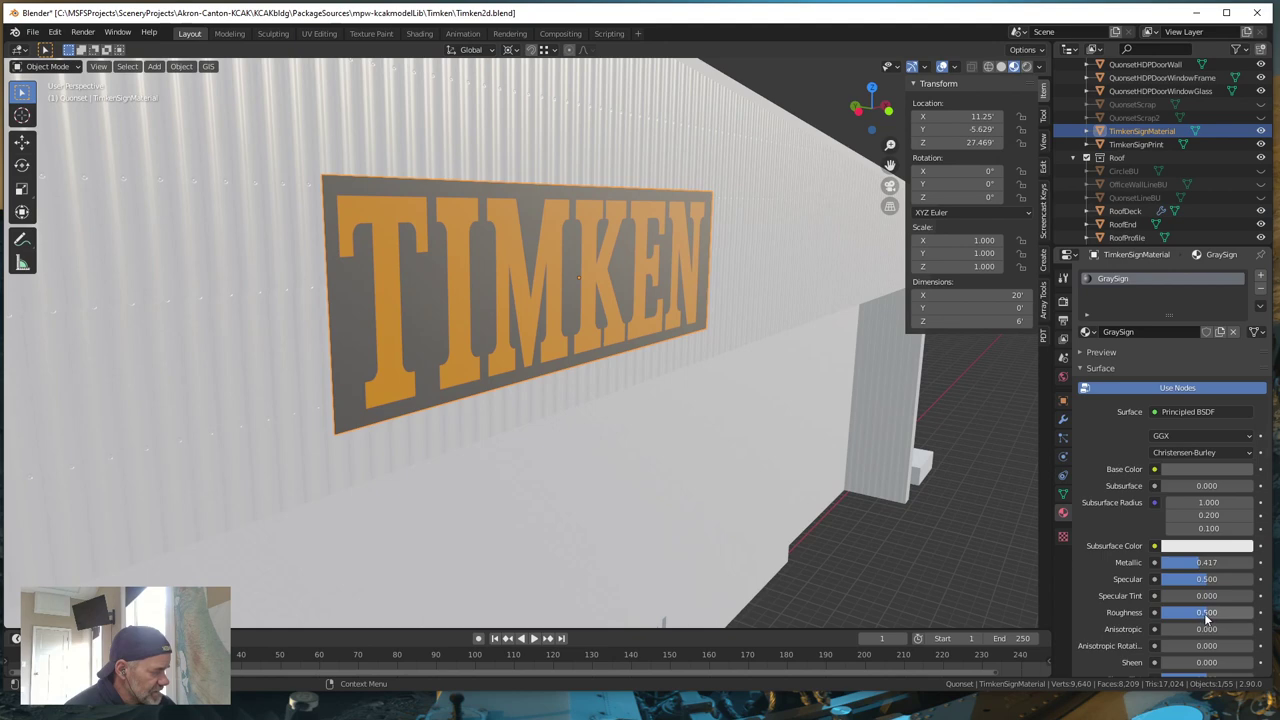
{"action": "left_click_drag", "start_coordinate": [1207, 612], "coordinate": [1174, 612]}
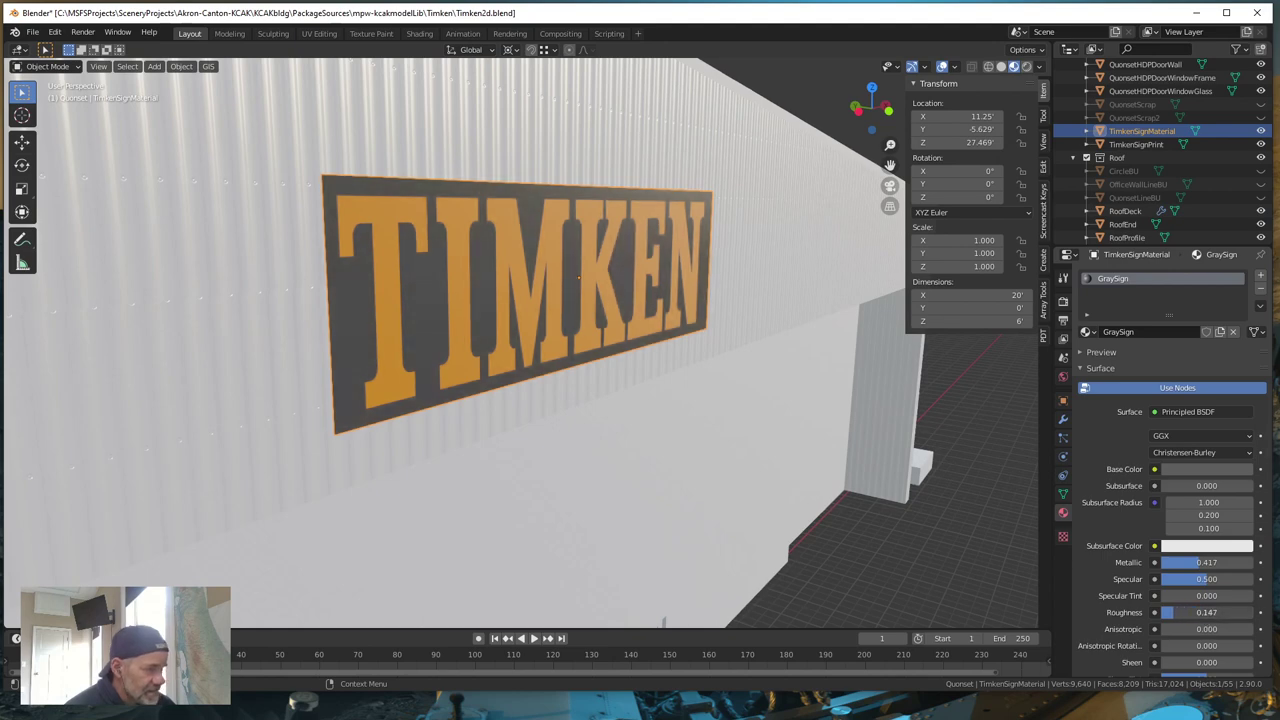
{"action": "mouse_move", "coordinate": [620, 486]}
{"action": "middle_mouse_down"}
{"action": "mouse_move", "coordinate": [651, 480]}
{"action": "mouse_move", "coordinate": [643, 422]}
{"action": "mouse_move", "coordinate": [619, 396]}
{"action": "mouse_move", "coordinate": [643, 209]}
{"action": "middle_mouse_up"}
{"action": "middle_click_drag", "start_coordinate": [631, 374], "coordinate": [573, 408]}
{"action": "scroll", "coordinate": [634, 391], "scroll_direction": "down", "scroll_amount": 4}
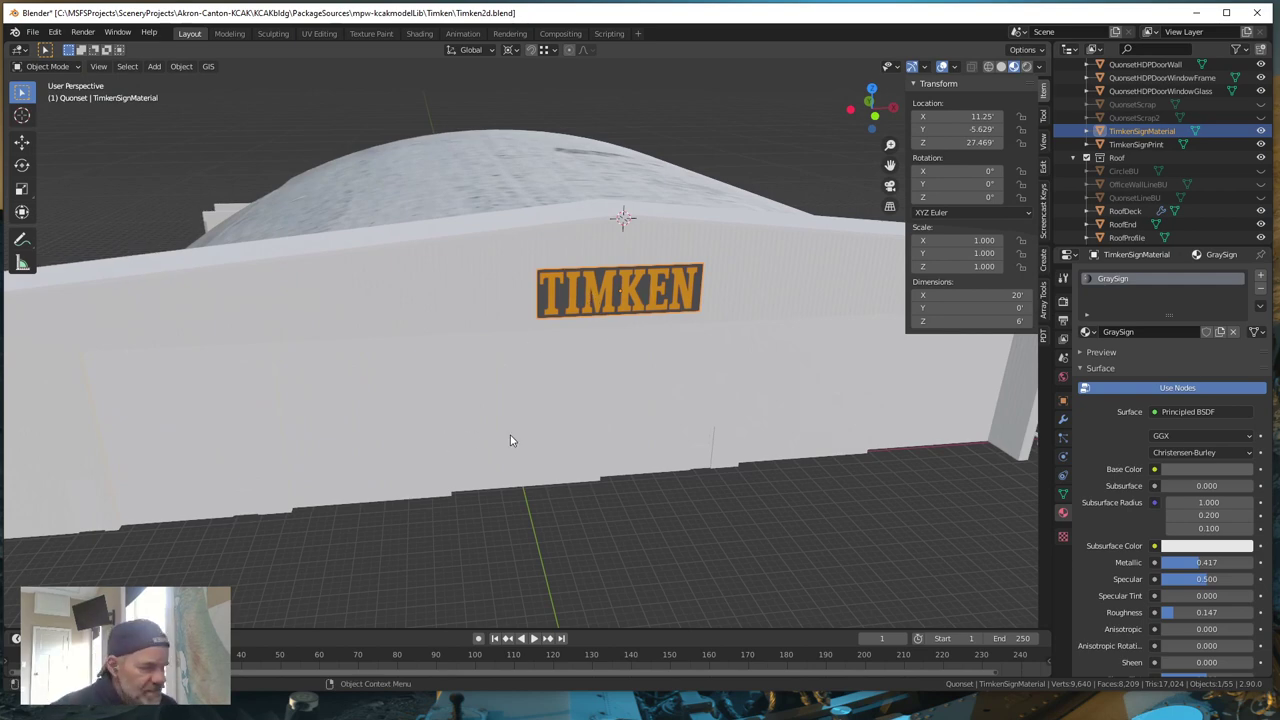
- Deselect everything and orbit, pan and zoom around the hangar to inspect the TIMKEN end wall
{"action": "left_click", "coordinate": [722, 148]}
{"action": "scroll", "coordinate": [573, 445], "scroll_direction": "down", "scroll_amount": 5}
{"action": "middle_click_drag", "start_coordinate": [573, 445], "coordinate": [619, 437]}
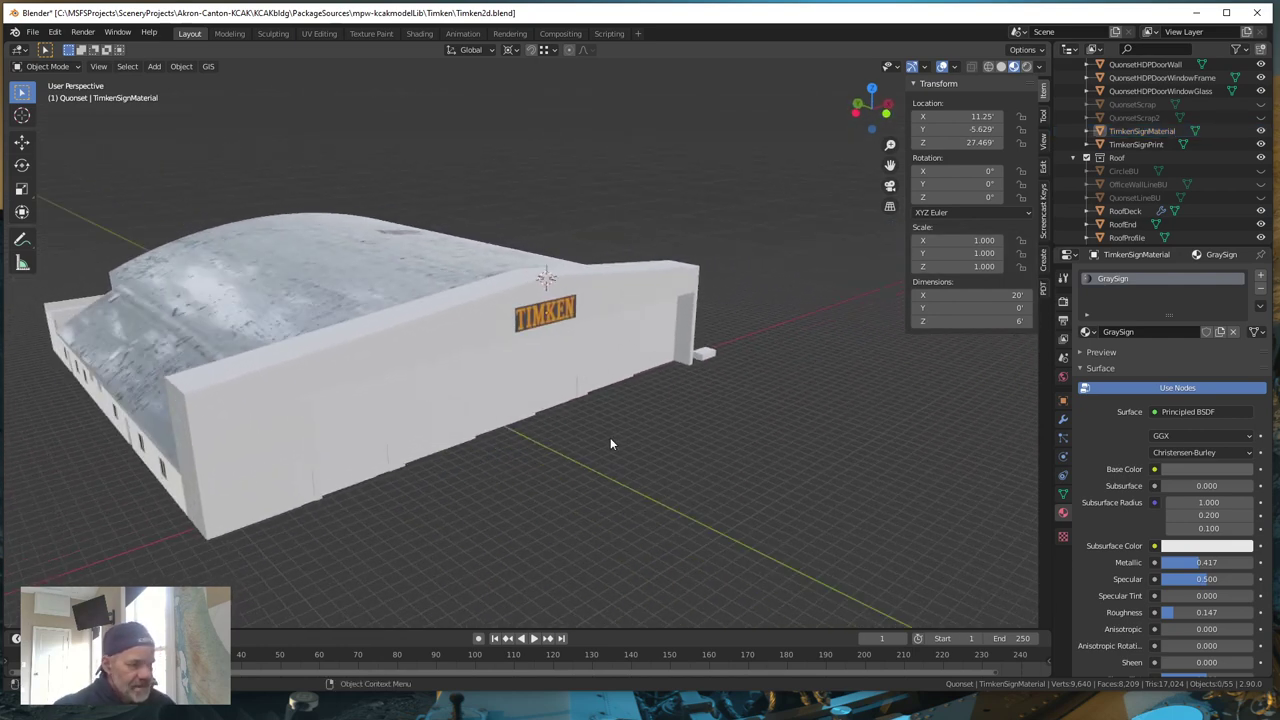
{"action": "middle_click_drag", "start_coordinate": [529, 457], "coordinate": [699, 407]}
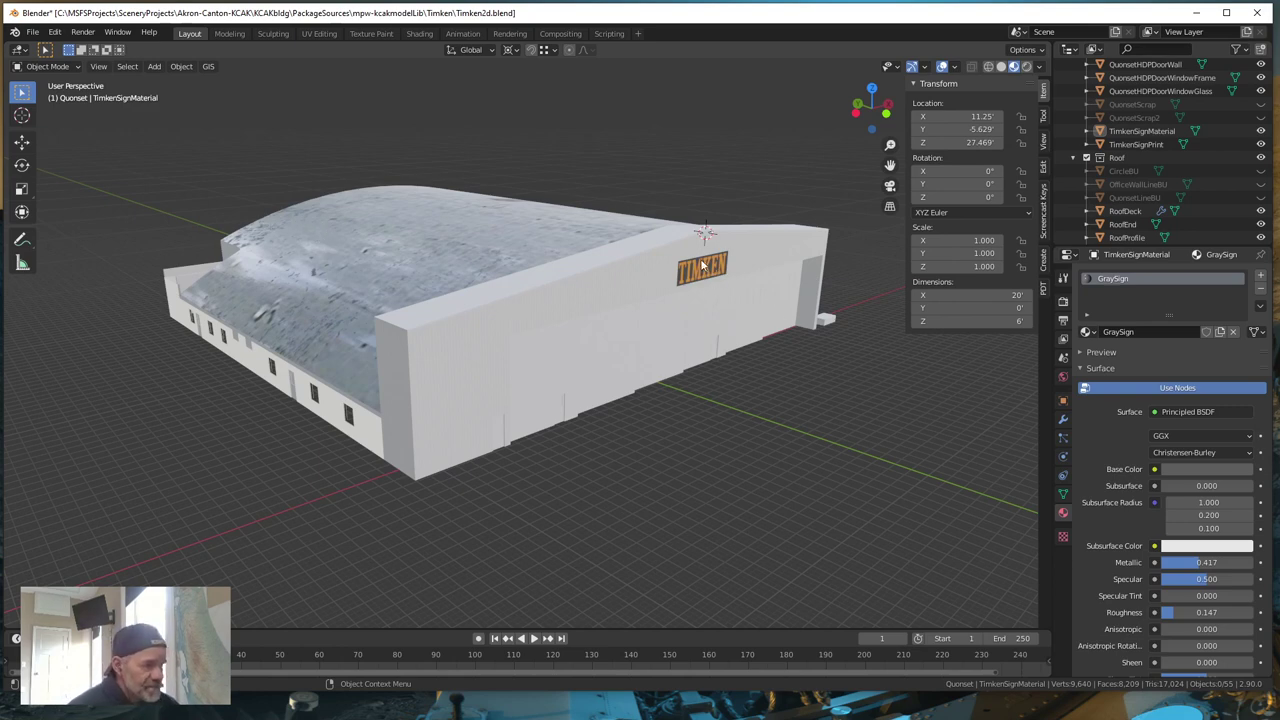
{"action": "mouse_move", "coordinate": [744, 372]}
{"action": "middle_mouse_down"}
{"action": "mouse_move", "coordinate": [590, 376]}
{"action": "mouse_move", "coordinate": [740, 399]}
{"action": "mouse_move", "coordinate": [766, 380]}
{"action": "mouse_move", "coordinate": [752, 387]}
{"action": "middle_mouse_up"}
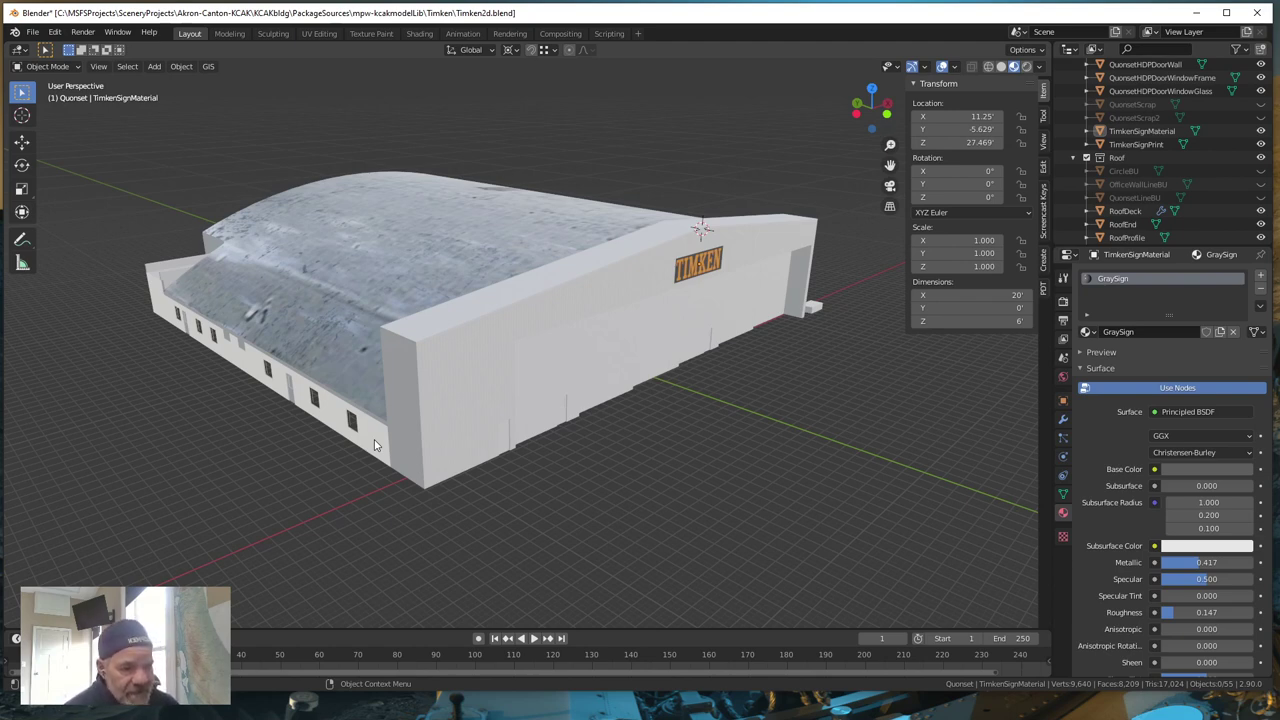
{"action": "scroll", "coordinate": [450, 487], "scroll_direction": "down", "scroll_amount": 2}
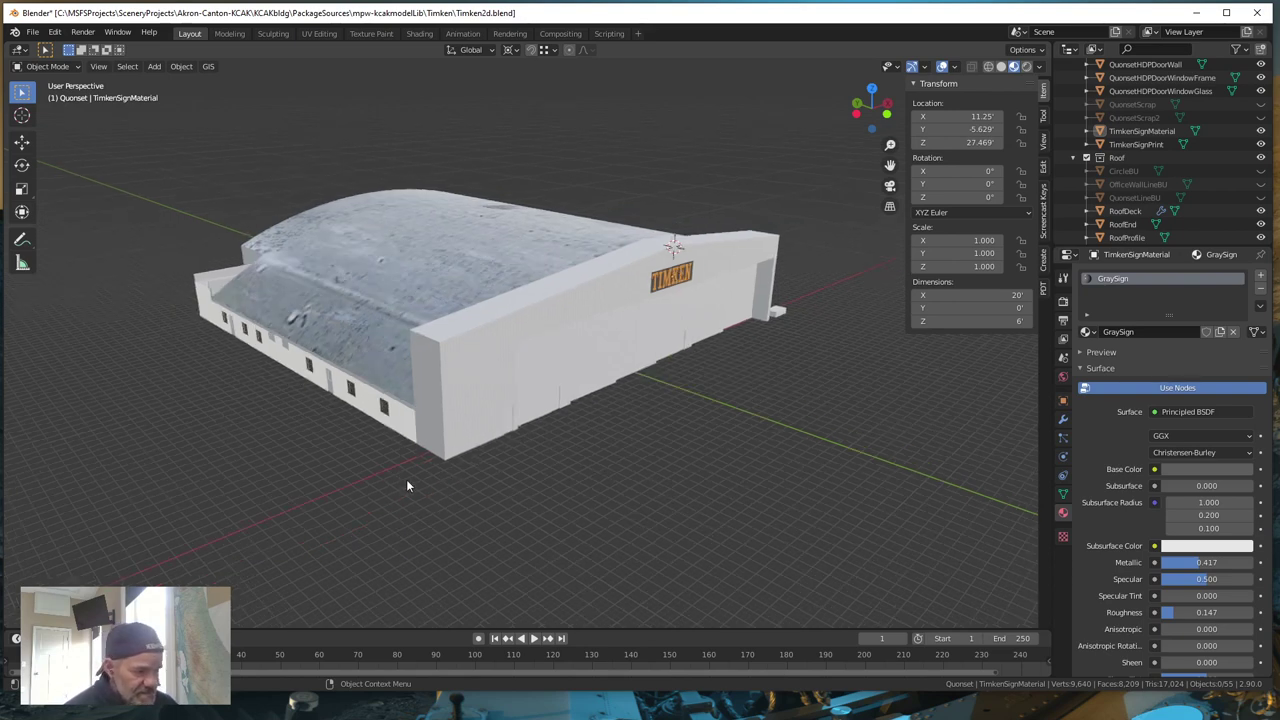
{"action": "middle_click_drag", "start_coordinate": [406, 479], "coordinate": [416, 474]}
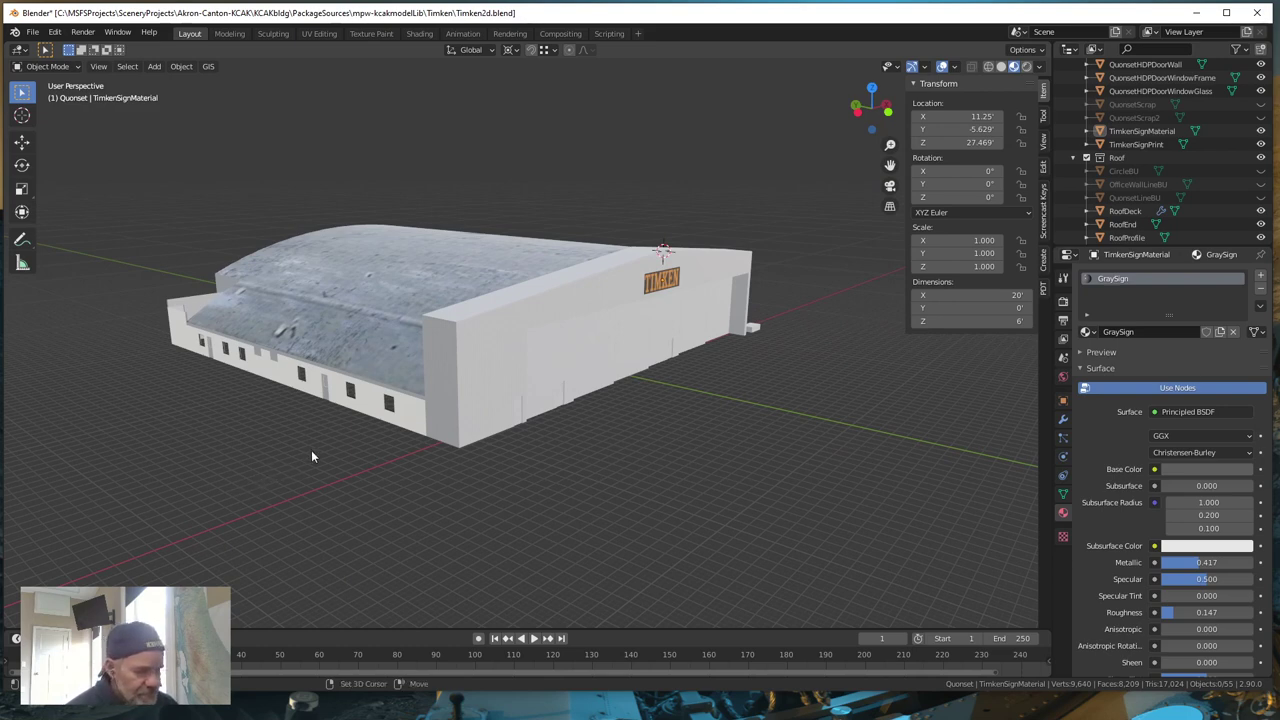
{"action": "middle_click_drag", "start_coordinate": [311, 450], "coordinate": [500, 427], "text": "shift"}
{"action": "scroll", "coordinate": [499, 427], "scroll_direction": "up", "scroll_amount": 2}
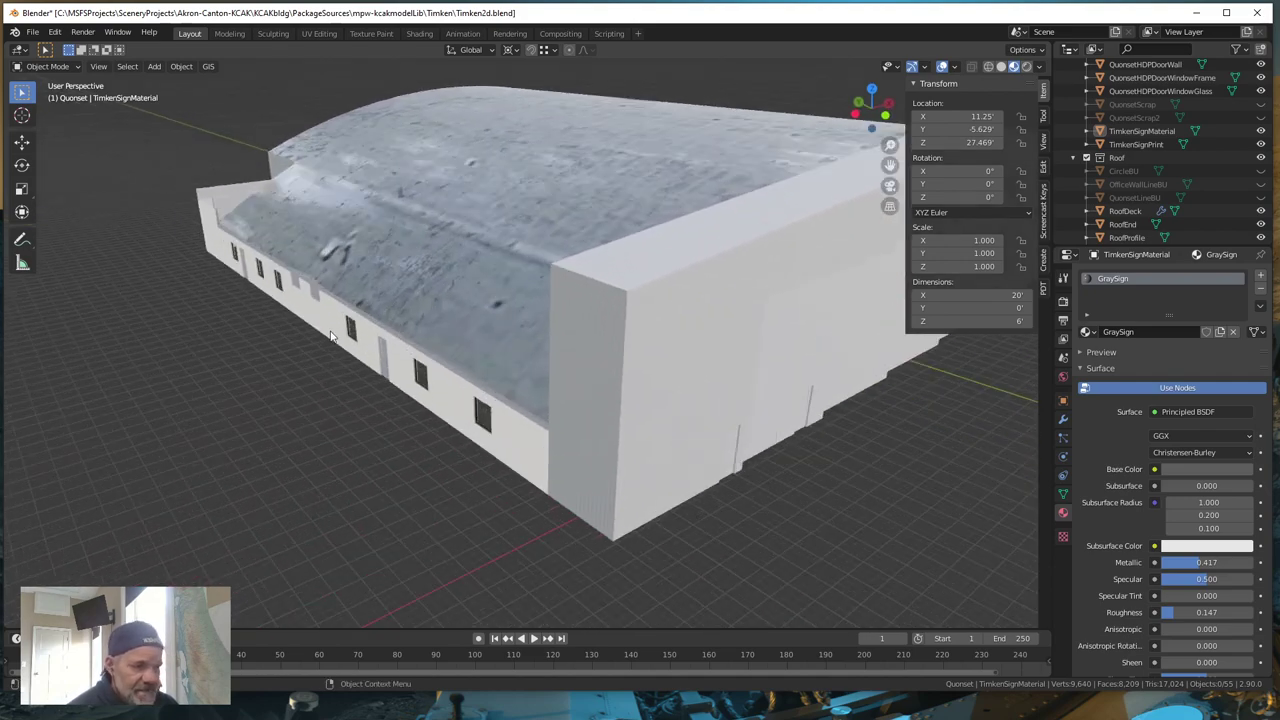
{"action": "scroll", "coordinate": [403, 454], "scroll_direction": "down", "scroll_amount": 3}
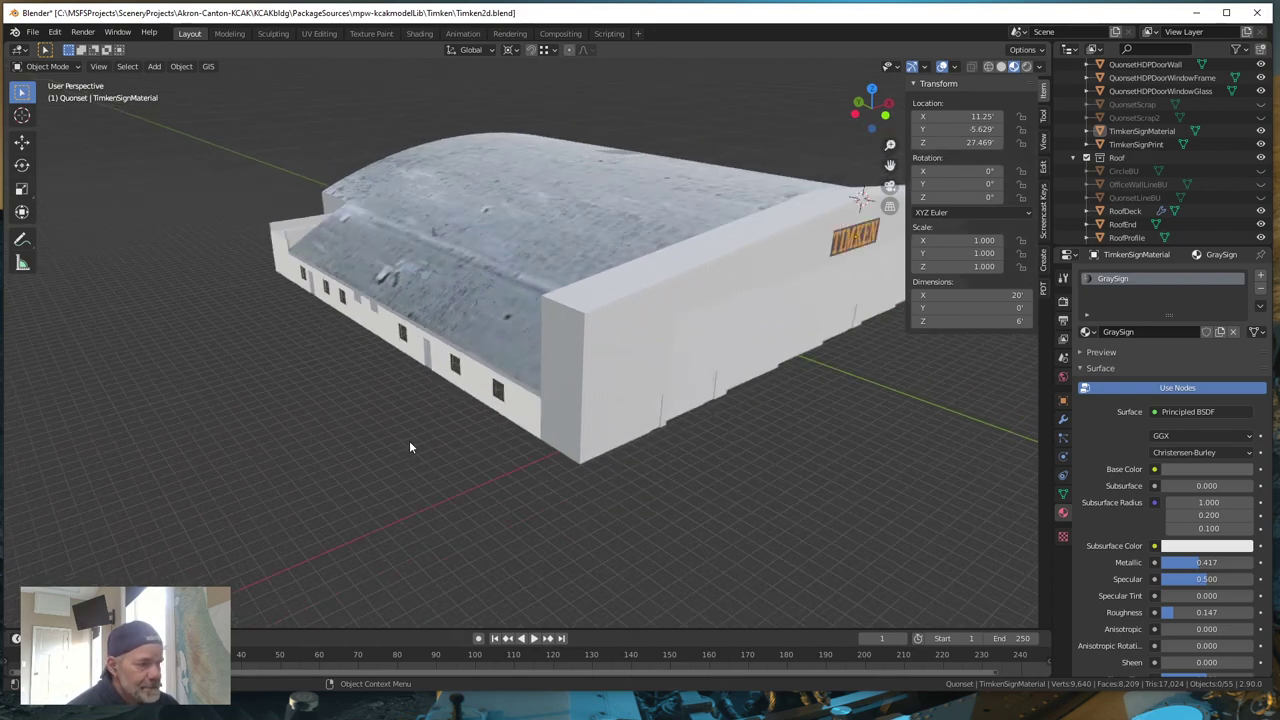
{"action": "middle_click_drag", "start_coordinate": [409, 447], "coordinate": [440, 443]}
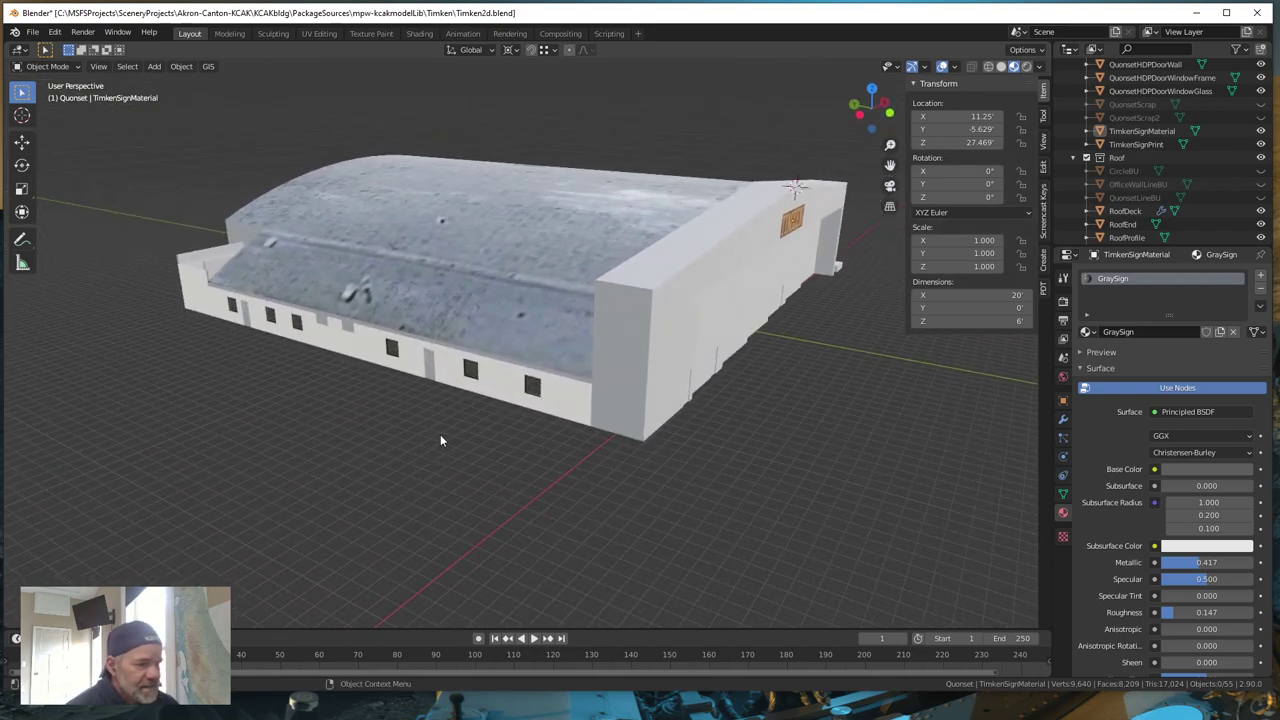